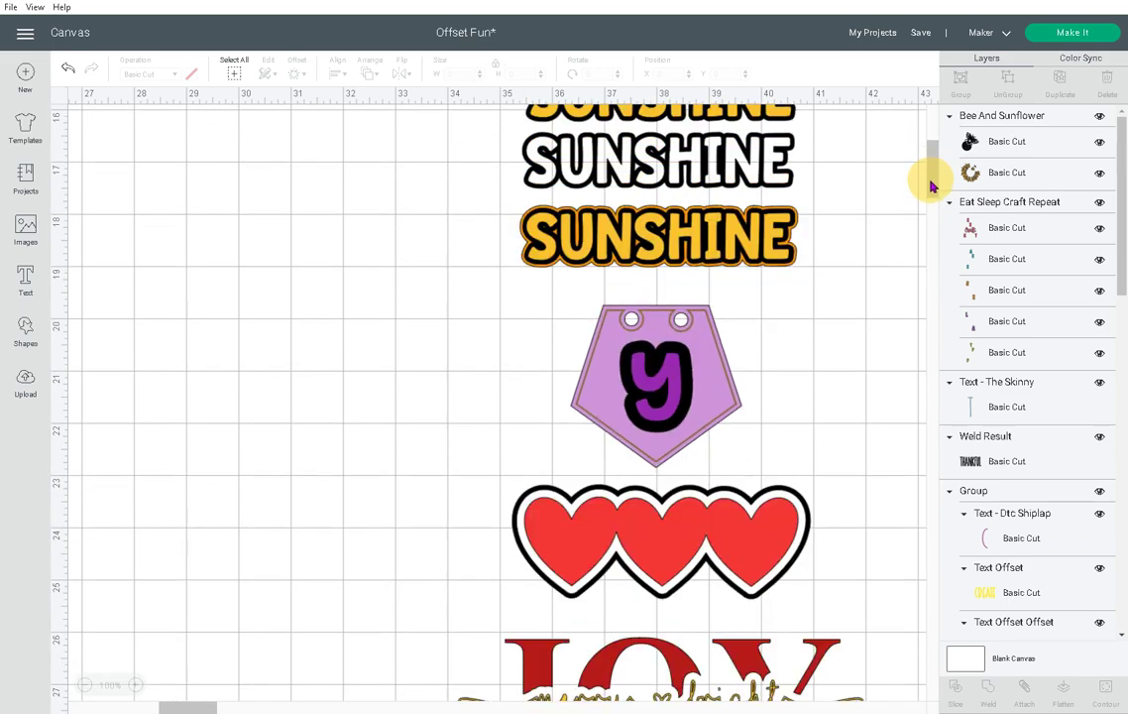
# Look over the finished offset examples and move the plain turtle down to about X 28.3, Y 6.1.
pyautogui.scroll(-5, 932, 187)
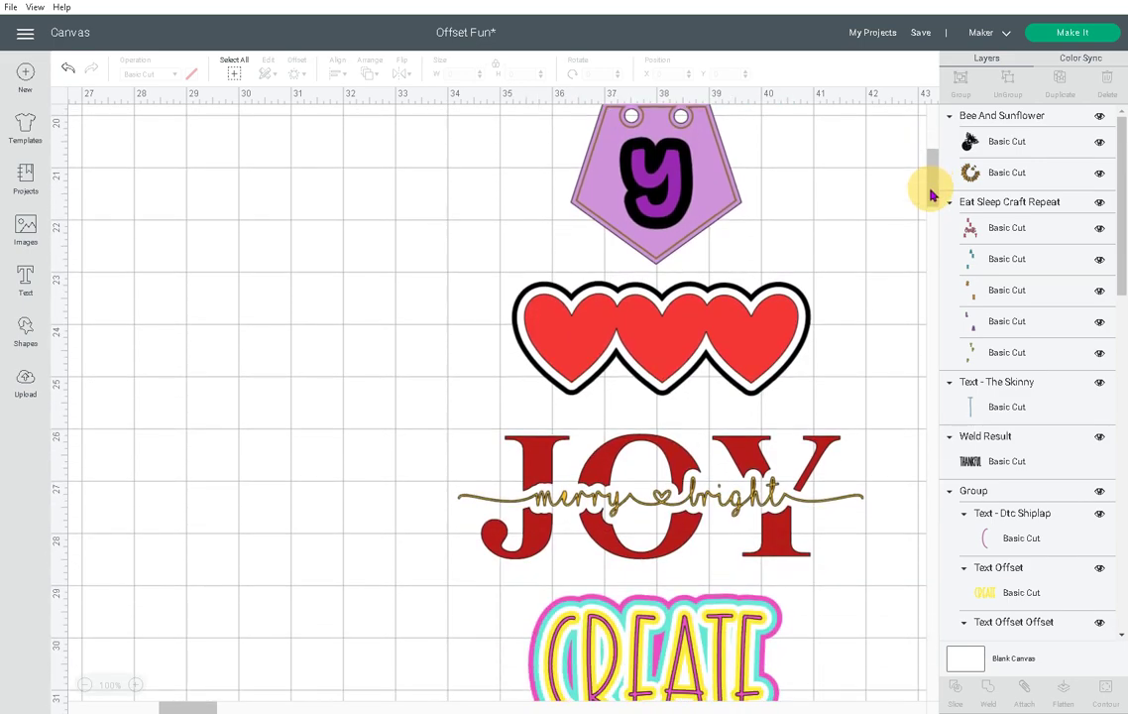
pyautogui.scroll(-1, 932, 199)
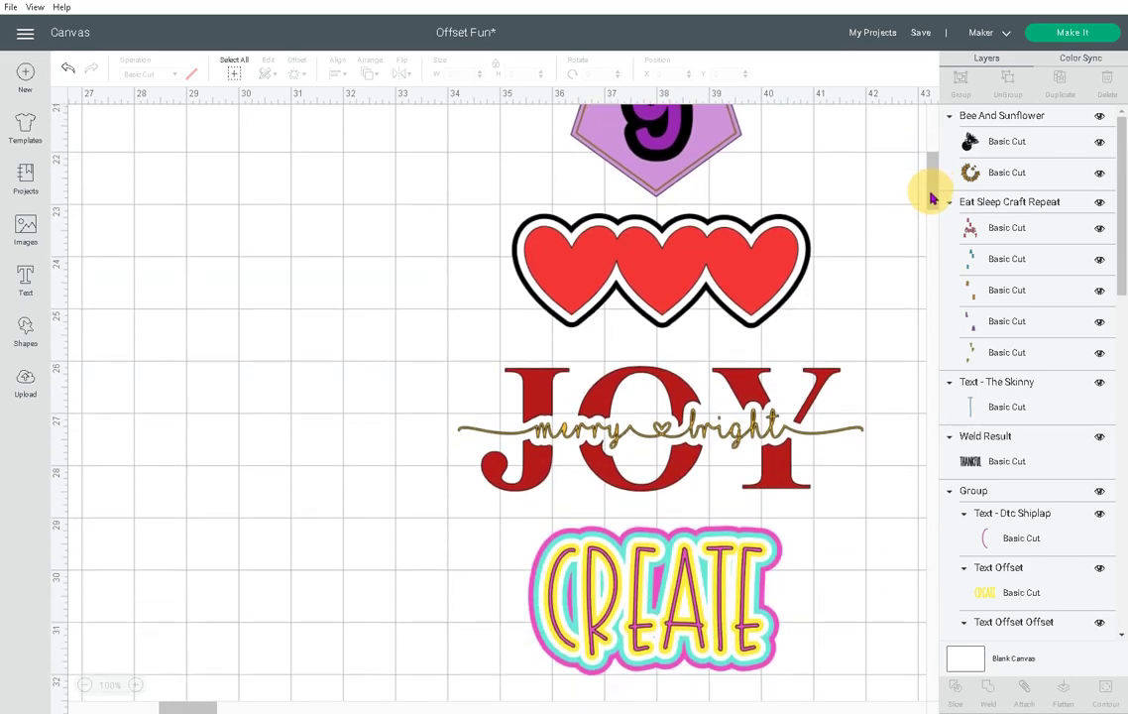
pyautogui.scroll(-2, 932, 198)
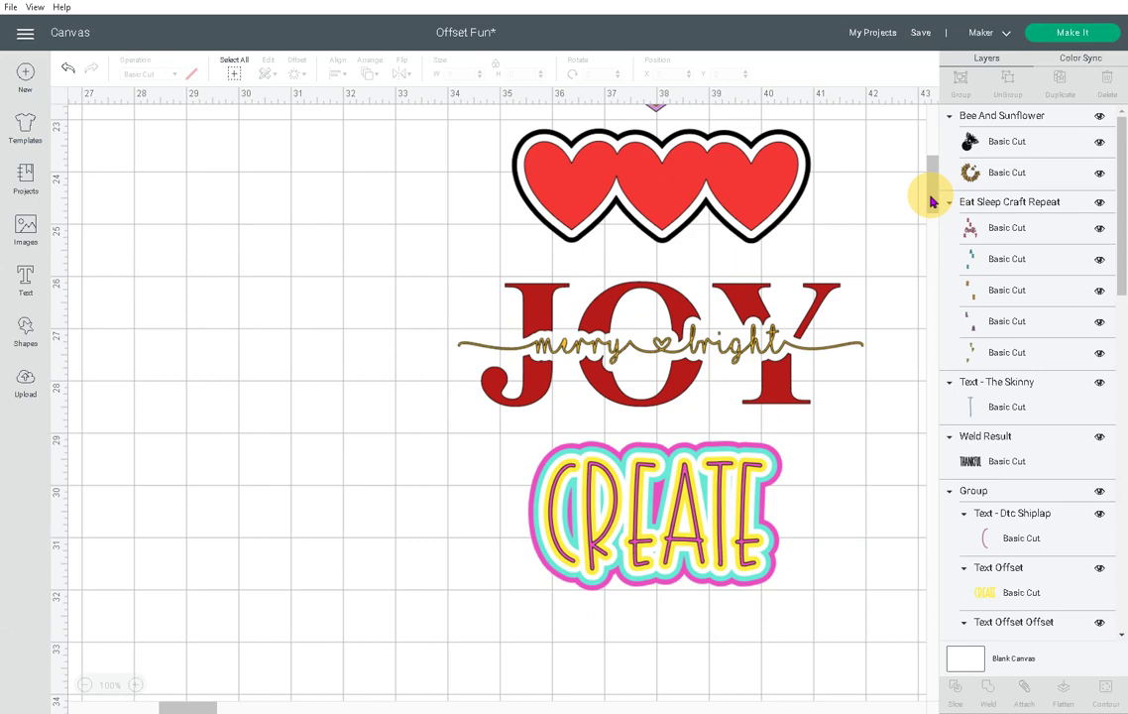
pyautogui.moveTo(930, 201); pyautogui.dragTo(925, 143)
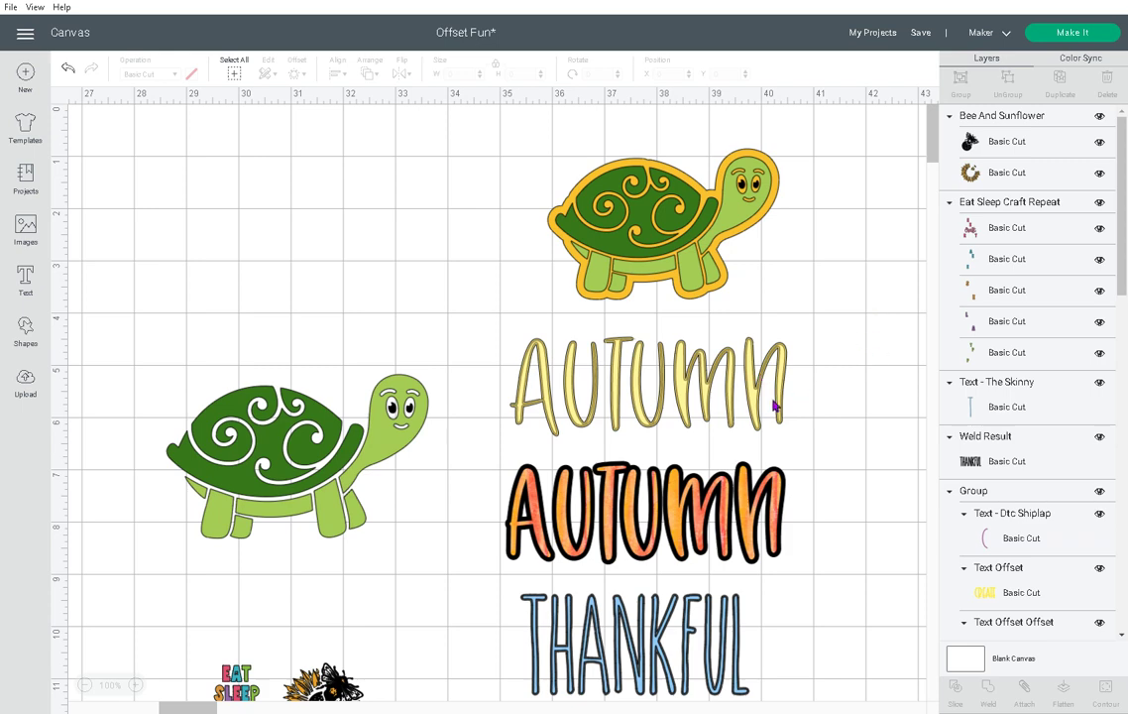
pyautogui.click(375, 452)
pyautogui.moveTo(375, 452); pyautogui.dragTo(314, 516)
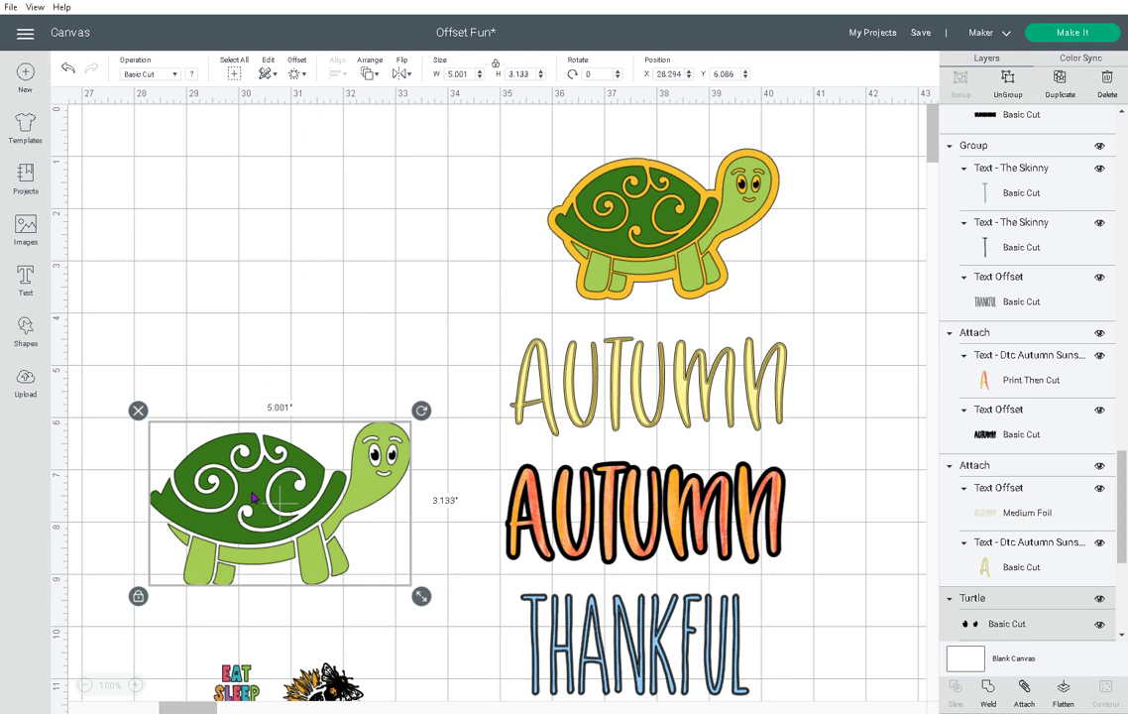
pyautogui.click(303, 347)
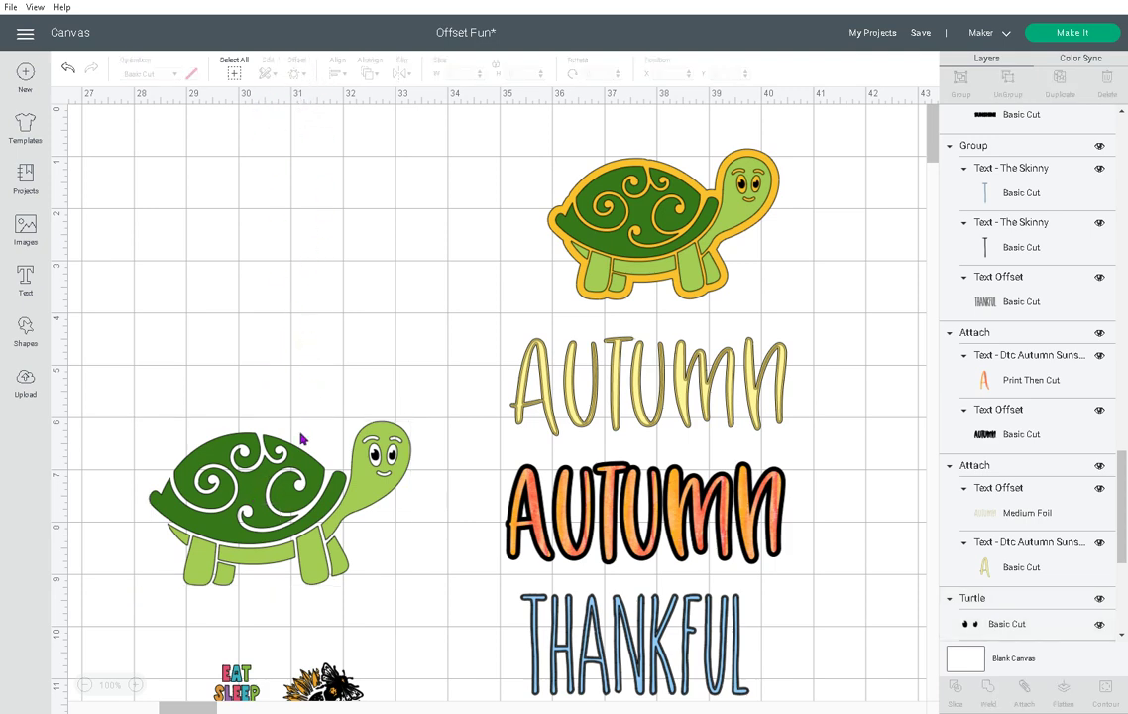
# Start an offset on the plain turtle, trying a distance of 1 in and then going back to 0.063 in.
pyautogui.click(288, 489)
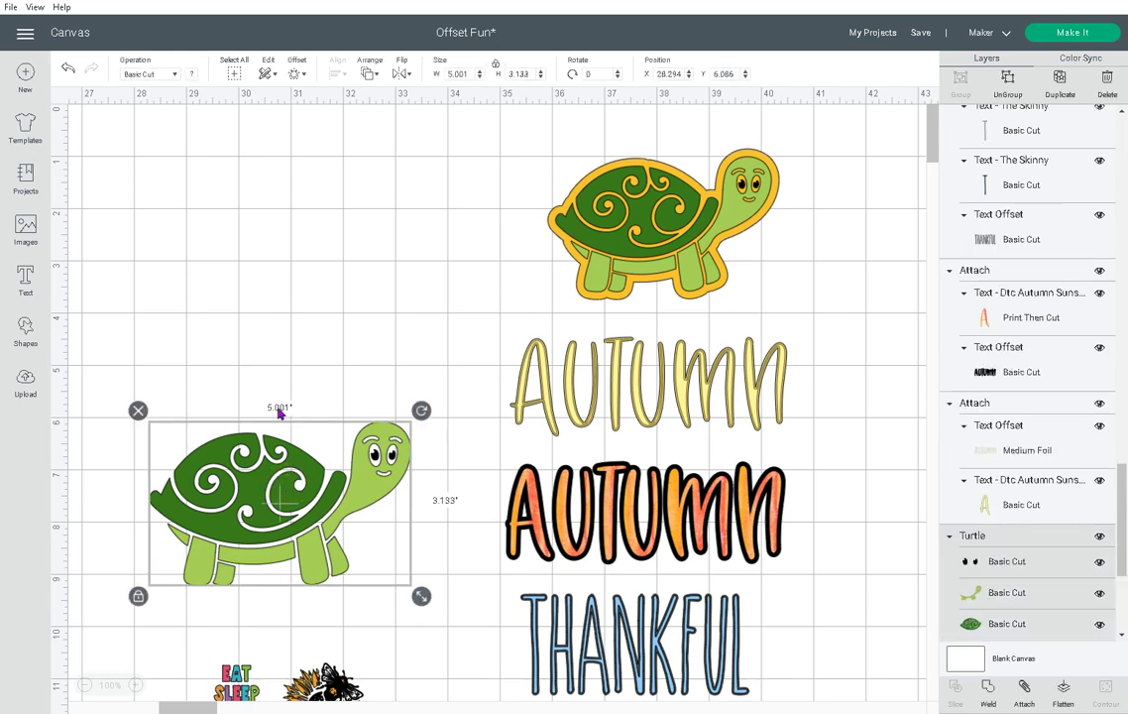
pyautogui.click(298, 75)
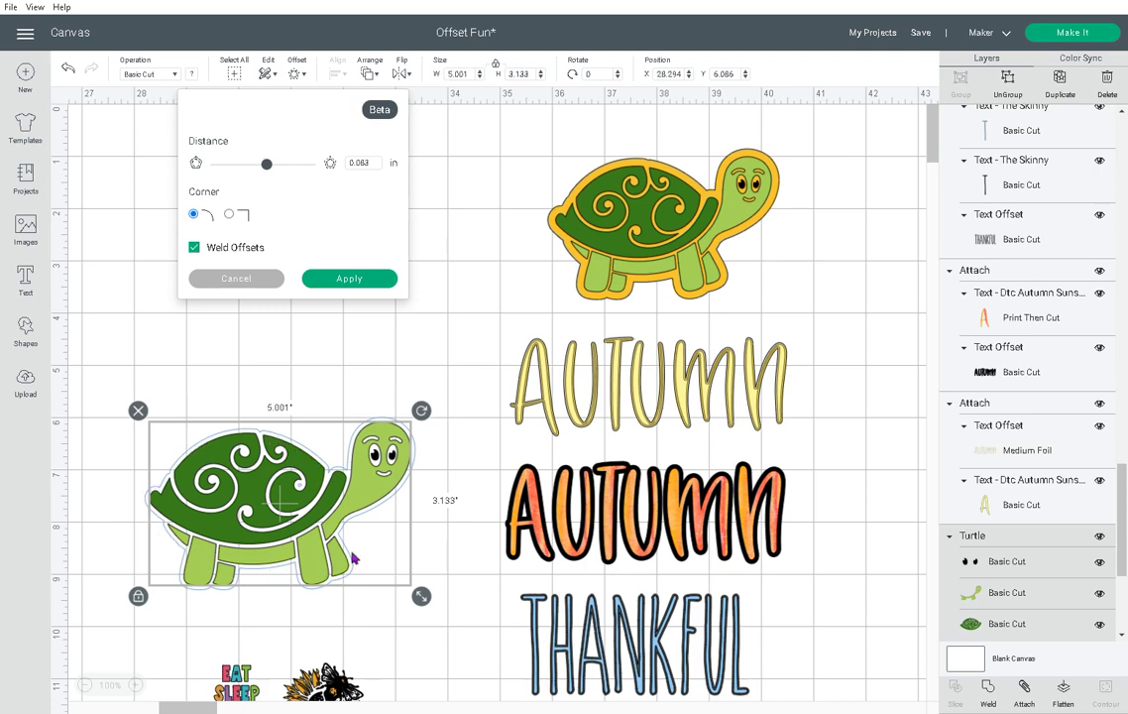
pyautogui.moveTo(262, 168); pyautogui.dragTo(317, 168)
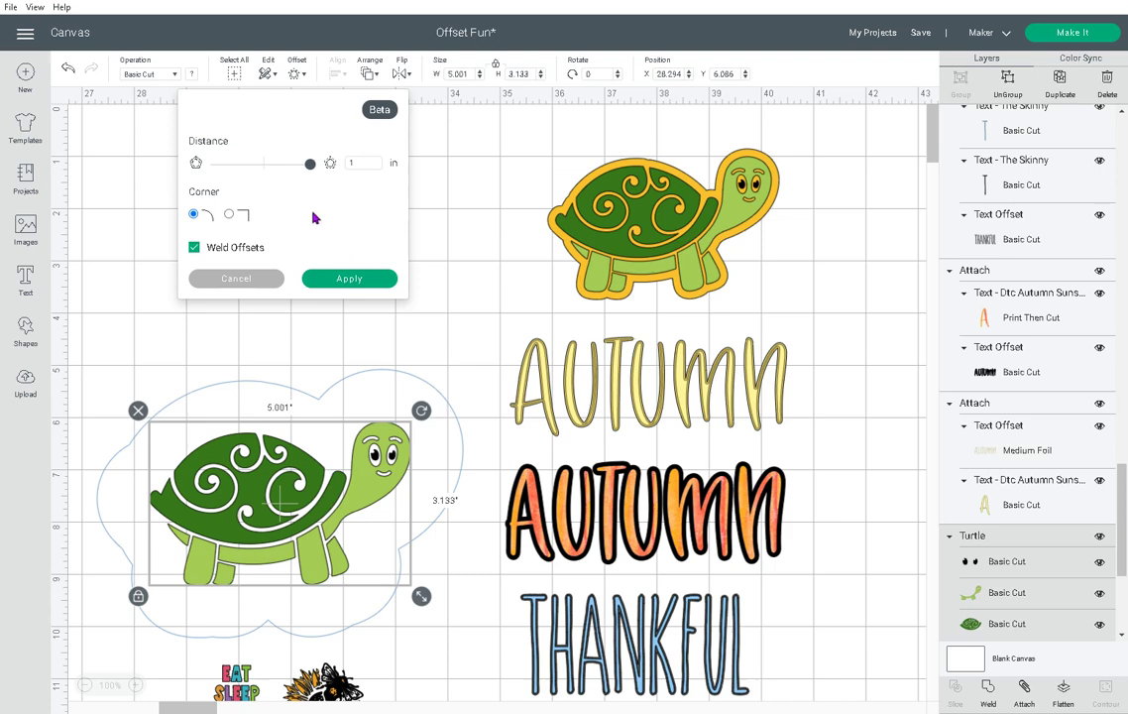
pyautogui.moveTo(310, 164); pyautogui.dragTo(265, 181)
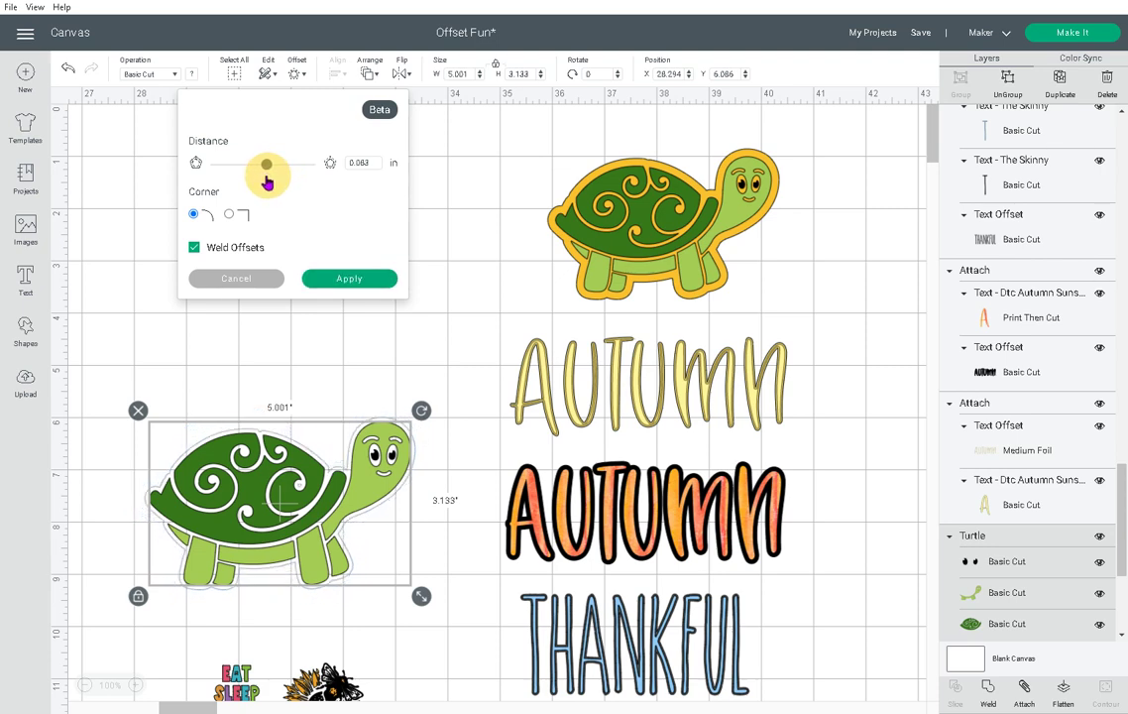
# Try offset distances of 0.030 in and 0.060 in around the turtle.
pyautogui.click(363, 163)
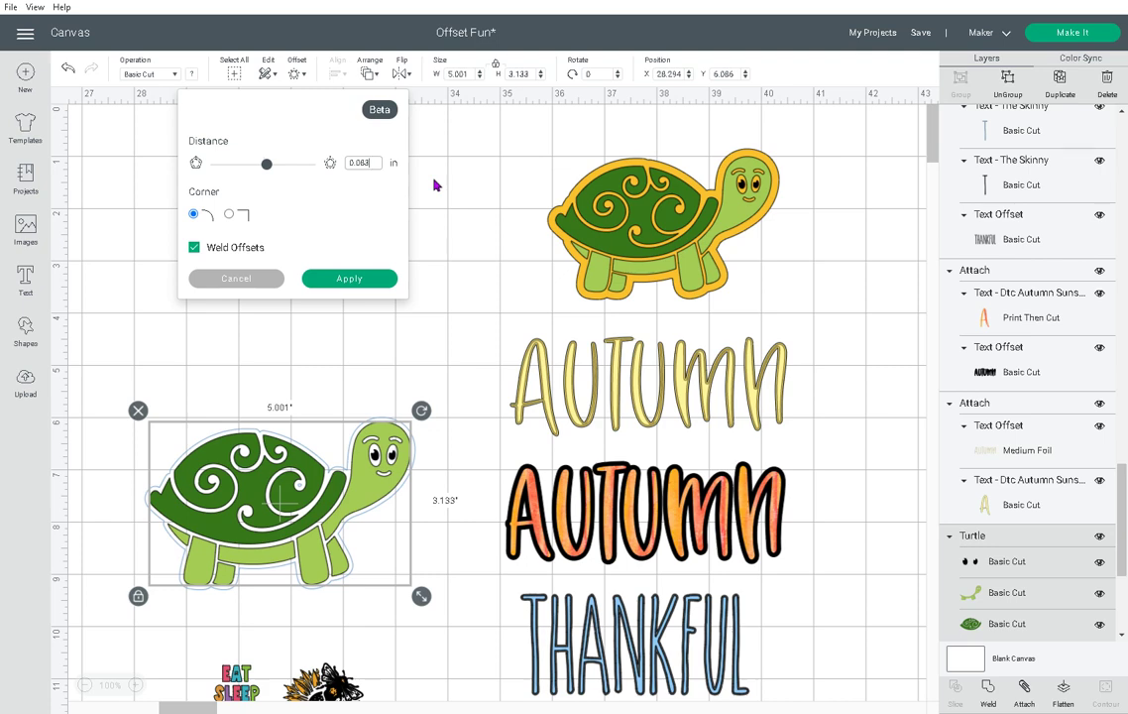
pyautogui.press('BackSpace')
pyautogui.press('BackSpace')
pyautogui.write('30')
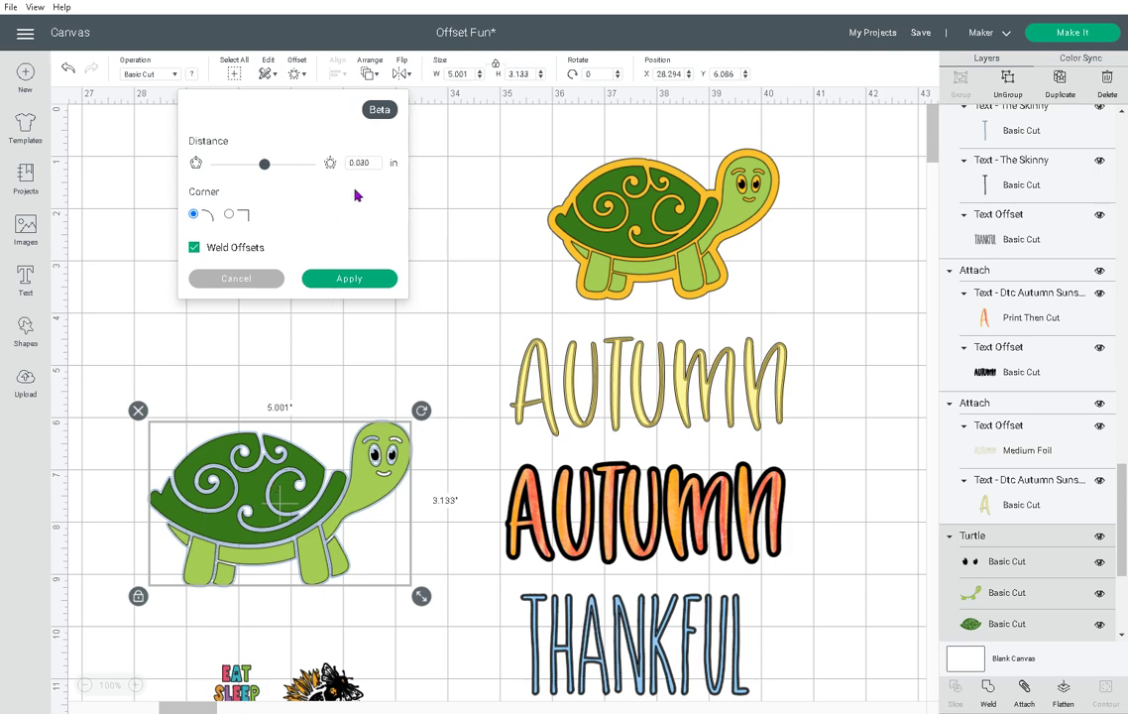
pyautogui.click(367, 163)
pyautogui.press('BackSpace')
pyautogui.press('BackSpace')
pyautogui.write('80')
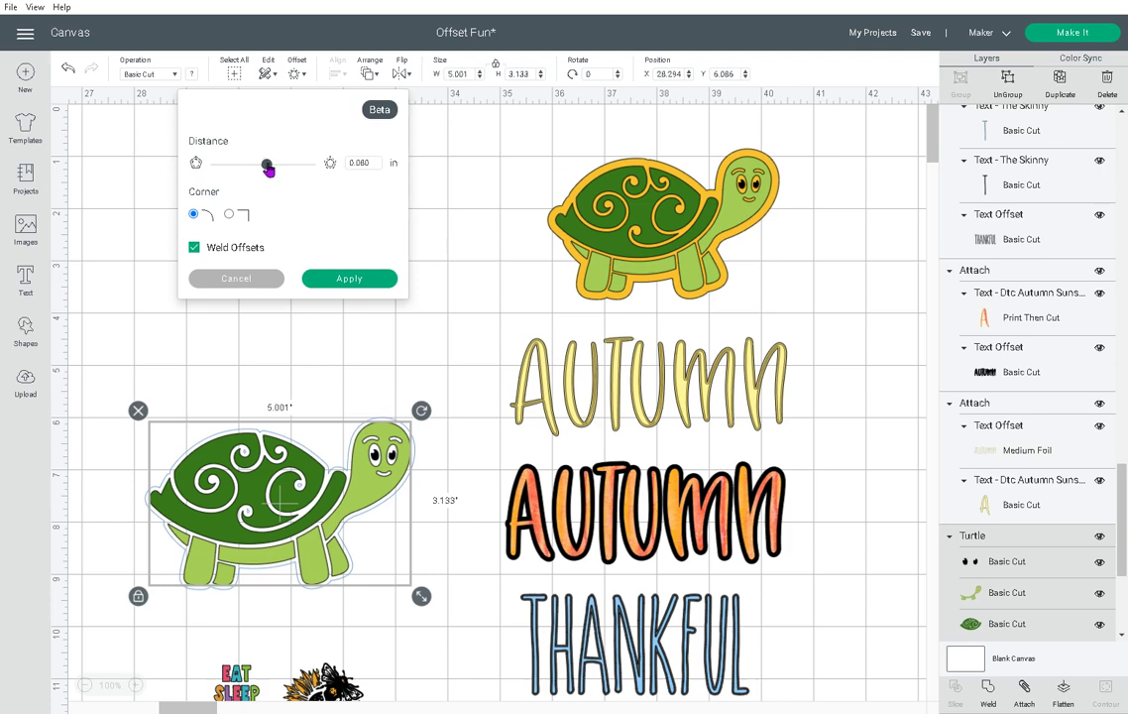
# Preview an inward turtle offset of about -0.097 in, then apply a welded, round-cornered outward offset of 0.111 in.
pyautogui.moveTo(268, 170); pyautogui.dragTo(258, 171)
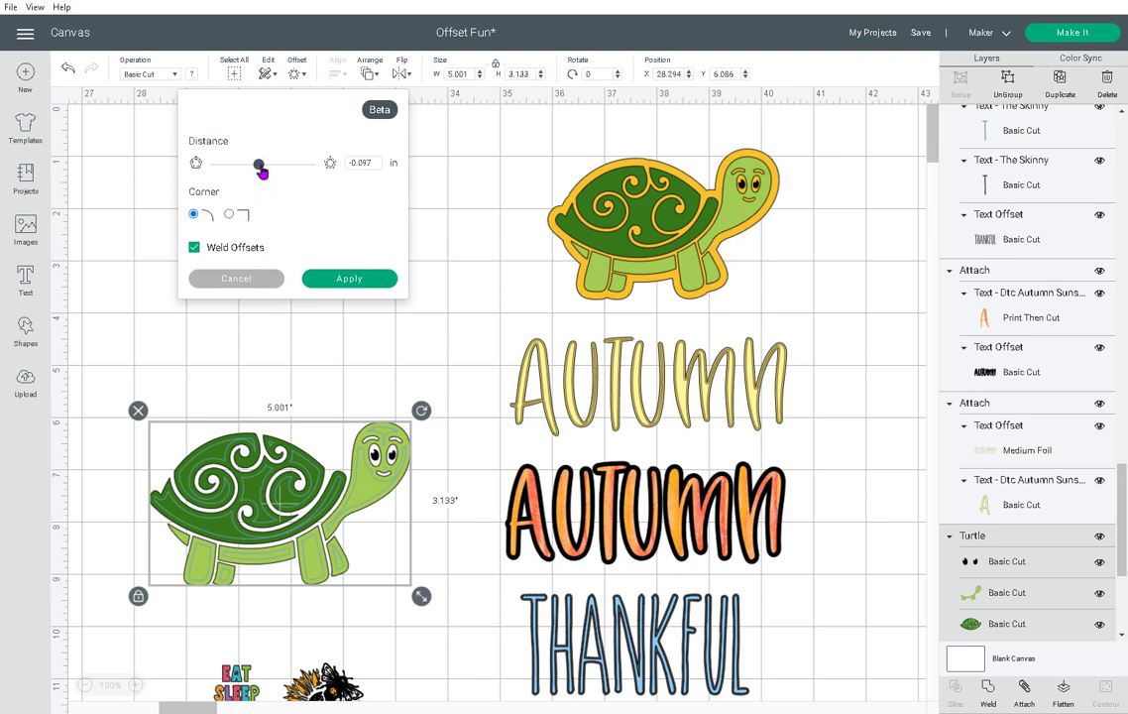
pyautogui.moveTo(260, 167); pyautogui.dragTo(267, 171)
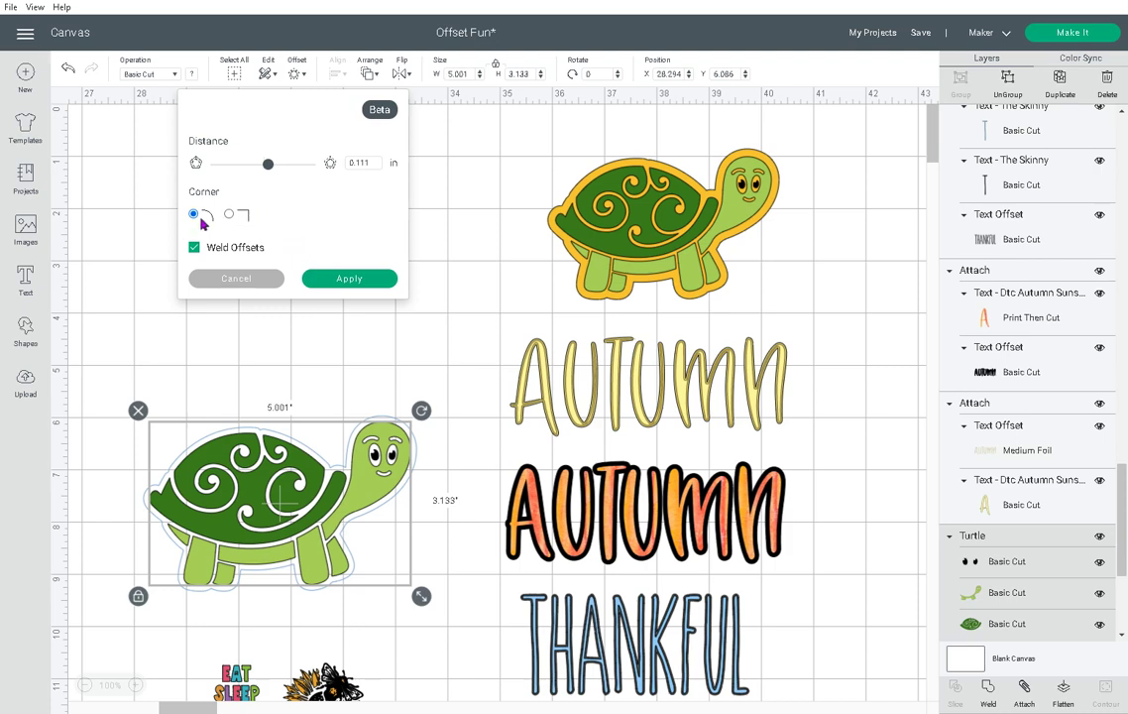
pyautogui.click(357, 283)
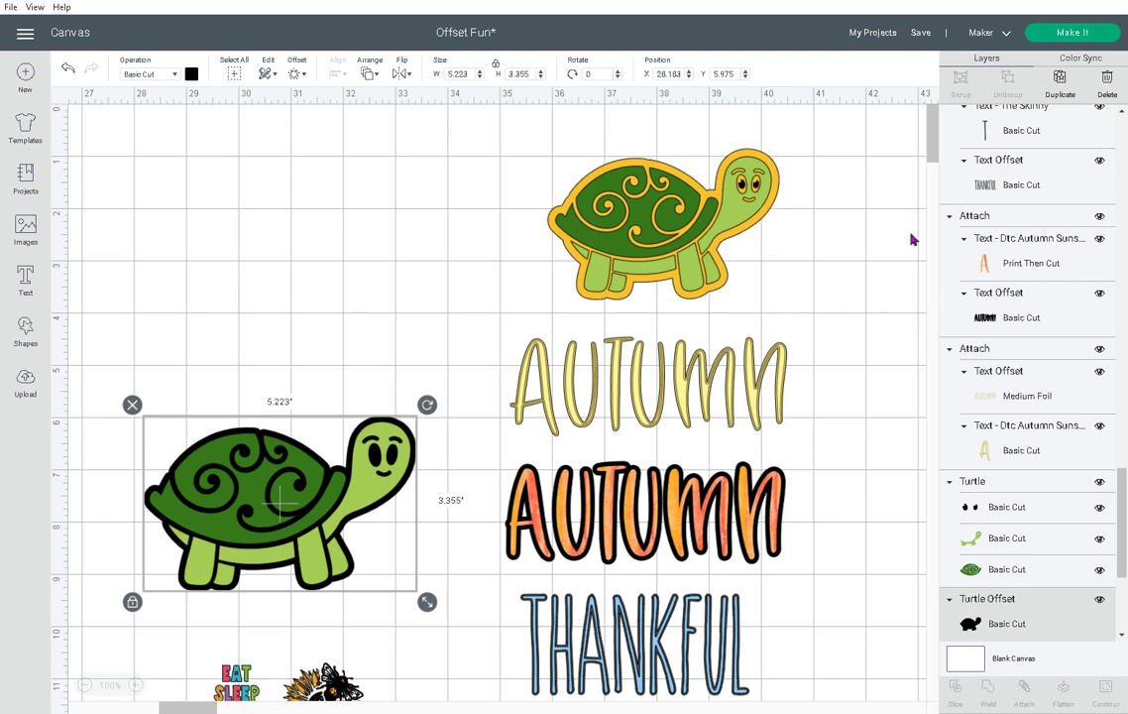
# Recolor the turtle's offset layer golden yellow, matching the outline of the finished example turtle.
pyautogui.click(971, 607)
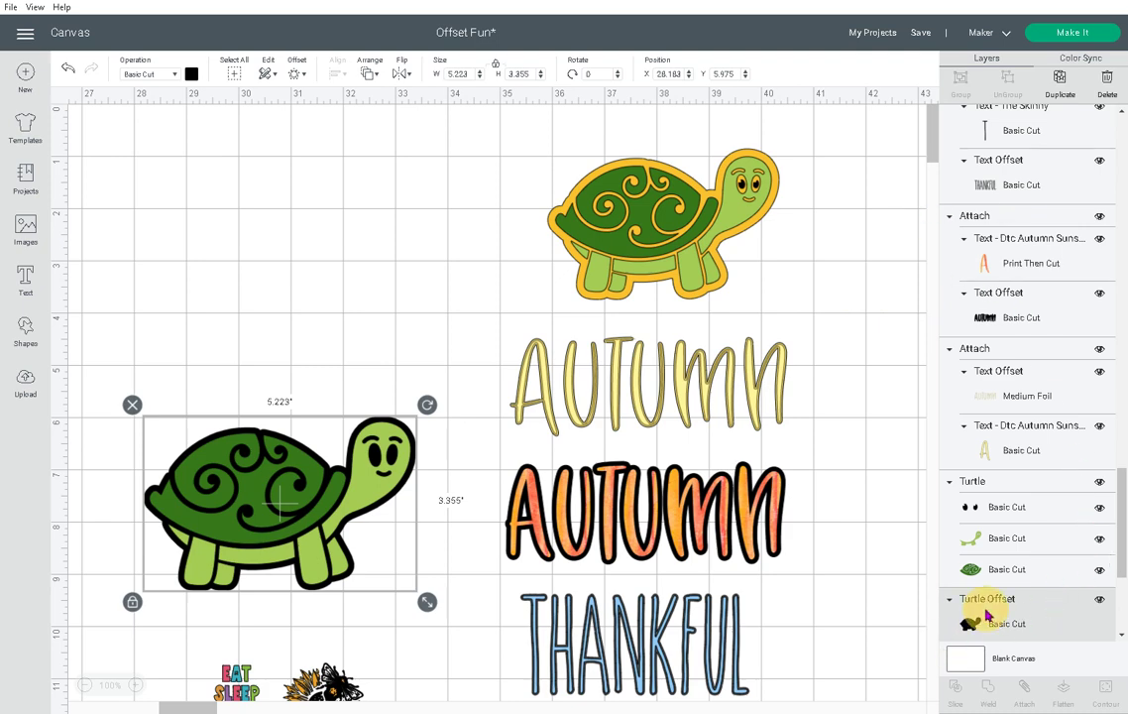
pyautogui.click(192, 75)
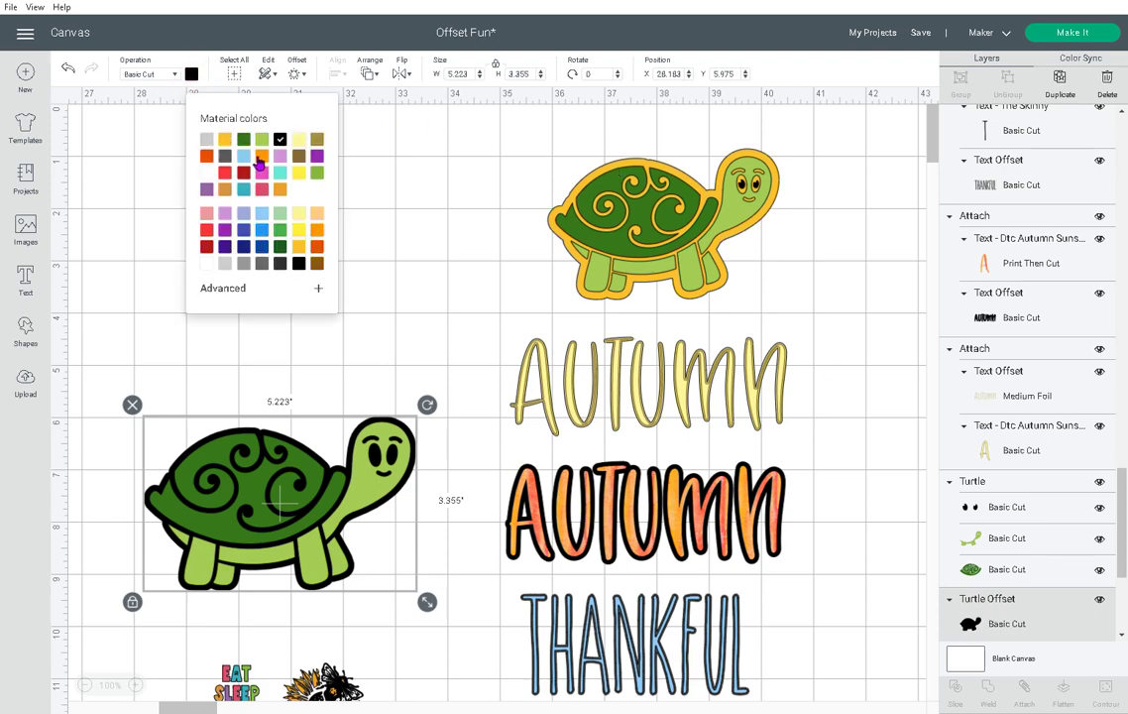
pyautogui.click(260, 157)
pyautogui.click(282, 191)
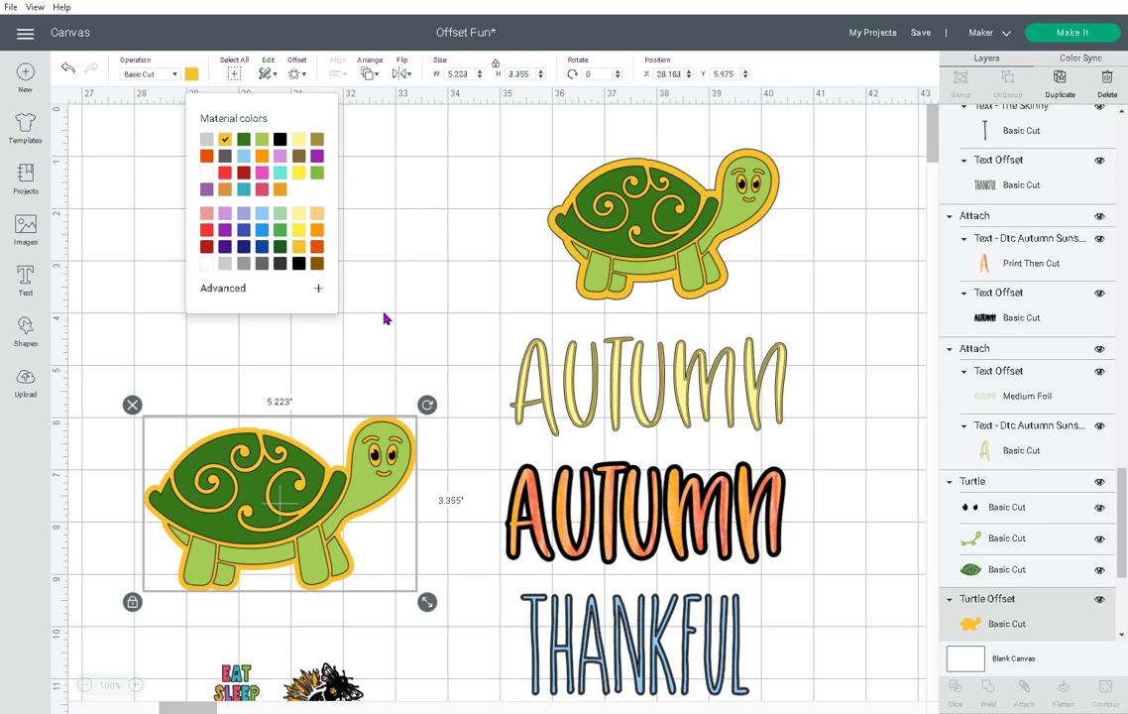
pyautogui.click(386, 318)
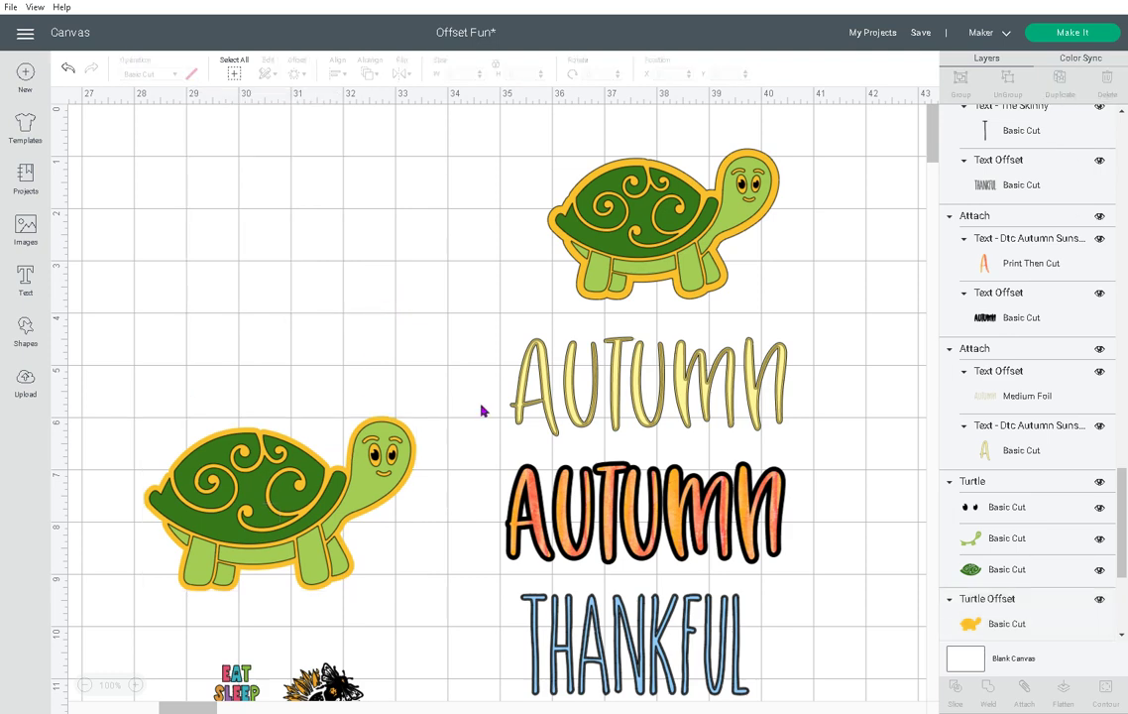
# Group the turtle with its yellow offset layer and move the group onto the finished example turtle.
pyautogui.moveTo(146, 349); pyautogui.dragTo(383, 608)
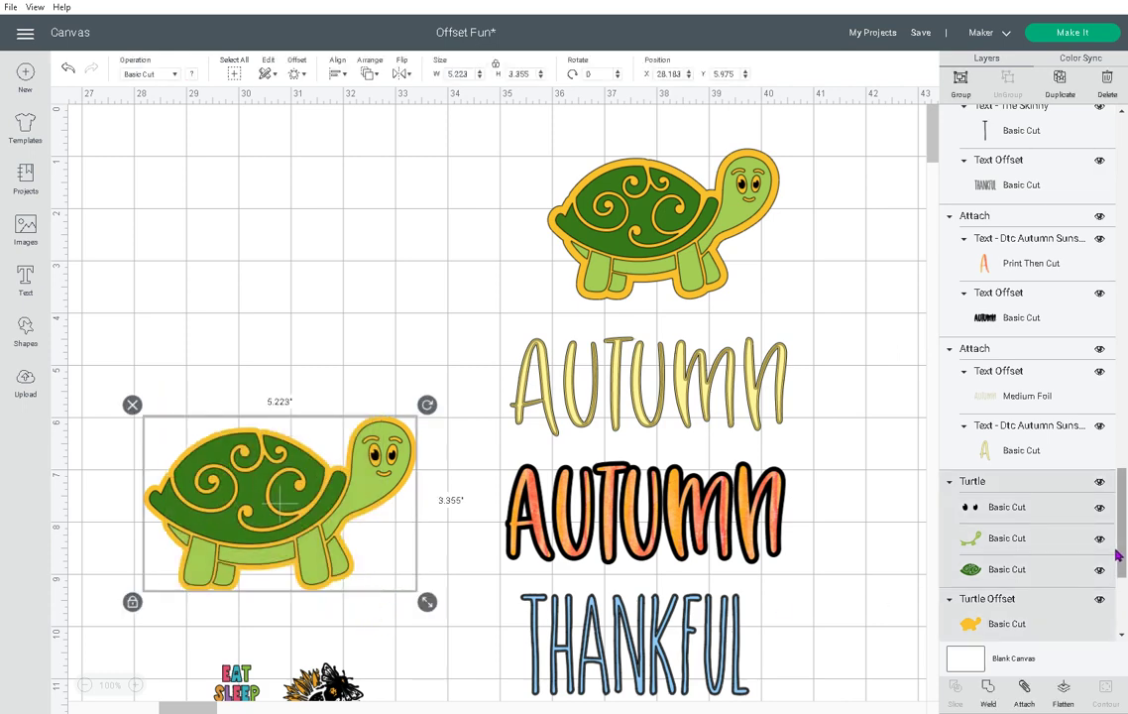
pyautogui.scroll(-3, 996, 476)
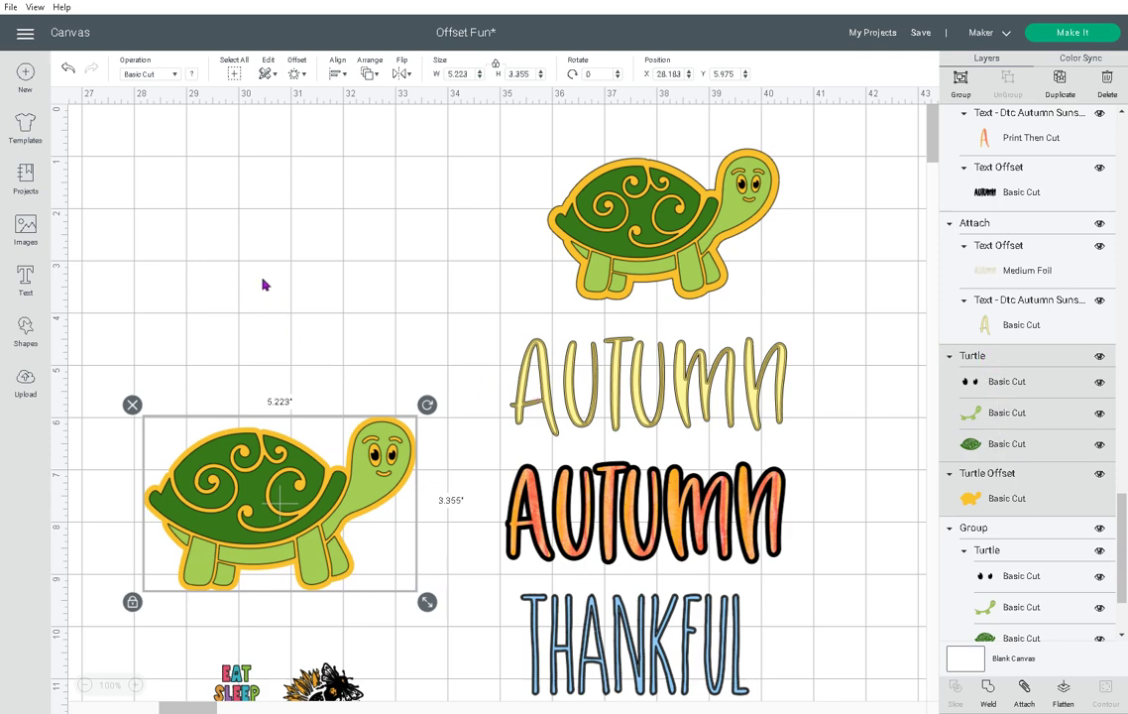
pyautogui.click(960, 79)
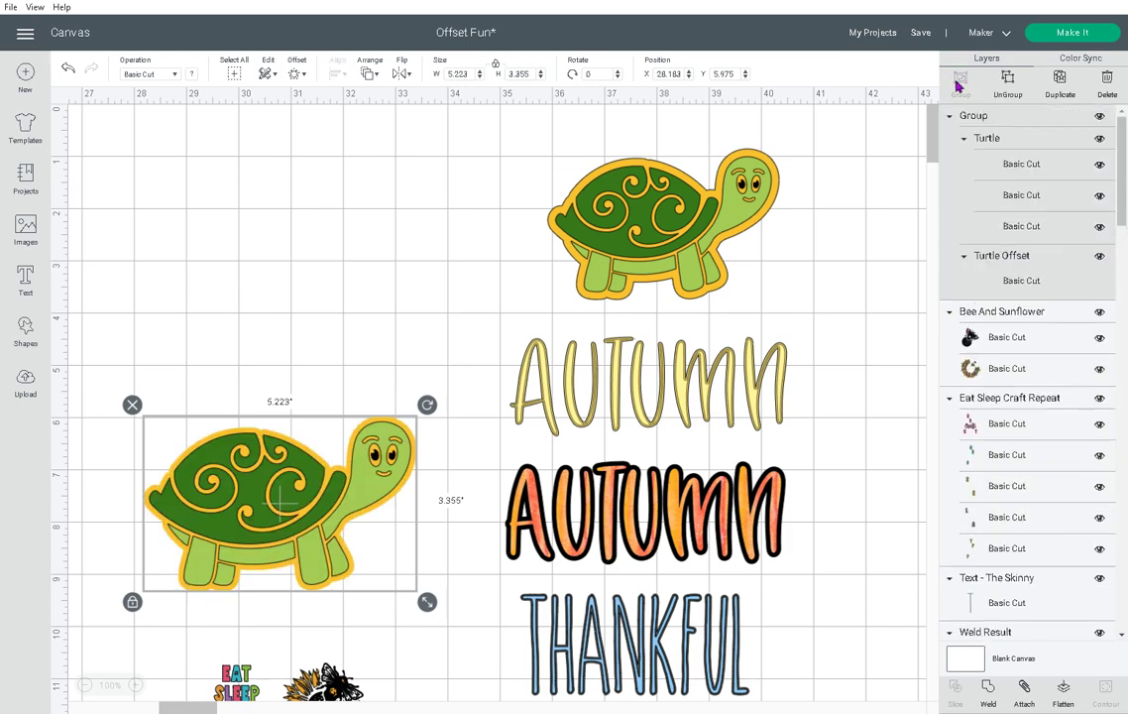
pyautogui.moveTo(309, 489); pyautogui.dragTo(311, 247)
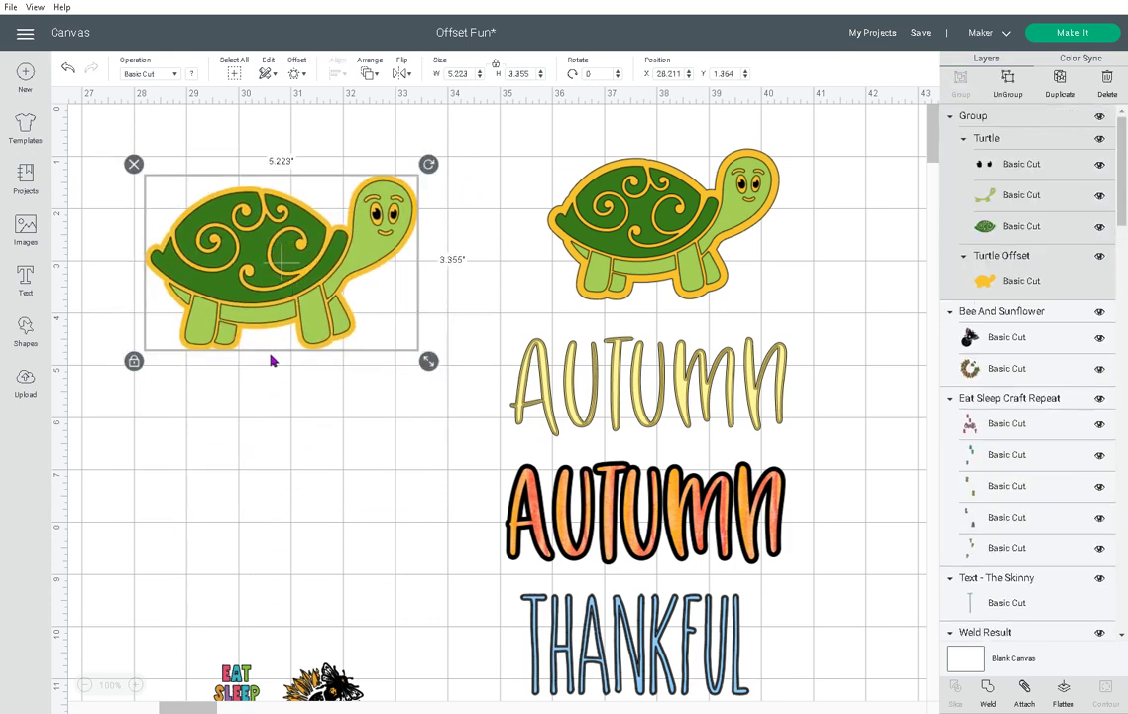
pyautogui.moveTo(282, 261); pyautogui.dragTo(657, 223)
pyautogui.click(275, 325)
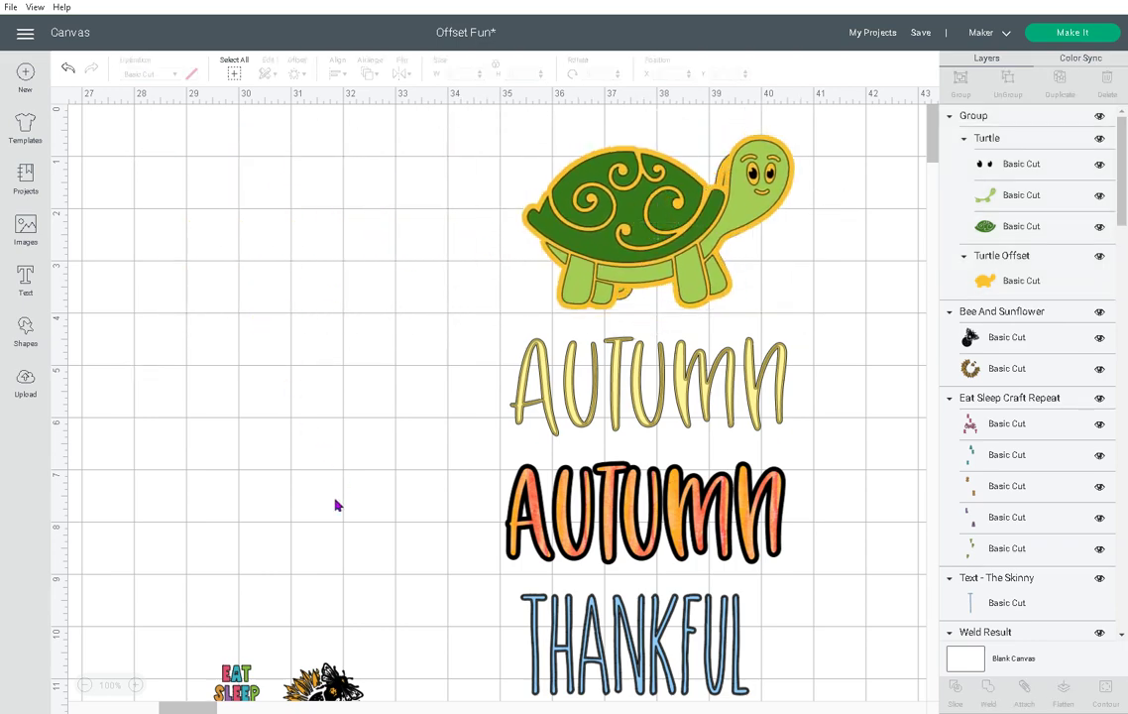
# Move the bee-and-sunflower image and the Eat Sleep Craft Repeat design up beside the AUTUMN texts, the latter to about X 28.6, Y 6.5.
pyautogui.scroll(-3, 338, 504)
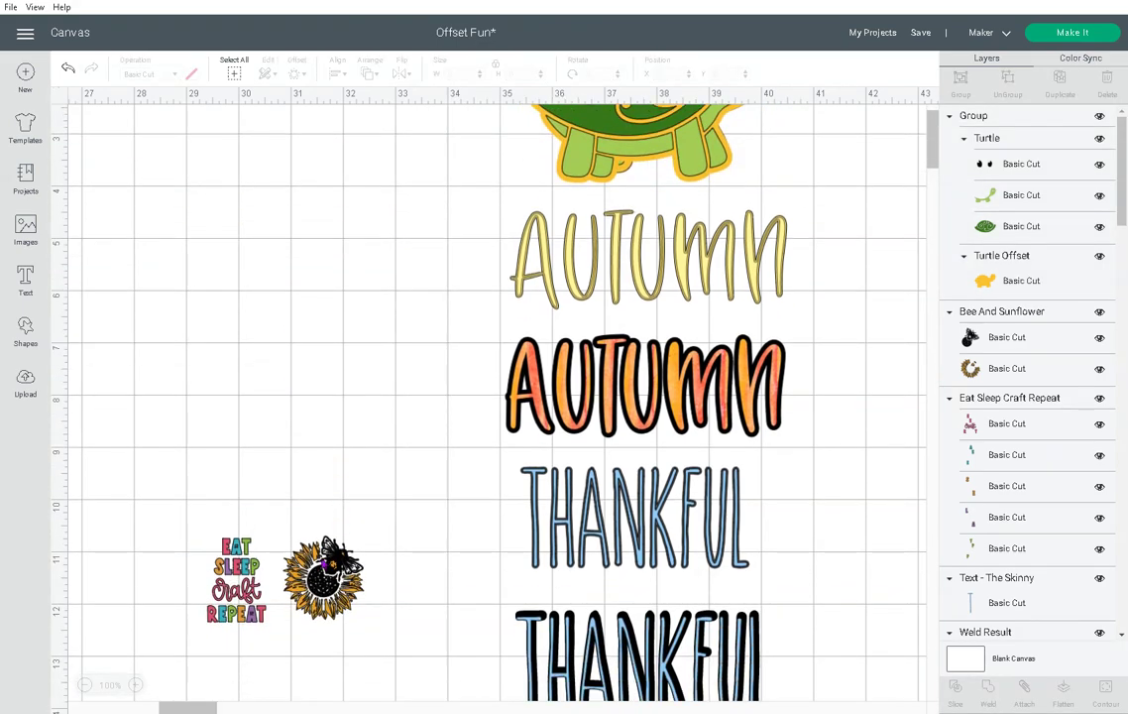
pyautogui.click(320, 585)
pyautogui.moveTo(320, 585); pyautogui.dragTo(309, 299)
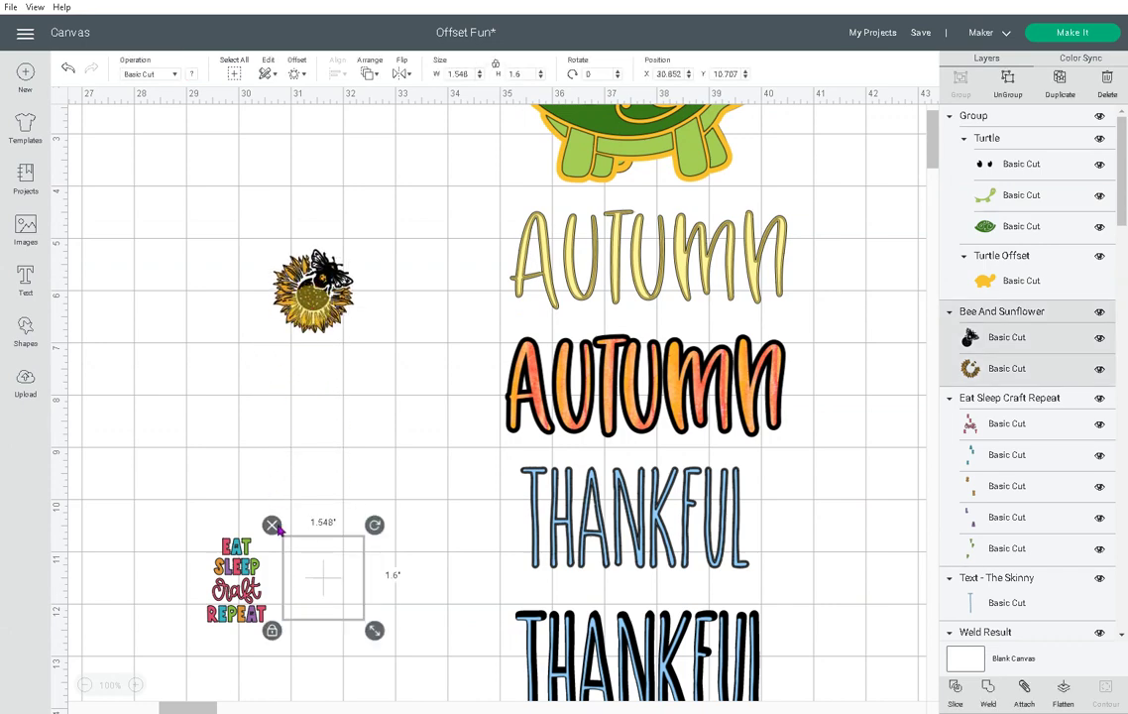
pyautogui.moveTo(256, 585); pyautogui.dragTo(213, 295)
pyautogui.click(212, 421)
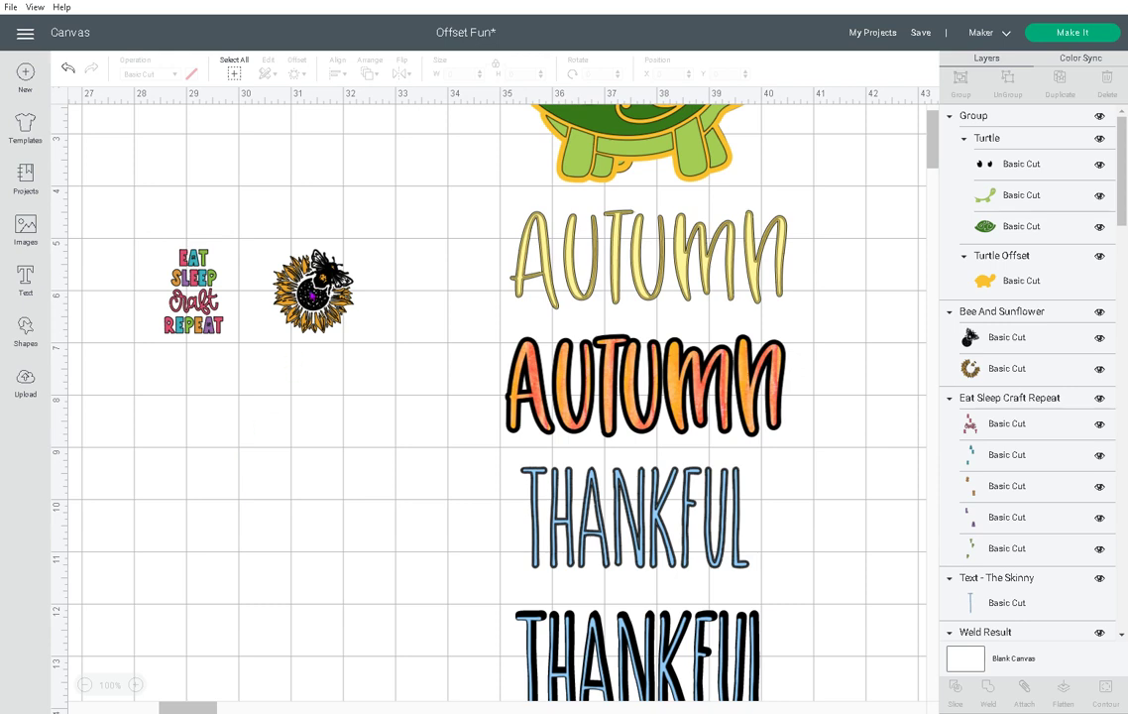
pyautogui.moveTo(310, 297); pyautogui.dragTo(310, 311)
pyautogui.click(315, 466)
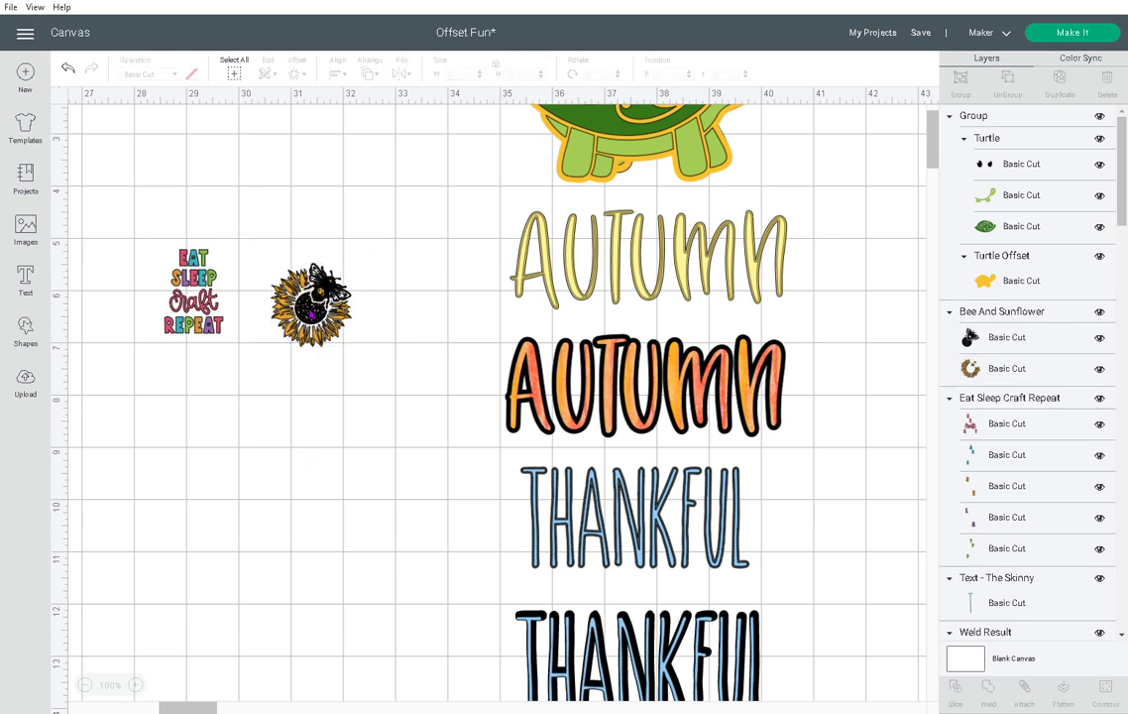
pyautogui.click(311, 312)
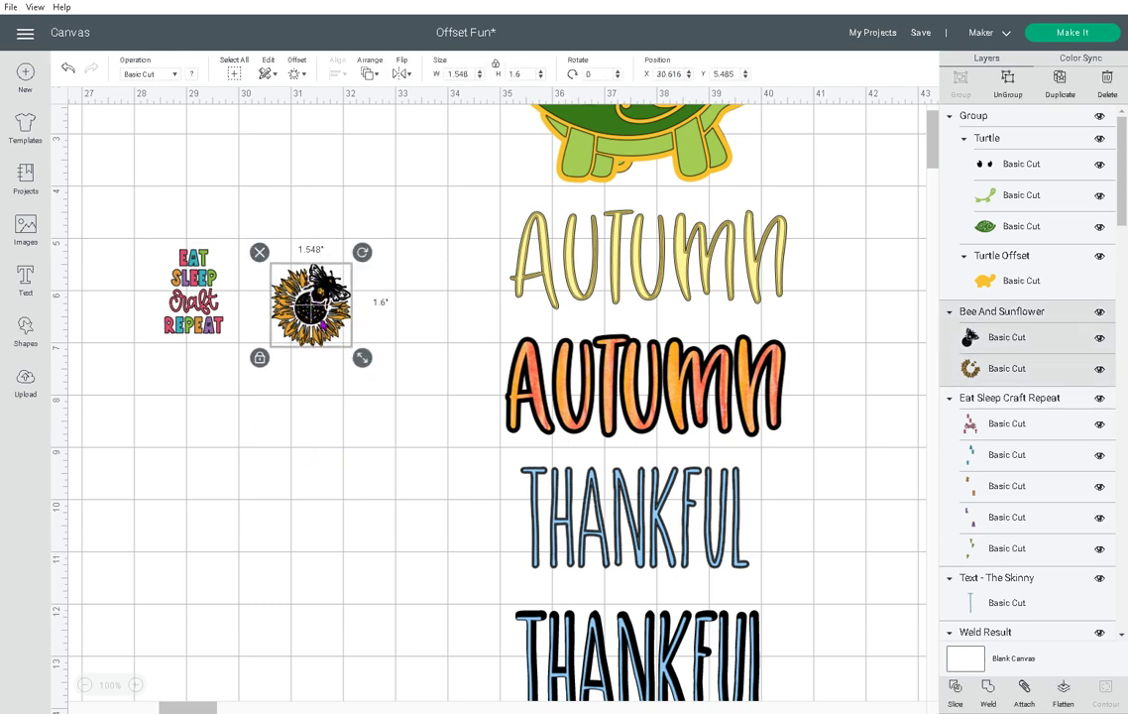
pyautogui.moveTo(311, 305); pyautogui.dragTo(315, 361)
pyautogui.moveTo(194, 290); pyautogui.dragTo(194, 351)
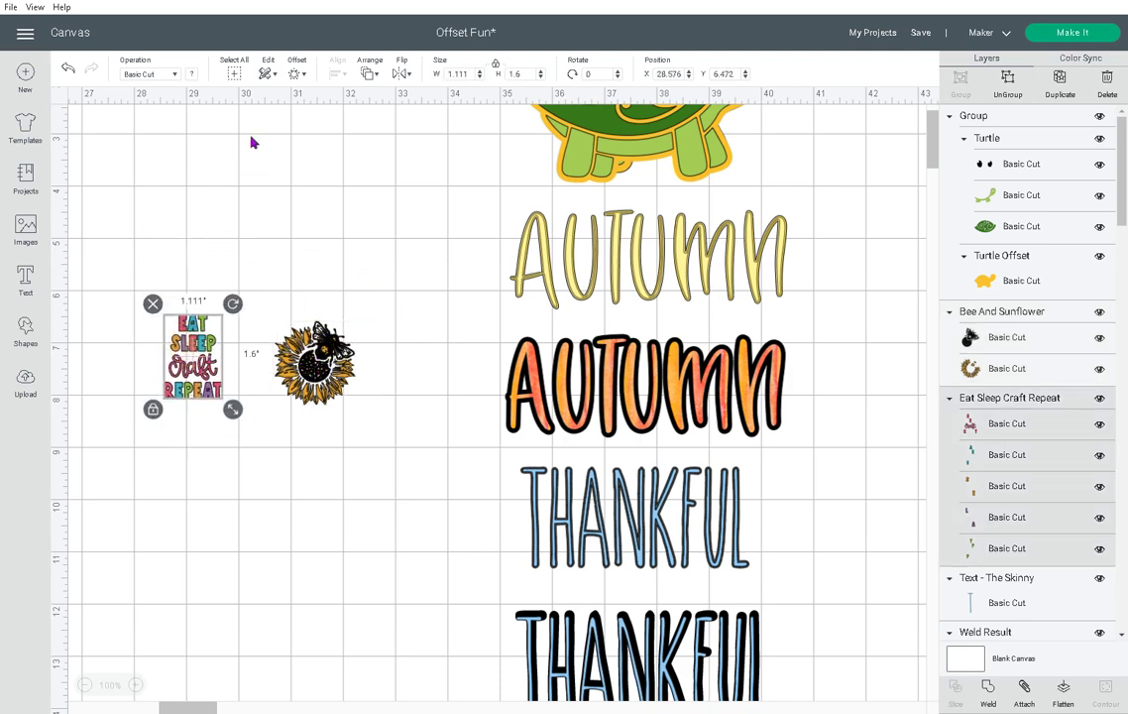
# Apply a welded, round-cornered offset slightly under 0.111 in to the Eat Sleep Craft Repeat design.
pyautogui.click(300, 76)
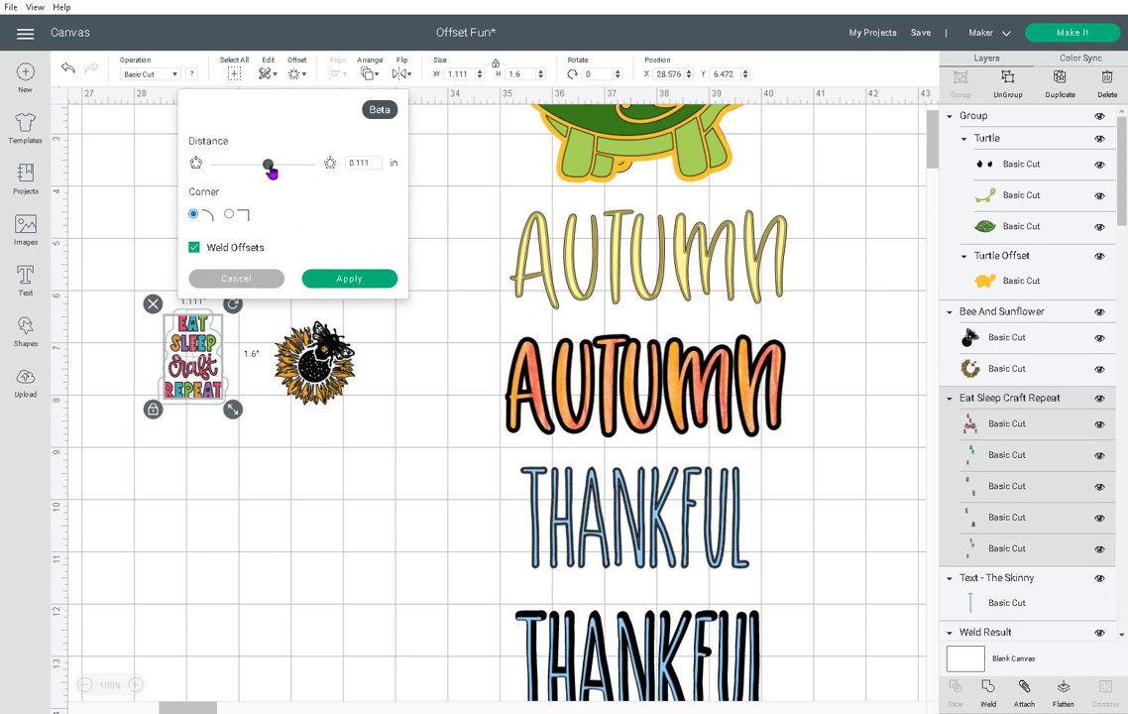
pyautogui.moveTo(270, 172); pyautogui.dragTo(268, 173)
pyautogui.click(355, 285)
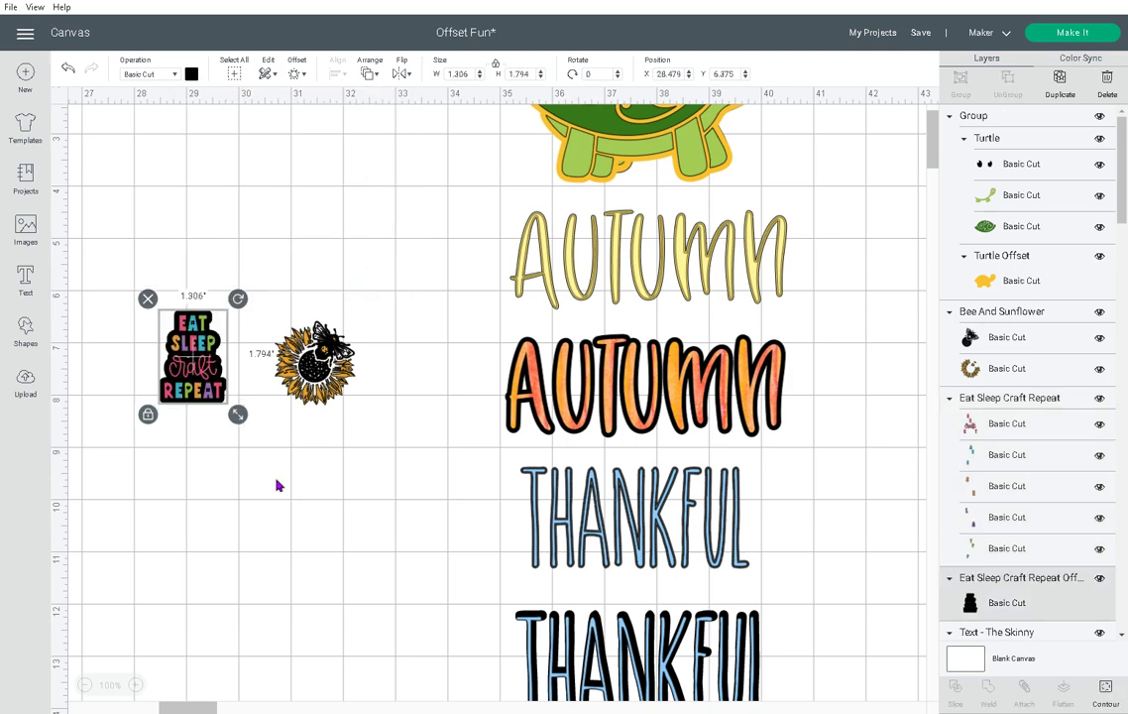
pyautogui.click(227, 497)
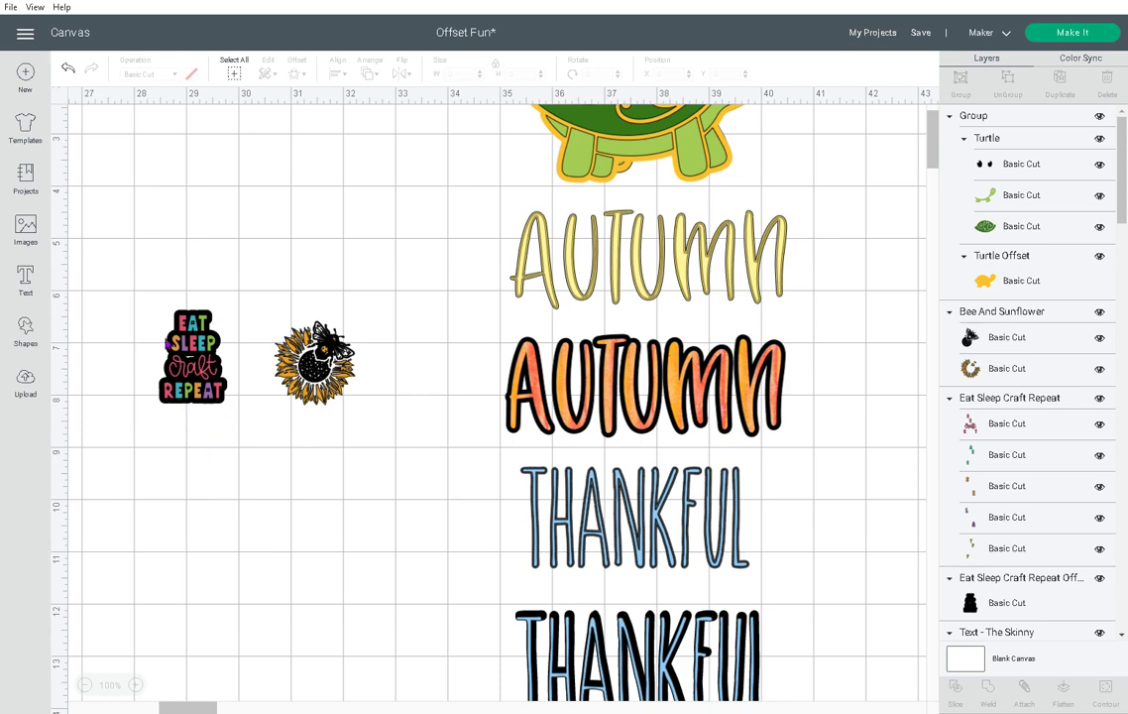
# Try white on the Eat Sleep Craft Repeat offset layer and set it back to black.
pyautogui.click(989, 593)
pyautogui.click(191, 74)
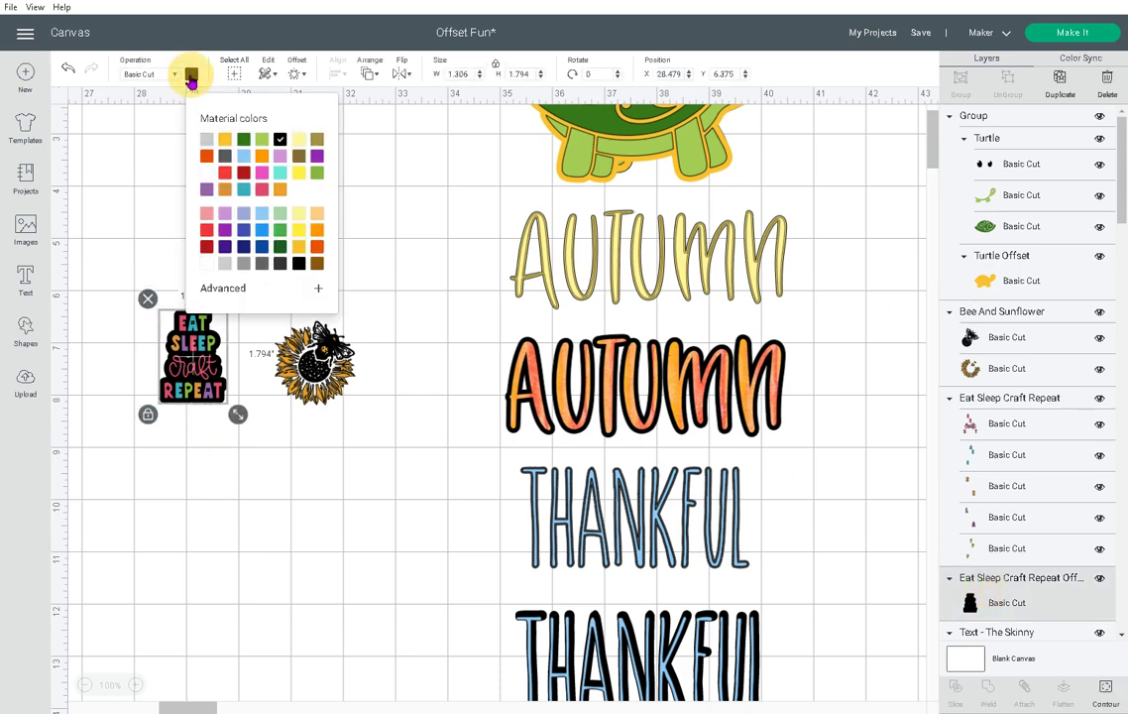
pyautogui.click(205, 174)
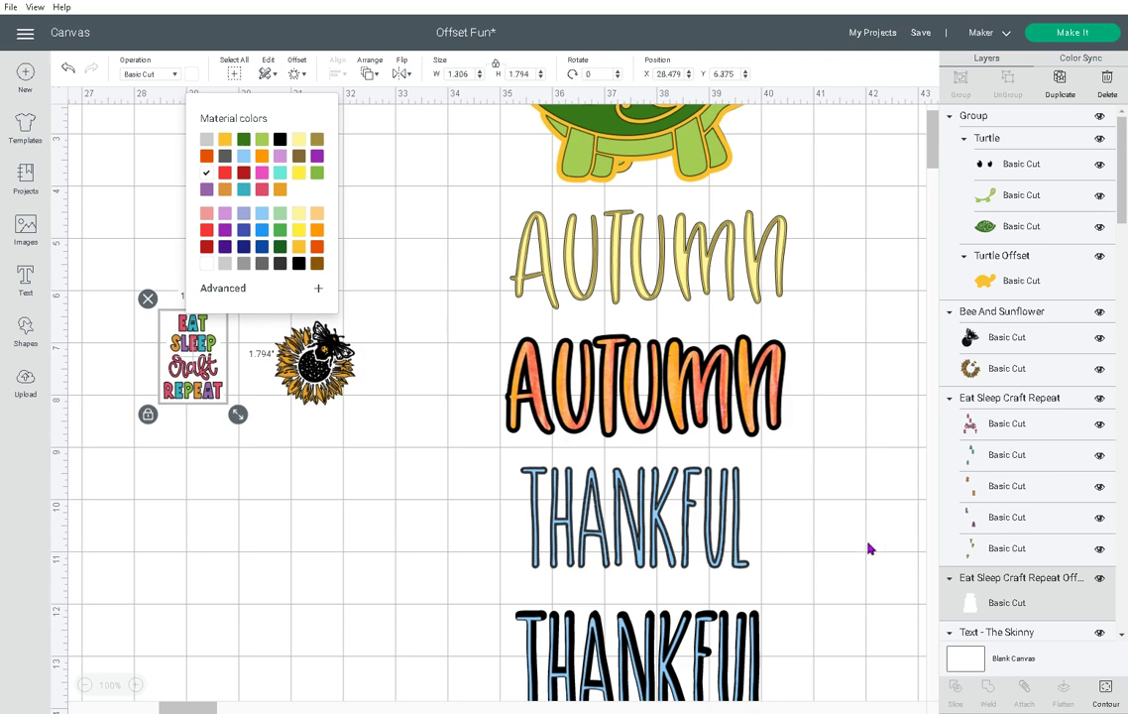
pyautogui.click(279, 141)
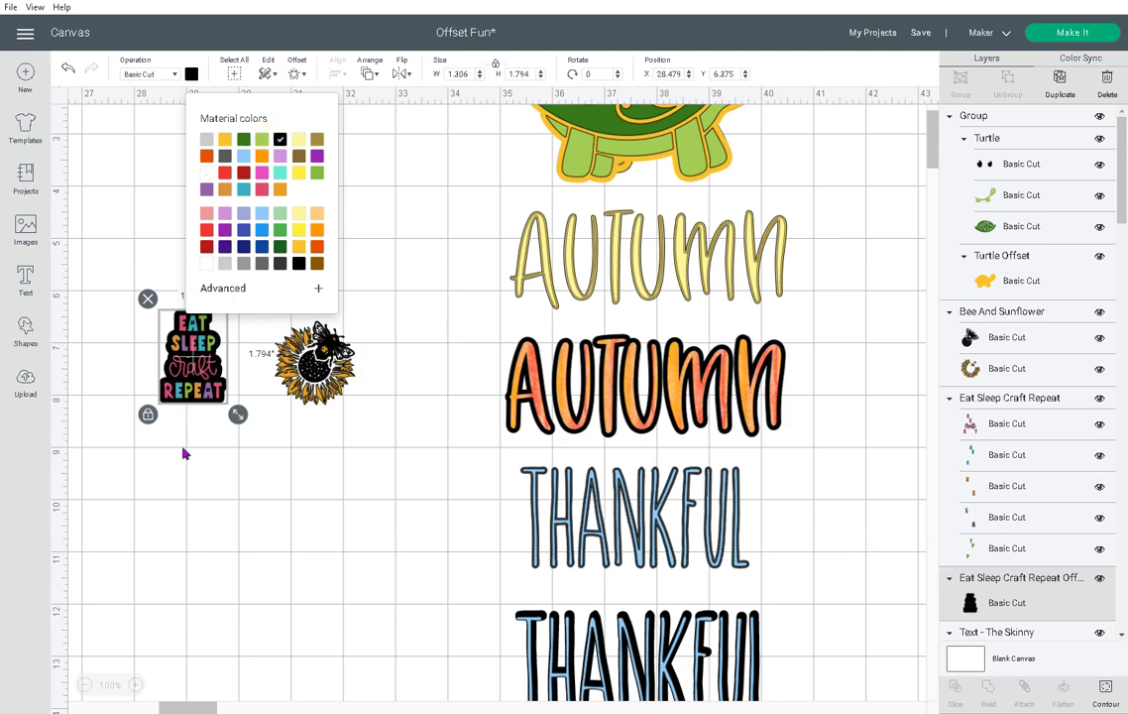
pyautogui.click(186, 434)
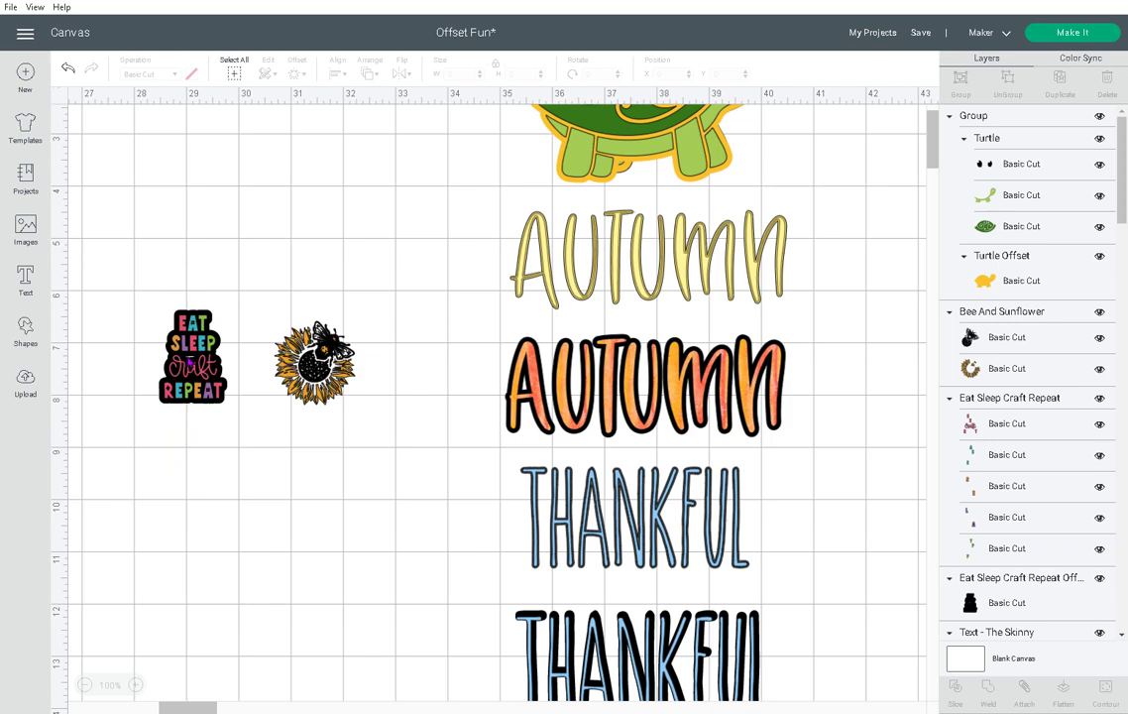
# Hide the small inner cutout contour of the Eat Sleep Craft Repeat offset layer.
pyautogui.click(993, 602)
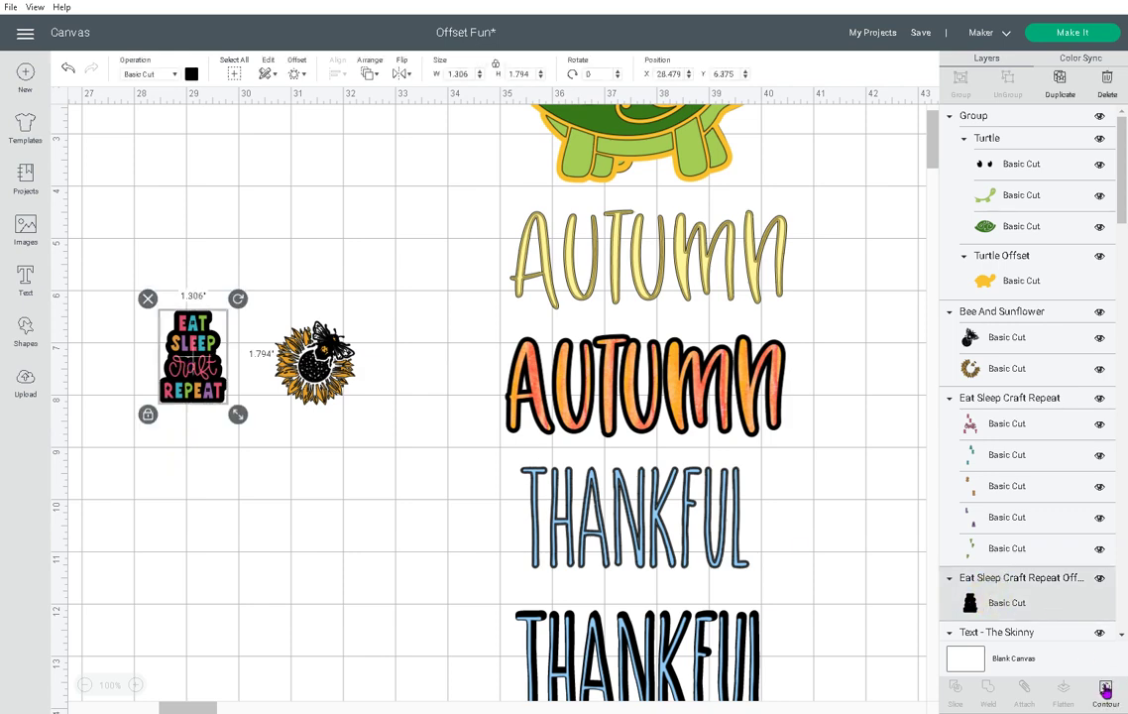
pyautogui.click(1106, 689)
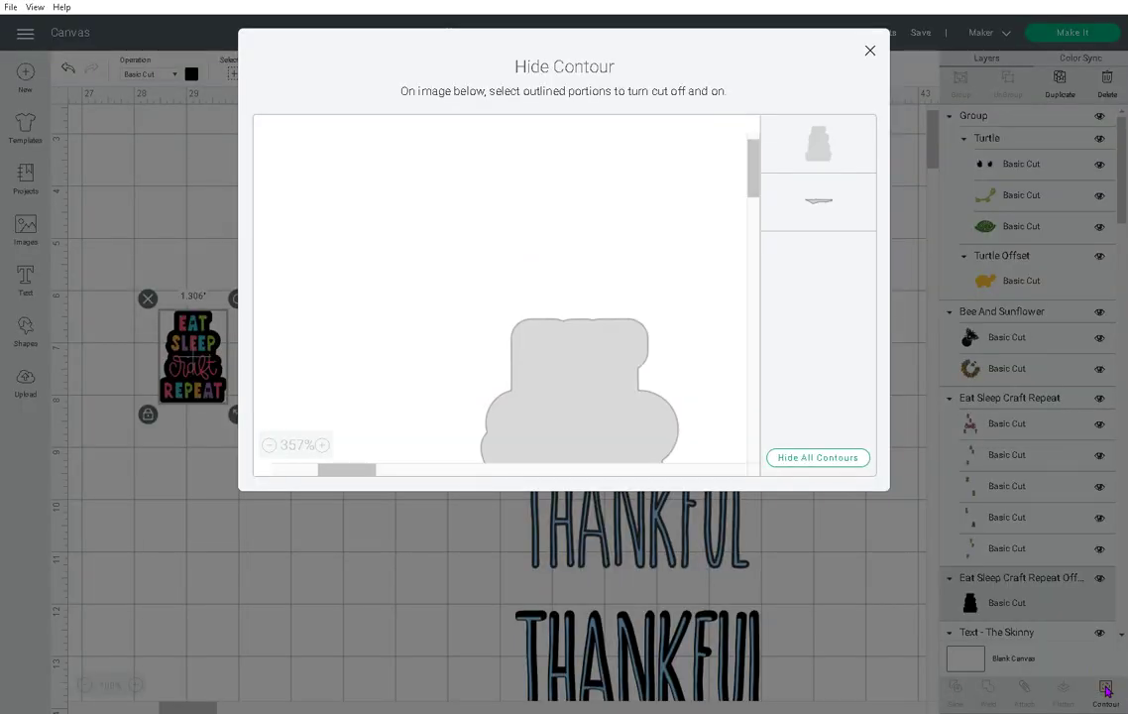
pyautogui.click(817, 204)
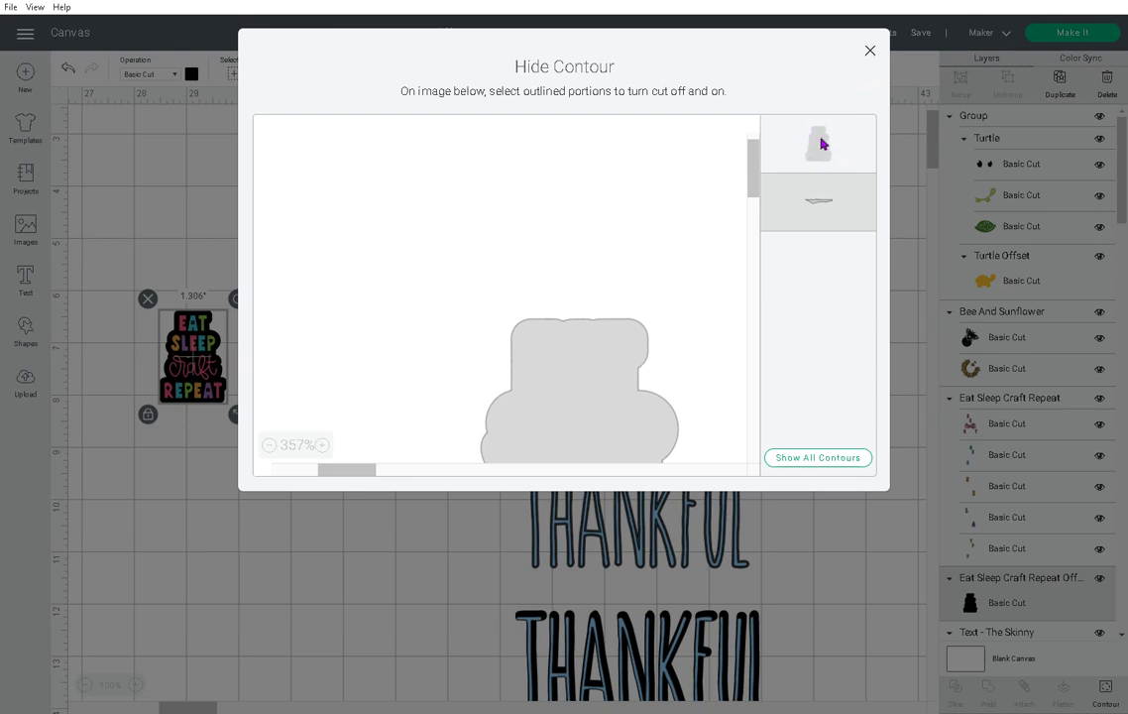
pyautogui.click(869, 50)
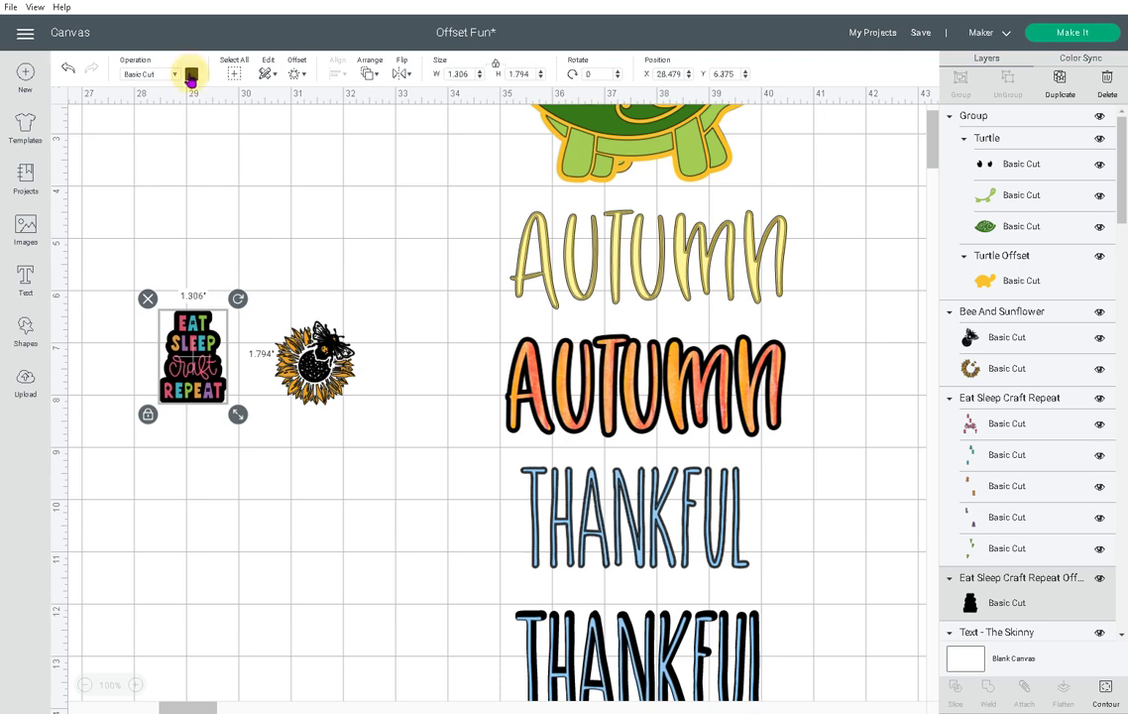
# Recolor the Eat Sleep Craft Repeat offset layer white.
pyautogui.click(192, 73)
pyautogui.click(206, 173)
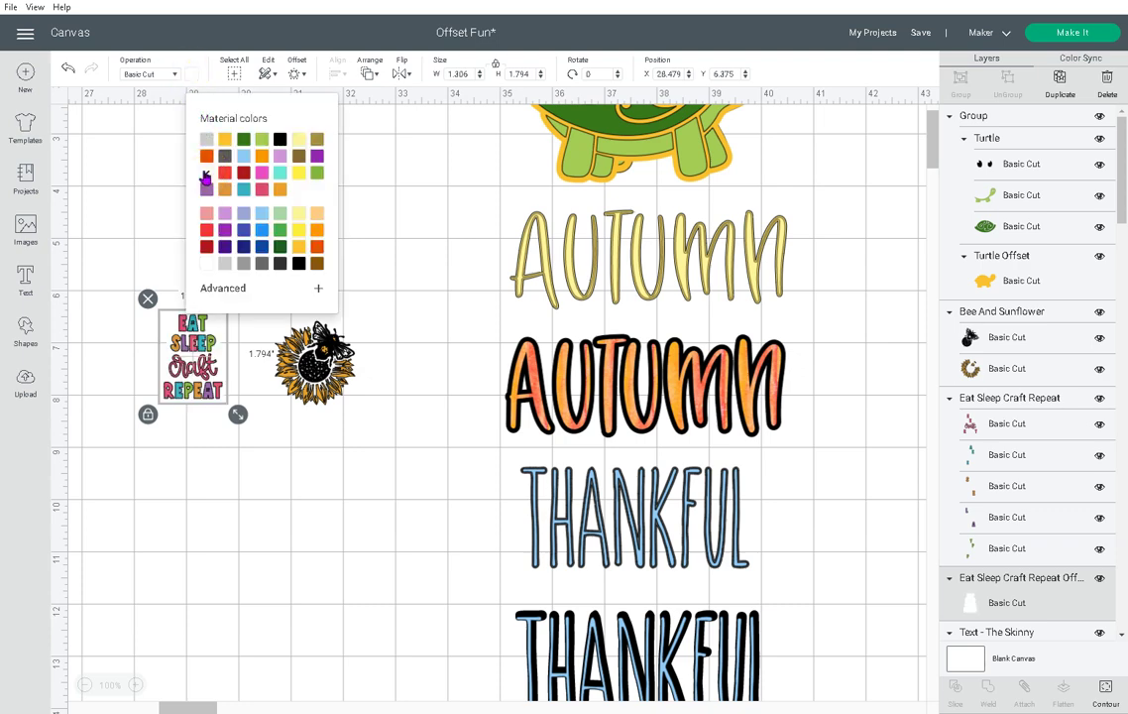
pyautogui.click(303, 436)
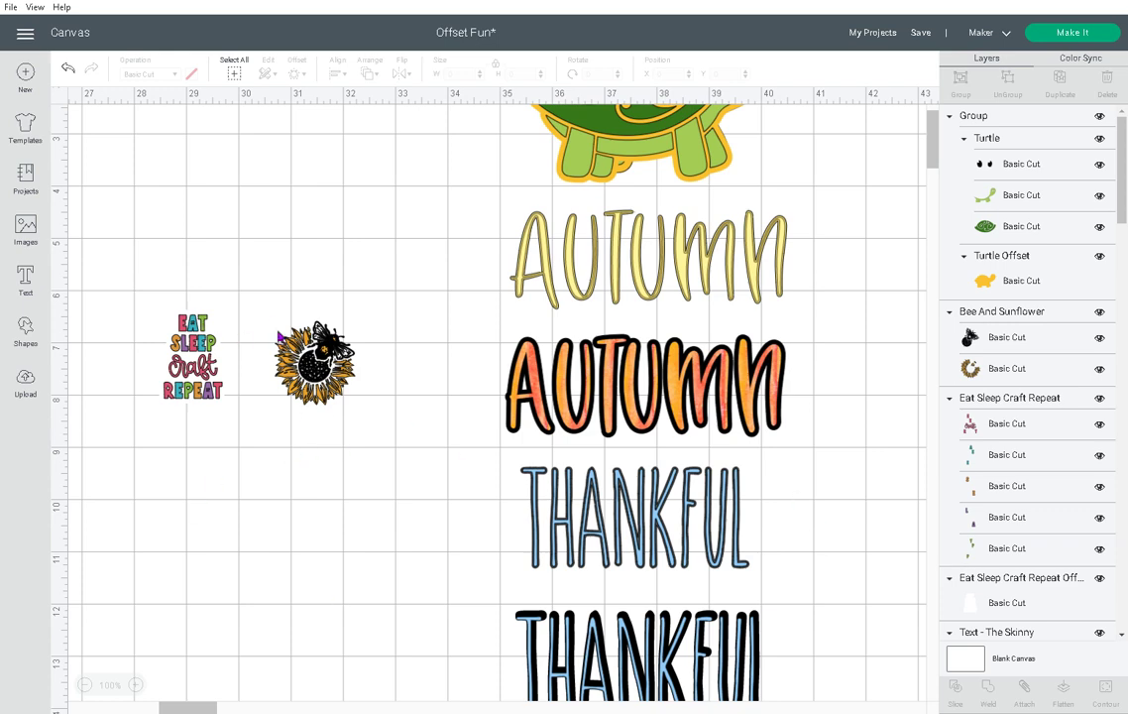
# Set the blank canvas background color to light grey.
pyautogui.click(967, 659)
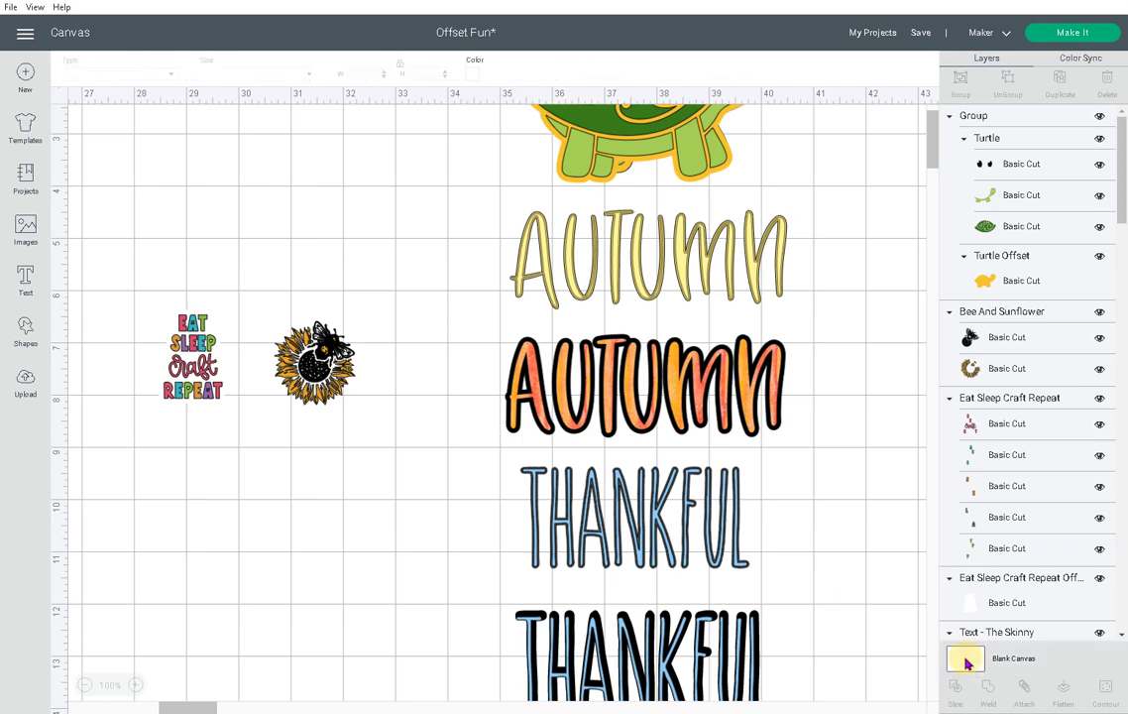
pyautogui.click(473, 74)
pyautogui.click(488, 129)
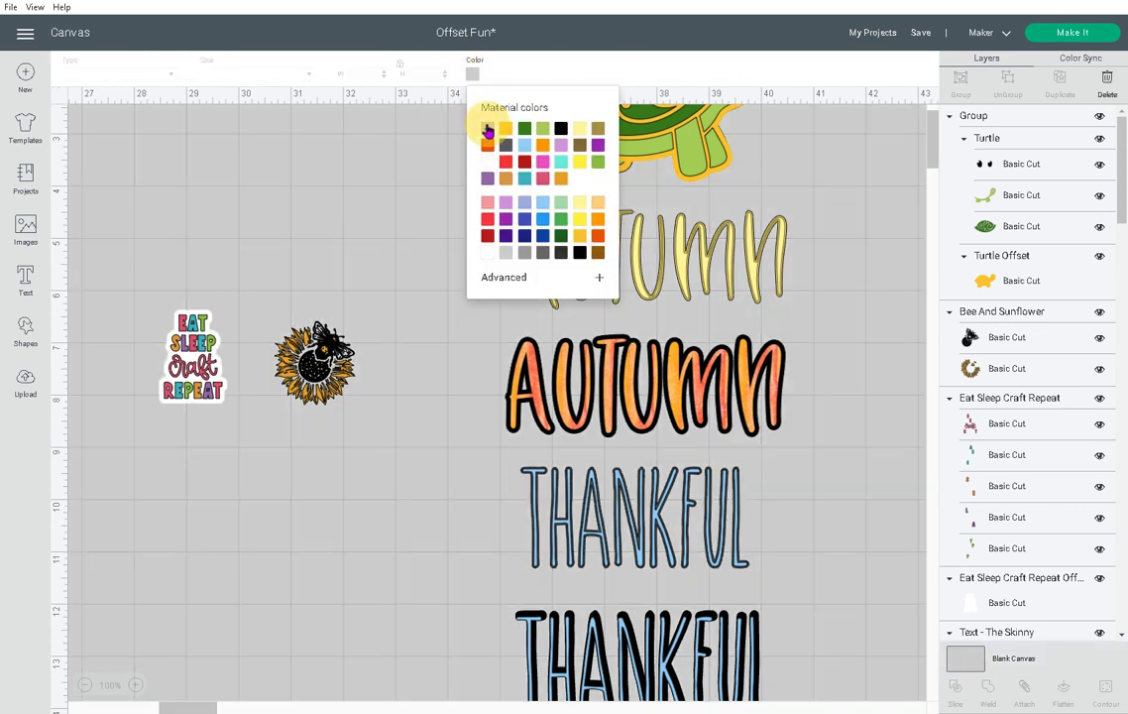
pyautogui.click(250, 469)
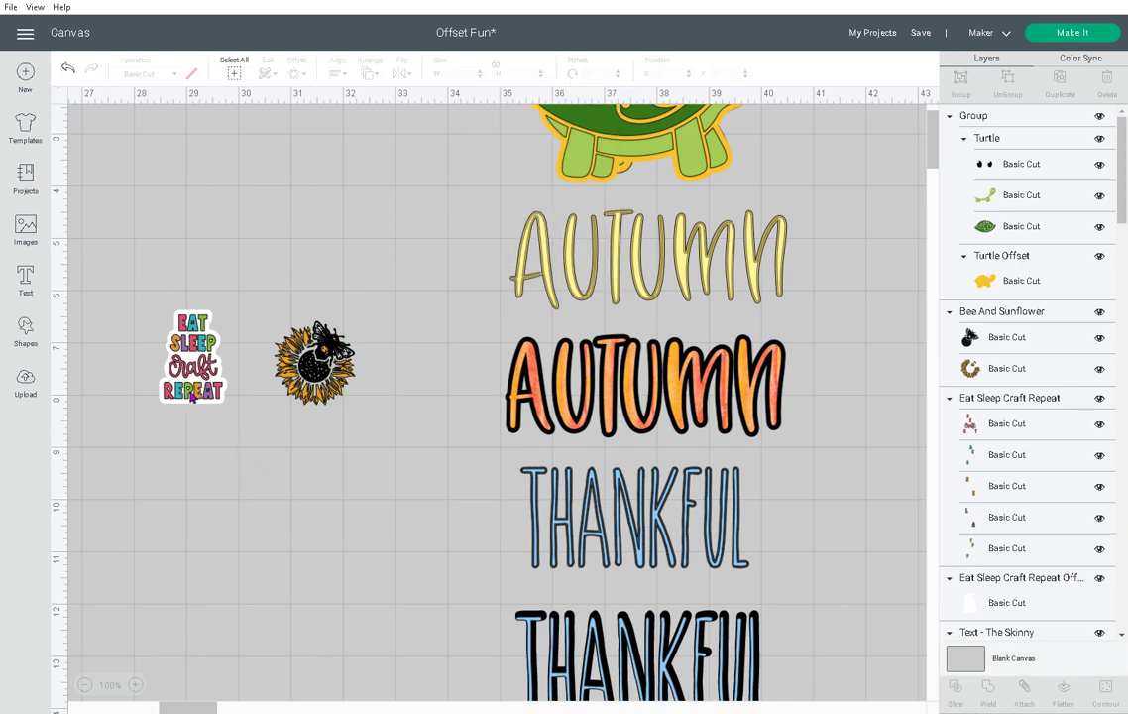
# Apply a narrow welded, round-cornered offset to the bee-and-sunflower image, producing an outline layer 1.708 by 1.76 in.
pyautogui.click(275, 327)
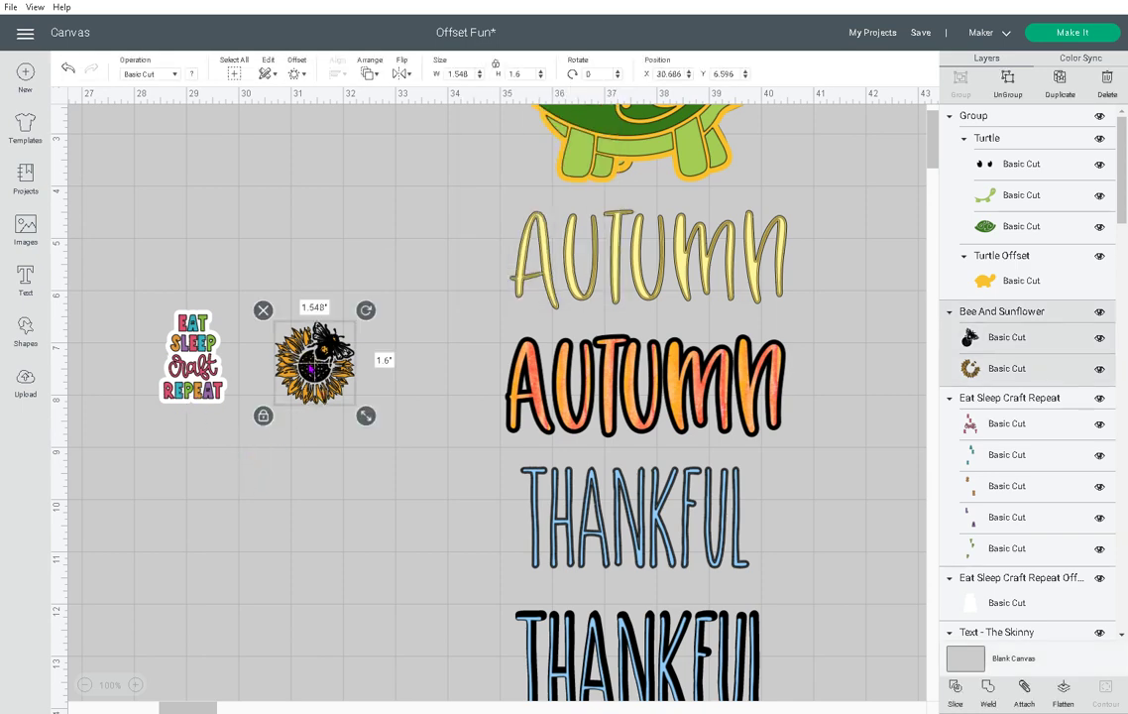
pyautogui.click(297, 74)
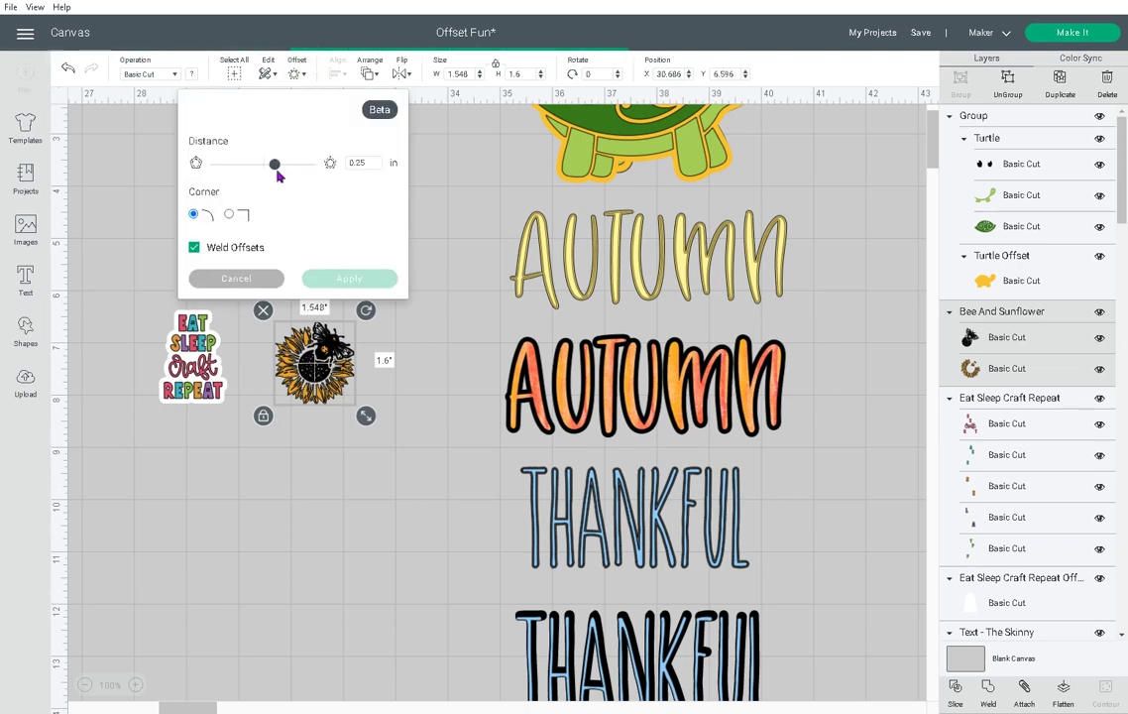
pyautogui.click(274, 164)
pyautogui.moveTo(273, 164); pyautogui.dragTo(265, 176)
pyautogui.click(268, 171)
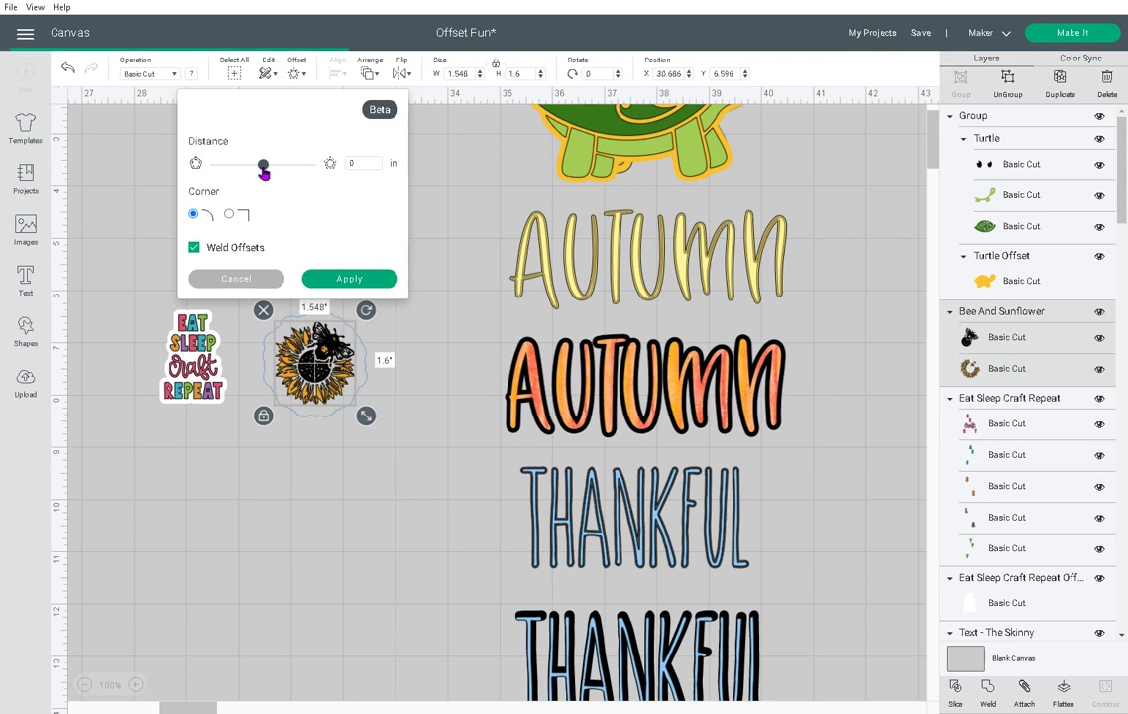
pyautogui.click(263, 175)
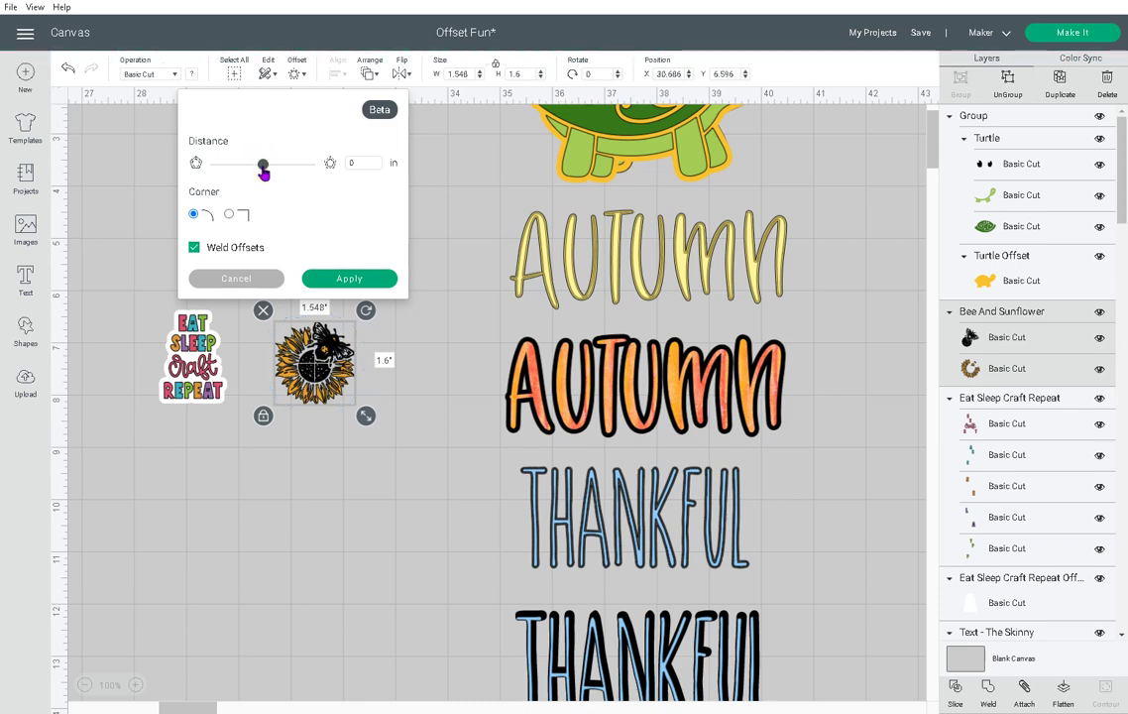
pyautogui.click(263, 172)
pyautogui.click(265, 174)
pyautogui.moveTo(265, 173); pyautogui.dragTo(268, 173)
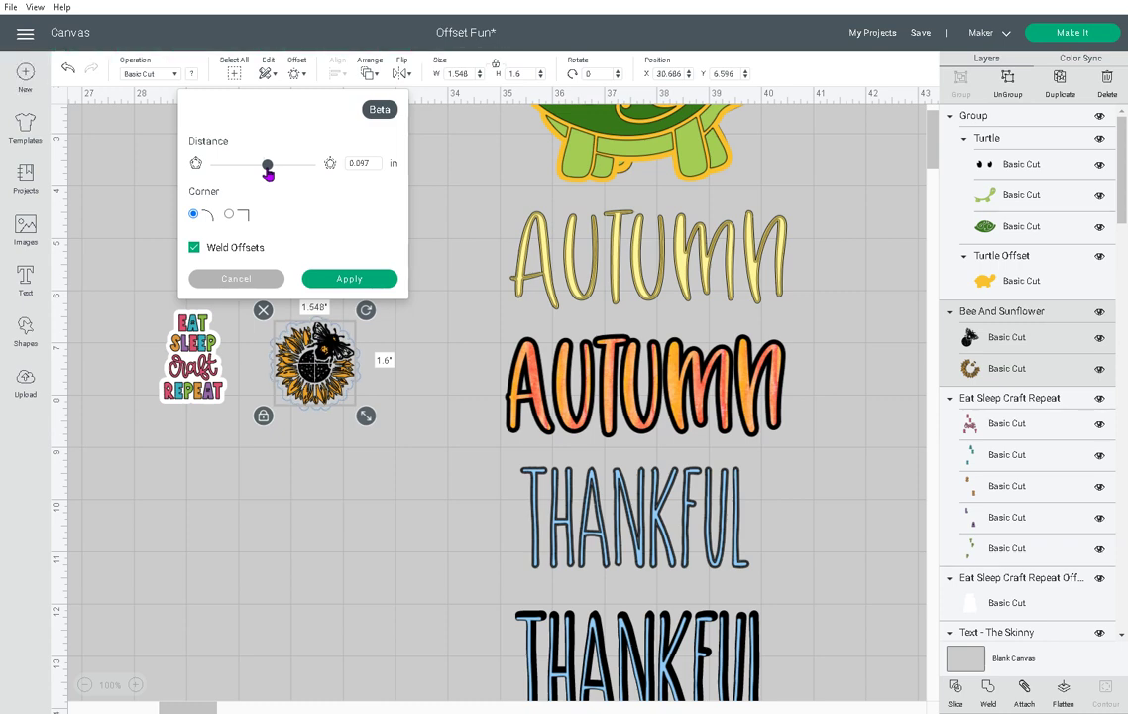
pyautogui.click(367, 164)
pyautogui.click(349, 196)
pyautogui.click(351, 280)
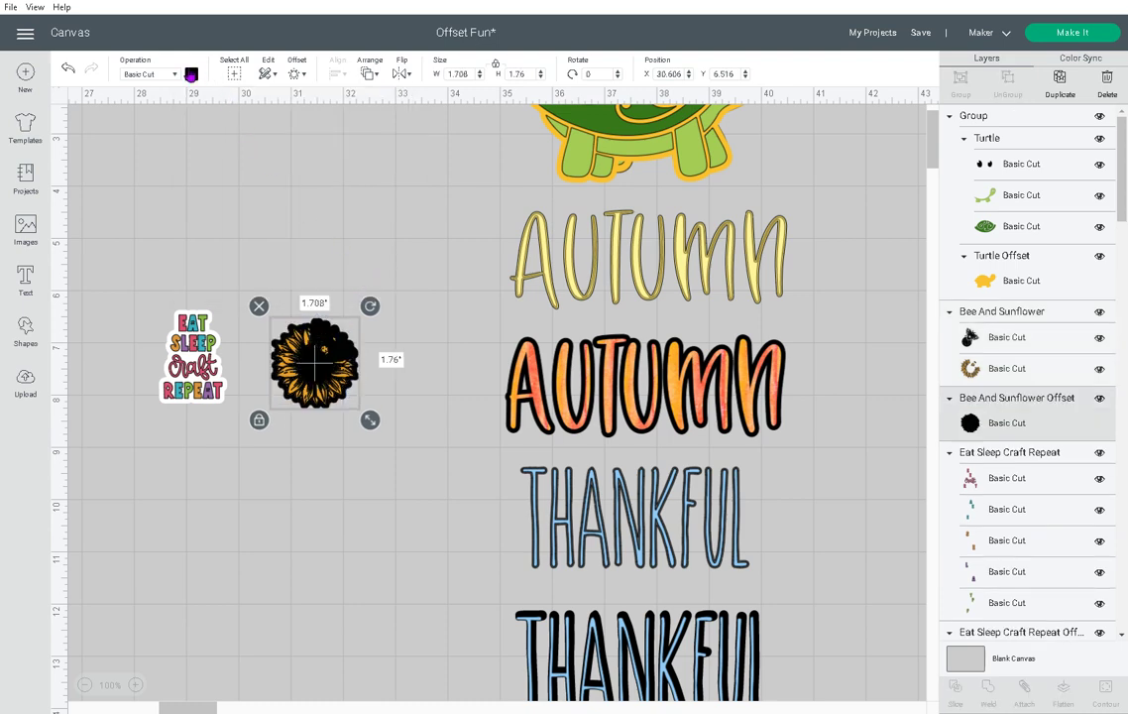
# Recolor the bee-and-sunflower offset layer white.
pyautogui.click(191, 74)
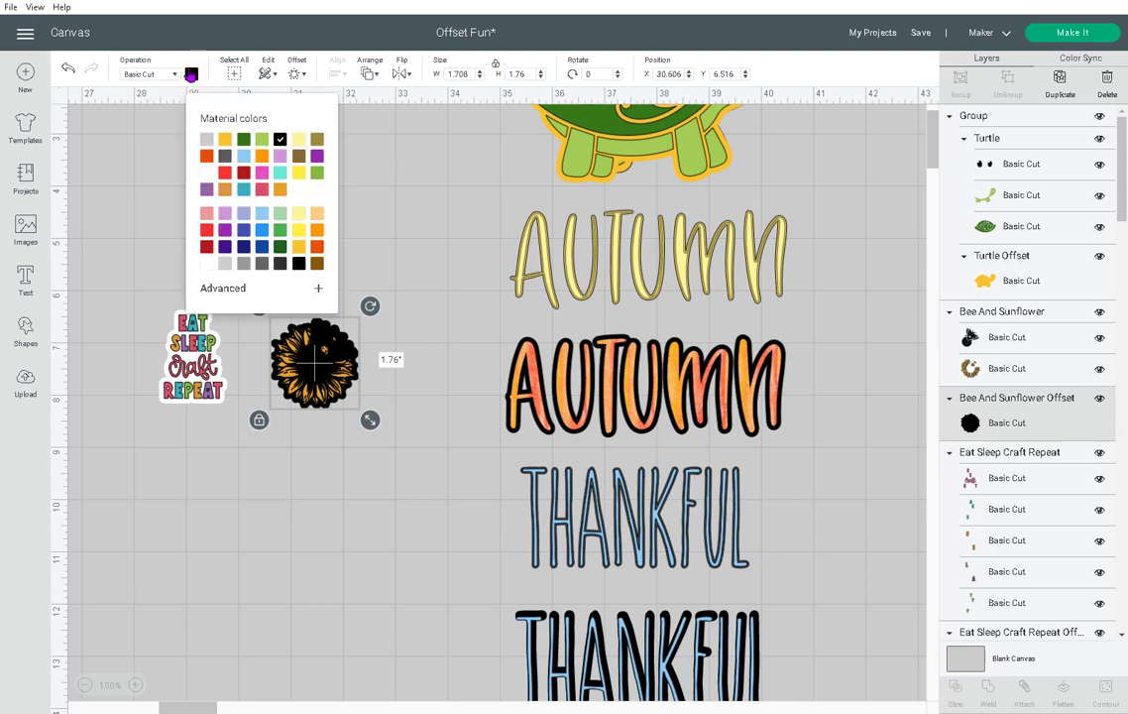
pyautogui.click(205, 175)
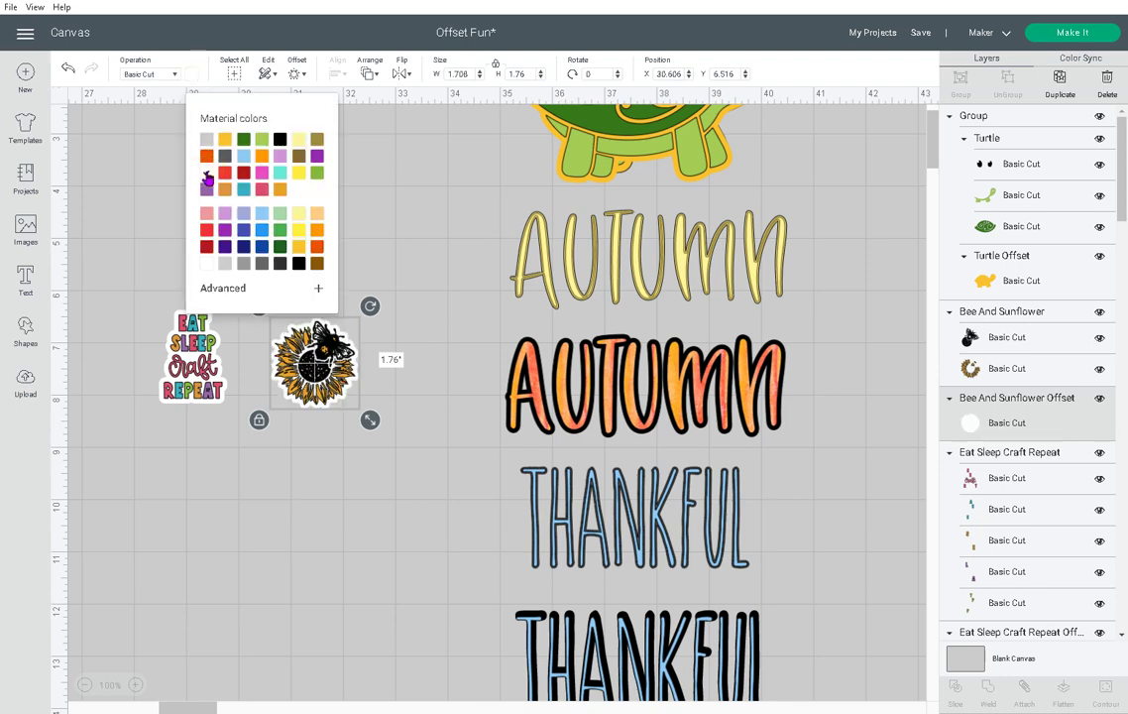
pyautogui.click(278, 498)
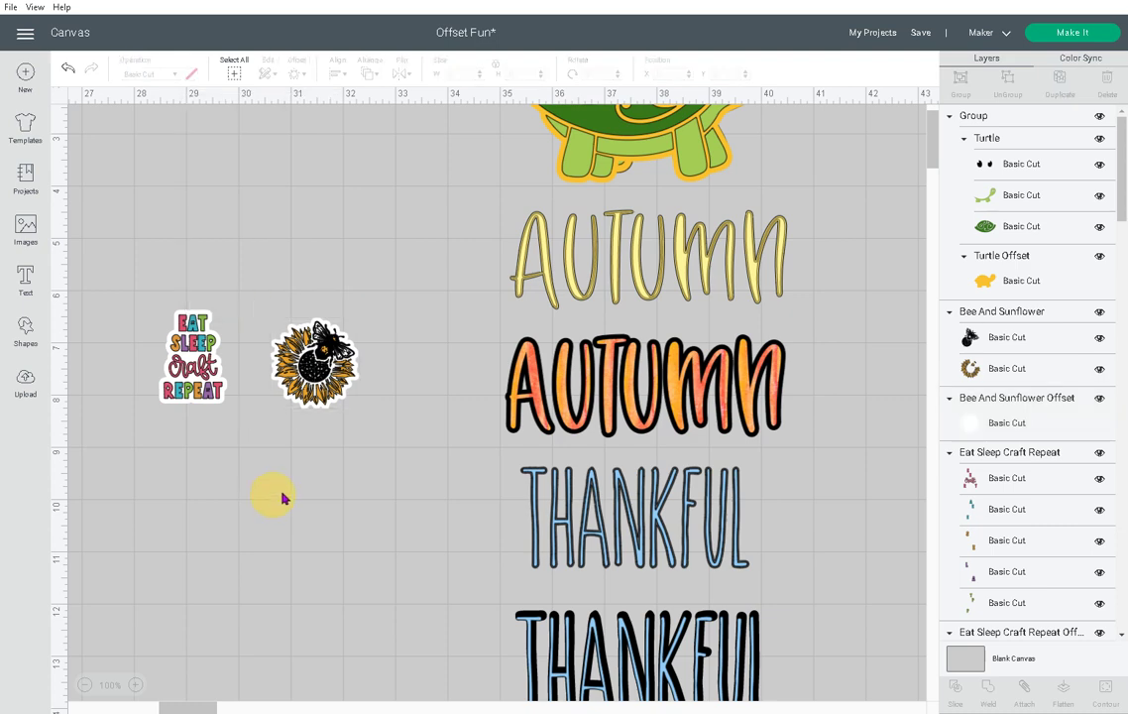
# Flatten the bee-and-sunflower image with its white offset and move the result up, level with the yellow AUTUMN text.
pyautogui.moveTo(270, 297); pyautogui.dragTo(371, 419)
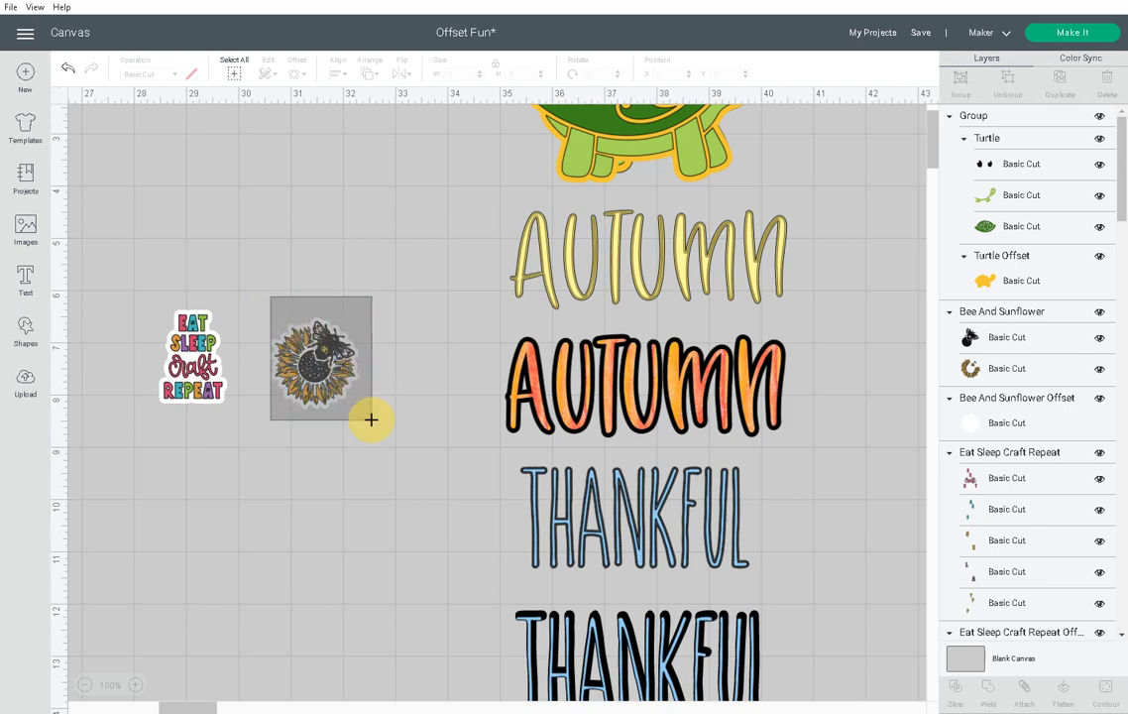
pyautogui.moveTo(370, 419); pyautogui.dragTo(371, 419)
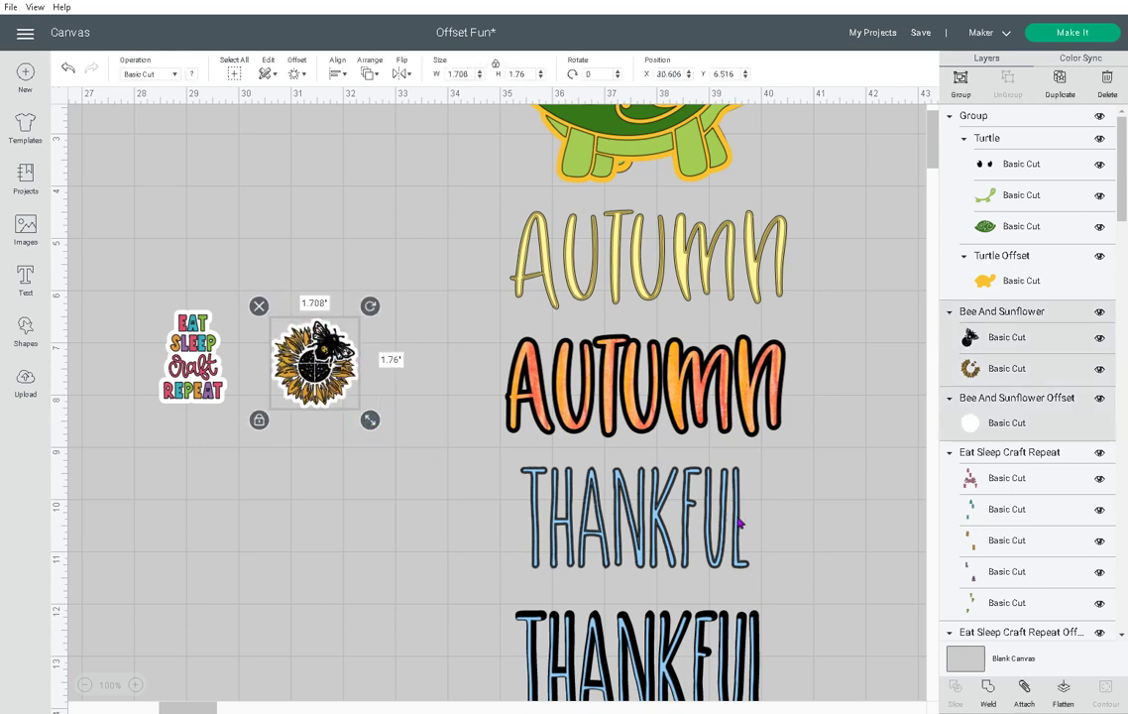
pyautogui.click(1062, 691)
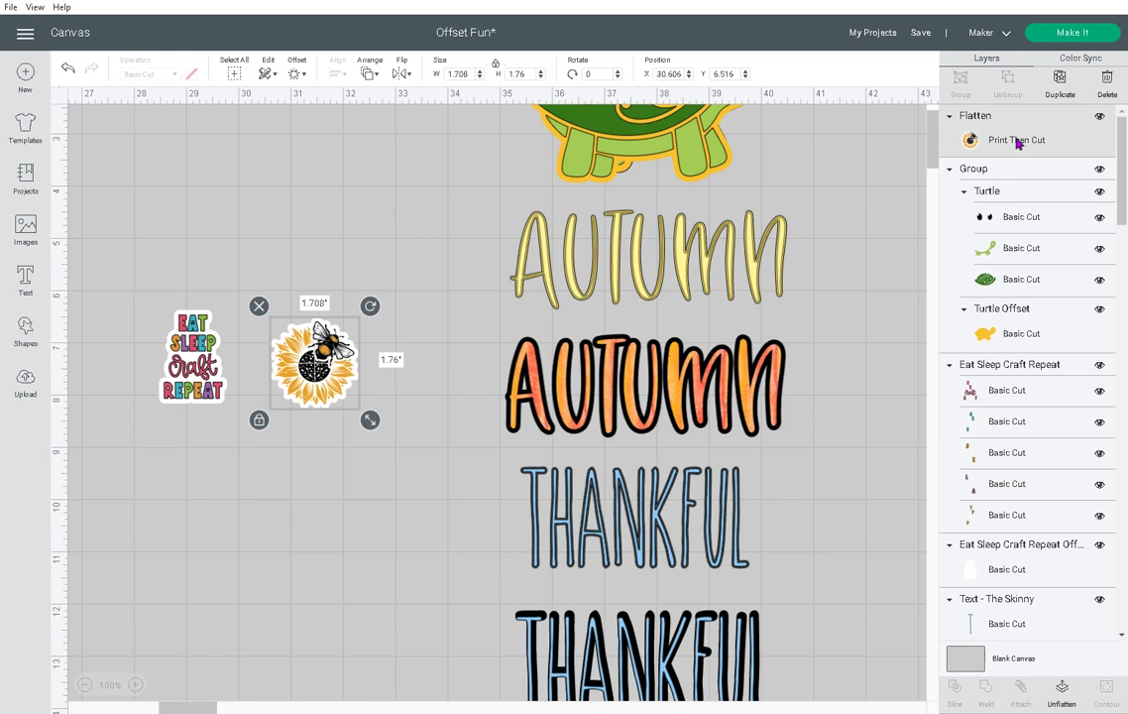
pyautogui.moveTo(305, 390); pyautogui.dragTo(344, 283)
# Flatten the Eat Sleep Craft Repeat design with its white offset and move it next to the flattened bee-and-sunflower image.
pyautogui.moveTo(112, 268); pyautogui.dragTo(258, 448)
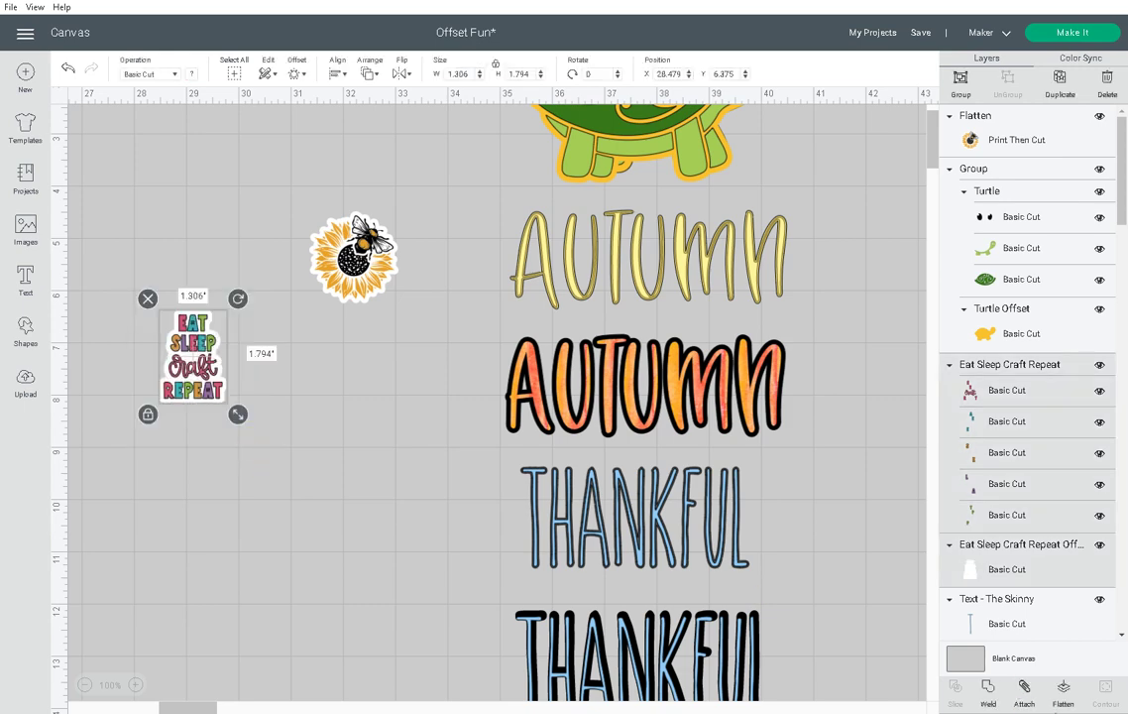
pyautogui.click(1063, 691)
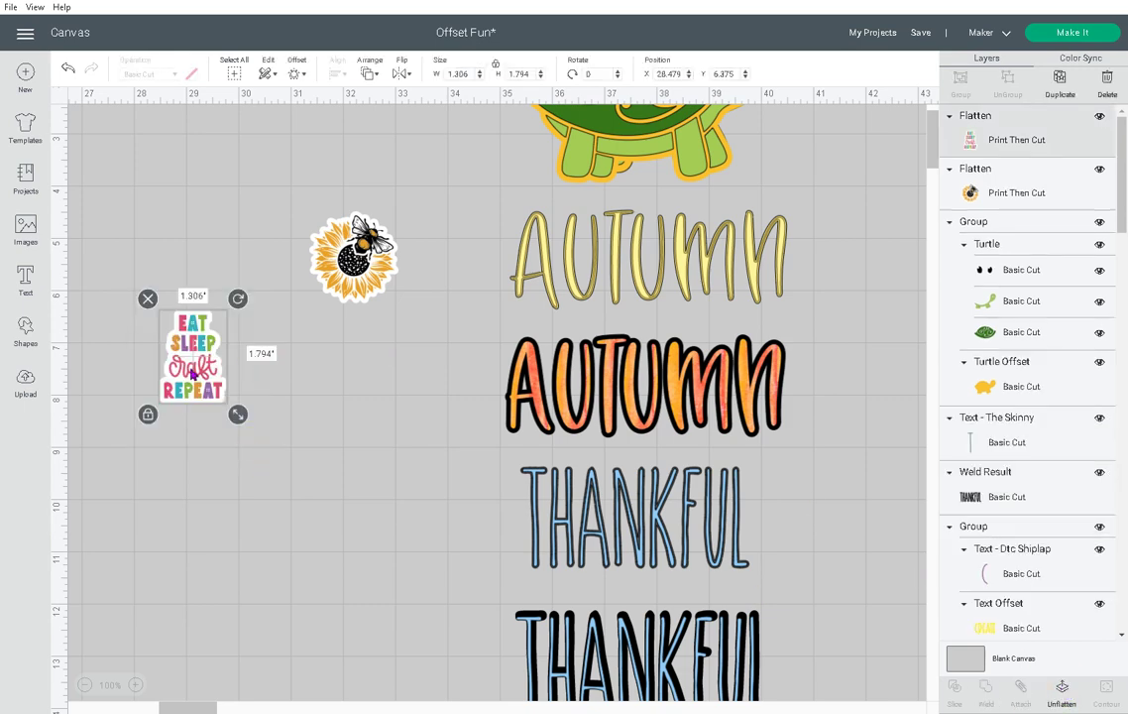
pyautogui.moveTo(195, 372); pyautogui.dragTo(269, 272)
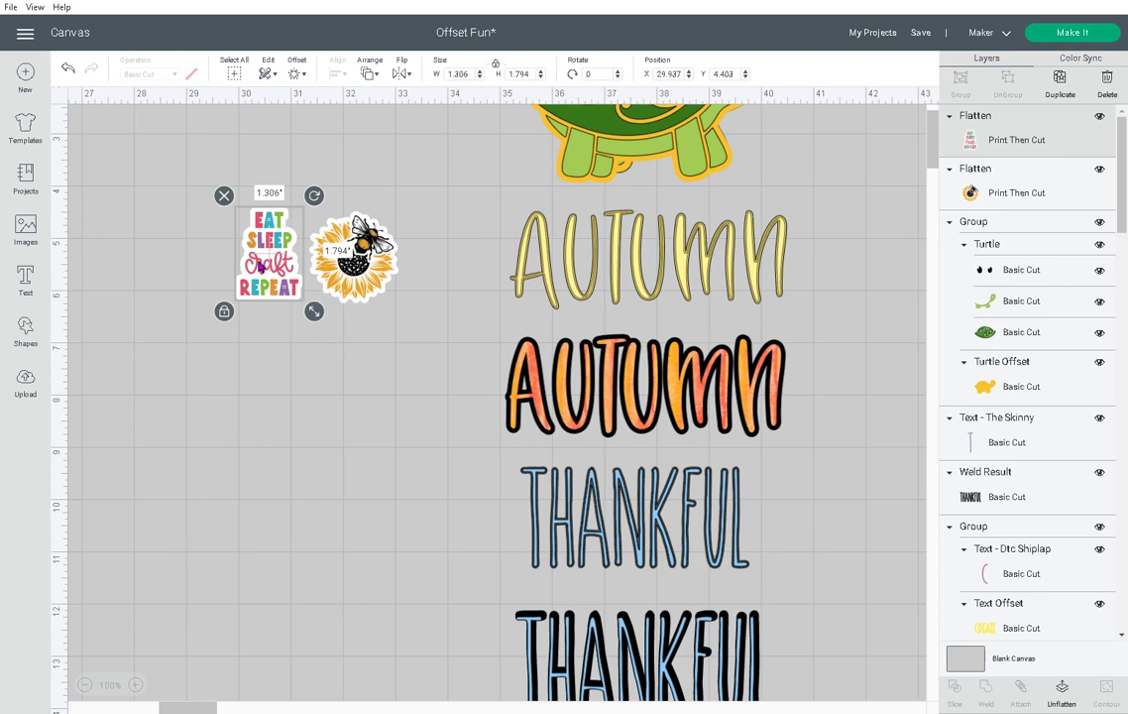
pyautogui.moveTo(272, 246); pyautogui.dragTo(292, 297)
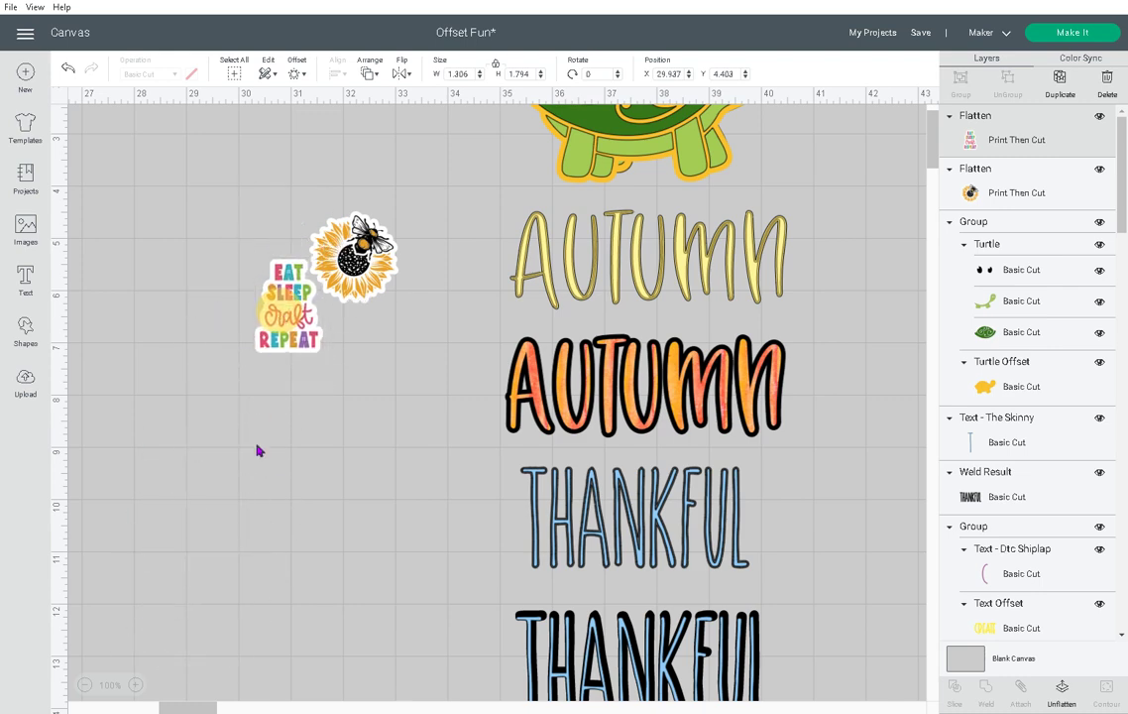
# Move both flattened designs beside the turtle's head, with Eat Sleep Craft Repeat below the sunflower at about X 41.4, Y 2.9.
pyautogui.scroll(3, 259, 448)
pyautogui.moveTo(354, 387); pyautogui.dragTo(851, 194)
pyautogui.moveTo(283, 427); pyautogui.dragTo(861, 298)
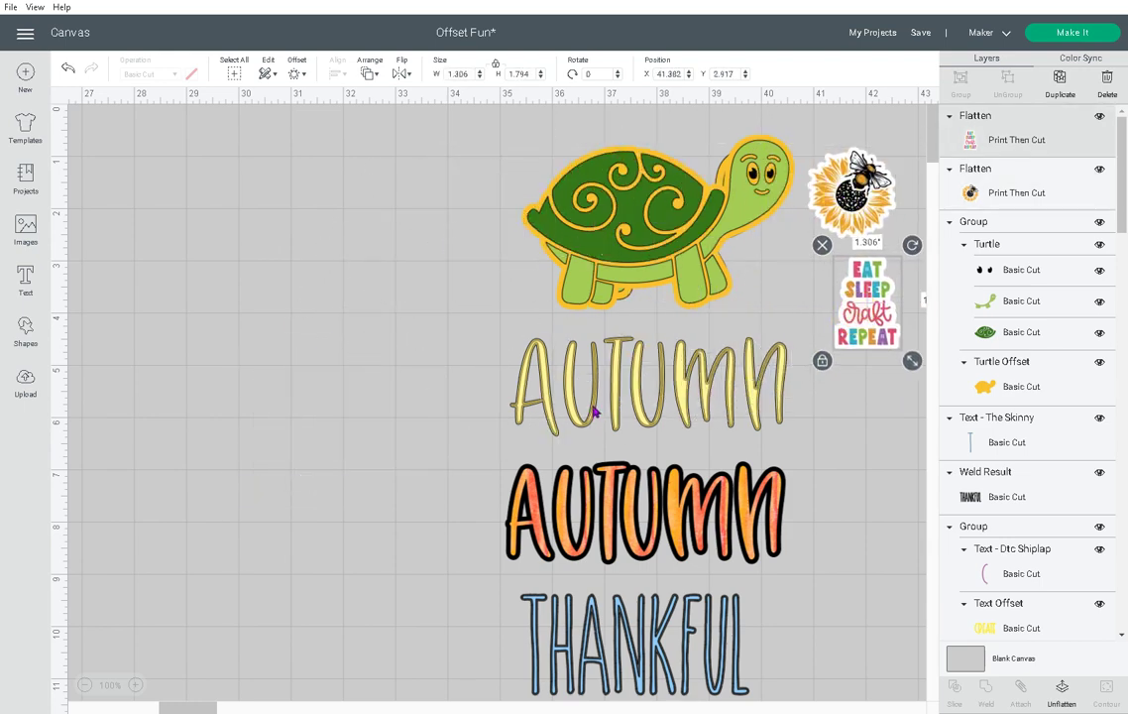
pyautogui.click(595, 409)
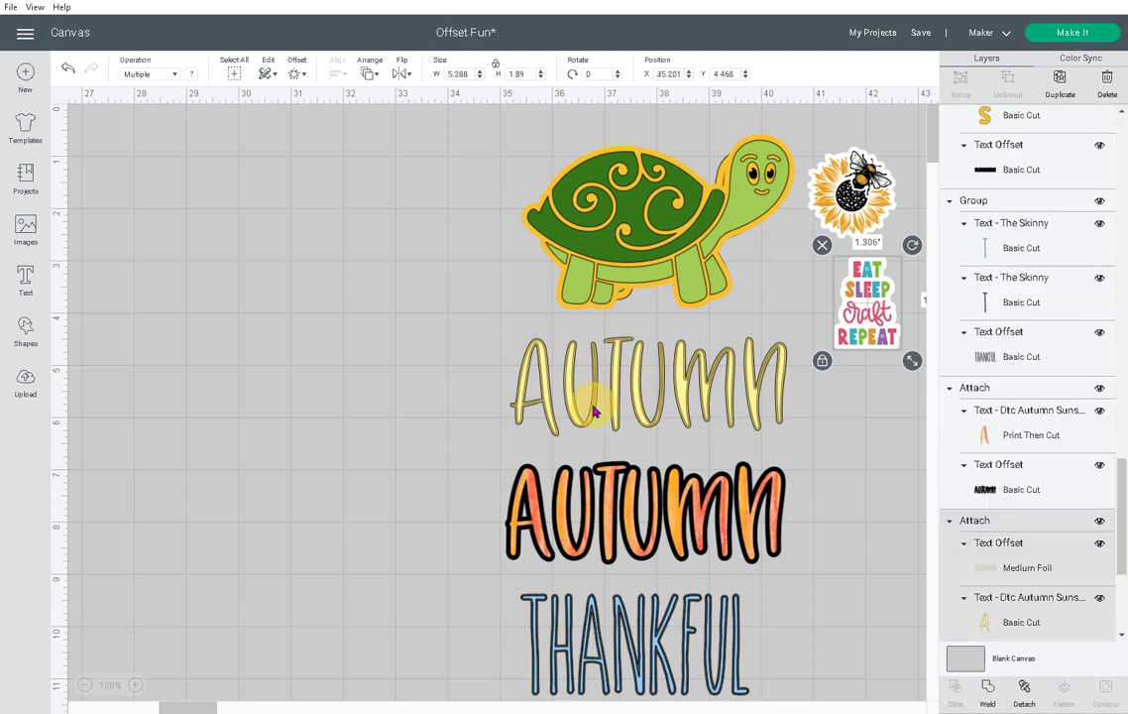
pyautogui.click(198, 362)
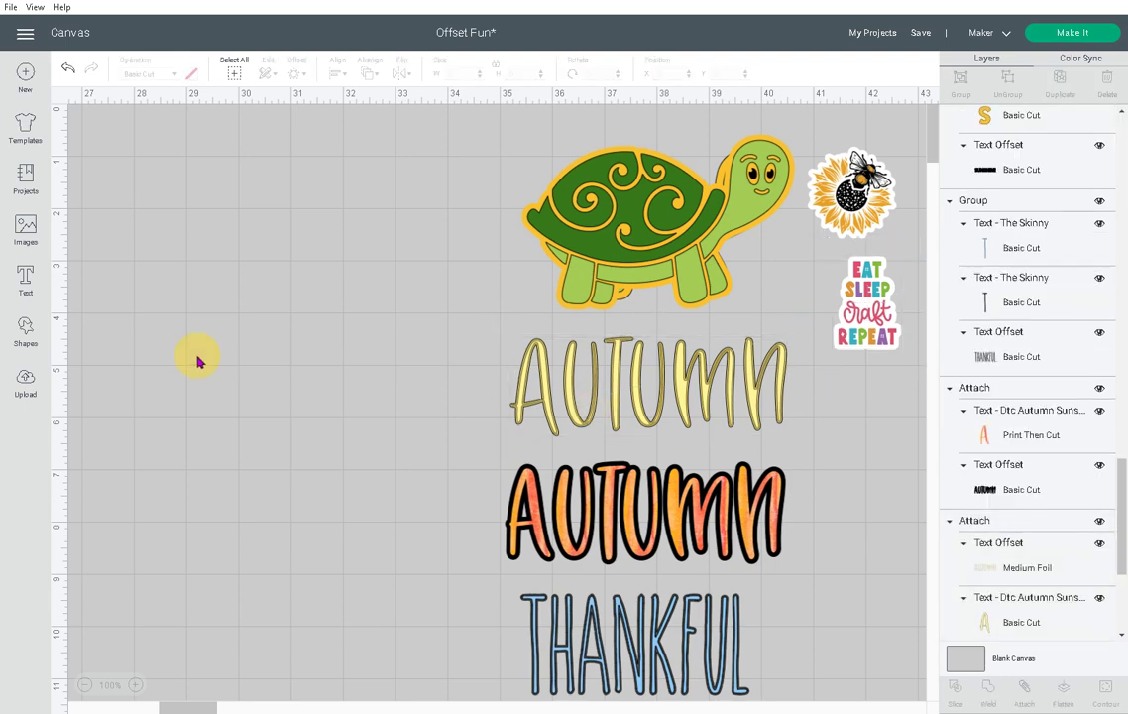
# Add the text "autumn" in lowercase and set its font to DTC Sprinkle.
pyautogui.click(26, 279)
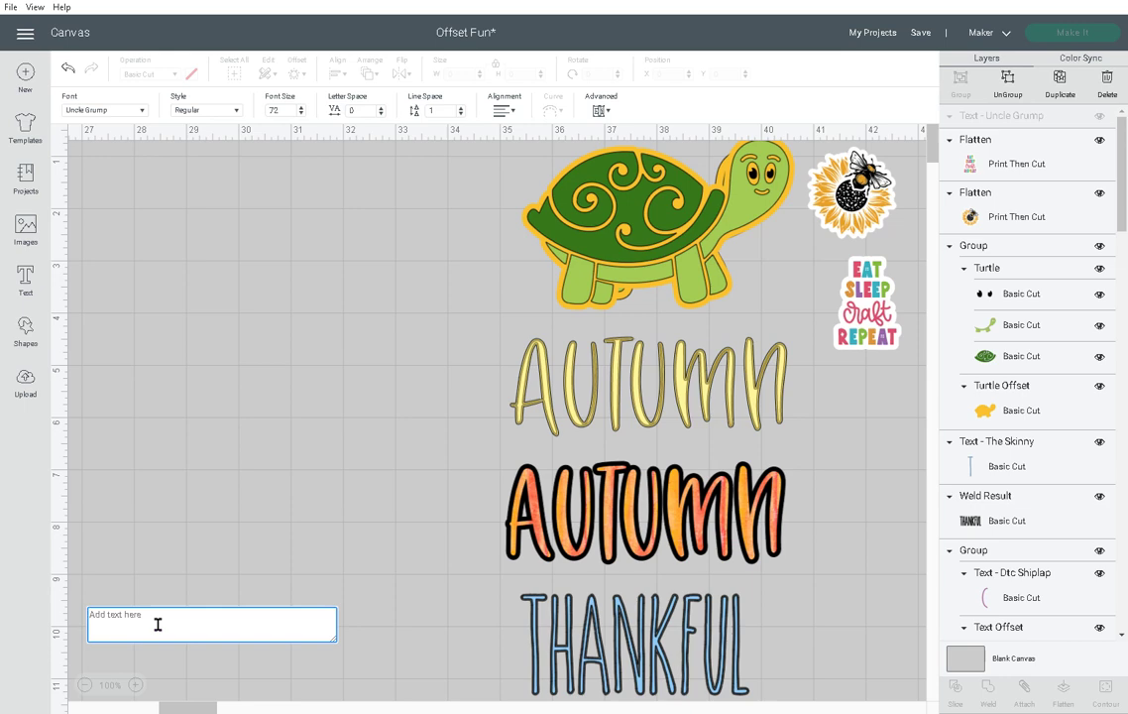
pyautogui.write('autumn')
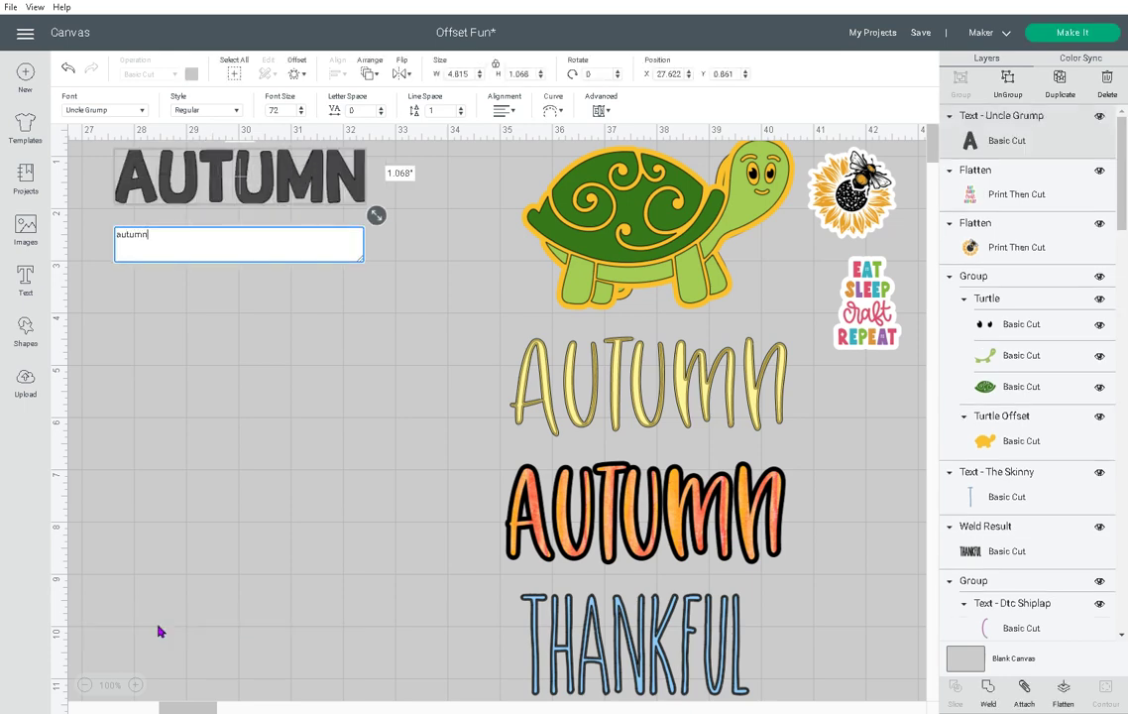
pyautogui.click(141, 114)
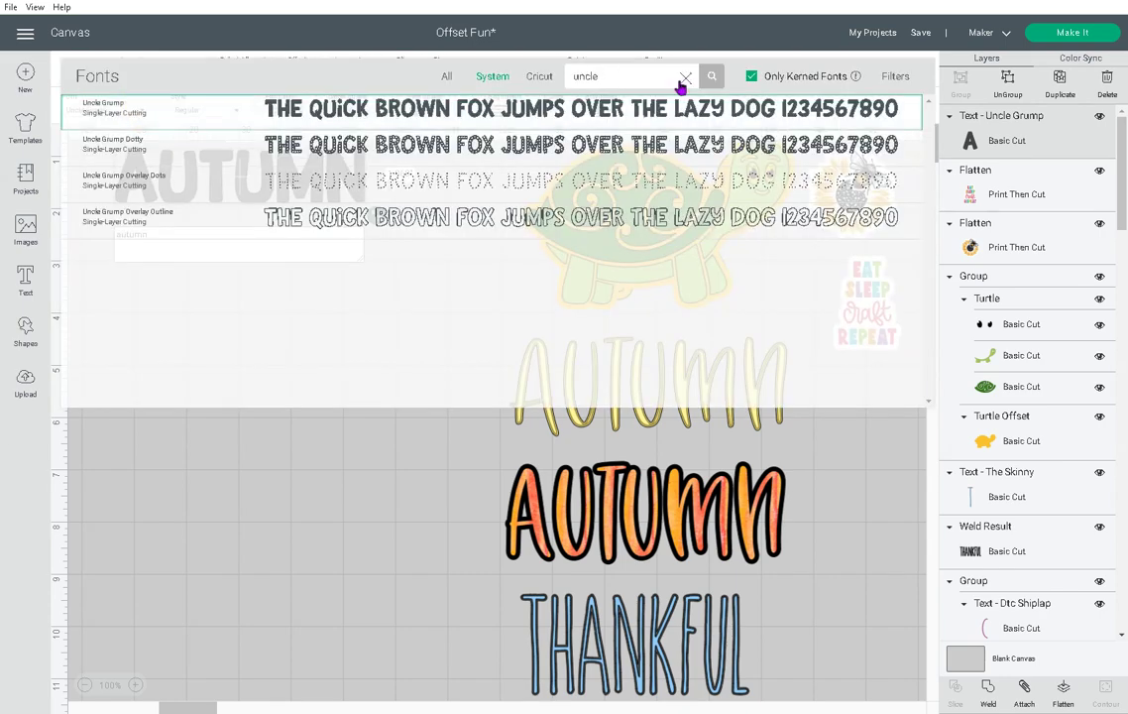
pyautogui.click(683, 77)
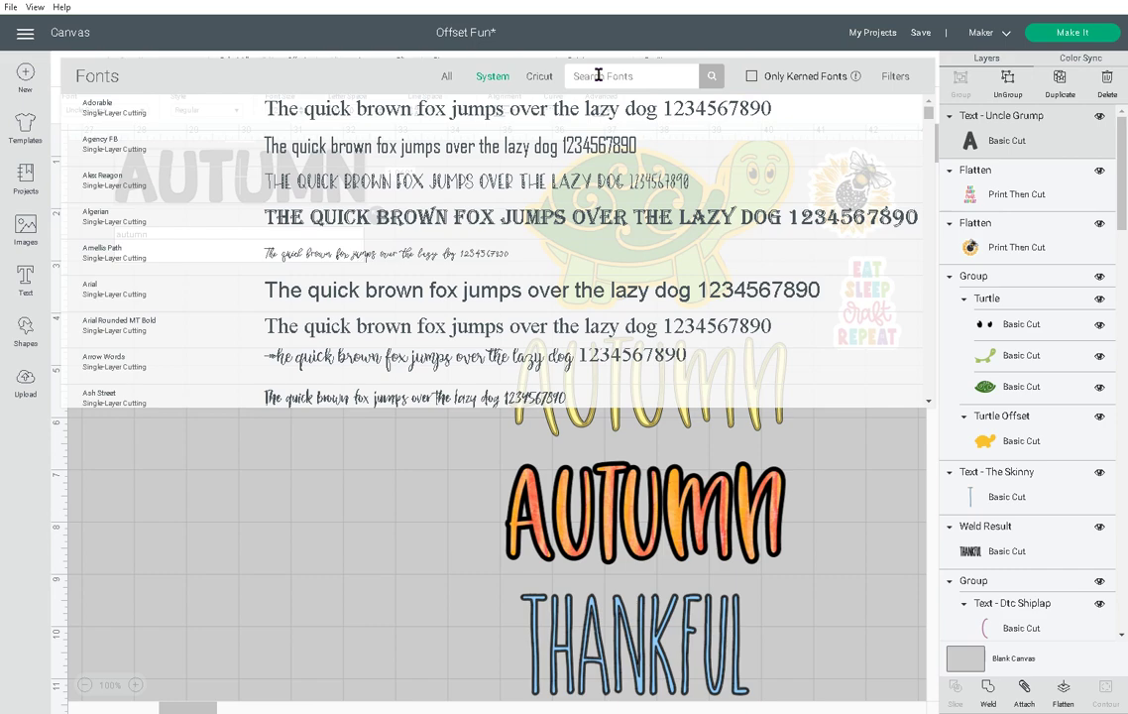
pyautogui.click(446, 76)
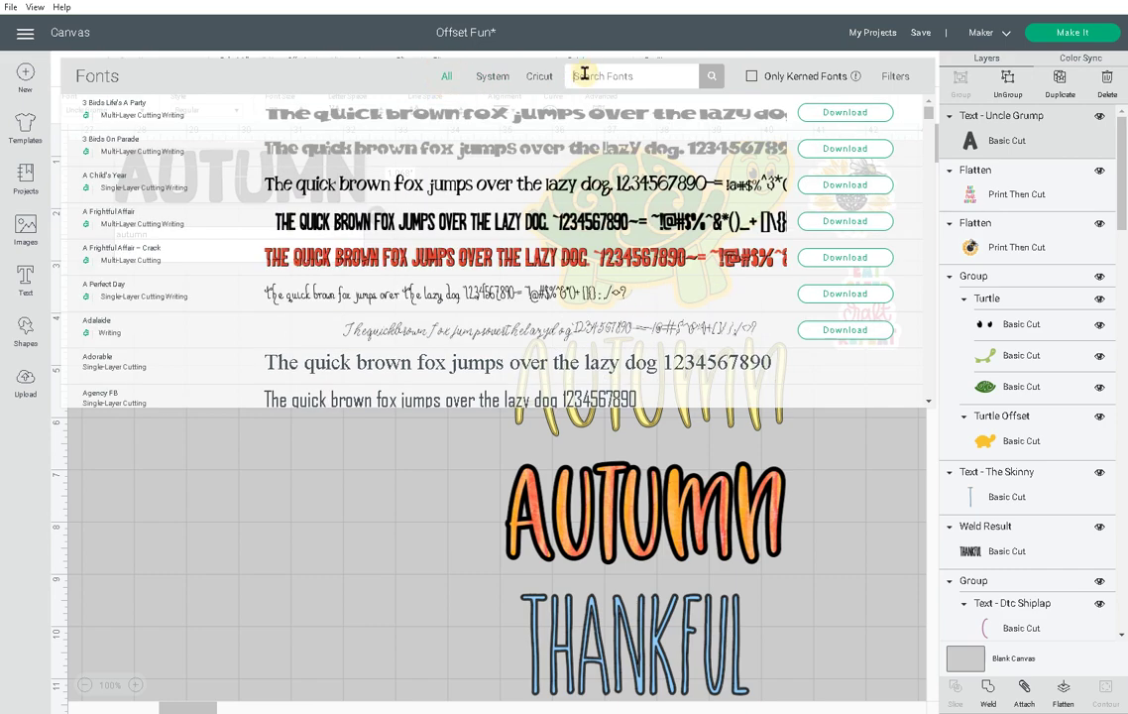
pyautogui.click(492, 77)
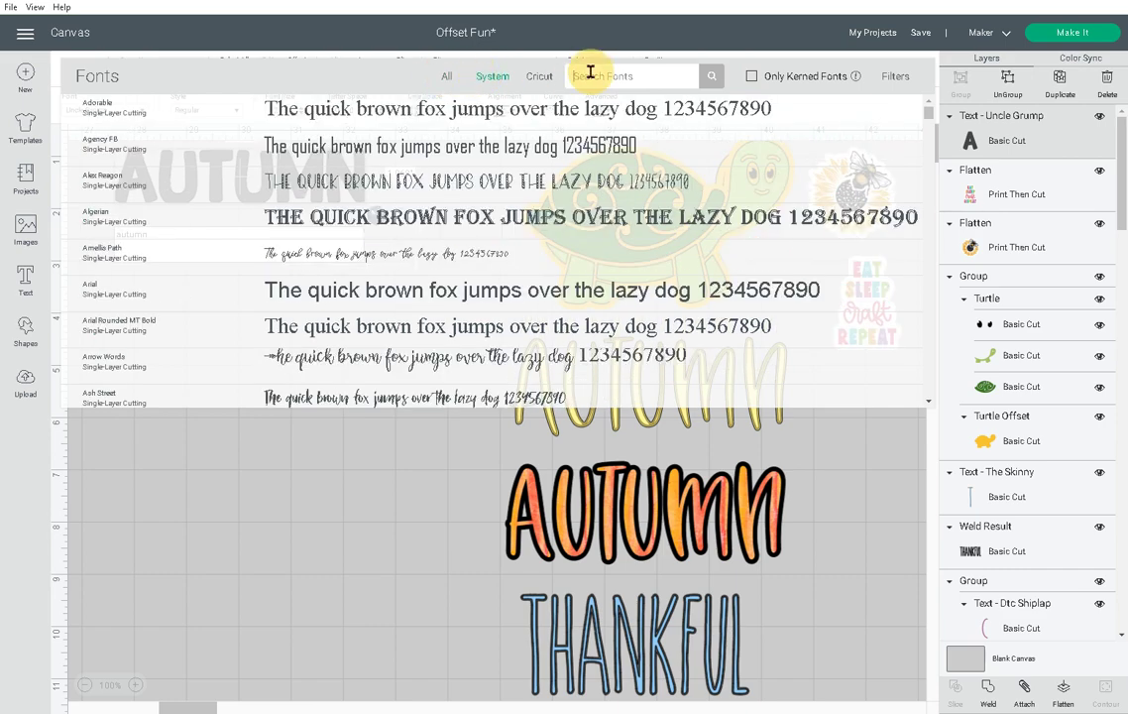
pyautogui.write('dt')
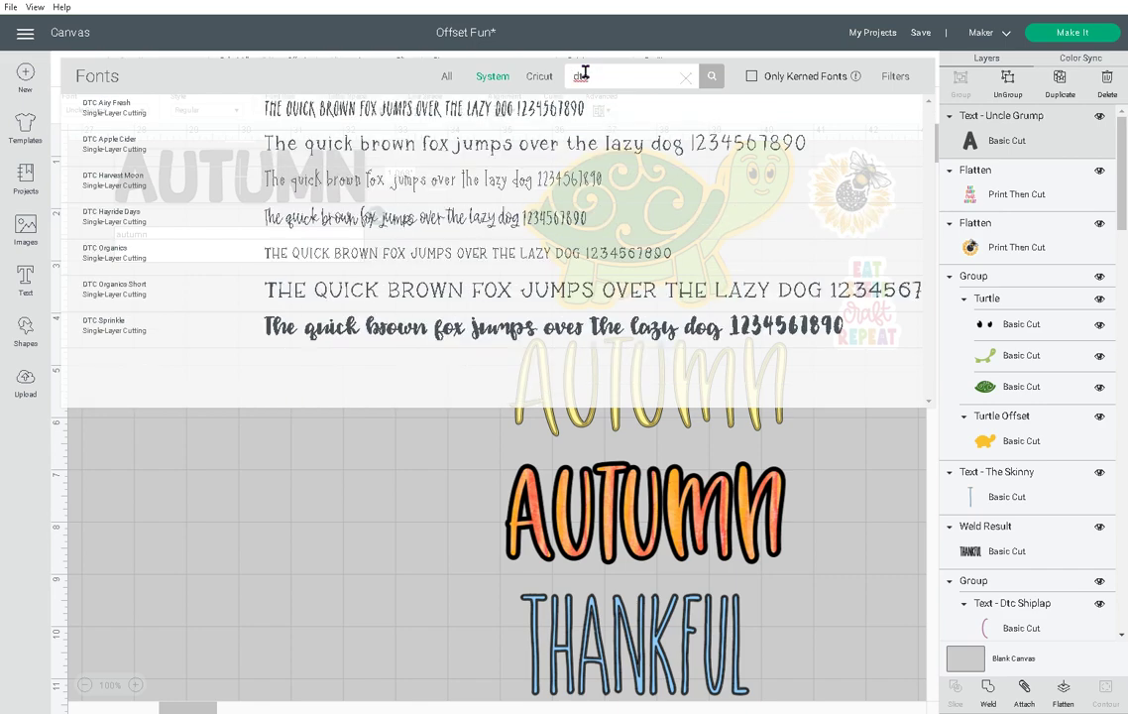
pyautogui.write('c')
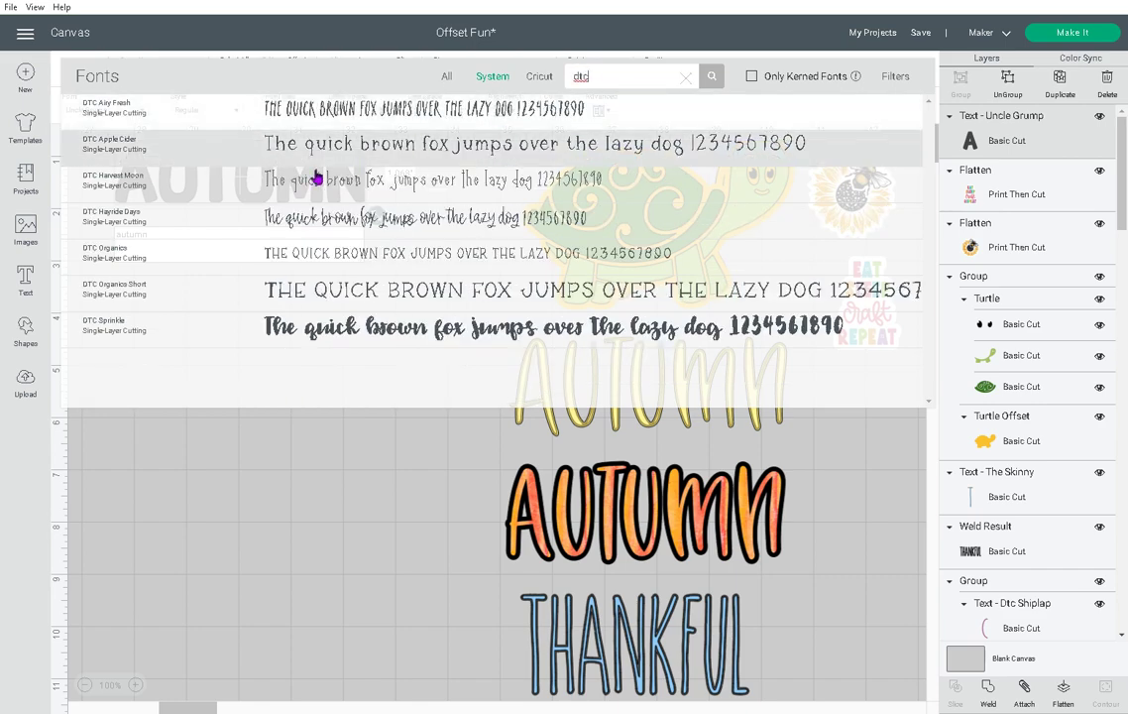
pyautogui.click(265, 329)
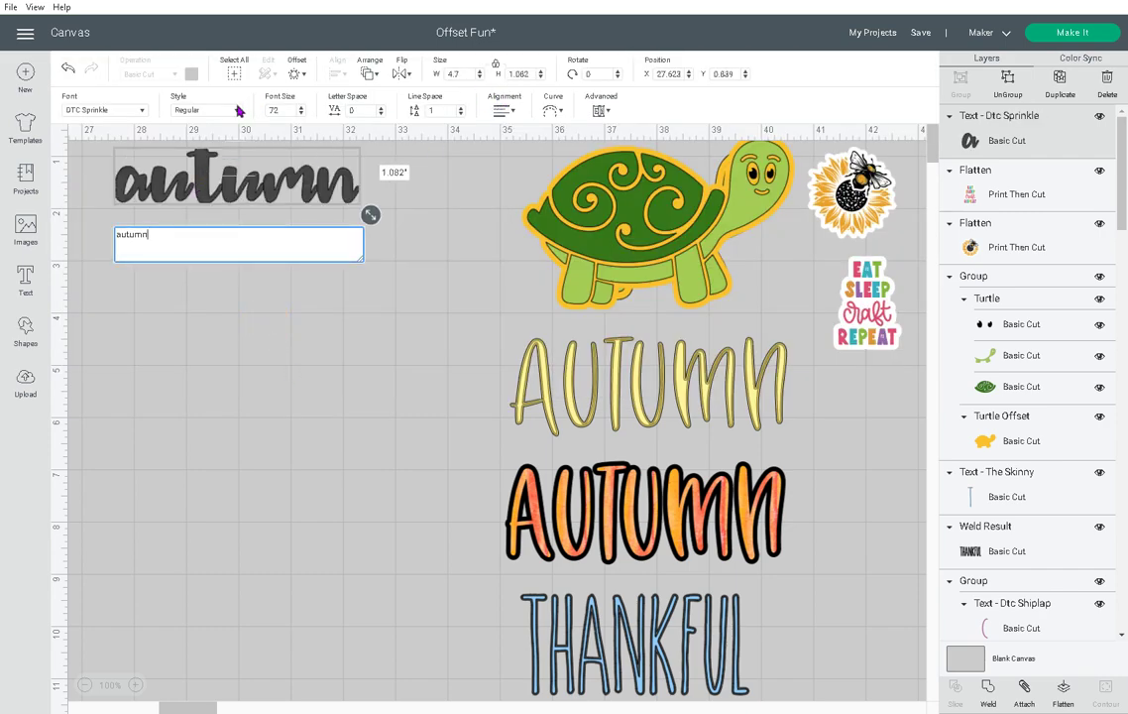
# Delete the lowercase autumn text in the DTC Sprinkle font.
pyautogui.click(142, 111)
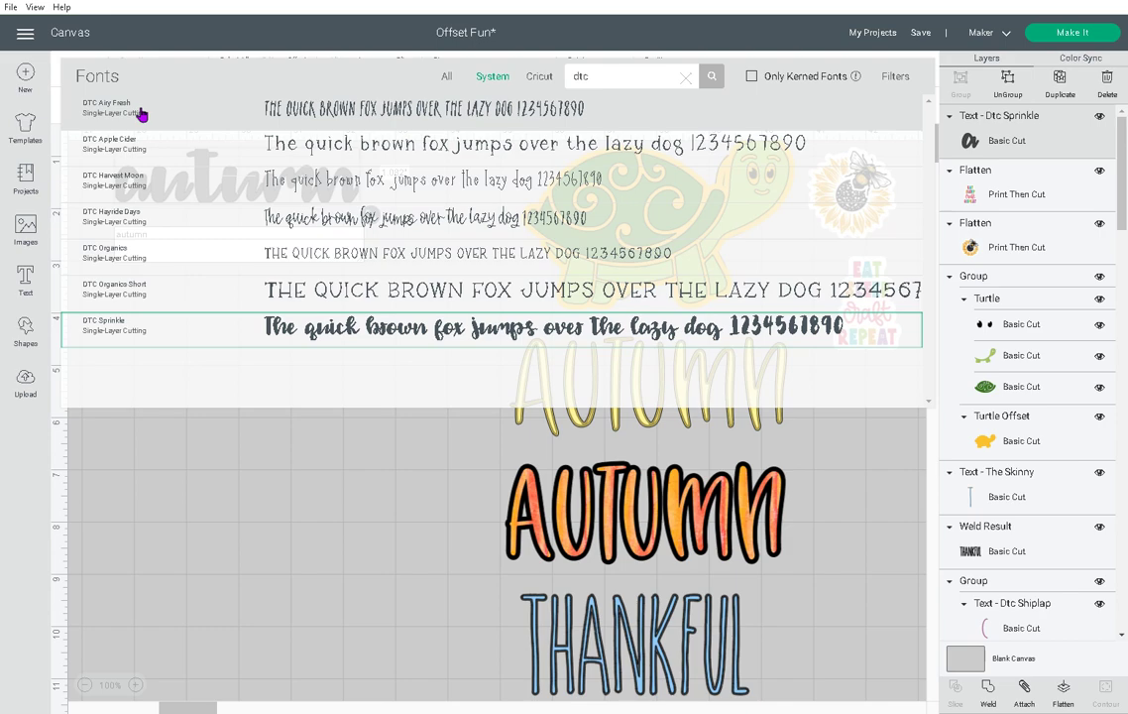
pyautogui.click(557, 437)
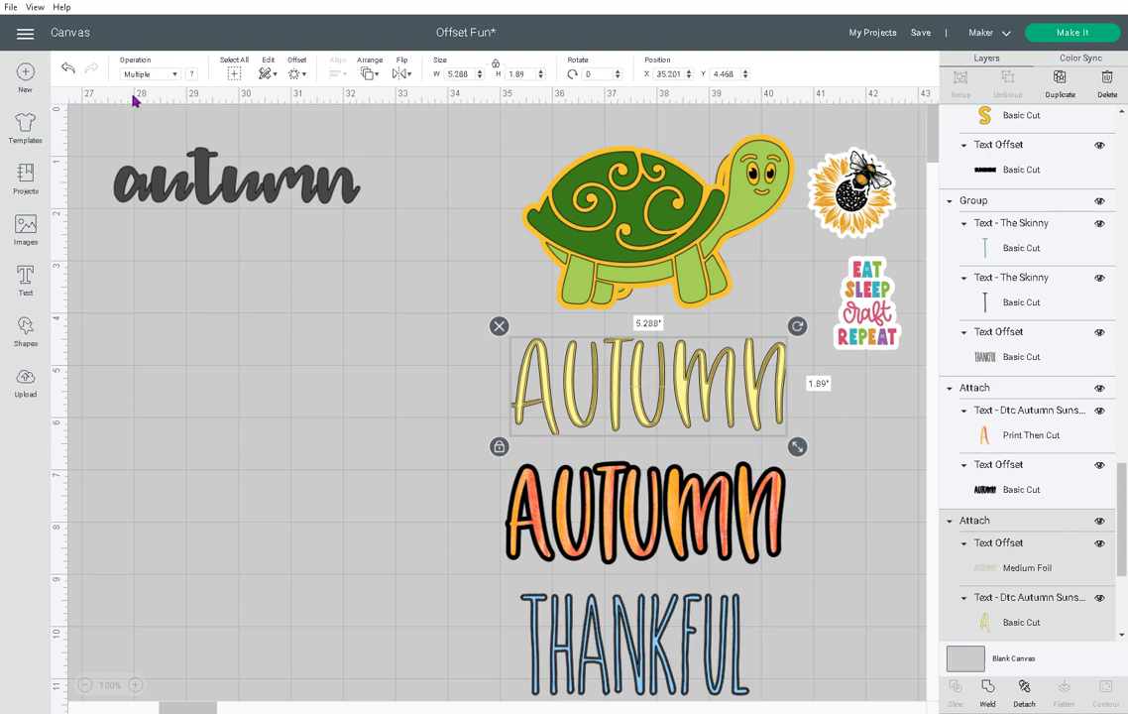
pyautogui.click(209, 182)
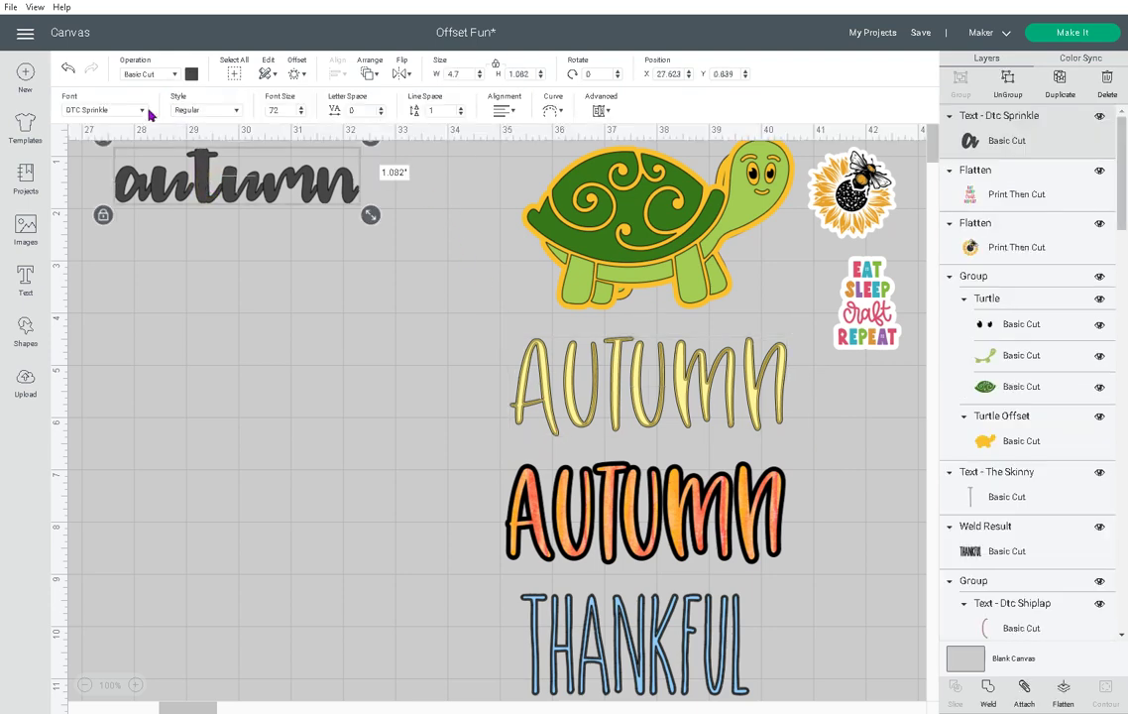
pyautogui.click(101, 138)
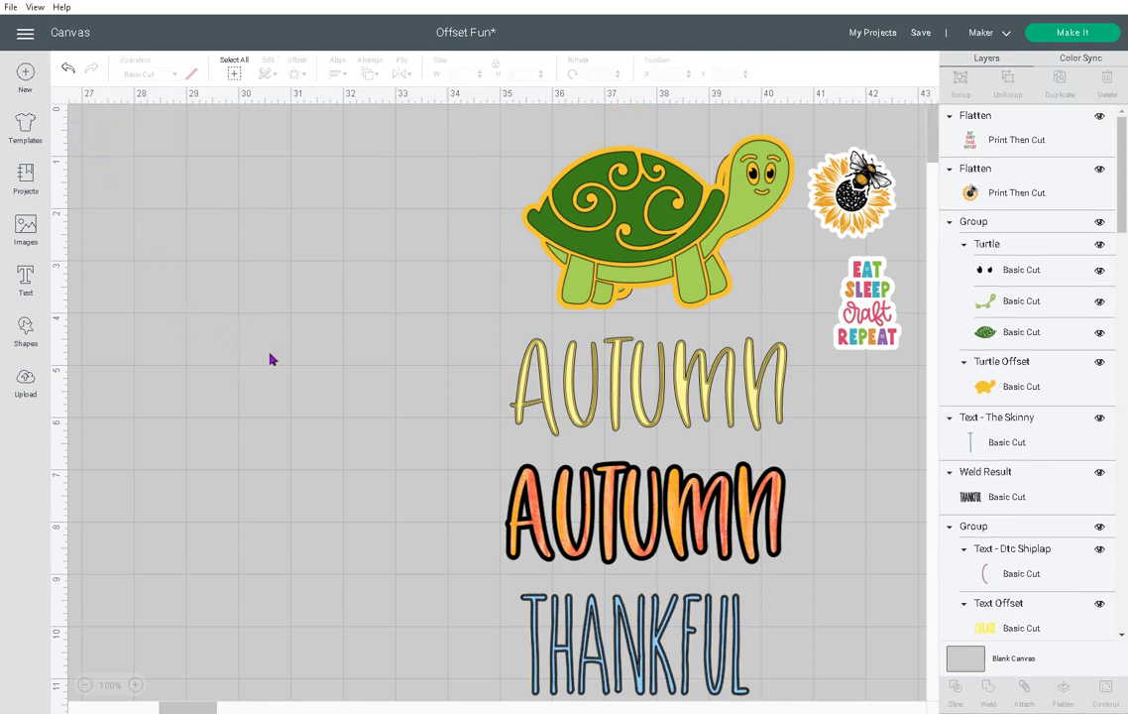
# Add the new text "AUTUMN" in capital letters.
pyautogui.click(614, 410)
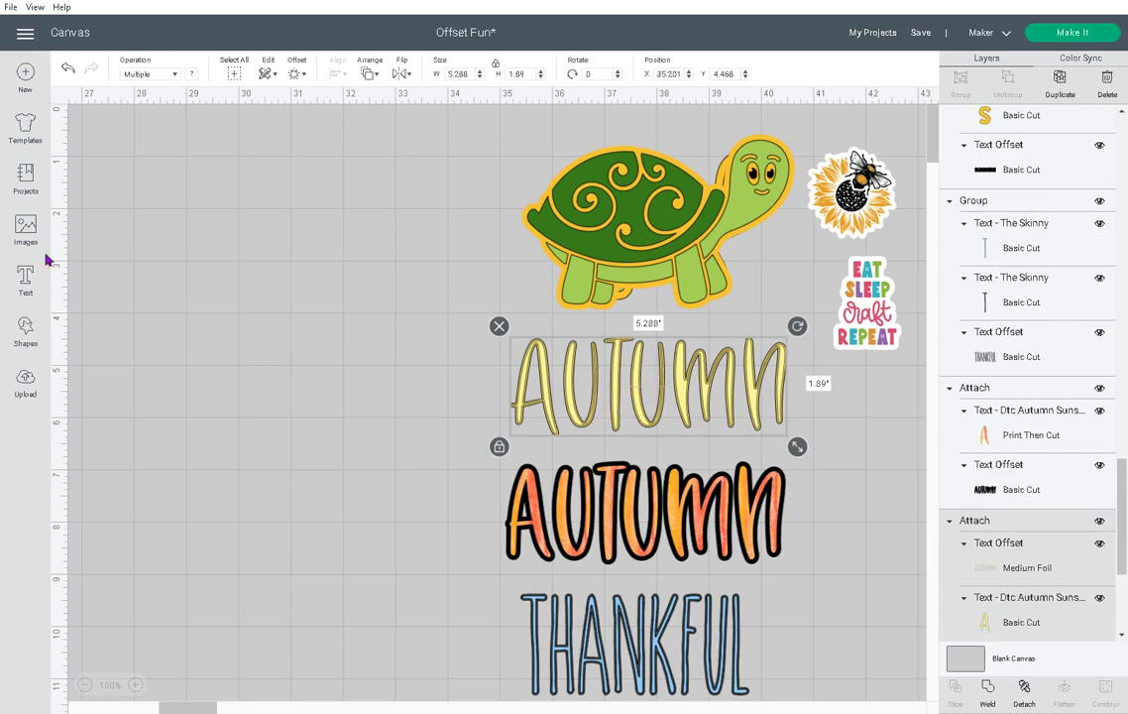
pyautogui.click(24, 279)
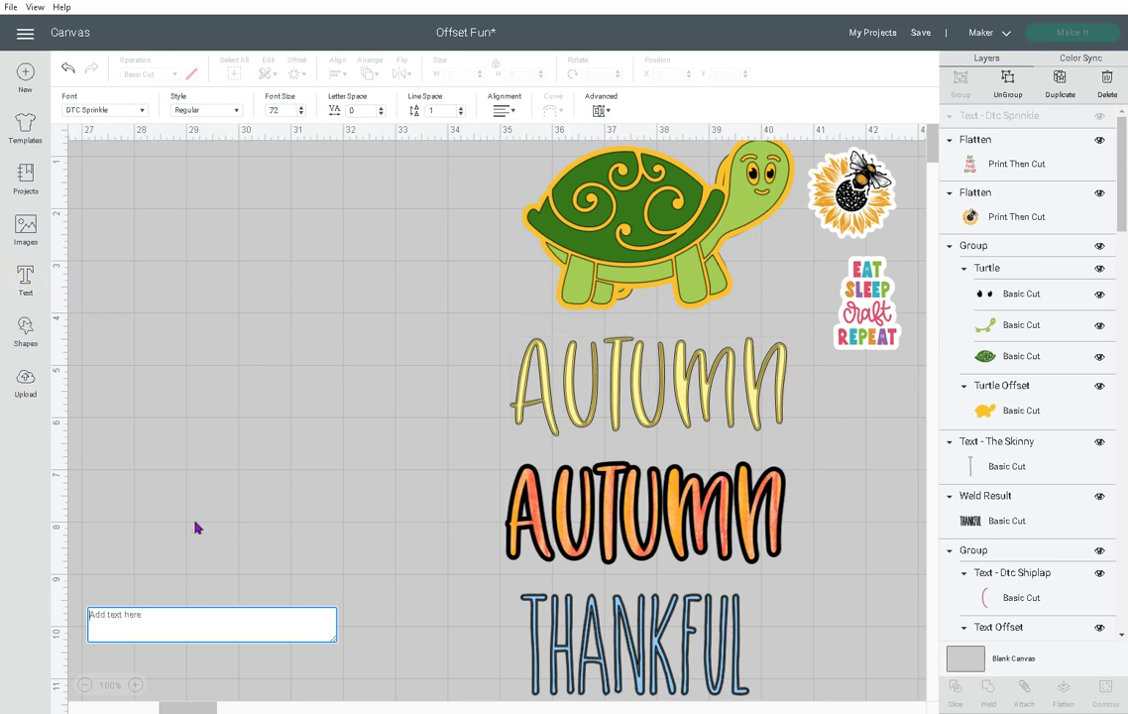
pyautogui.write('AU')
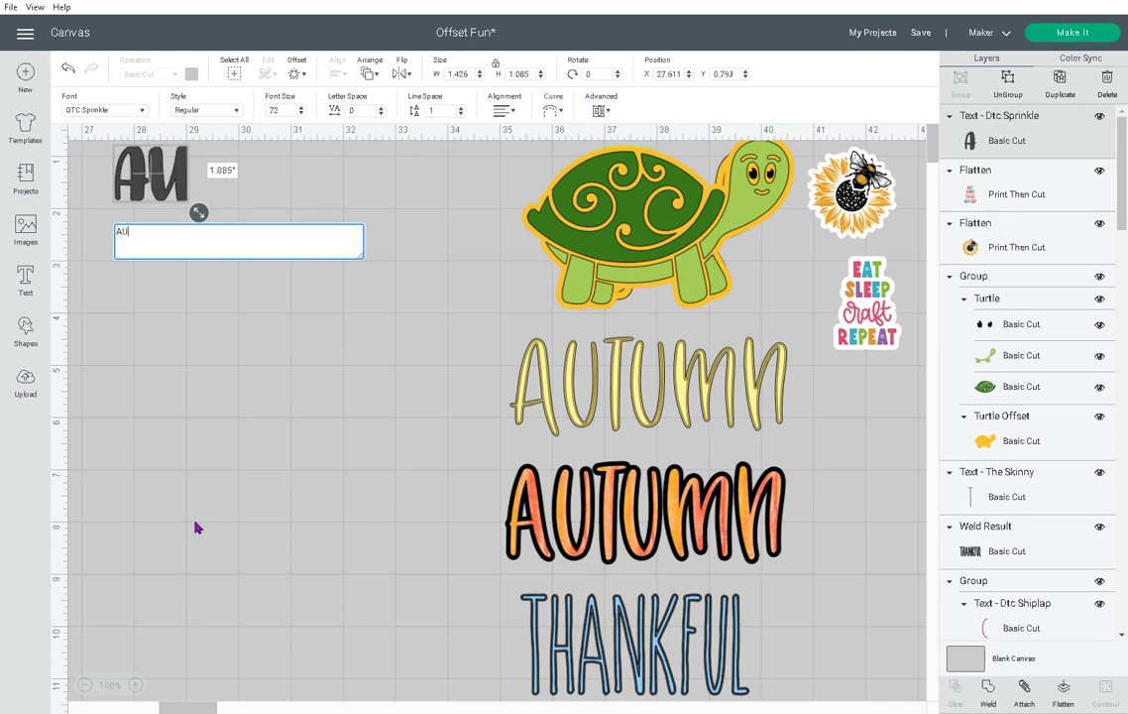
pyautogui.write('TUMN')
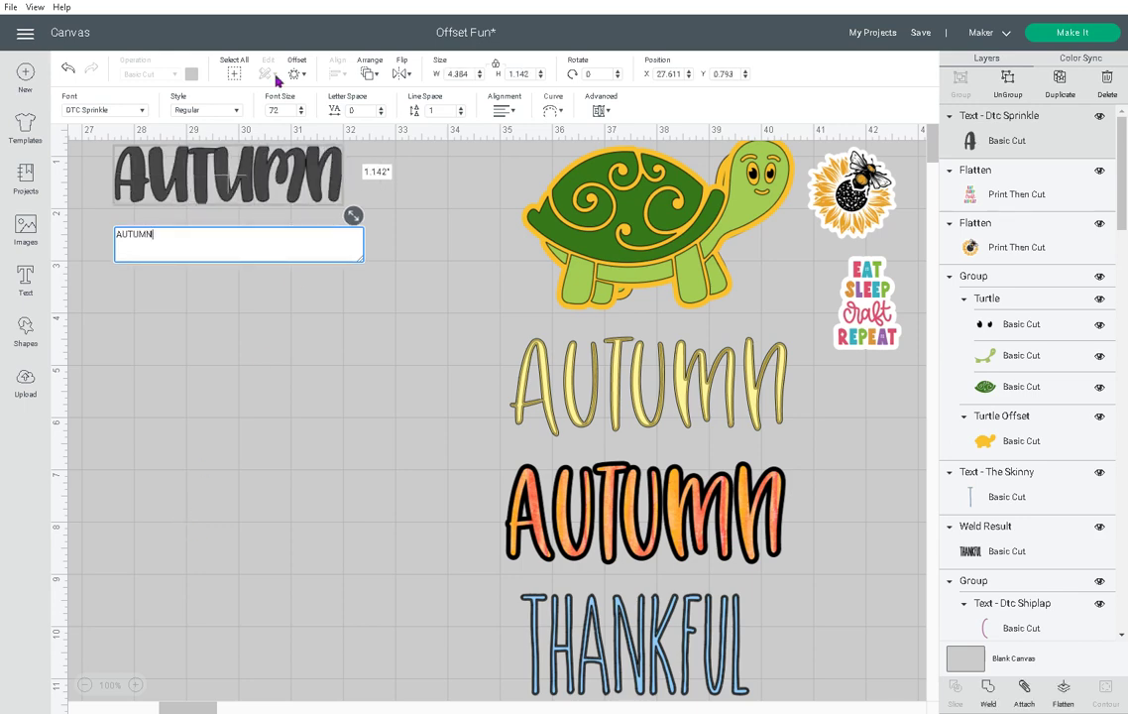
# Search the system fonts for "dtc AUTUMN" and "autumn sunshine", and clear the search.
pyautogui.click(139, 110)
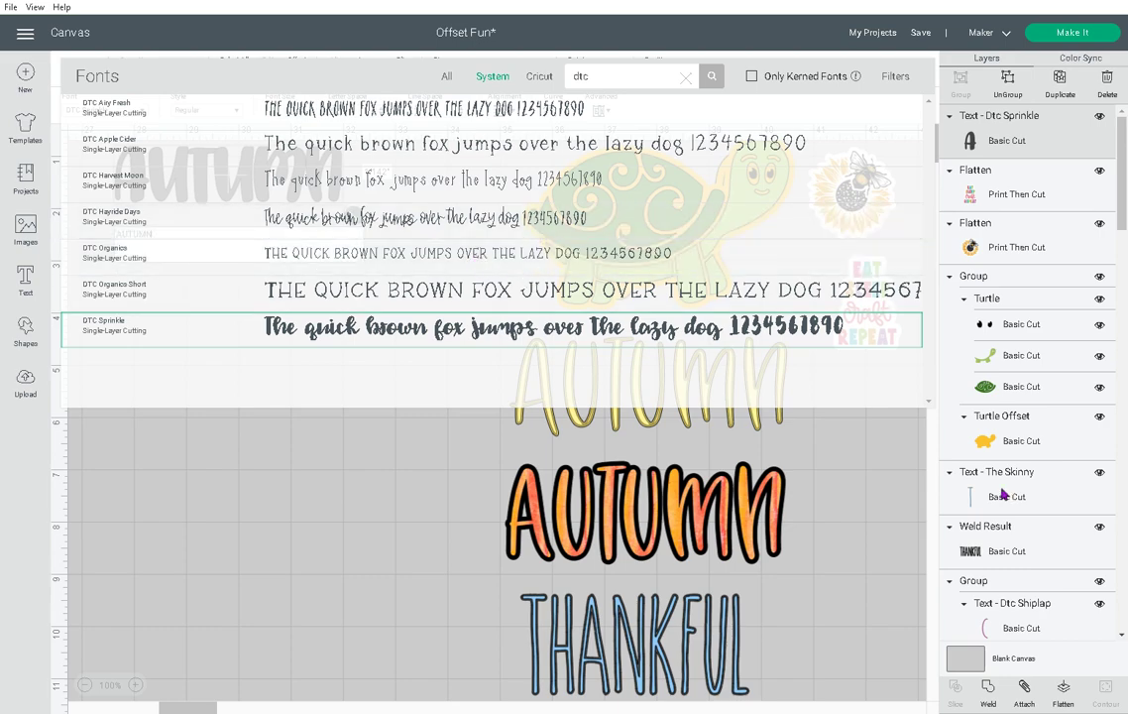
pyautogui.moveTo(1124, 208); pyautogui.dragTo(1124, 148)
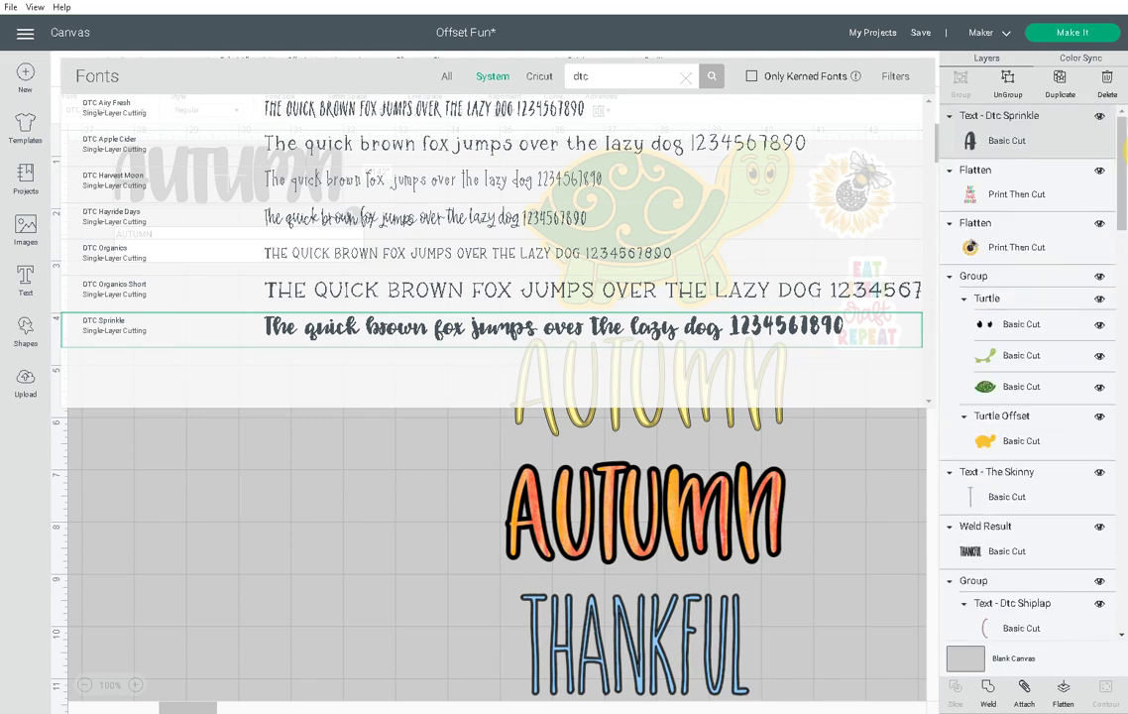
pyautogui.click(599, 74)
pyautogui.write('AUTUMN')
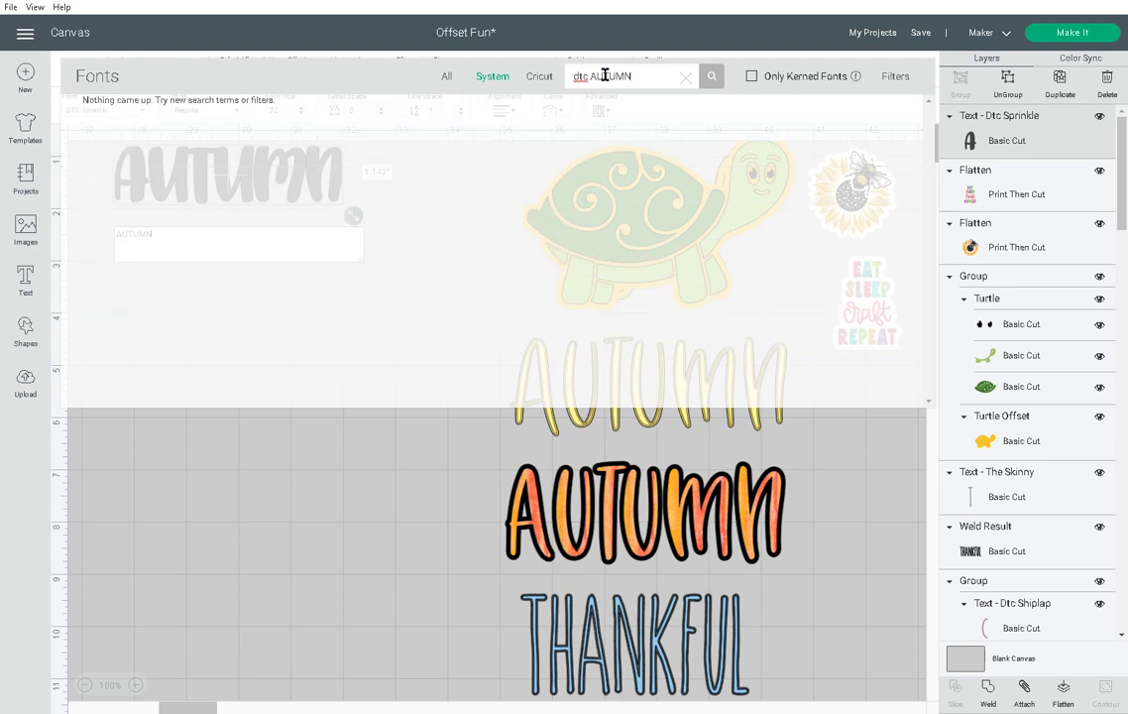
pyautogui.moveTo(649, 75); pyautogui.dragTo(531, 88)
pyautogui.write('autumn sunshine')
pyautogui.click(685, 77)
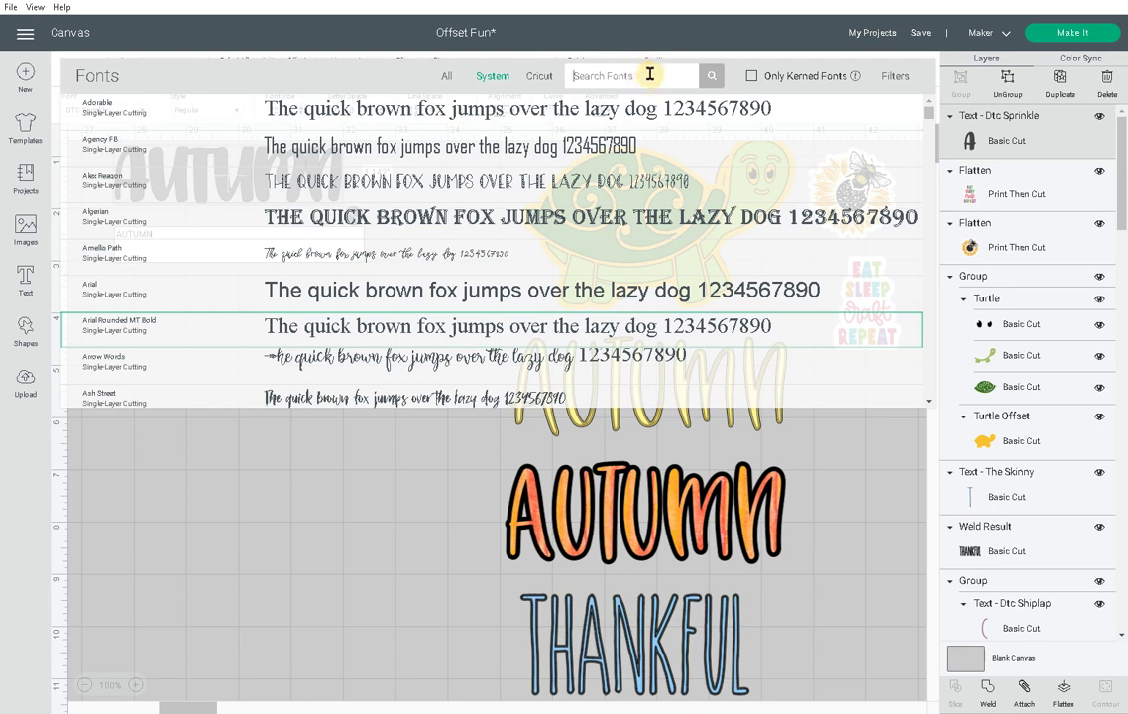
# Search all fonts for "dtc" and set the new AUTUMN text to DTC Autumn Sunshine.
pyautogui.write('dtc')
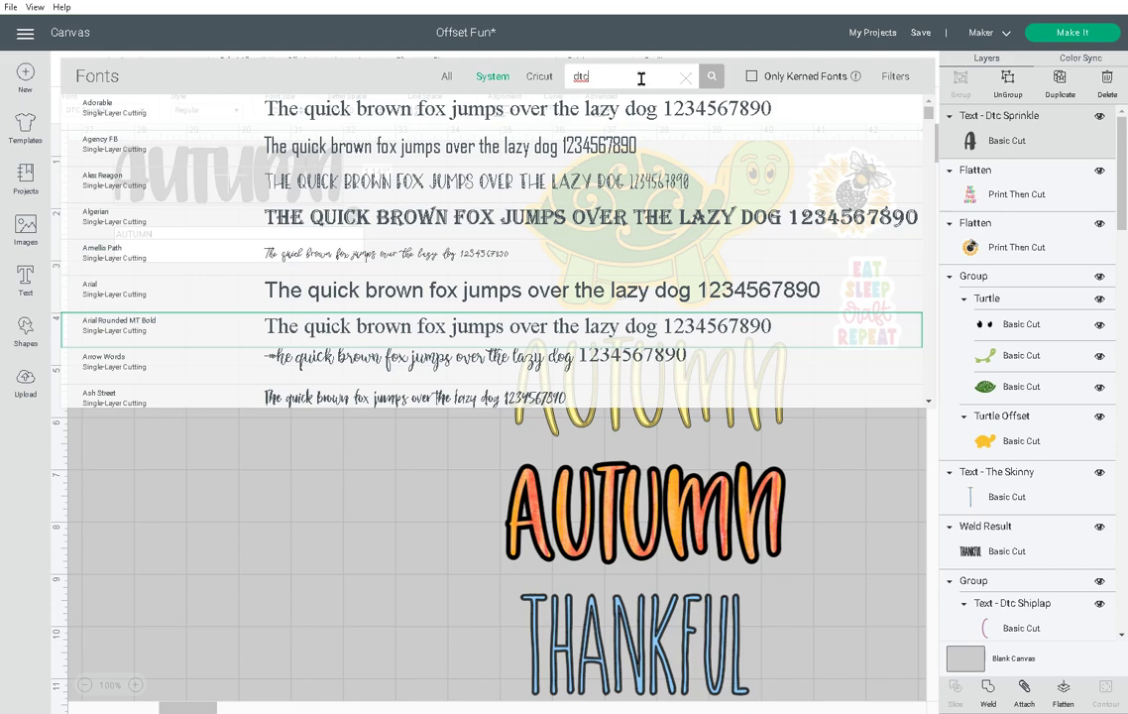
pyautogui.click(711, 78)
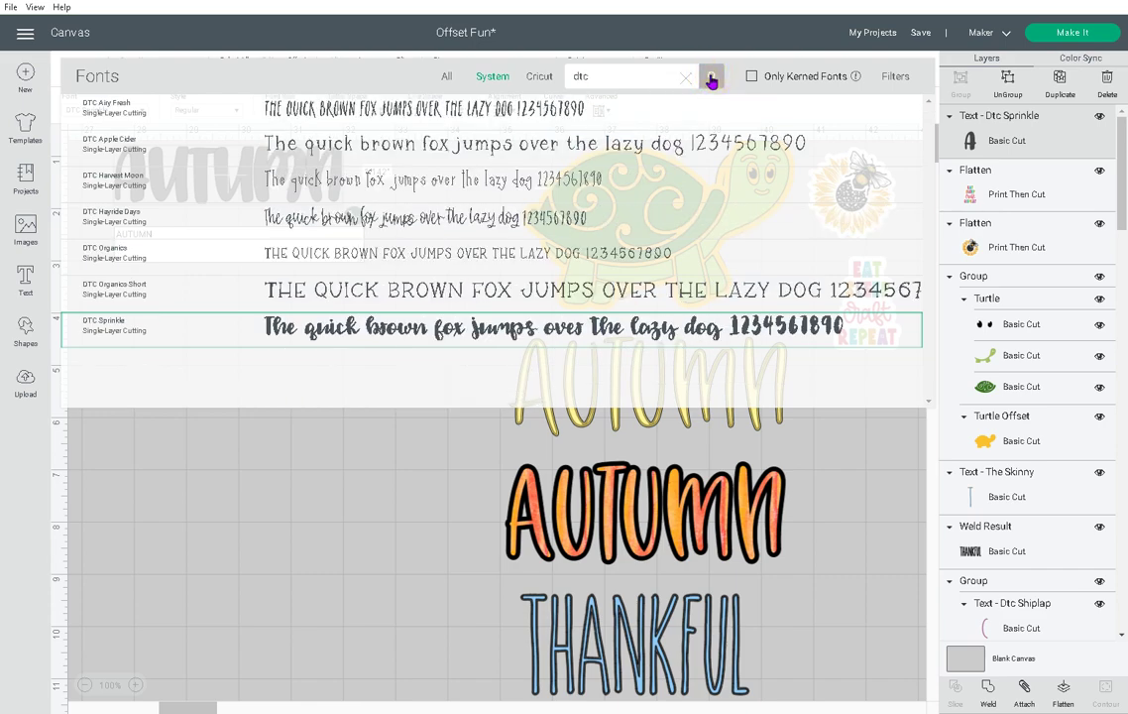
pyautogui.click(445, 77)
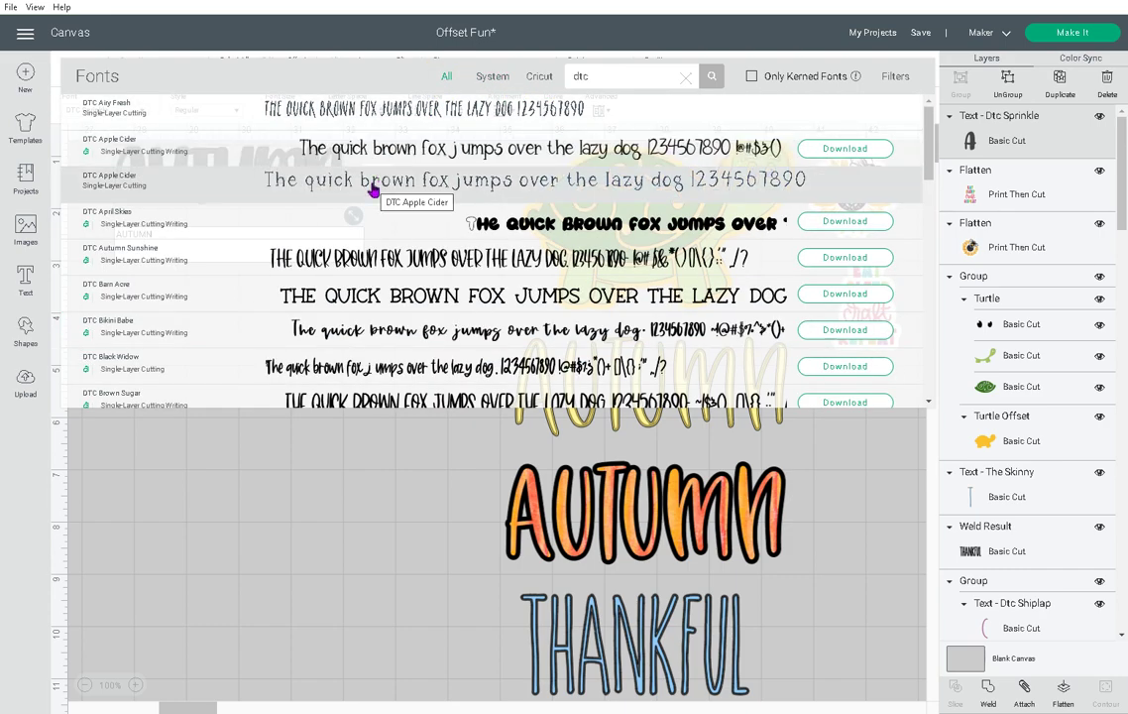
pyautogui.click(363, 256)
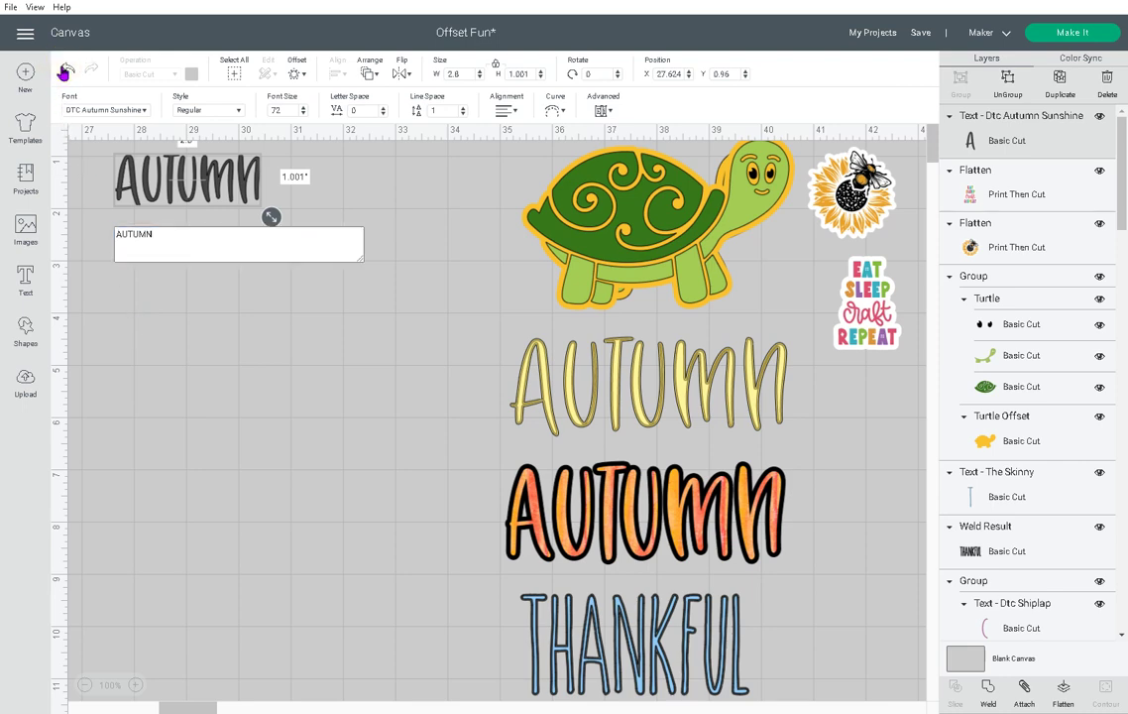
# Undo the font change and the last letters of the new AUTUMN text, and delete what remains of it.
pyautogui.click(65, 71)
pyautogui.click(65, 71)
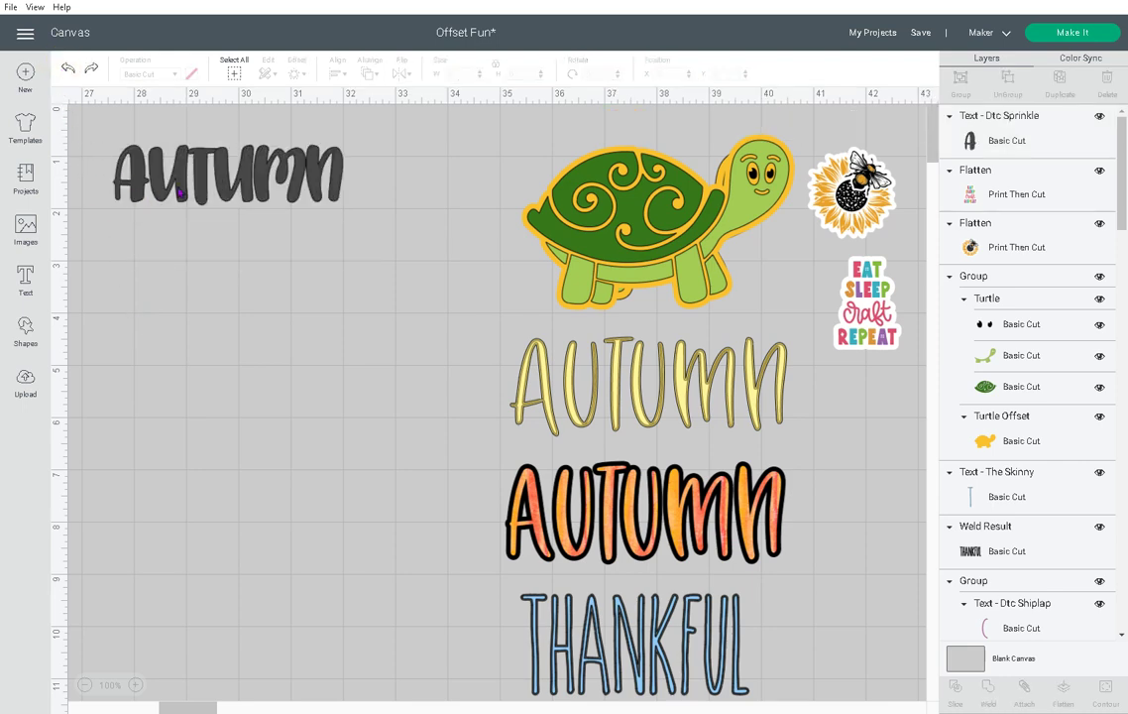
pyautogui.click(215, 189)
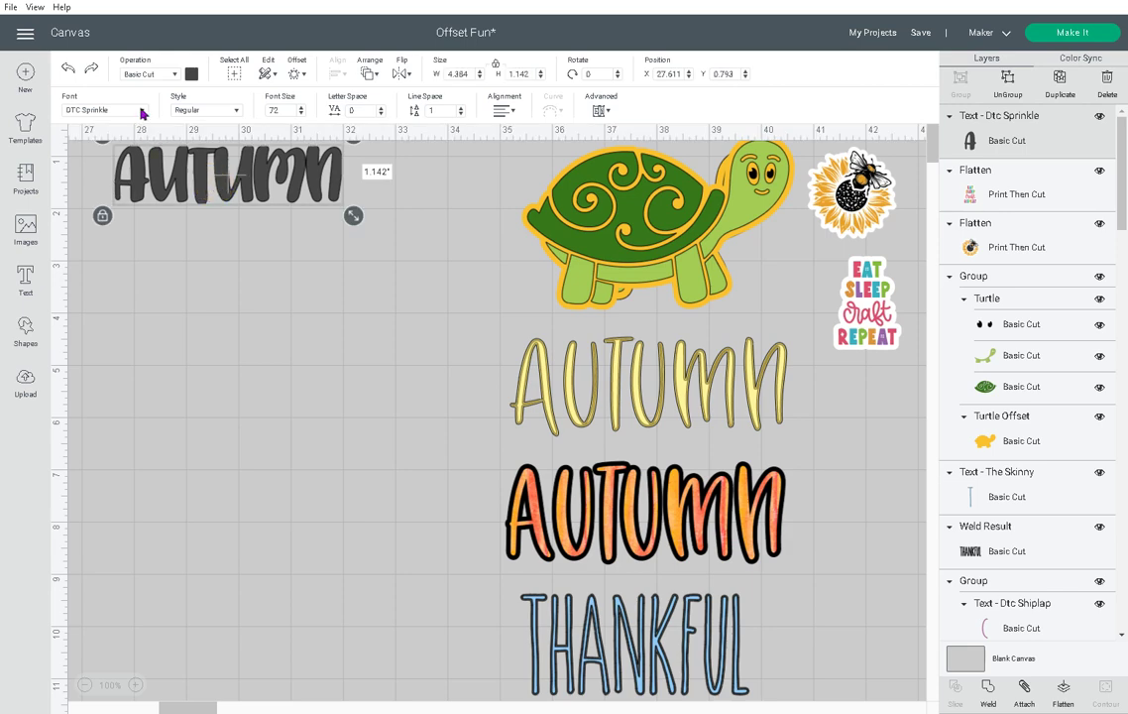
pyautogui.click(66, 70)
pyautogui.click(65, 70)
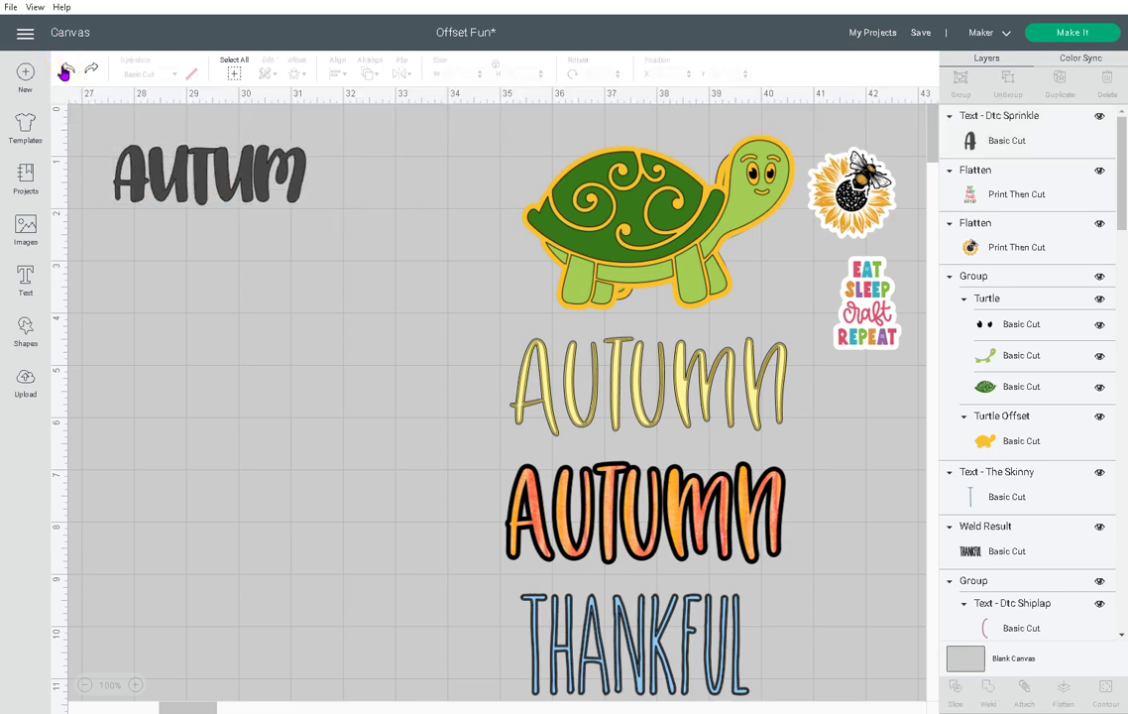
pyautogui.click(65, 70)
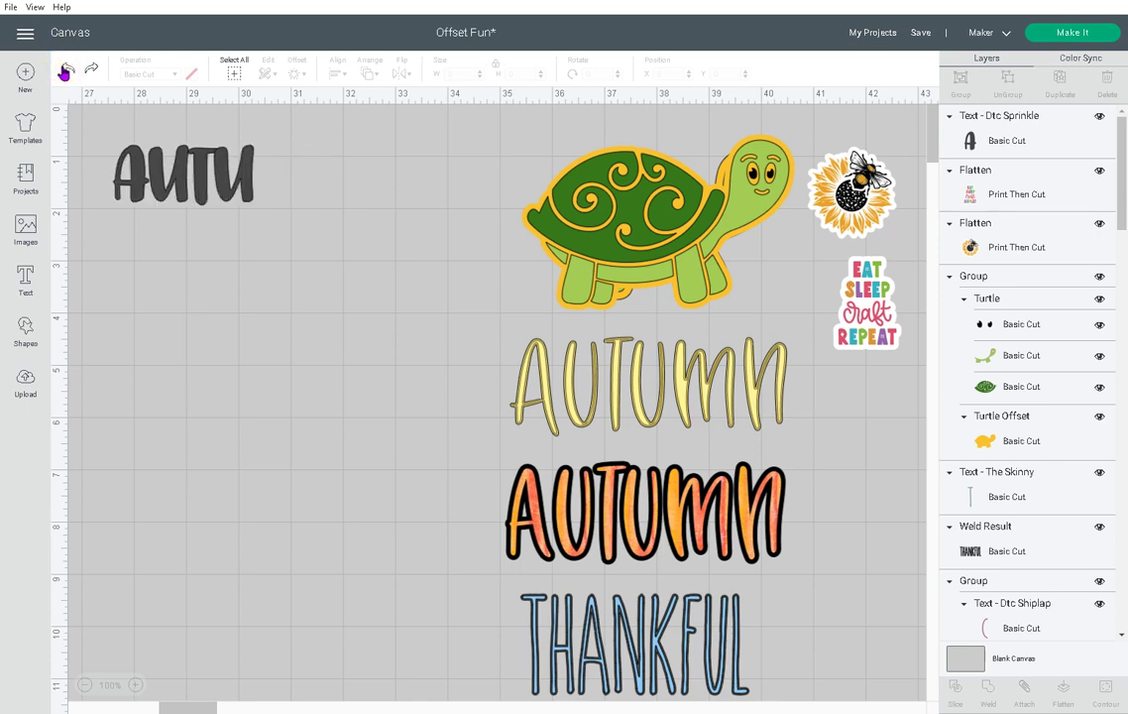
pyautogui.click(66, 71)
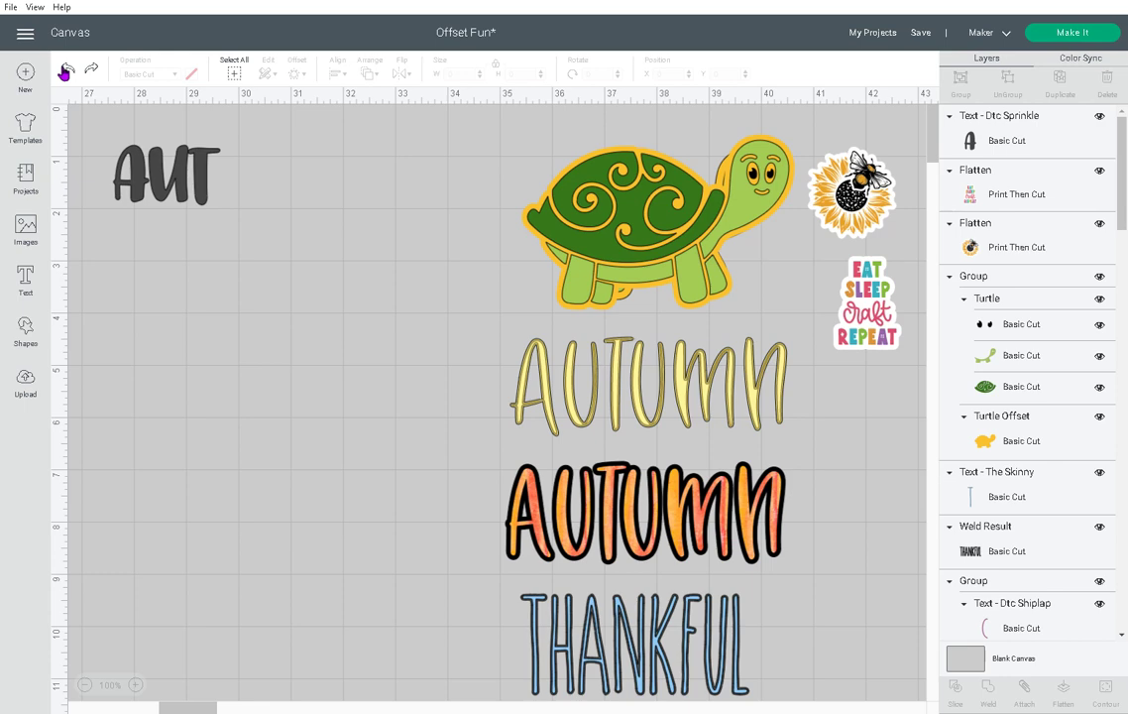
pyautogui.click(139, 149)
pyautogui.press('Delete')
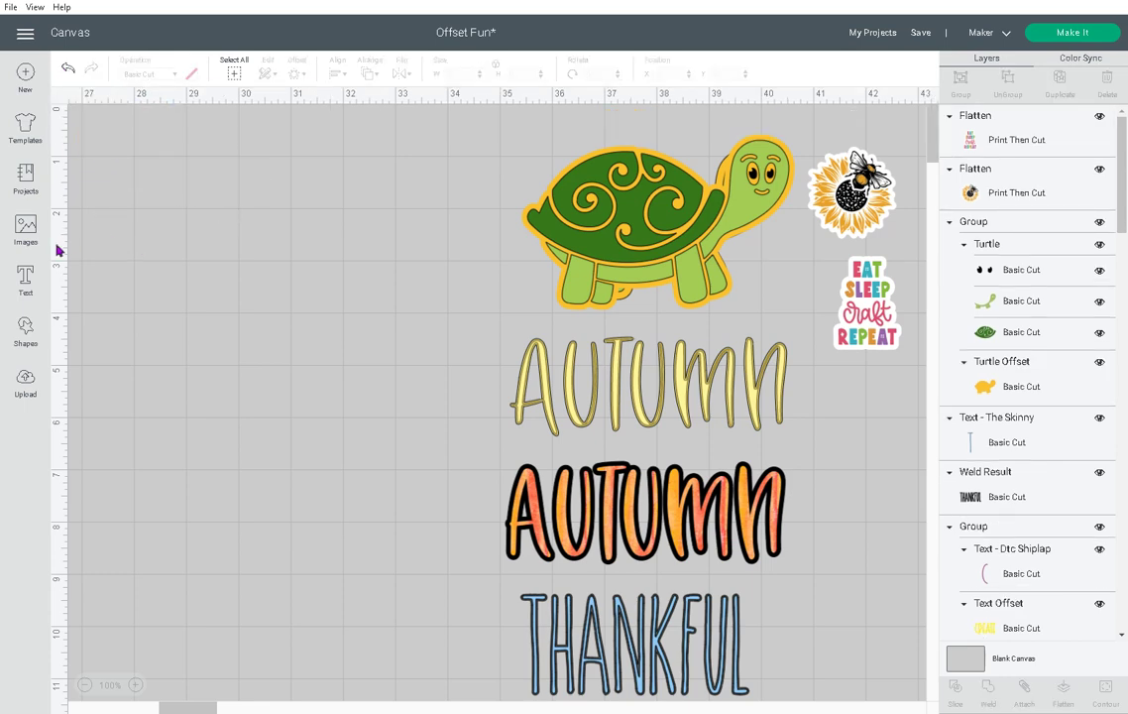
pyautogui.click(28, 278)
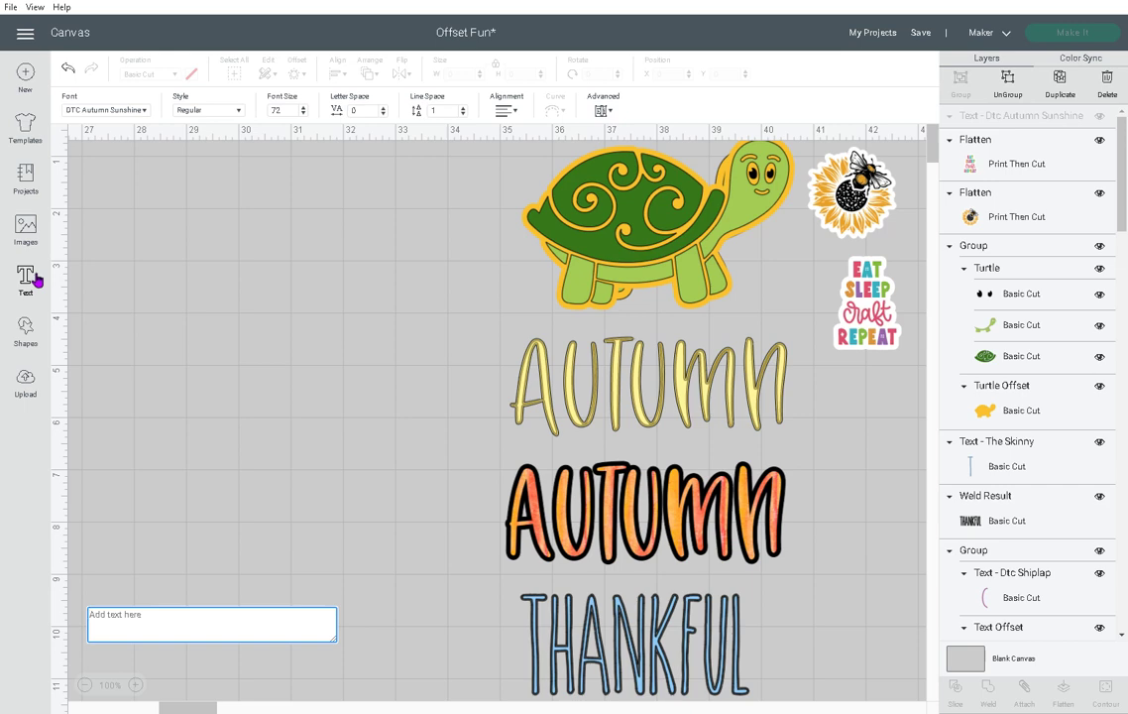
pyautogui.click(68, 68)
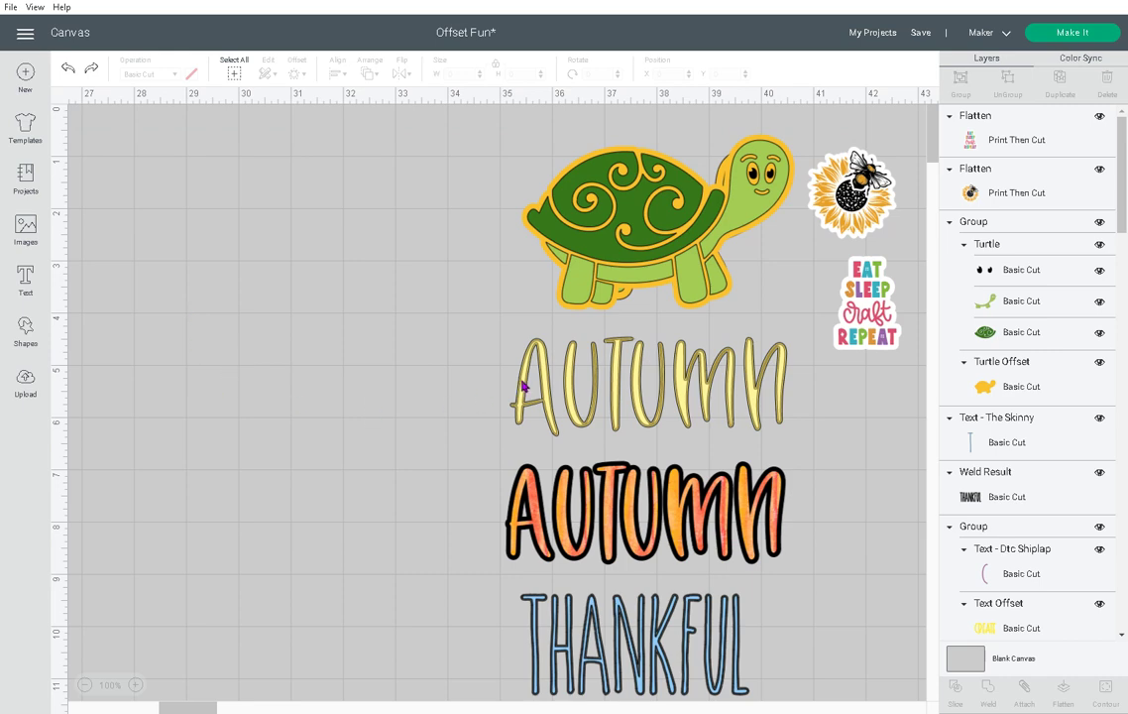
pyautogui.click(622, 380)
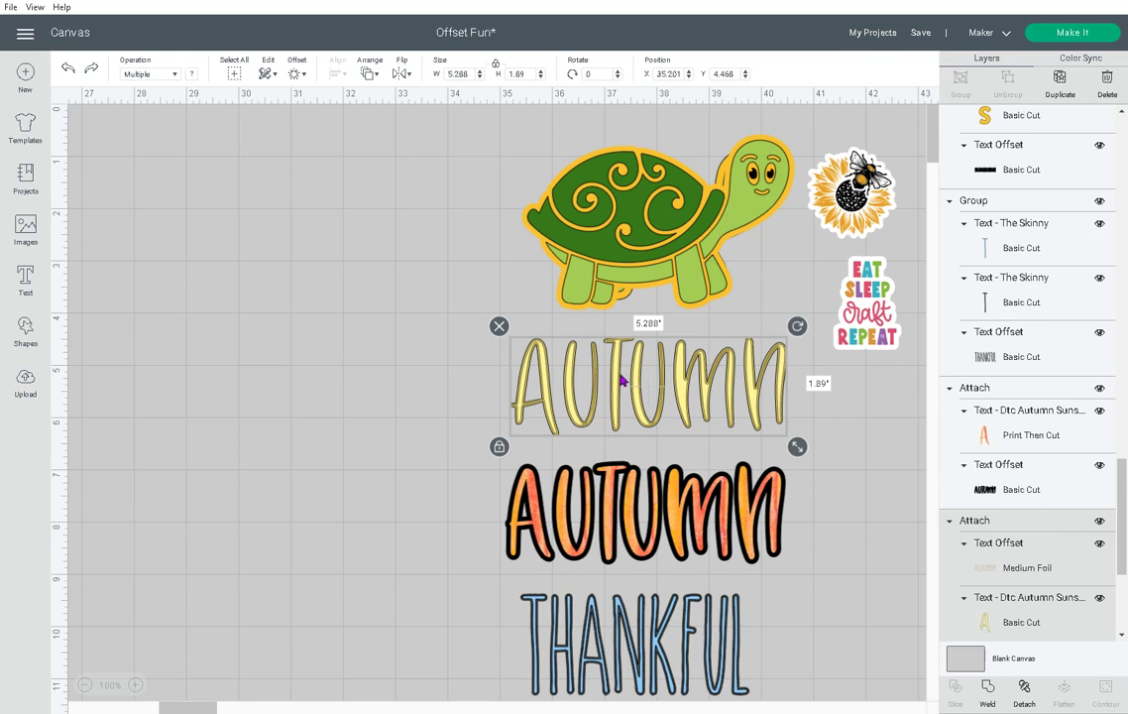
# Add the text "autumn" in DTC Autumn Sunshine, enlarged to about 5.6 in wide and placed beside the yellow AUTUMN design.
pyautogui.click(25, 279)
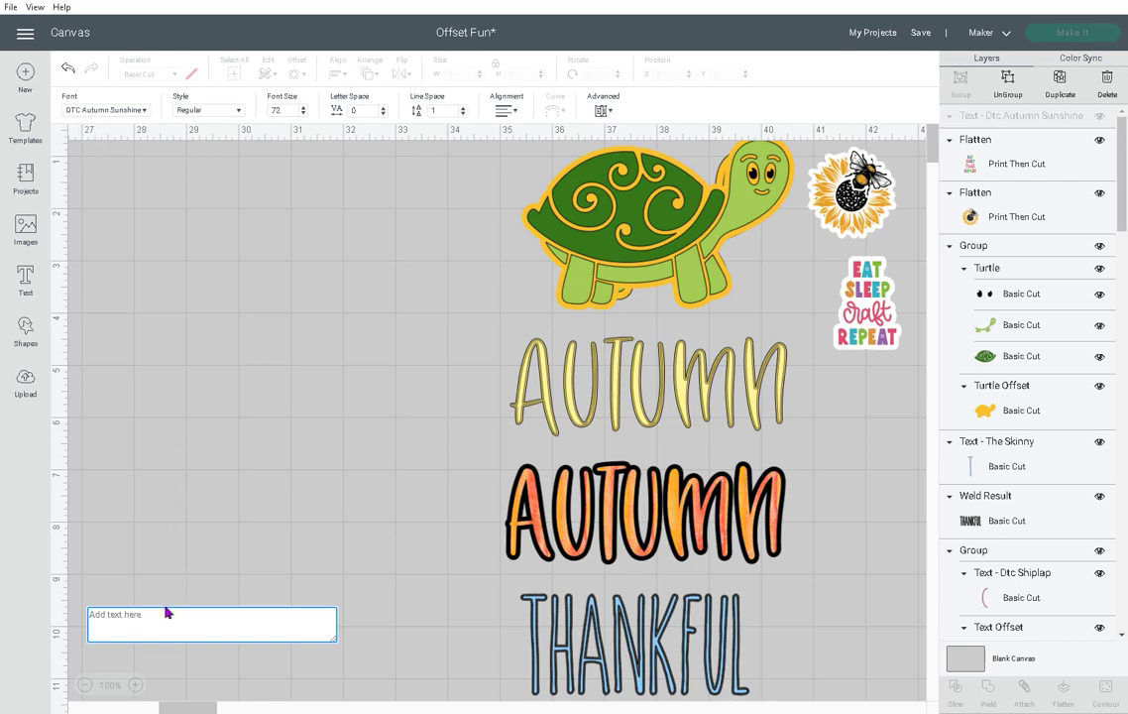
pyautogui.write('aut')
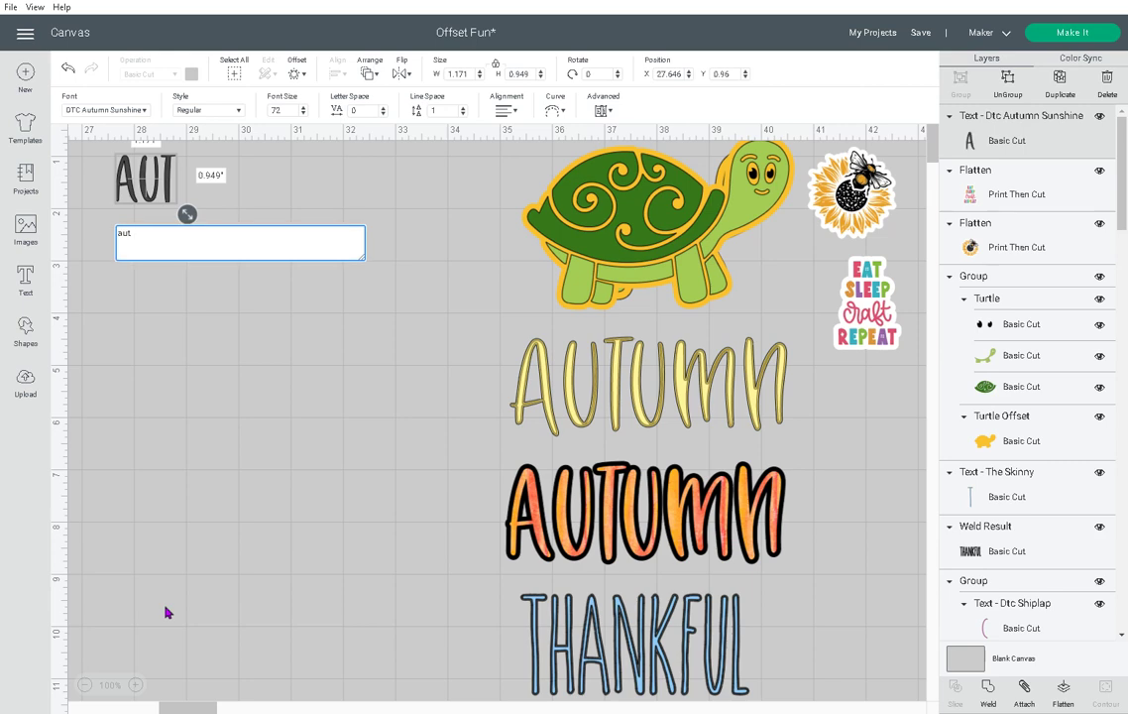
pyautogui.write('umn')
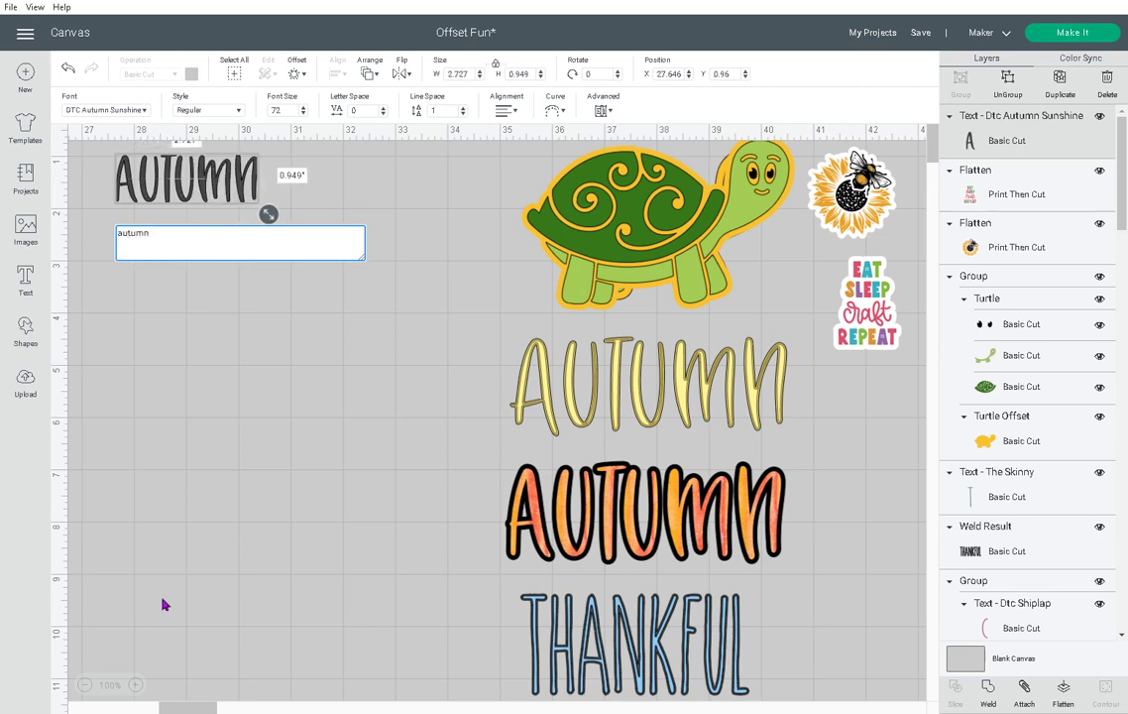
pyautogui.click(202, 169)
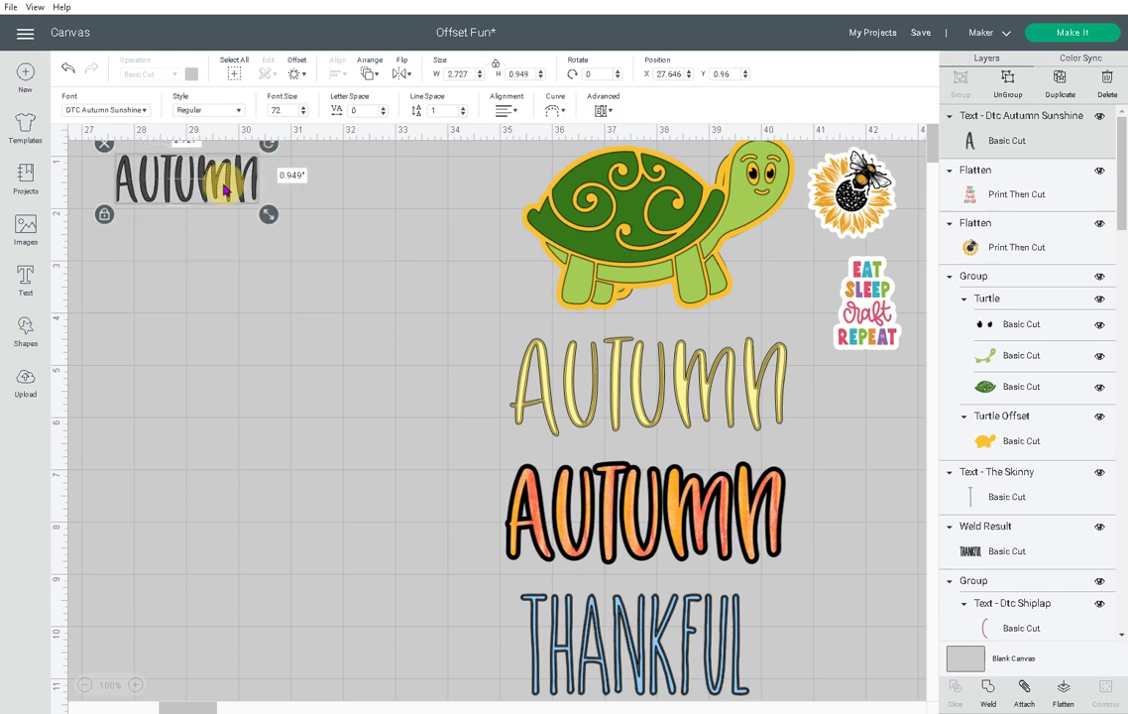
pyautogui.moveTo(201, 170); pyautogui.dragTo(358, 486)
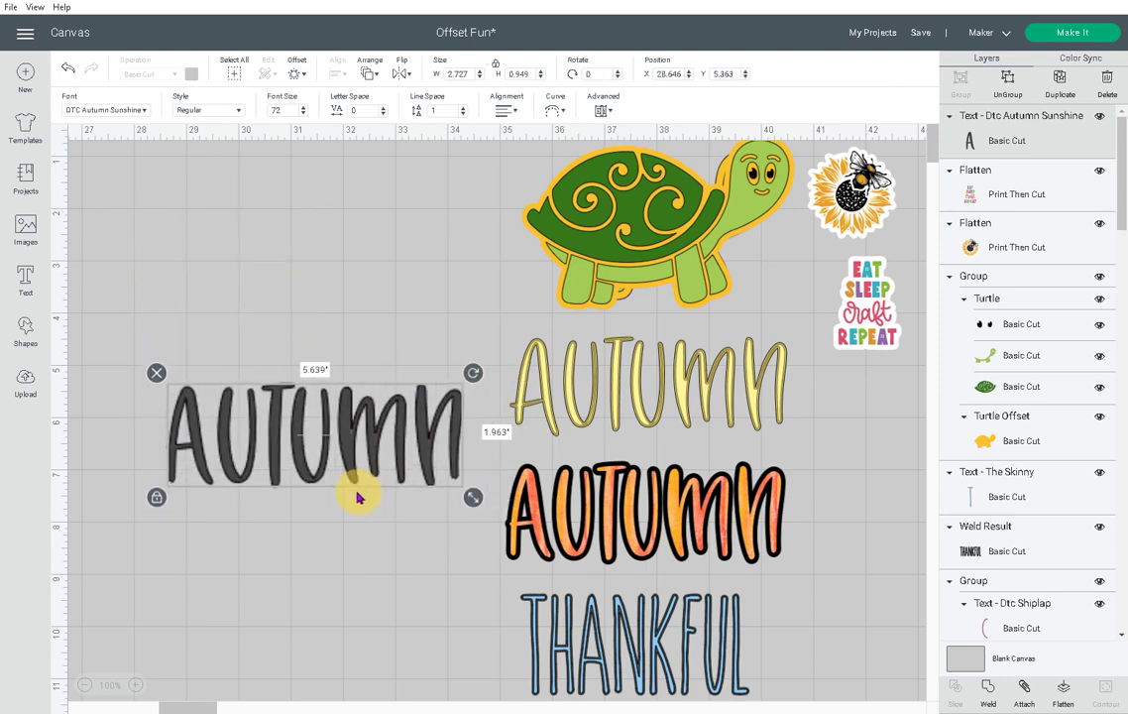
pyautogui.moveTo(334, 439); pyautogui.dragTo(314, 417)
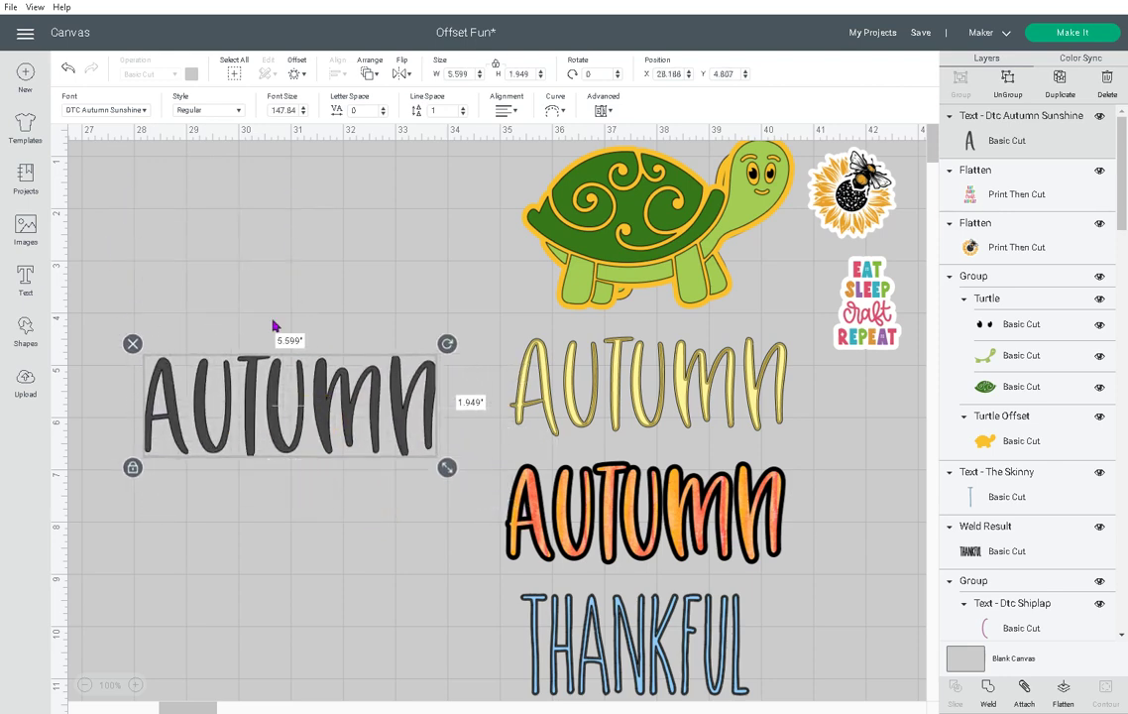
# Change the new AUTUMN text's material color to the pale yellow used in the existing design.
pyautogui.click(1004, 139)
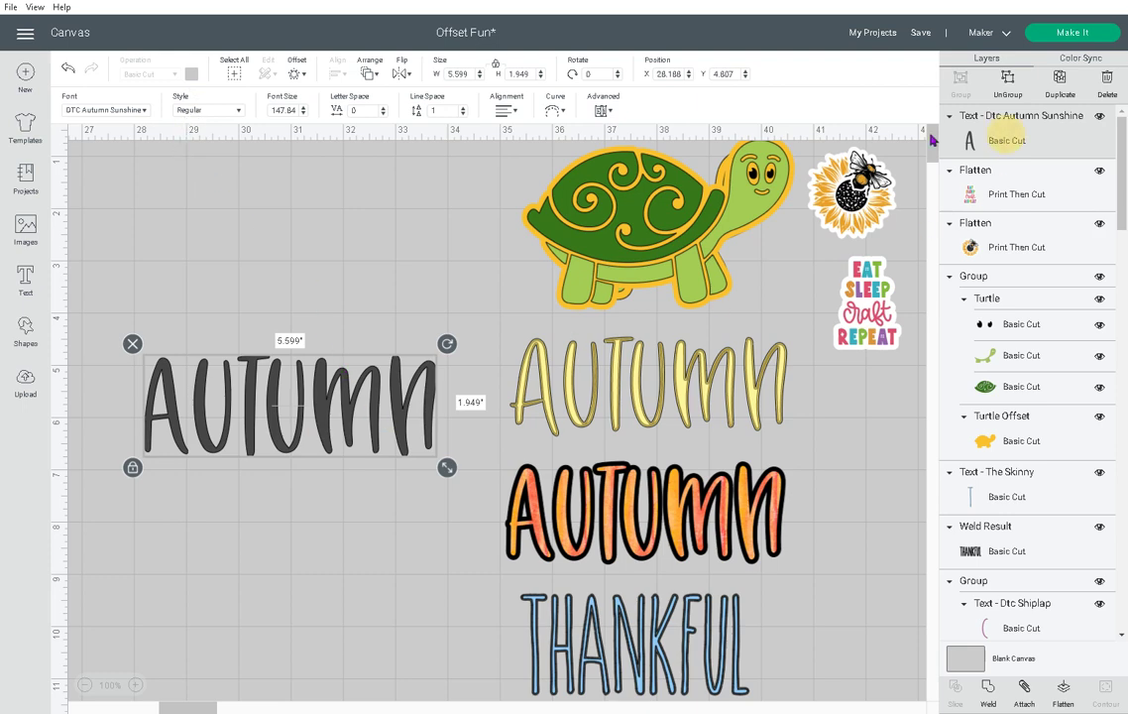
pyautogui.click(191, 74)
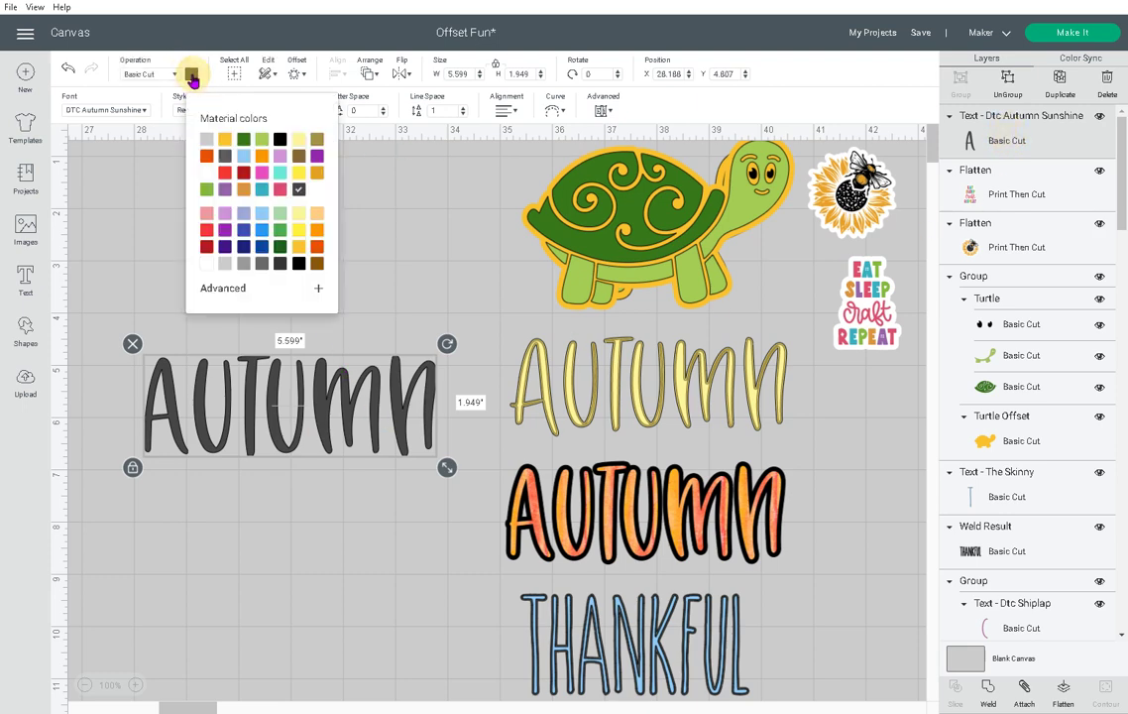
pyautogui.click(298, 139)
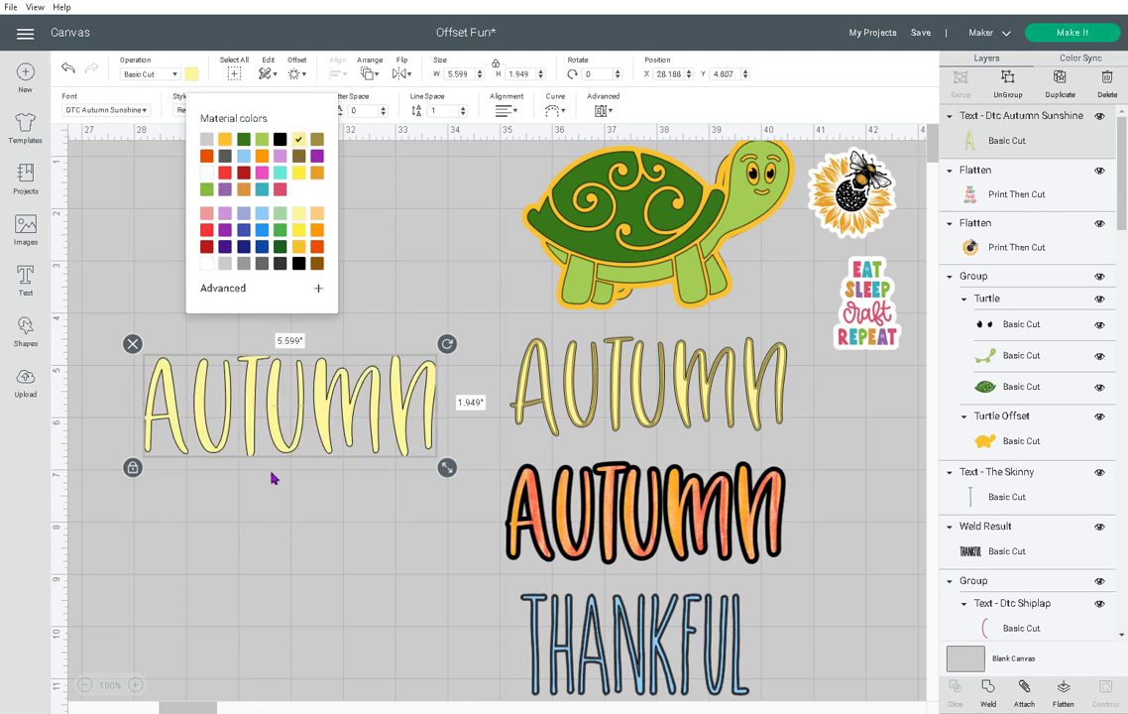
pyautogui.click(287, 367)
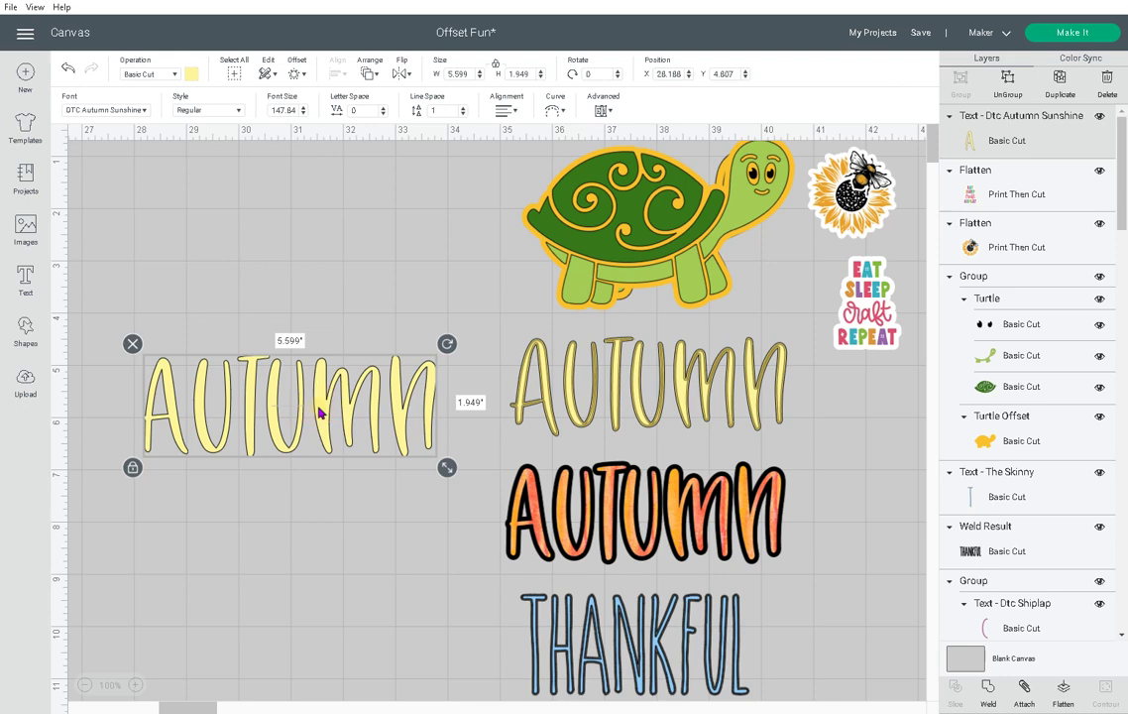
# Start an offset on the new AUTUMN text and adjust its distance to an inward value of about -0.083 in.
pyautogui.click(296, 74)
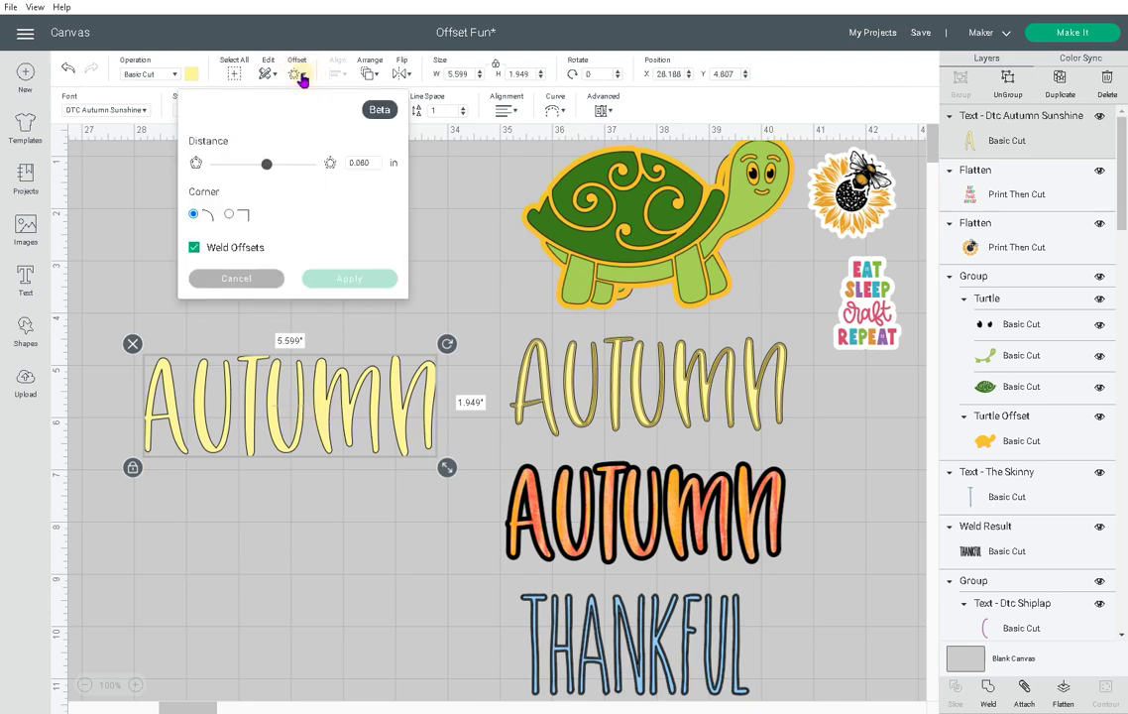
pyautogui.click(266, 165)
pyautogui.moveTo(266, 170)
pyautogui.mouseDown()
pyautogui.moveTo(238, 175)
pyautogui.moveTo(259, 176)
pyautogui.mouseUp()
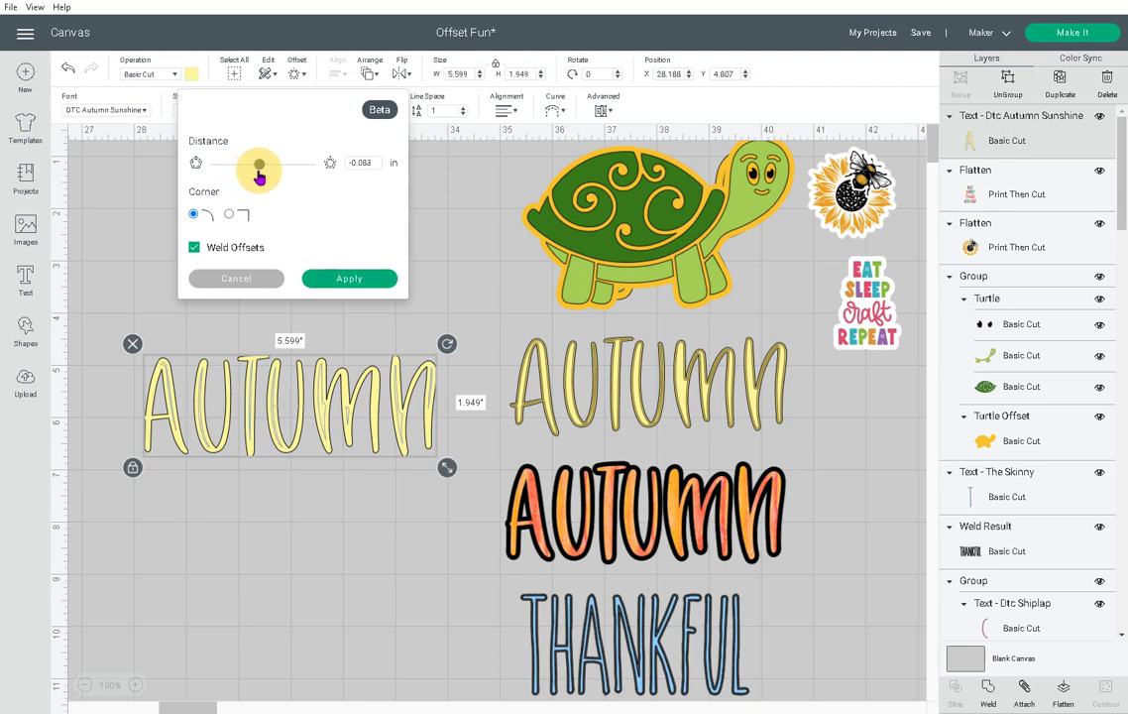
pyautogui.moveTo(259, 177); pyautogui.dragTo(258, 178)
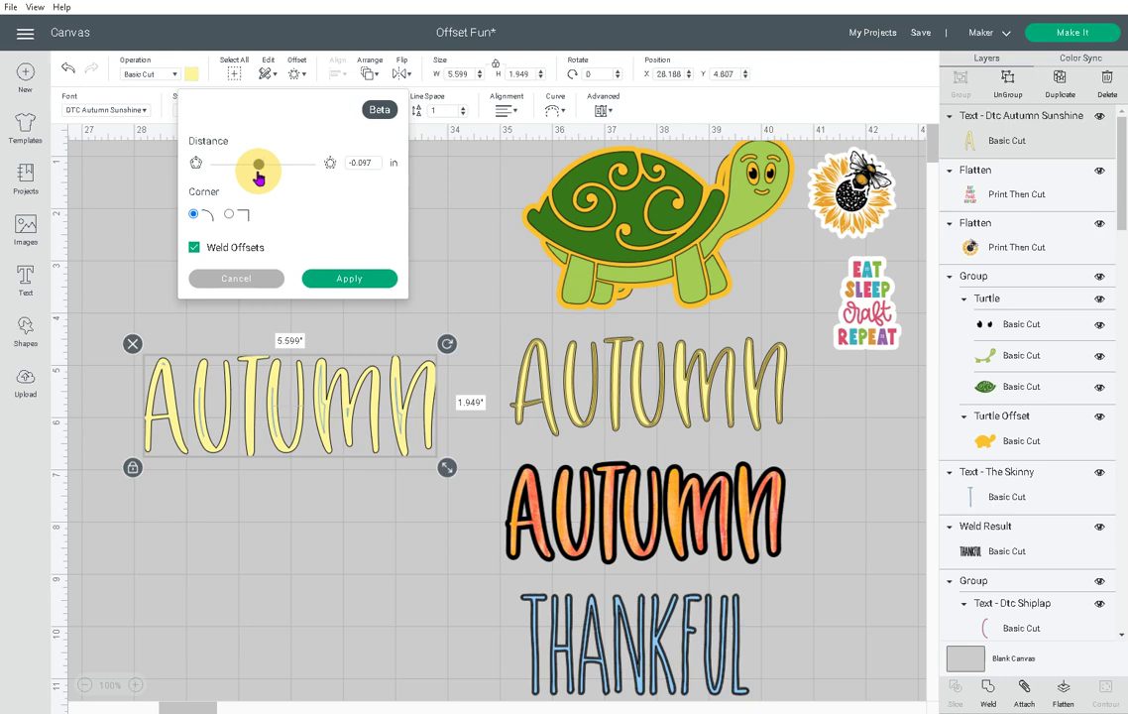
pyautogui.moveTo(258, 177); pyautogui.dragTo(259, 176)
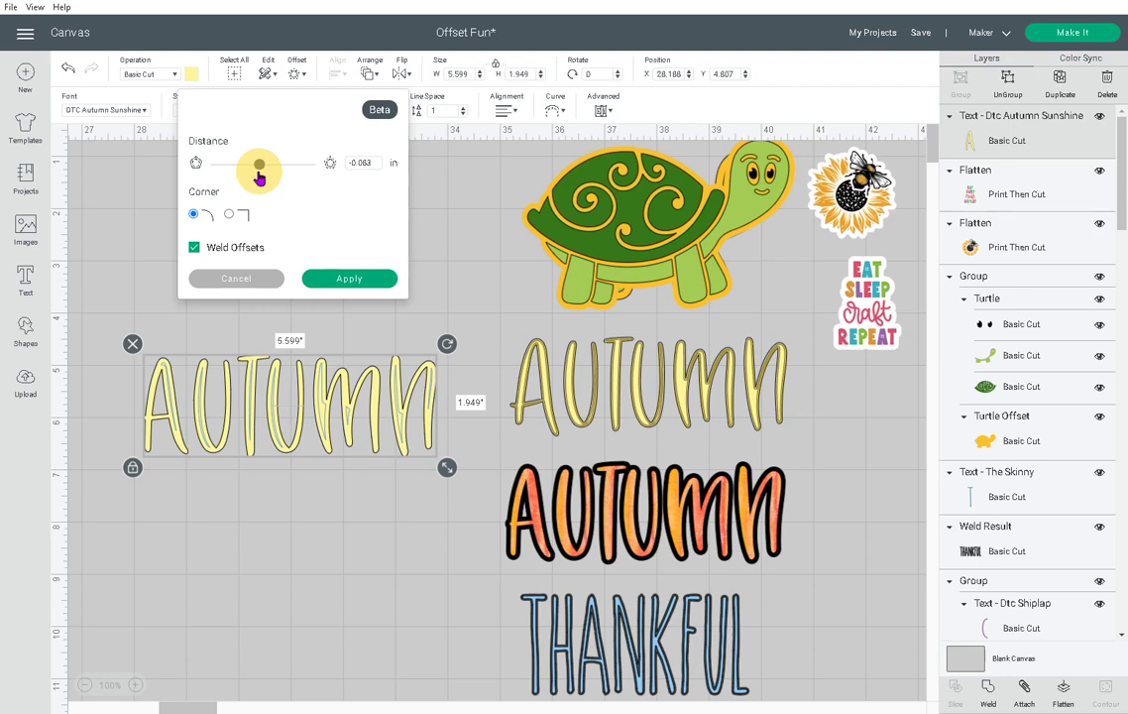
pyautogui.moveTo(259, 177); pyautogui.dragTo(256, 180)
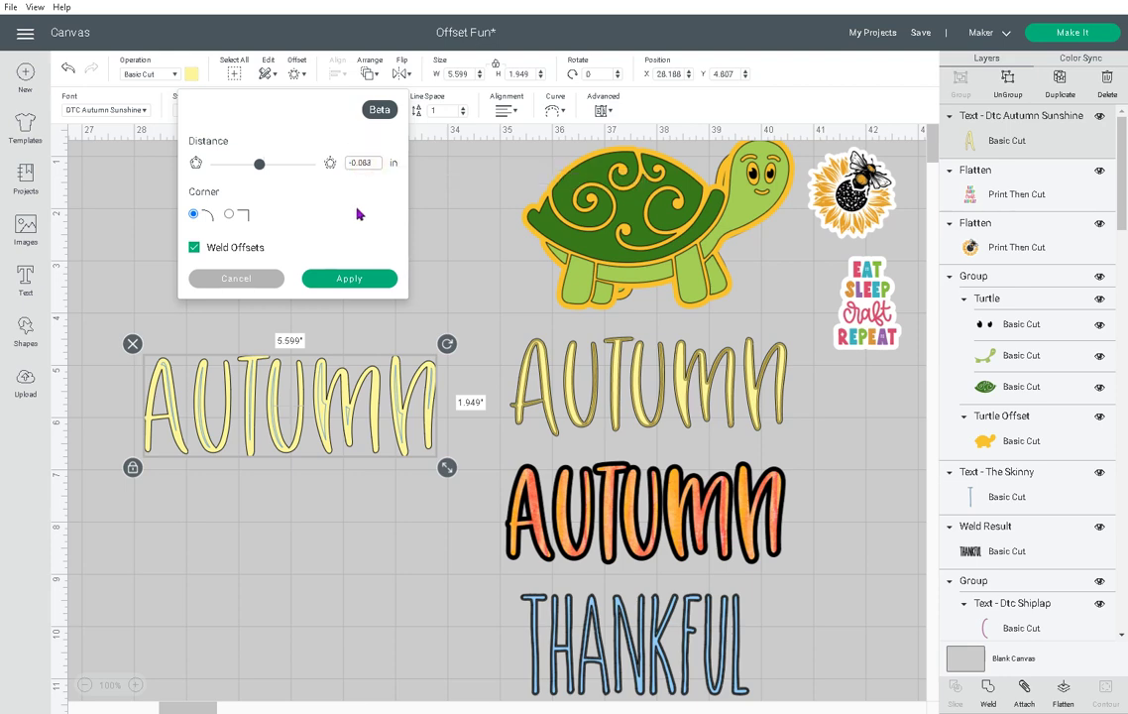
# Try inward offset distances of -0.090 and -0.099 in on the new AUTUMN text.
pyautogui.press('BackSpace')
pyautogui.press('BackSpace')
pyautogui.write('90')
pyautogui.click(352, 279)
pyautogui.press('BackSpace')
pyautogui.press('BackSpace')
pyautogui.write('99')
pyautogui.click(356, 286)
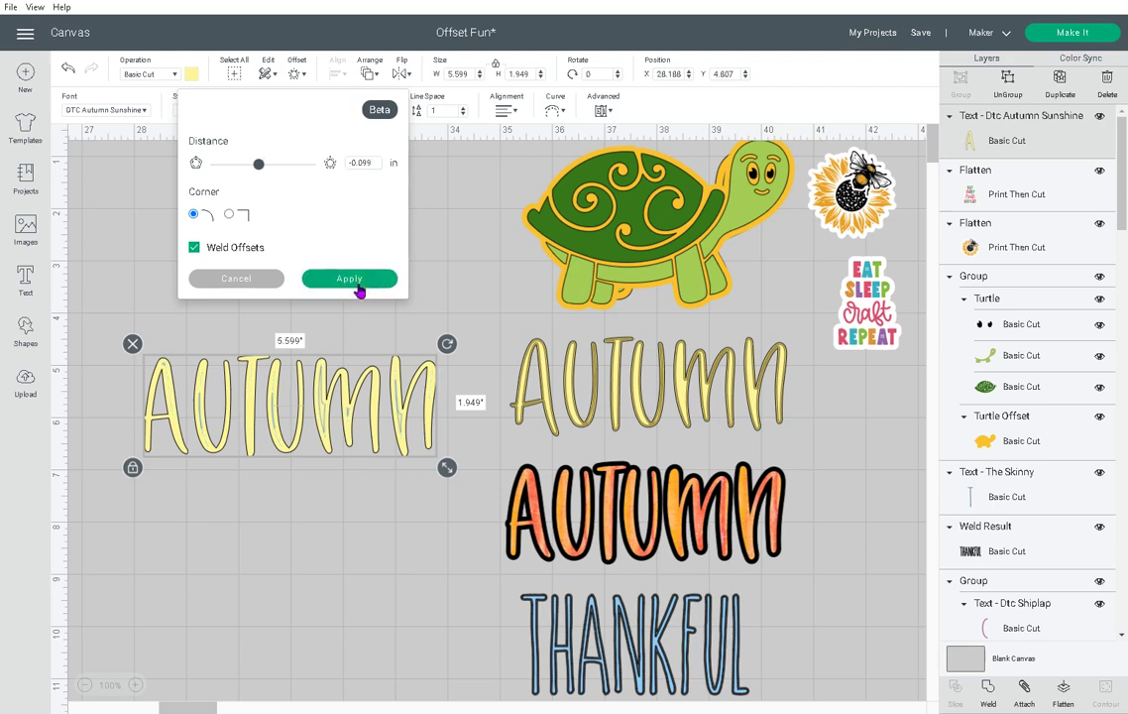
# Try smaller inward offset distances of -0.080 and -0.070 in on the new AUTUMN text.
pyautogui.click(365, 162)
pyautogui.press('BackSpace')
pyautogui.press('BackSpace')
pyautogui.write('80')
pyautogui.click(342, 286)
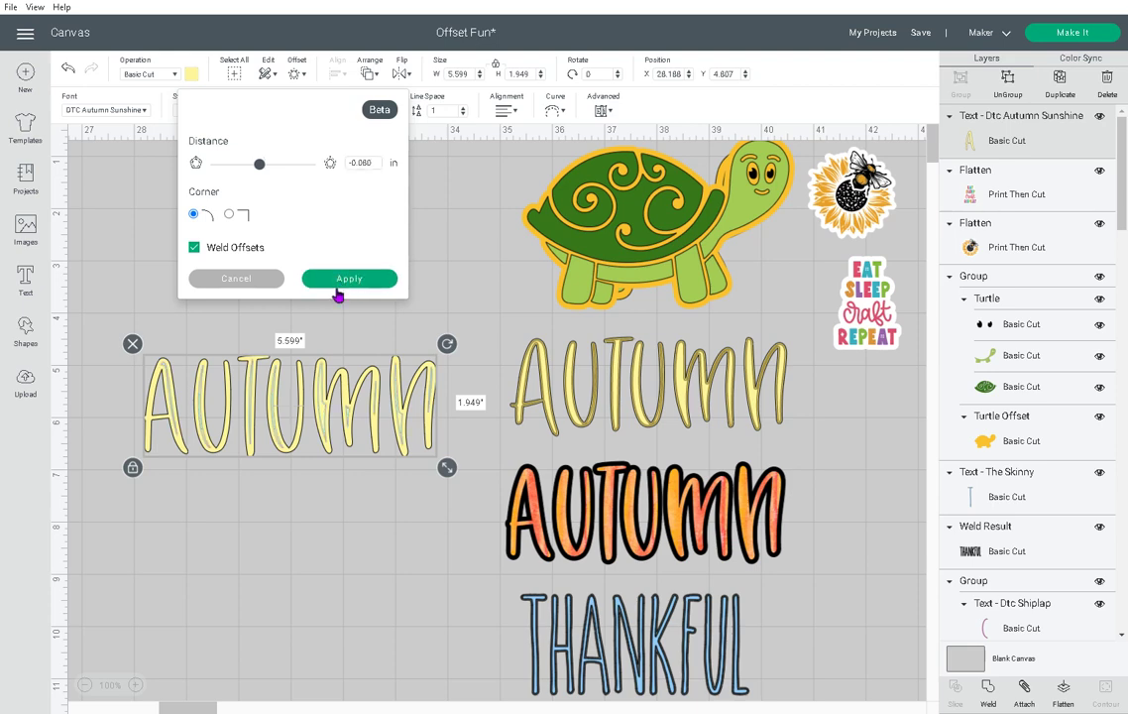
pyautogui.click(364, 162)
pyautogui.press('BackSpace')
pyautogui.press('BackSpace')
pyautogui.write('70')
pyautogui.click(347, 280)
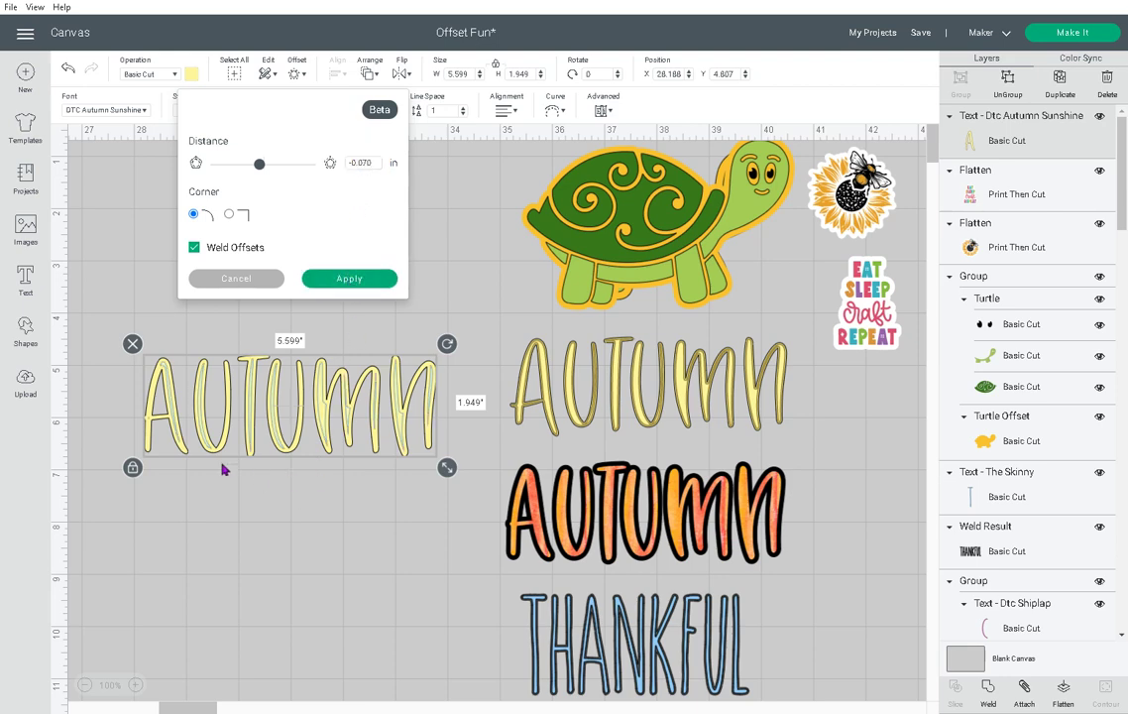
# Try inward offset distances of -0.060, -0.050 and -0.045 in, and apply the adjusted inward offset to the new AUTUMN text.
pyautogui.click(369, 162)
pyautogui.press('BackSpace')
pyautogui.write('60')
pyautogui.click(350, 282)
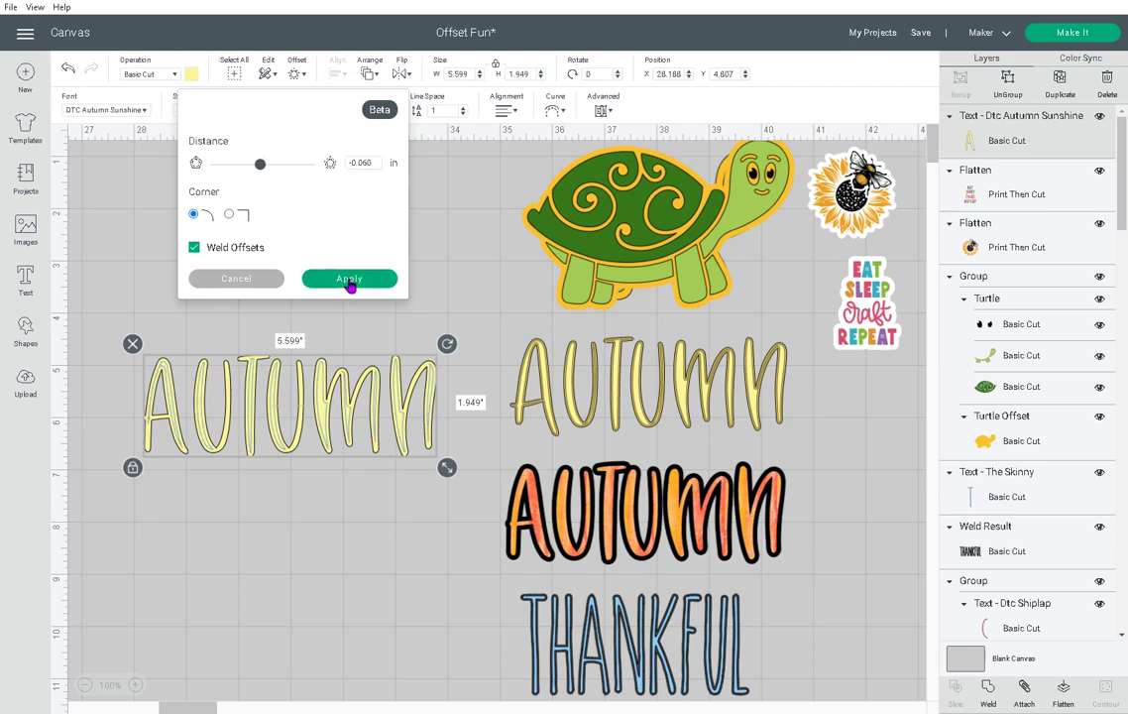
pyautogui.click(368, 163)
pyautogui.click(360, 279)
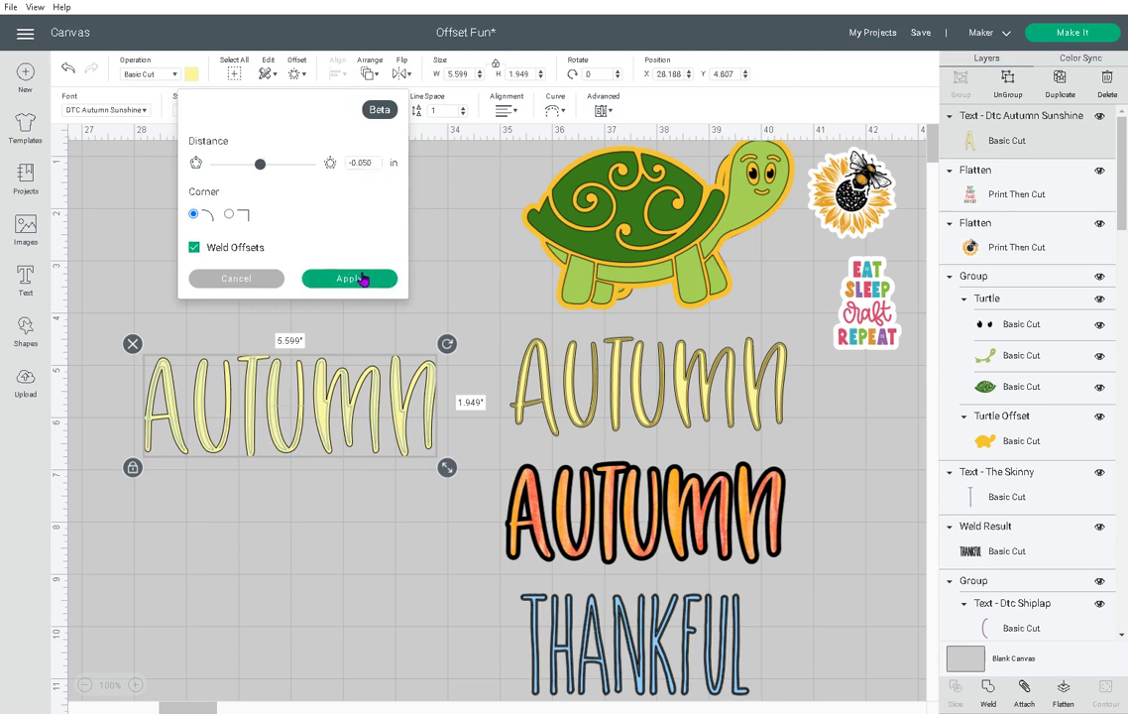
pyautogui.click(363, 163)
pyautogui.press('Return')
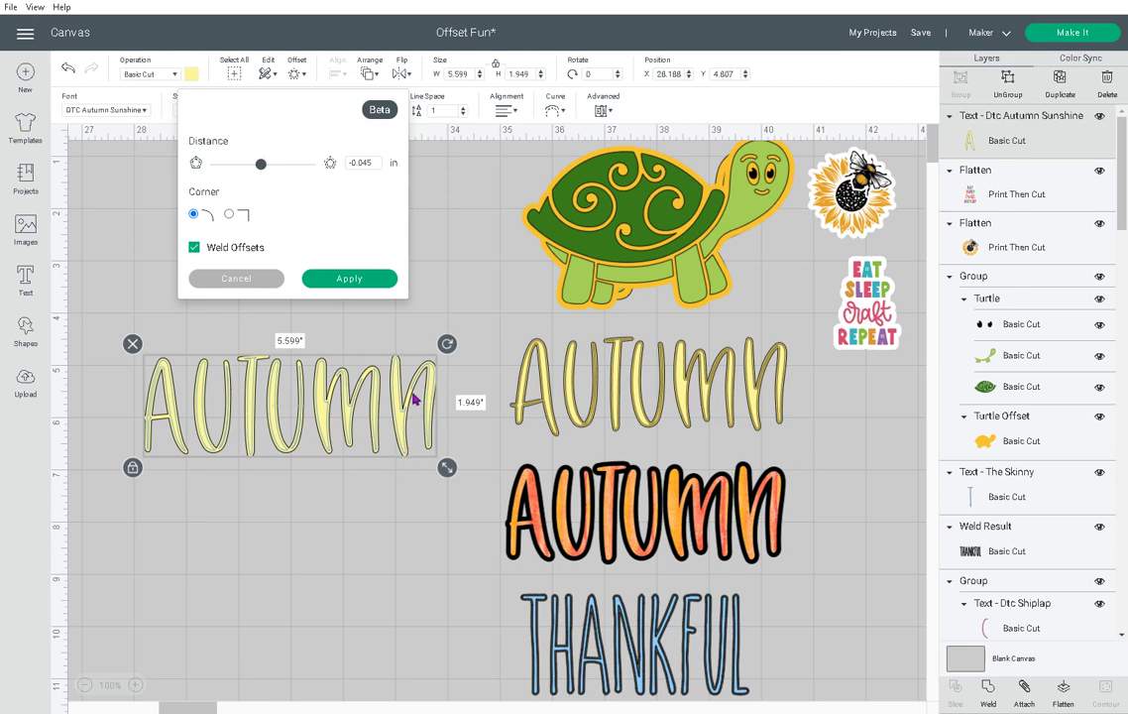
pyautogui.click(368, 163)
pyautogui.click(367, 279)
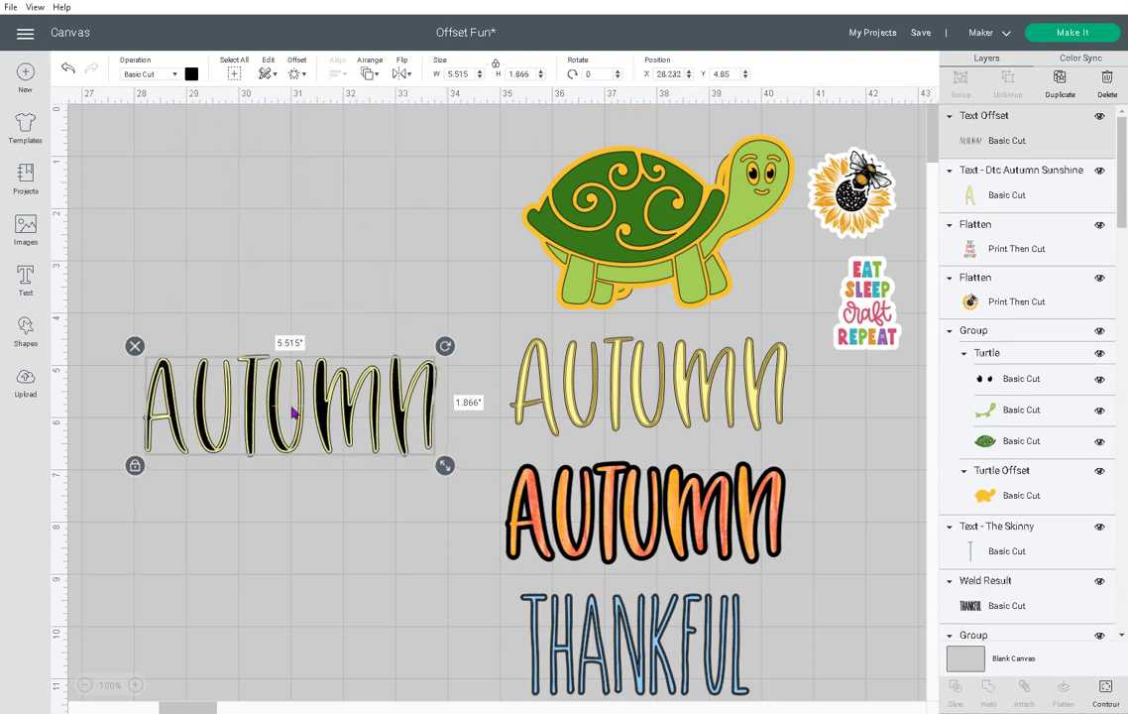
# Set the operation of the new AUTUMN text offset to Medium Foil.
pyautogui.click(176, 77)
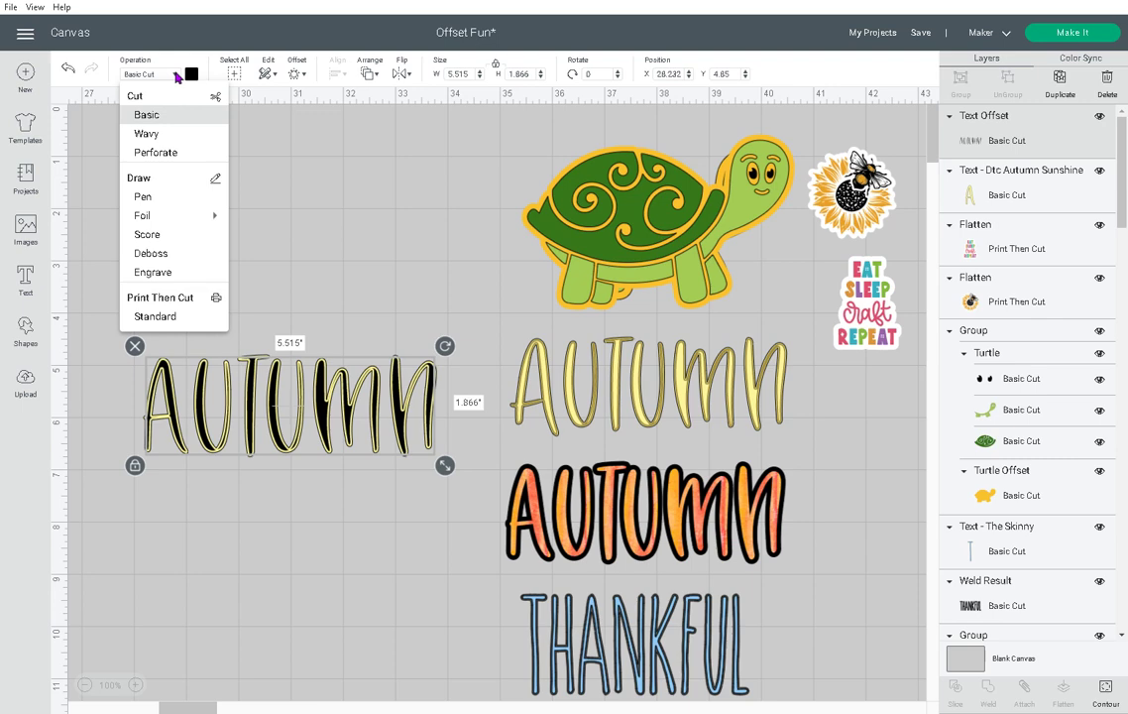
pyautogui.moveTo(151, 218)
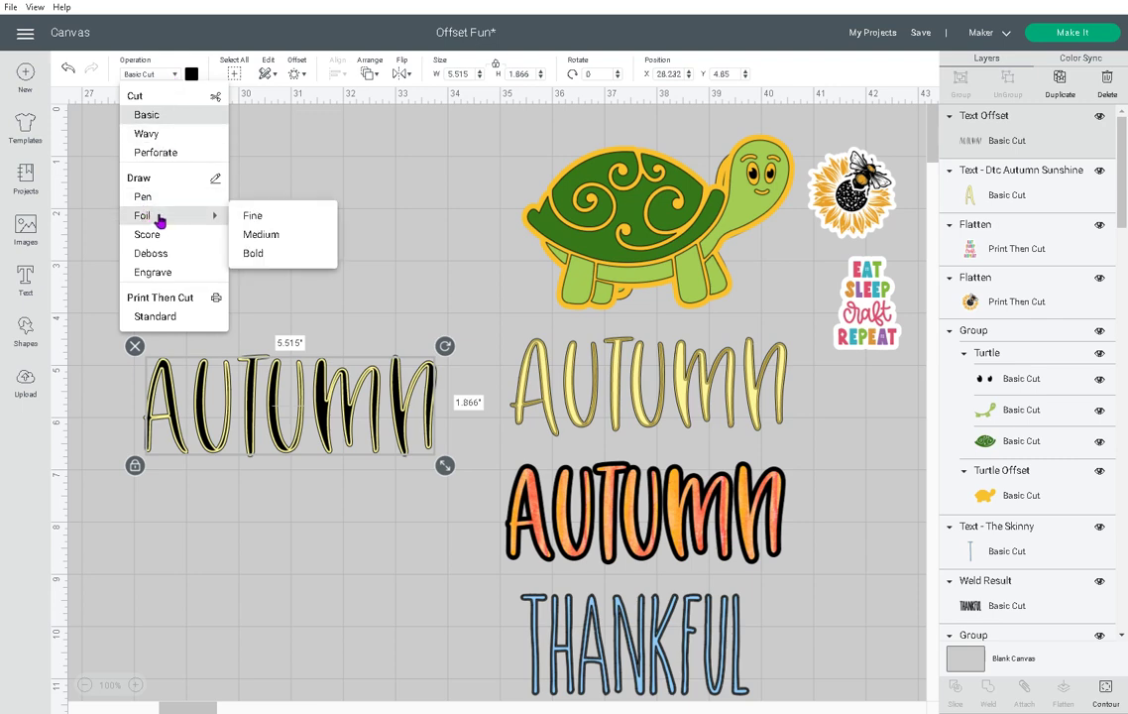
pyautogui.click(274, 238)
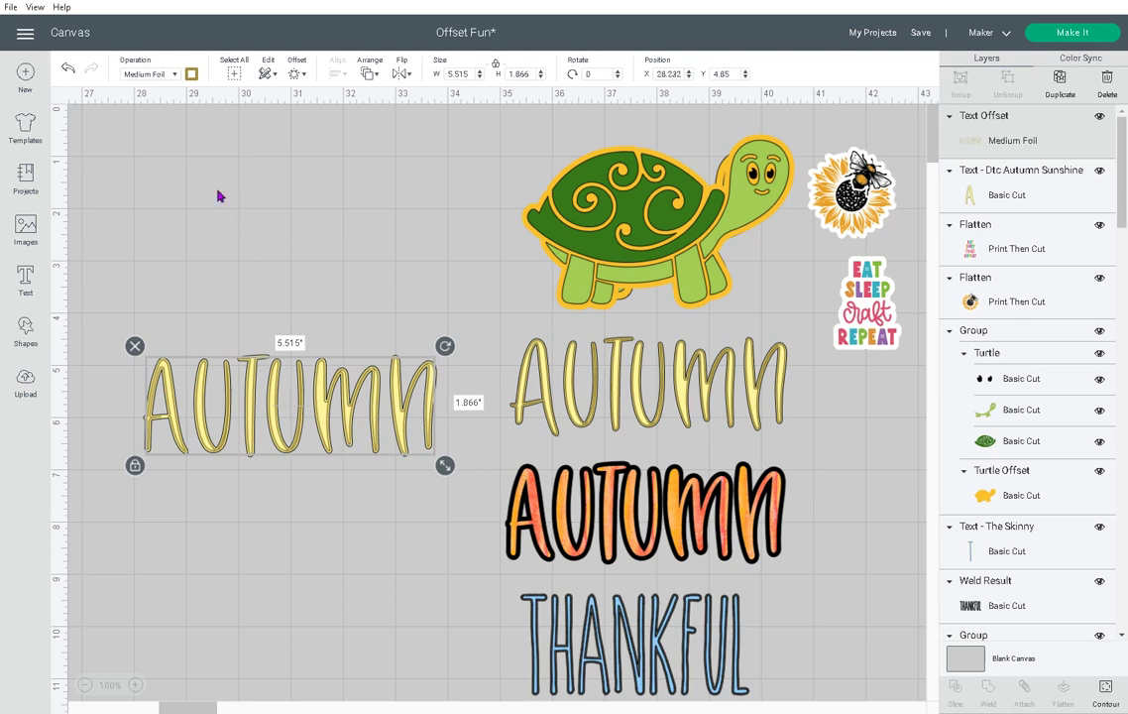
# Change the new AUTUMN text offset to a Pen operation with the Very Berry color in Fine Point (0.4mm).
pyautogui.click(175, 77)
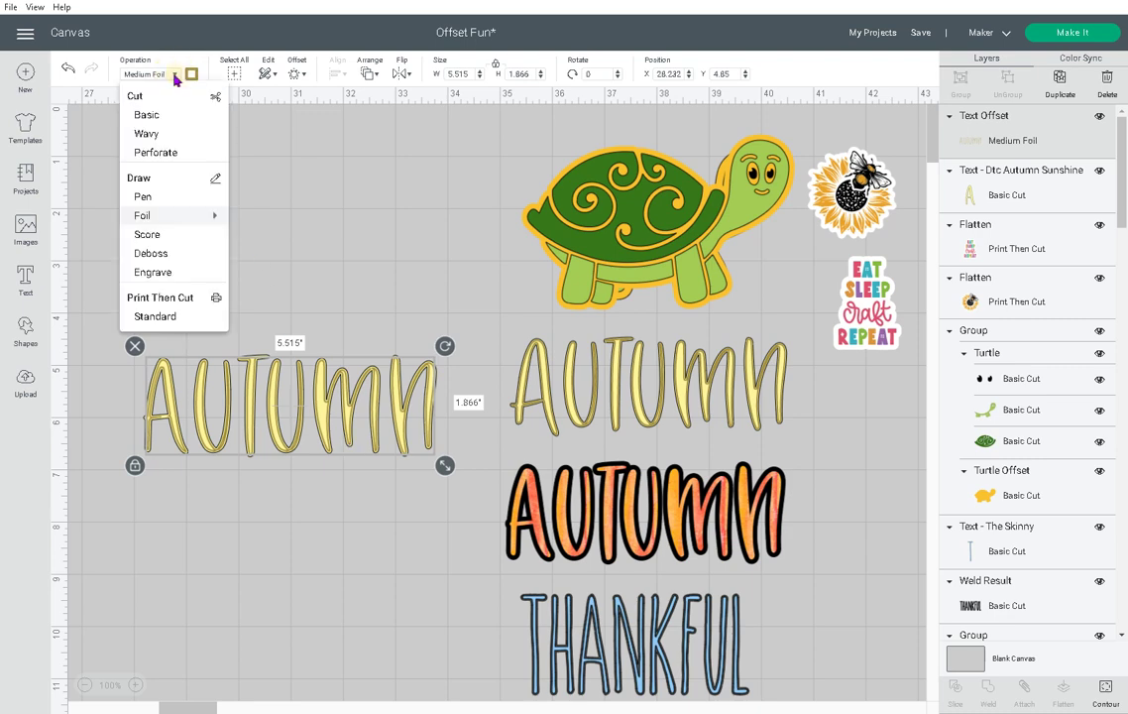
pyautogui.click(169, 201)
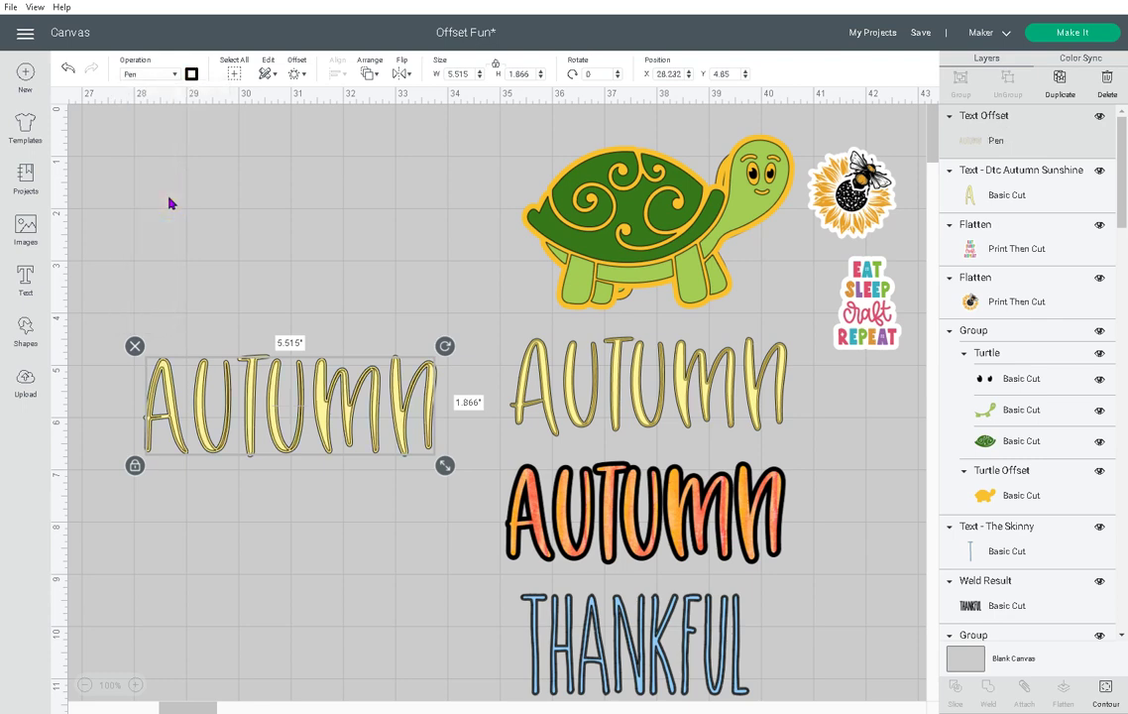
pyautogui.click(192, 75)
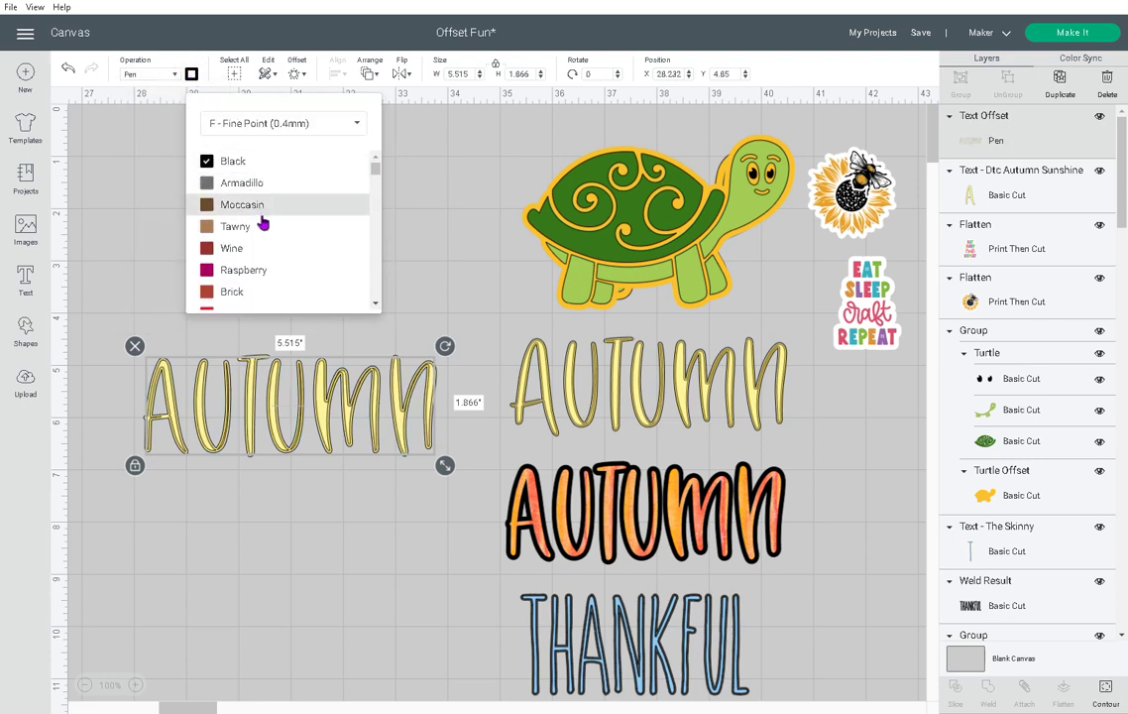
pyautogui.scroll(-3, 263, 224)
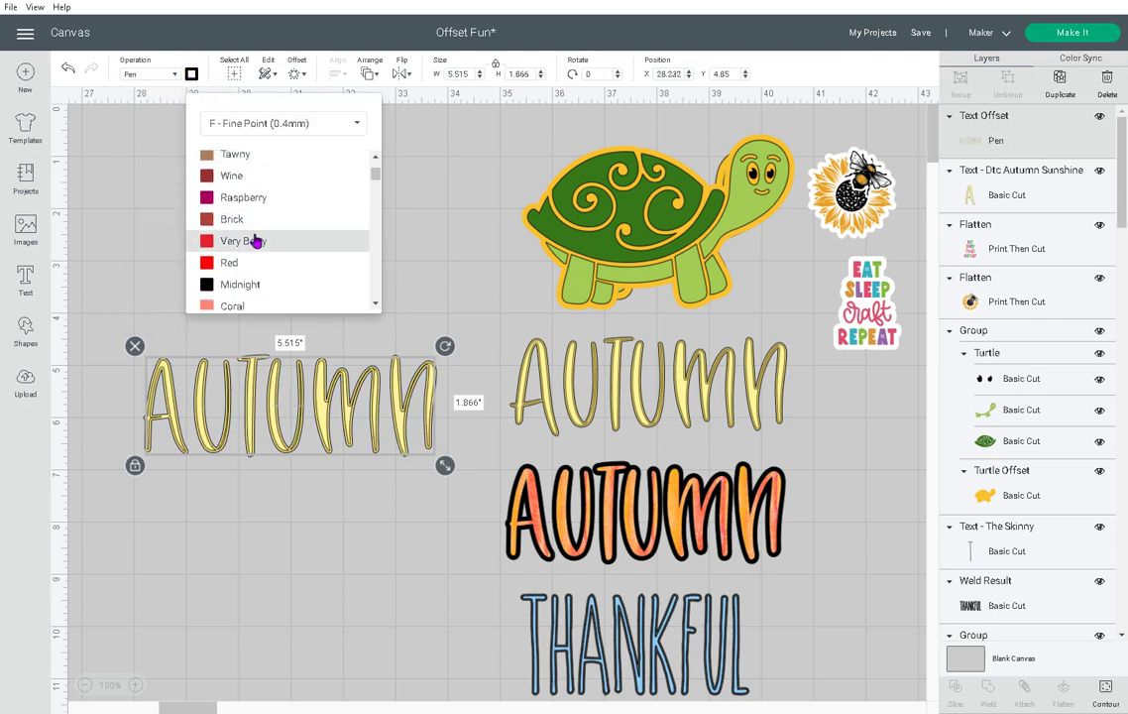
pyautogui.click(256, 242)
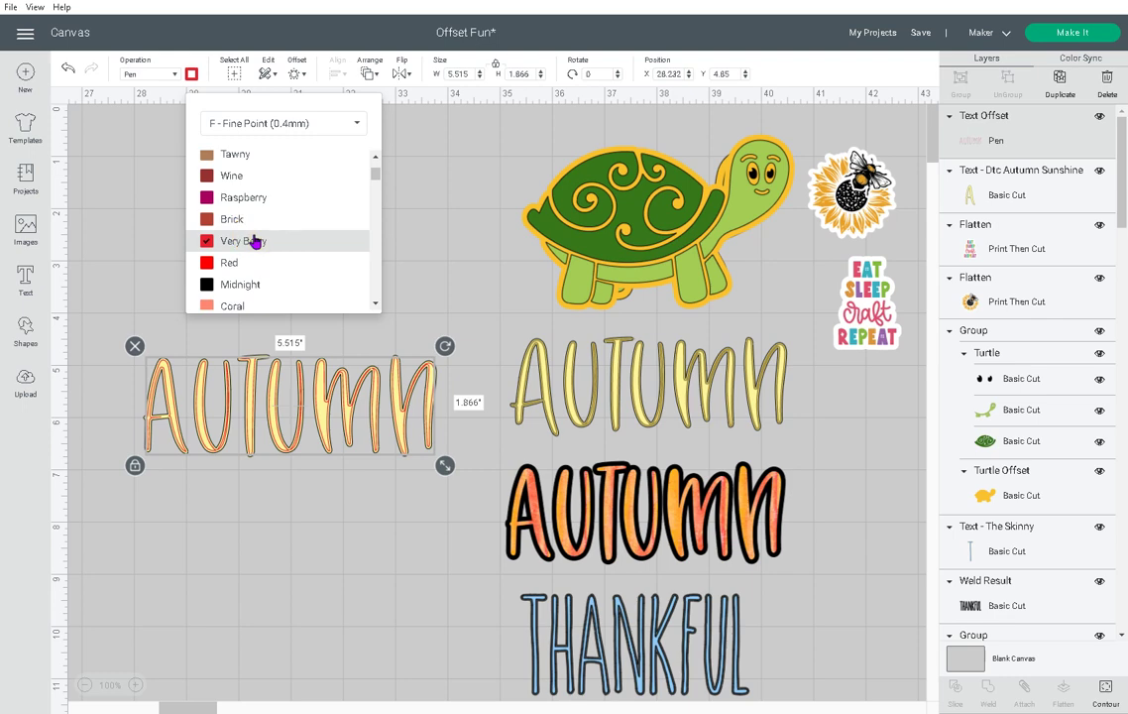
# Select the new AUTUMN text together with its pen offset and attach them.
pyautogui.click(224, 521)
pyautogui.moveTo(134, 299); pyautogui.dragTo(266, 475)
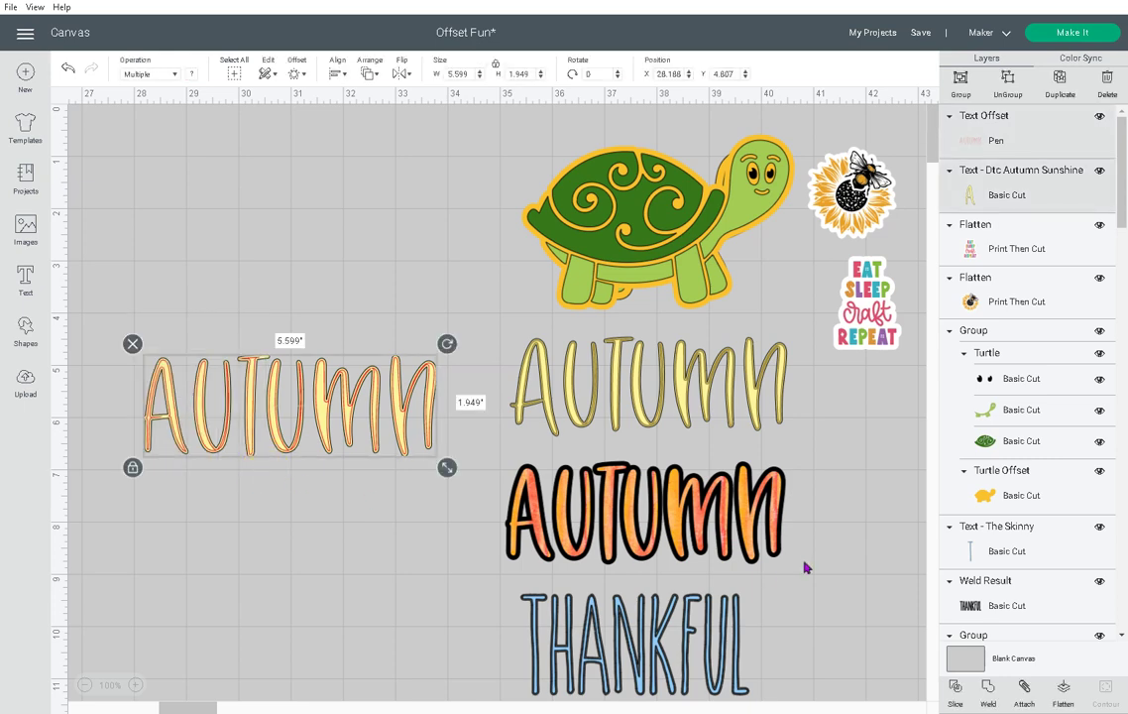
pyautogui.click(1023, 691)
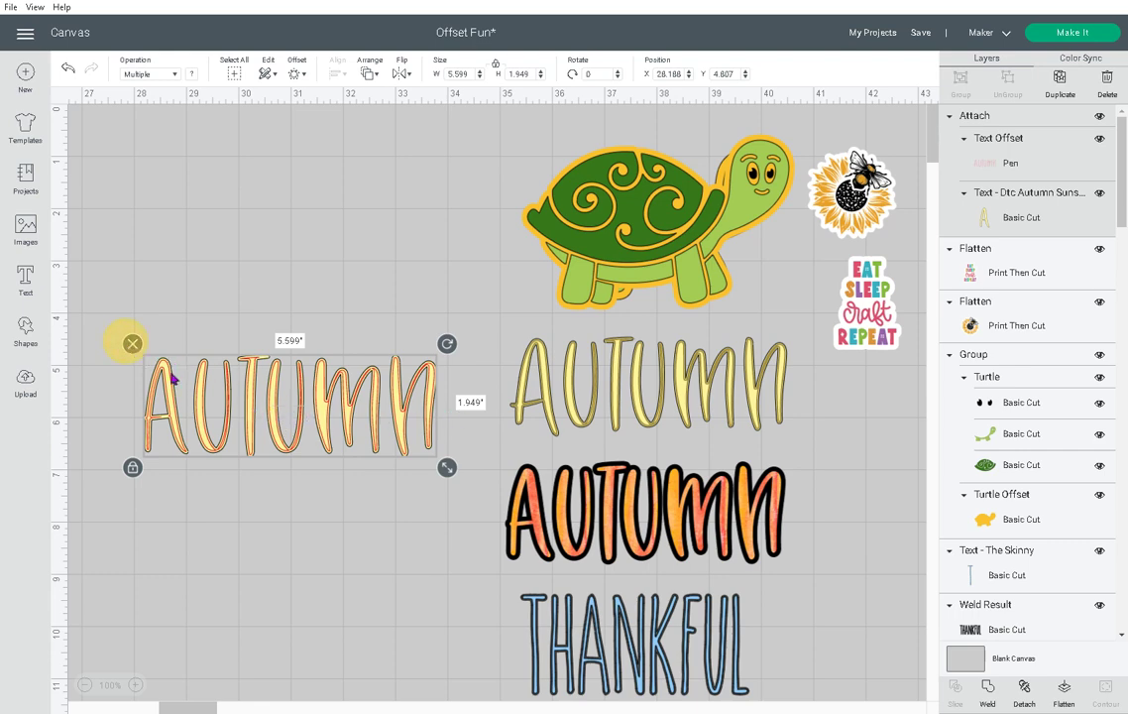
# Add the text "autumn" in the DTC Autumn Sunshine font, enlarge it to about 5.2 in wide and place it left of the sample designs.
pyautogui.click(557, 480)
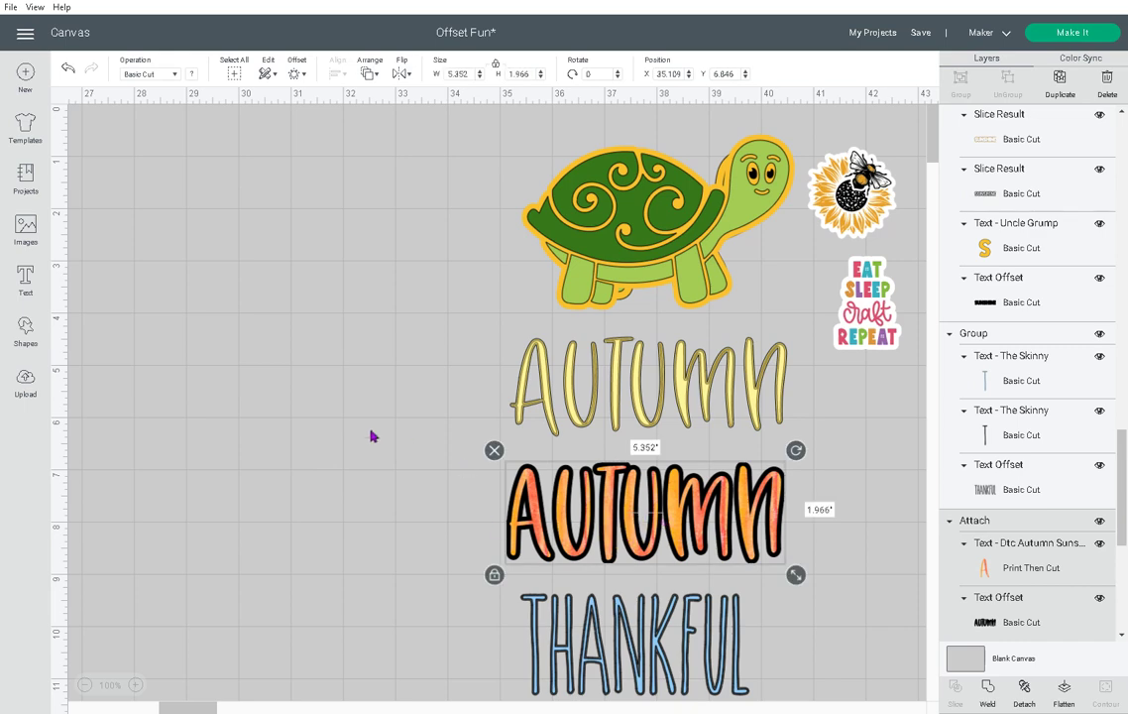
pyautogui.click(25, 277)
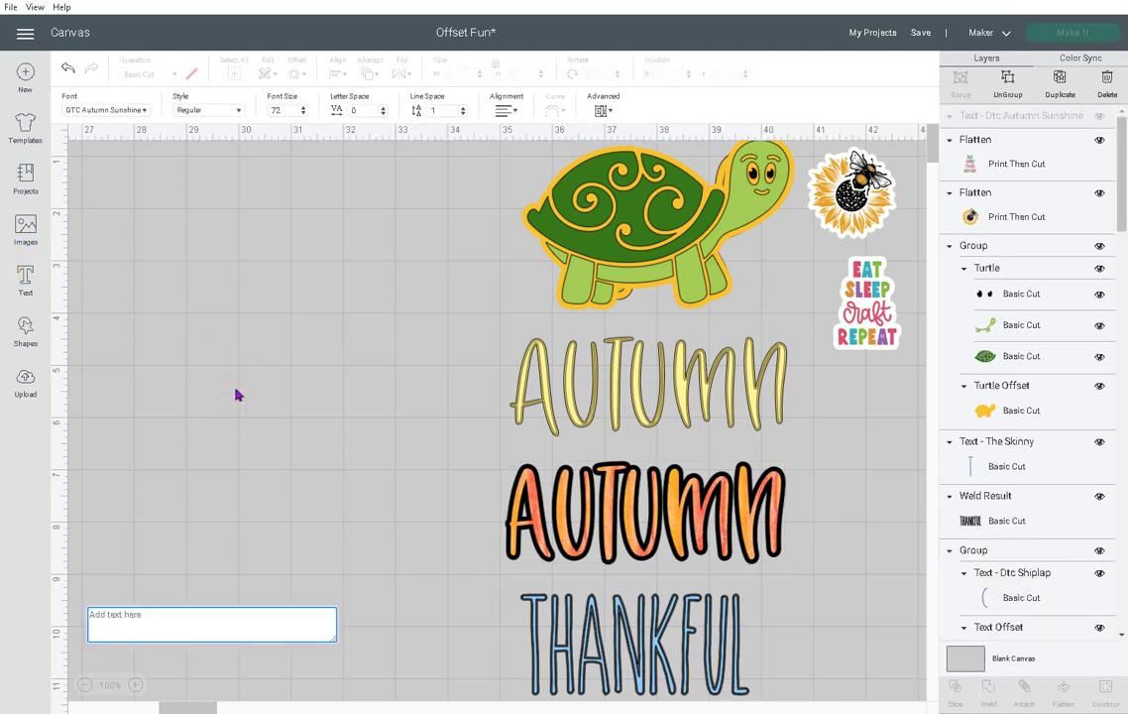
pyautogui.write('autumn')
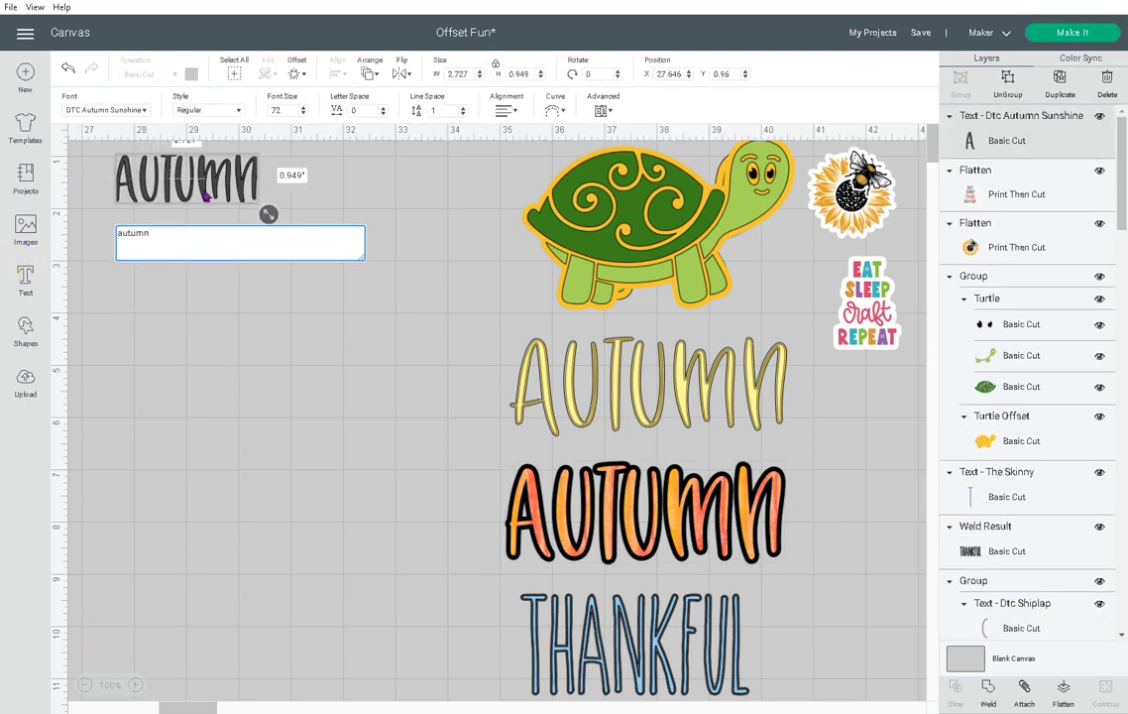
pyautogui.click(206, 196)
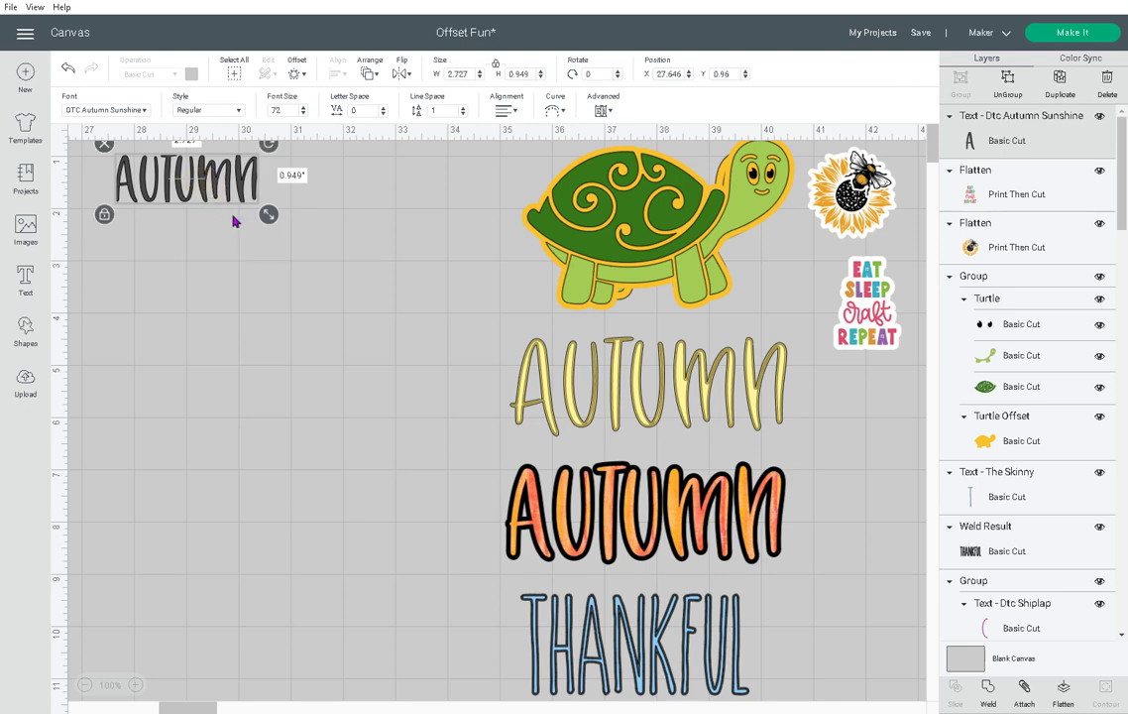
pyautogui.moveTo(268, 214); pyautogui.dragTo(297, 244)
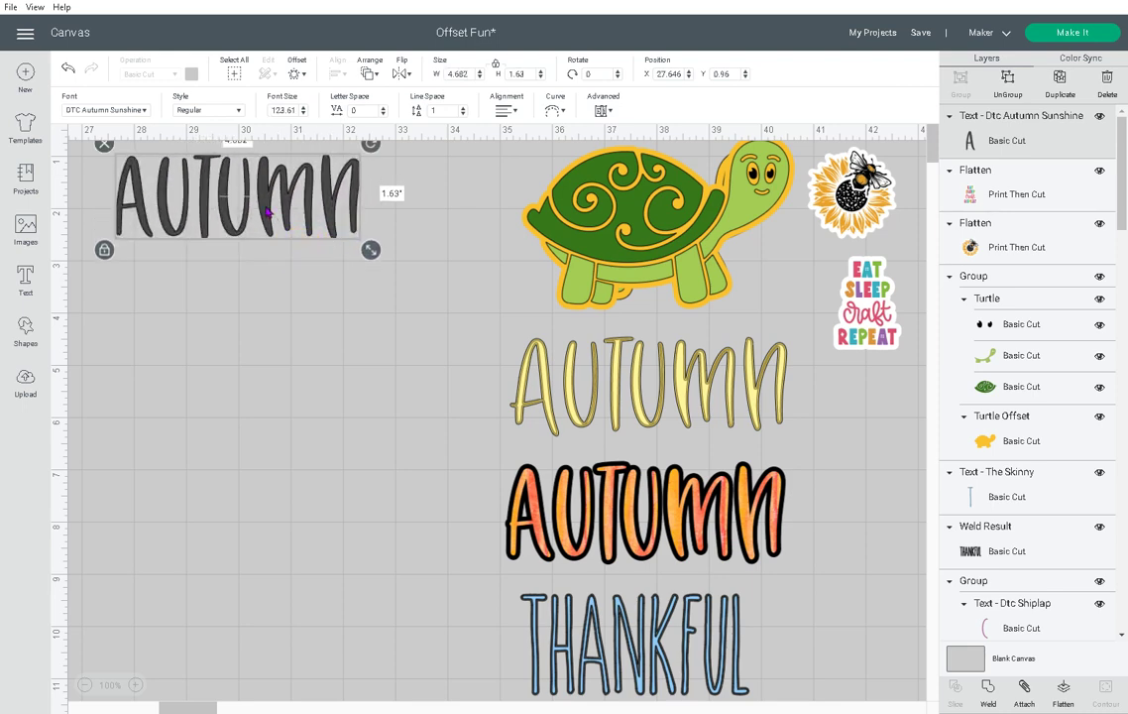
pyautogui.moveTo(263, 206); pyautogui.dragTo(295, 347)
pyautogui.moveTo(400, 391); pyautogui.dragTo(411, 397)
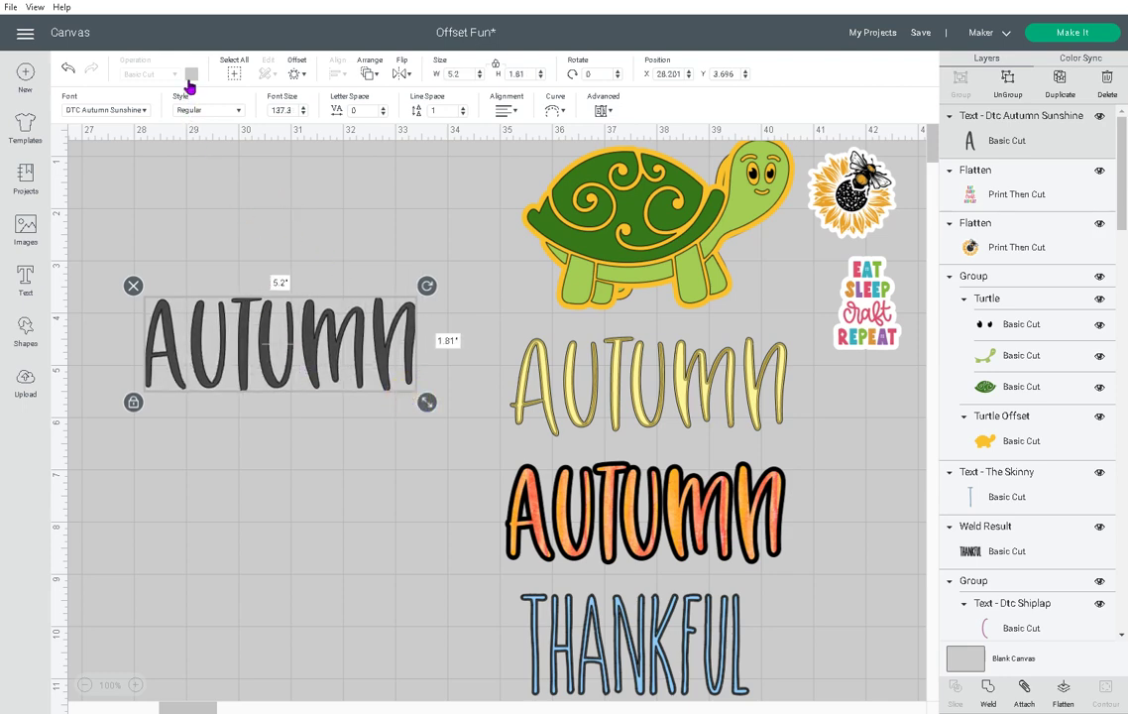
# Change the material color of the new AUTUMN text to orange.
pyautogui.click(970, 132)
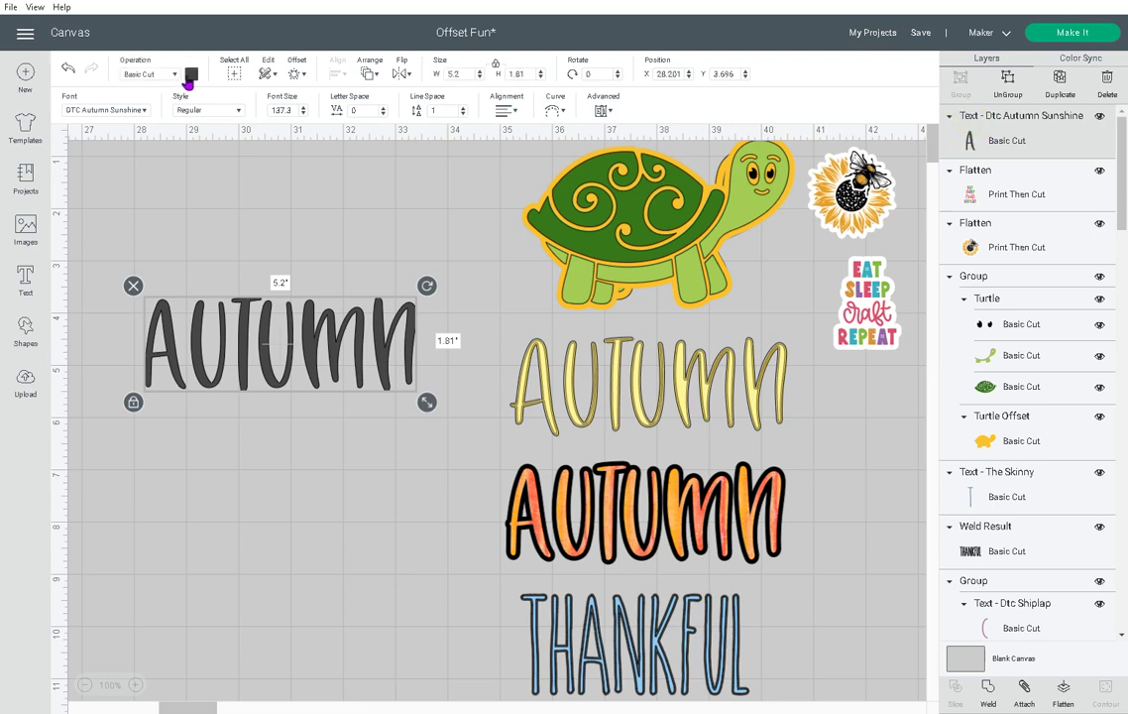
pyautogui.click(190, 74)
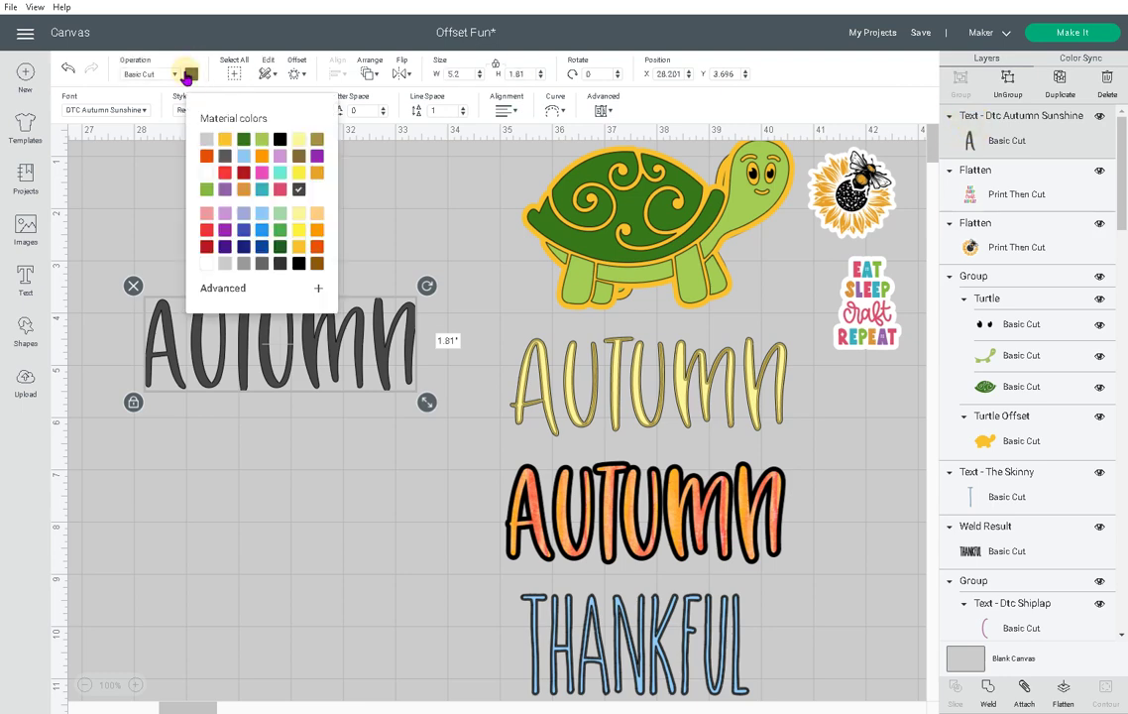
pyautogui.click(259, 156)
pyautogui.click(239, 449)
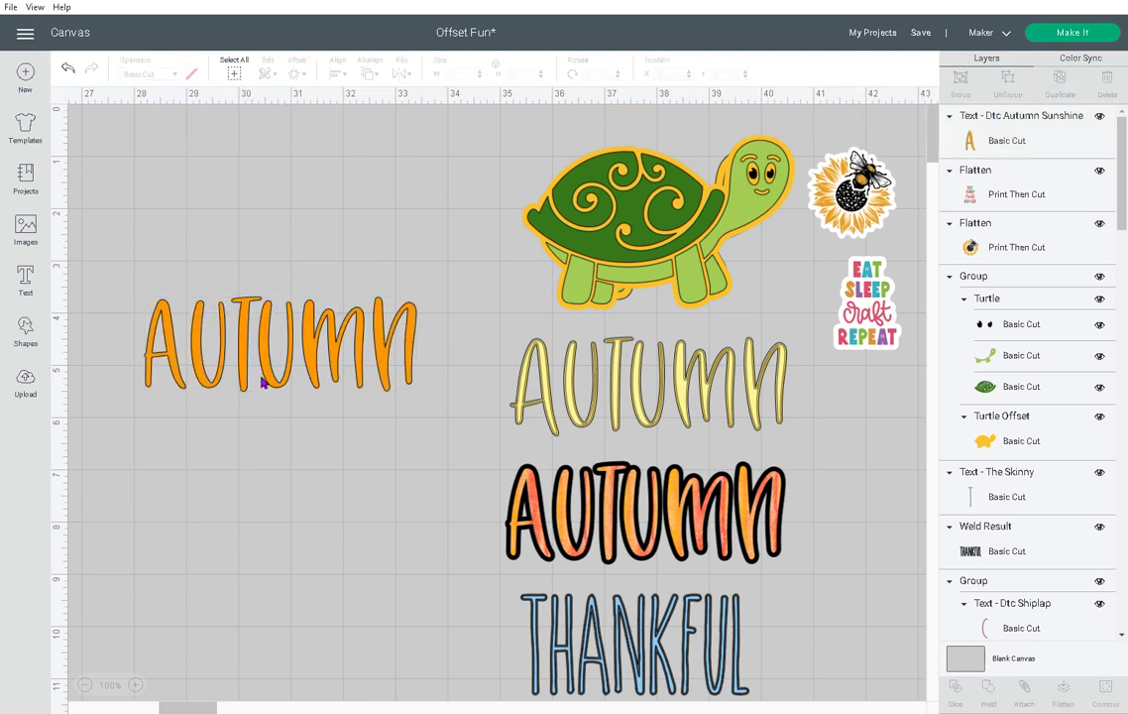
# Try outward offset distances of 0.125 and 0.097 in, and apply a slightly adjusted, rounded and welded offset to the orange AUTUMN text.
pyautogui.click(238, 337)
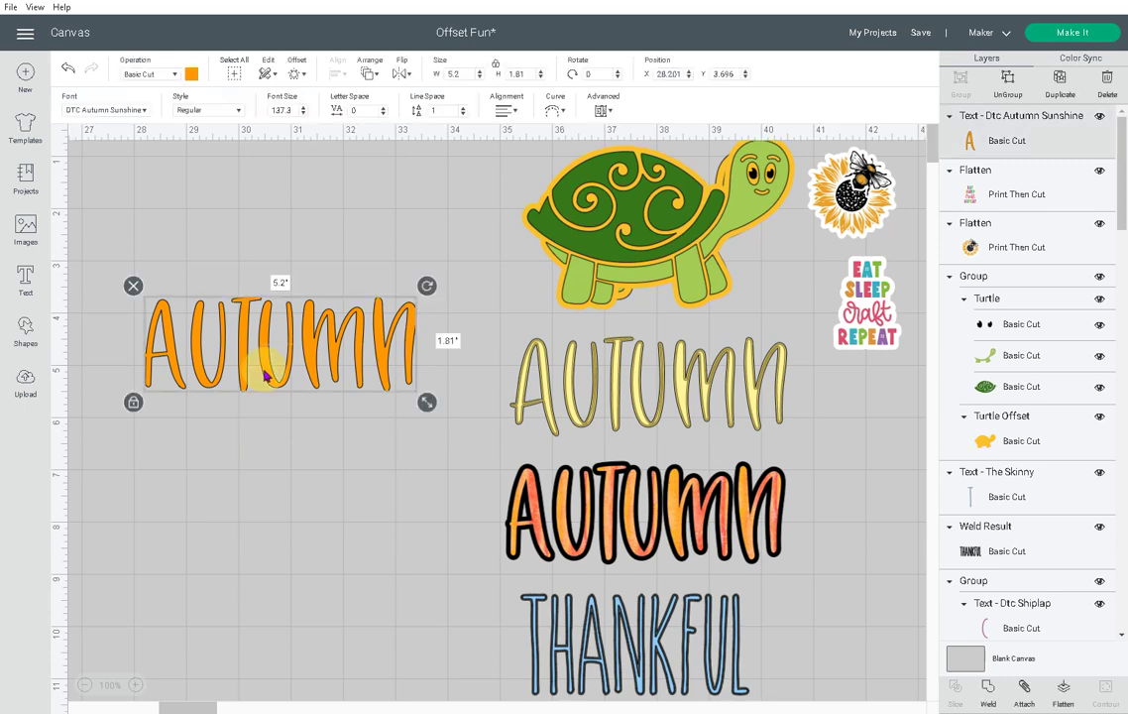
pyautogui.click(296, 77)
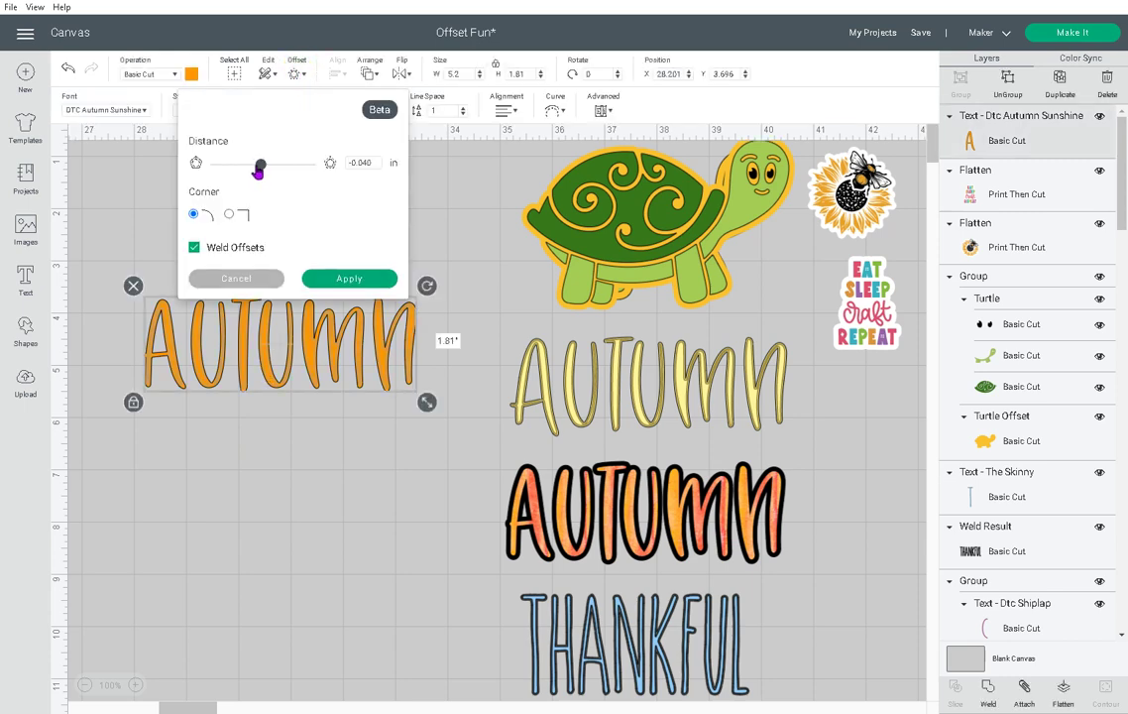
pyautogui.moveTo(259, 168); pyautogui.dragTo(268, 170)
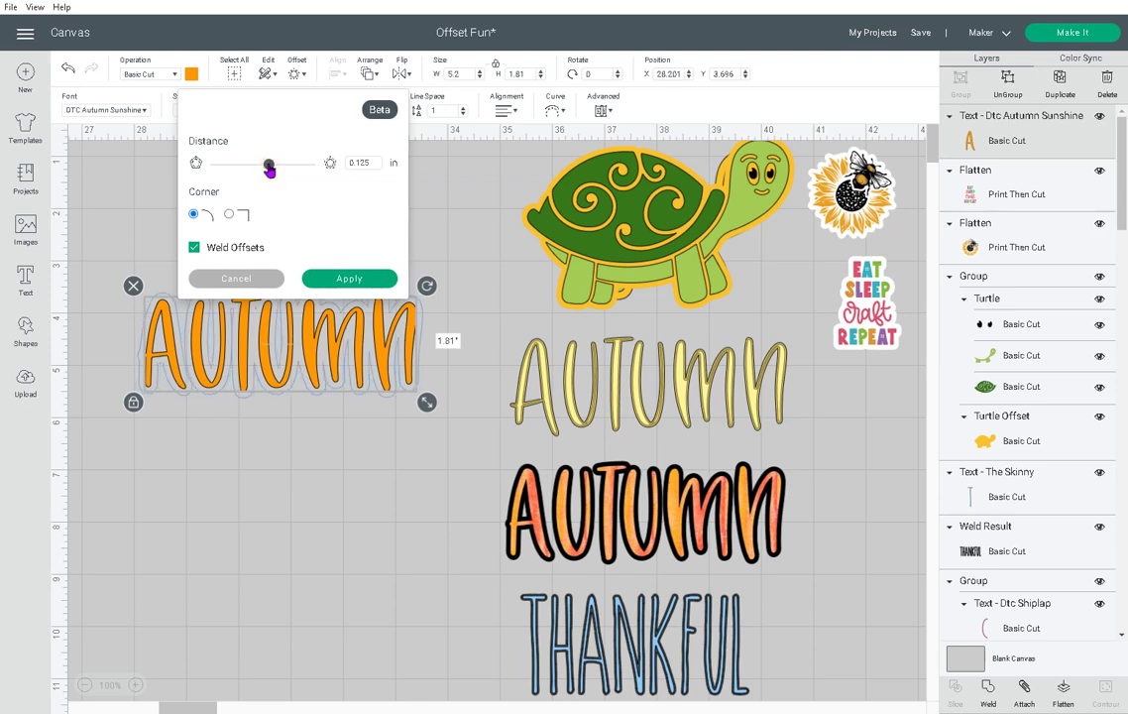
pyautogui.moveTo(269, 171); pyautogui.dragTo(267, 171)
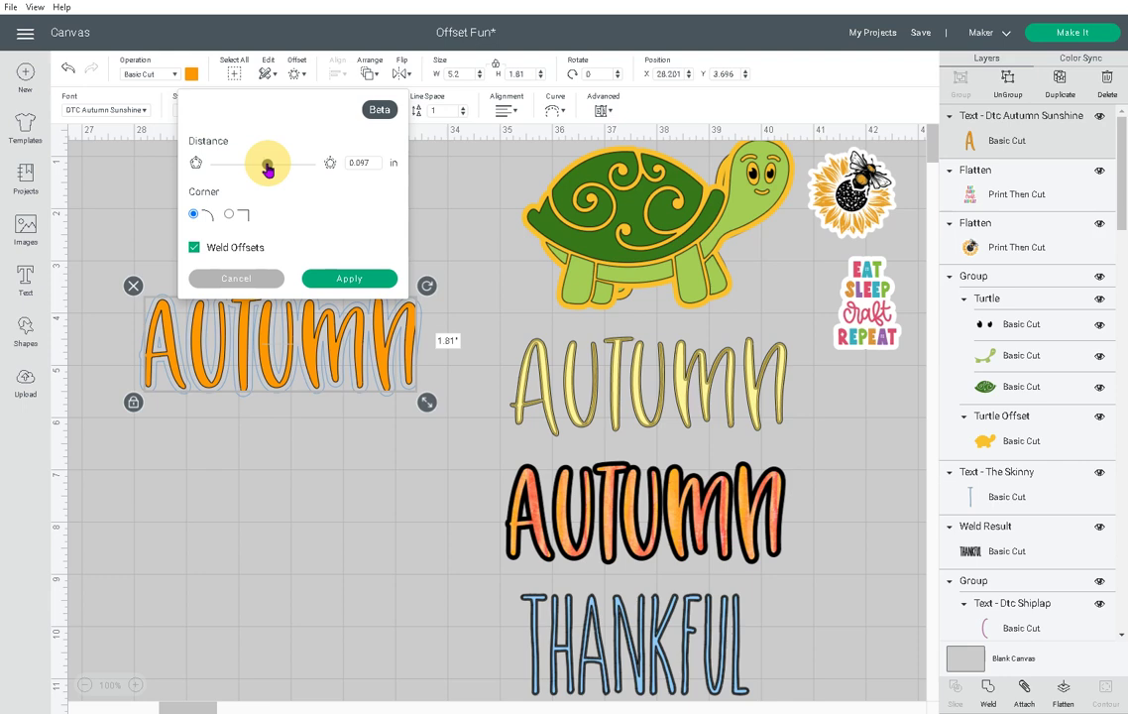
pyautogui.moveTo(267, 171); pyautogui.dragTo(267, 170)
pyautogui.click(343, 279)
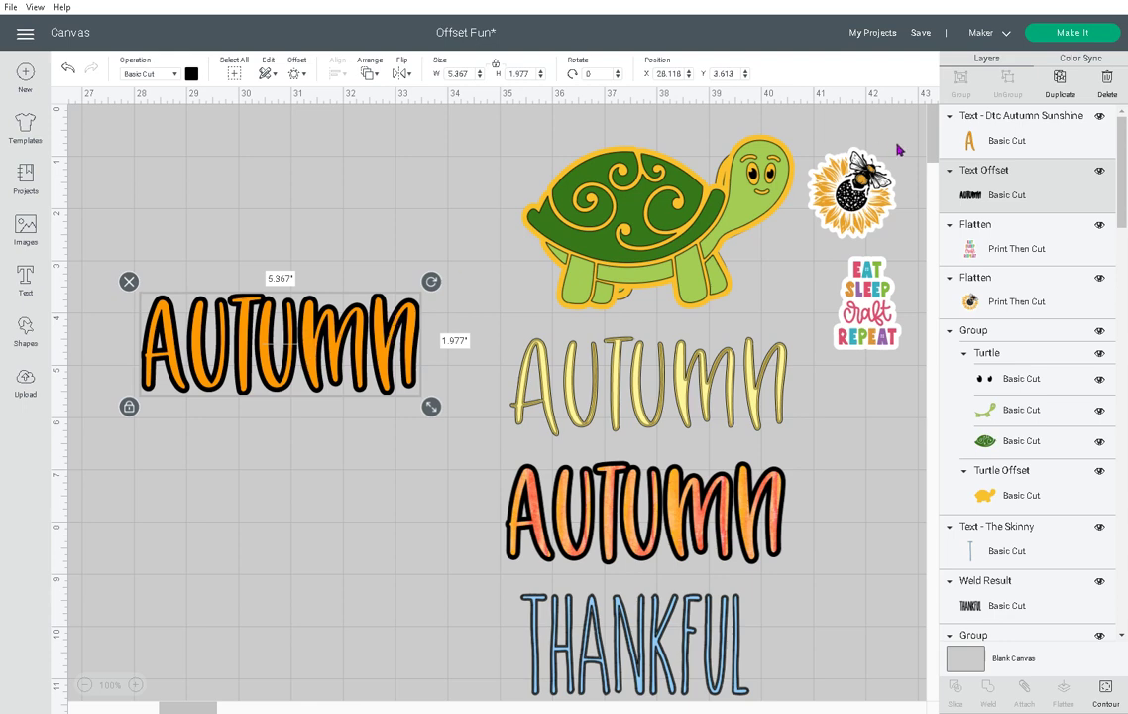
# Set the operation of the orange AUTUMN text to standard Print Then Cut.
pyautogui.click(979, 137)
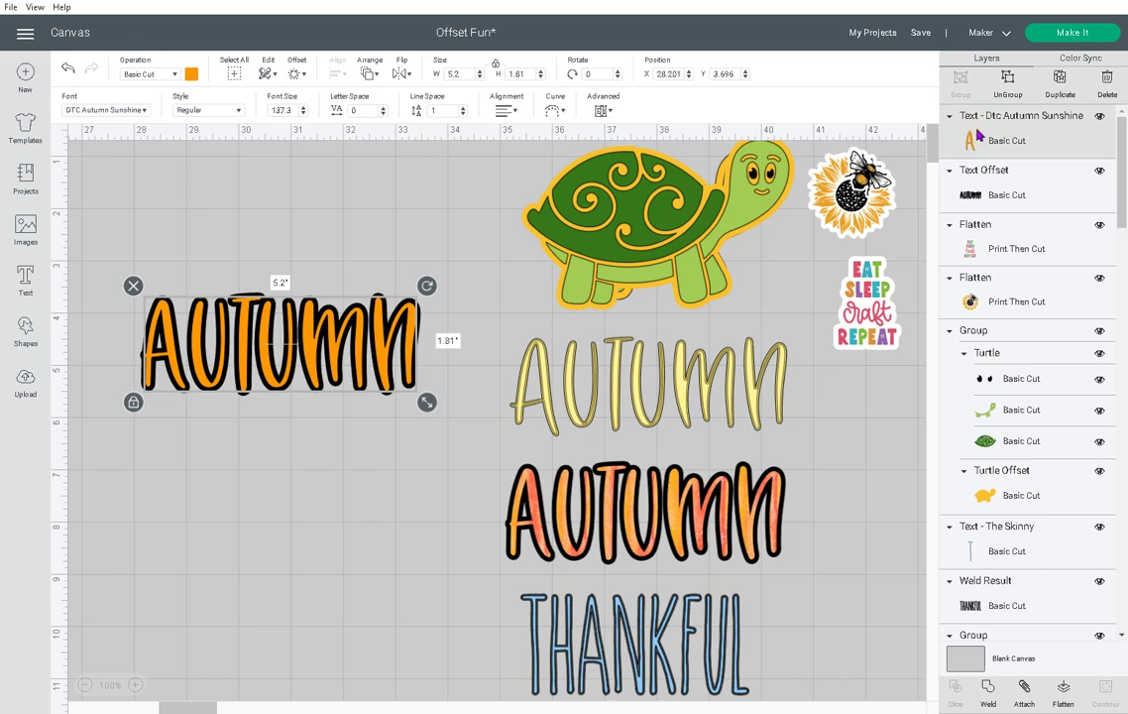
pyautogui.click(173, 75)
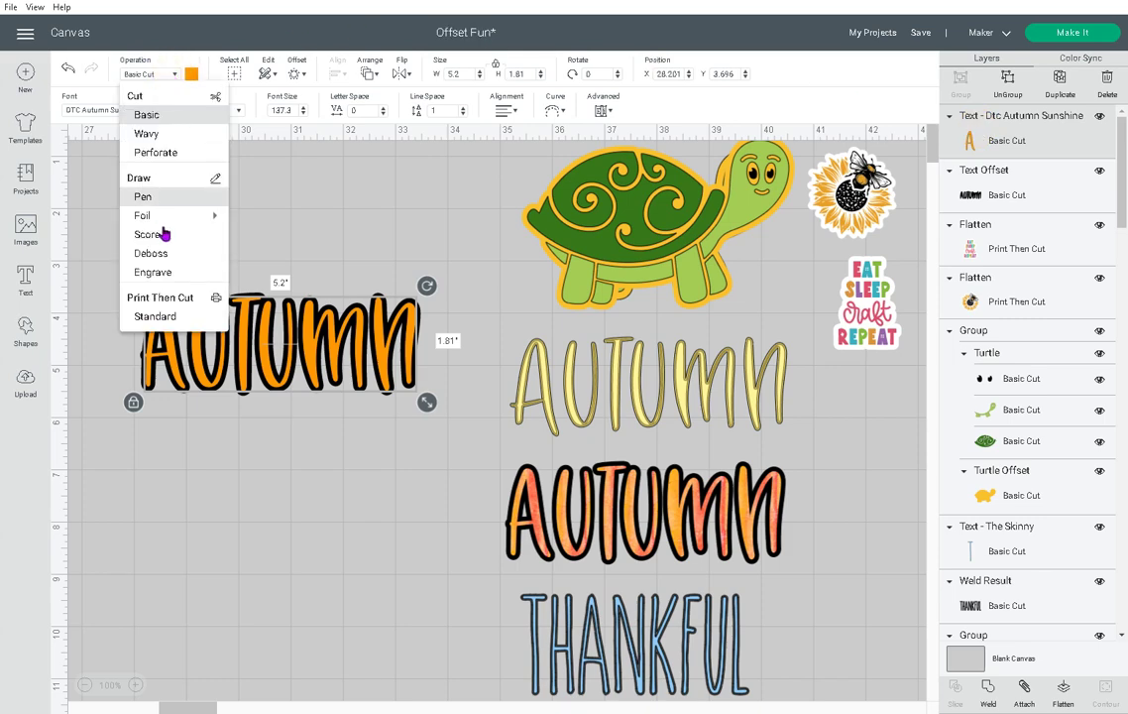
pyautogui.click(157, 316)
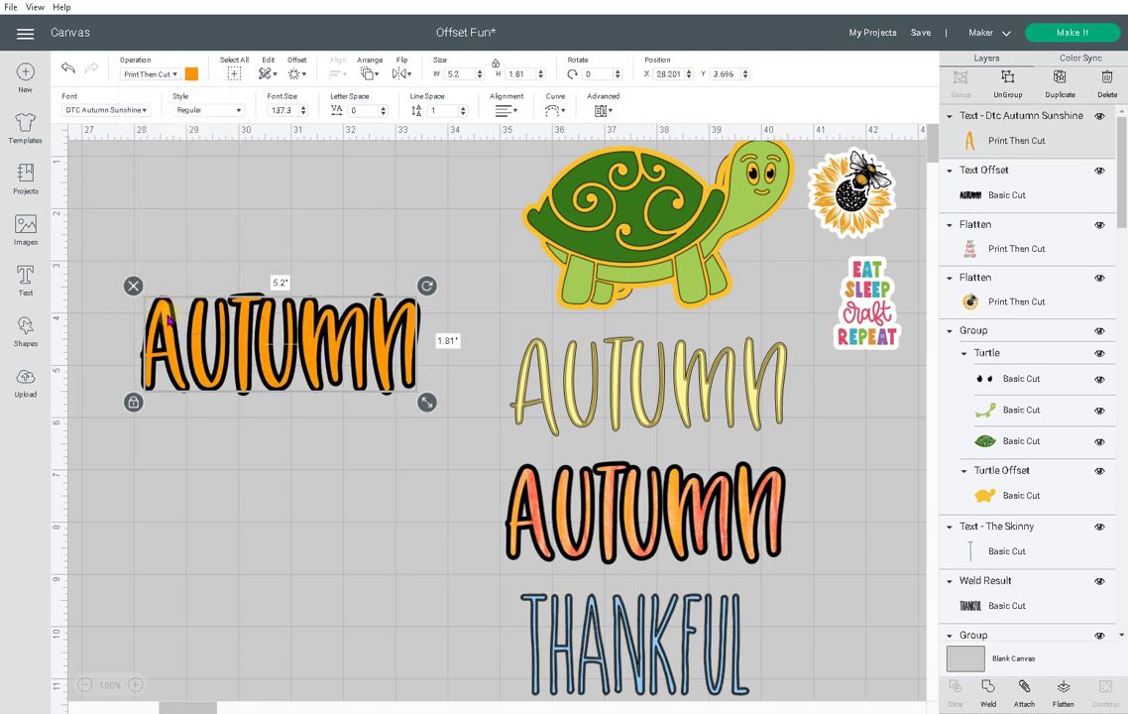
# Fill the AUTUMN text with the orange and coral watercolor print pattern, narrowing the patterns to the orange color group.
pyautogui.click(191, 75)
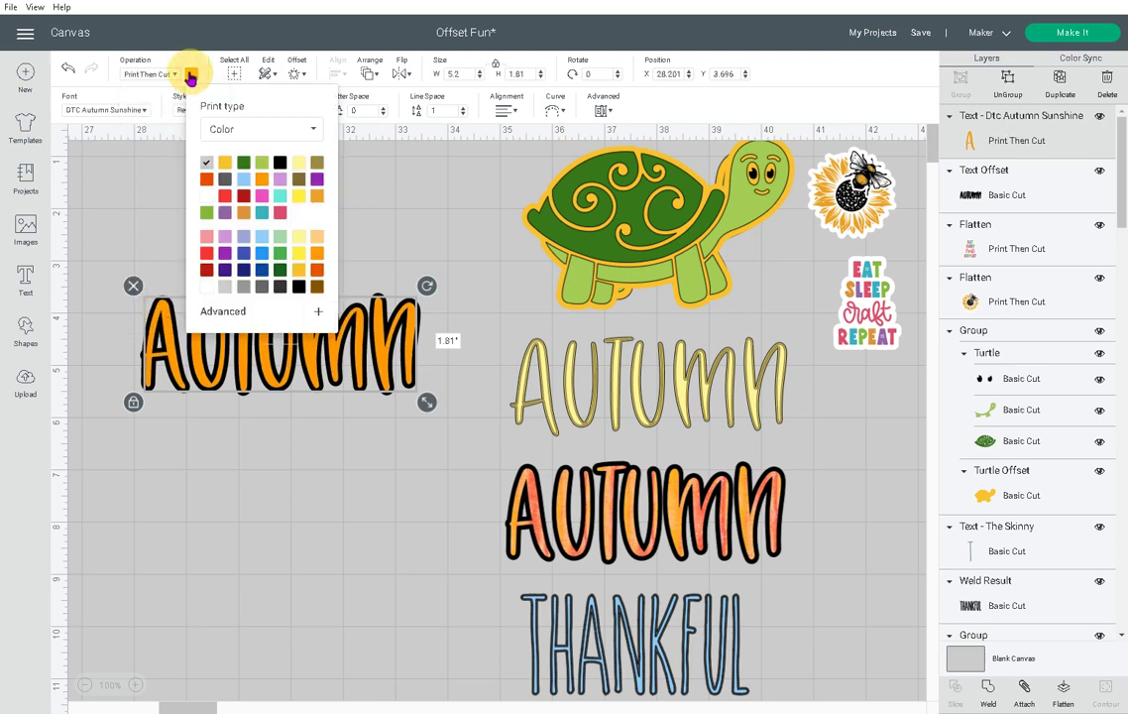
pyautogui.click(208, 131)
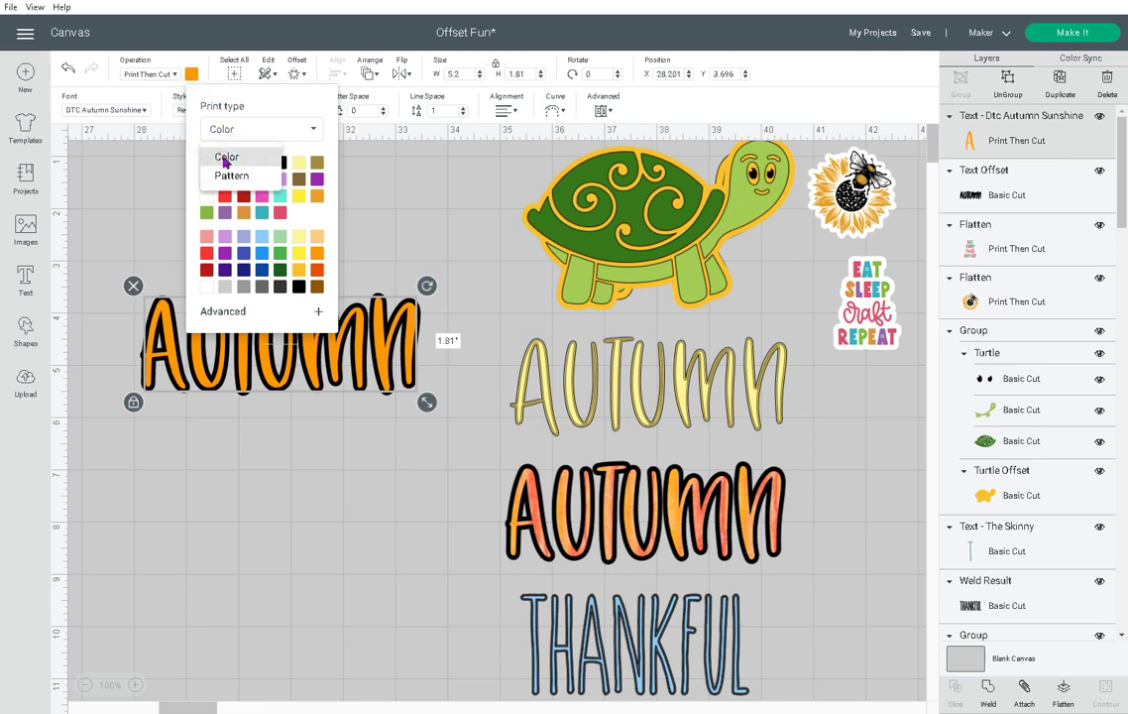
pyautogui.click(224, 179)
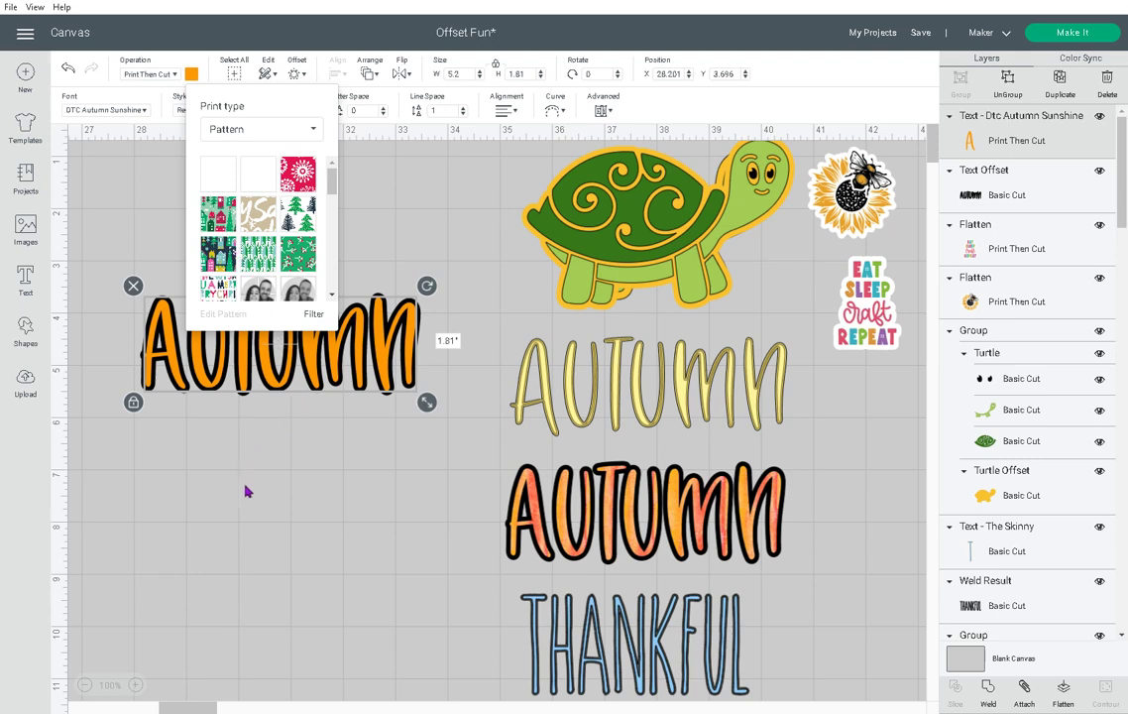
pyautogui.click(309, 315)
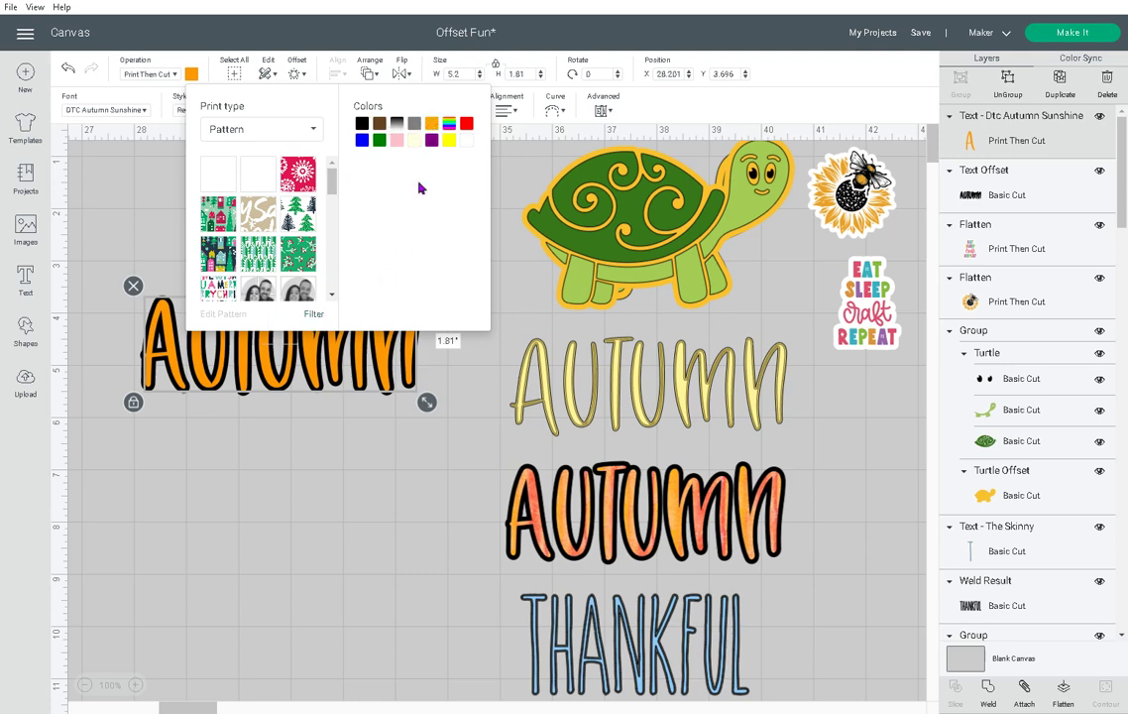
pyautogui.click(431, 123)
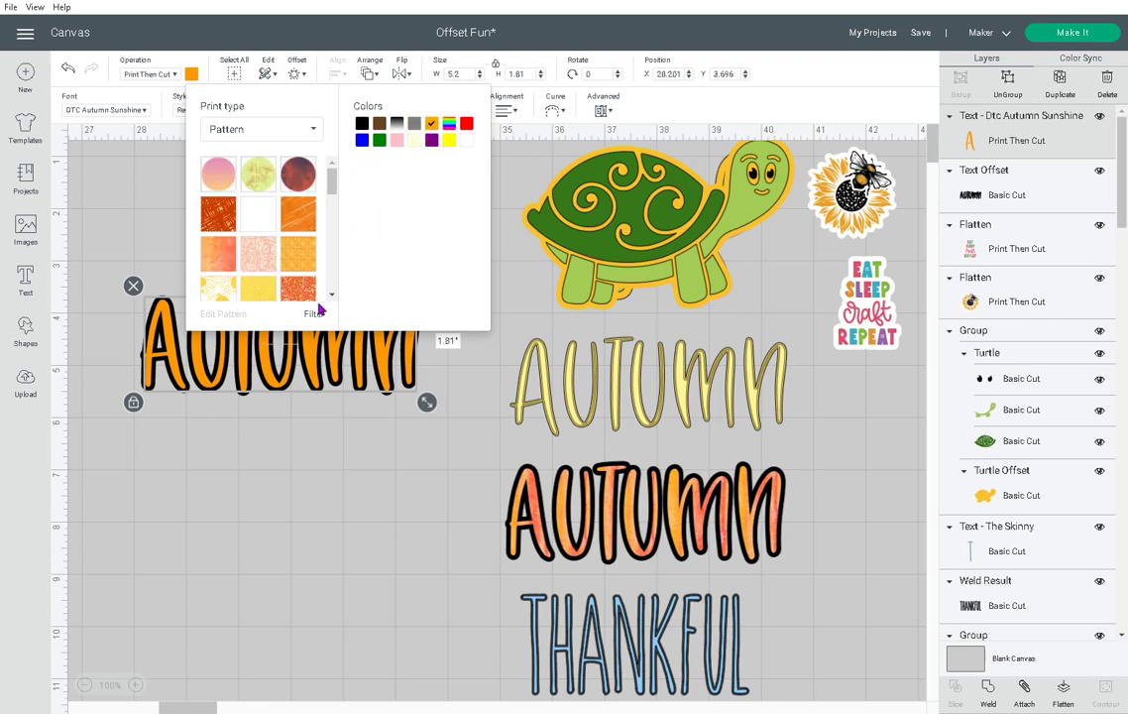
pyautogui.click(218, 255)
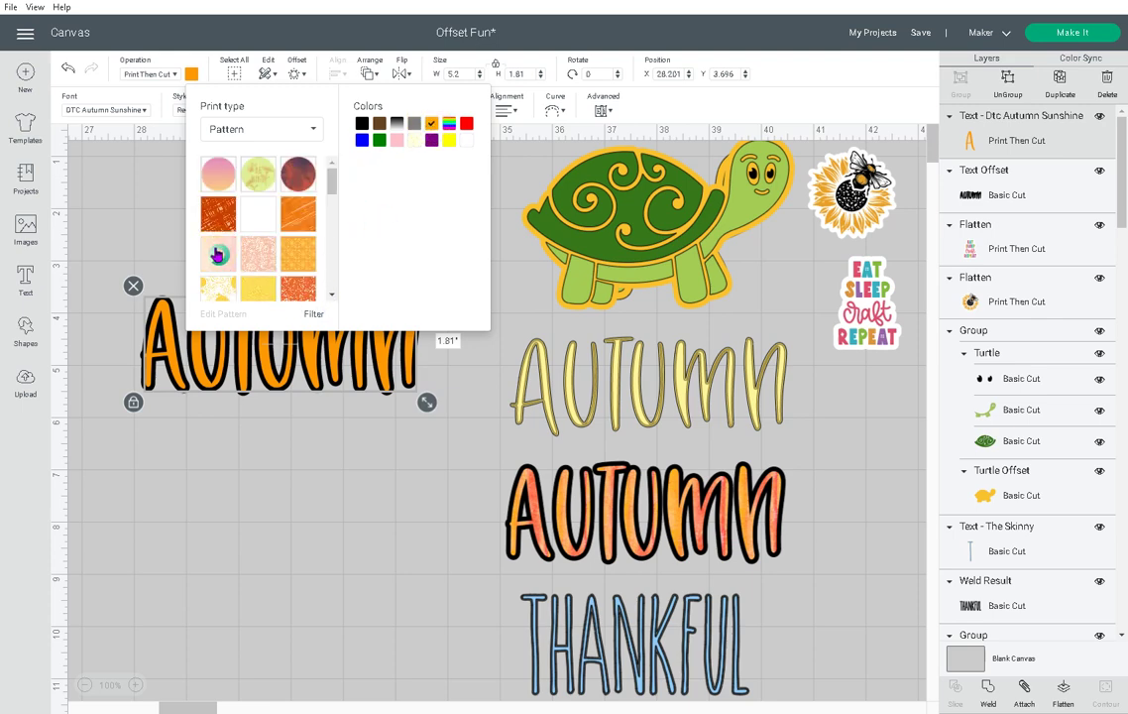
pyautogui.click(228, 466)
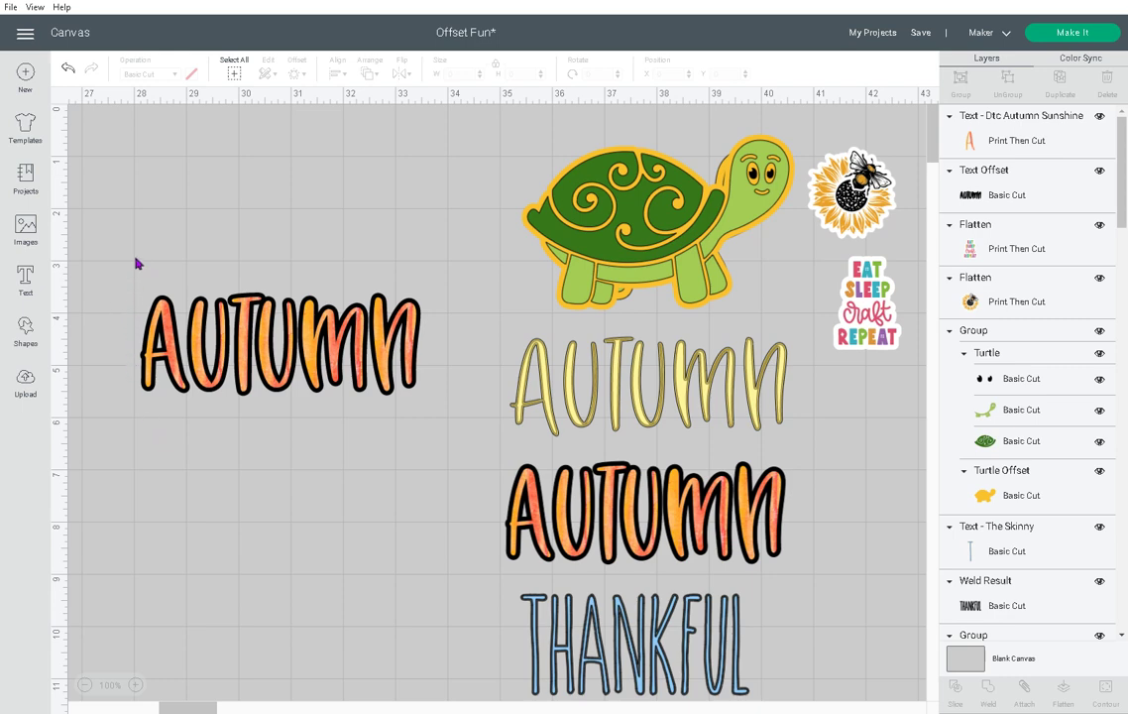
# Separate the patterned AUTUMN text from its black offset by moving it below, and place it back over the offset.
pyautogui.moveTo(136, 263); pyautogui.dragTo(454, 440)
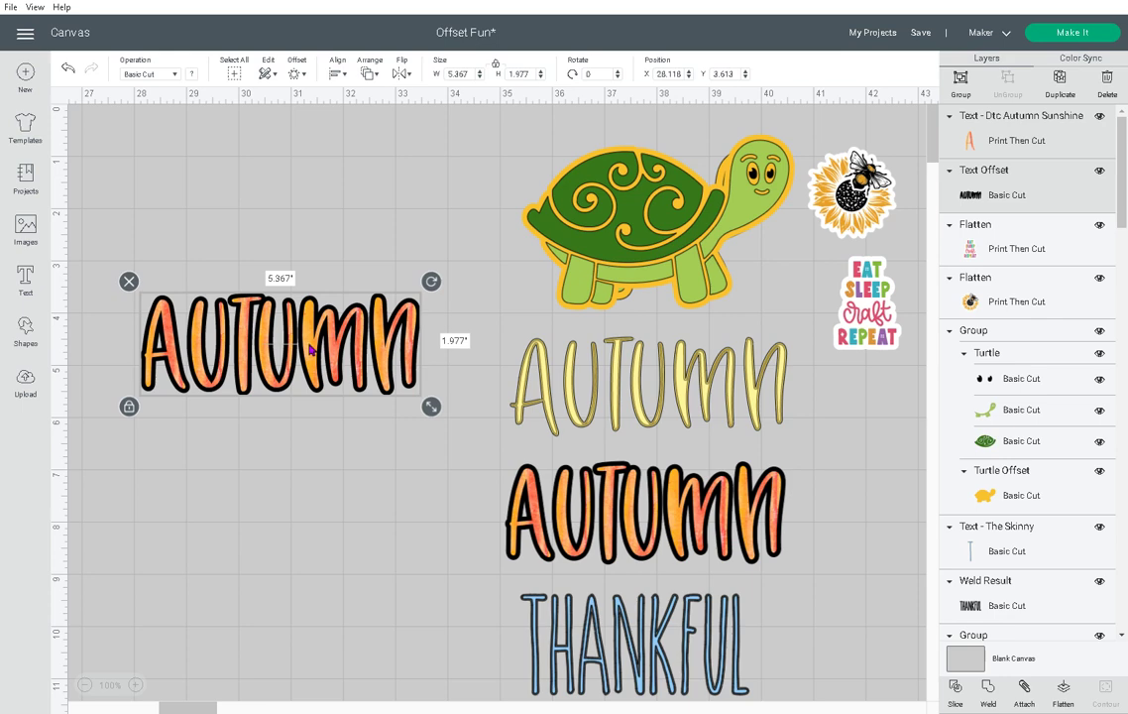
pyautogui.click(993, 142)
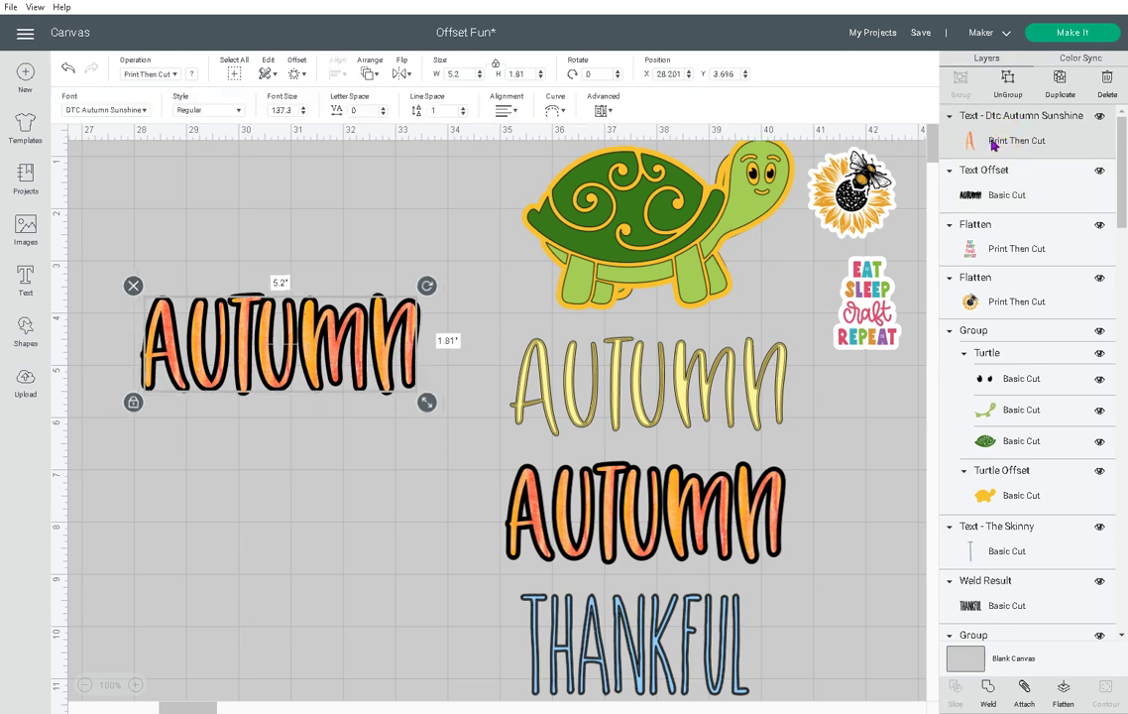
pyautogui.moveTo(318, 350); pyautogui.dragTo(338, 489)
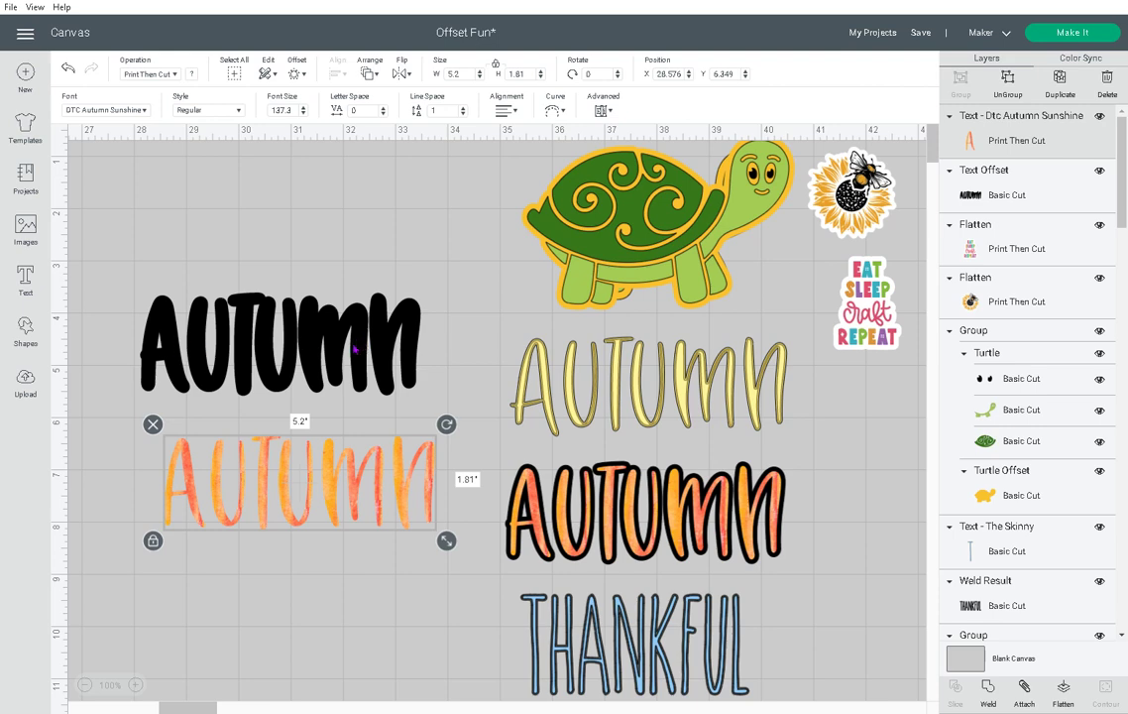
pyautogui.moveTo(329, 493); pyautogui.dragTo(328, 495)
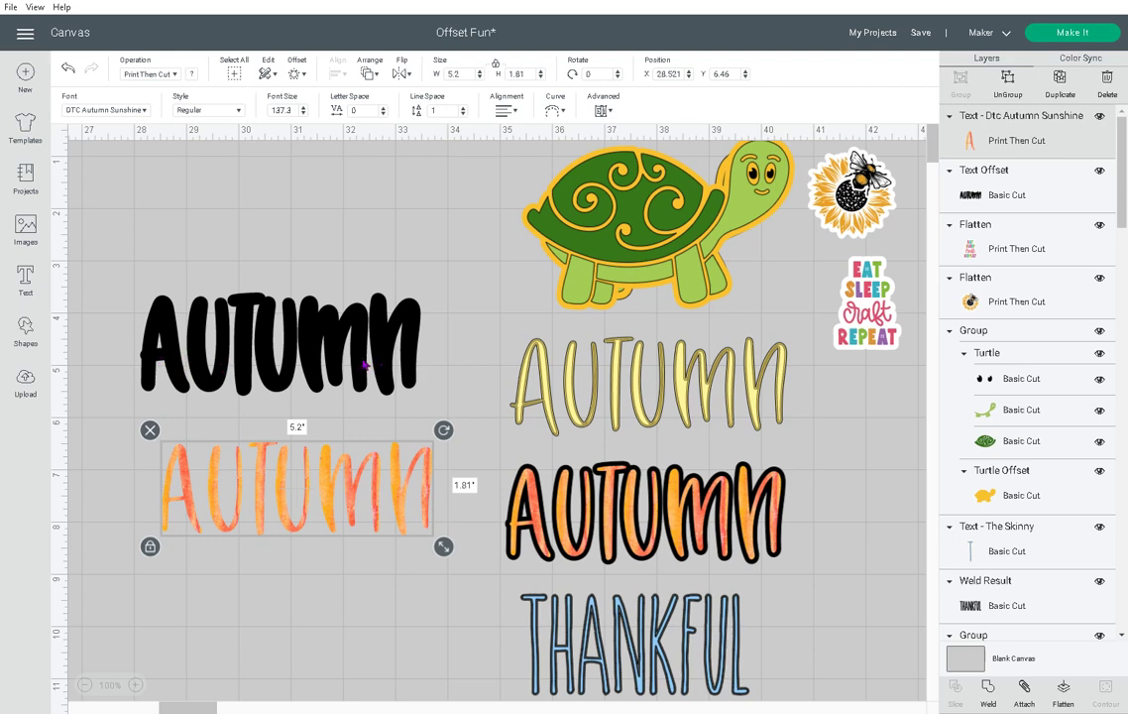
pyautogui.moveTo(330, 484); pyautogui.dragTo(313, 346)
pyautogui.click(322, 505)
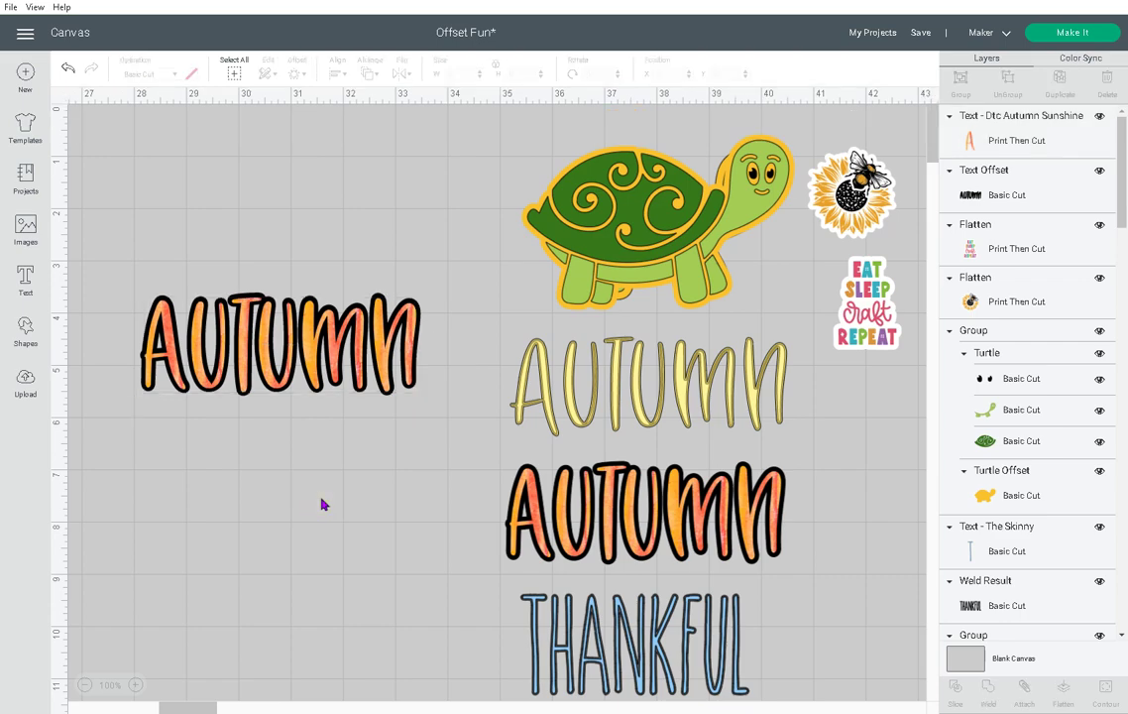
# Delete the new patterned AUTUMN text together with its black offset.
pyautogui.moveTo(134, 250); pyautogui.dragTo(446, 323)
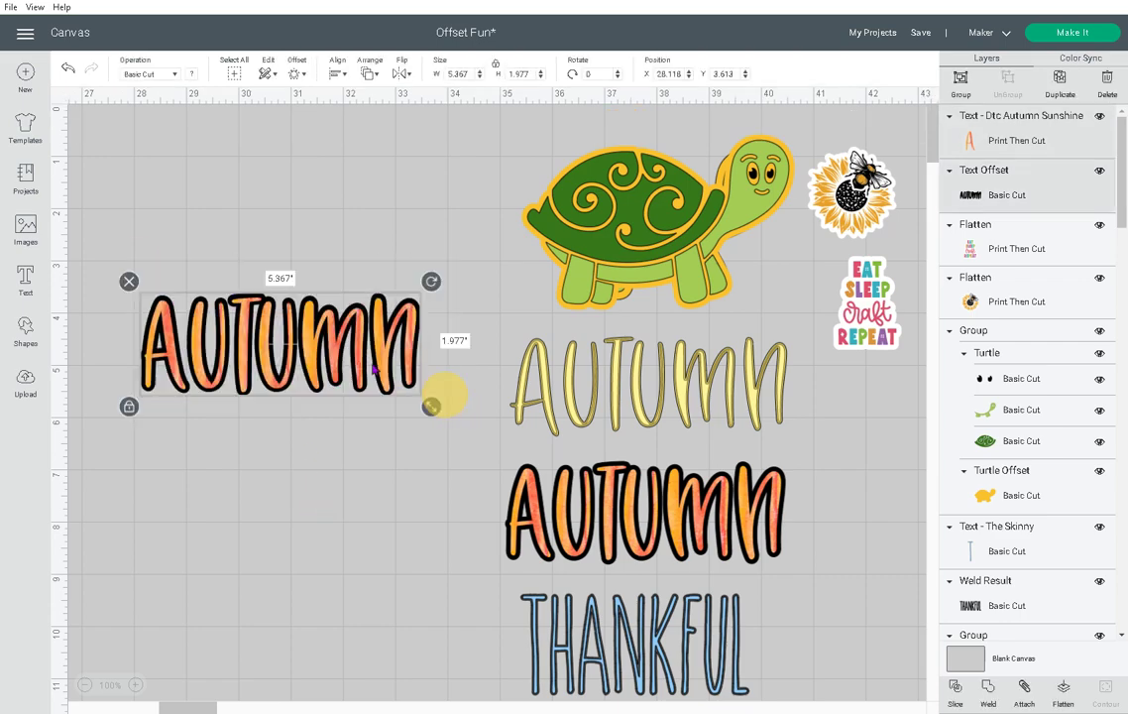
pyautogui.click(129, 282)
# Start a new text object beside the THANKFUL samples, search the fonts for "skinny" and choose The Skinny.
pyautogui.scroll(-5, 320, 448)
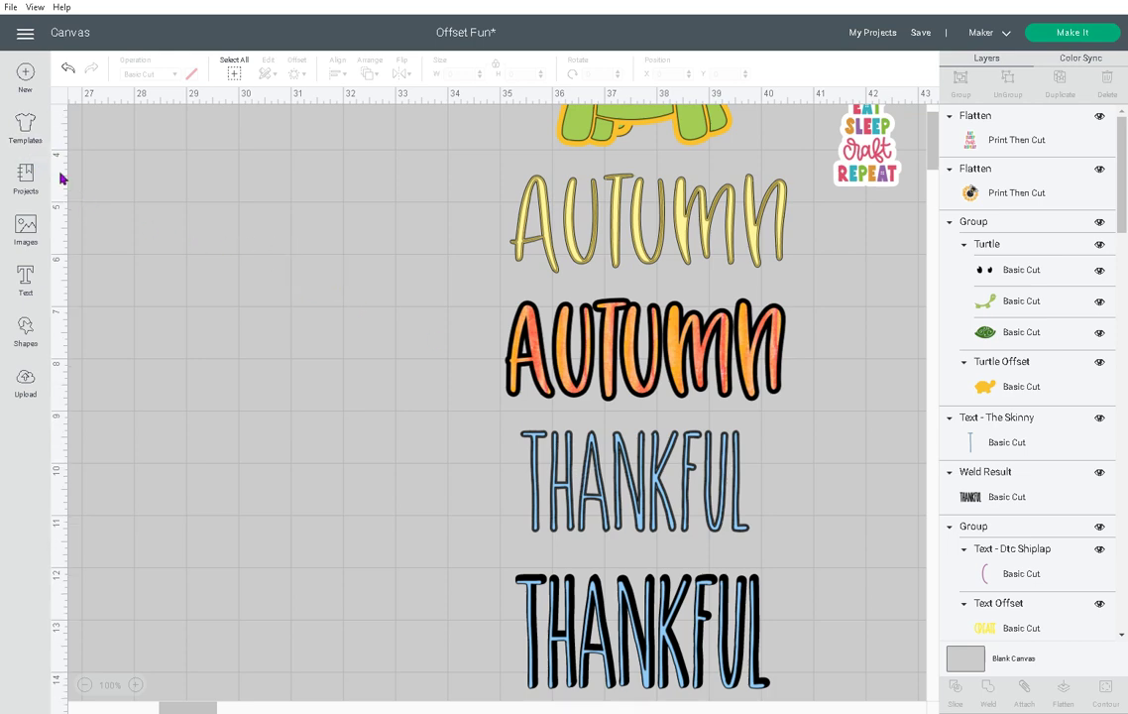
pyautogui.click(25, 275)
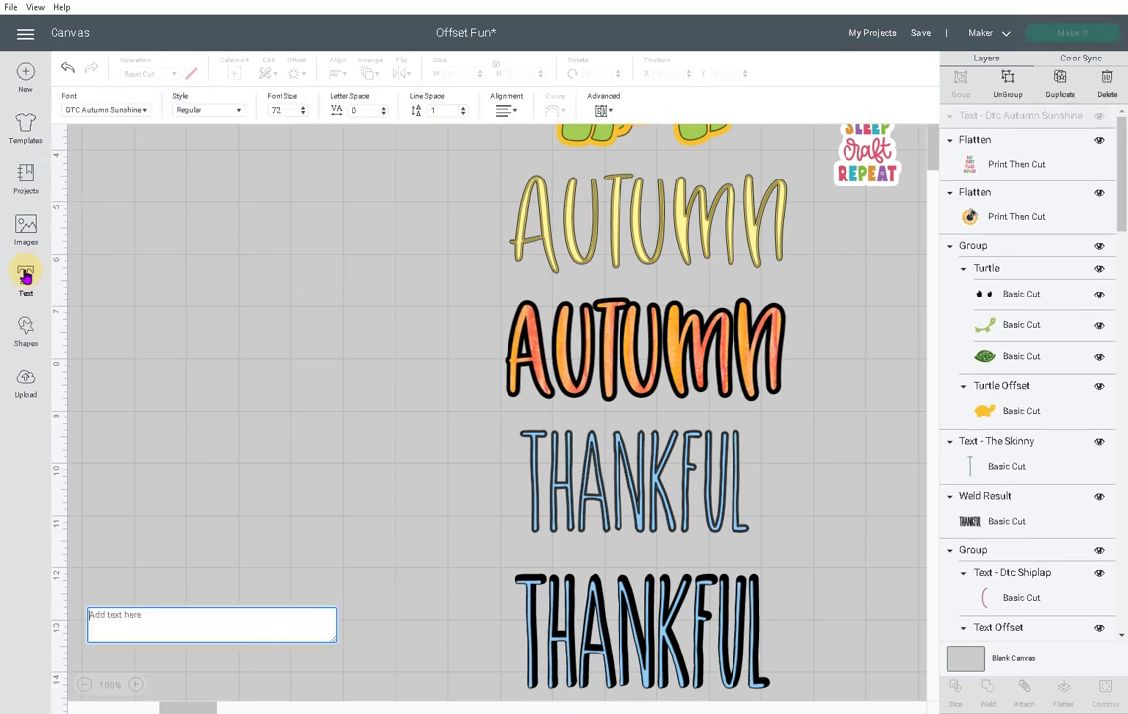
pyautogui.click(139, 110)
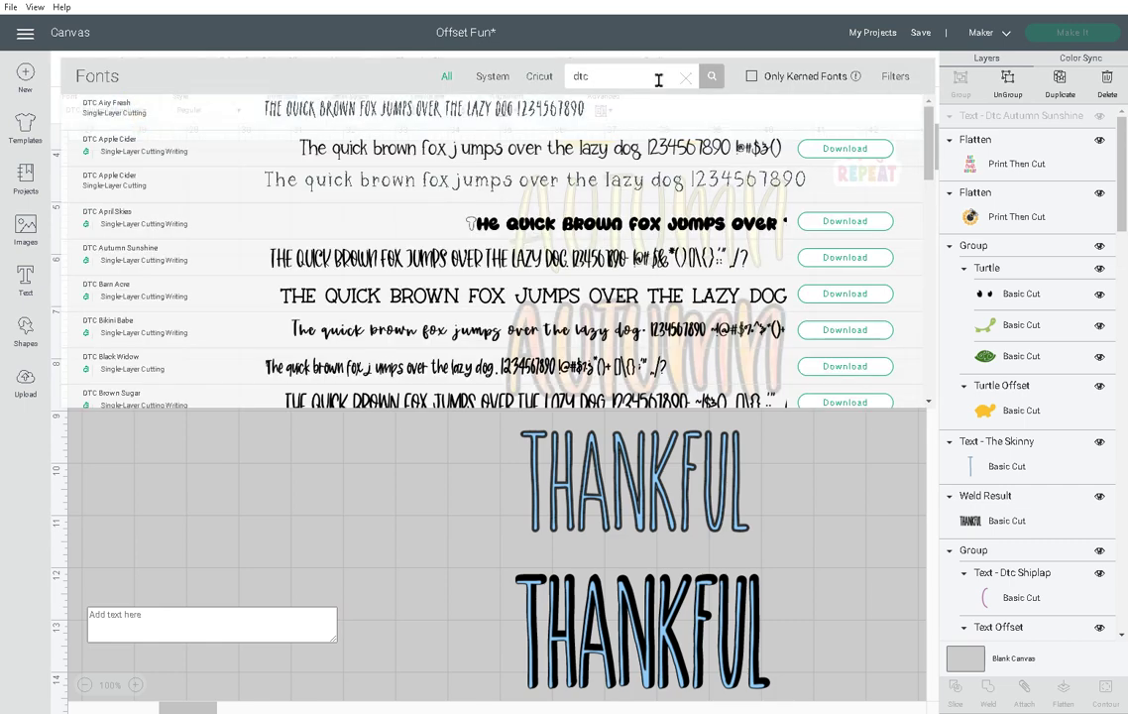
pyautogui.moveTo(660, 77); pyautogui.dragTo(517, 83)
pyautogui.write('skinny')
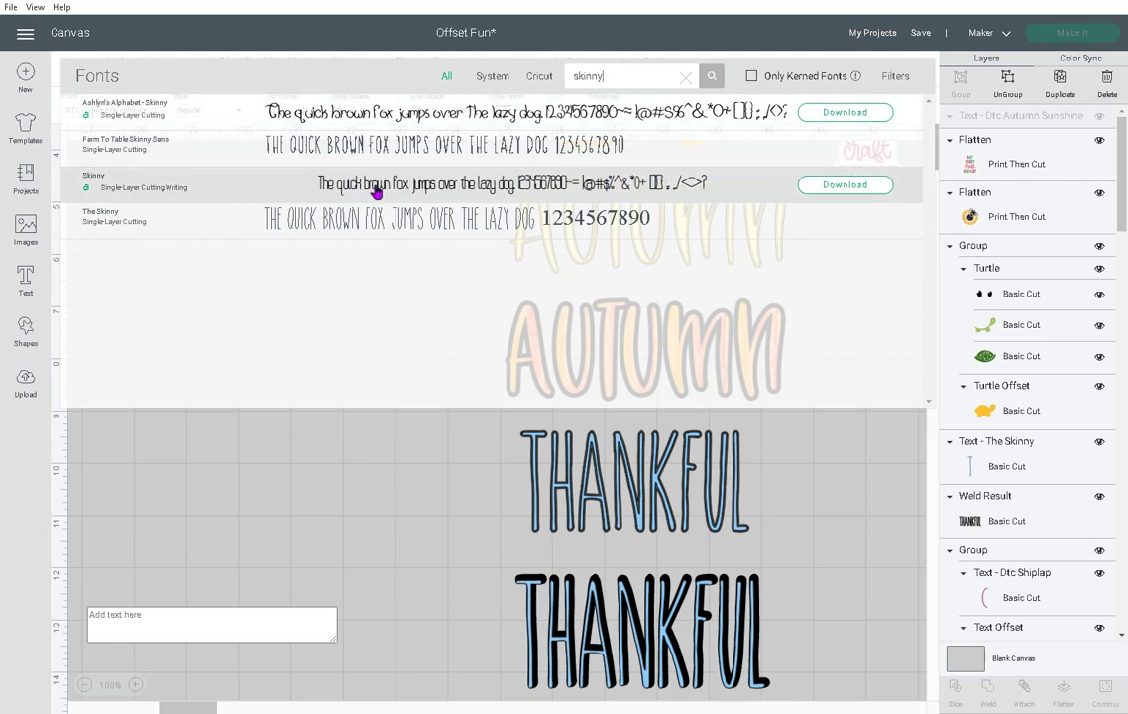
pyautogui.click(355, 219)
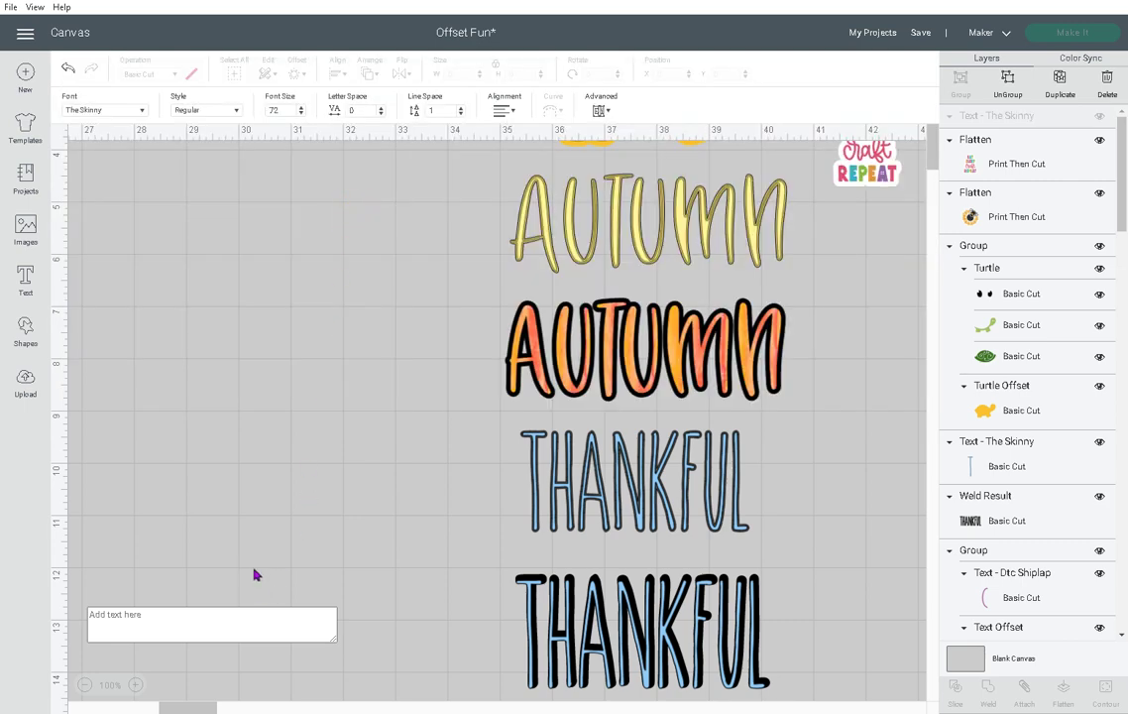
# Enter THANKFUL in the new text object, enlarge it to about 4.75 × 2.07 in and place it beside the samples.
pyautogui.click(150, 618)
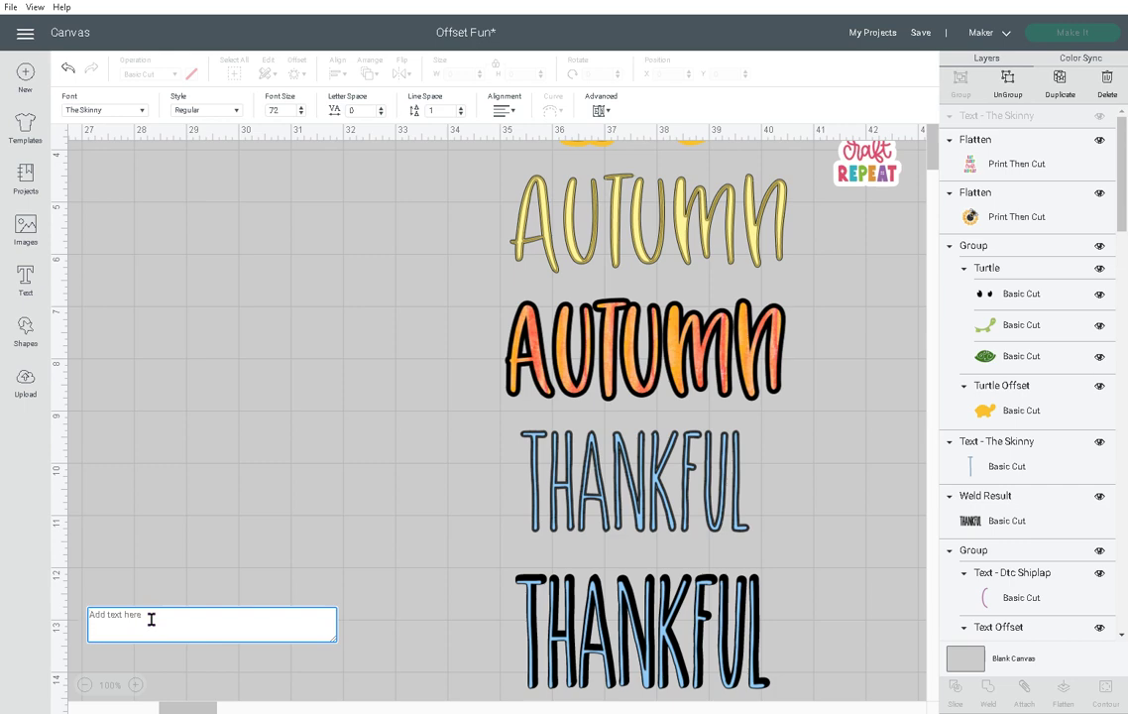
pyautogui.write('THANKFUL')
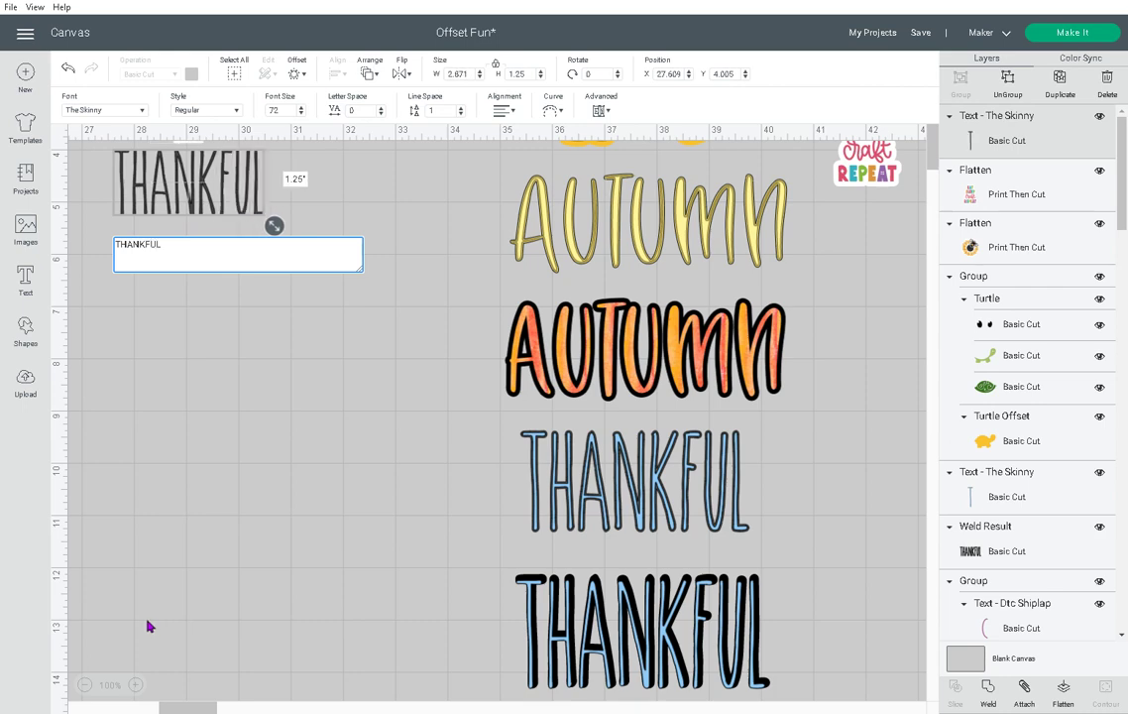
pyautogui.click(206, 337)
pyautogui.click(190, 180)
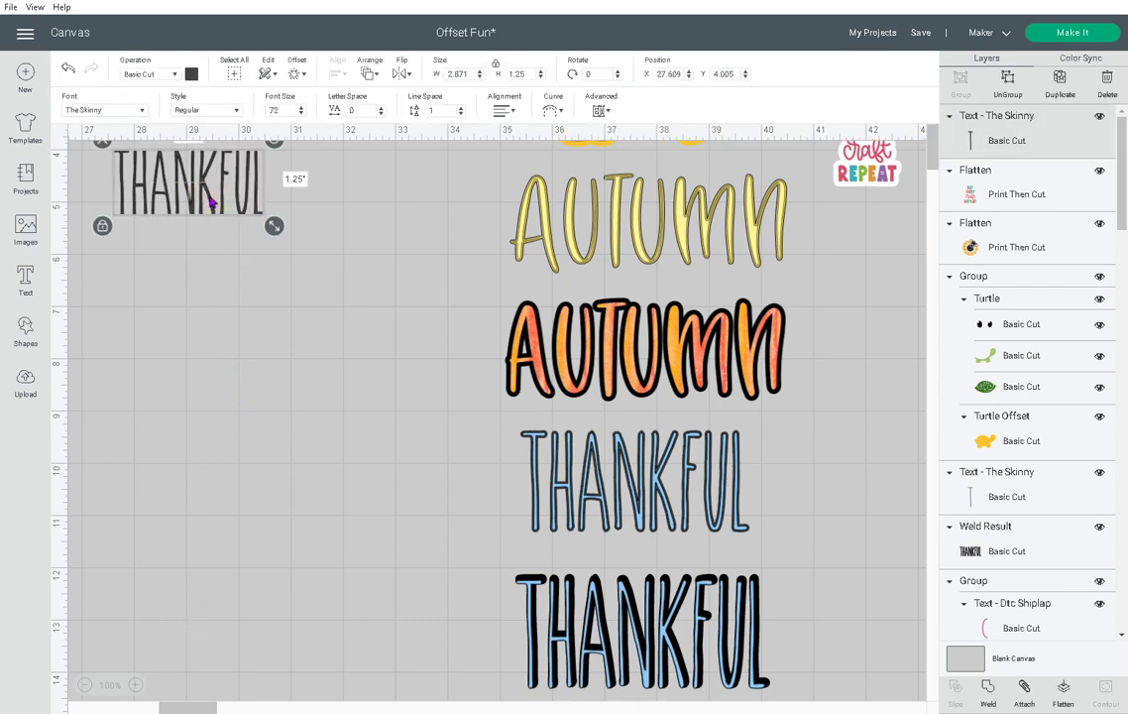
pyautogui.moveTo(210, 201); pyautogui.dragTo(246, 388)
pyautogui.moveTo(308, 415); pyautogui.dragTo(365, 461)
pyautogui.moveTo(296, 394); pyautogui.dragTo(289, 419)
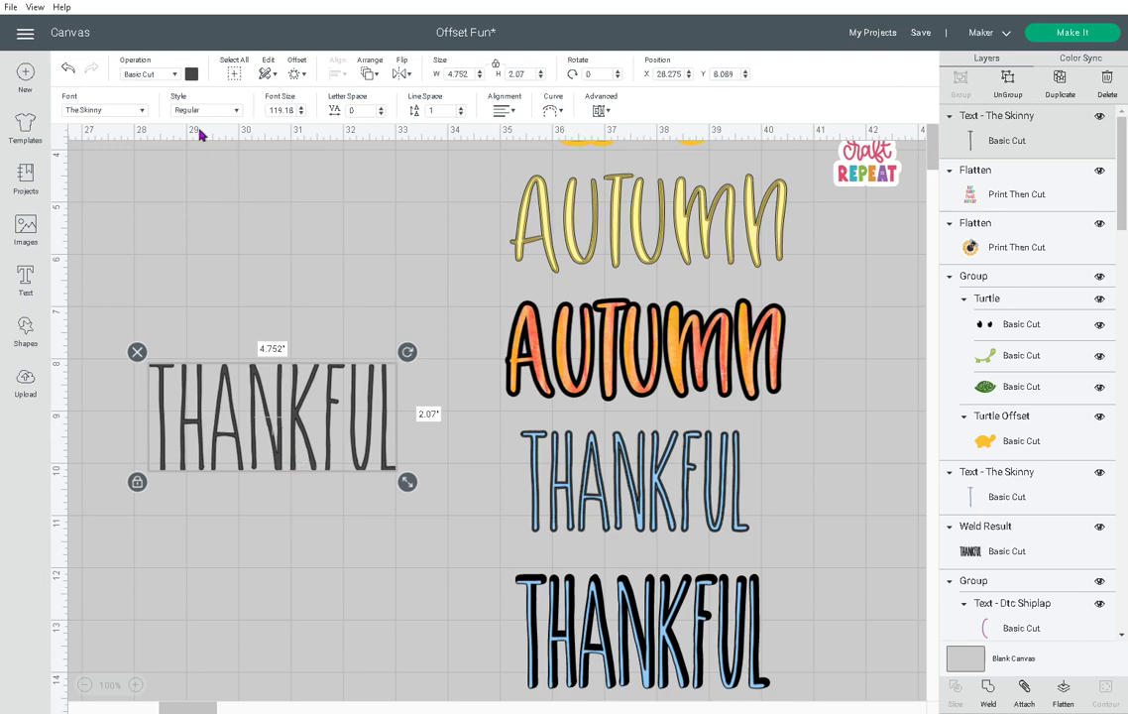
# Color the new THANKFUL text light blue and shift it slightly upward beside the samples.
pyautogui.click(192, 74)
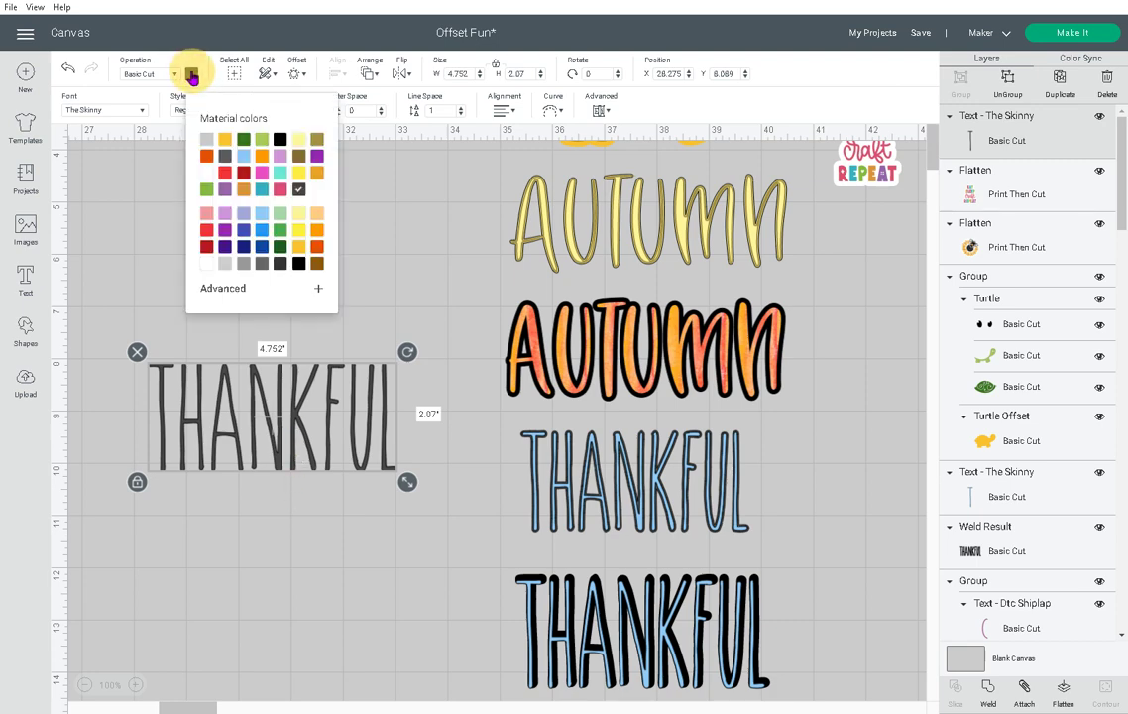
pyautogui.click(243, 156)
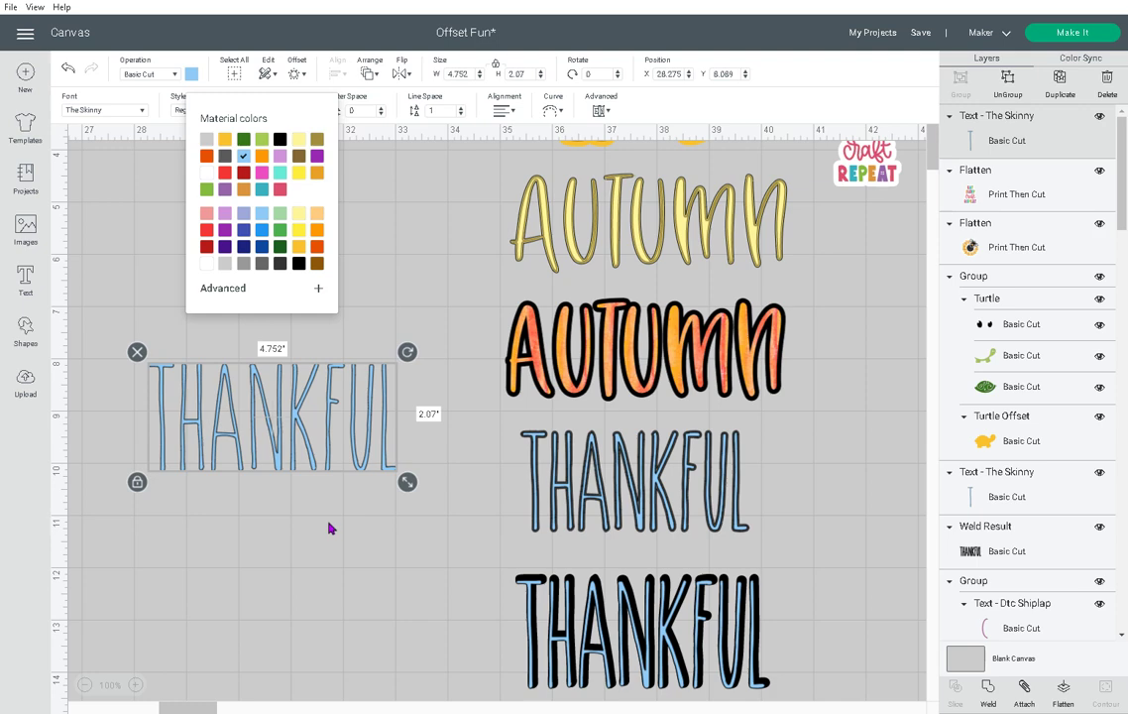
pyautogui.moveTo(294, 420); pyautogui.dragTo(292, 406)
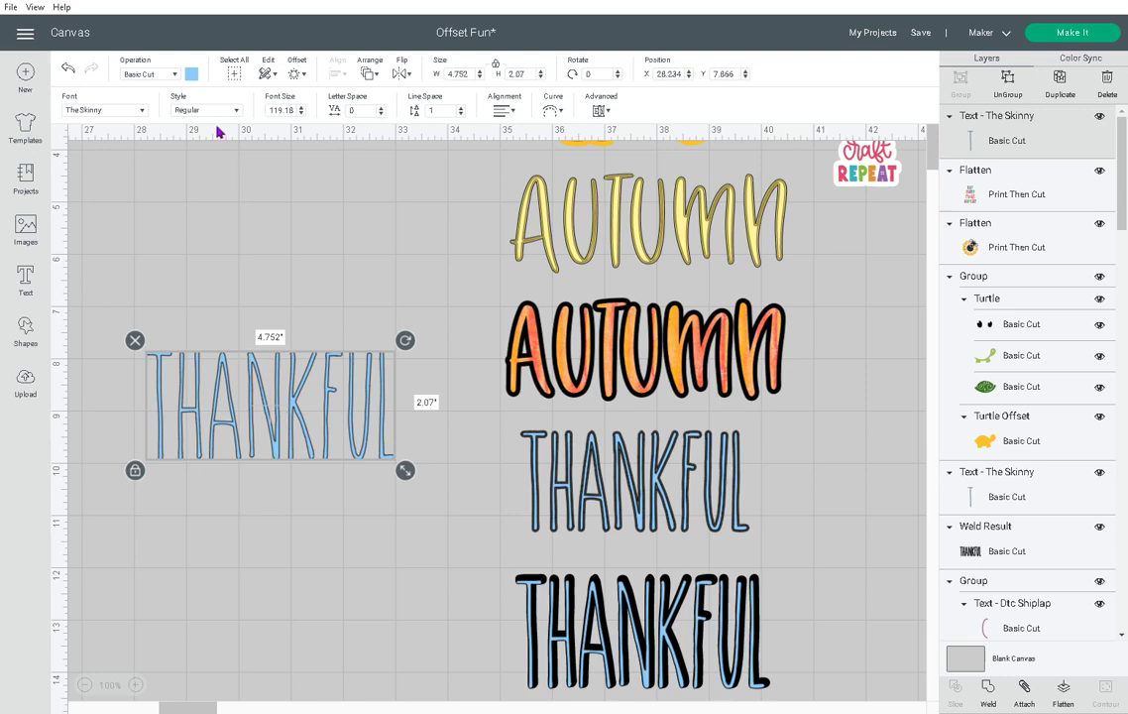
pyautogui.click(301, 77)
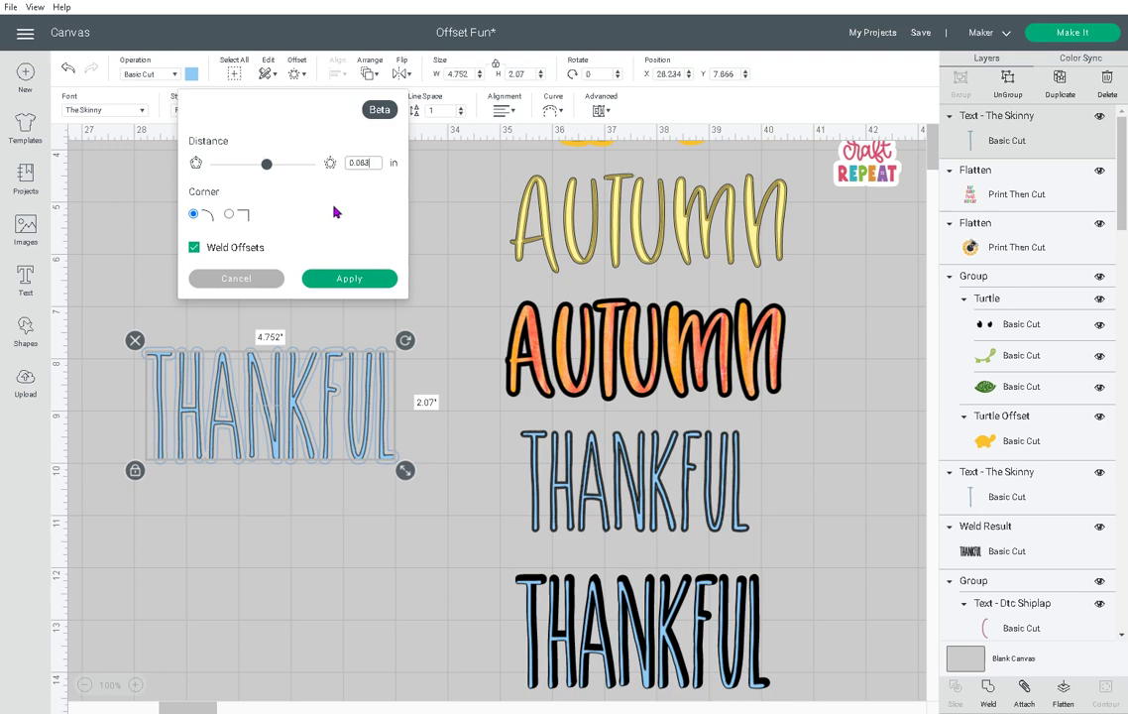
pyautogui.press('BackSpace')
pyautogui.write('30')
pyautogui.press('Return')
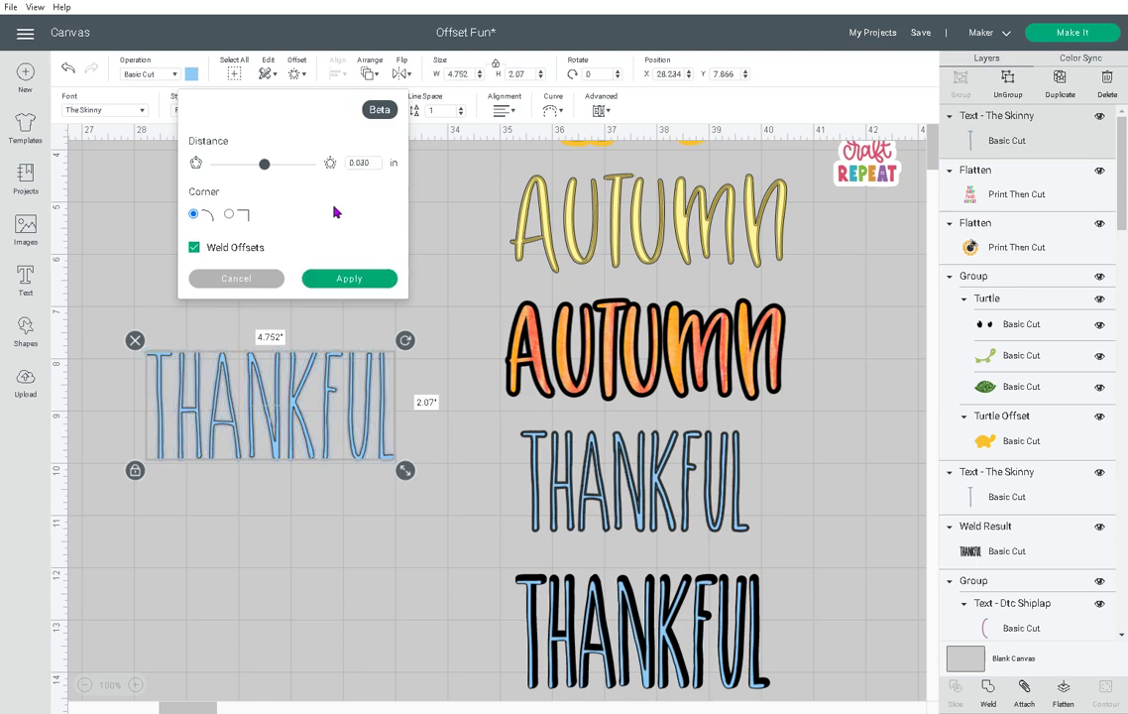
pyautogui.click(136, 685)
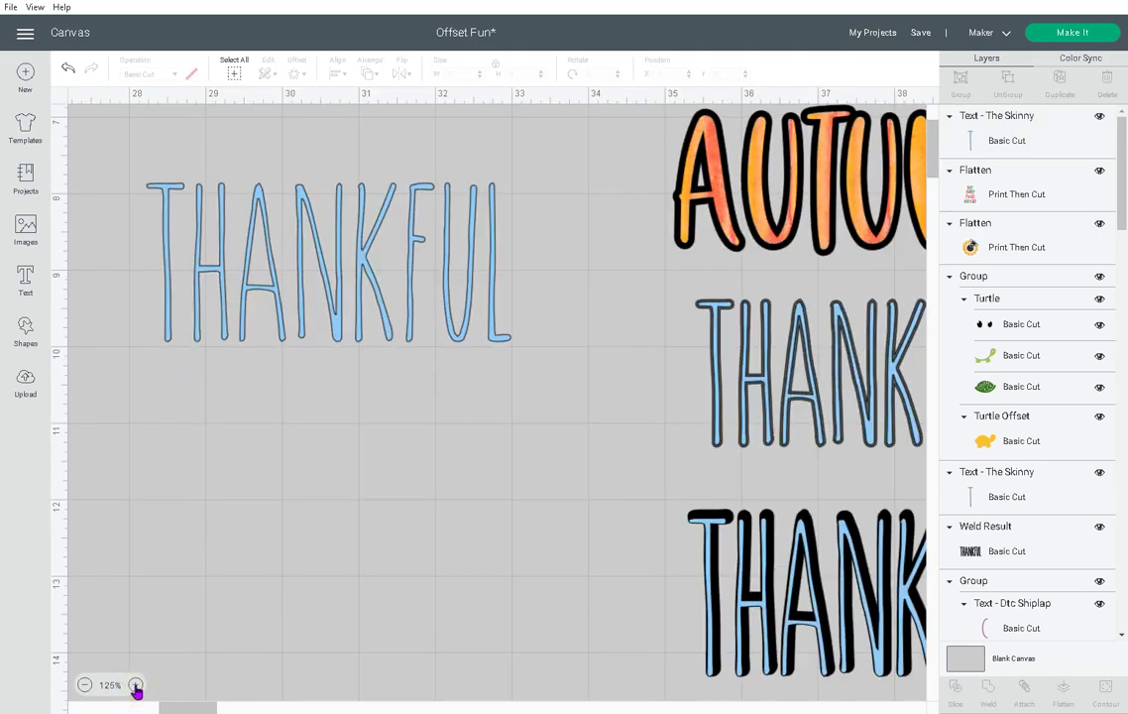
# Apply a welded, rounded-corner offset with a distance of 0.030 in to the new blue THANKFUL text.
pyautogui.click(135, 685)
pyautogui.scroll(5, 287, 512)
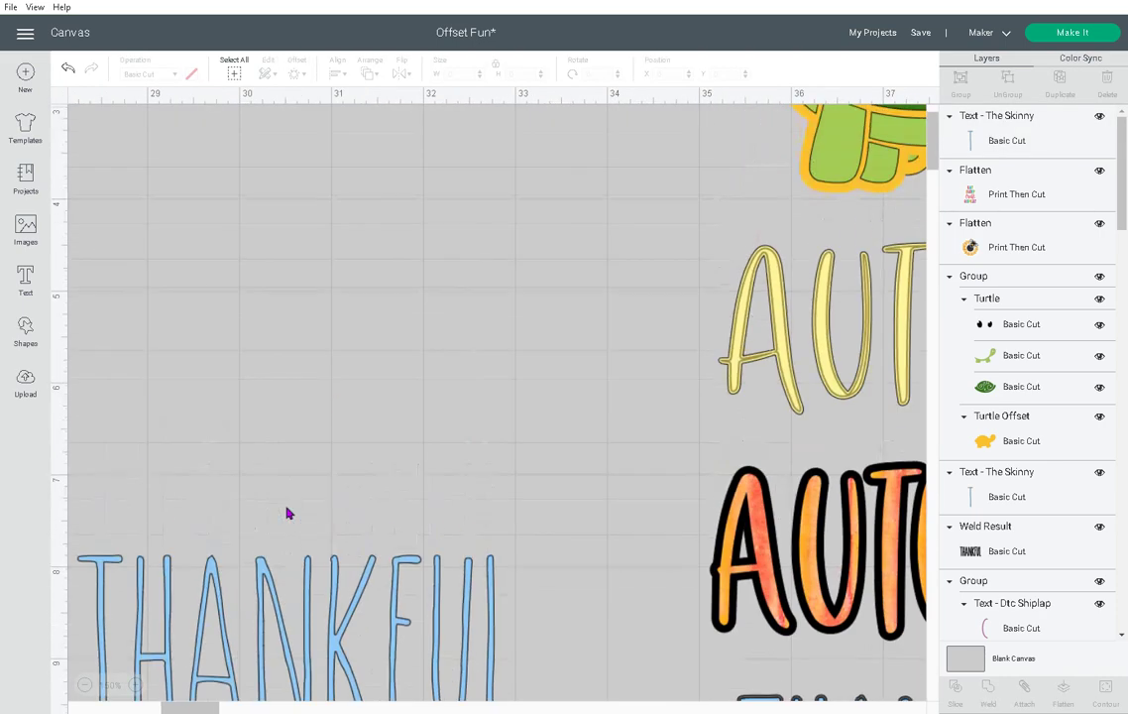
pyautogui.scroll(3, 339, 279)
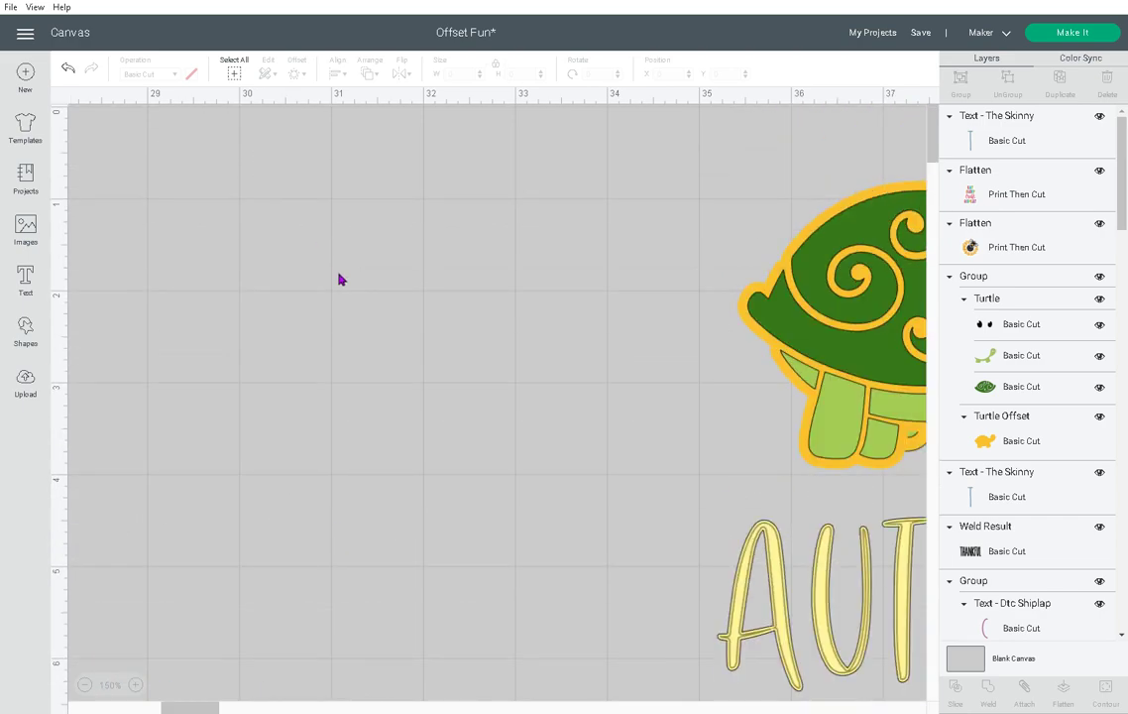
pyautogui.scroll(-11, 340, 277)
pyautogui.scroll(4, 343, 315)
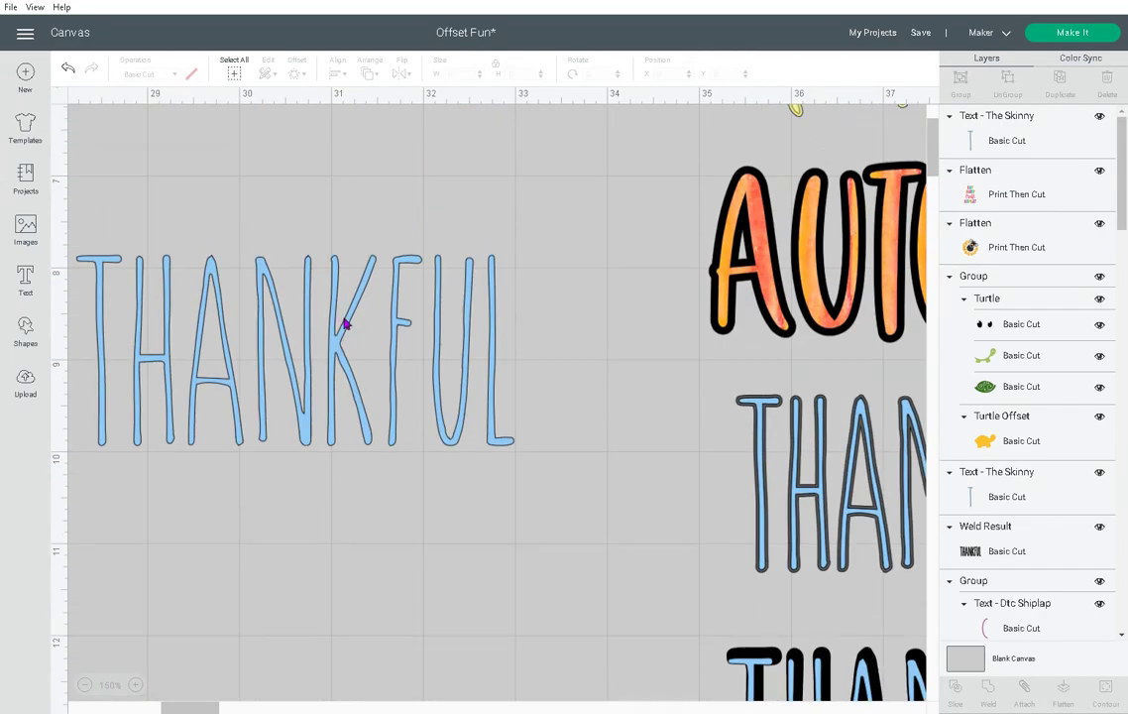
pyautogui.click(345, 325)
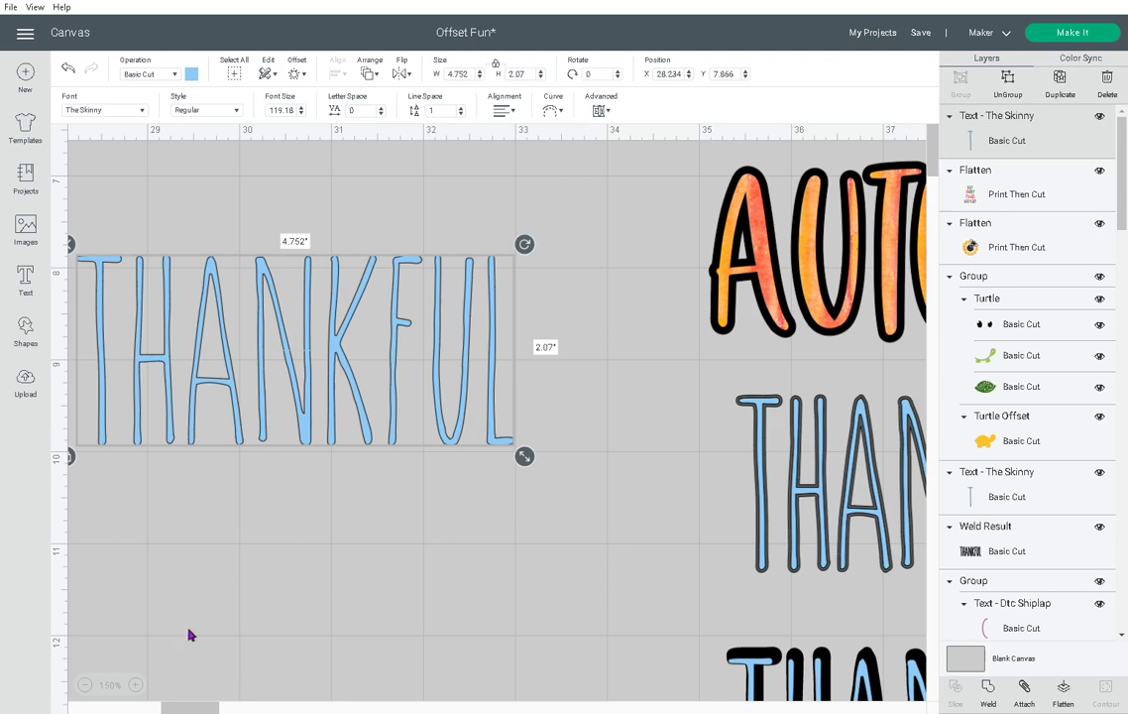
pyautogui.scroll(6, 206, 601)
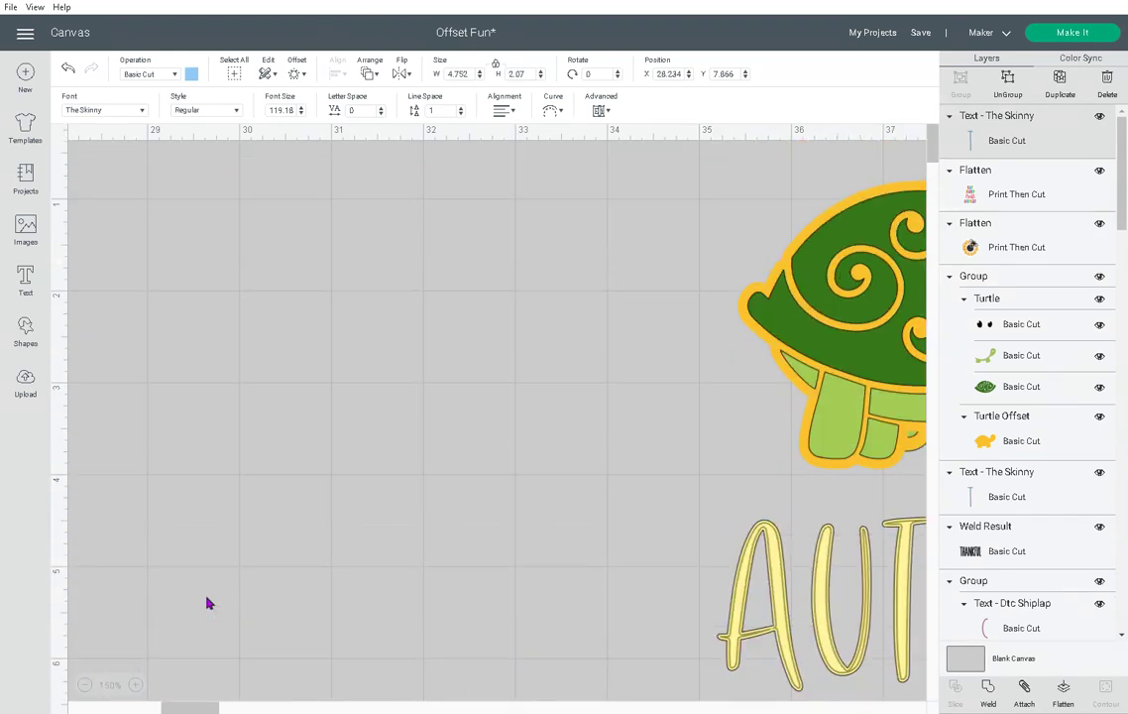
pyautogui.click(295, 75)
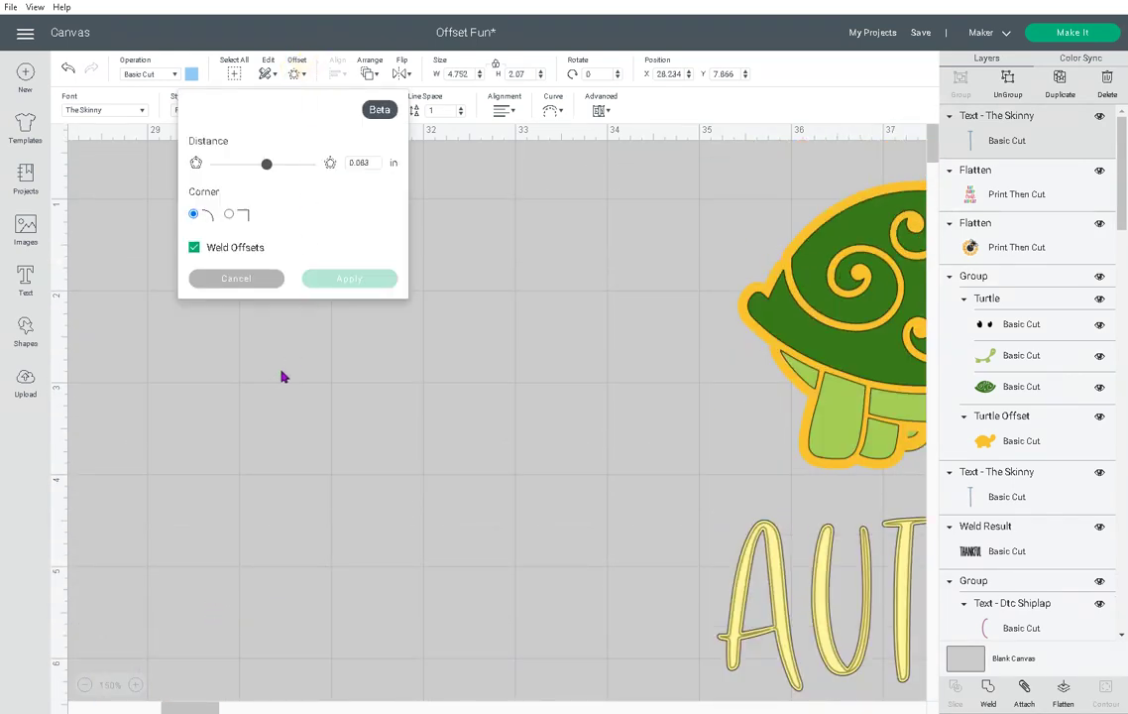
pyautogui.click(366, 162)
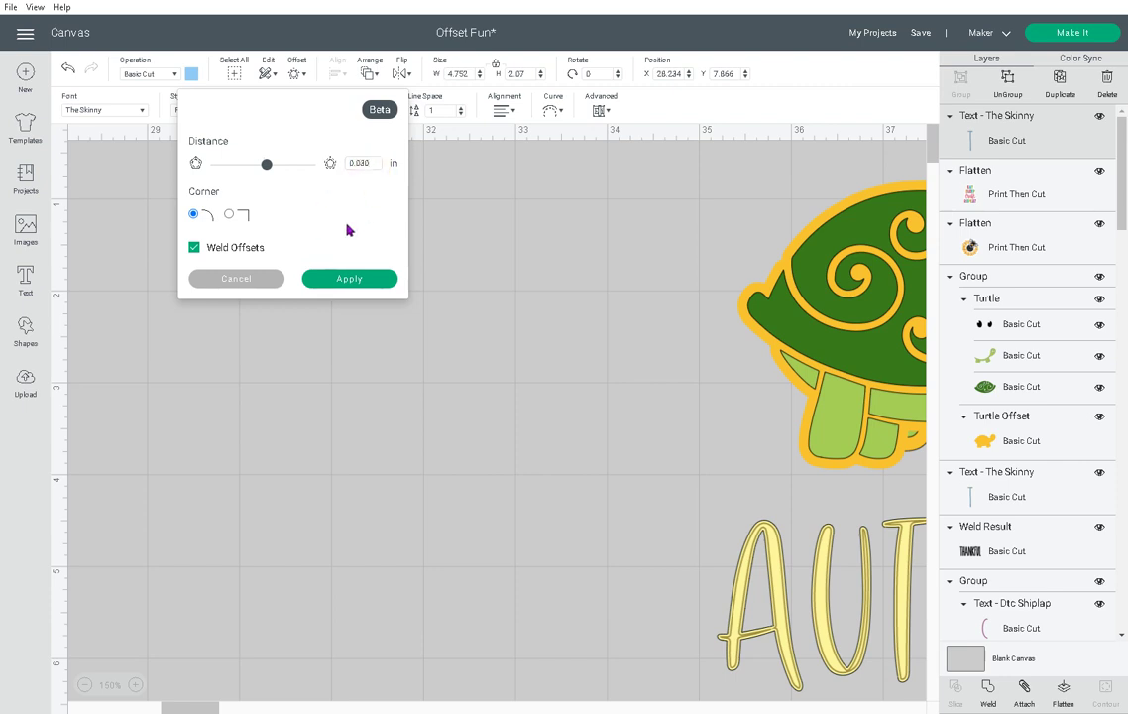
pyautogui.click(349, 280)
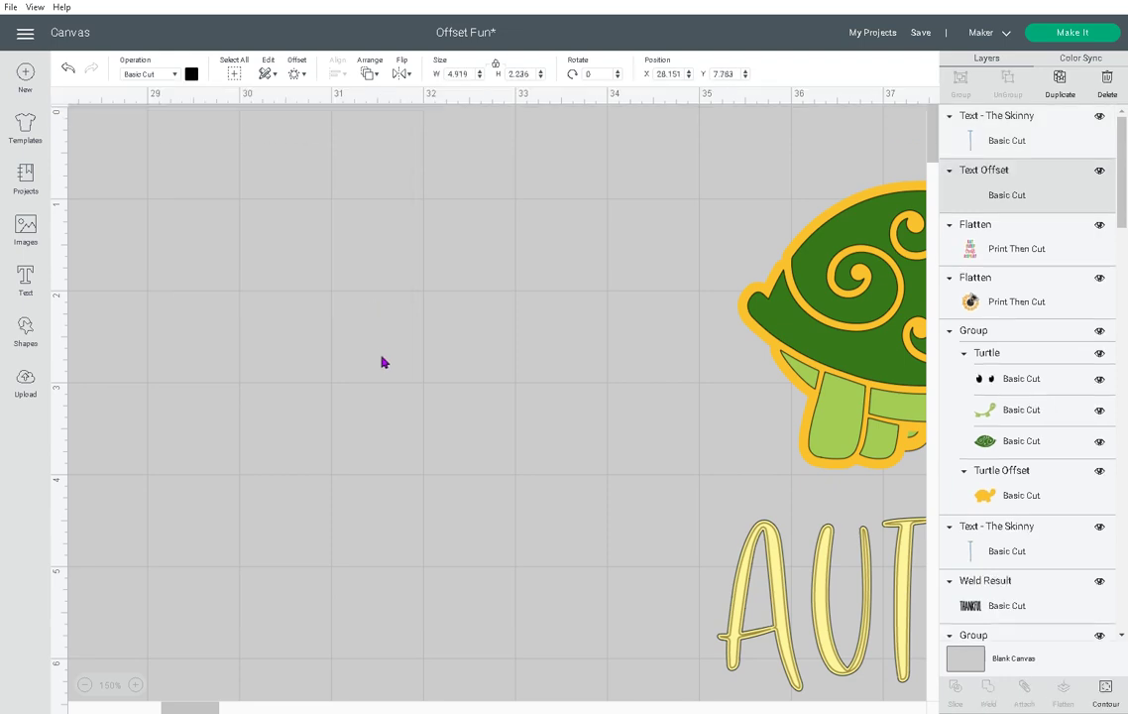
pyautogui.scroll(-10, 383, 362)
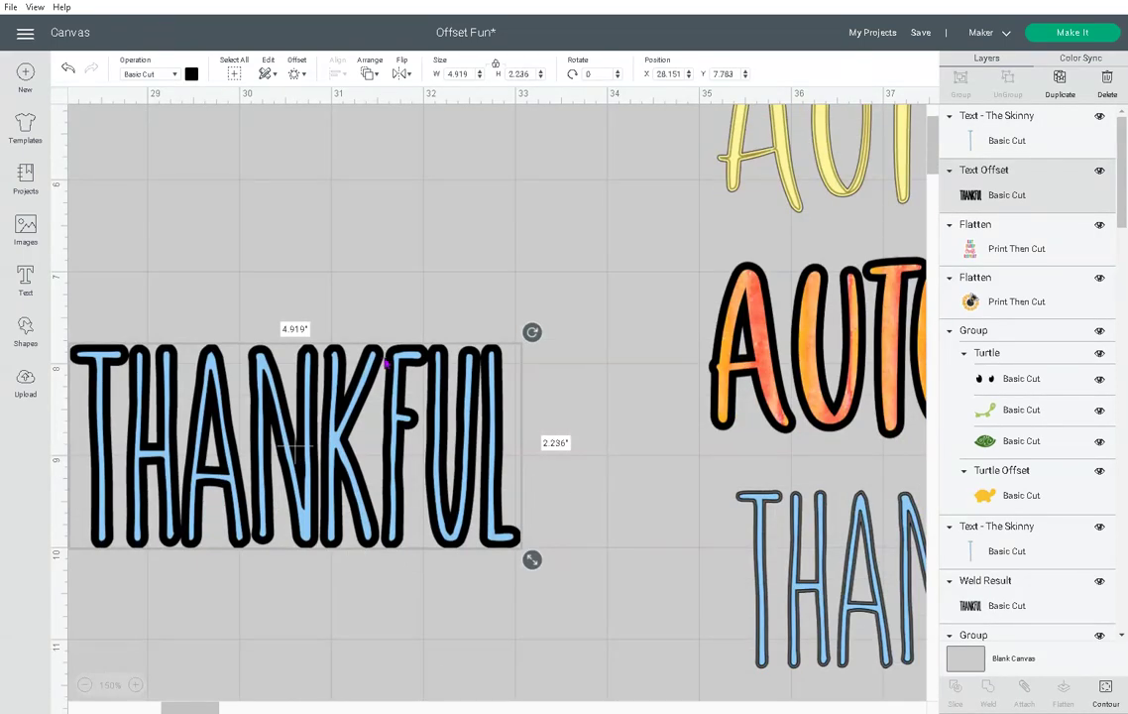
# Select the blue THANKFUL text together with its black offset and move both up to the empty area beside the turtle.
pyautogui.moveTo(387, 365); pyautogui.dragTo(360, 402)
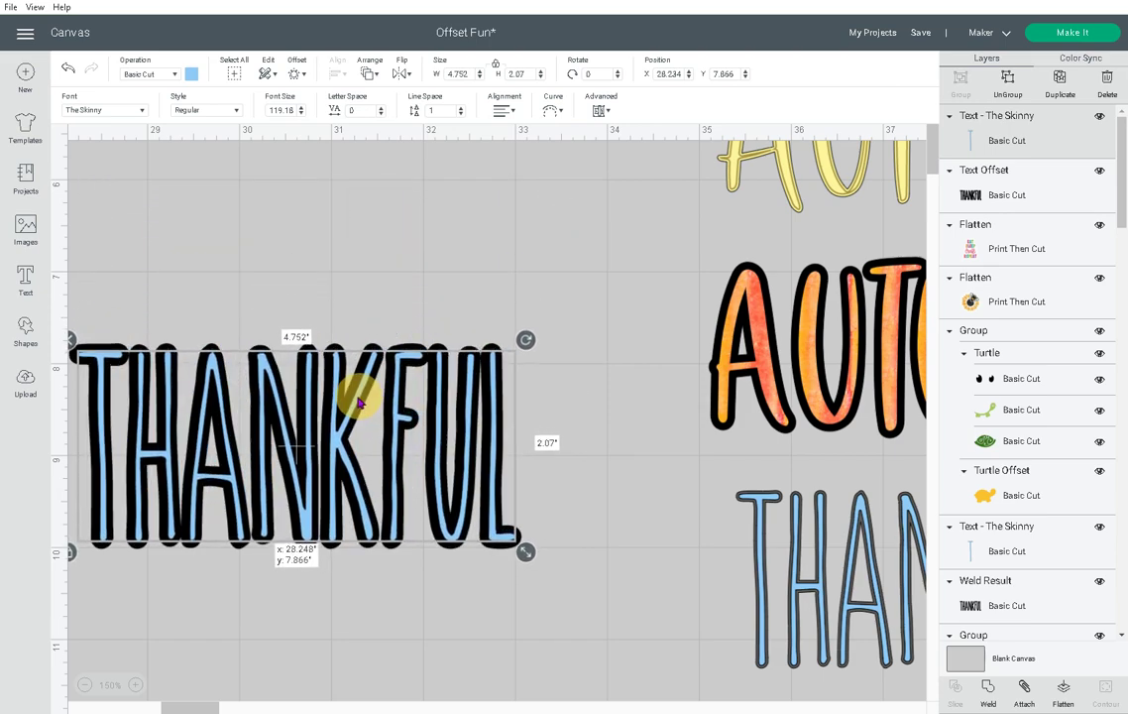
pyautogui.click(84, 685)
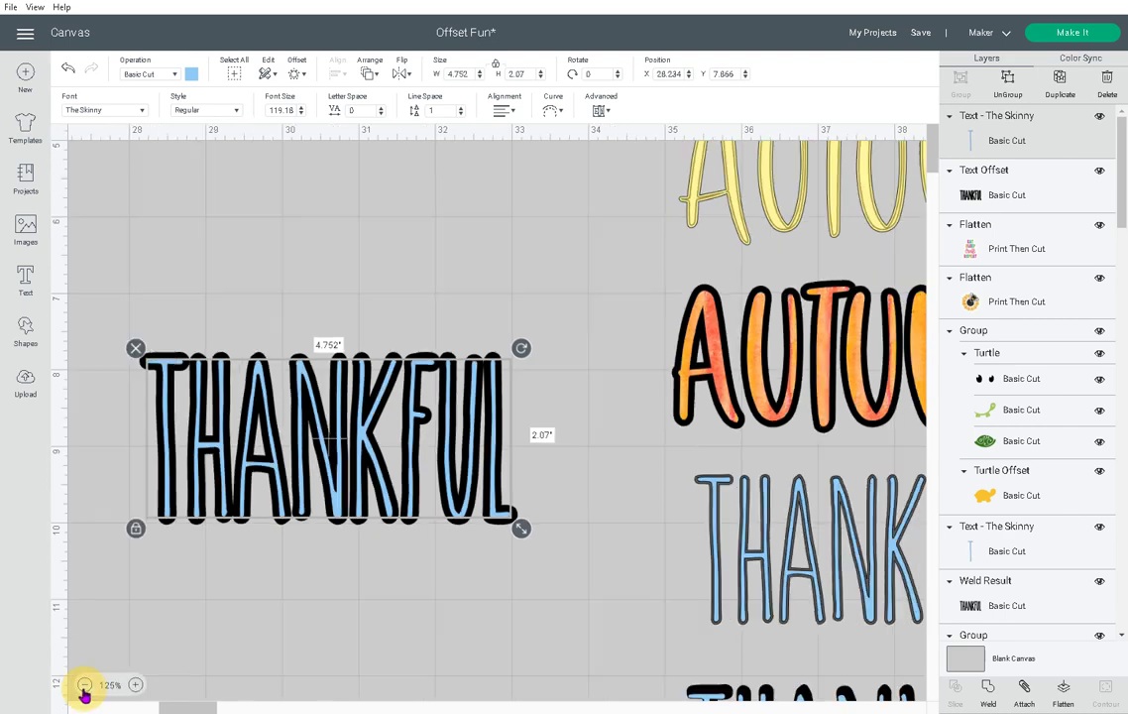
pyautogui.click(85, 685)
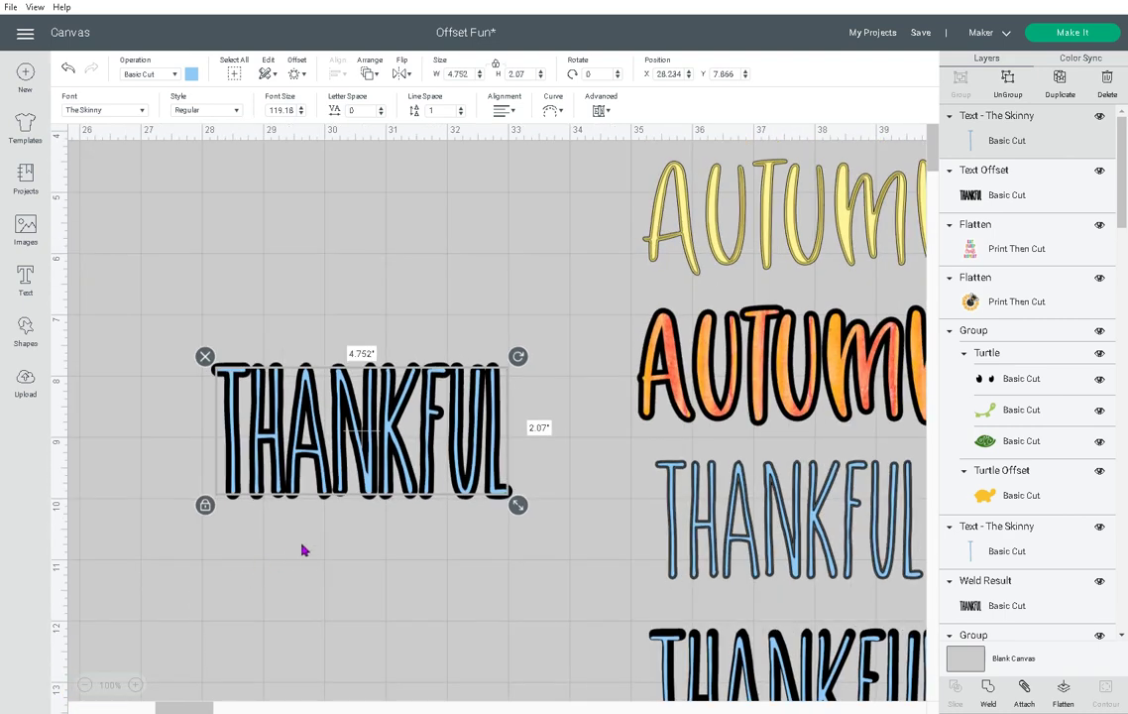
pyautogui.click(316, 572)
pyautogui.moveTo(557, 551); pyautogui.dragTo(176, 360)
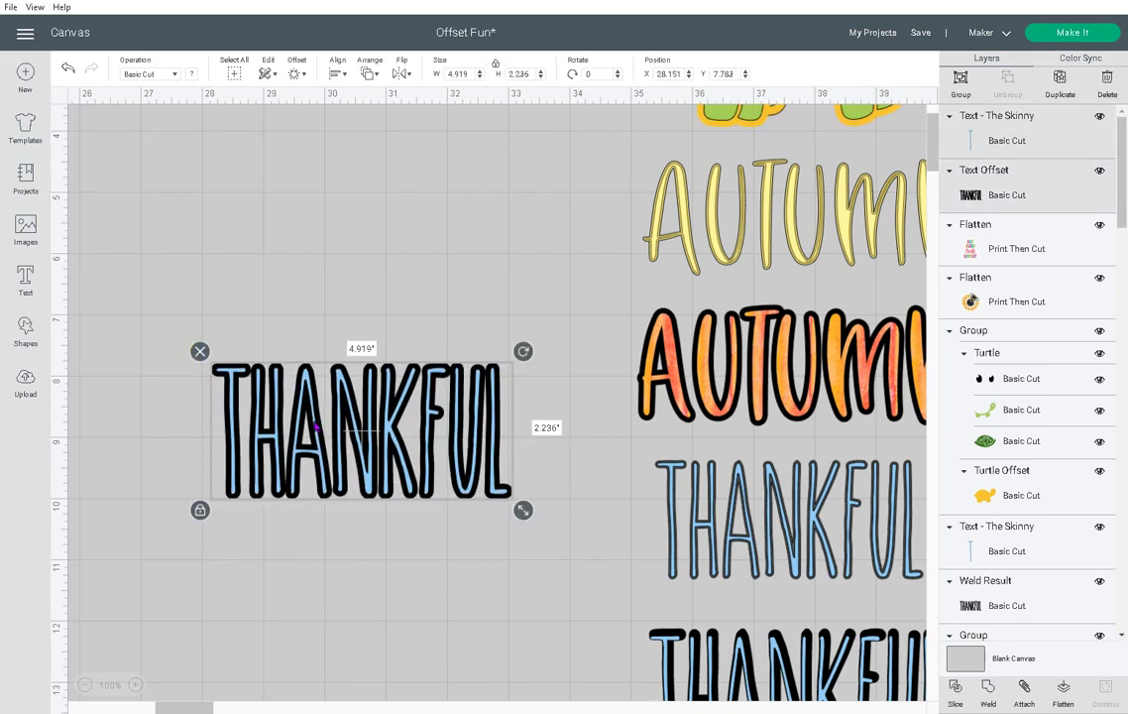
pyautogui.moveTo(315, 426); pyautogui.dragTo(309, 183)
pyautogui.scroll(5, 296, 421)
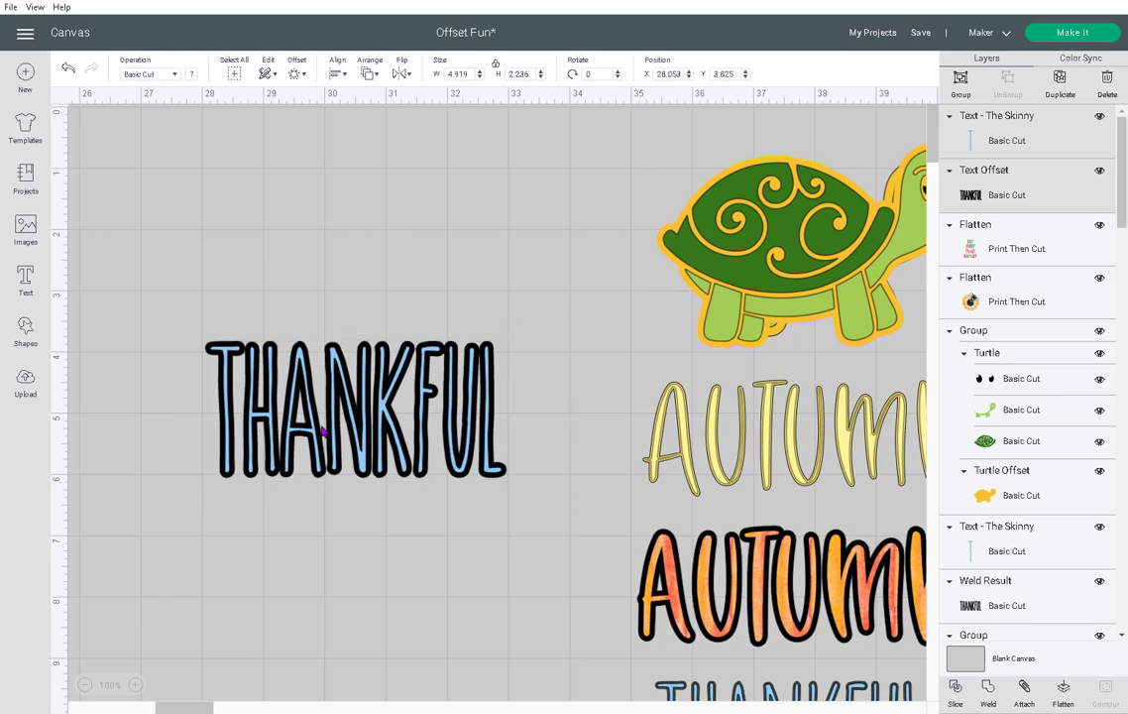
pyautogui.moveTo(323, 429); pyautogui.dragTo(272, 392)
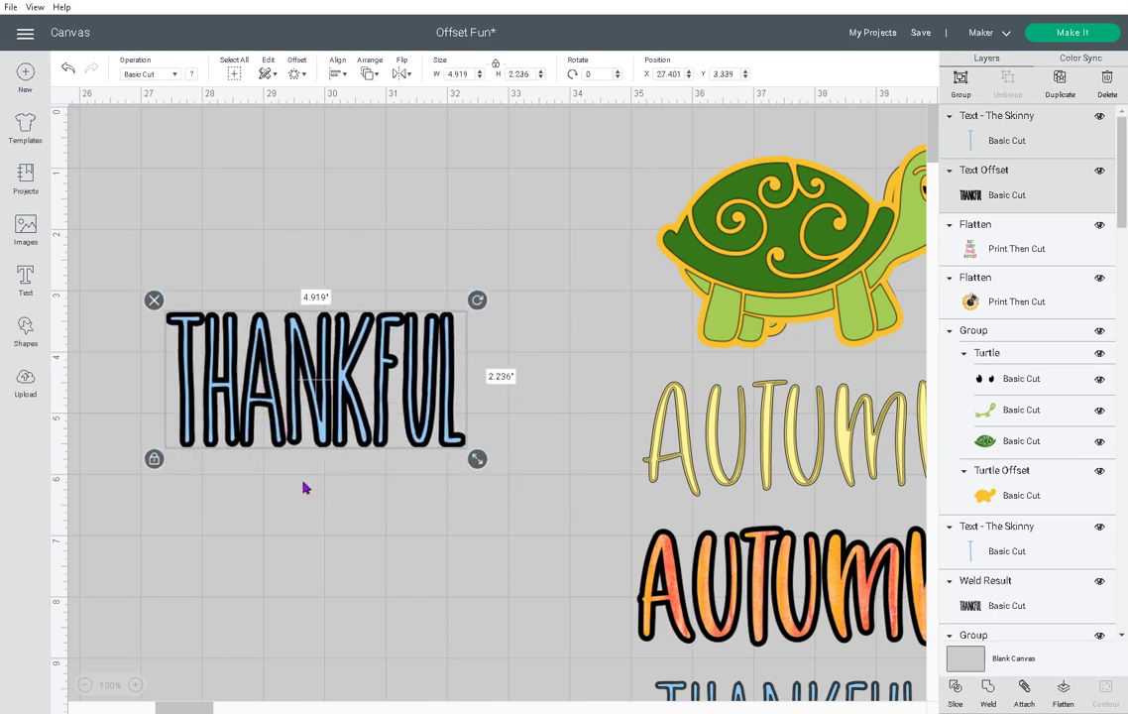
# Separate the blue THANKFUL text from its black offset by moving it below, and delete the offset.
pyautogui.click(308, 366)
pyautogui.moveTo(307, 372); pyautogui.dragTo(294, 571)
pyautogui.click(282, 521)
pyautogui.click(292, 352)
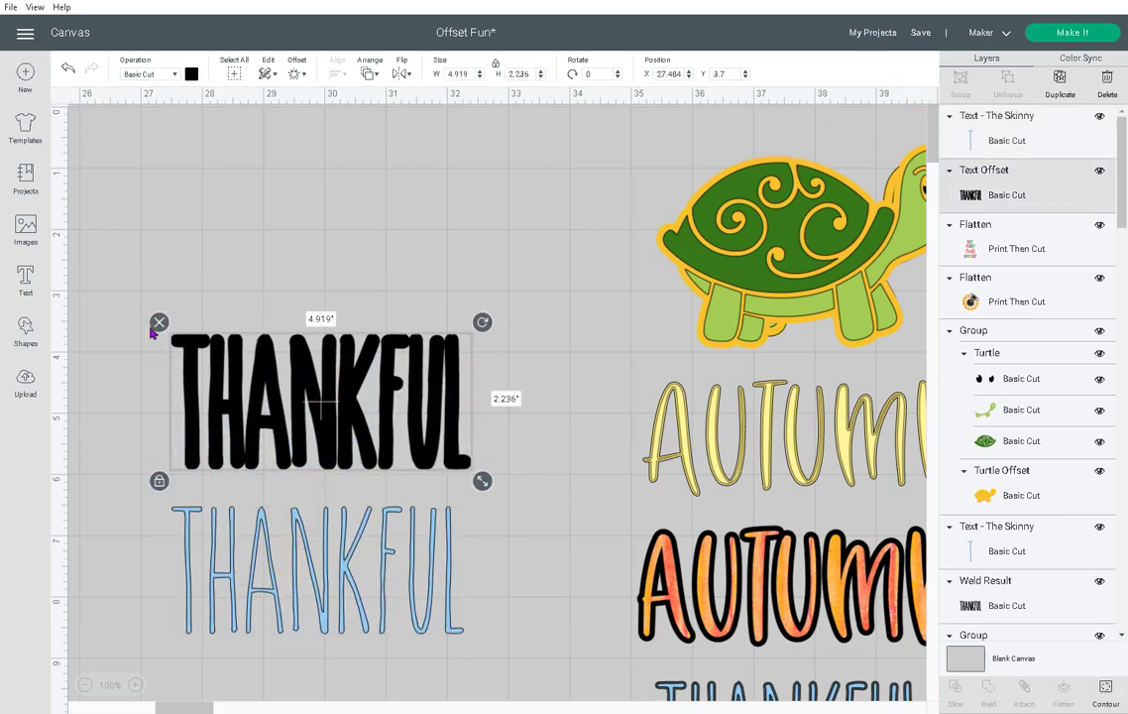
pyautogui.click(154, 319)
# Apply a new welded offset with rounded corners to the remaining blue THANKFUL text.
pyautogui.click(305, 551)
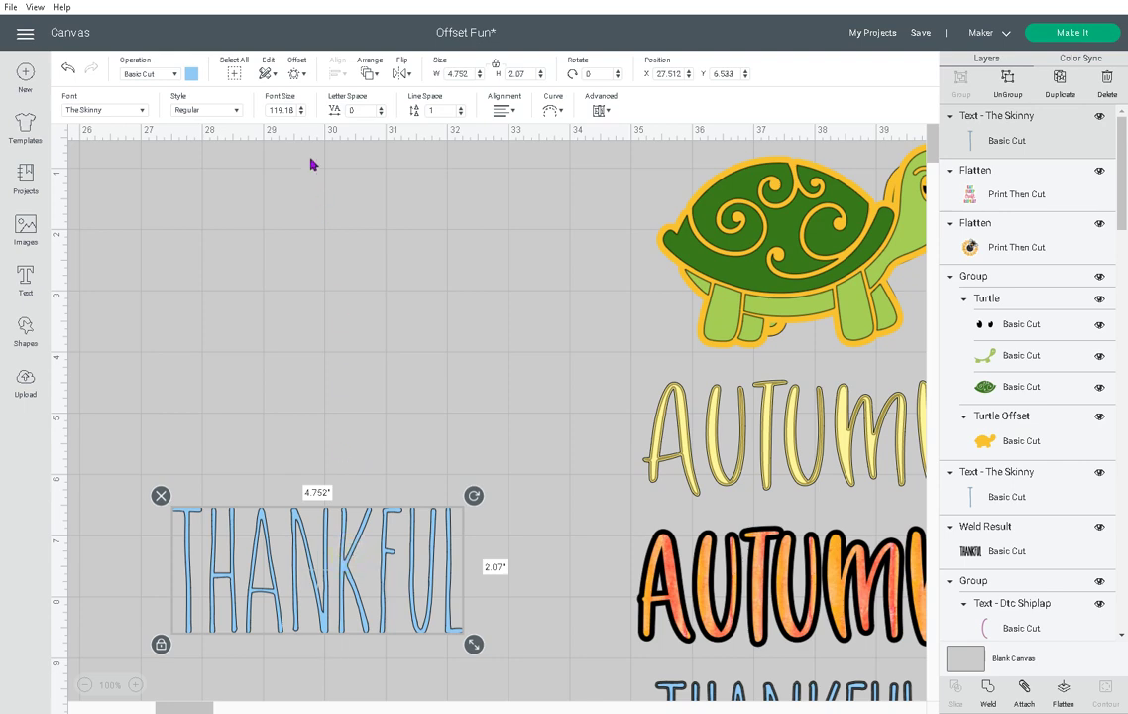
pyautogui.click(297, 74)
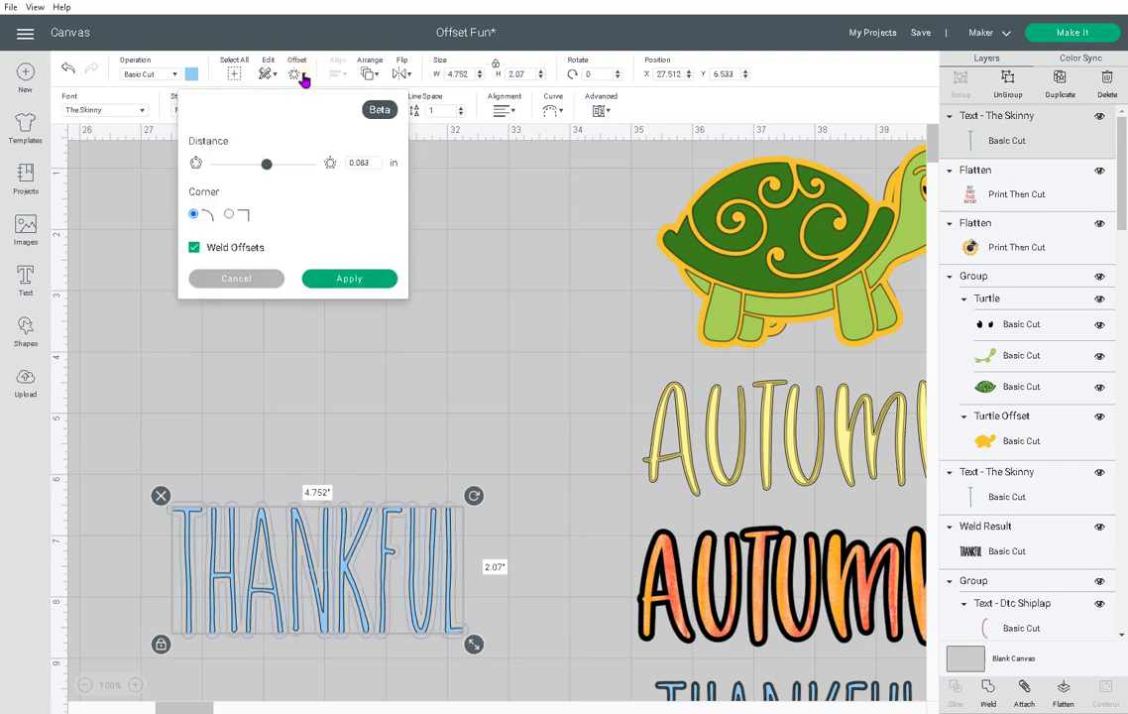
pyautogui.click(370, 161)
pyautogui.click(351, 281)
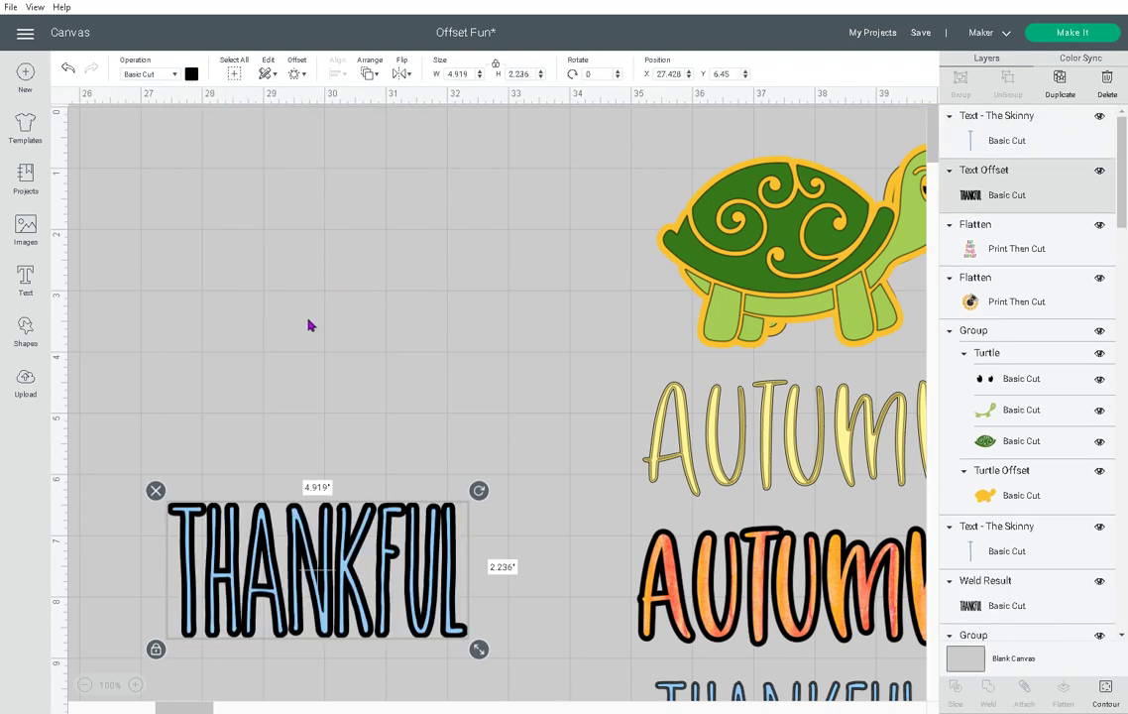
# Try a second 0.030 in rounded offset around the black THANKFUL offset, and undo both offsets.
pyautogui.click(297, 76)
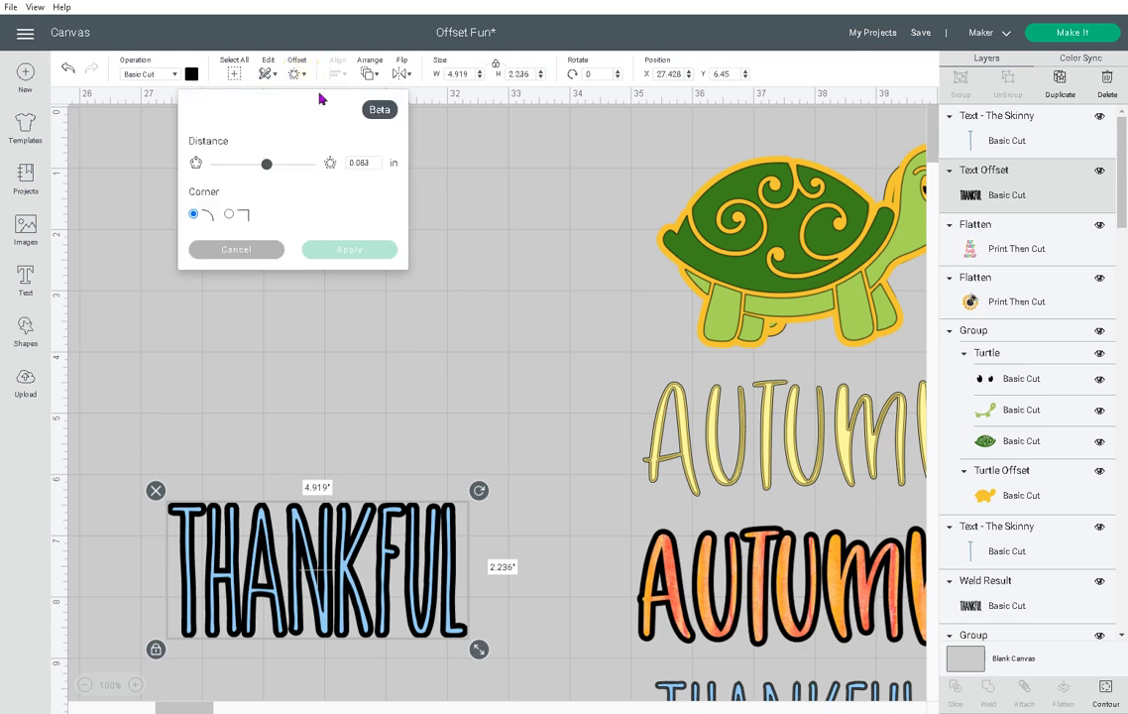
pyautogui.click(374, 162)
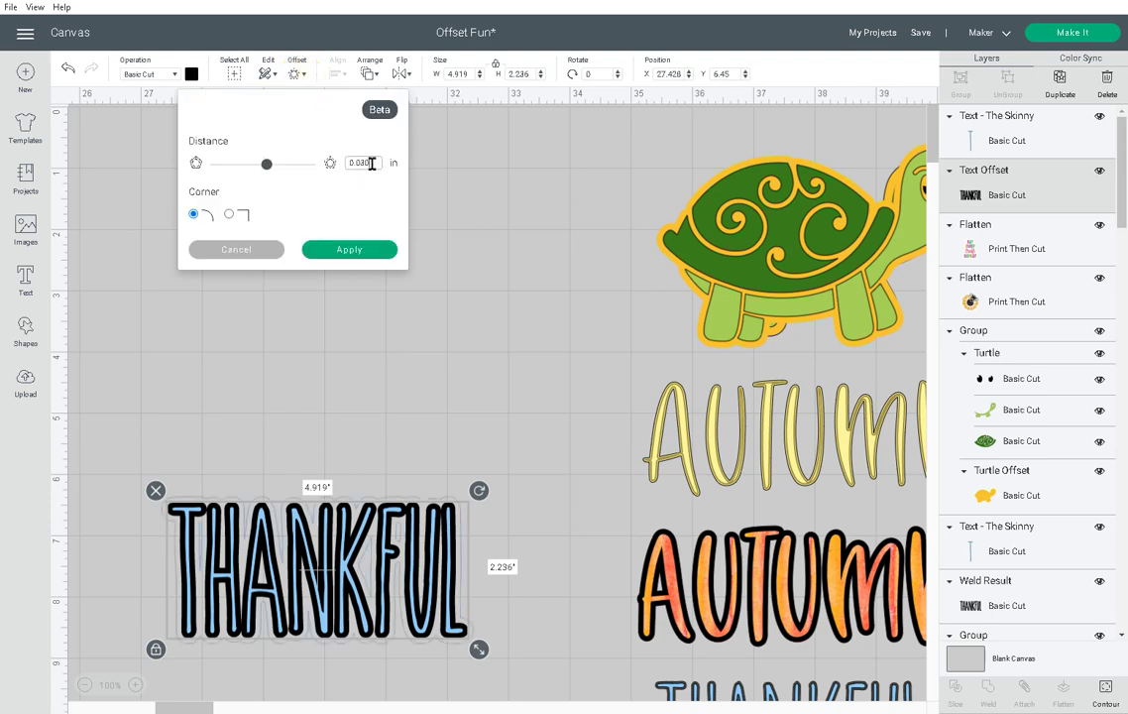
pyautogui.click(367, 161)
pyautogui.click(349, 250)
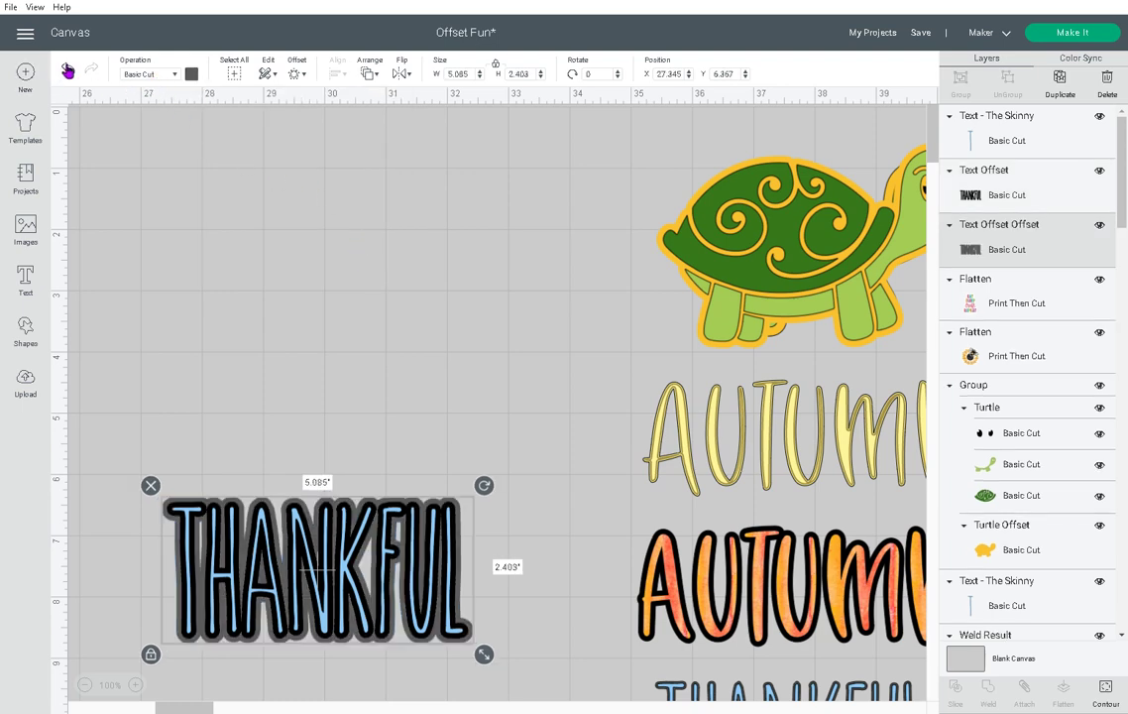
pyautogui.click(68, 68)
pyautogui.click(68, 69)
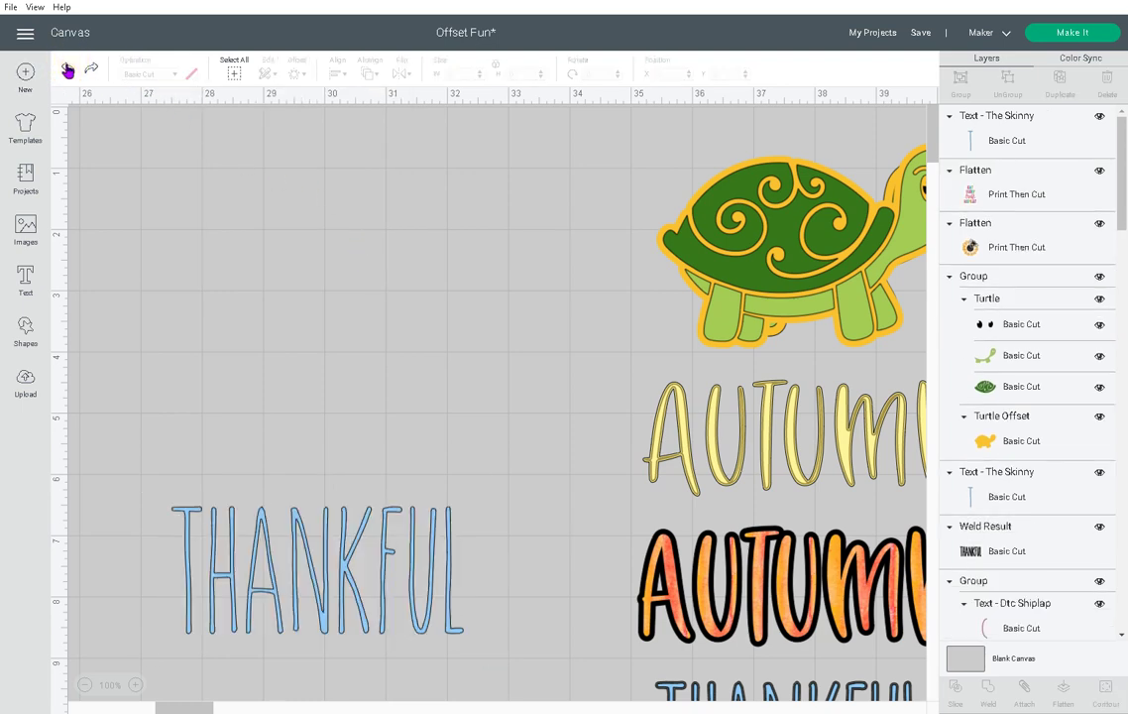
# Try a 0.029 in rounded, welded offset on the blue THANKFUL text.
pyautogui.click(342, 560)
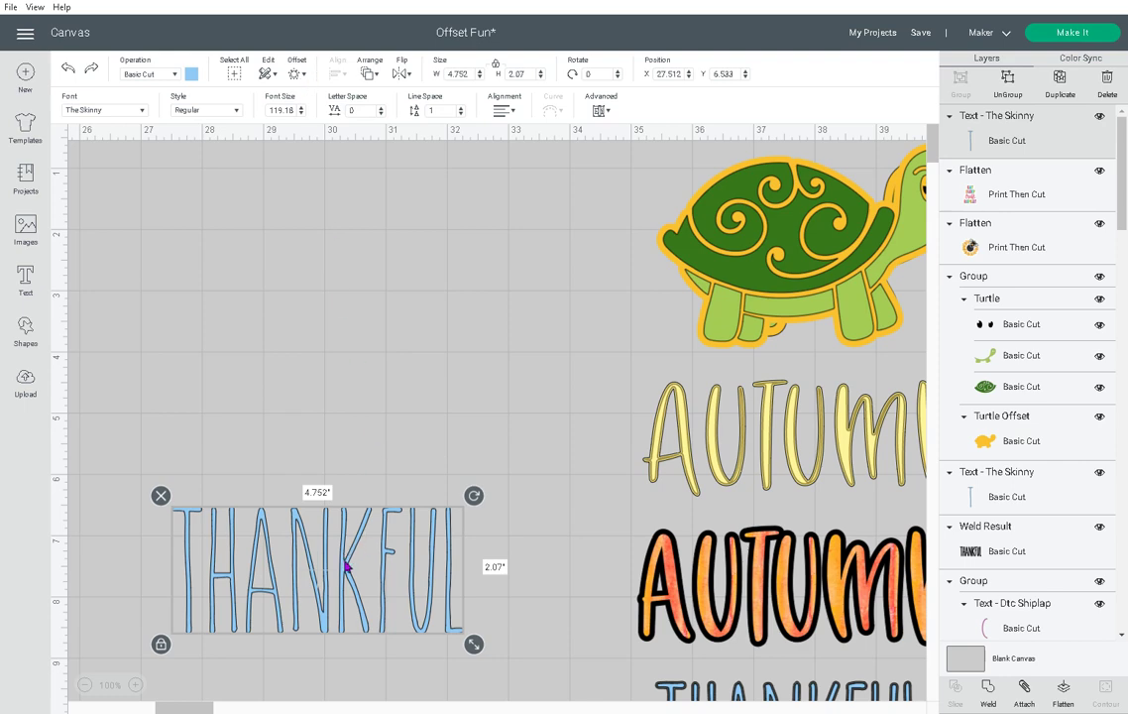
pyautogui.click(298, 77)
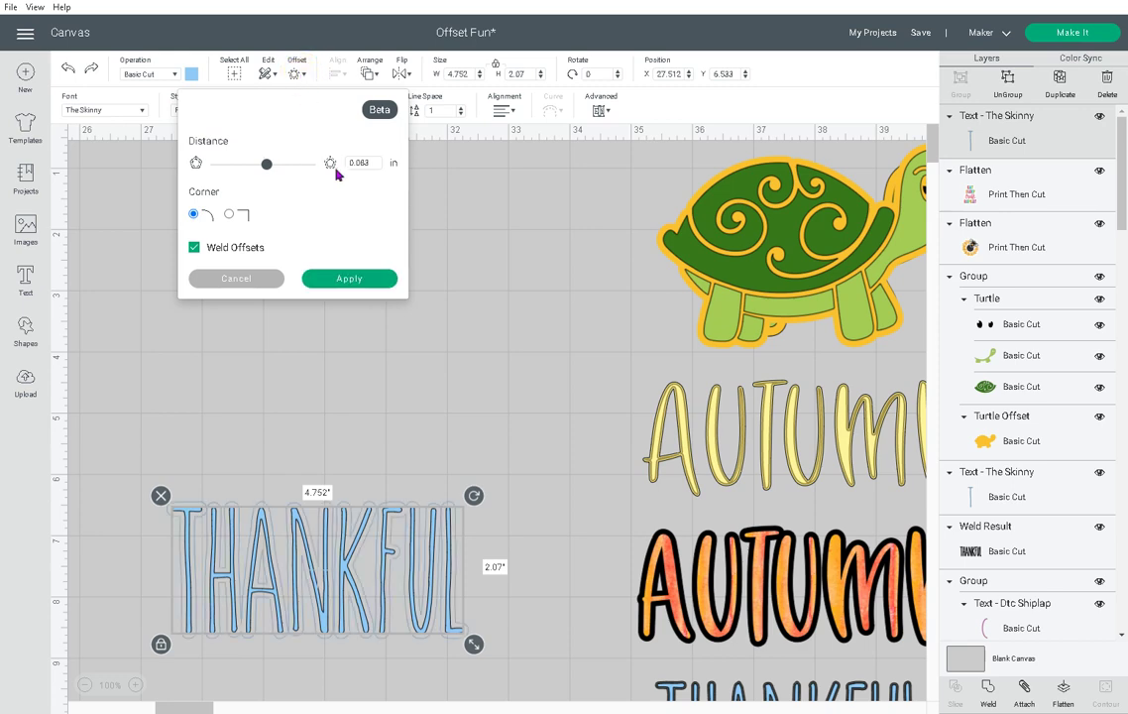
pyautogui.moveTo(268, 165); pyautogui.dragTo(266, 163)
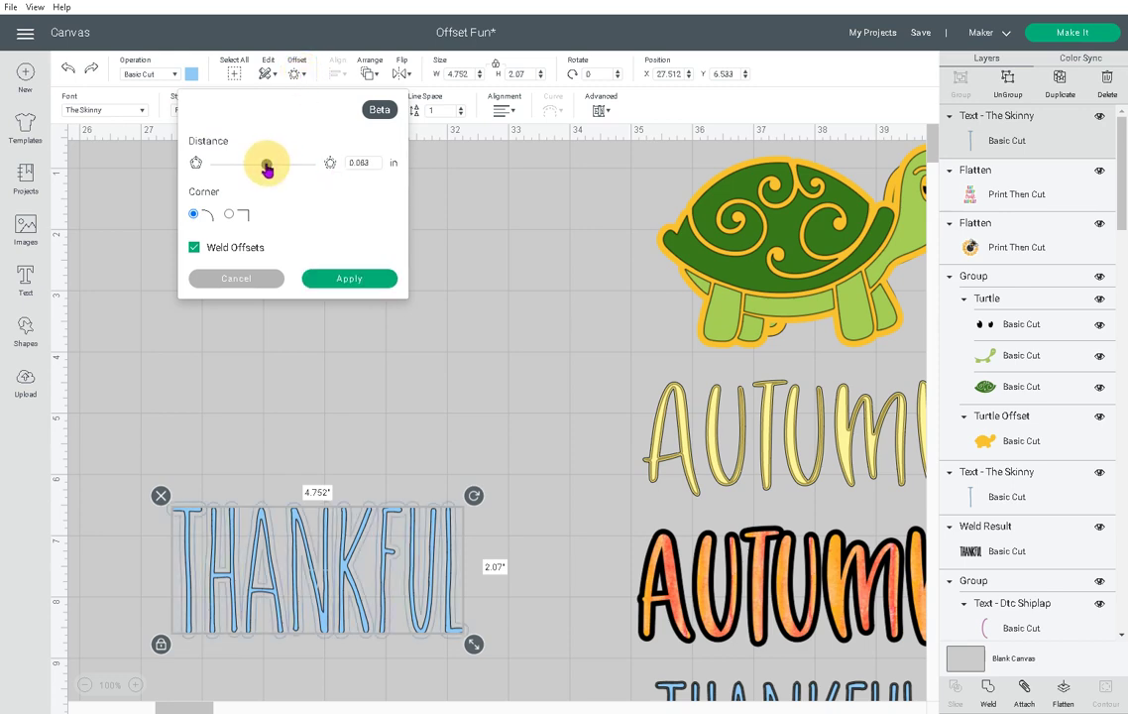
pyautogui.click(371, 161)
pyautogui.click(371, 162)
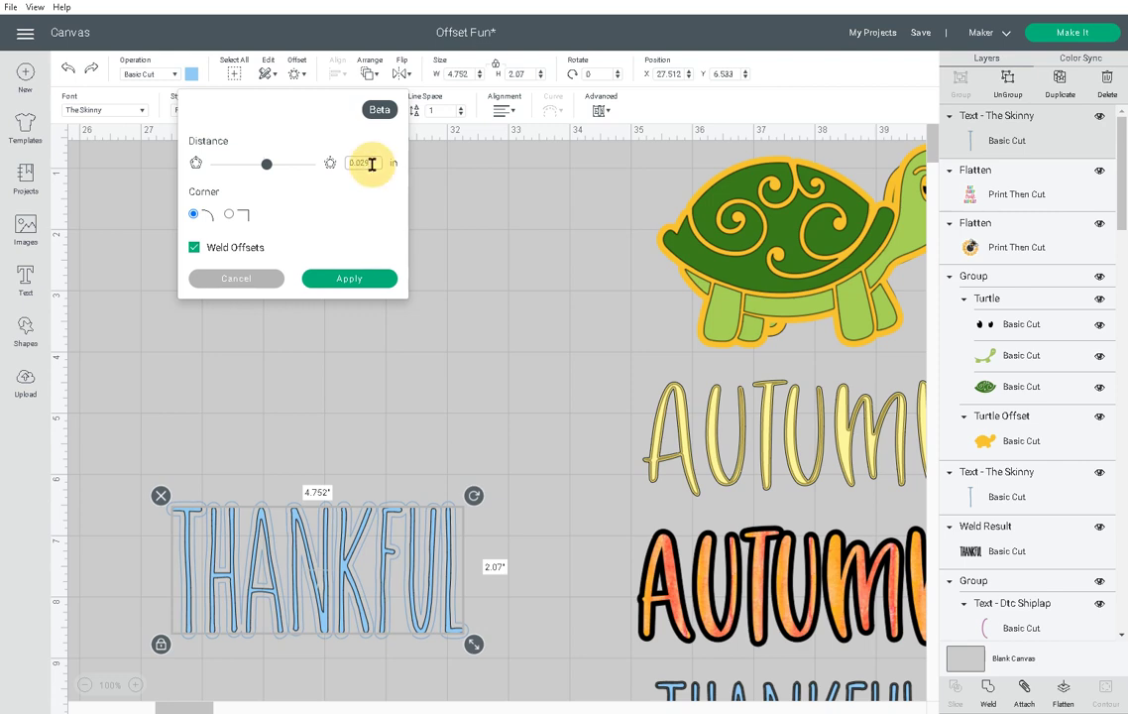
pyautogui.click(364, 279)
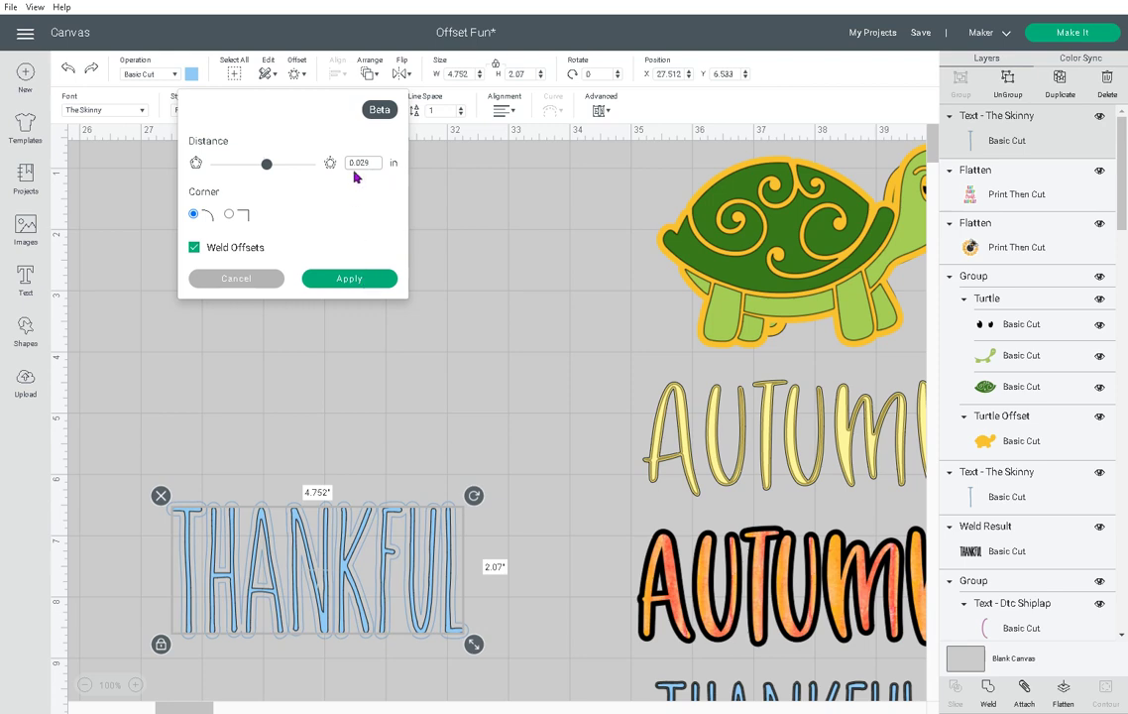
pyautogui.click(355, 284)
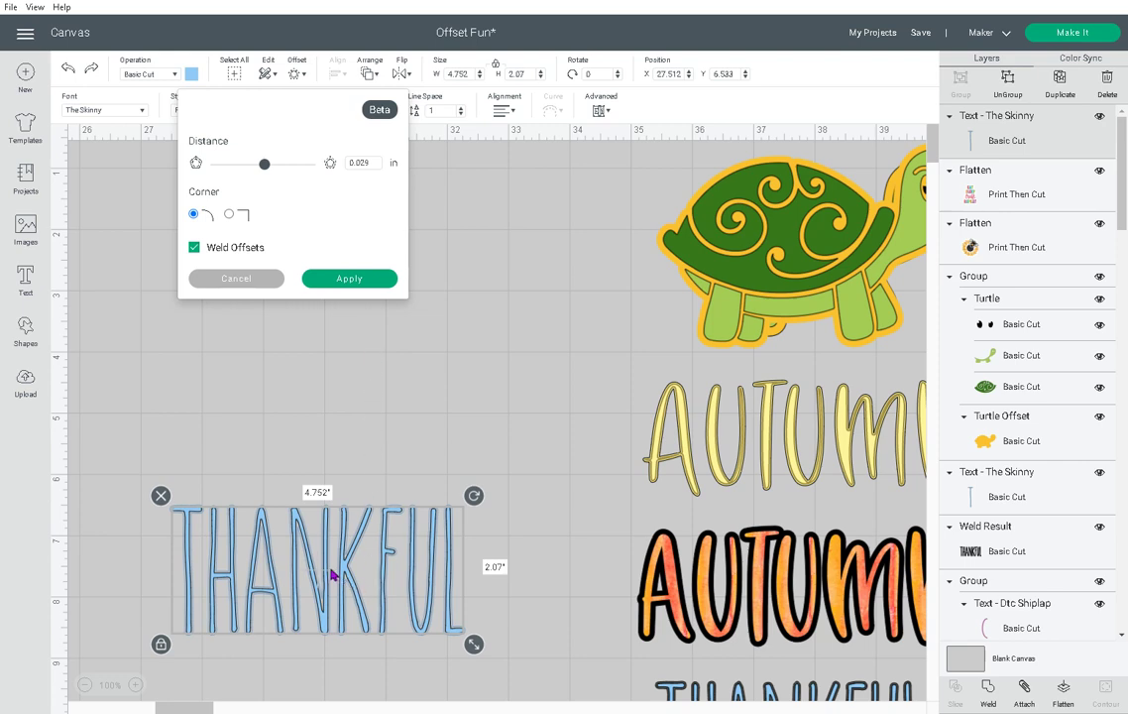
pyautogui.click(341, 420)
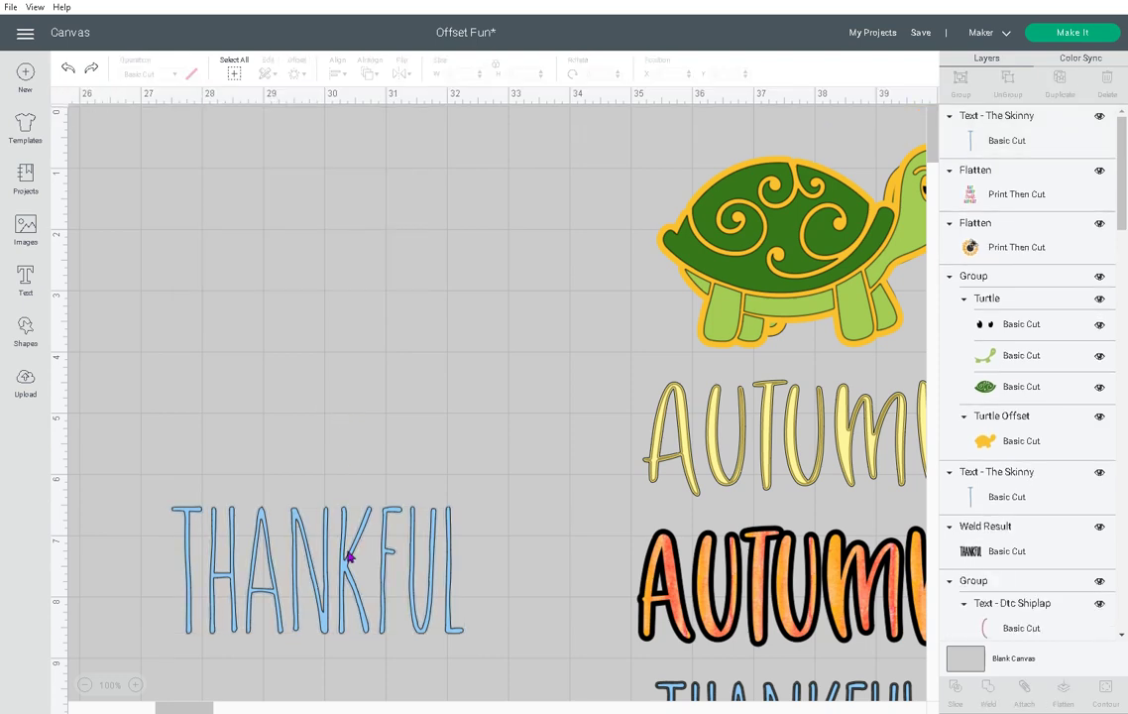
pyautogui.click(347, 556)
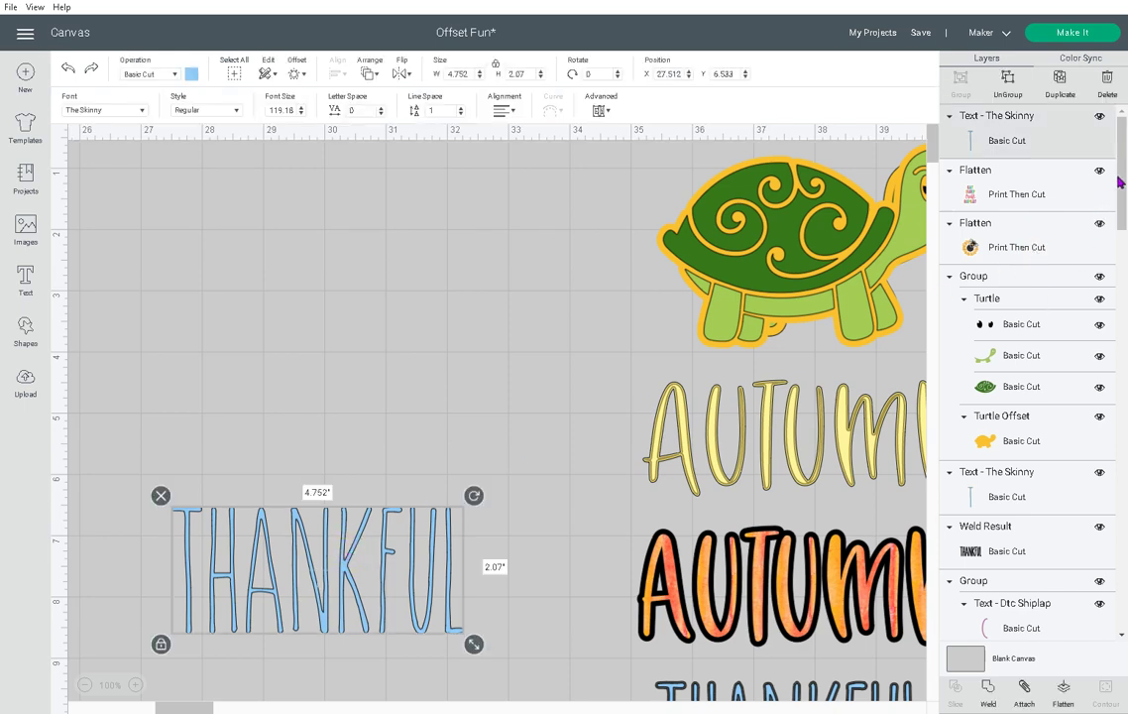
pyautogui.click(1121, 145)
pyautogui.click(342, 451)
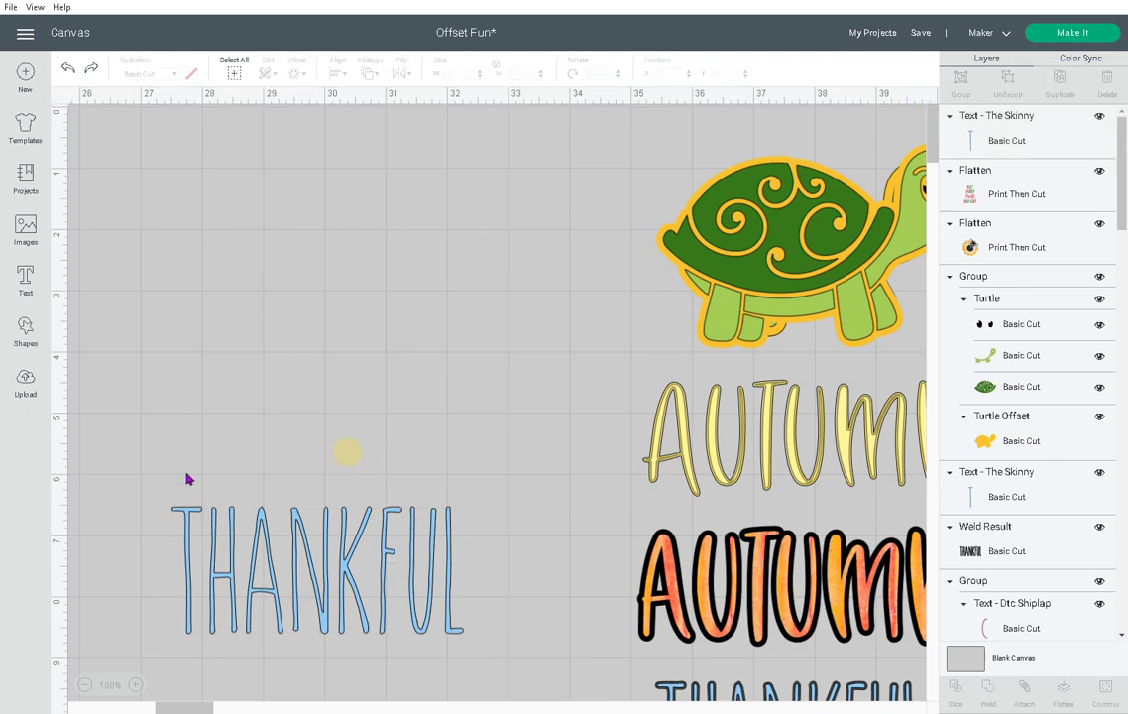
pyautogui.moveTo(139, 418); pyautogui.dragTo(248, 592)
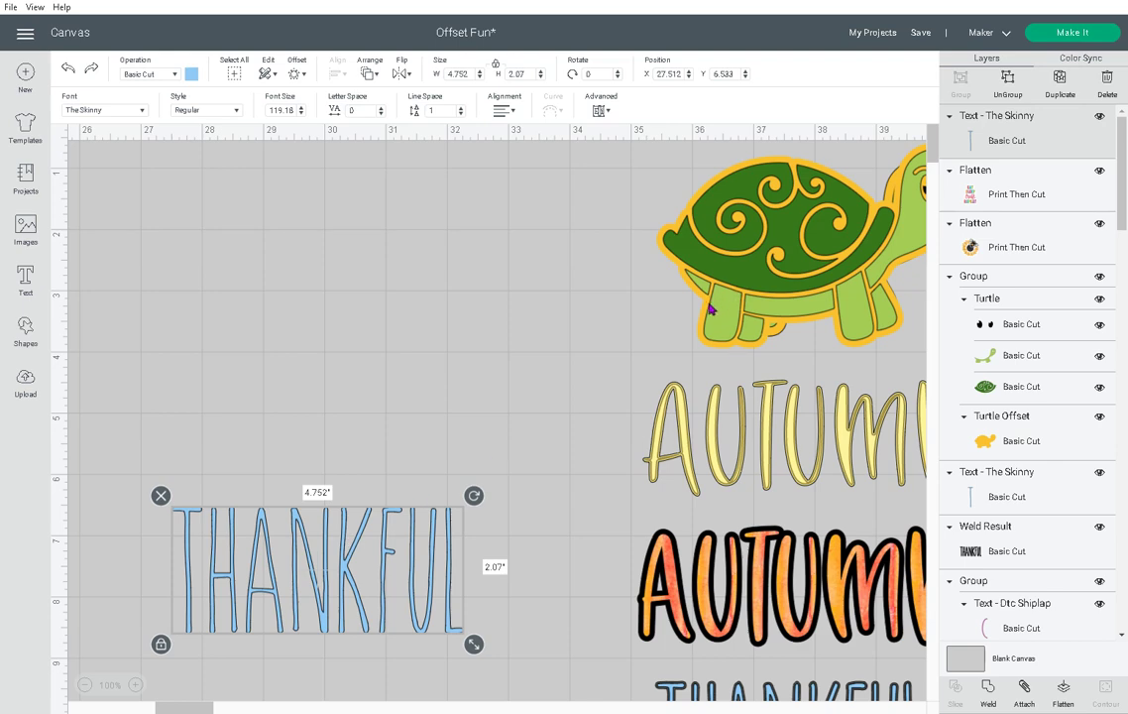
pyautogui.moveTo(1124, 175); pyautogui.dragTo(1106, 117)
# Move the blue THANKFUL text slightly up and give it a 0.025 in welded offset with rounded corners.
pyautogui.moveTo(344, 568)
pyautogui.mouseDown()
pyautogui.moveTo(340, 584)
pyautogui.moveTo(340, 560)
pyautogui.mouseUp()
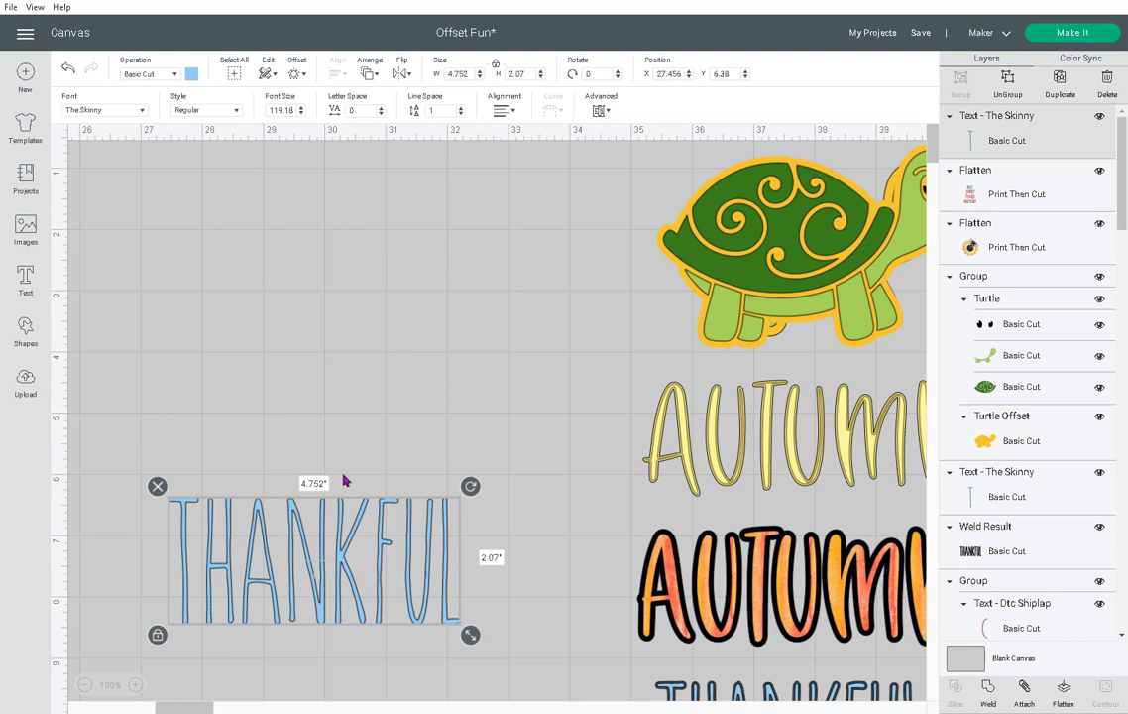
pyautogui.moveTo(342, 536); pyautogui.dragTo(328, 496)
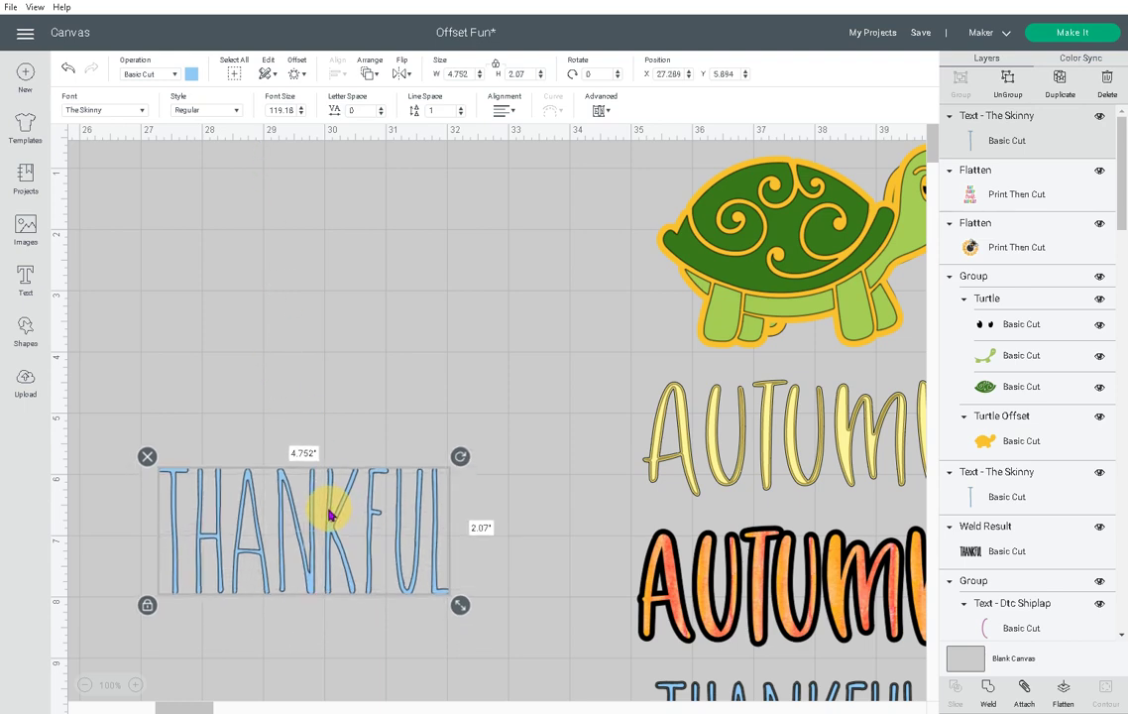
pyautogui.click(298, 75)
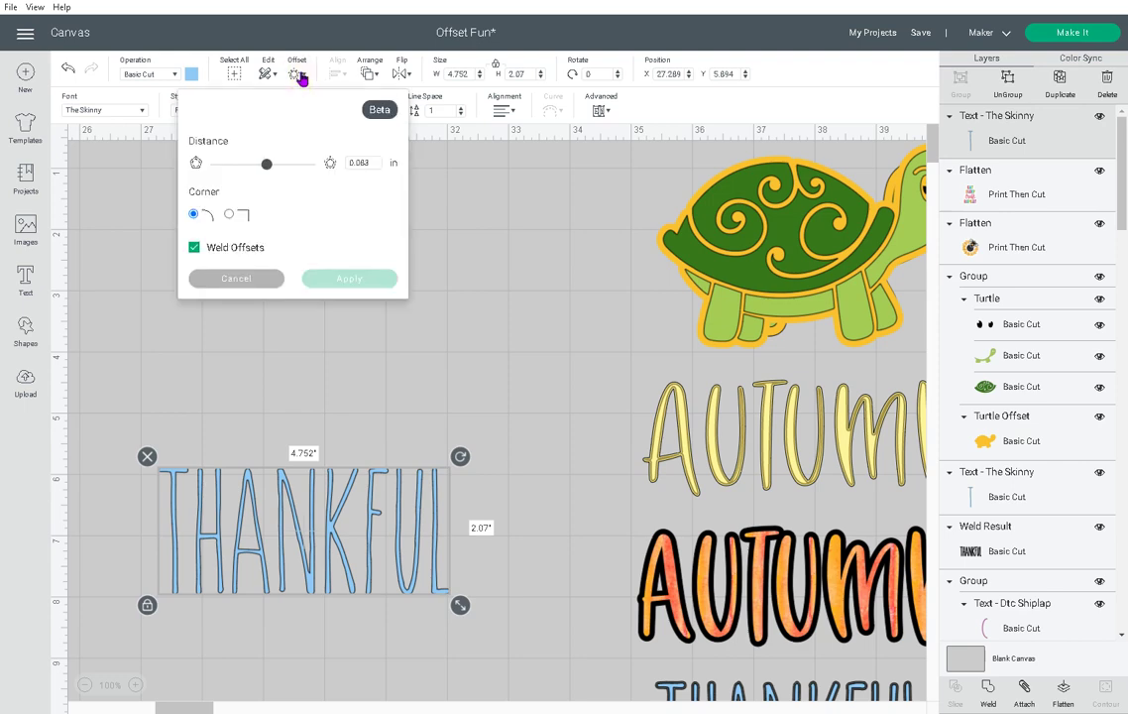
pyautogui.click(365, 162)
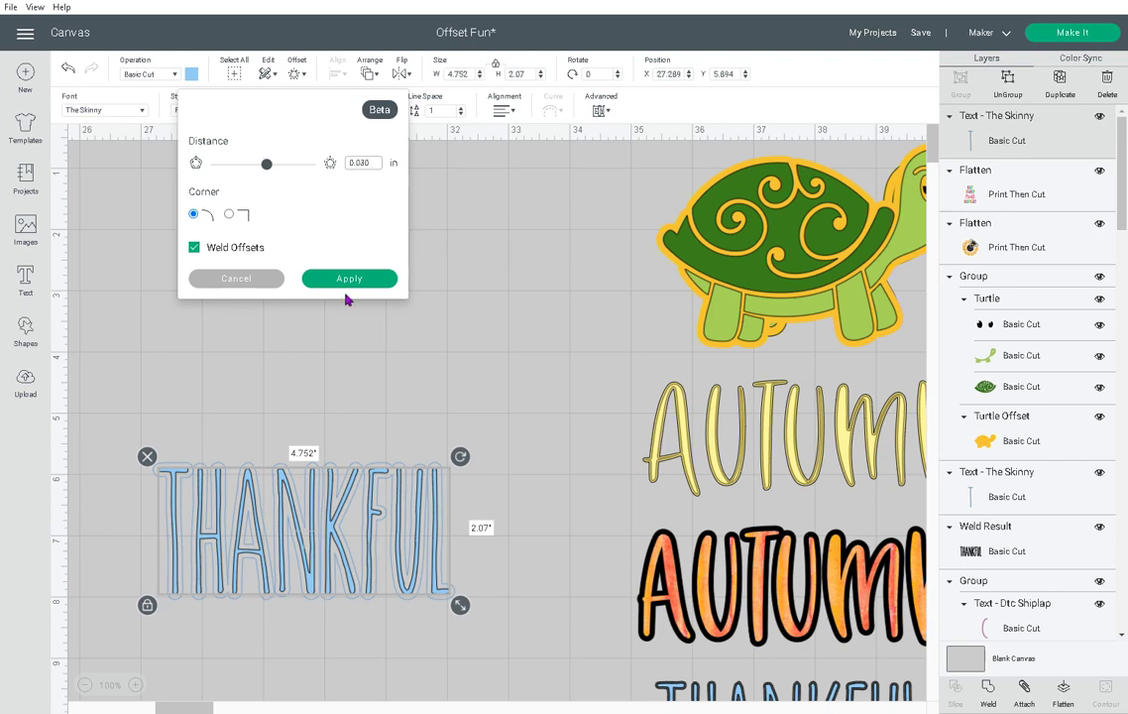
pyautogui.click(368, 162)
pyautogui.click(370, 160)
pyautogui.click(345, 284)
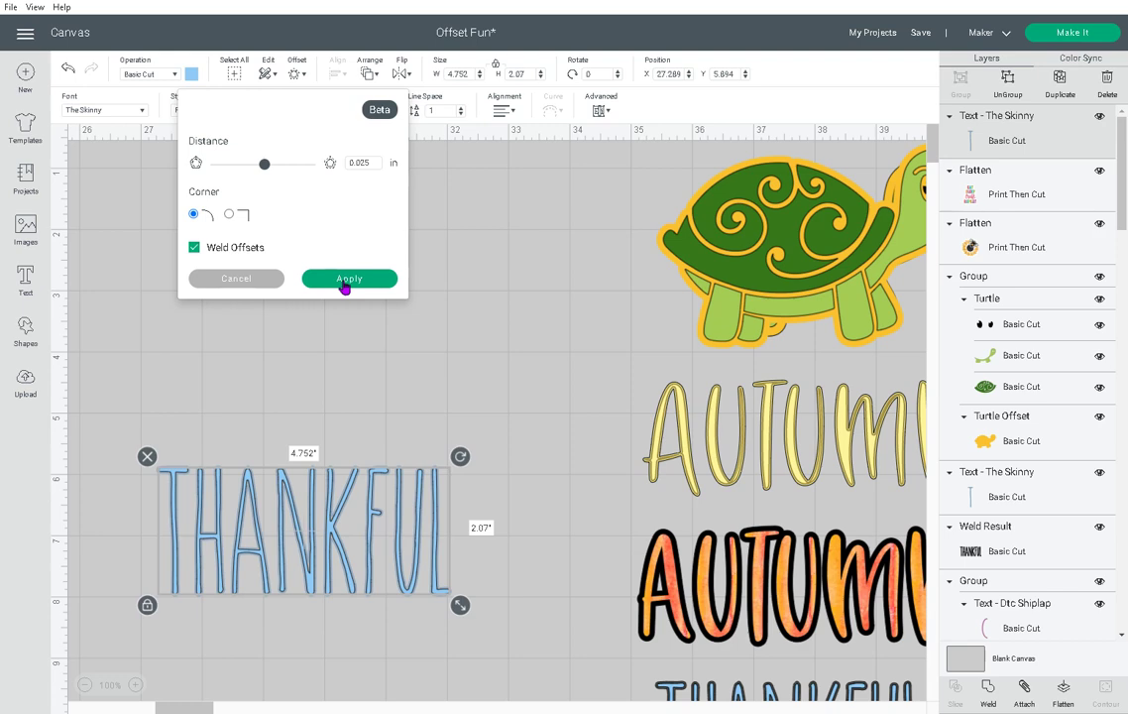
pyautogui.click(347, 281)
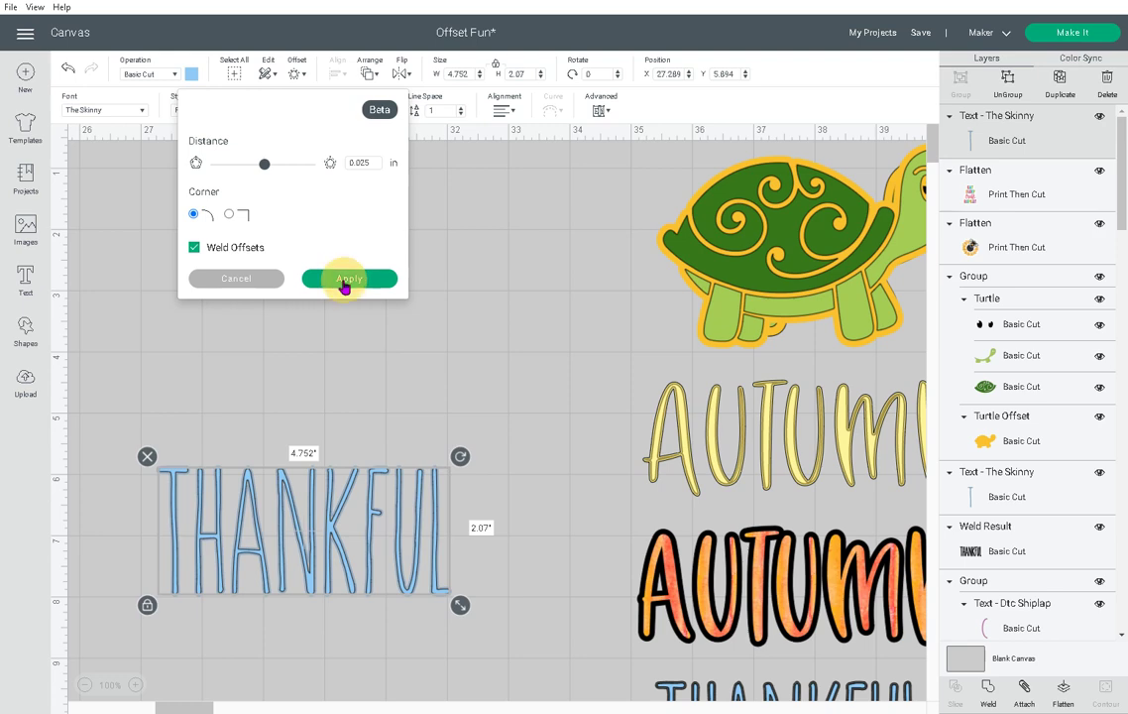
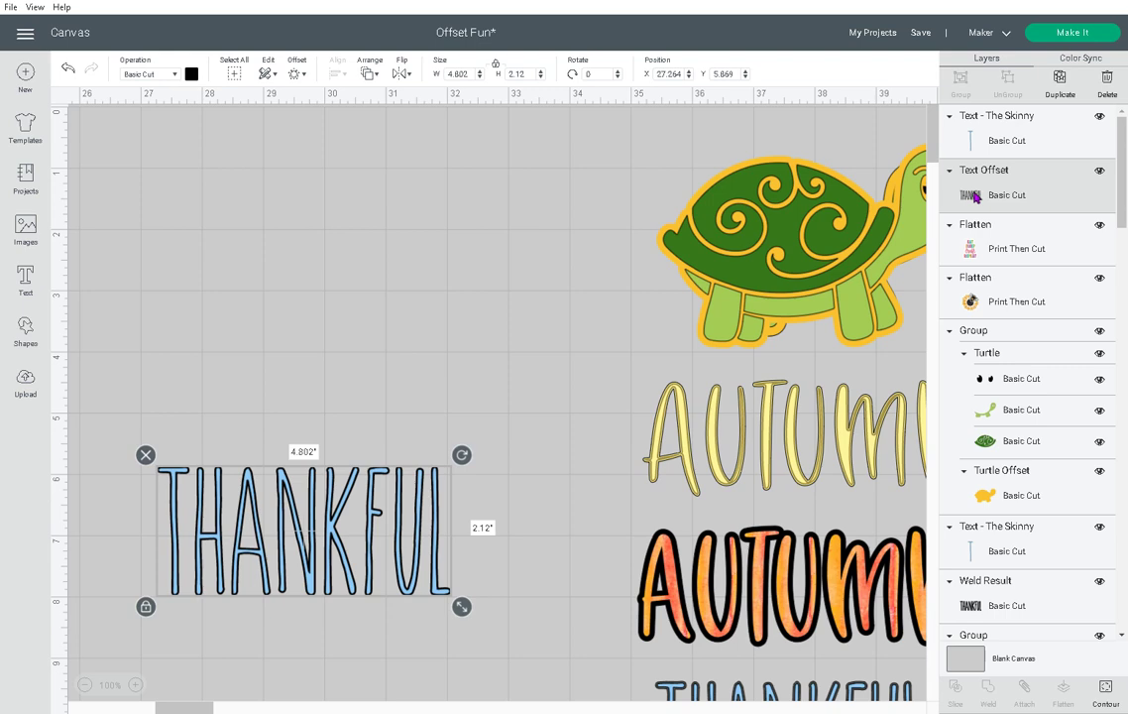
# Duplicate only the black THANKFUL offset and shift the copy, and undo both changes.
pyautogui.click(1059, 78)
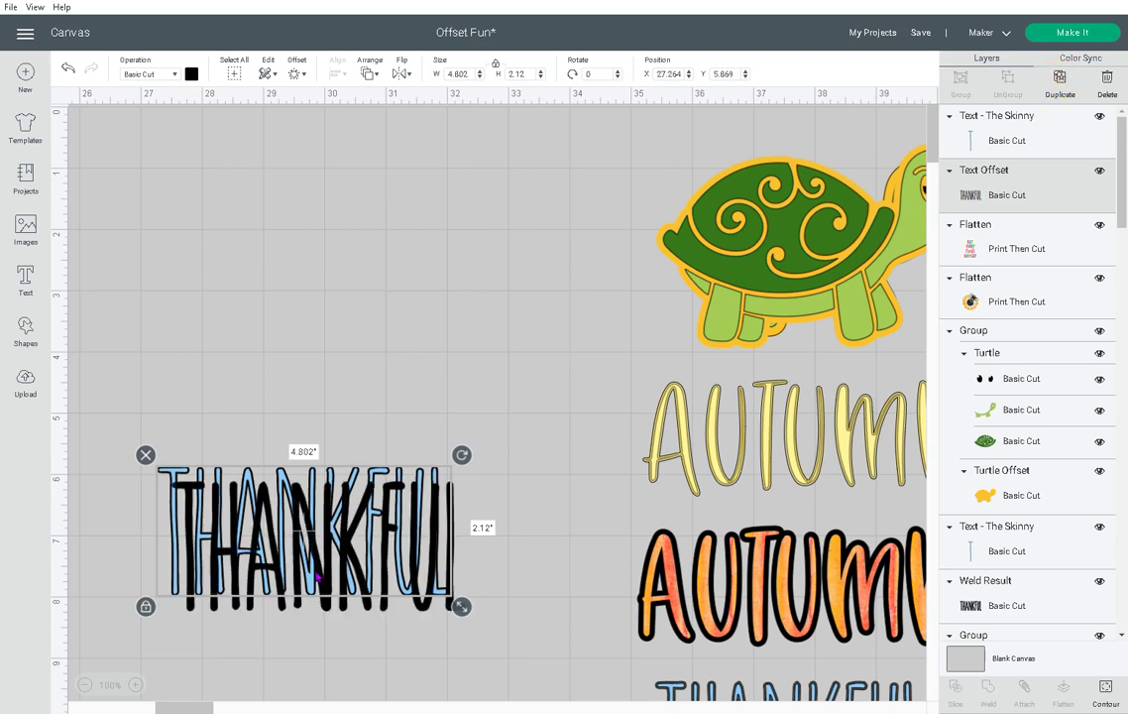
pyautogui.moveTo(313, 548); pyautogui.dragTo(311, 513)
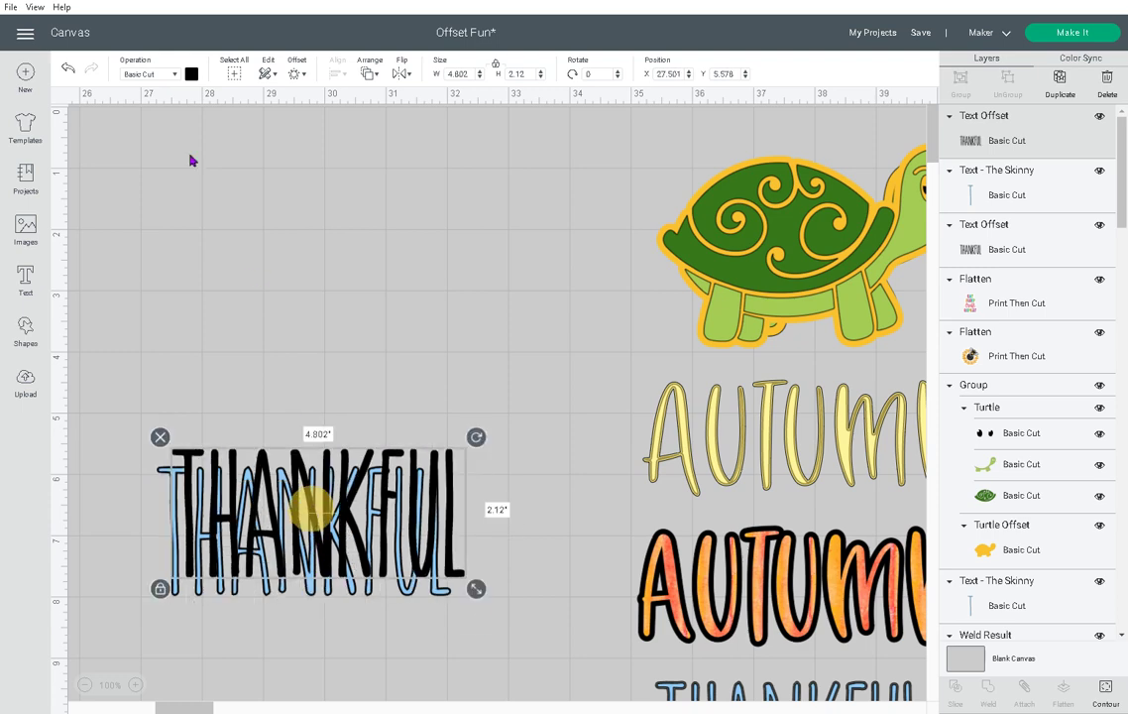
pyautogui.click(67, 72)
pyautogui.click(67, 72)
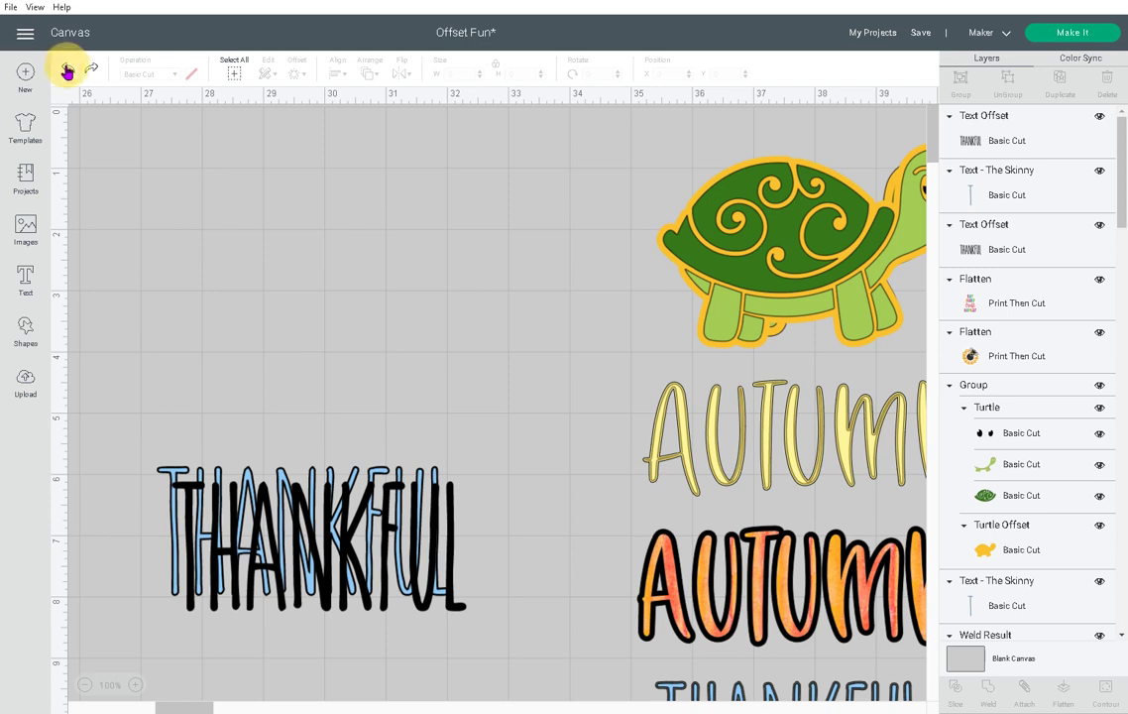
pyautogui.click(68, 71)
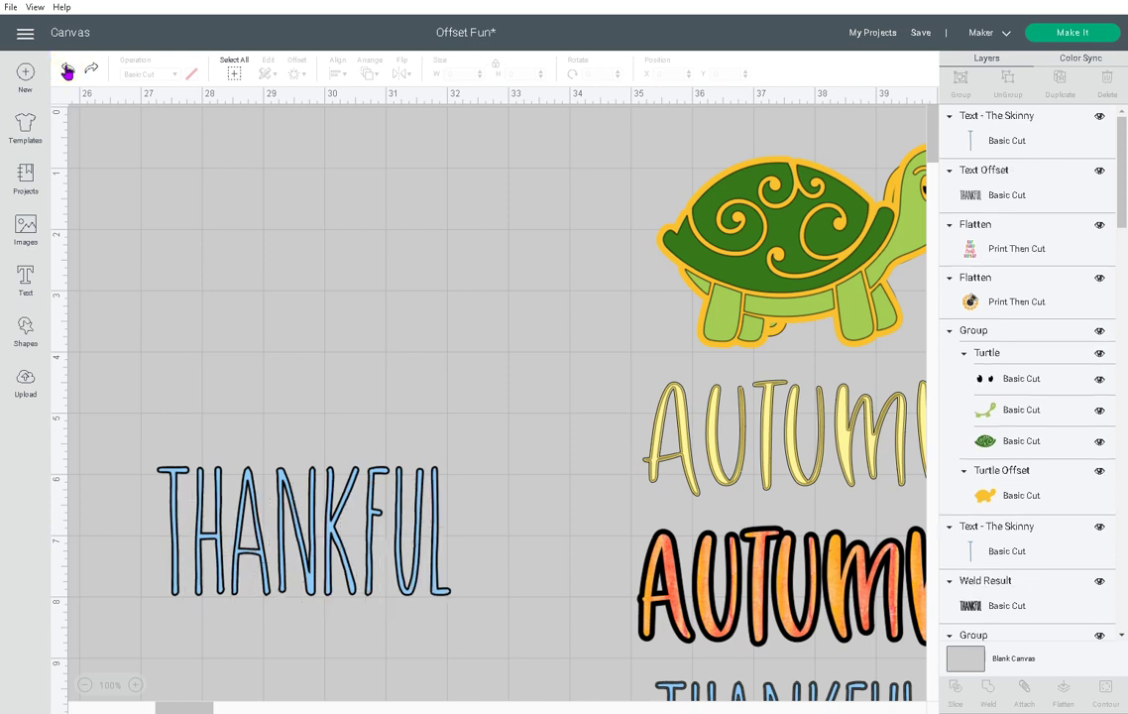
# Duplicate the blue THANKFUL text together with its black offset and place the copy in the empty area above.
pyautogui.click(280, 526)
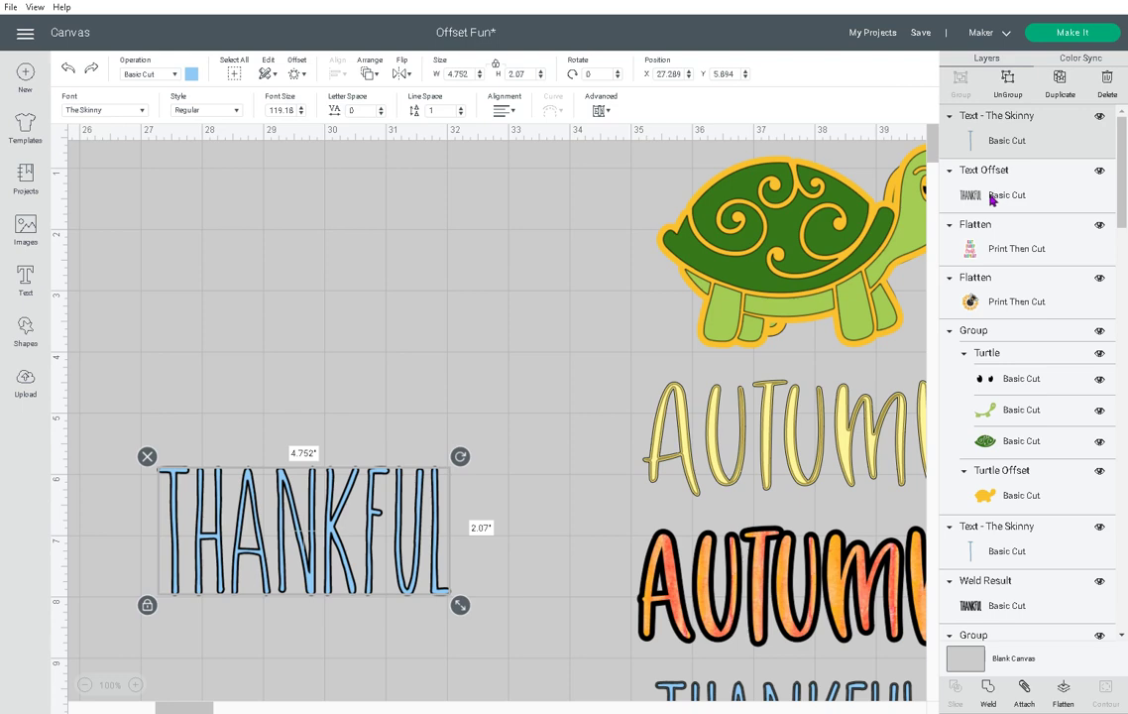
pyautogui.click(571, 478)
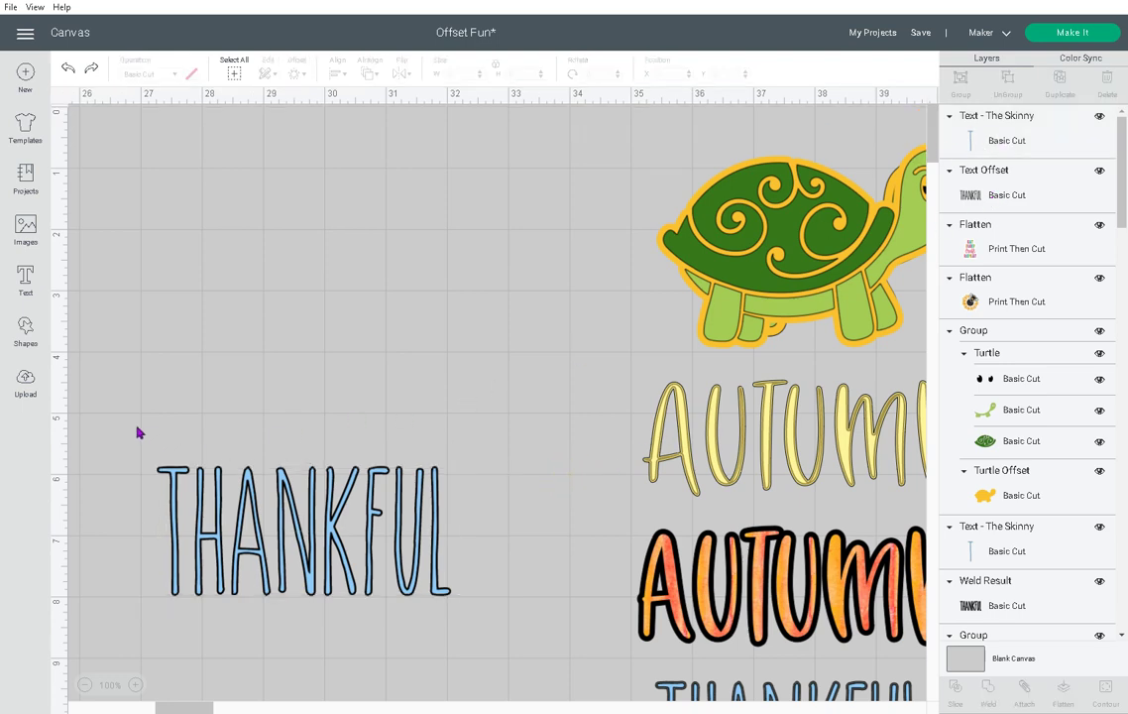
pyautogui.moveTo(137, 426); pyautogui.dragTo(454, 621)
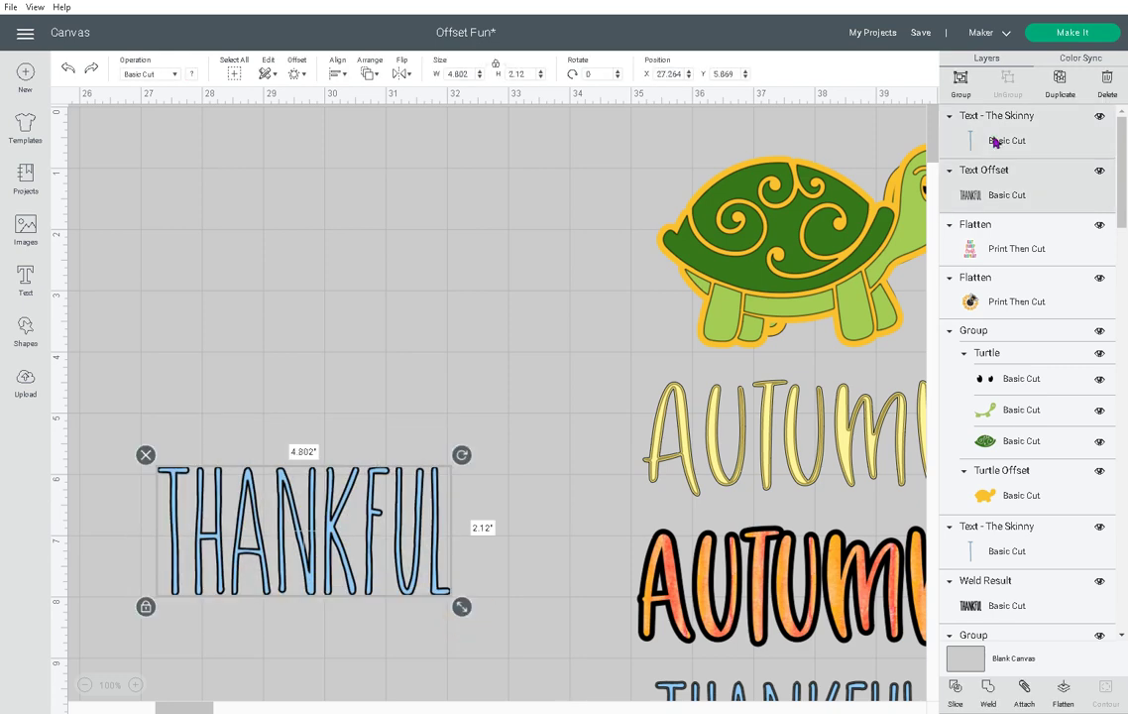
pyautogui.click(1057, 80)
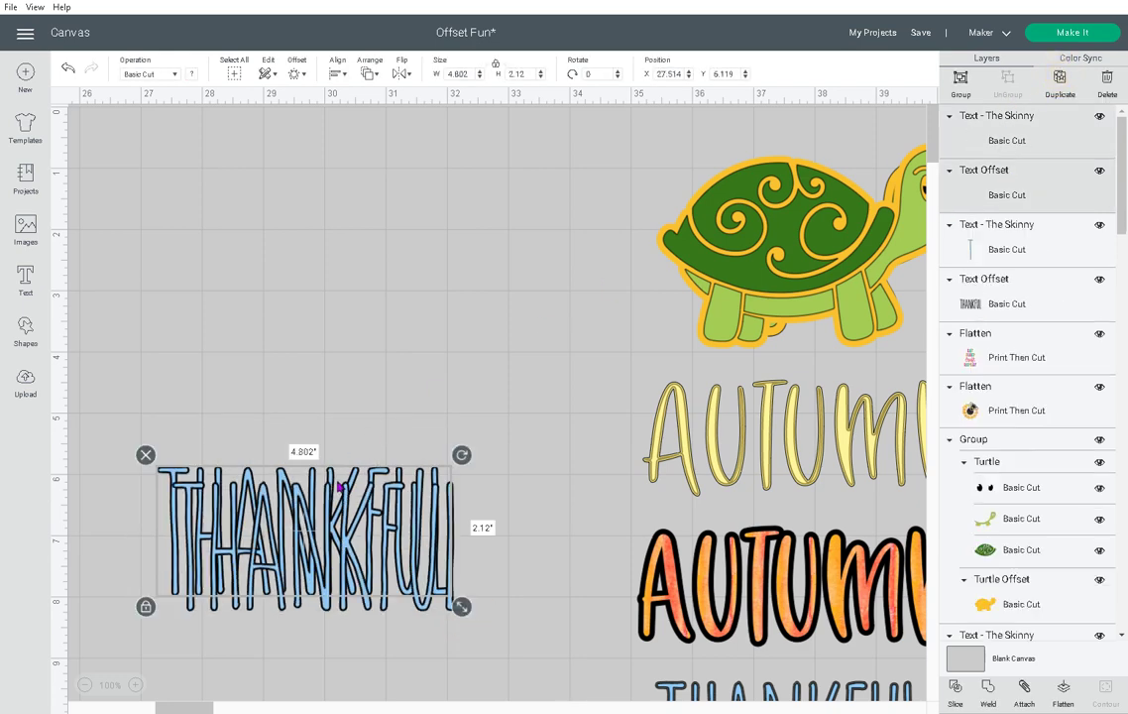
pyautogui.moveTo(351, 535); pyautogui.dragTo(338, 261)
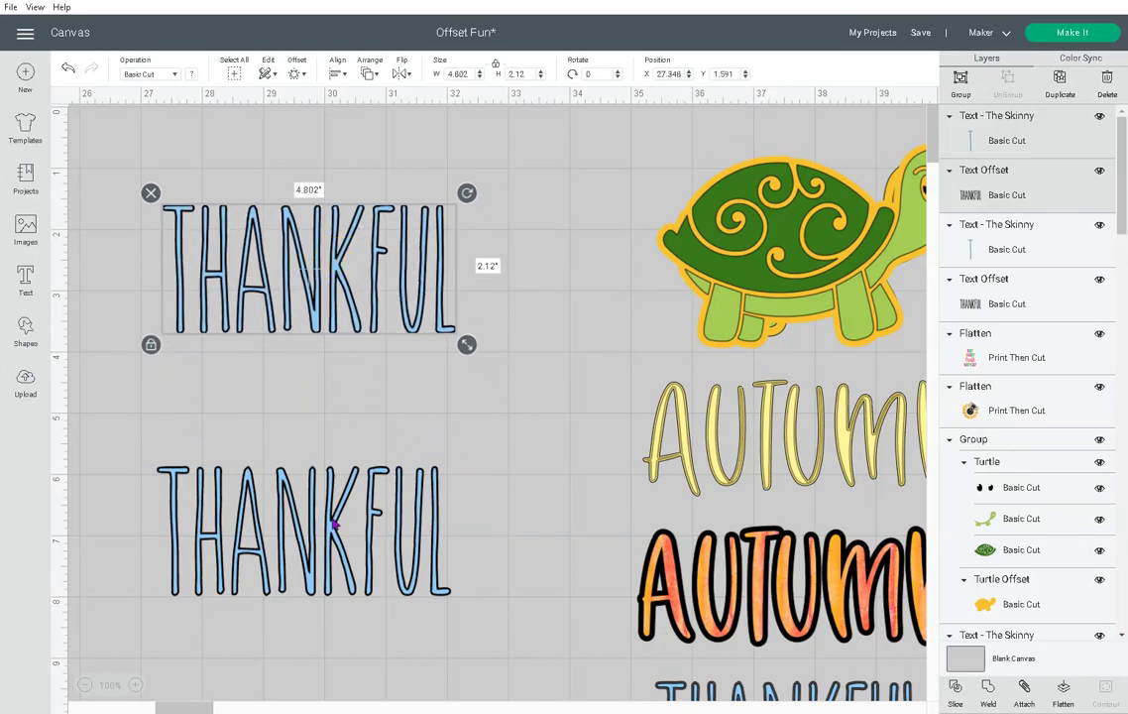
# Weld the lower blue THANKFUL text to its black offset and move the welded shape up directly beneath the copy.
pyautogui.click(335, 525)
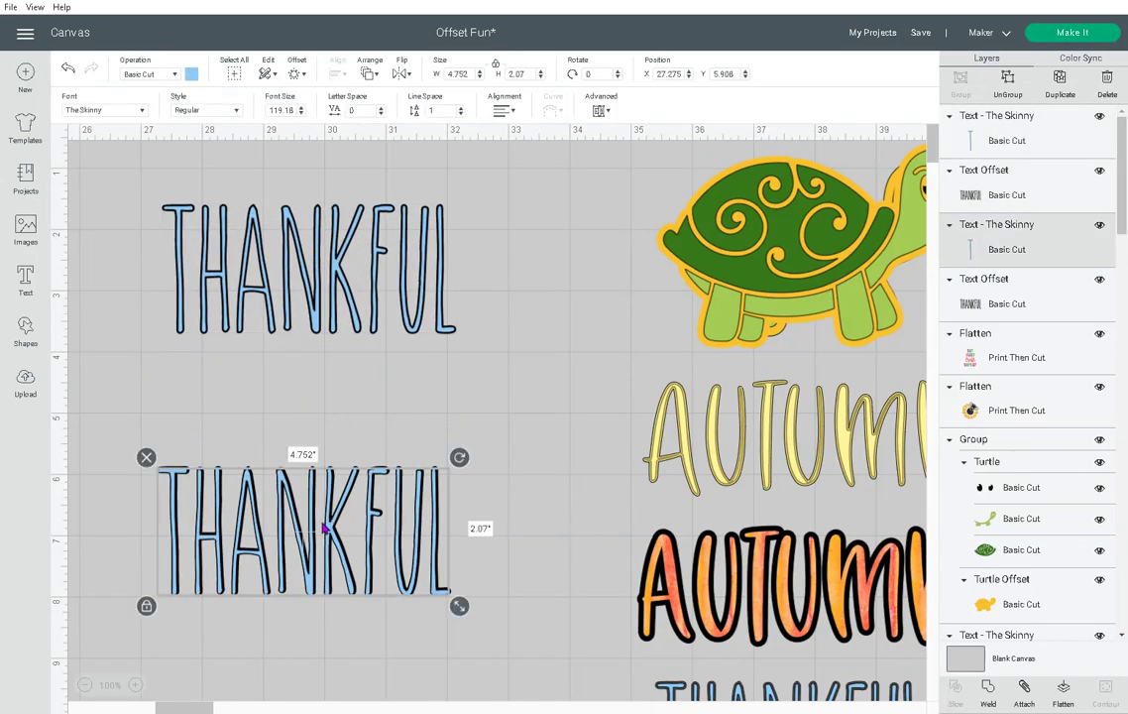
pyautogui.click(222, 408)
pyautogui.moveTo(128, 434); pyautogui.dragTo(474, 605)
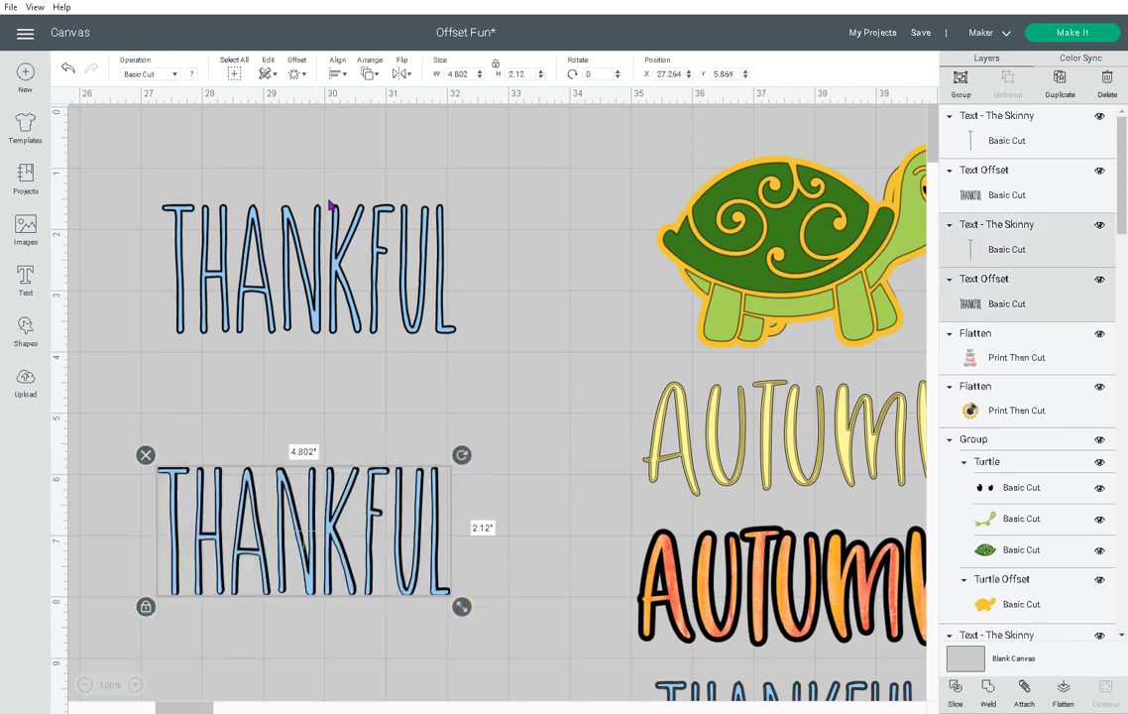
pyautogui.click(986, 686)
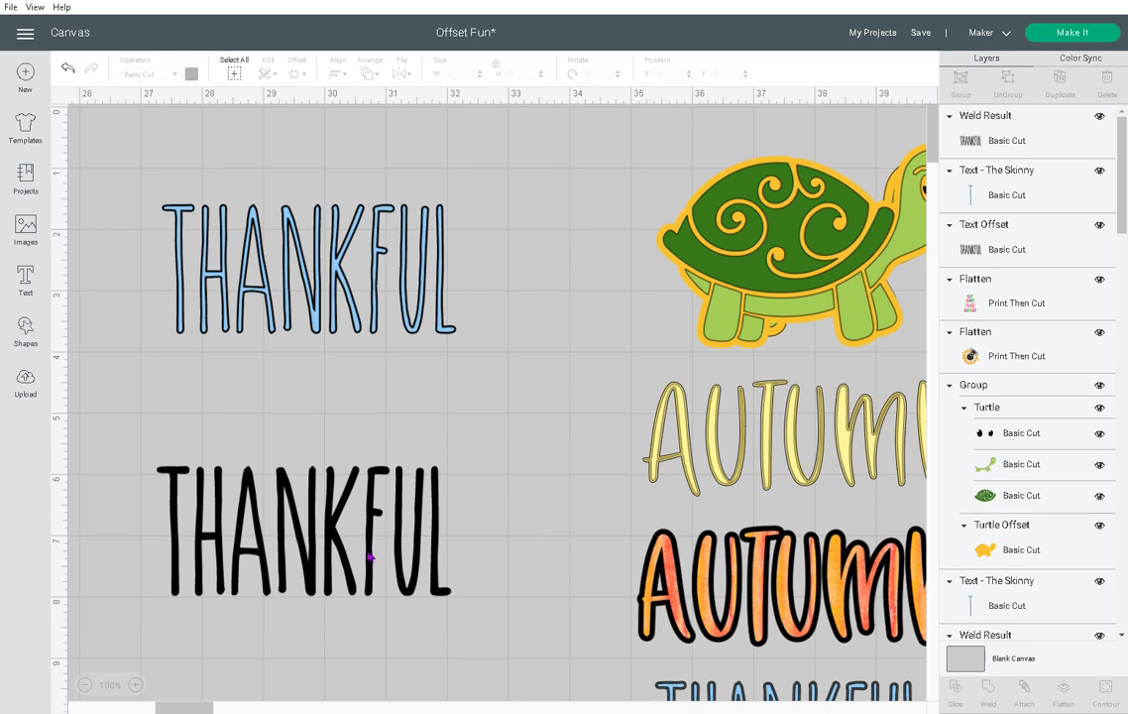
pyautogui.moveTo(369, 558); pyautogui.dragTo(369, 445)
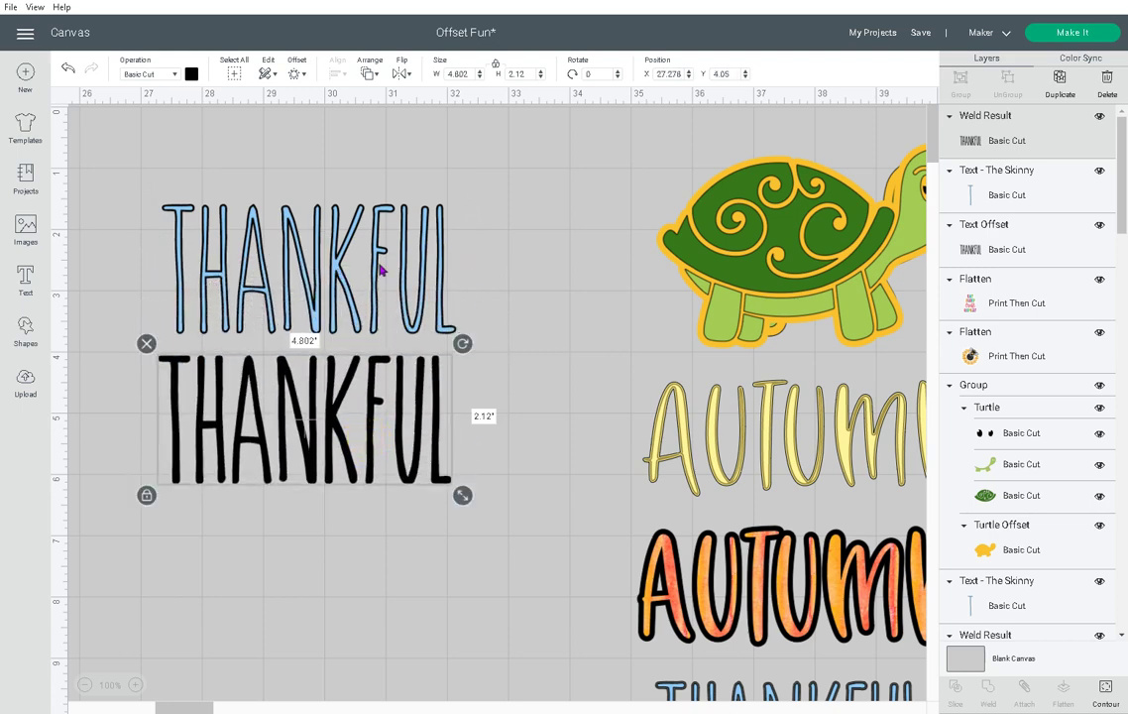
# Move the upper copy's blue text down onto the welded black THANKFUL and bring it to the front.
pyautogui.click(377, 263)
pyautogui.moveTo(378, 253); pyautogui.dragTo(365, 443)
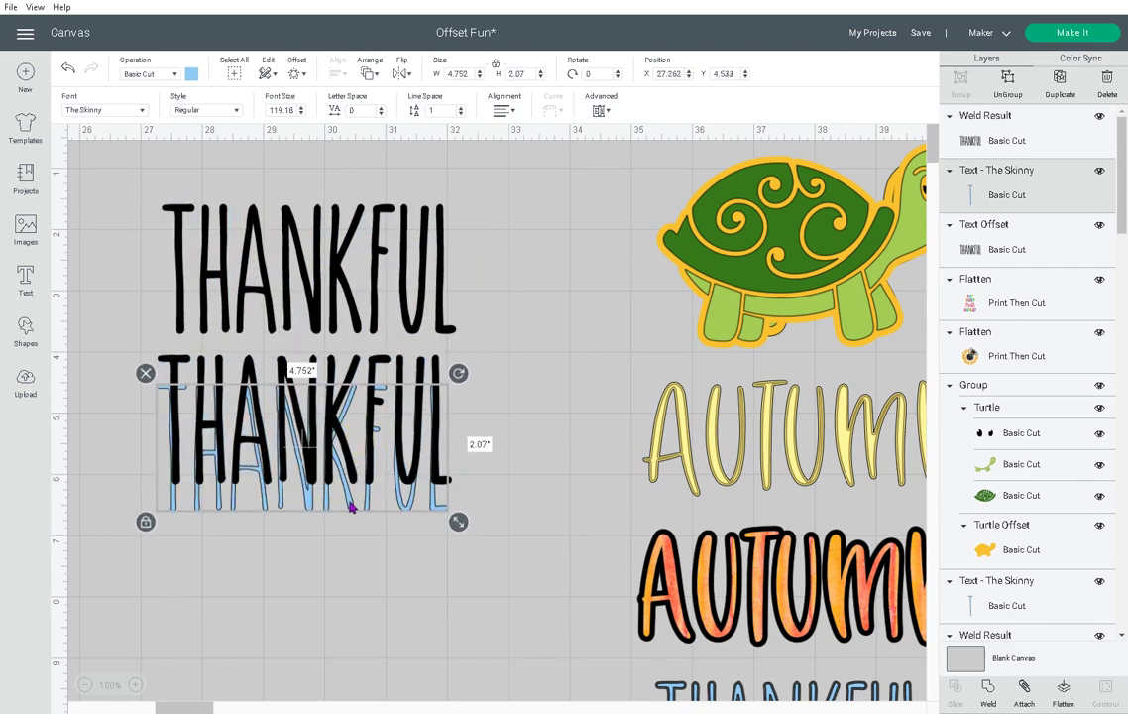
pyautogui.rightClick(350, 504)
pyautogui.click(372, 546)
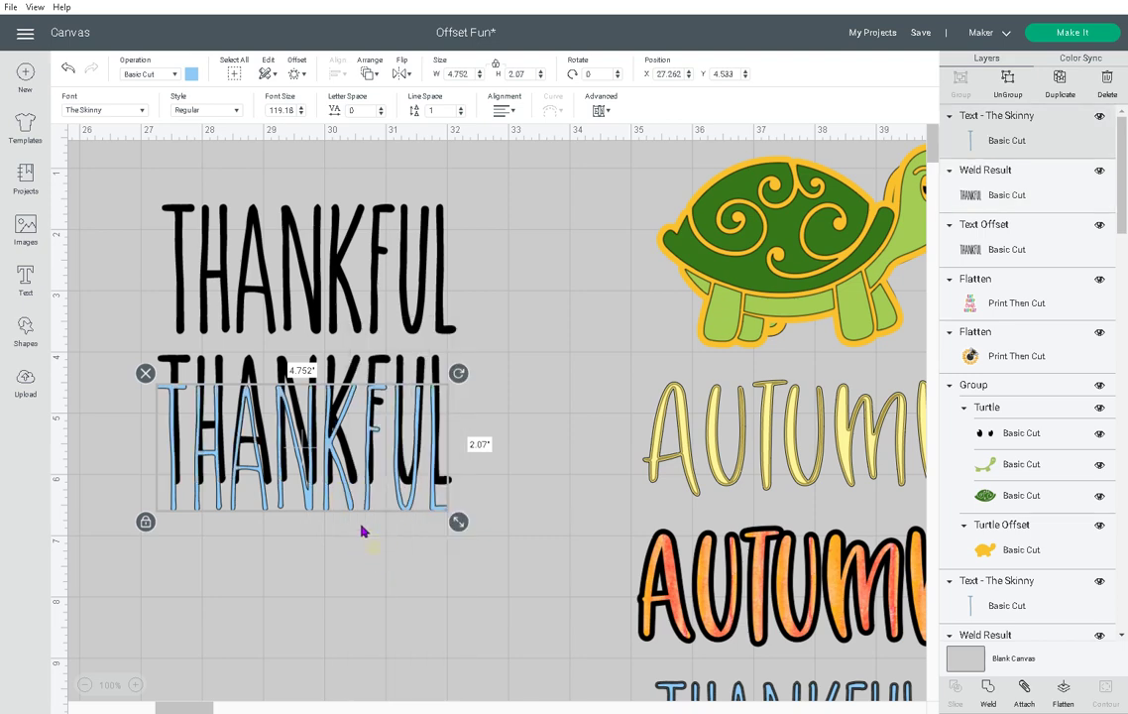
pyautogui.moveTo(349, 508); pyautogui.dragTo(349, 480)
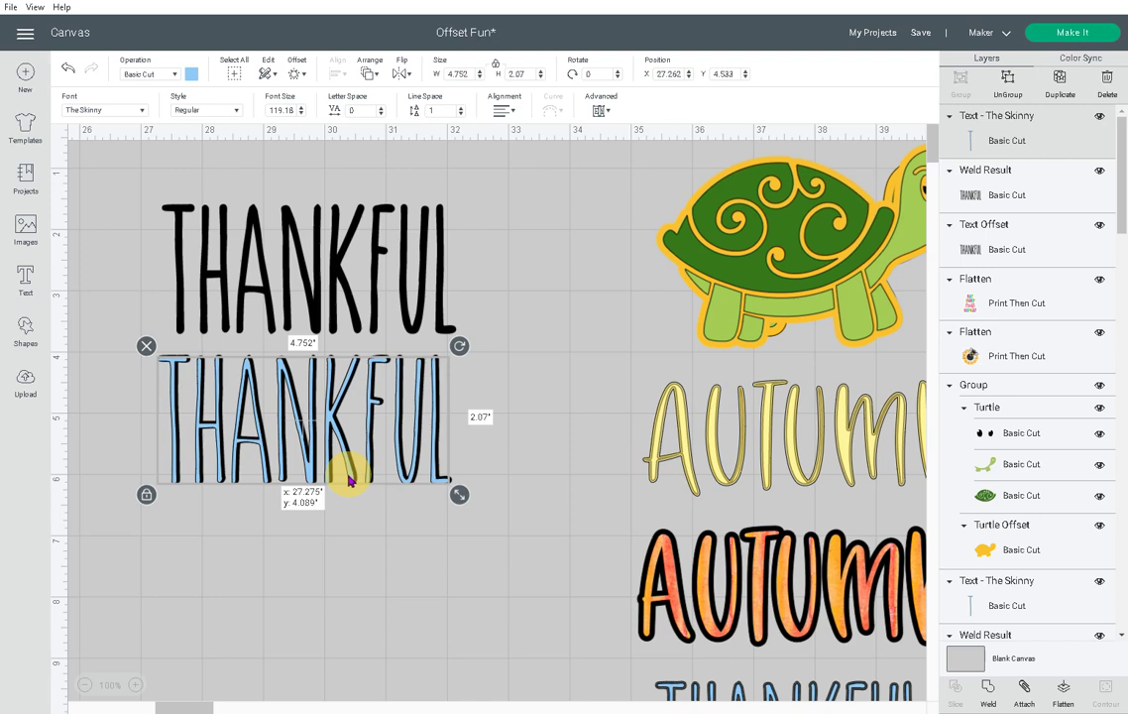
# Reposition the blue text slightly left over the welded black THANKFUL to form a shadow effect.
pyautogui.moveTo(349, 481); pyautogui.dragTo(342, 561)
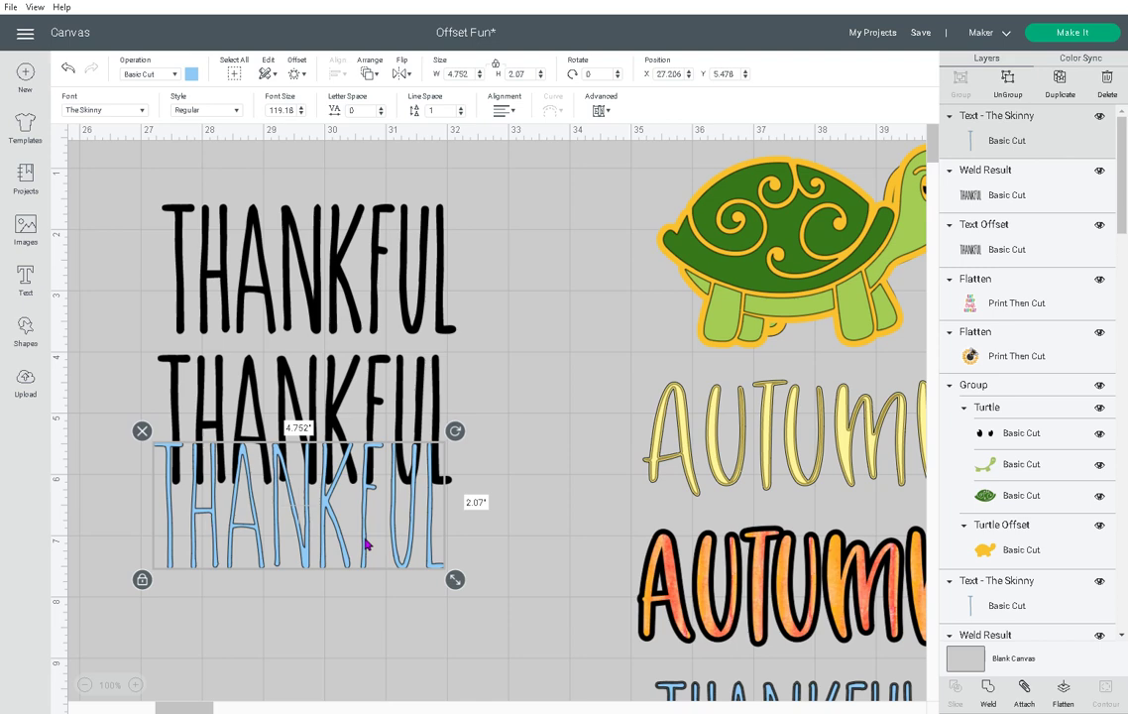
pyautogui.moveTo(363, 538); pyautogui.dragTo(365, 447)
pyautogui.click(358, 572)
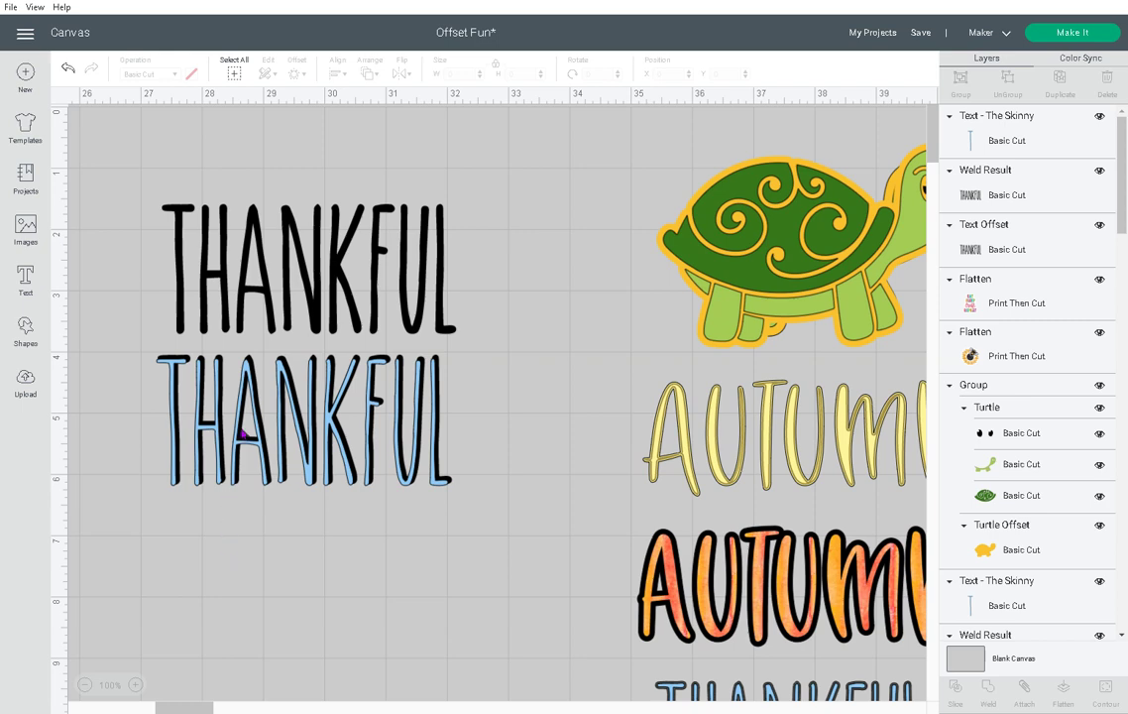
# Move the upper black THANKFUL offset higher on the canvas to about X 27.24, Y 0.49 in.
pyautogui.click(256, 426)
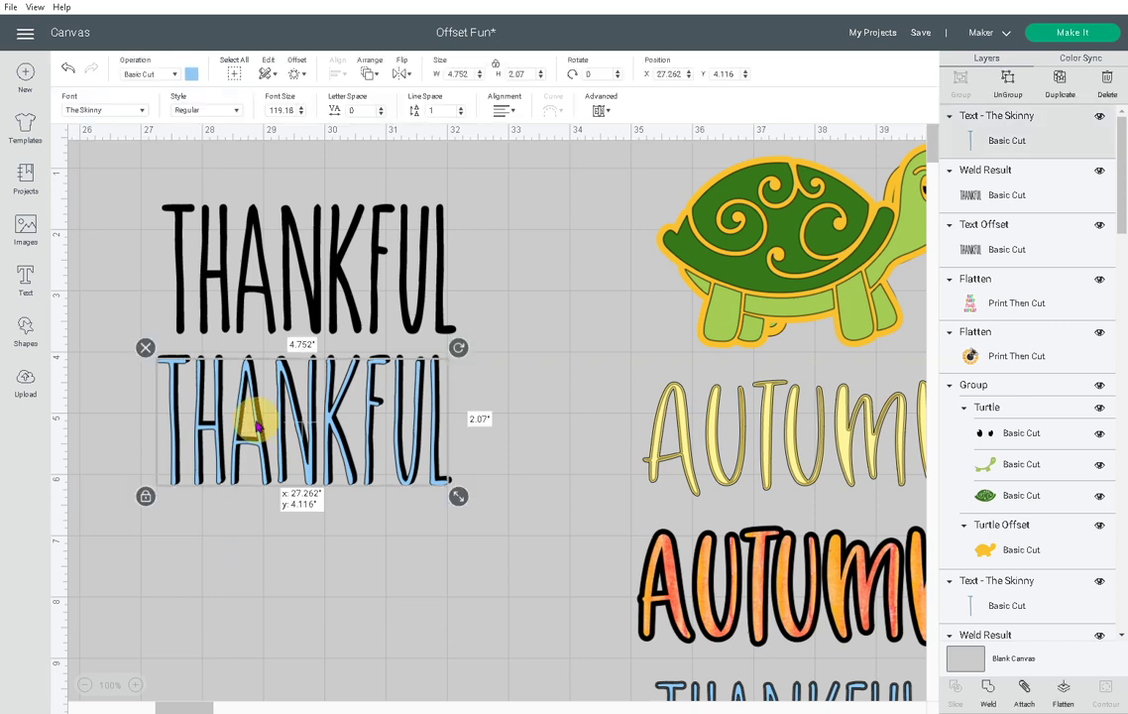
pyautogui.click(226, 524)
pyautogui.moveTo(319, 247); pyautogui.dragTo(318, 178)
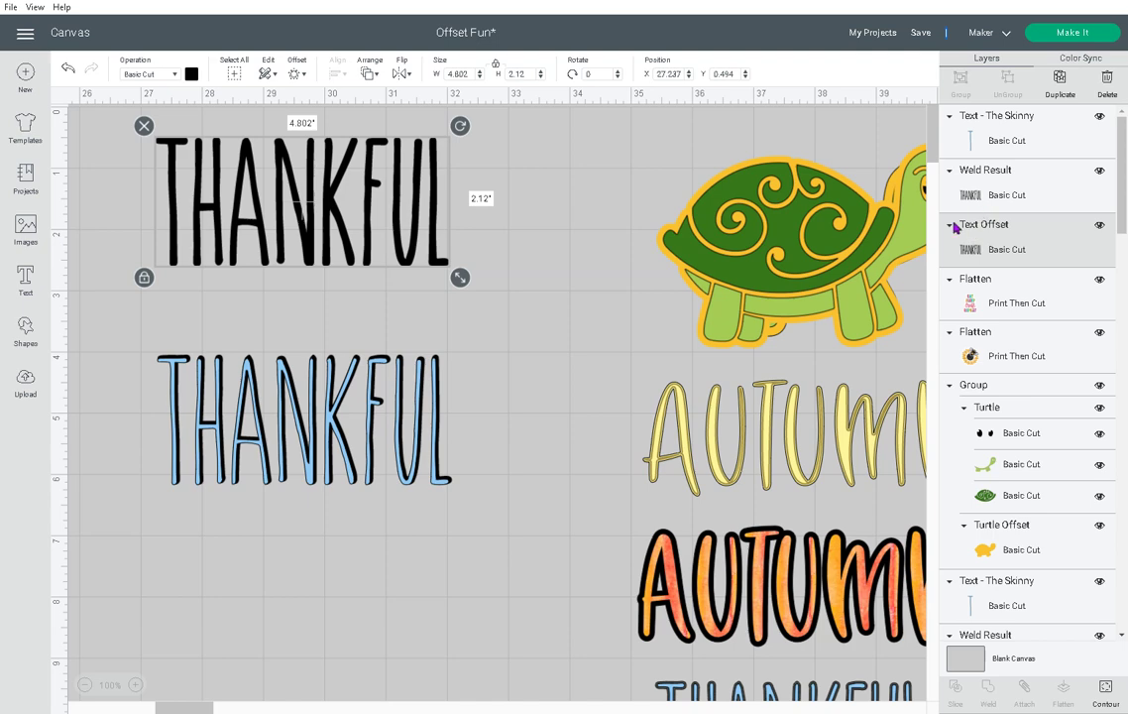
# Apply a 0.025 in rounded-corner offset to the welded black THANKFUL beneath the blue text.
pyautogui.click(977, 183)
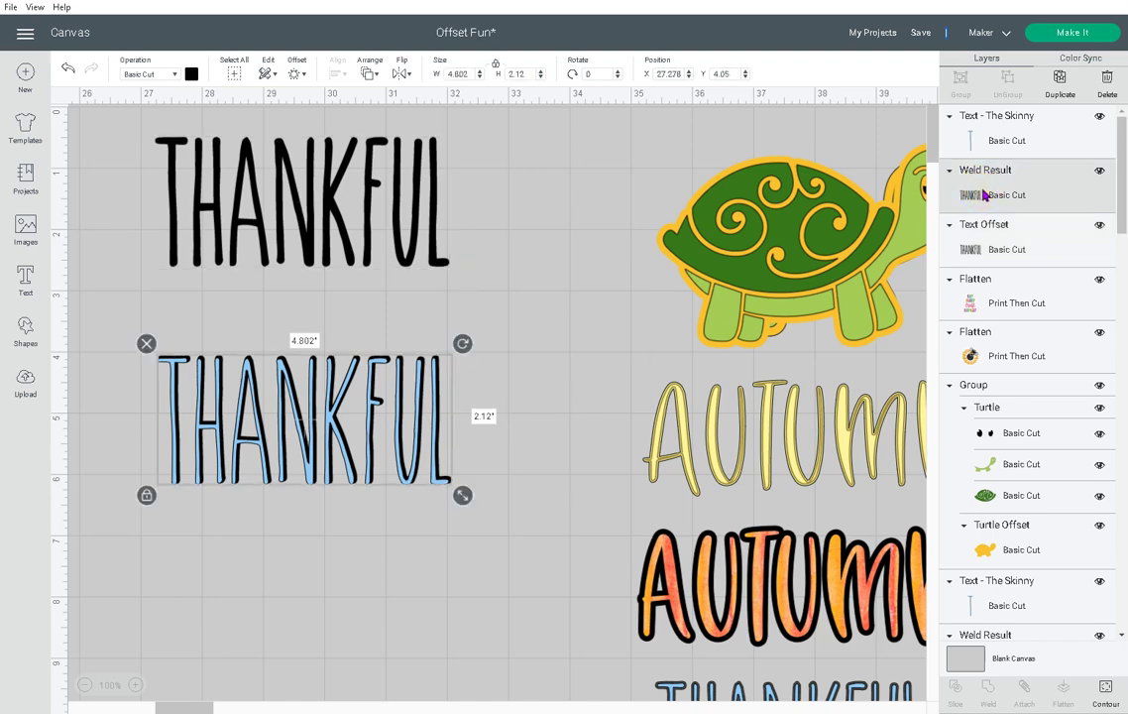
pyautogui.click(296, 74)
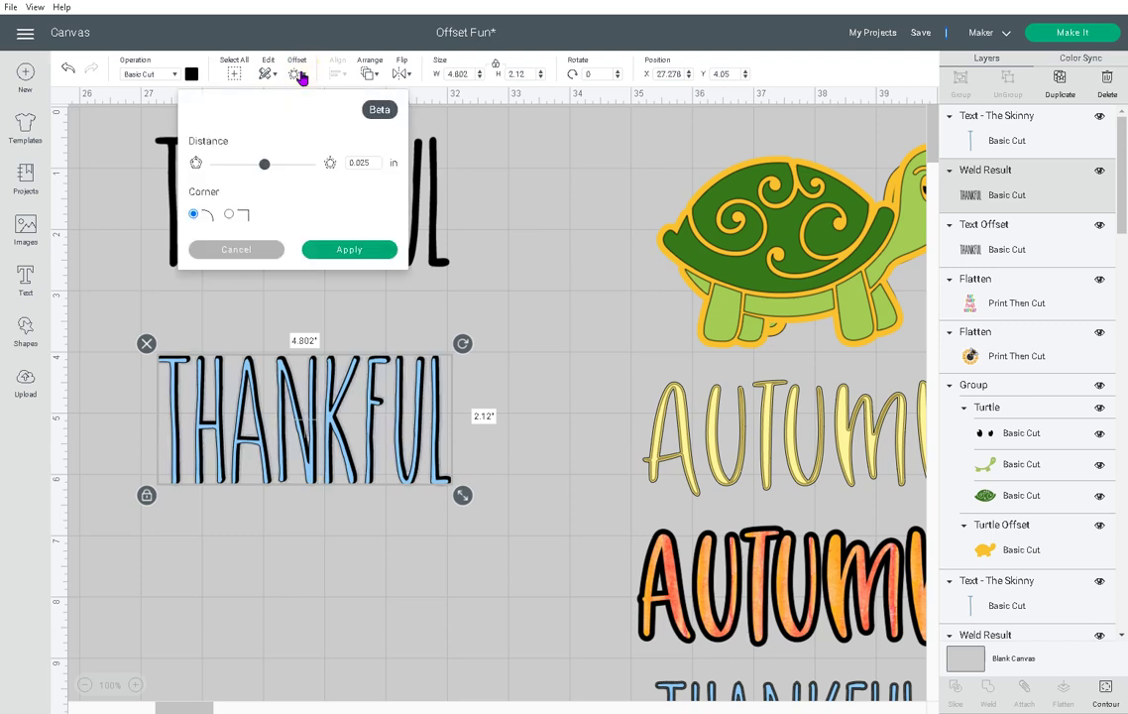
pyautogui.click(335, 253)
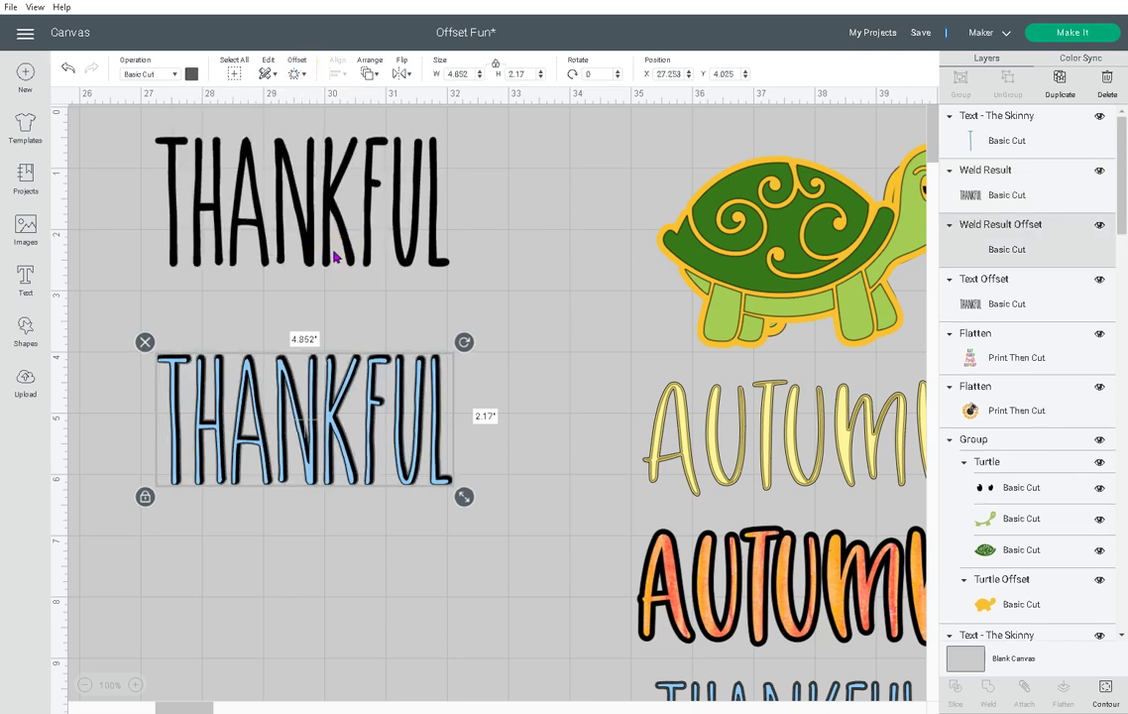
pyautogui.click(281, 570)
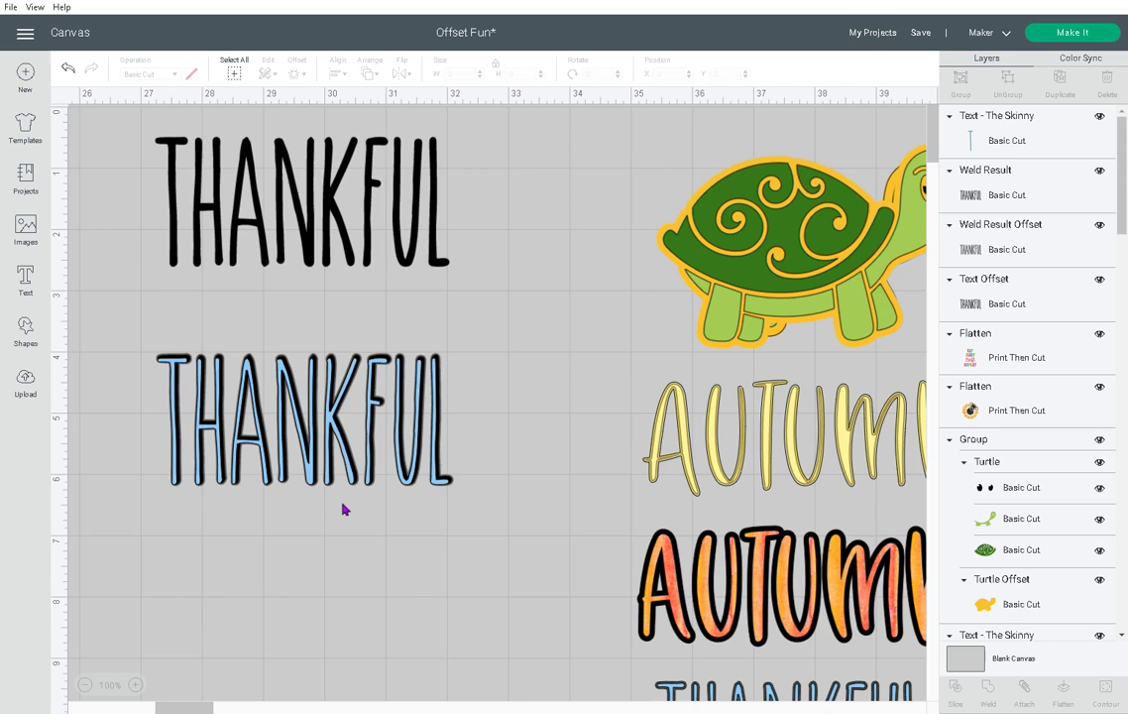
# Move the blue THANKFUL text down out of the way and weld the black THANKFUL to its new offset.
pyautogui.moveTo(330, 422); pyautogui.dragTo(331, 613)
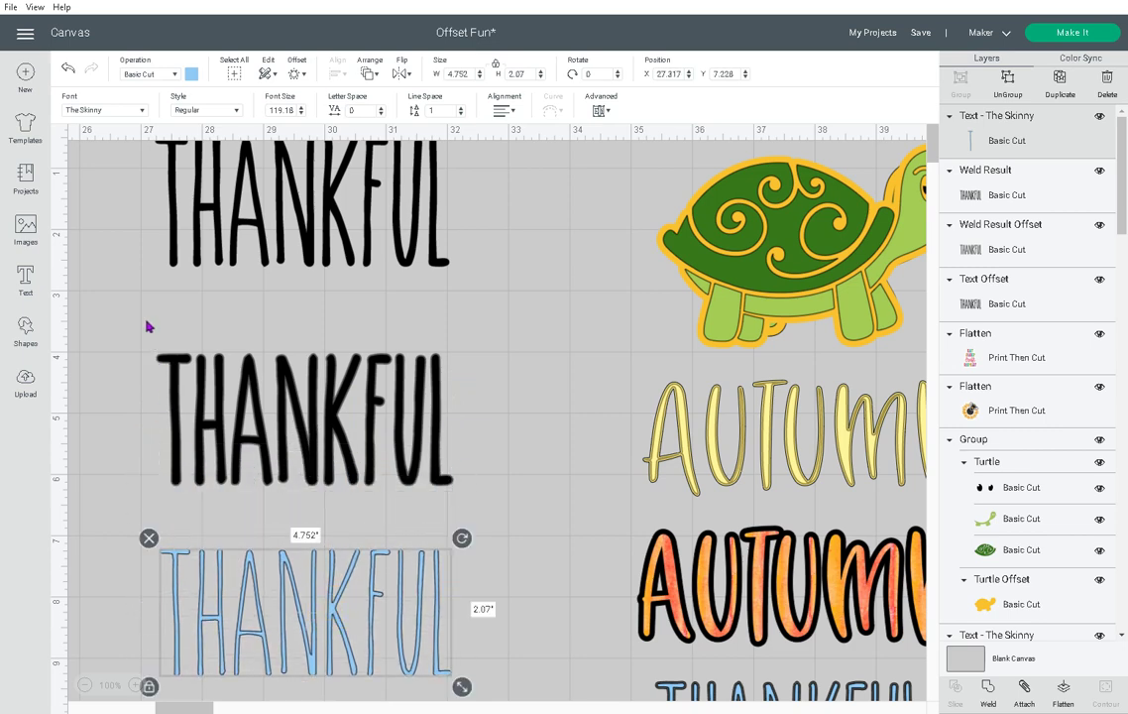
pyautogui.moveTo(146, 319); pyautogui.dragTo(337, 444)
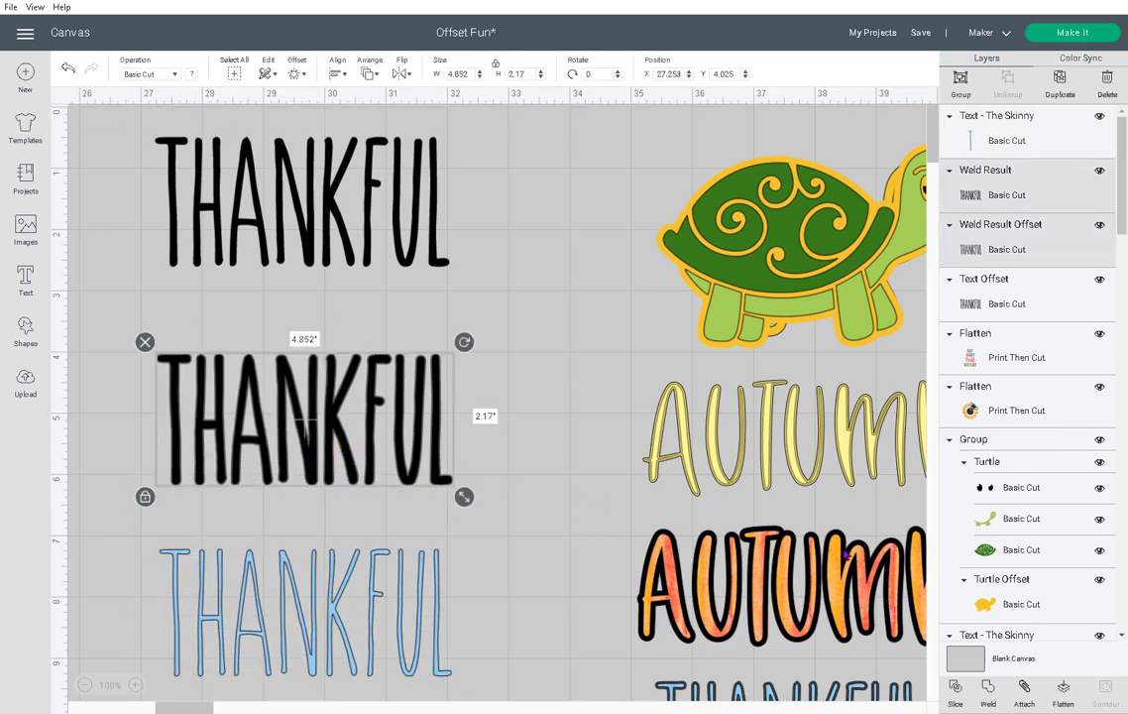
pyautogui.click(989, 684)
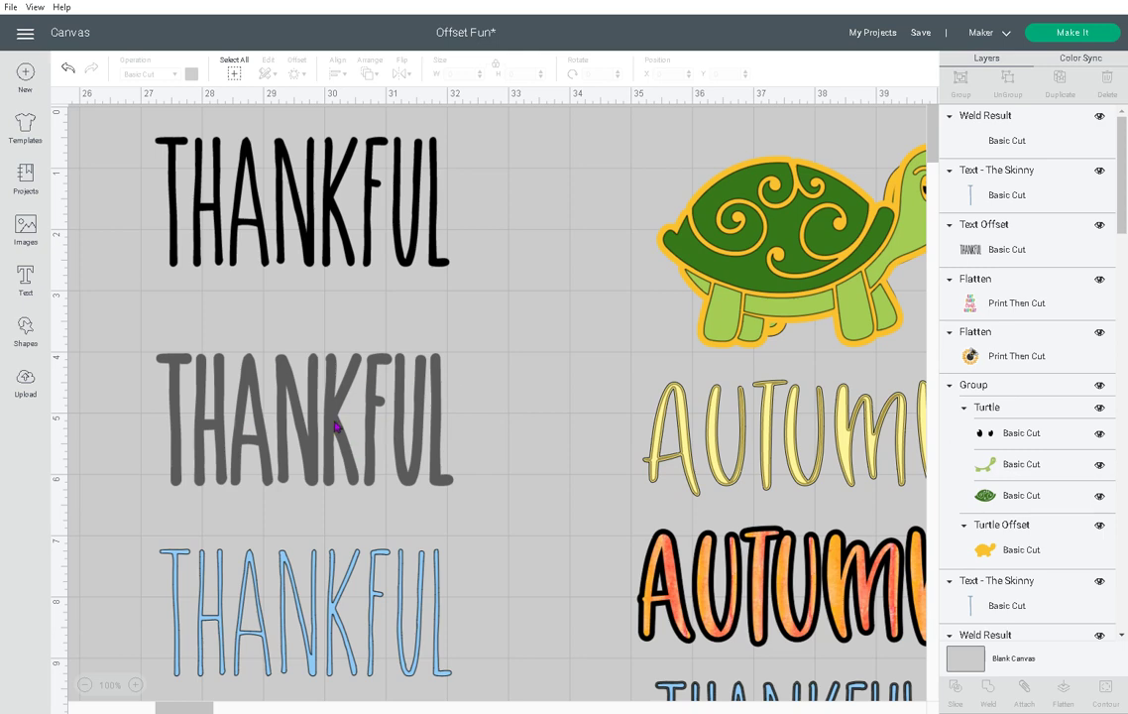
# Bring the blue THANKFUL text to the front and position it over the thicker welded shape for a shadow effect.
pyautogui.moveTo(373, 600); pyautogui.dragTo(363, 455)
pyautogui.rightClick(343, 519)
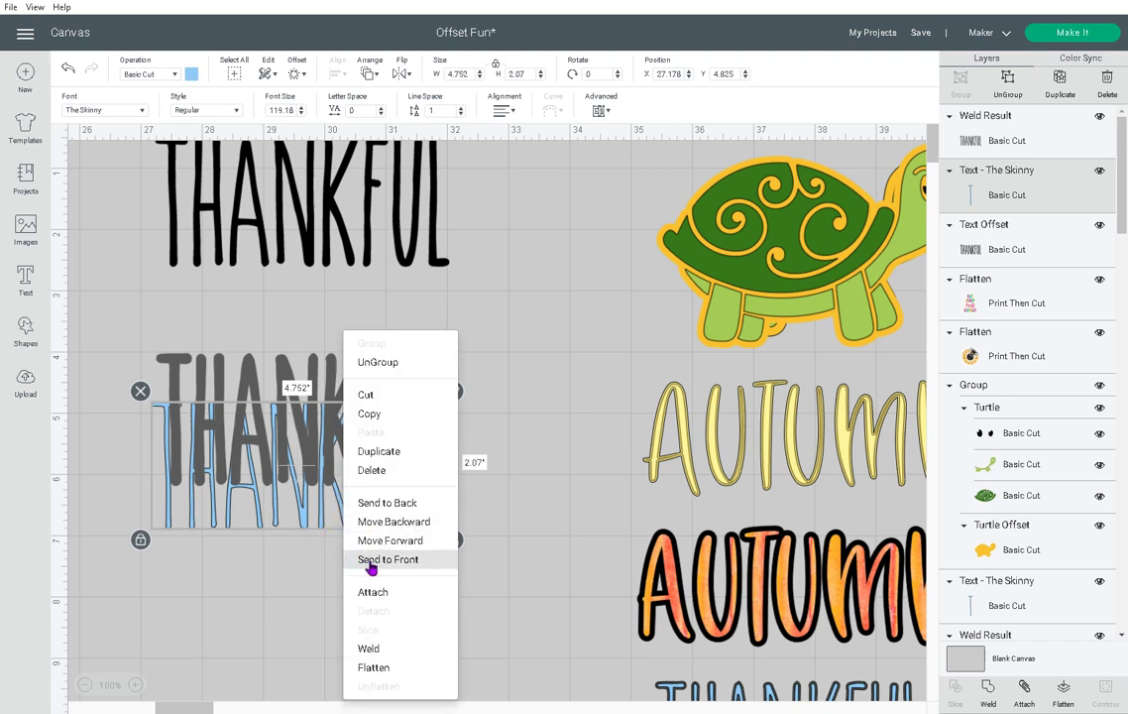
pyautogui.click(369, 558)
pyautogui.moveTo(318, 520); pyautogui.dragTo(326, 472)
pyautogui.click(349, 596)
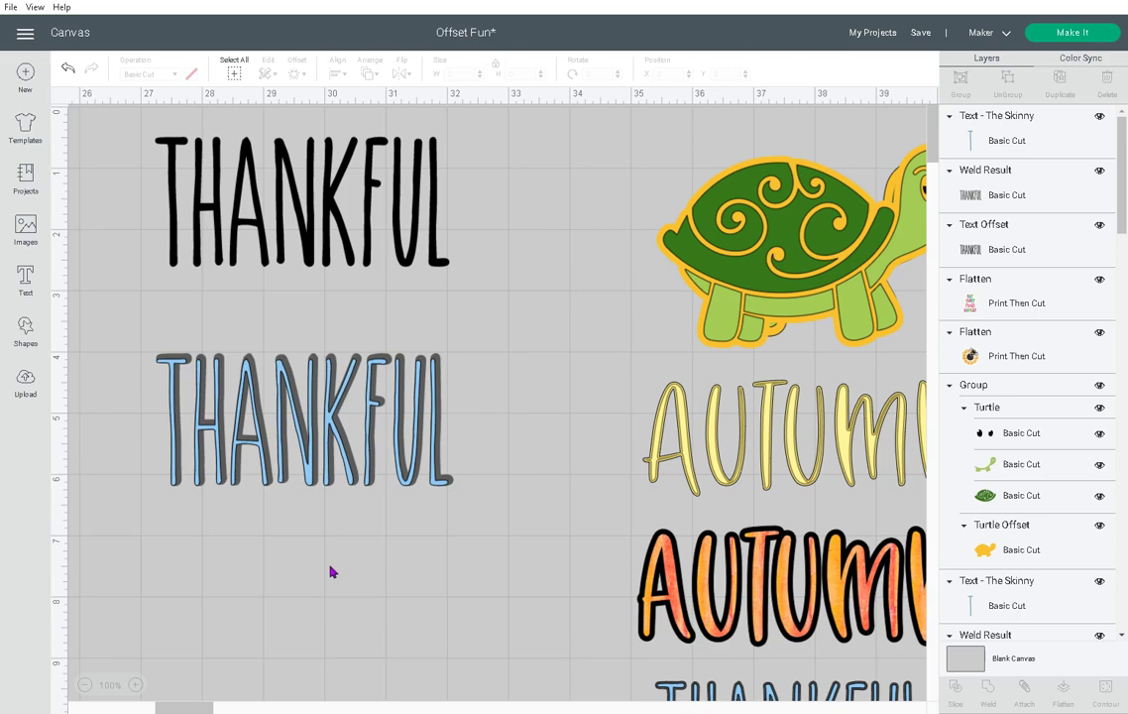
# Delete the practice black THANKFUL together with the blue text and its welded shadow.
pyautogui.scroll(-5, 496, 591)
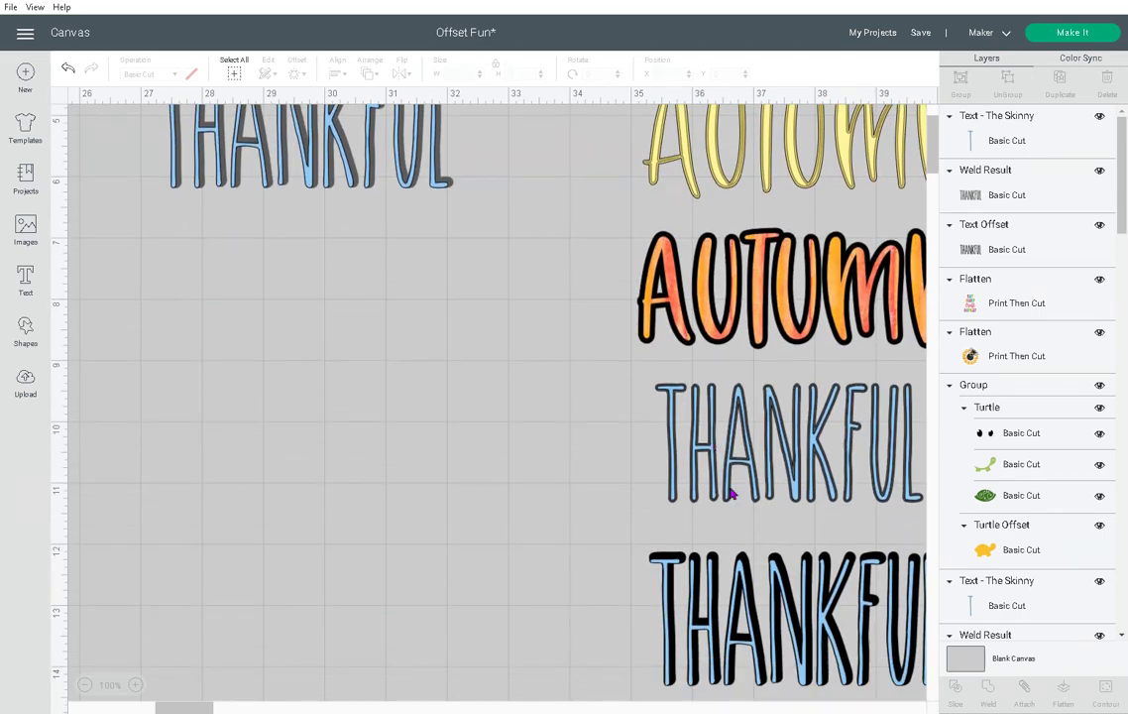
pyautogui.scroll(-2, 735, 617)
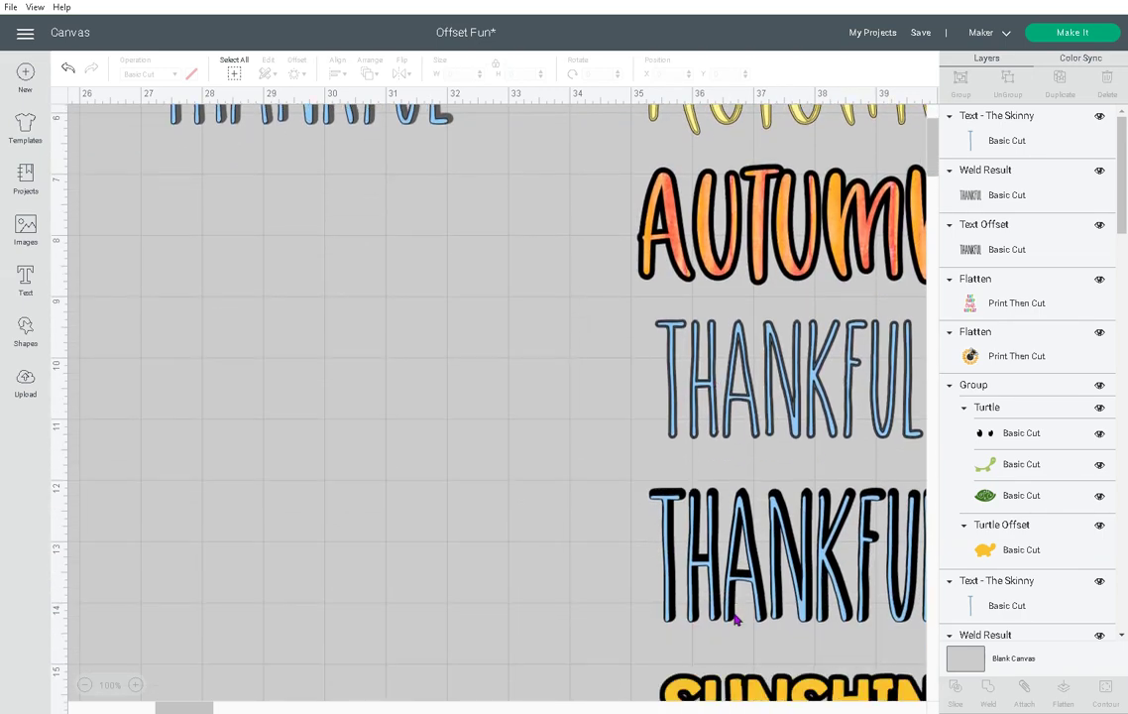
pyautogui.scroll(2, 430, 488)
pyautogui.scroll(5, 429, 488)
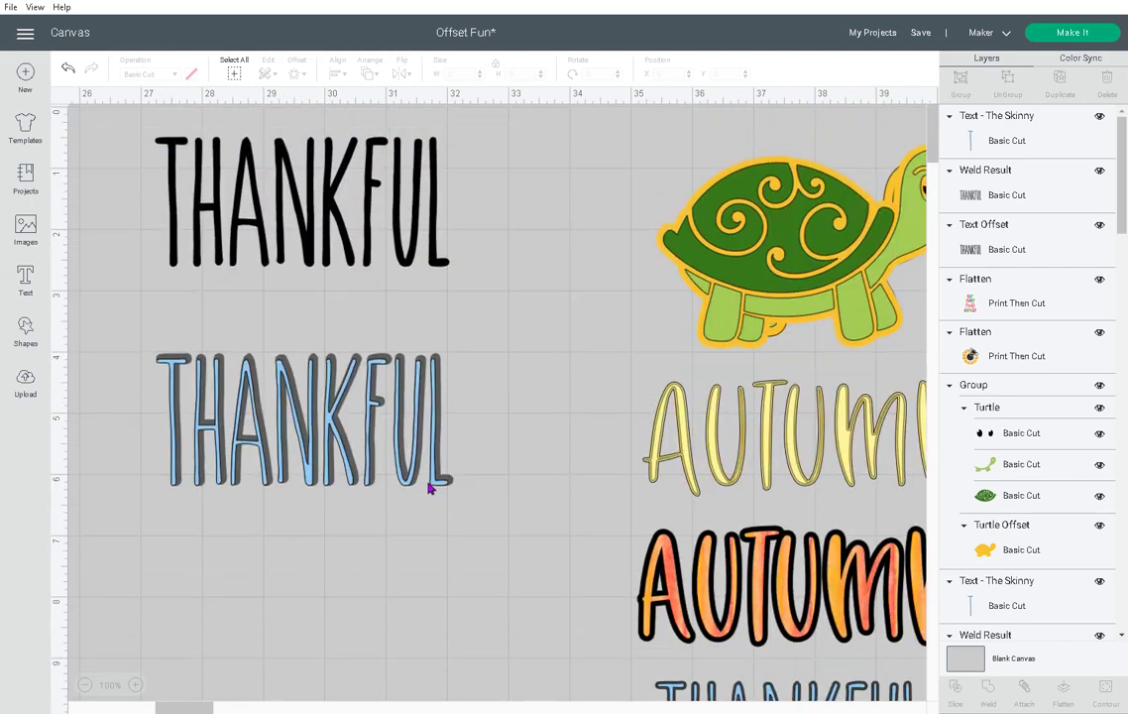
pyautogui.moveTo(490, 502); pyautogui.dragTo(144, 144)
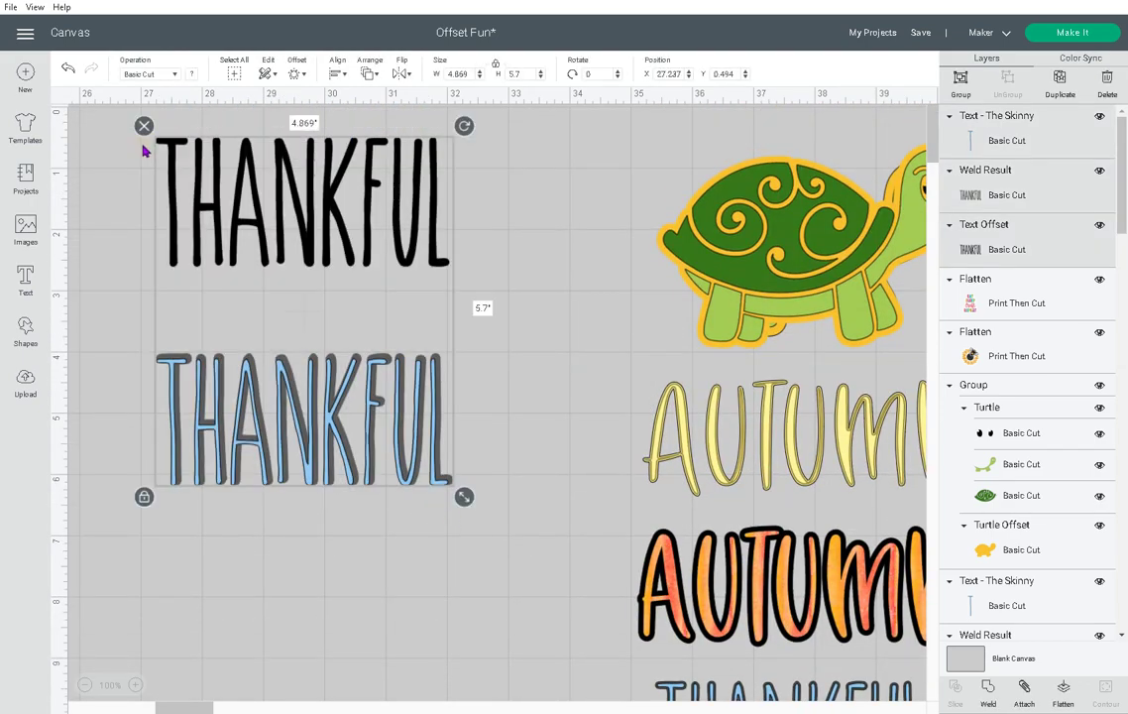
pyautogui.press('Delete')
# Add the text "sunshine" to the empty area beside the sample designs.
pyautogui.scroll(-4, 378, 481)
pyautogui.scroll(-5, 378, 481)
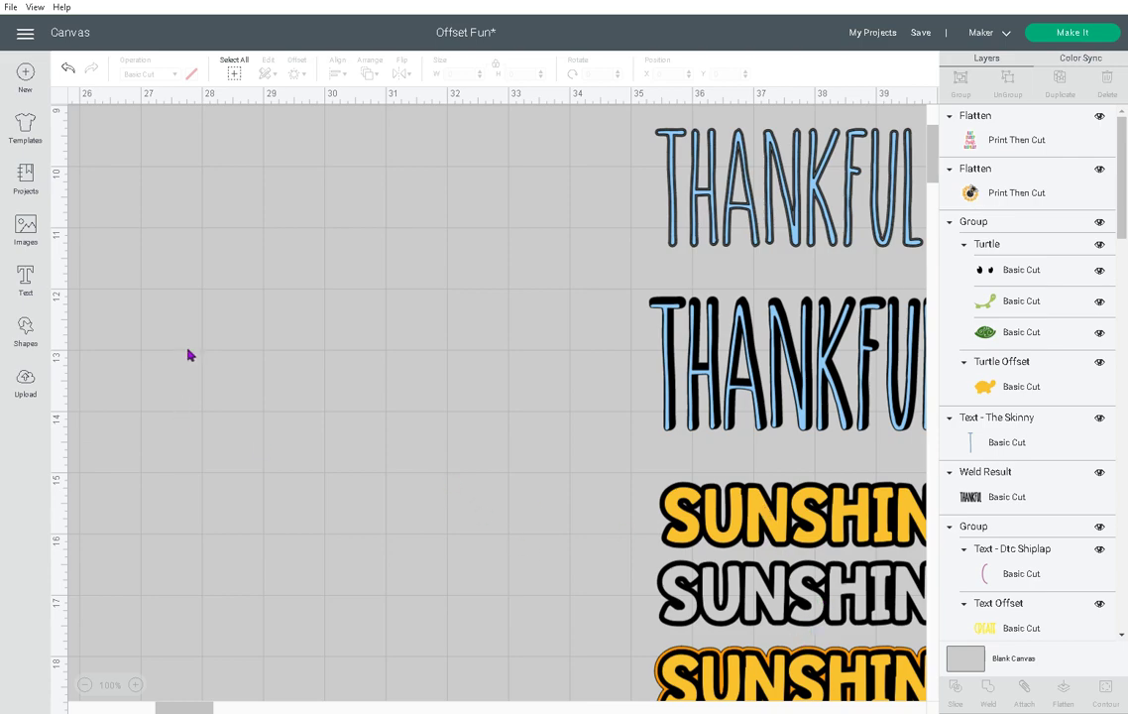
pyautogui.scroll(9, 192, 359)
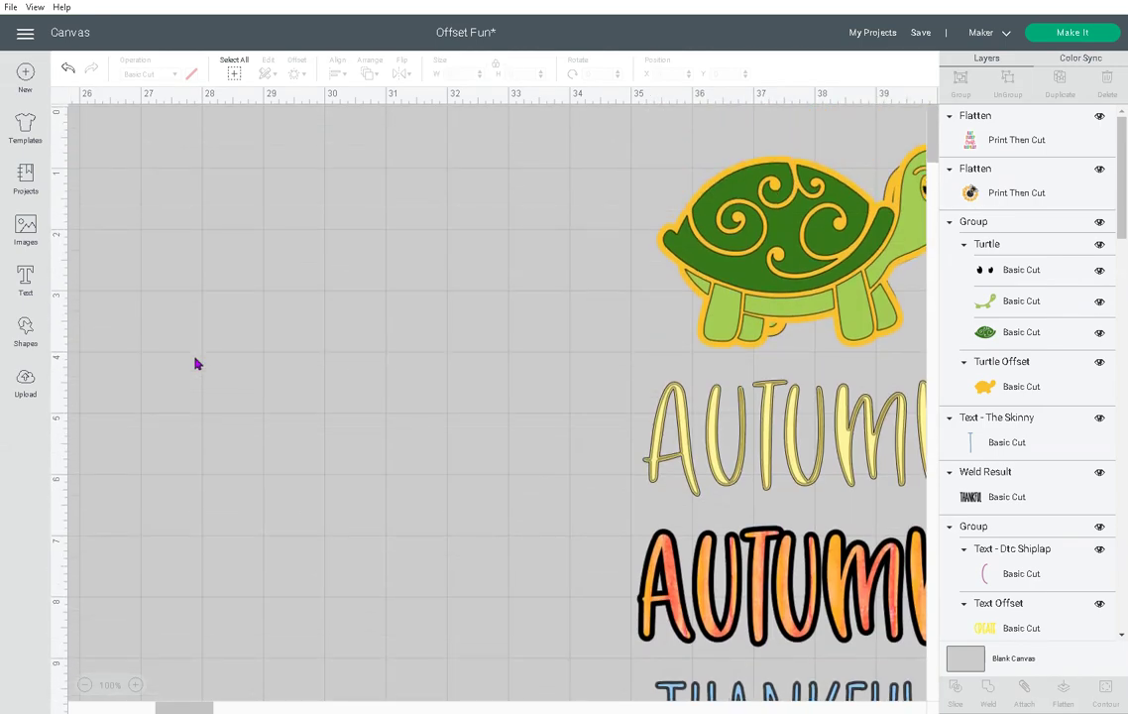
pyautogui.click(25, 277)
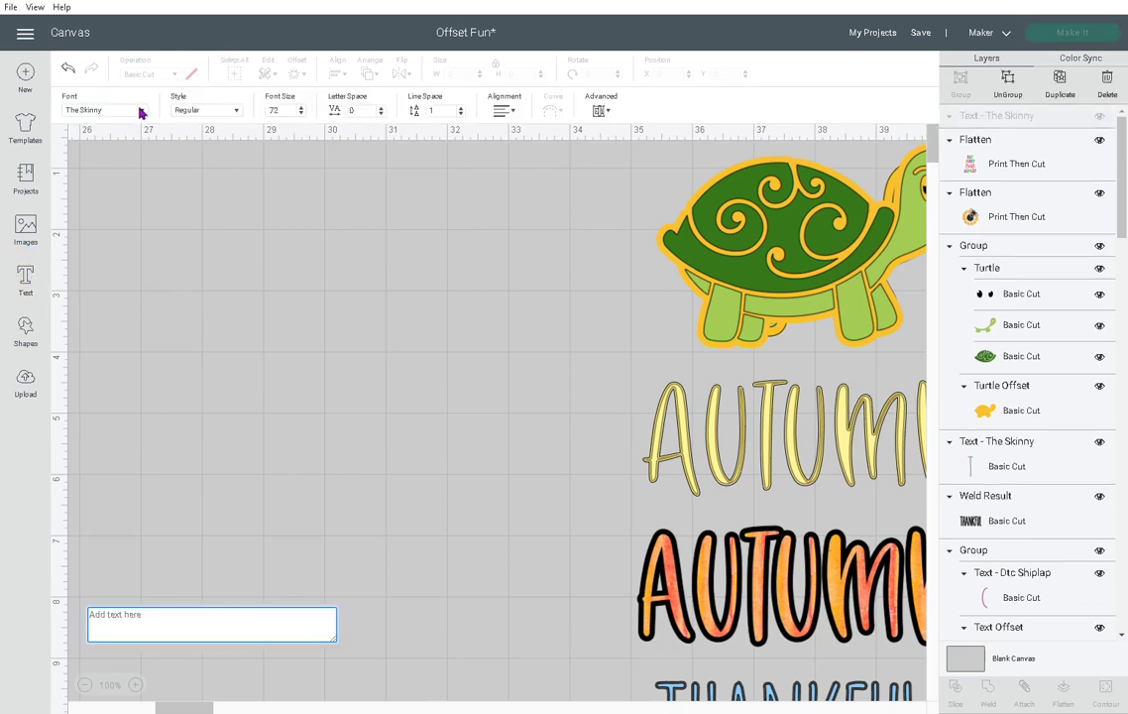
pyautogui.click(237, 297)
pyautogui.write('sun')
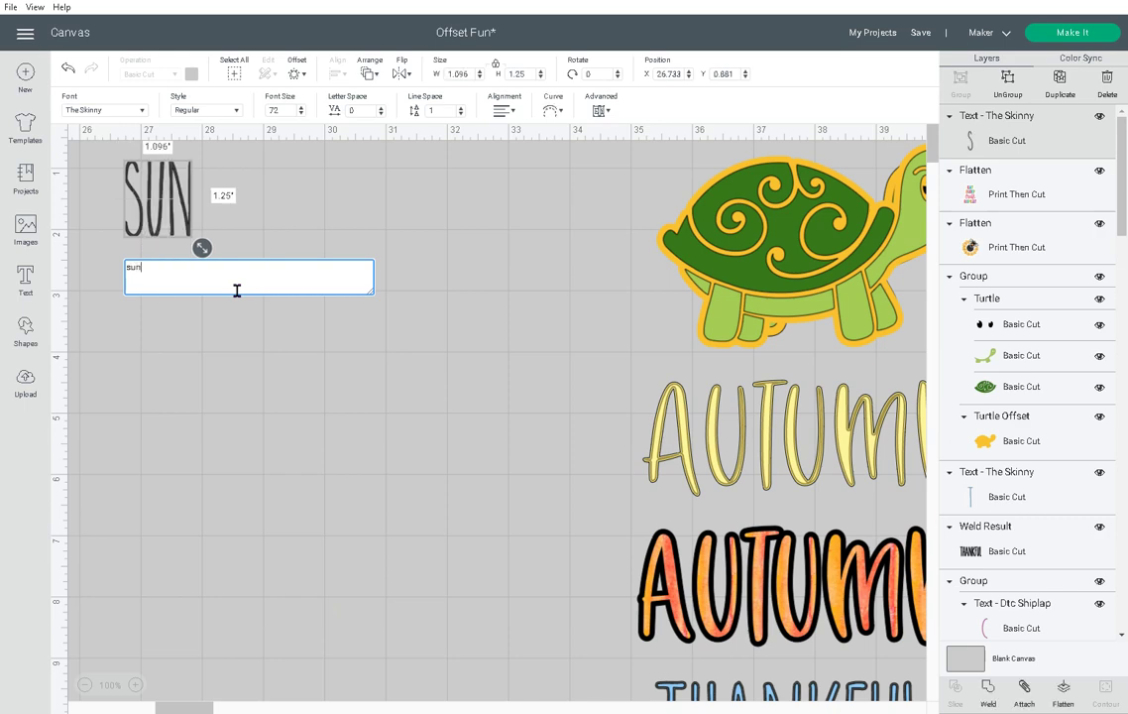
pyautogui.write('shine')
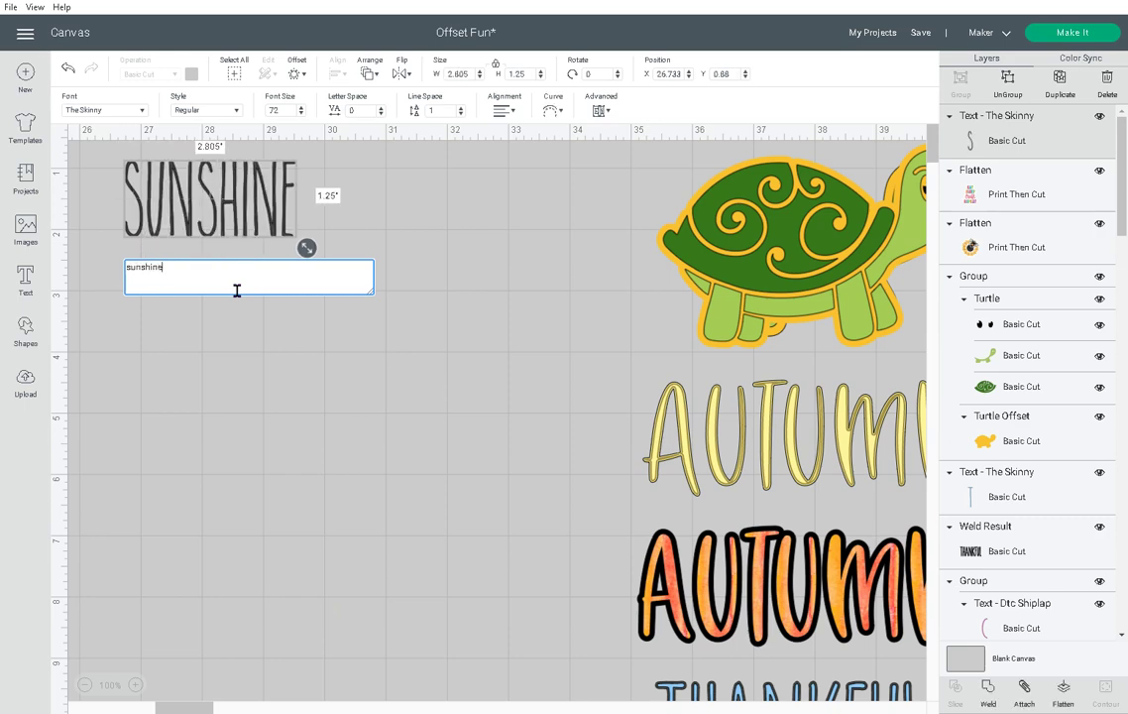
# Search the fonts for "grump" and apply the Uncle Grump font to the sunshine text.
pyautogui.click(141, 111)
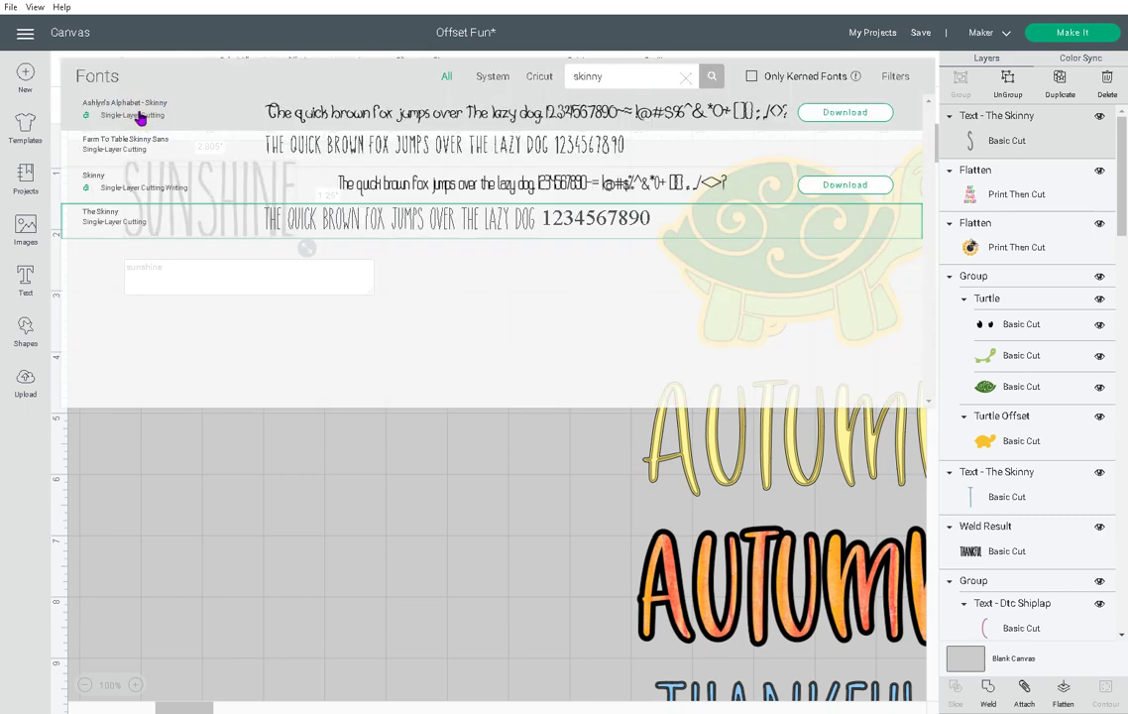
pyautogui.click(684, 77)
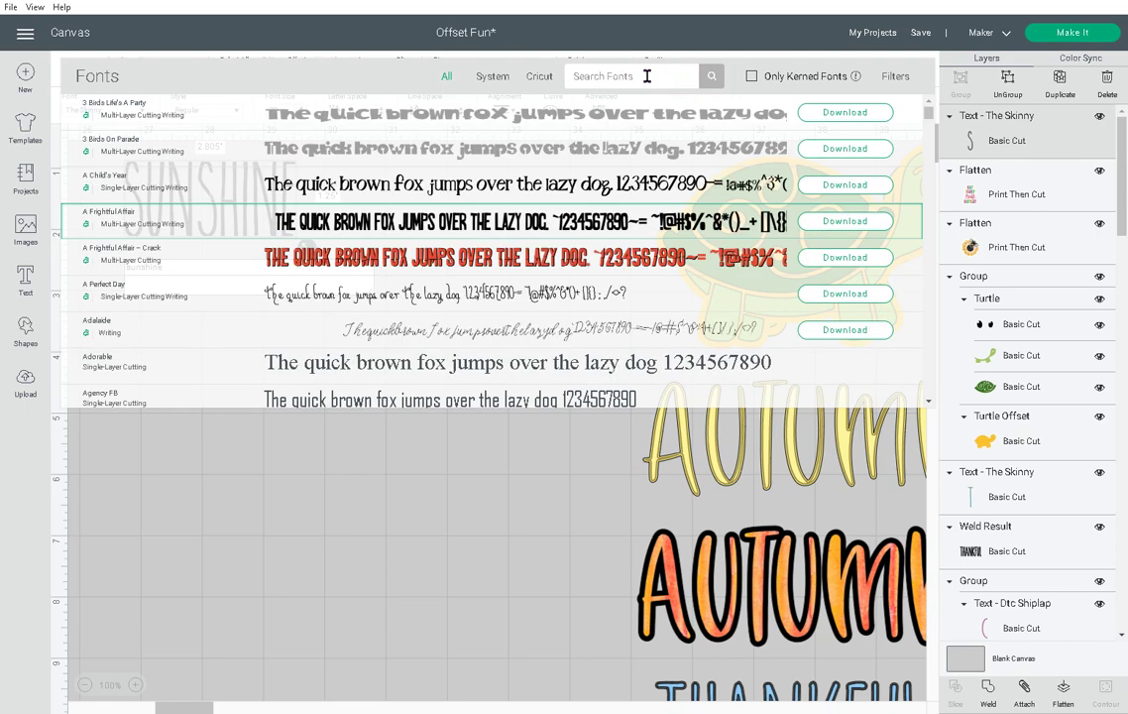
pyautogui.write('grump')
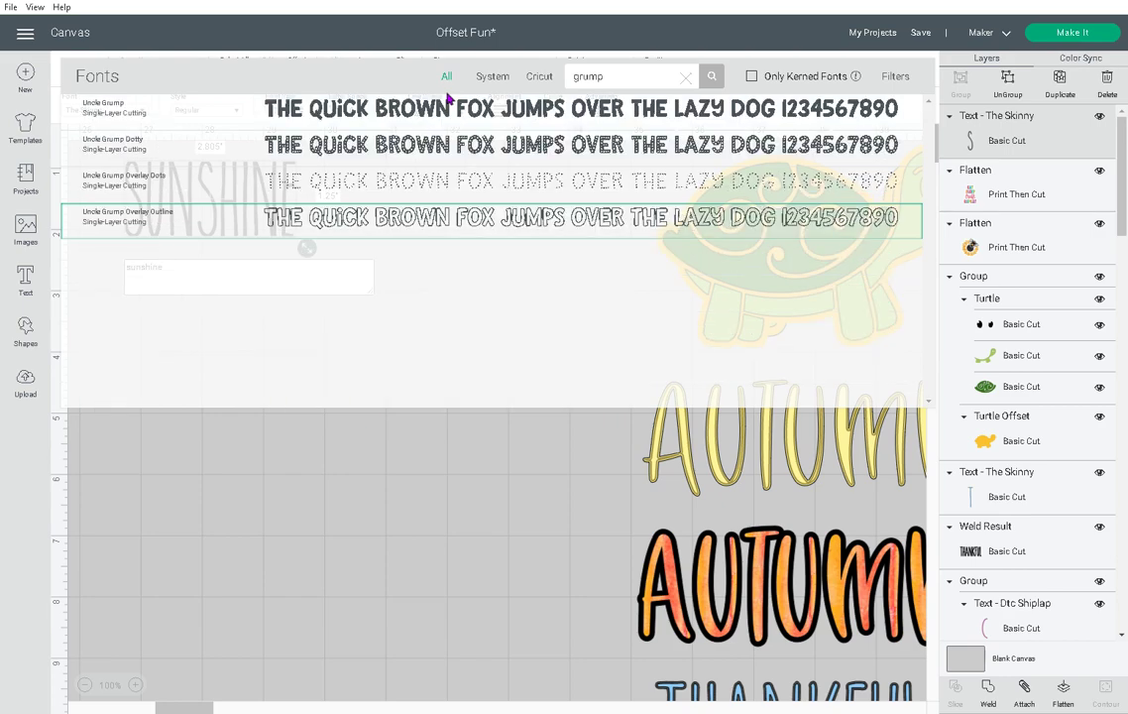
pyautogui.click(278, 109)
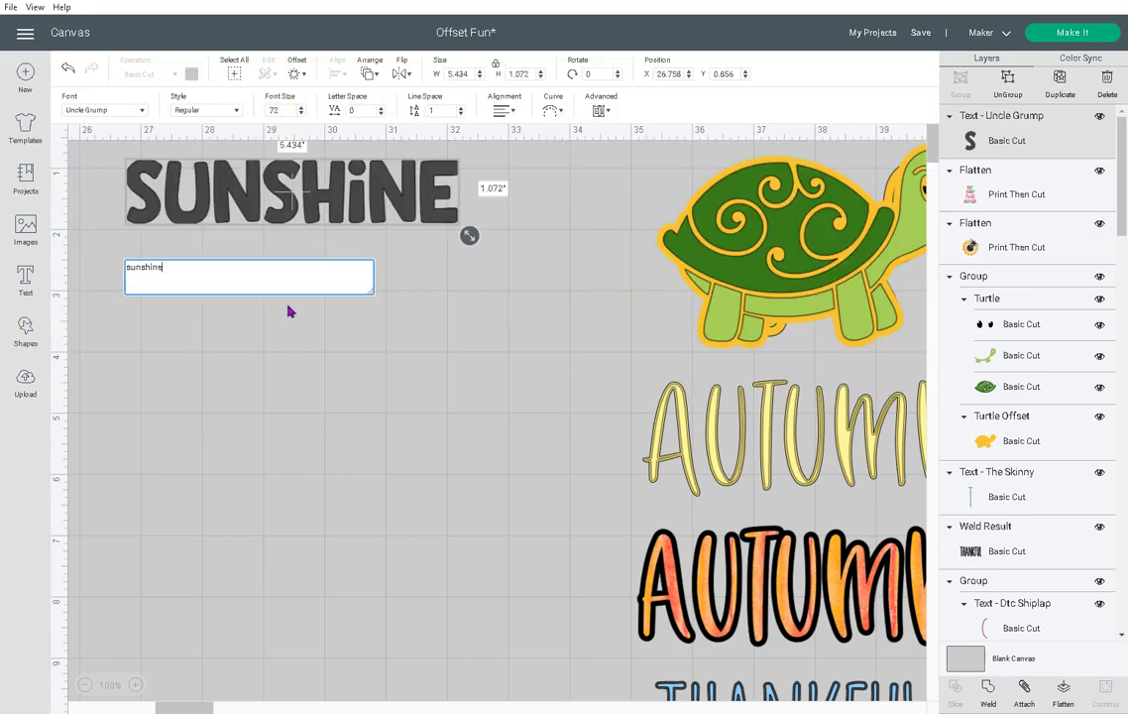
# Color the sunshine text golden yellow and move it down to about X 27.05, Y 3.02 in.
pyautogui.click(250, 184)
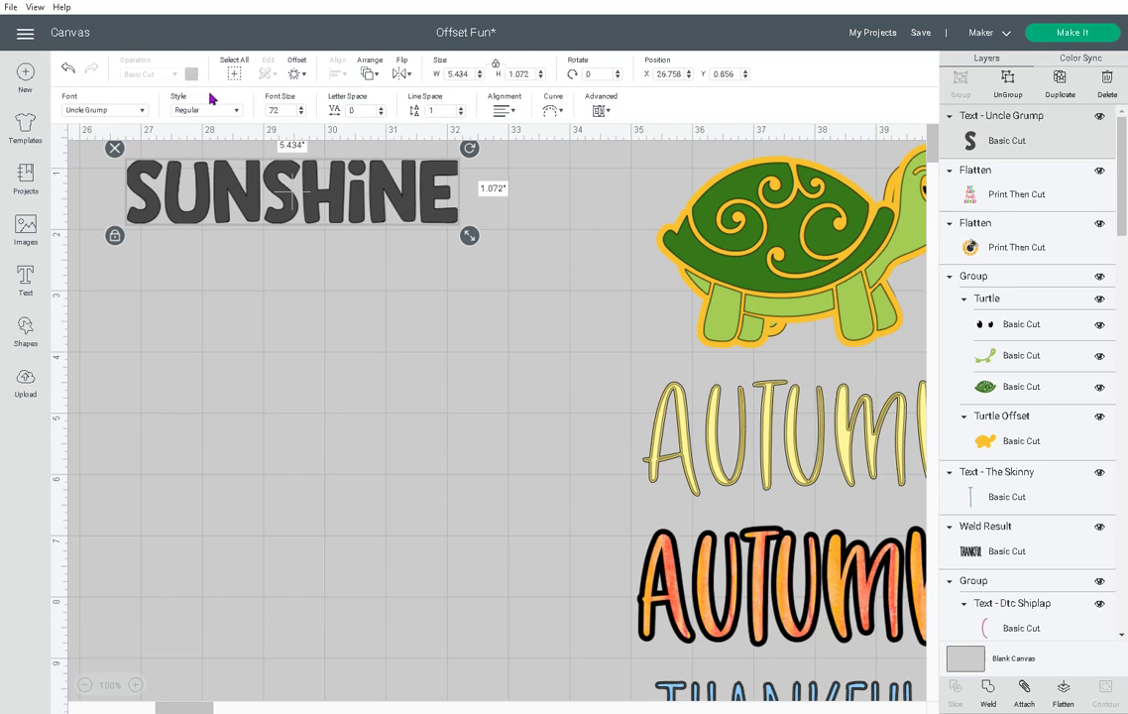
pyautogui.click(999, 130)
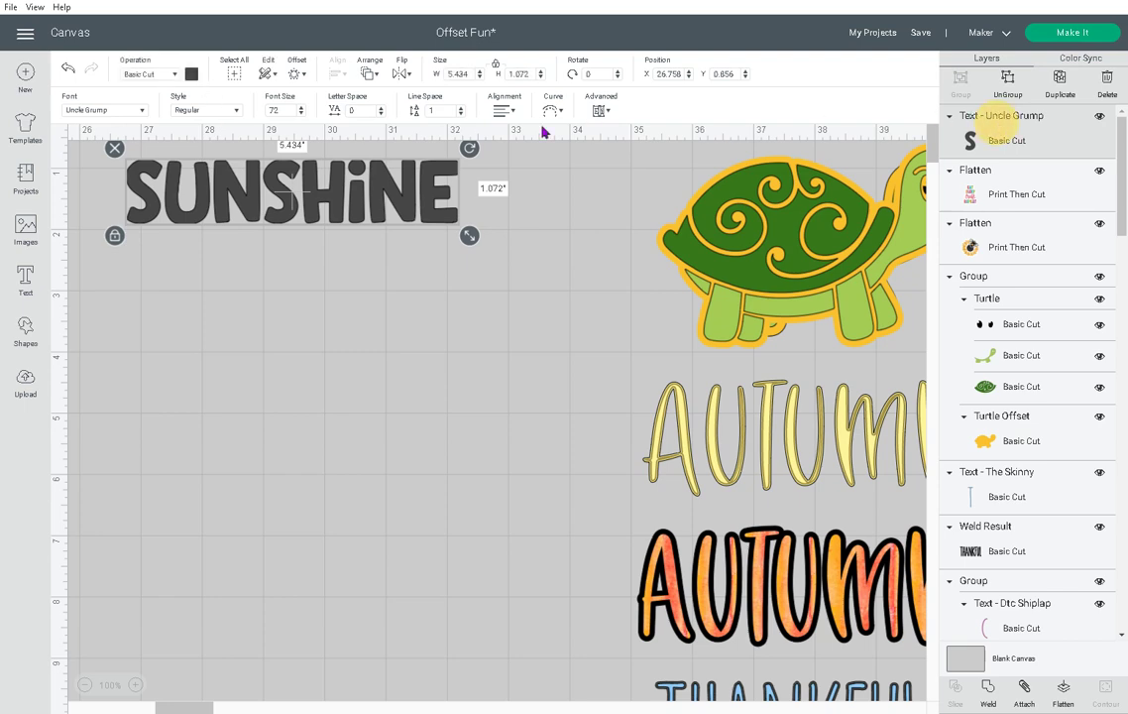
pyautogui.click(192, 76)
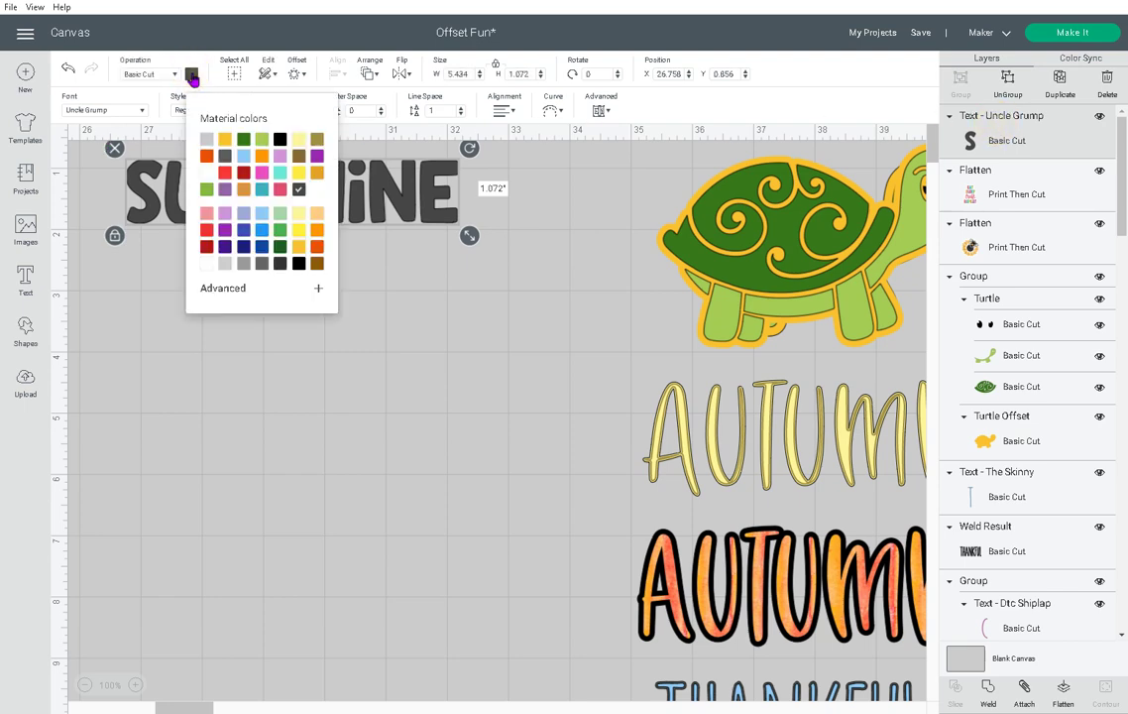
pyautogui.click(225, 144)
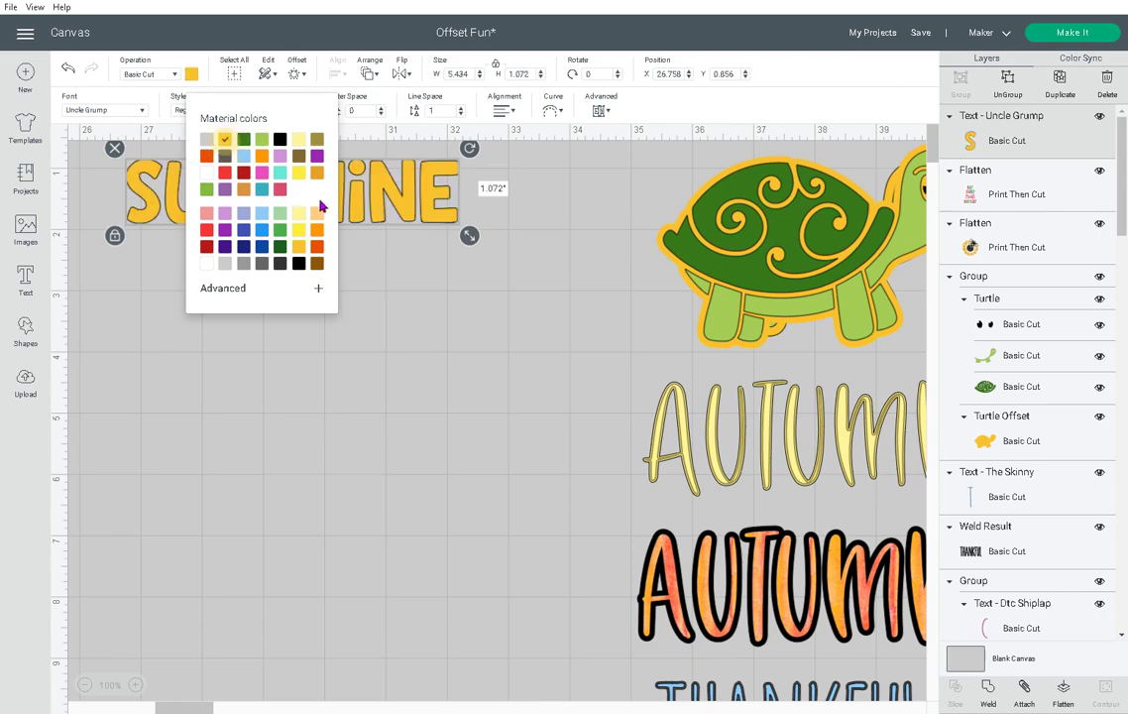
pyautogui.click(328, 202)
pyautogui.moveTo(359, 225); pyautogui.dragTo(375, 349)
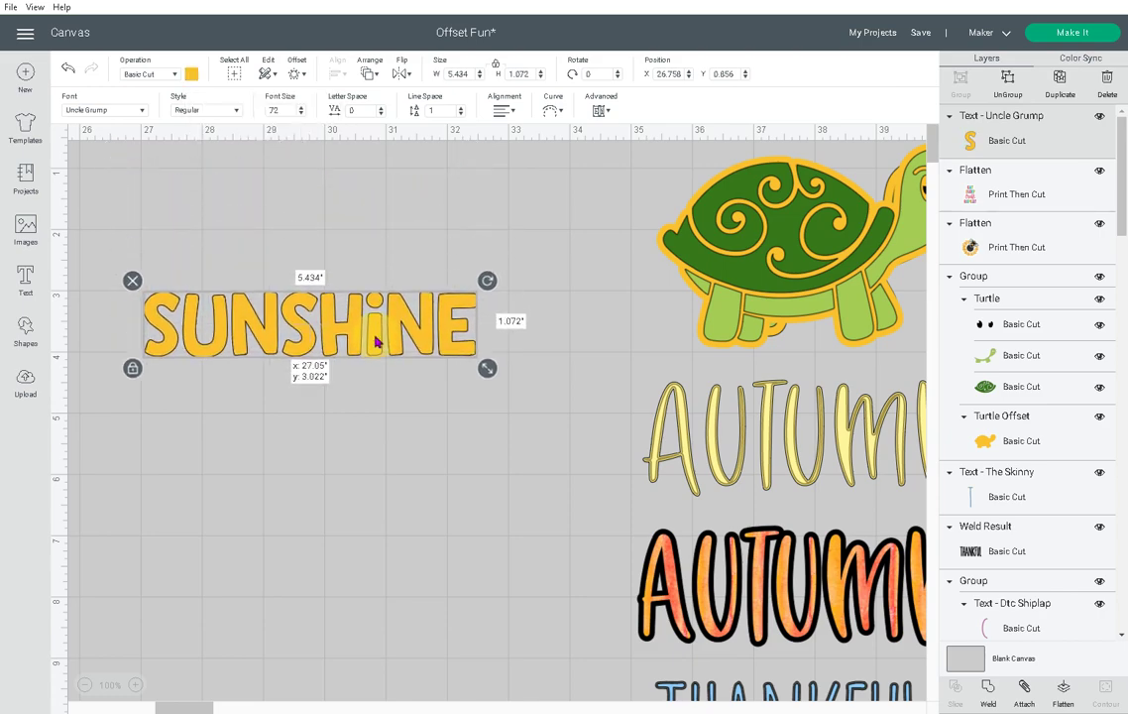
# Replace the lowercase sunshine text with "SUNSHINE" in capitals to match the sample.
pyautogui.scroll(-10, 466, 419)
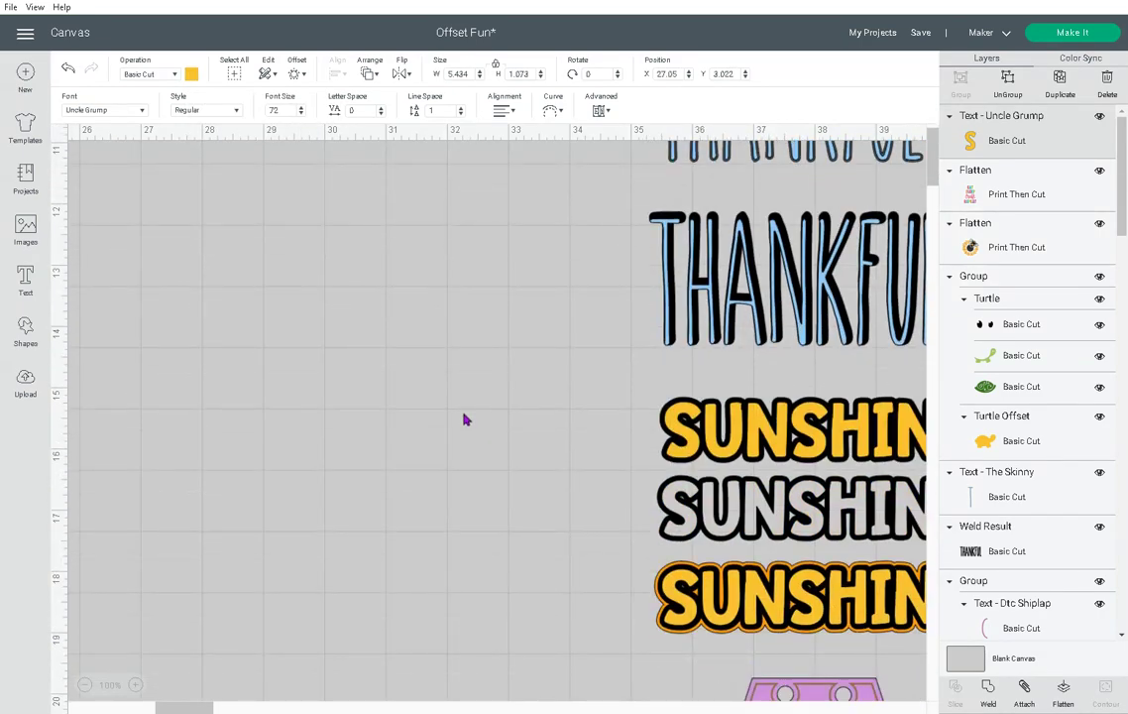
pyautogui.scroll(10, 466, 418)
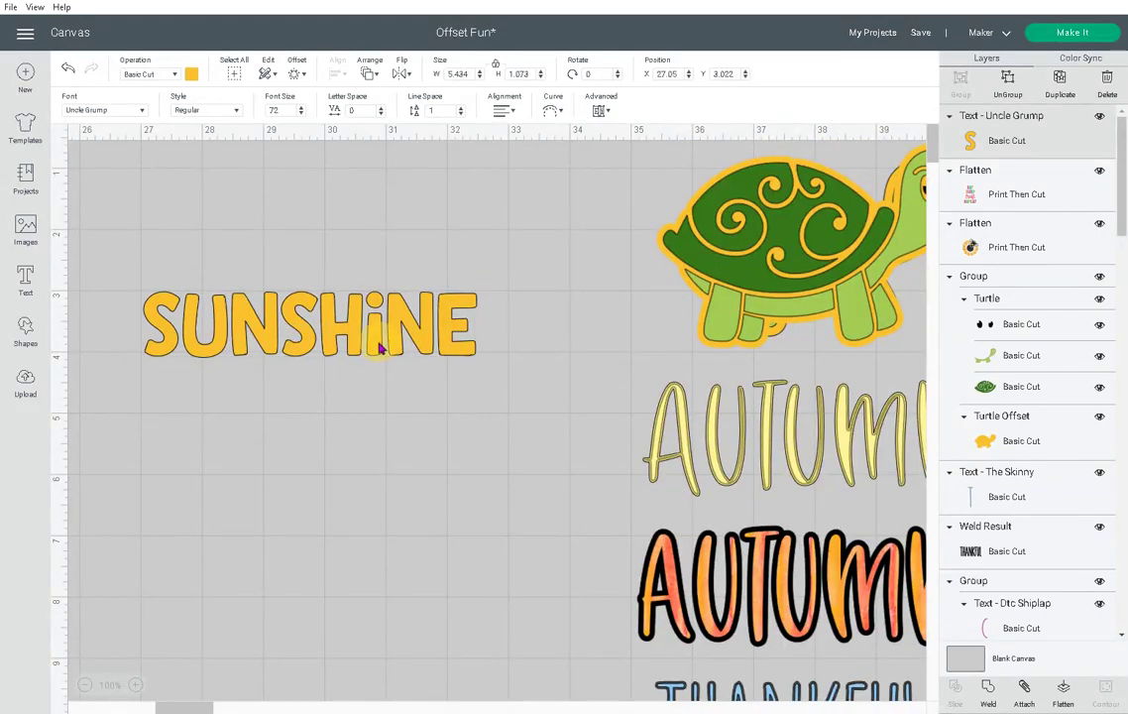
pyautogui.doubleClick(380, 347)
pyautogui.moveTo(211, 252); pyautogui.dragTo(112, 260)
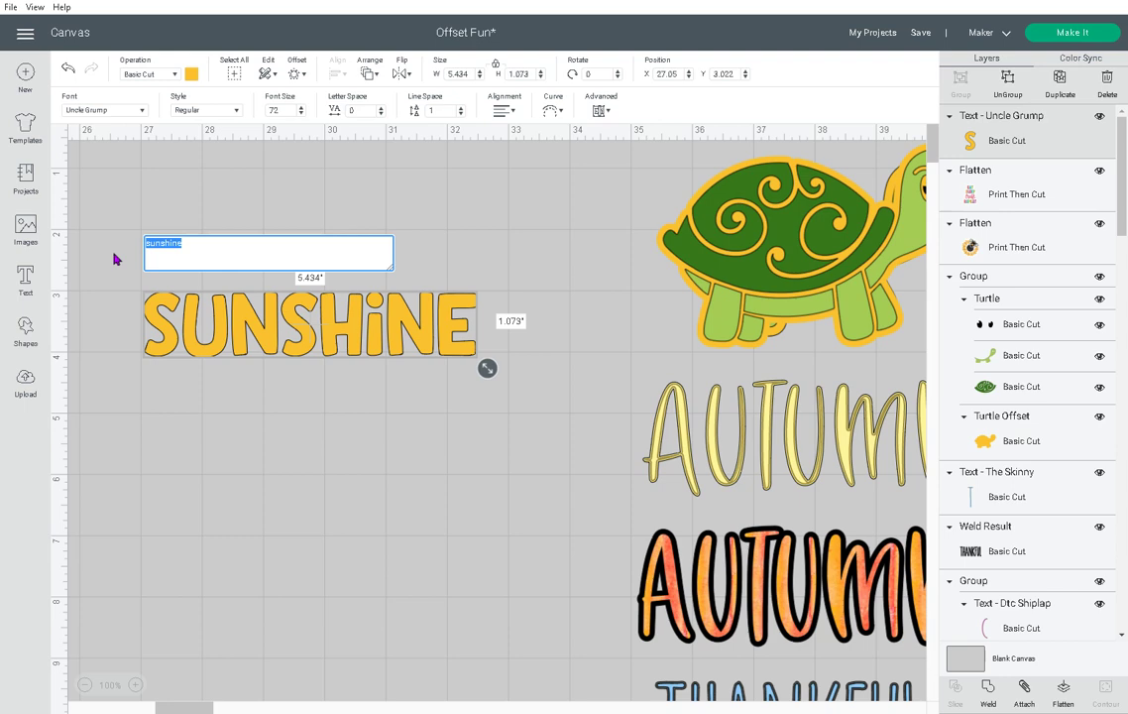
pyautogui.write('SUNSHINE')
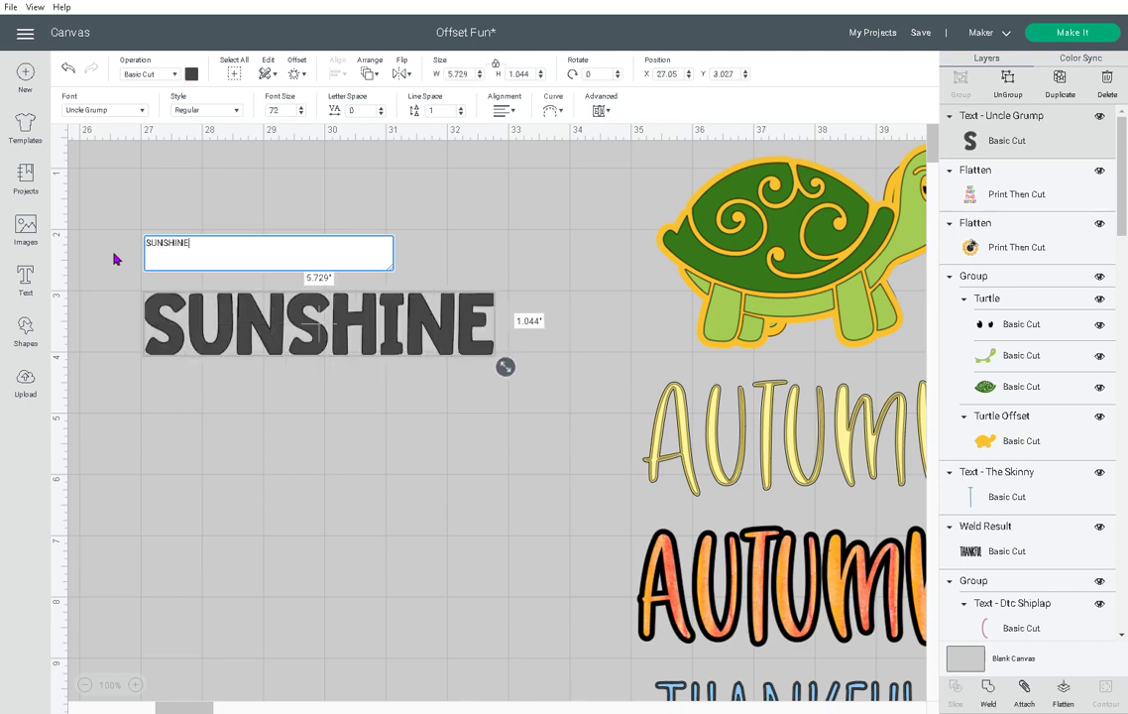
pyautogui.click(249, 421)
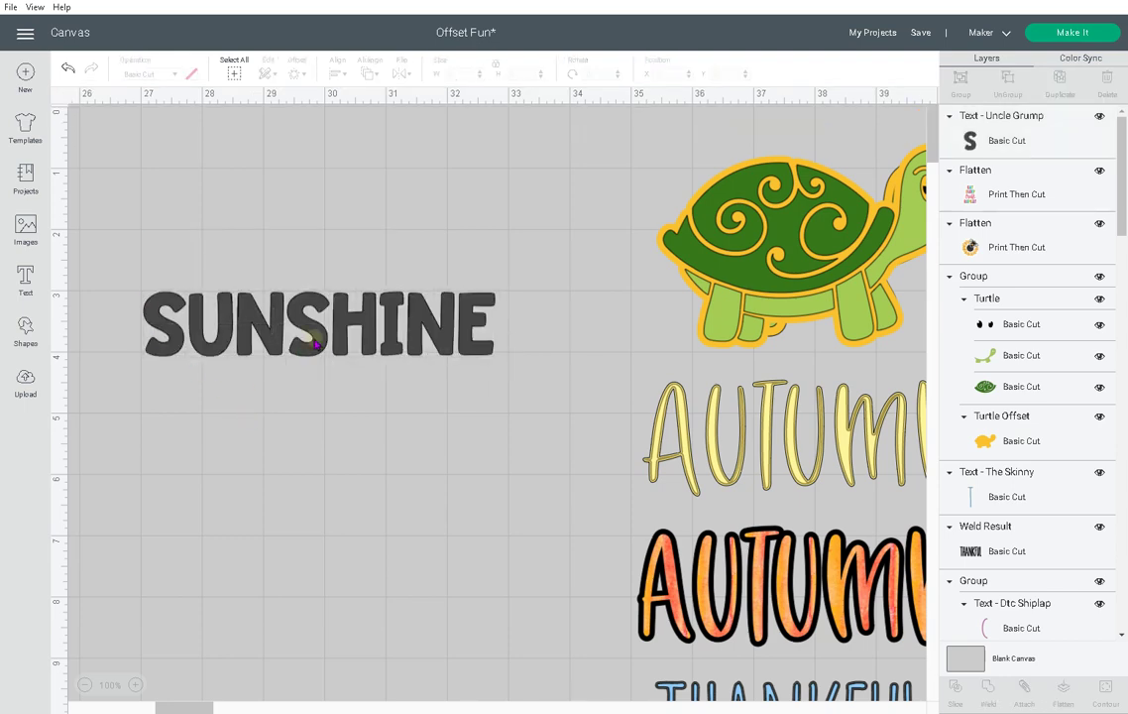
# Recolor the capitalized SUNSHINE text golden yellow from the material colors and deselect it.
pyautogui.click(280, 306)
pyautogui.click(192, 73)
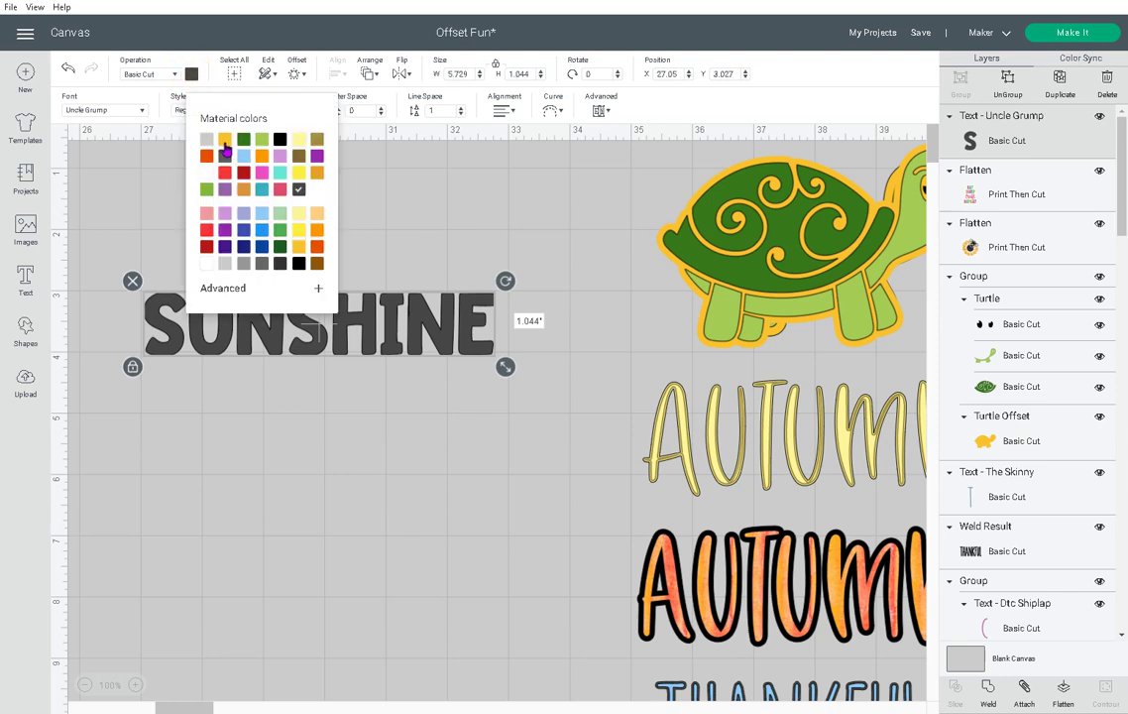
pyautogui.click(225, 139)
pyautogui.click(327, 501)
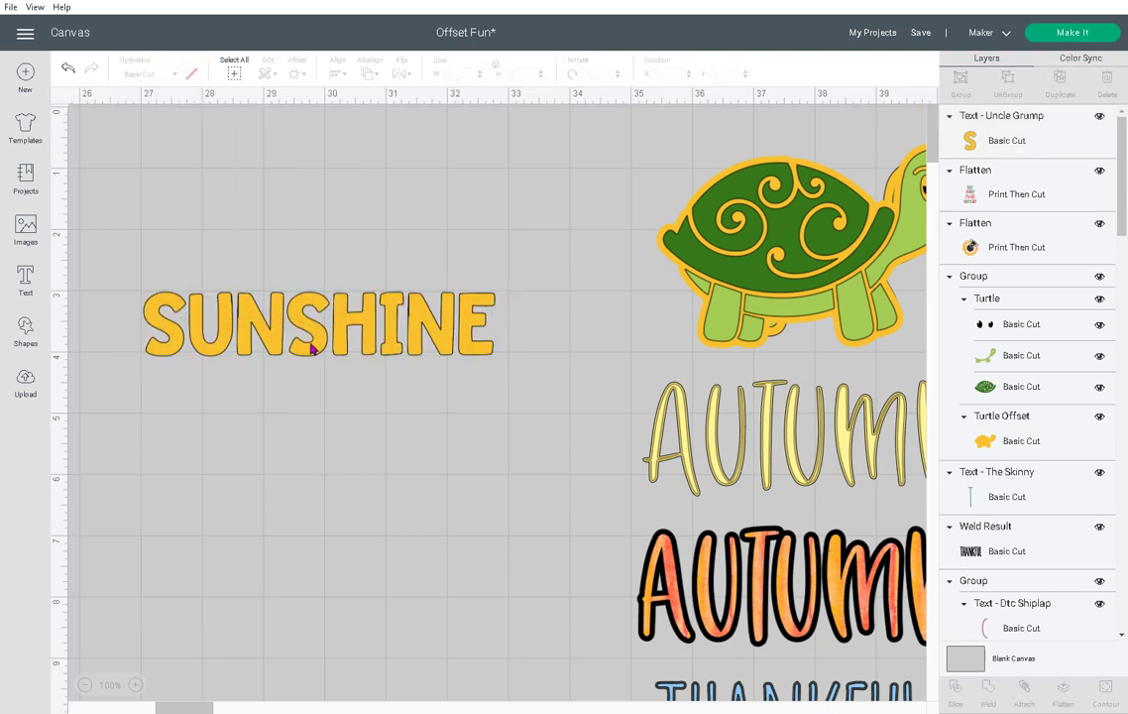
# Apply an outward offset of 0.097 in around the SUNSHINE text, with rounded corners and welded offsets.
pyautogui.click(277, 307)
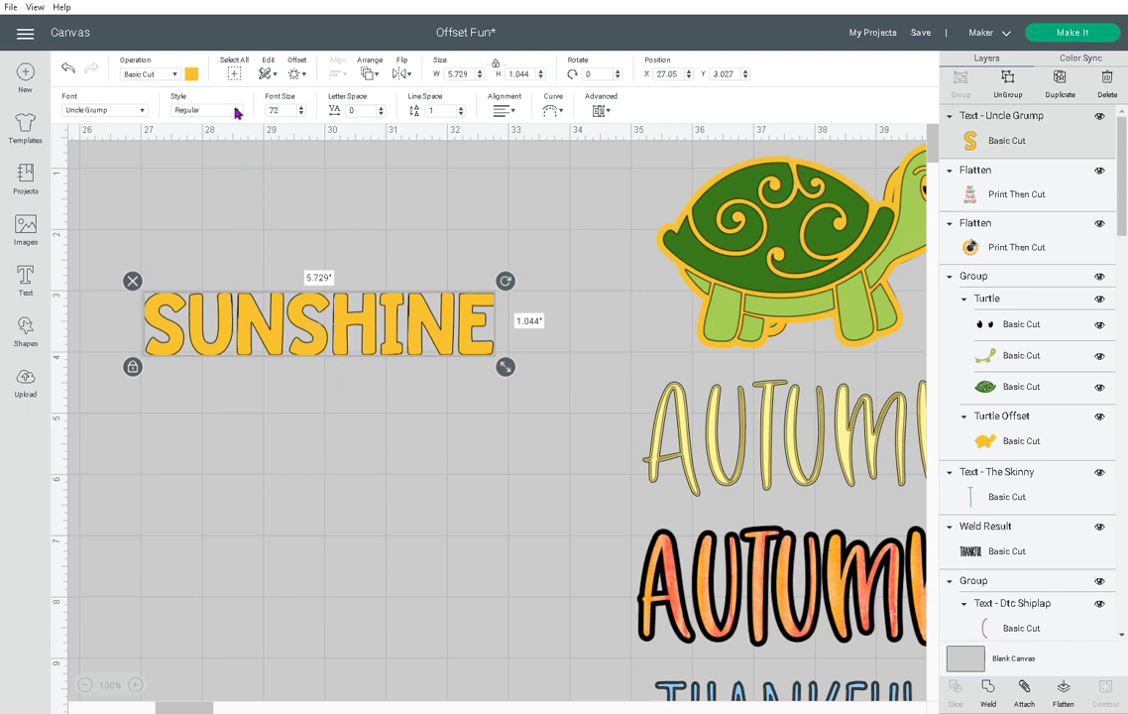
pyautogui.click(295, 73)
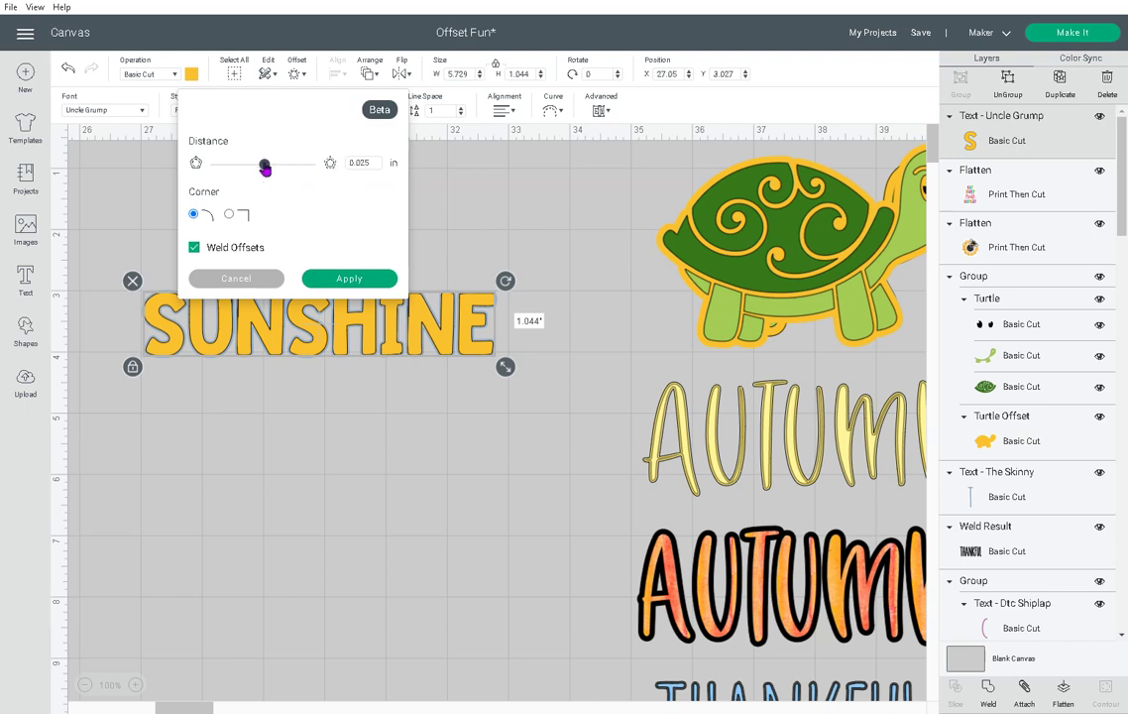
pyautogui.click(265, 167)
pyautogui.moveTo(265, 167); pyautogui.dragTo(267, 169)
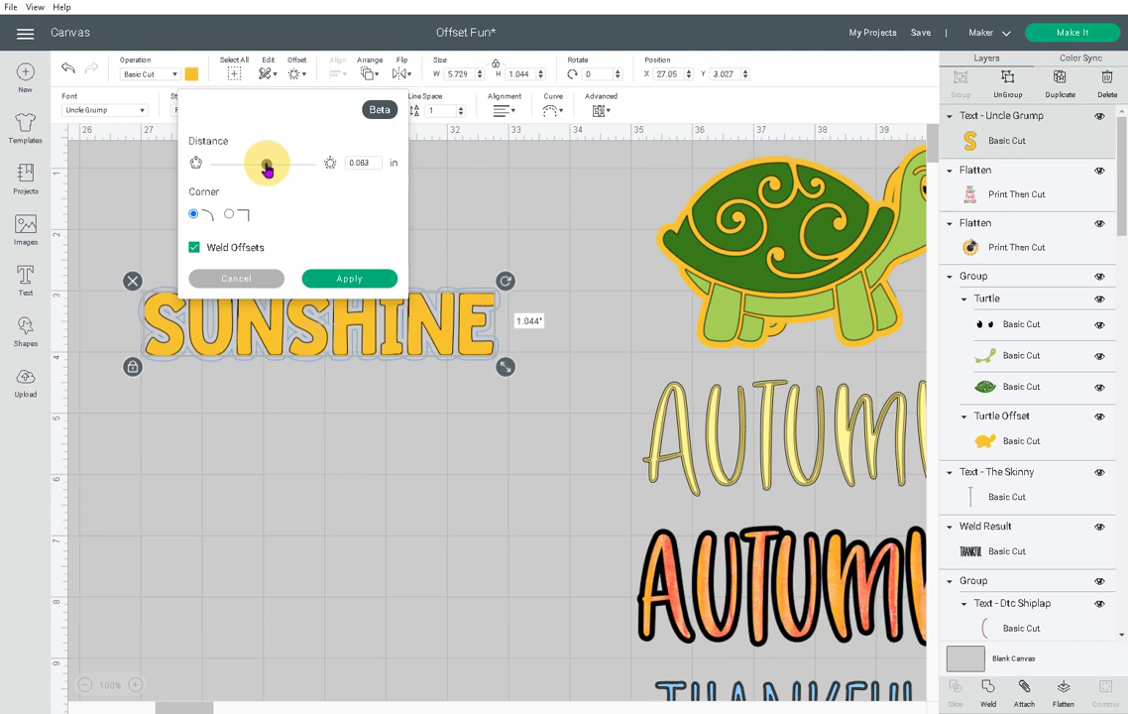
pyautogui.moveTo(267, 168); pyautogui.dragTo(267, 169)
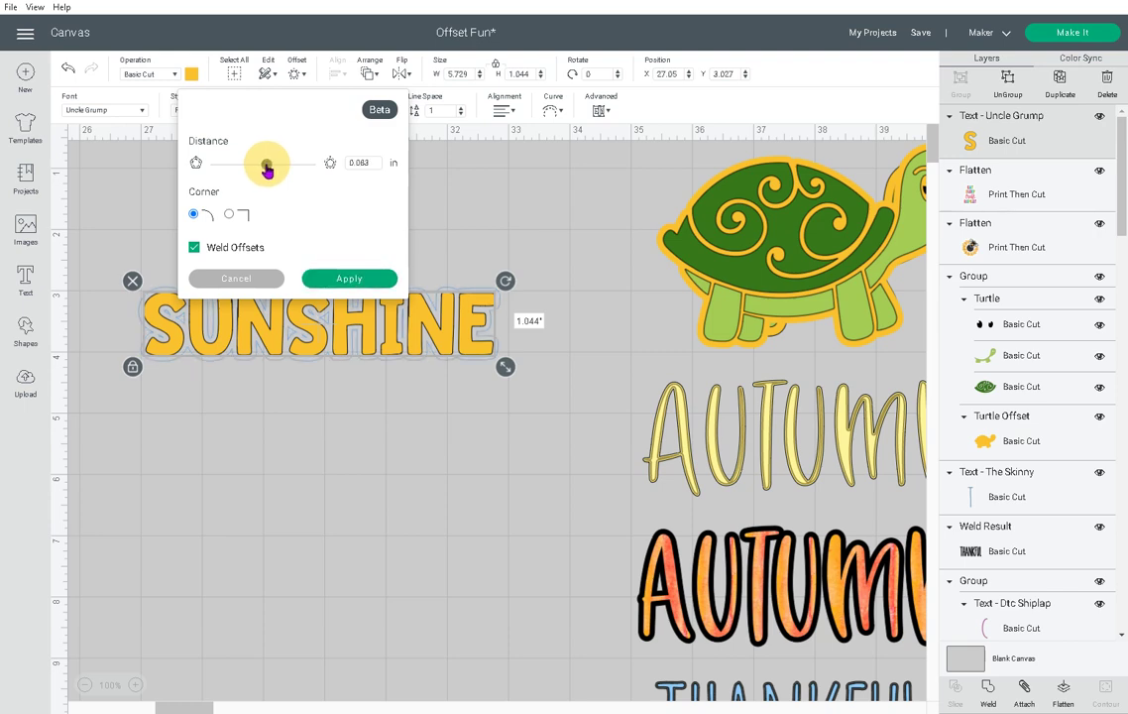
pyautogui.click(368, 162)
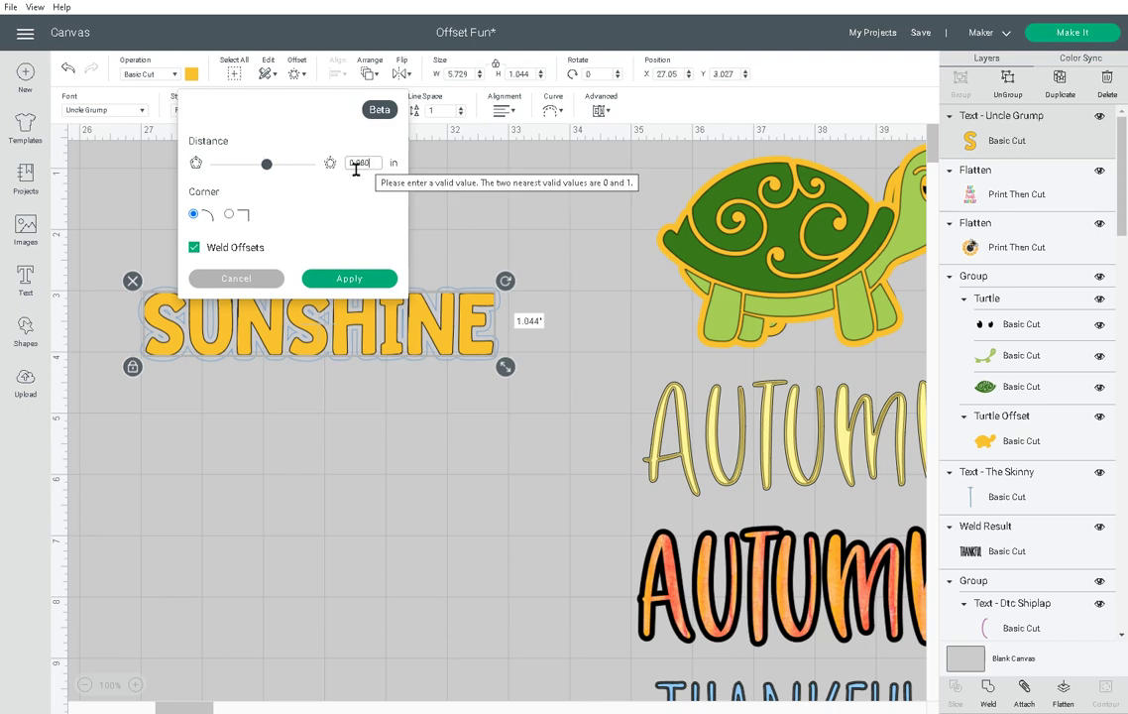
pyautogui.click(265, 164)
pyautogui.moveTo(265, 172); pyautogui.dragTo(268, 172)
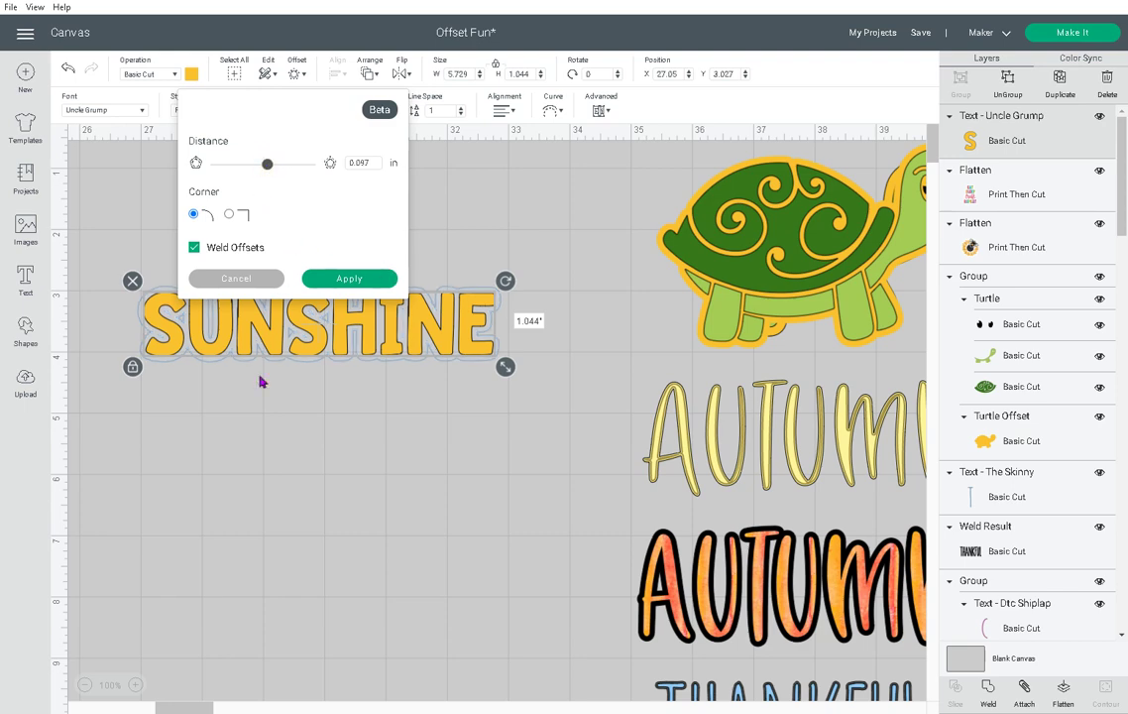
pyautogui.click(345, 280)
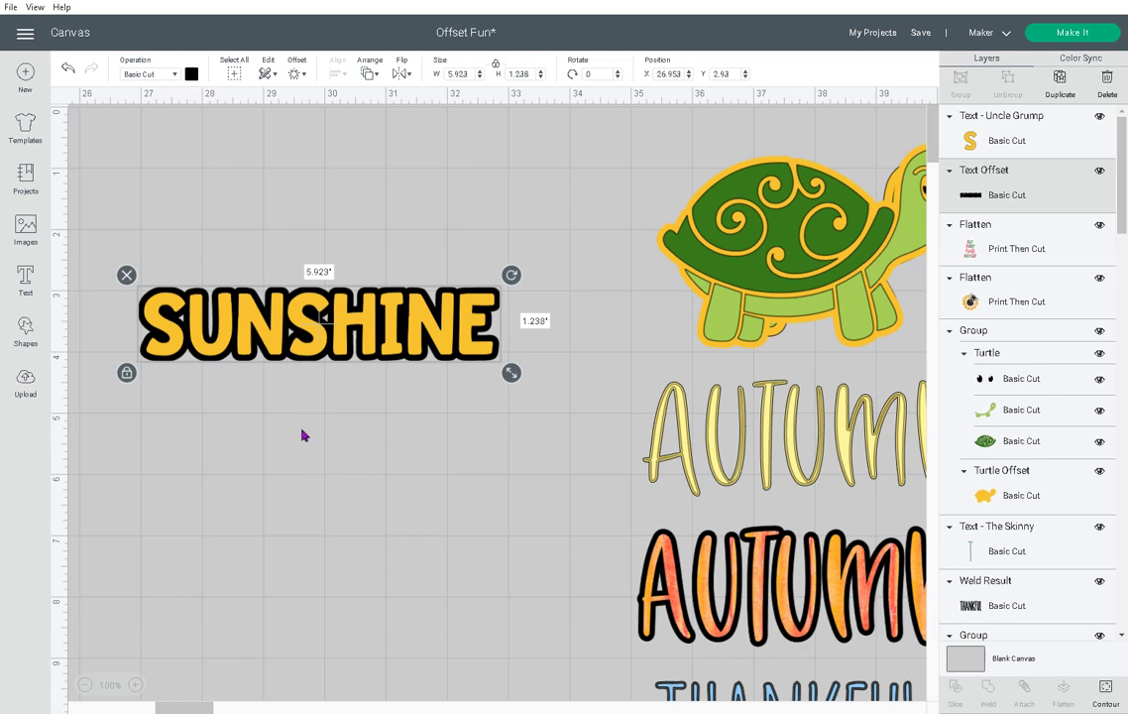
# Duplicate the yellow SUNSHINE text together with its black offset and place the copy below the original.
pyautogui.click(132, 220)
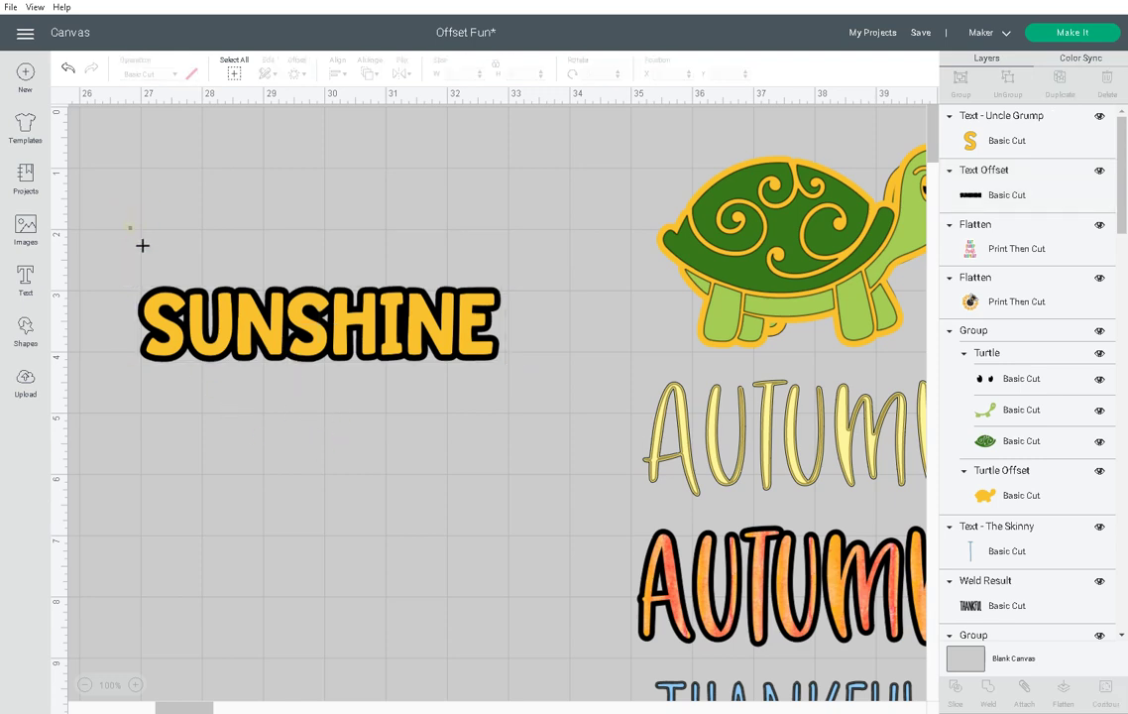
pyautogui.moveTo(127, 218); pyautogui.dragTo(263, 357)
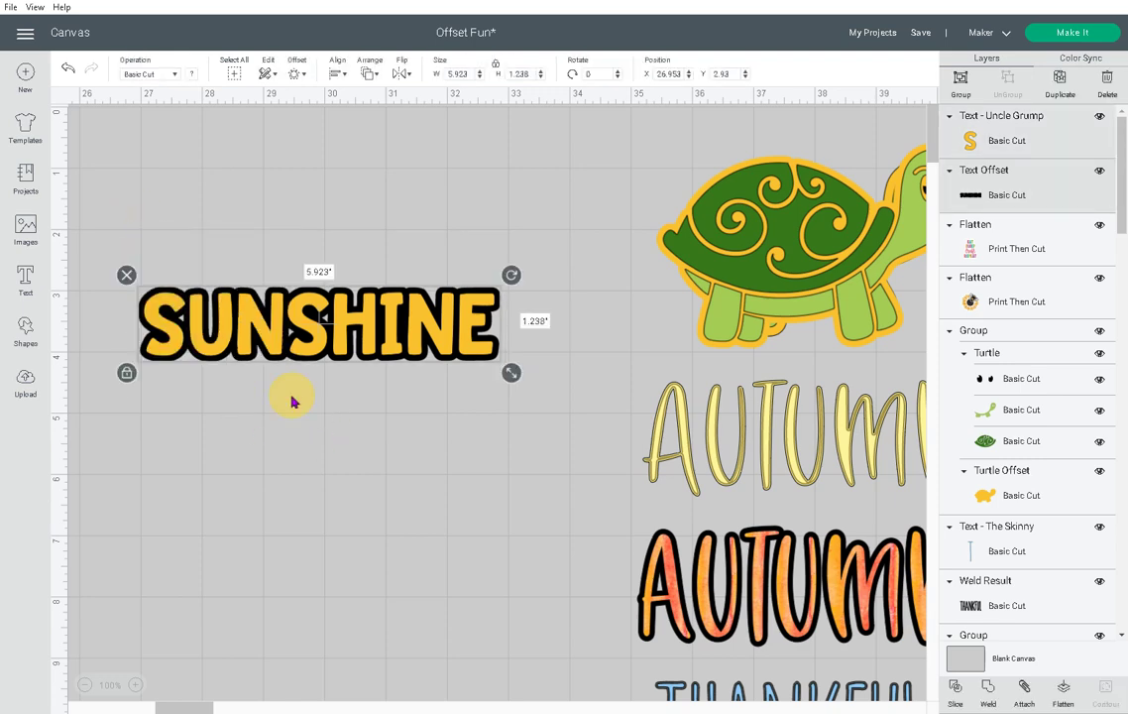
pyautogui.click(1058, 79)
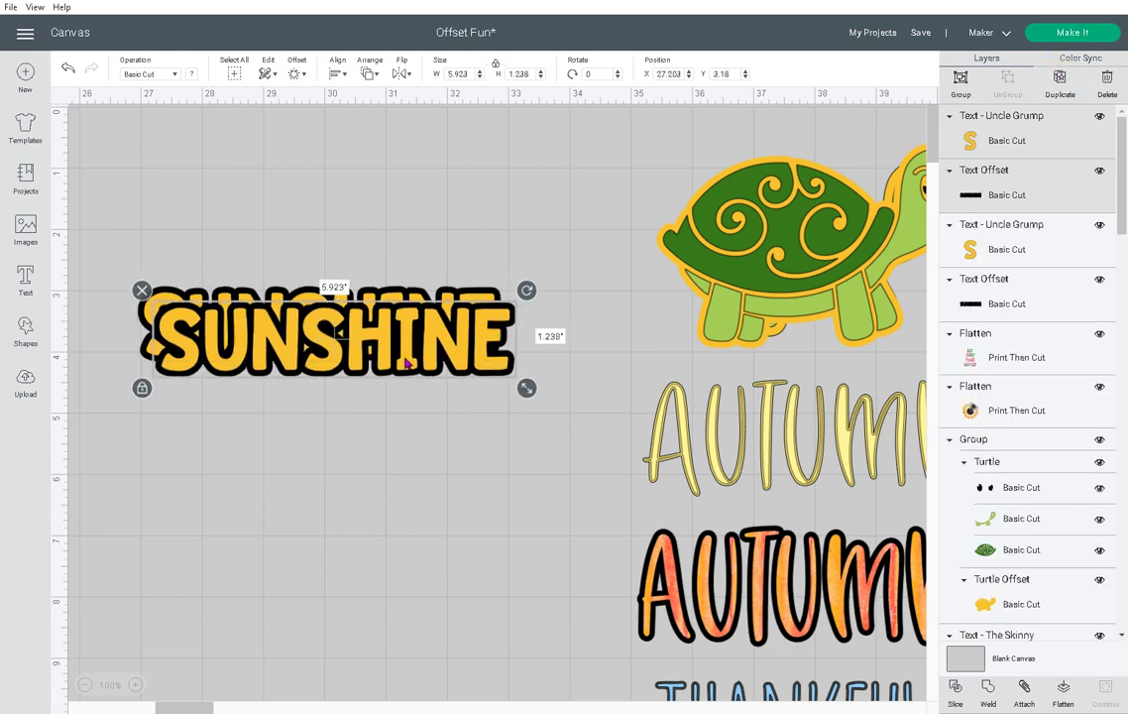
pyautogui.moveTo(407, 364); pyautogui.dragTo(397, 461)
pyautogui.click(442, 537)
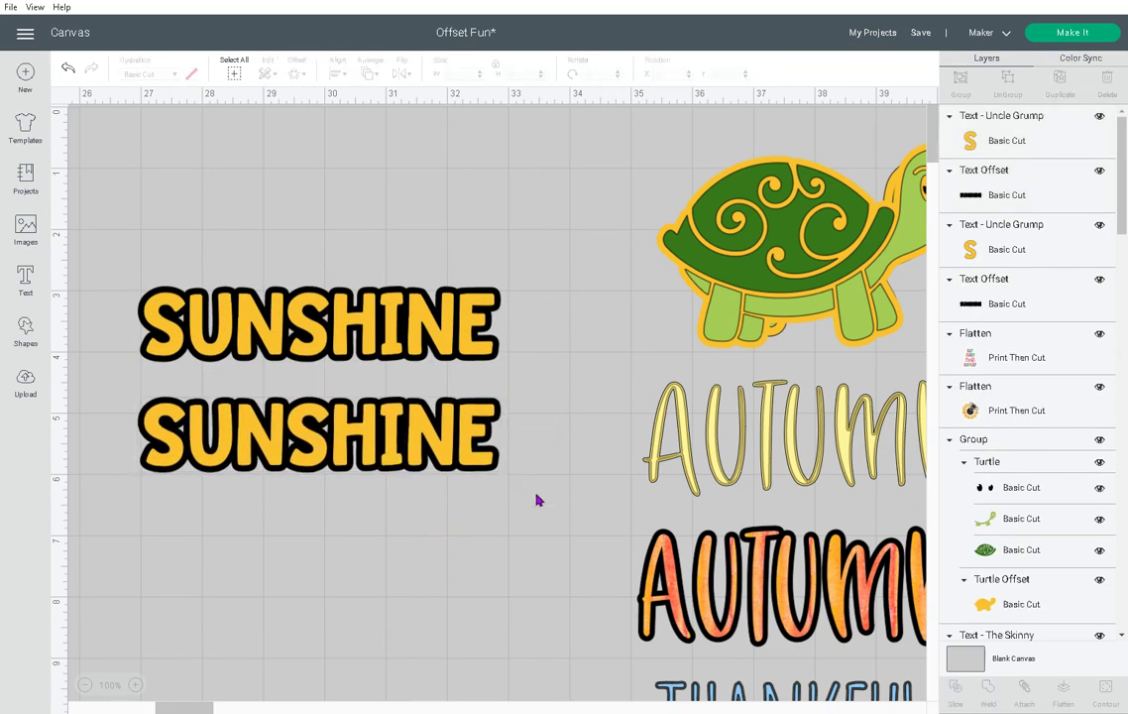
# Slice the lower SUNSHINE text with its black offset and pull the yellow letters, black outline and black letters apart.
pyautogui.moveTo(536, 493); pyautogui.dragTo(405, 427)
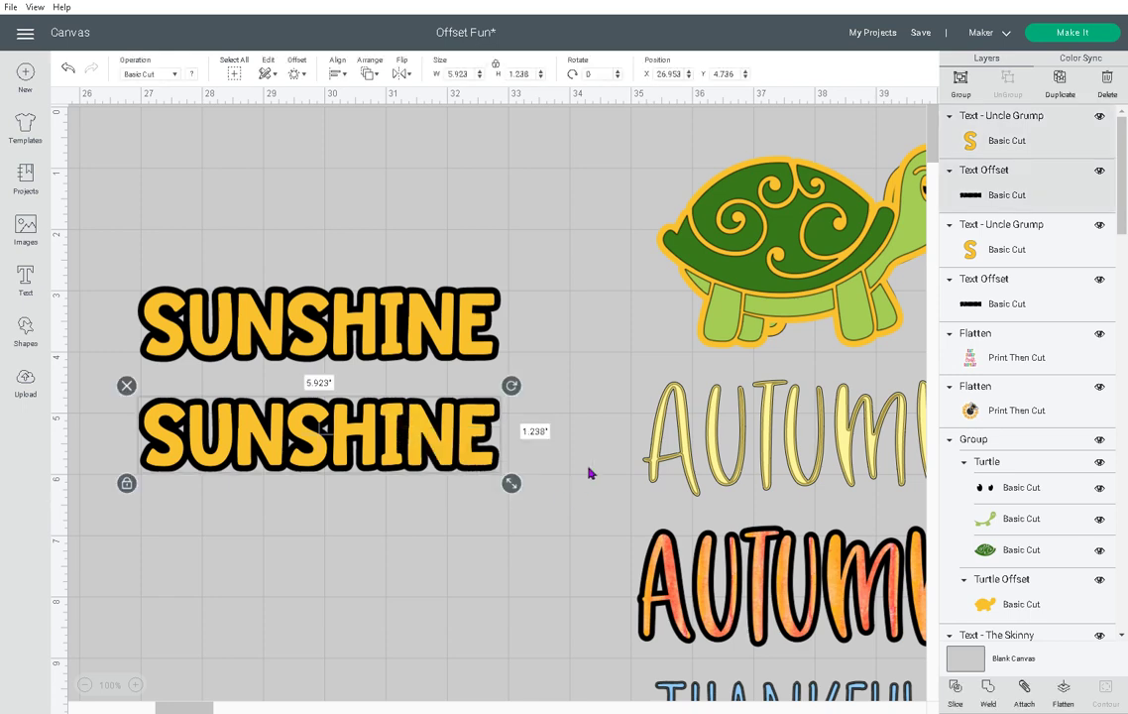
pyautogui.click(954, 689)
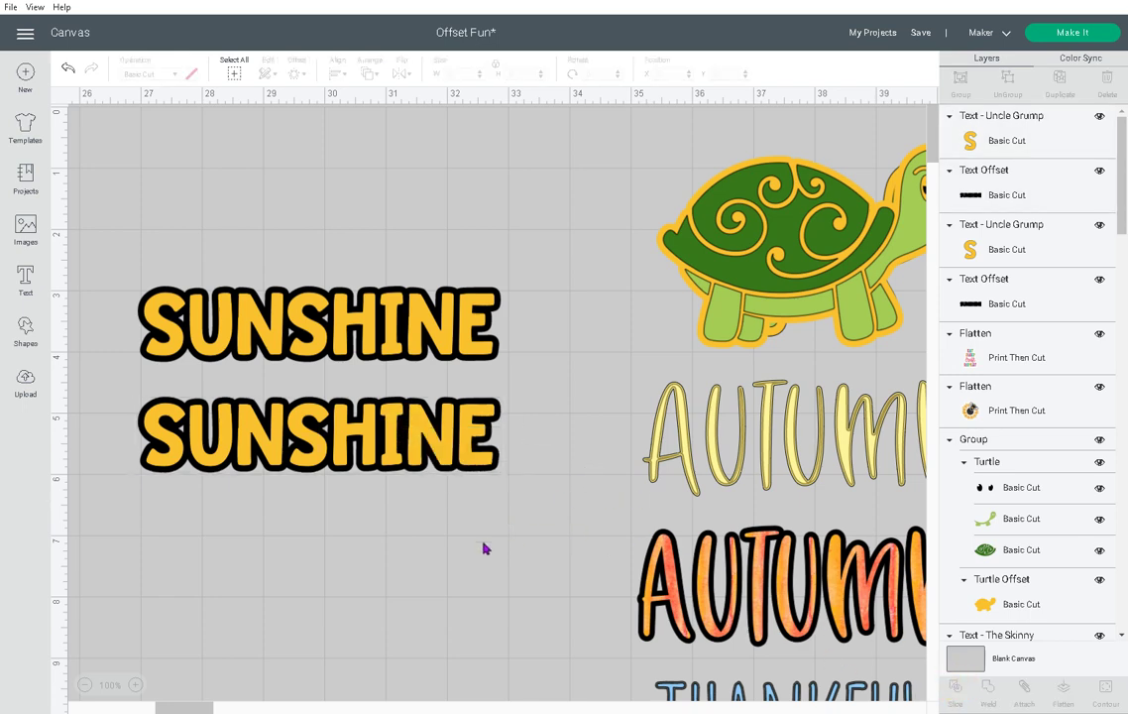
pyautogui.click(337, 430)
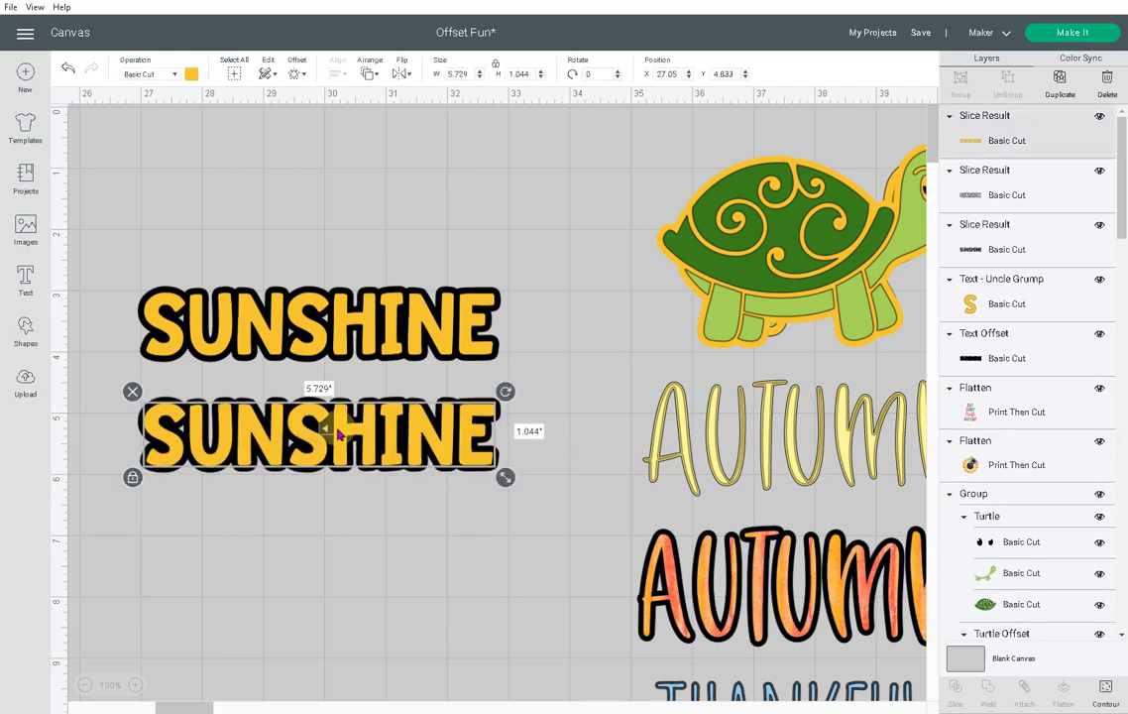
pyautogui.moveTo(337, 430); pyautogui.dragTo(362, 198)
pyautogui.click(378, 421)
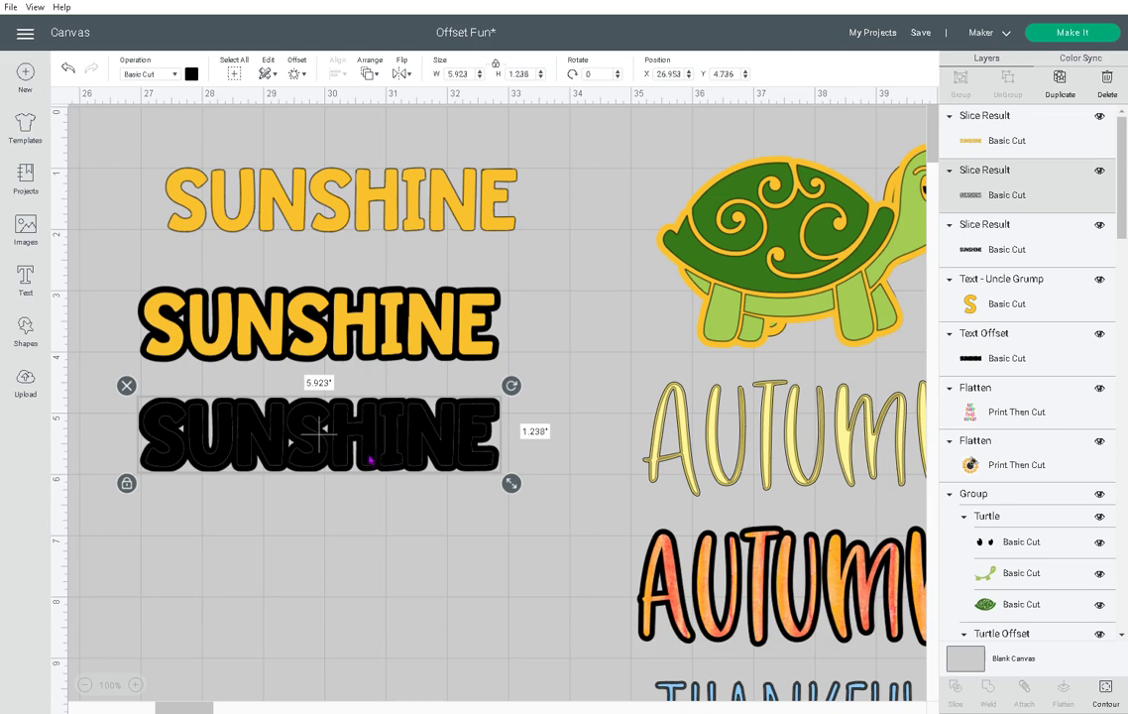
pyautogui.moveTo(369, 449); pyautogui.dragTo(396, 584)
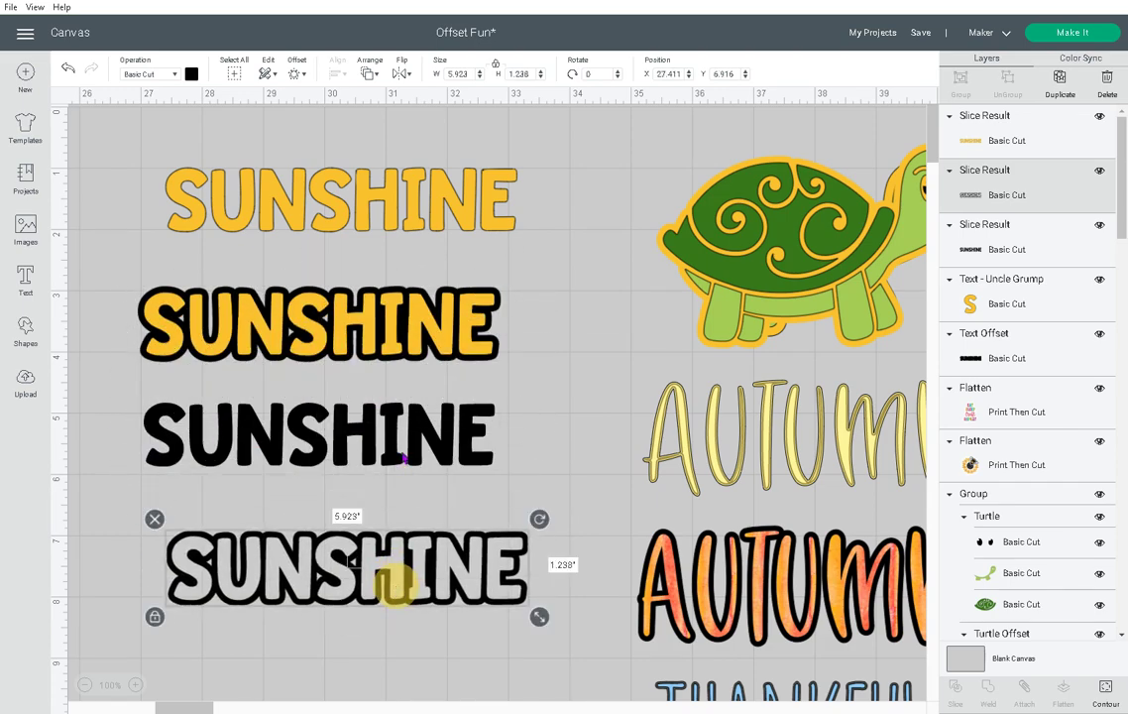
pyautogui.click(395, 454)
pyautogui.moveTo(395, 454); pyautogui.dragTo(382, 213)
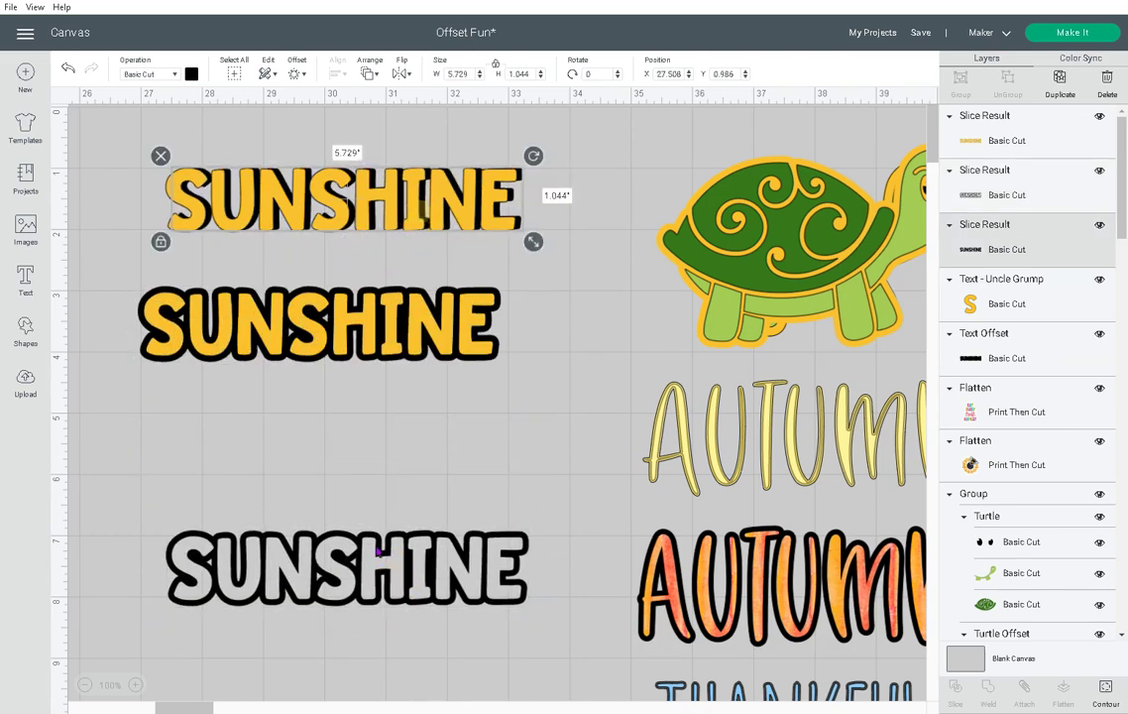
# Place the hollow black outline just below the original SUNSHINE and delete the leftover yellow and black letter slices.
pyautogui.moveTo(368, 560); pyautogui.dragTo(347, 412)
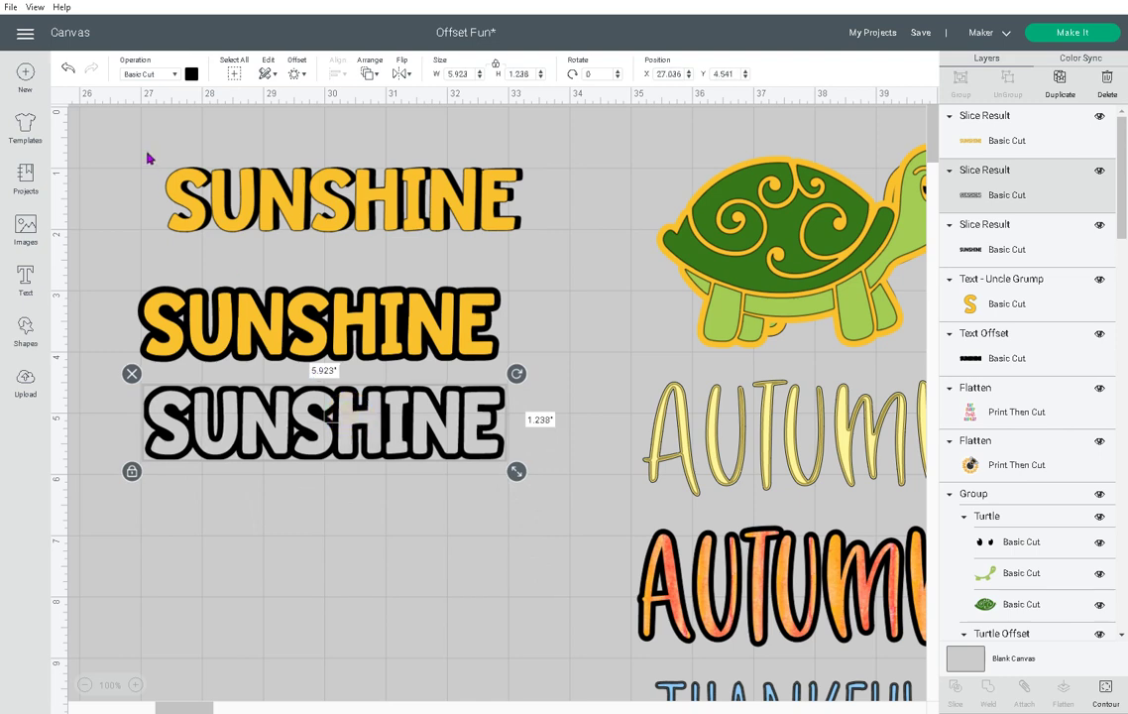
pyautogui.moveTo(147, 152); pyautogui.dragTo(257, 216)
pyautogui.press('Delete')
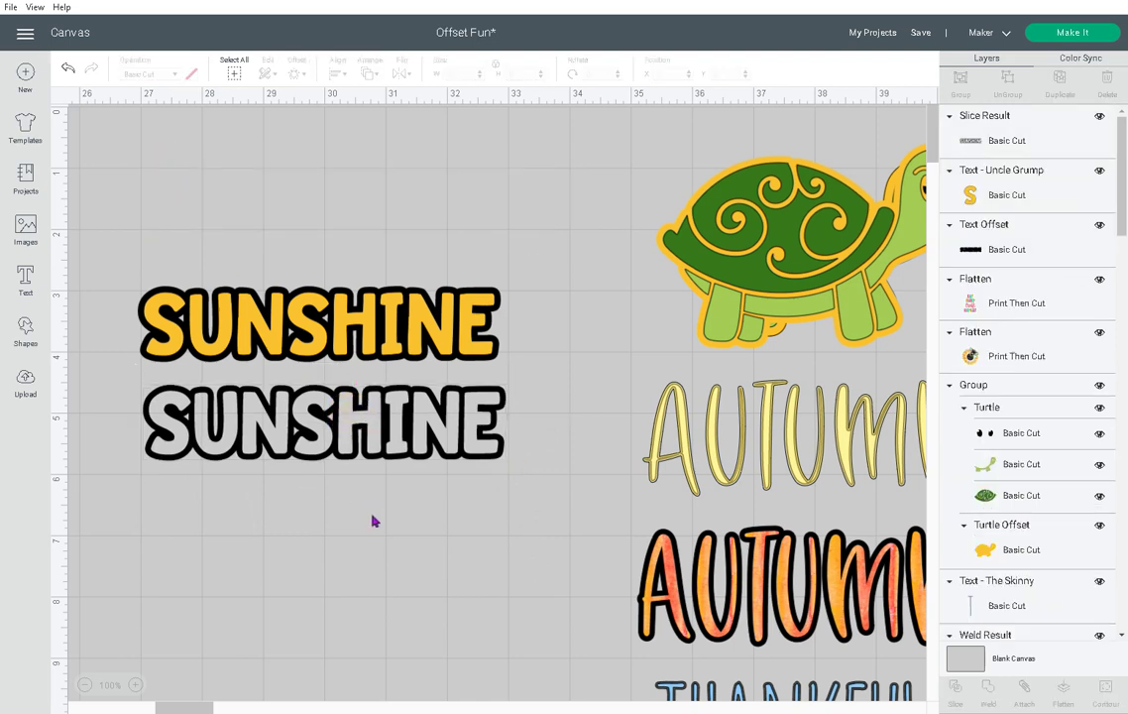
pyautogui.moveTo(326, 446)
pyautogui.mouseDown()
pyautogui.moveTo(387, 458)
pyautogui.moveTo(308, 446)
pyautogui.moveTo(320, 443)
pyautogui.mouseUp()
pyautogui.click(391, 538)
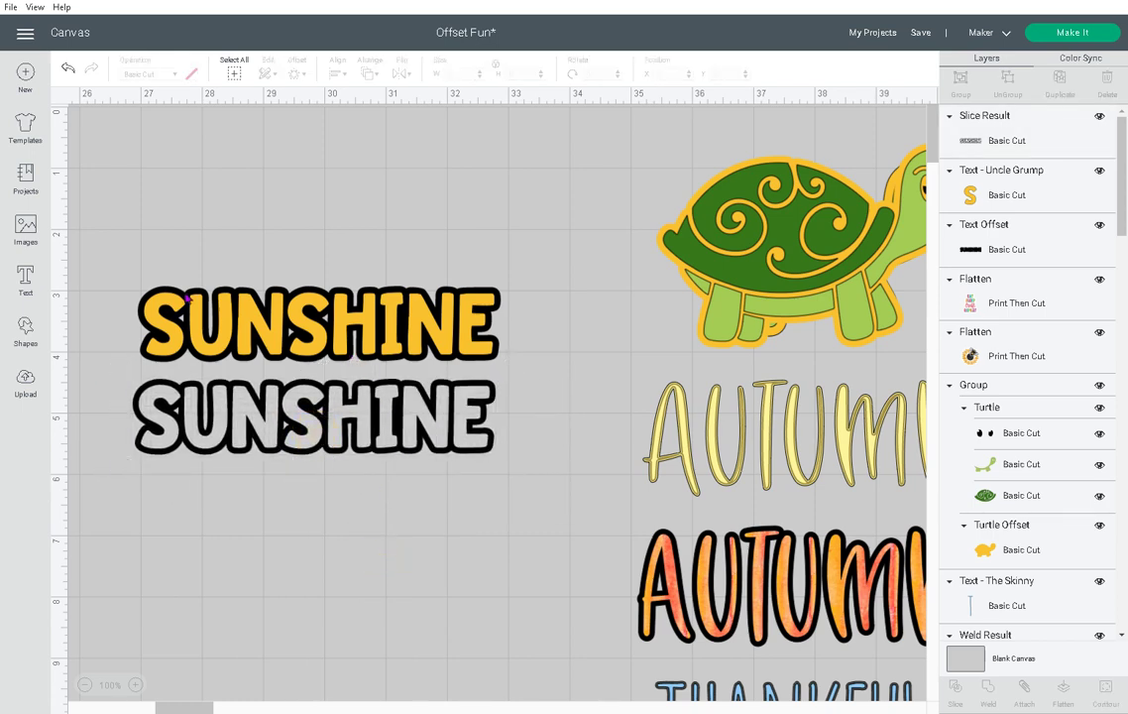
# Duplicate the original yellow and black SUNSHINE design and place the copy below the hollow outline.
pyautogui.moveTo(117, 236); pyautogui.dragTo(213, 319)
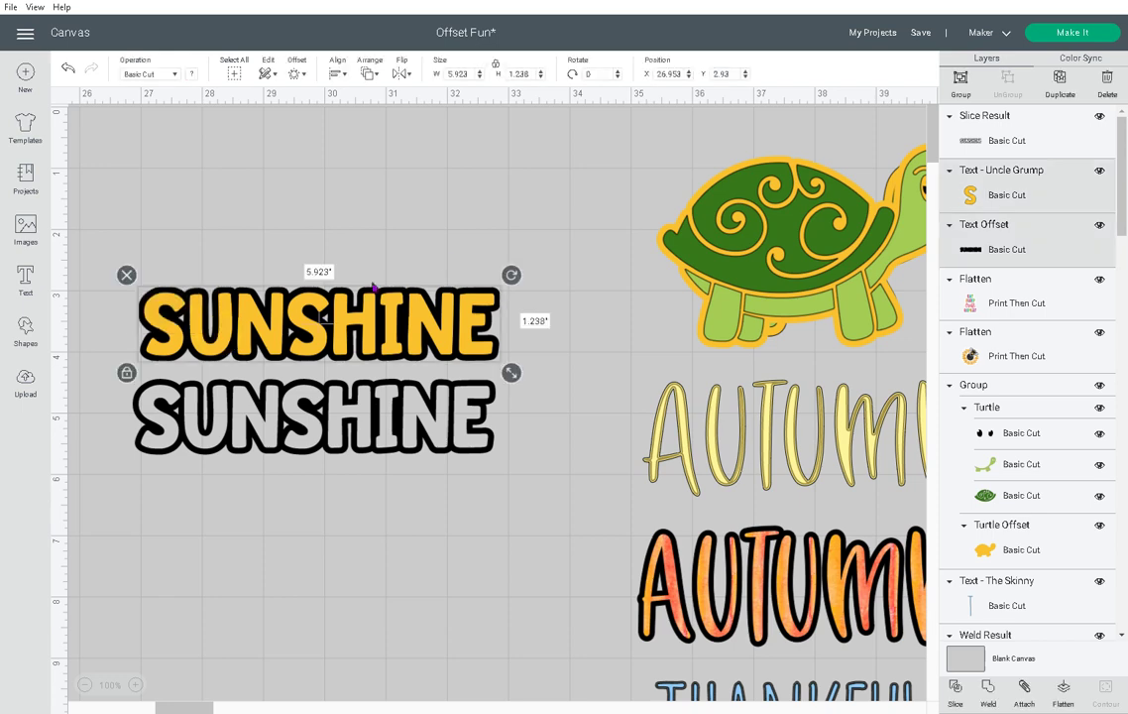
pyautogui.click(1059, 81)
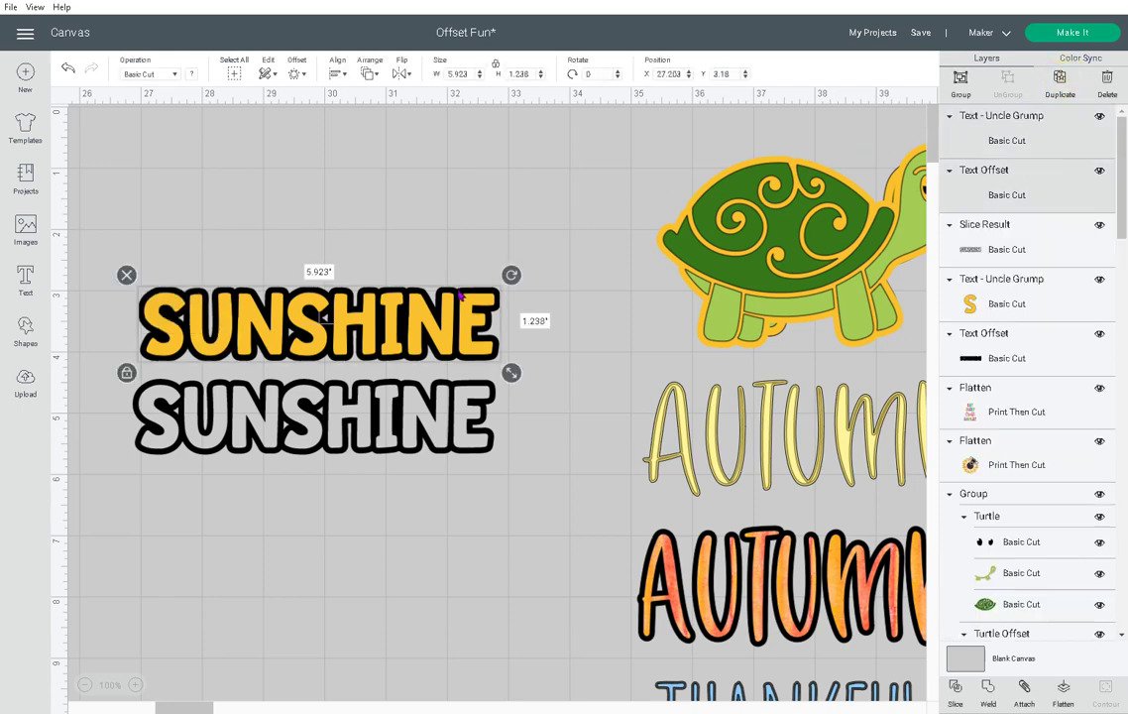
pyautogui.moveTo(384, 335); pyautogui.dragTo(360, 513)
pyautogui.click(368, 610)
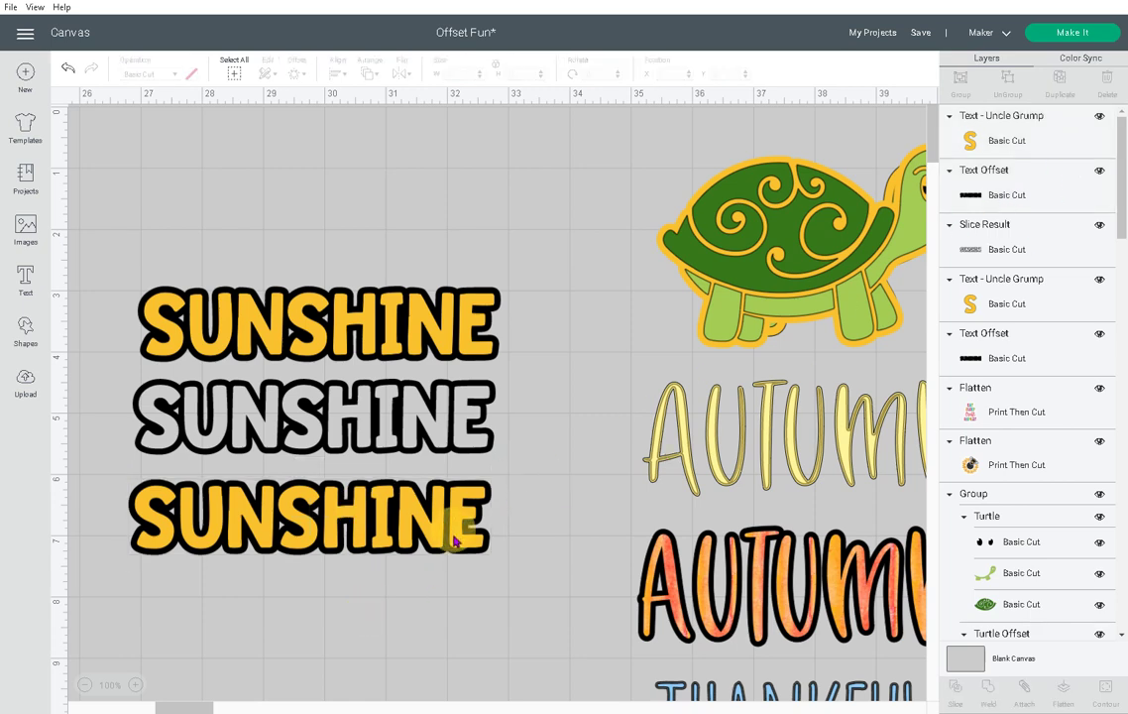
pyautogui.click(453, 523)
pyautogui.click(478, 581)
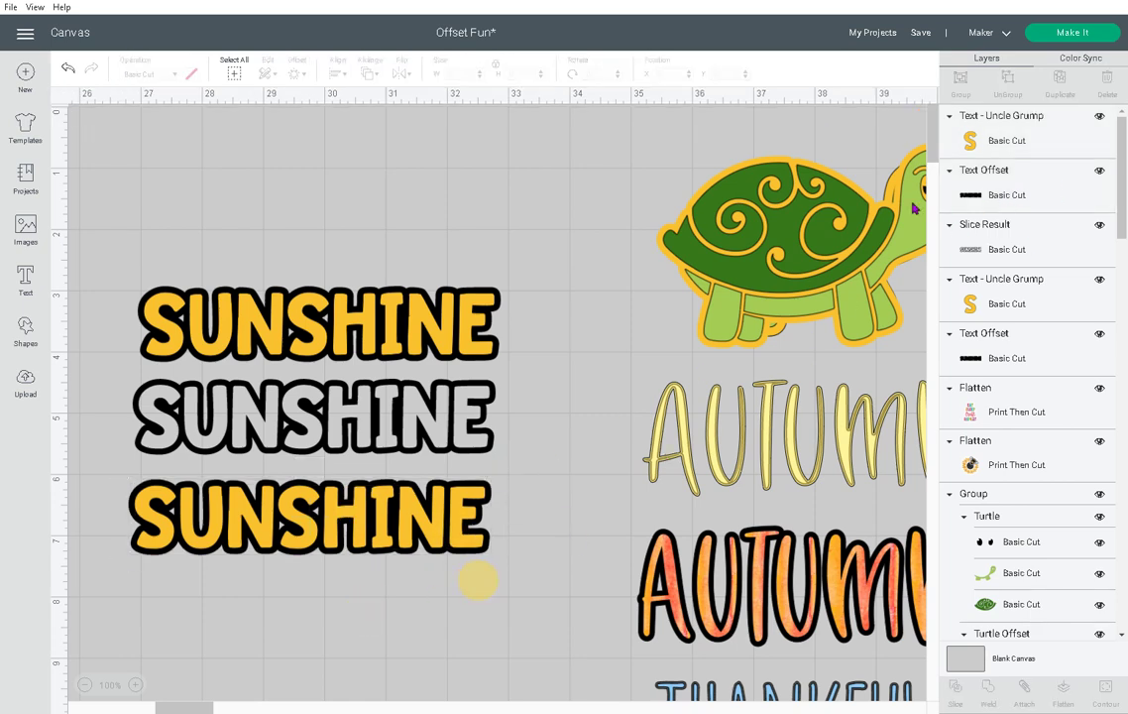
# Add a 0.097 in offset with rounded corners around the black offset layer of the lowest SUNSHINE.
pyautogui.click(992, 188)
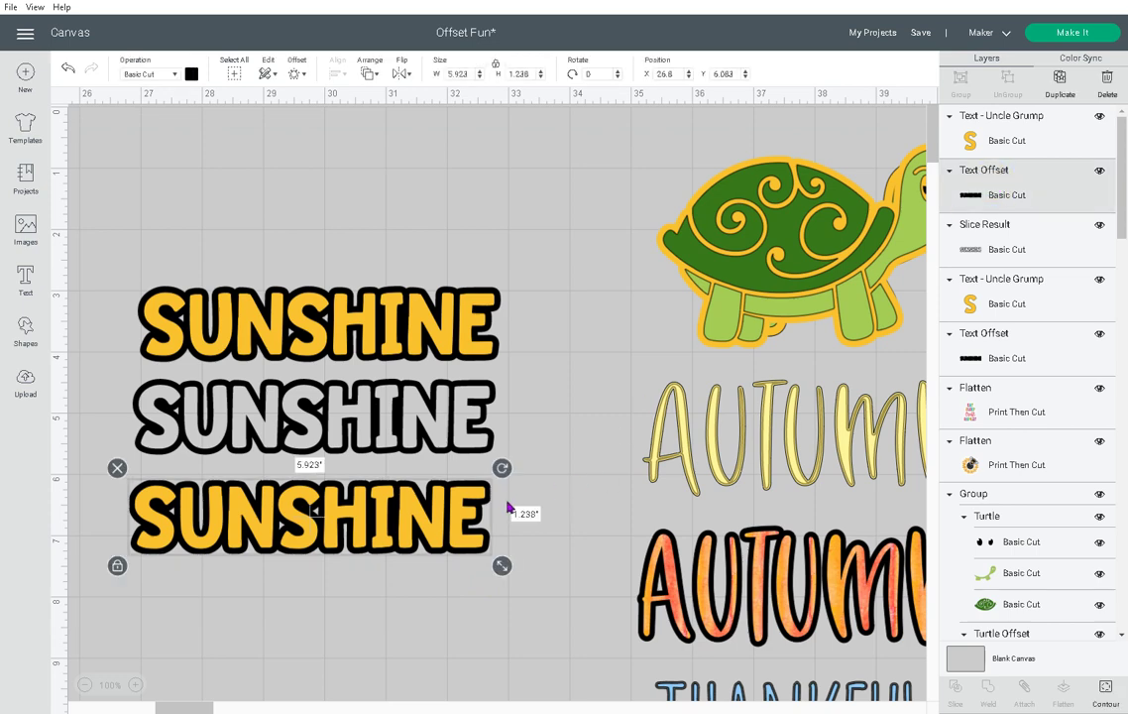
pyautogui.click(301, 79)
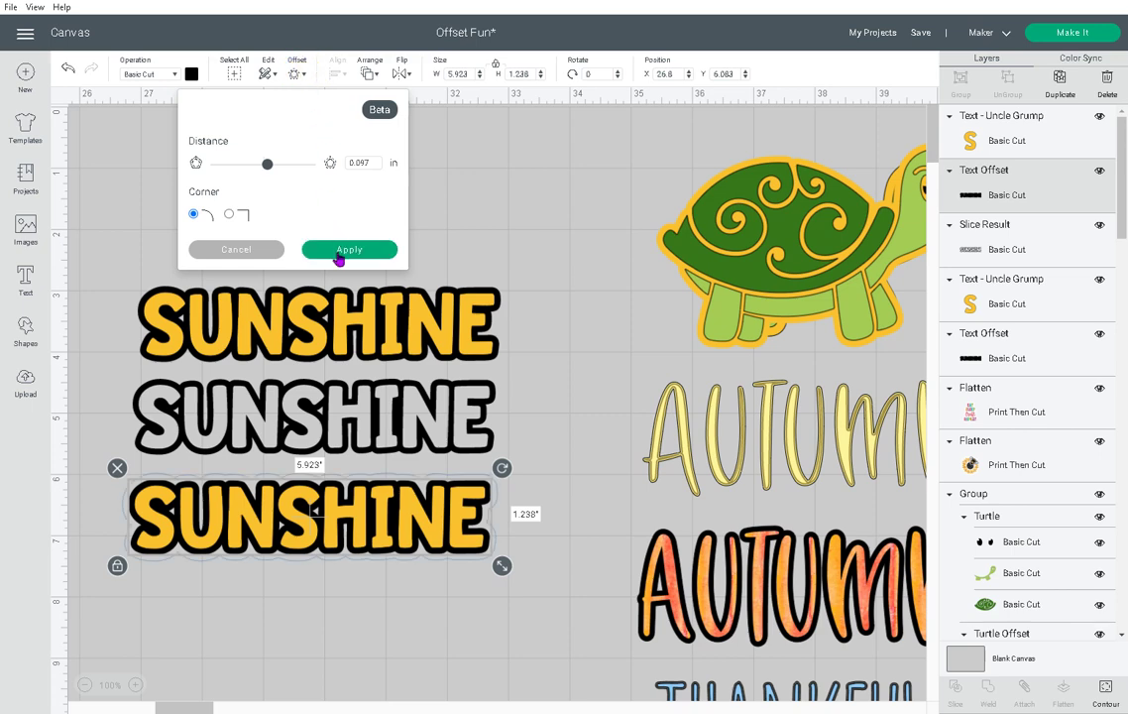
pyautogui.click(338, 253)
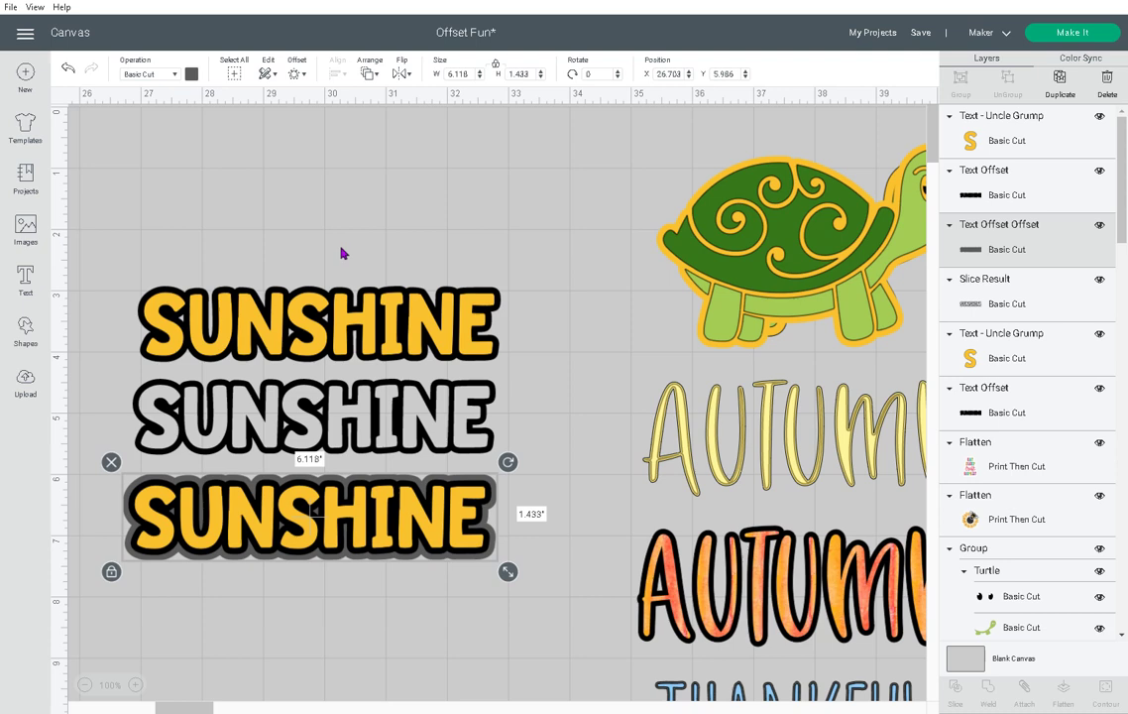
# Recolor the new outer offset of the lowest SUNSHINE orange.
pyautogui.click(190, 75)
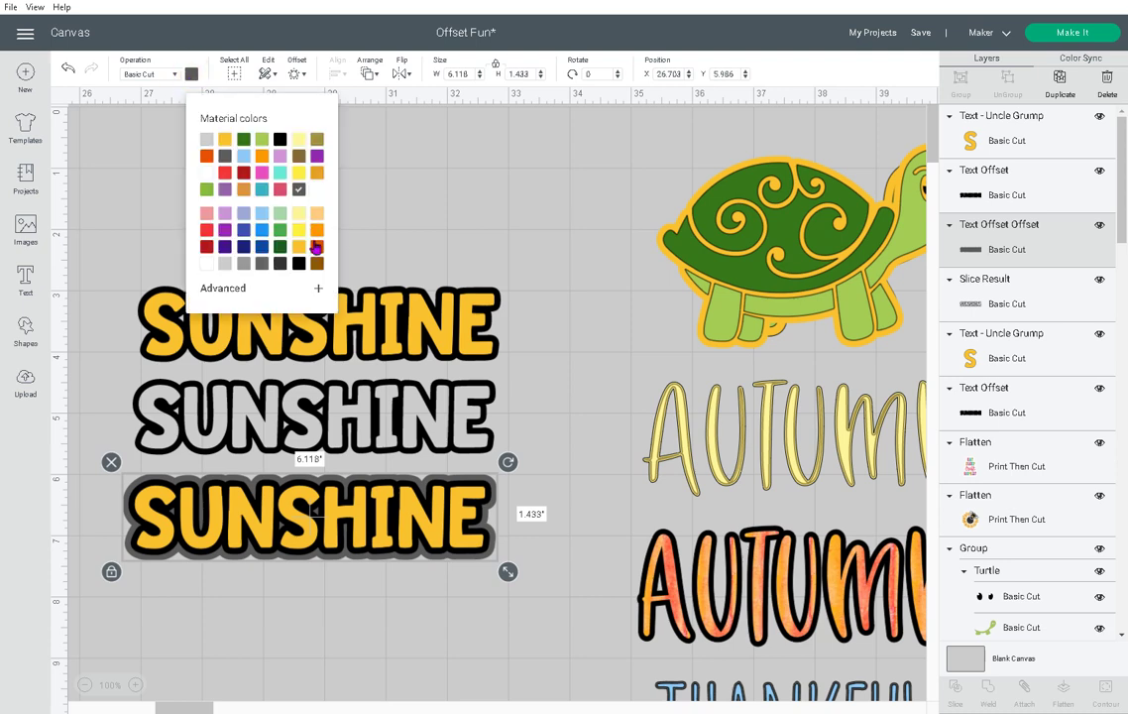
pyautogui.click(277, 206)
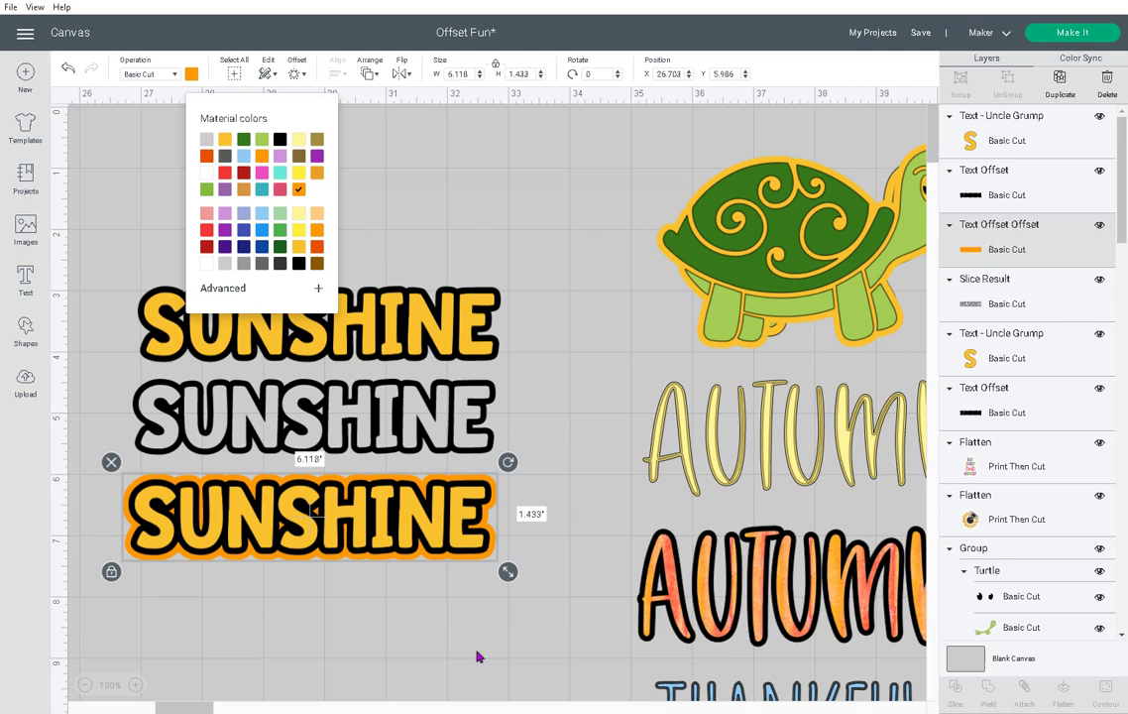
pyautogui.click(362, 641)
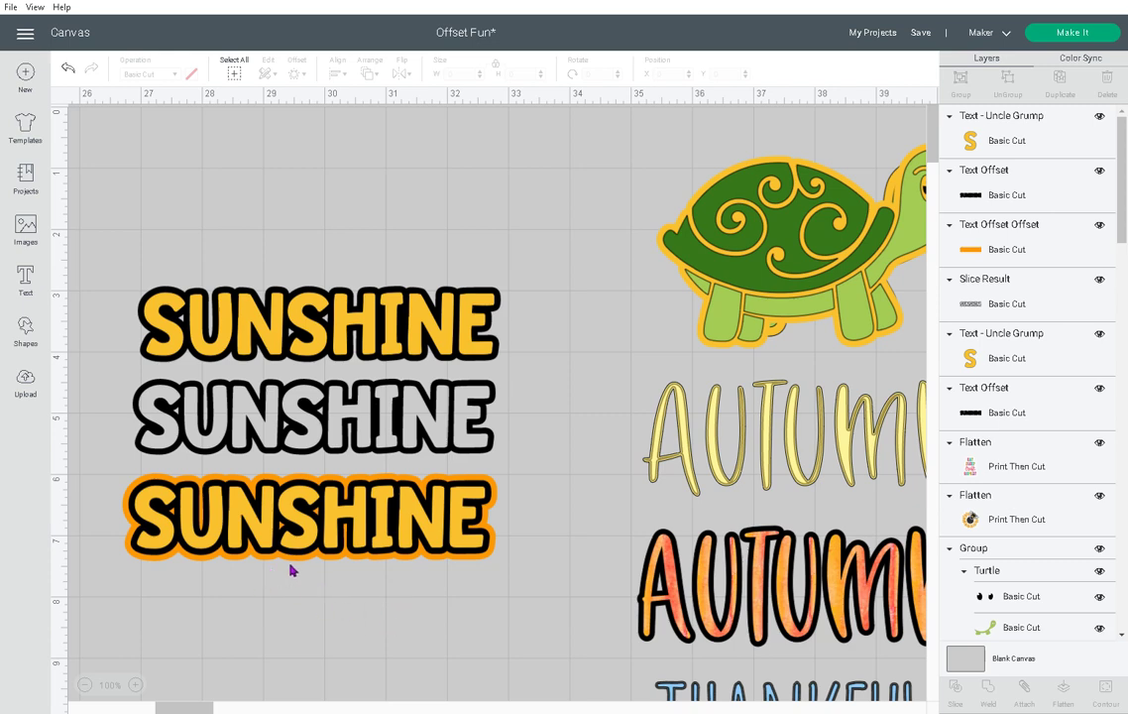
# Duplicate the three-layer SUNSHINE design with the orange offset and place the copy below it.
pyautogui.moveTo(99, 458); pyautogui.dragTo(249, 567)
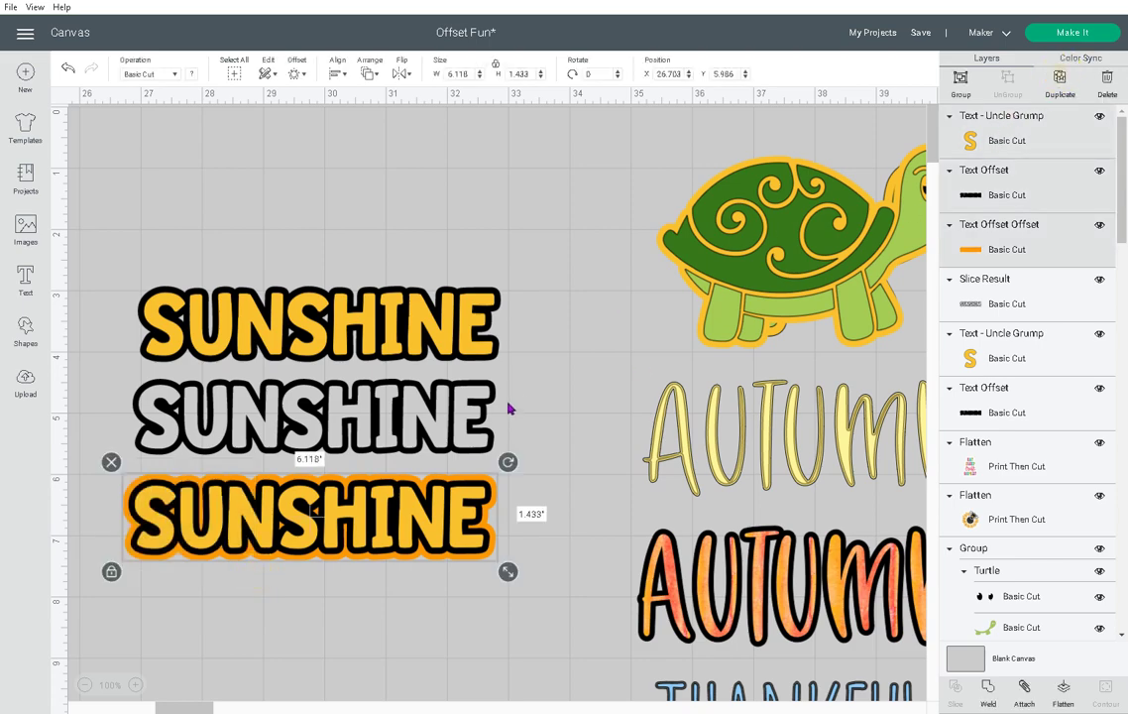
pyautogui.hotkey('ctrl', 'd')
pyautogui.scroll(-3, 522, 433)
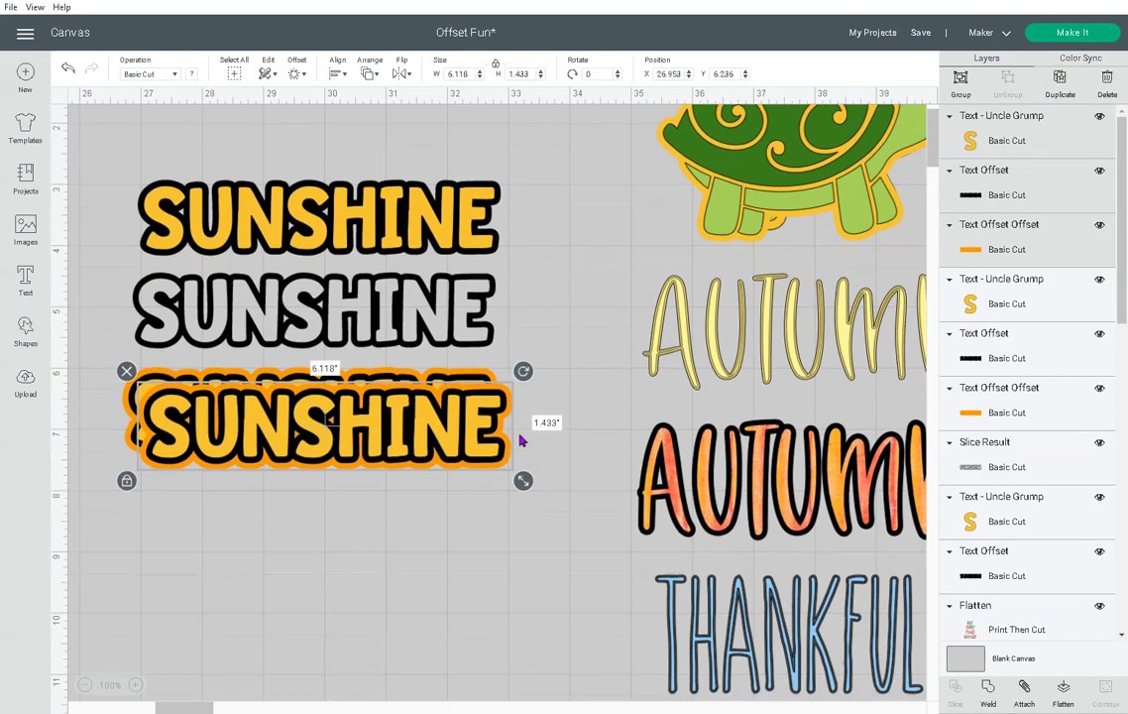
pyautogui.moveTo(402, 344); pyautogui.dragTo(393, 485)
pyautogui.click(448, 539)
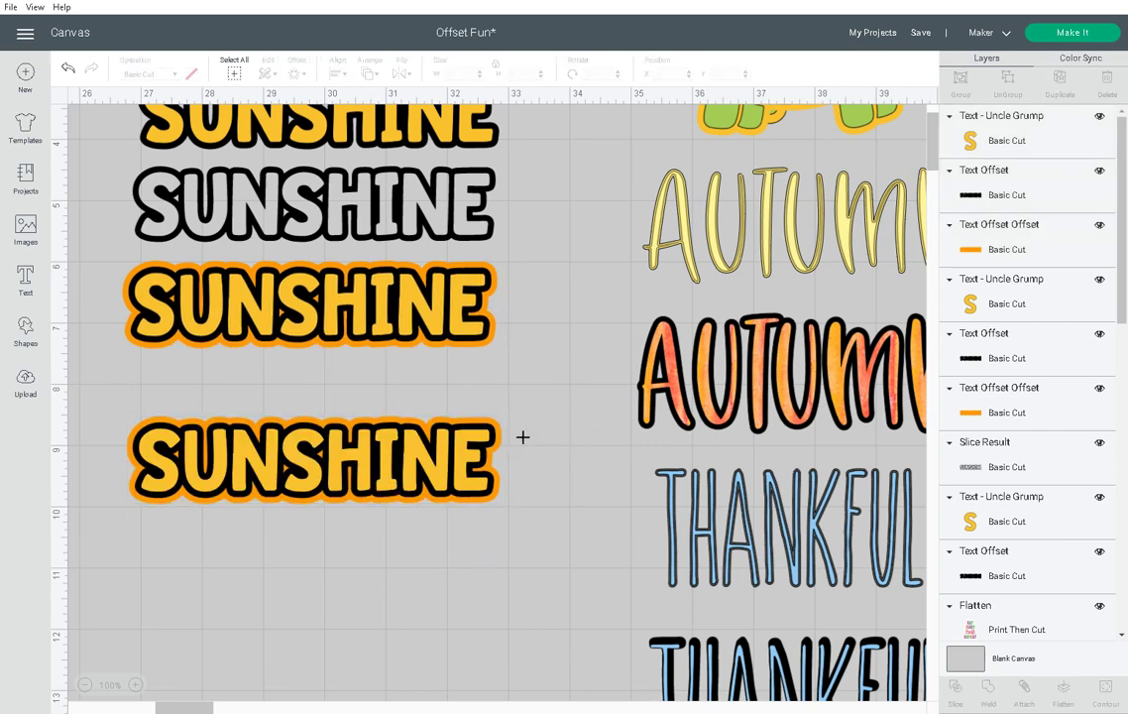
# Slice the black offset out of the orange offset in the lowest SUNSHINE copy.
pyautogui.click(476, 433)
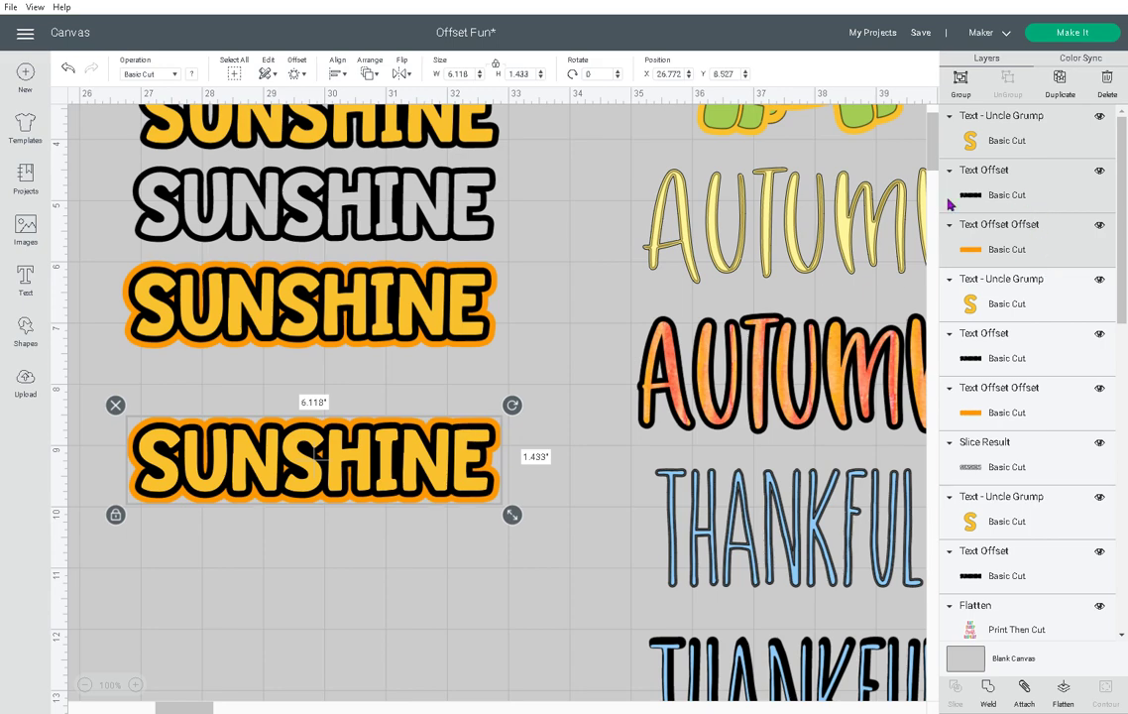
pyautogui.click(517, 204)
pyautogui.click(999, 189)
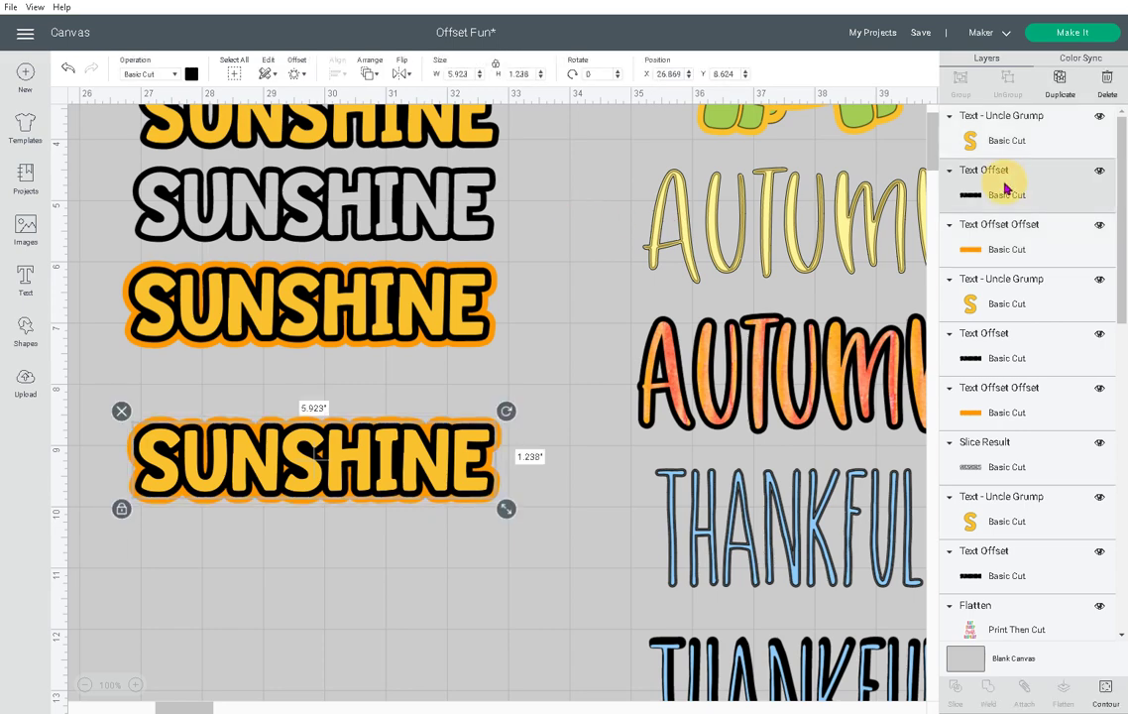
pyautogui.keyDown('shift'); pyautogui.click(1011, 248); pyautogui.keyUp('shift')
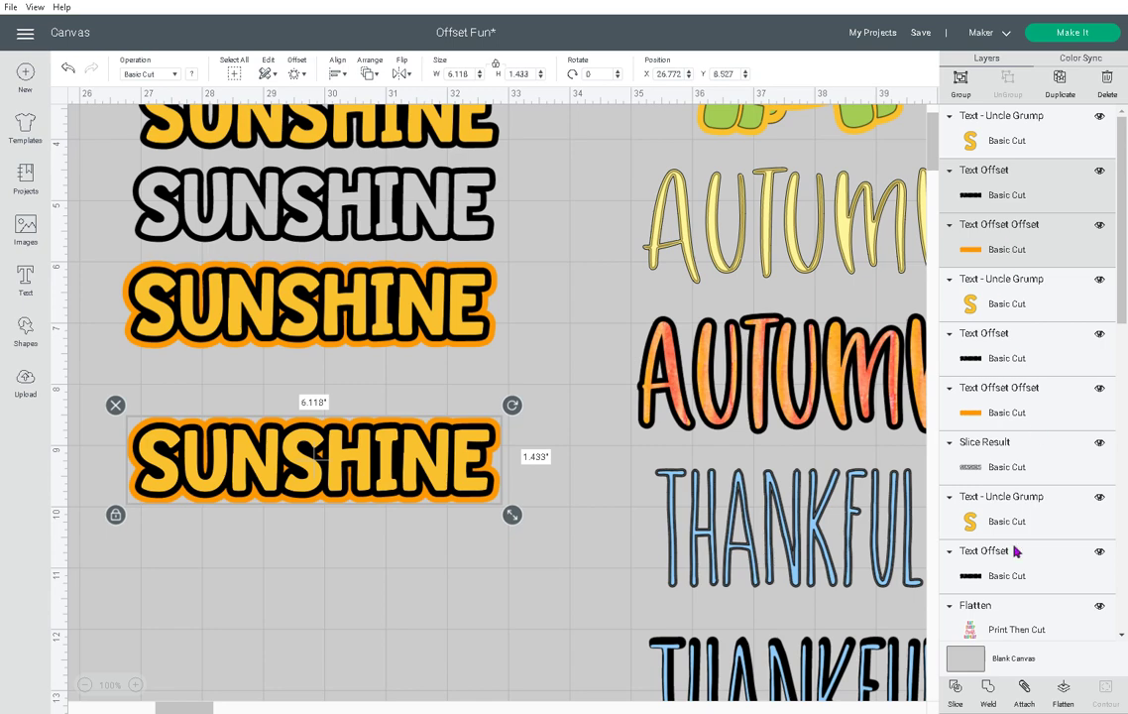
pyautogui.click(956, 688)
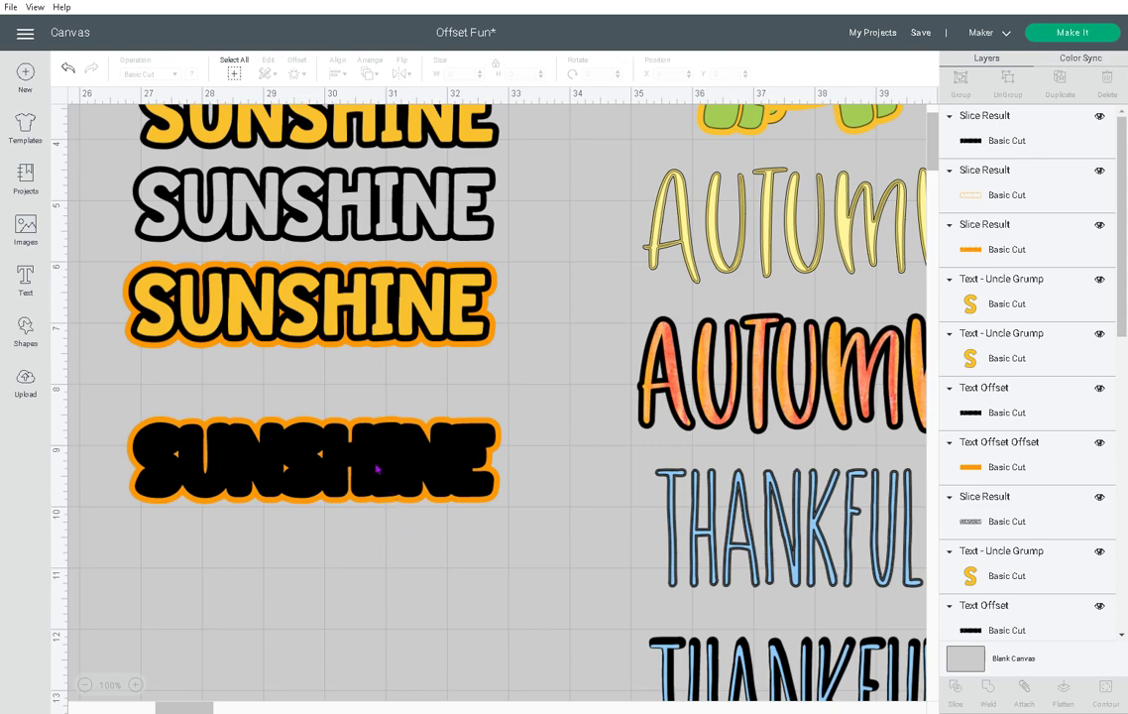
# Pull the black slice, hollow orange outline and solid orange slice away from the yellow SUNSHINE letters.
pyautogui.moveTo(373, 473); pyautogui.dragTo(370, 605)
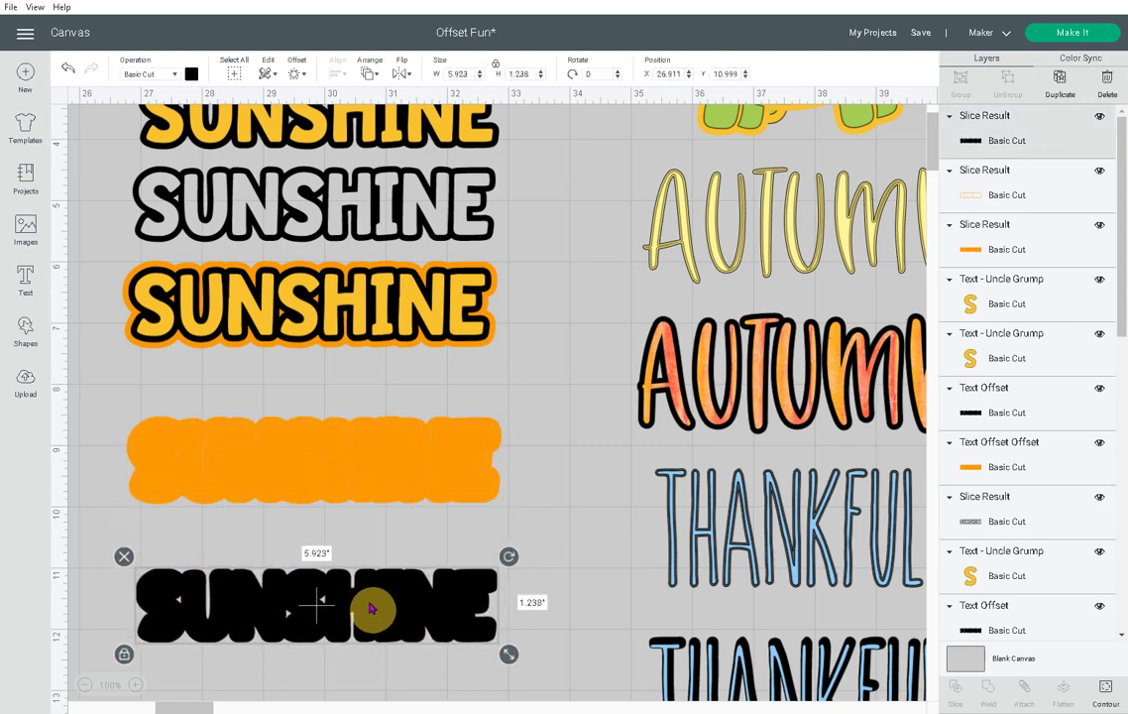
pyautogui.click(377, 491)
pyautogui.moveTo(377, 490); pyautogui.dragTo(429, 374)
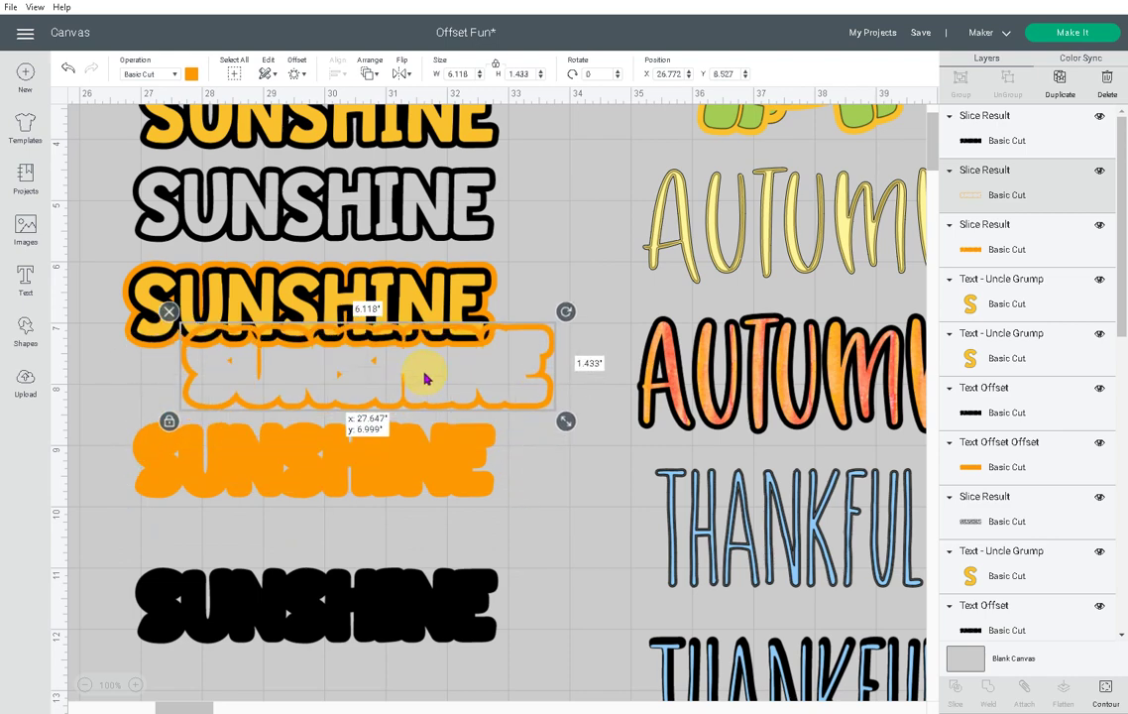
pyautogui.click(395, 474)
pyautogui.moveTo(396, 474); pyautogui.dragTo(529, 675)
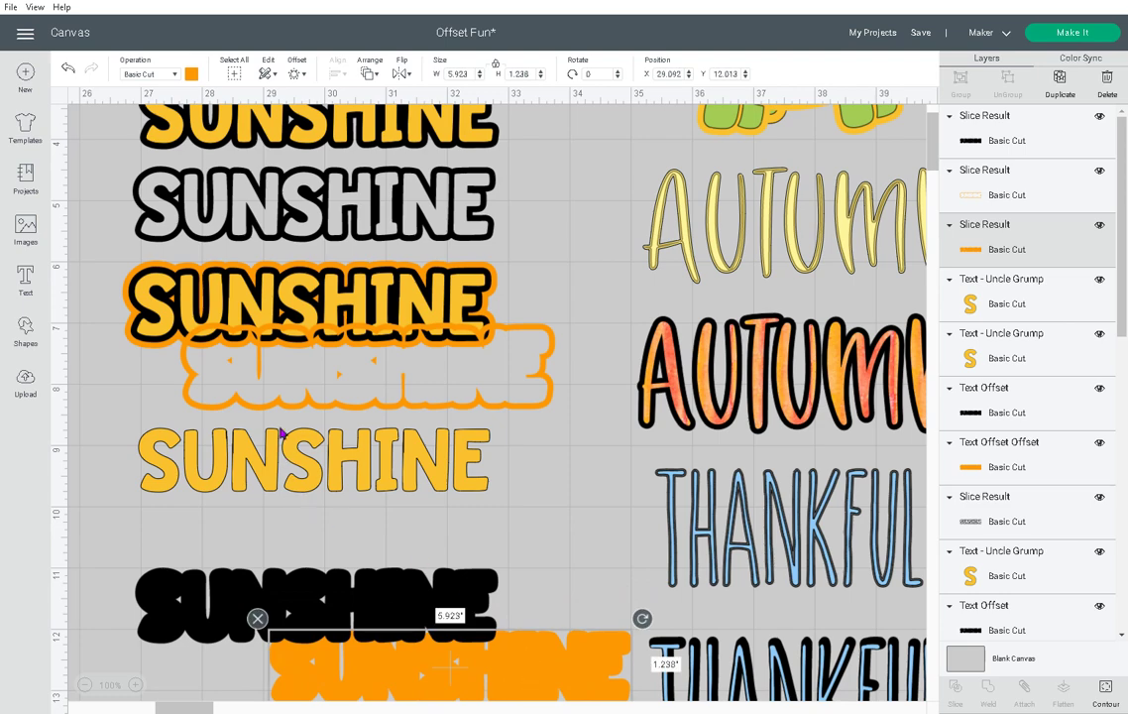
# Place the hollow orange outline back around the yellow SUNSHINE letters and shift the black slice slightly below them.
pyautogui.moveTo(288, 412); pyautogui.dragTo(239, 489)
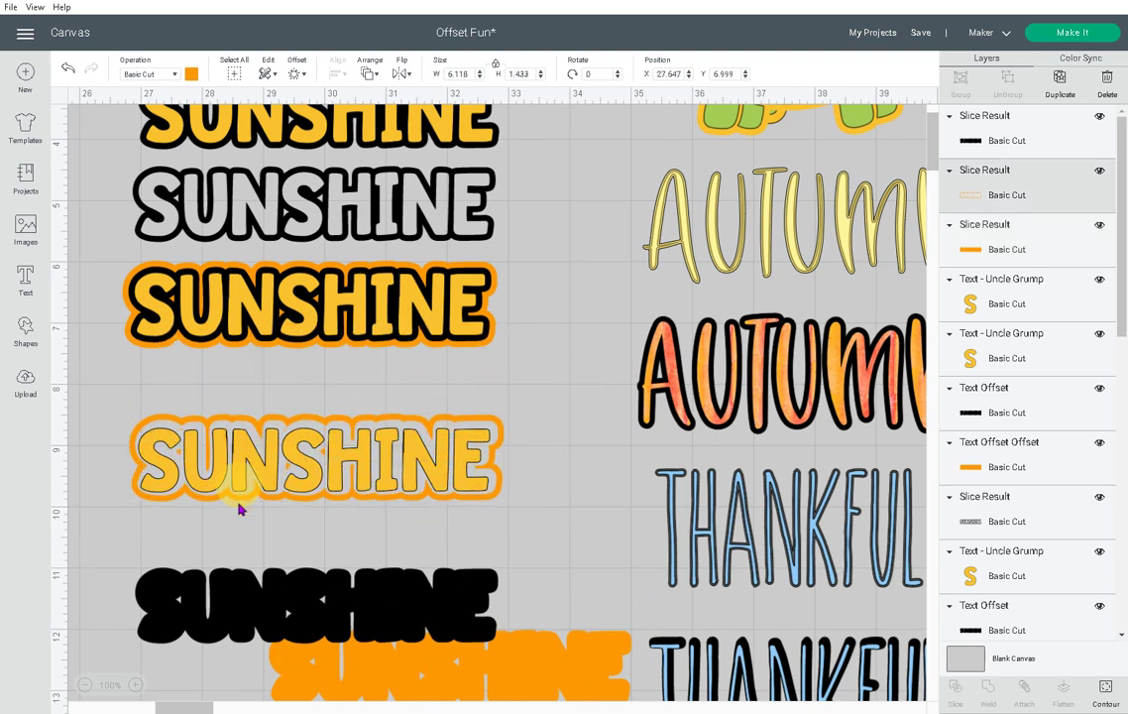
pyautogui.moveTo(302, 606); pyautogui.dragTo(305, 555)
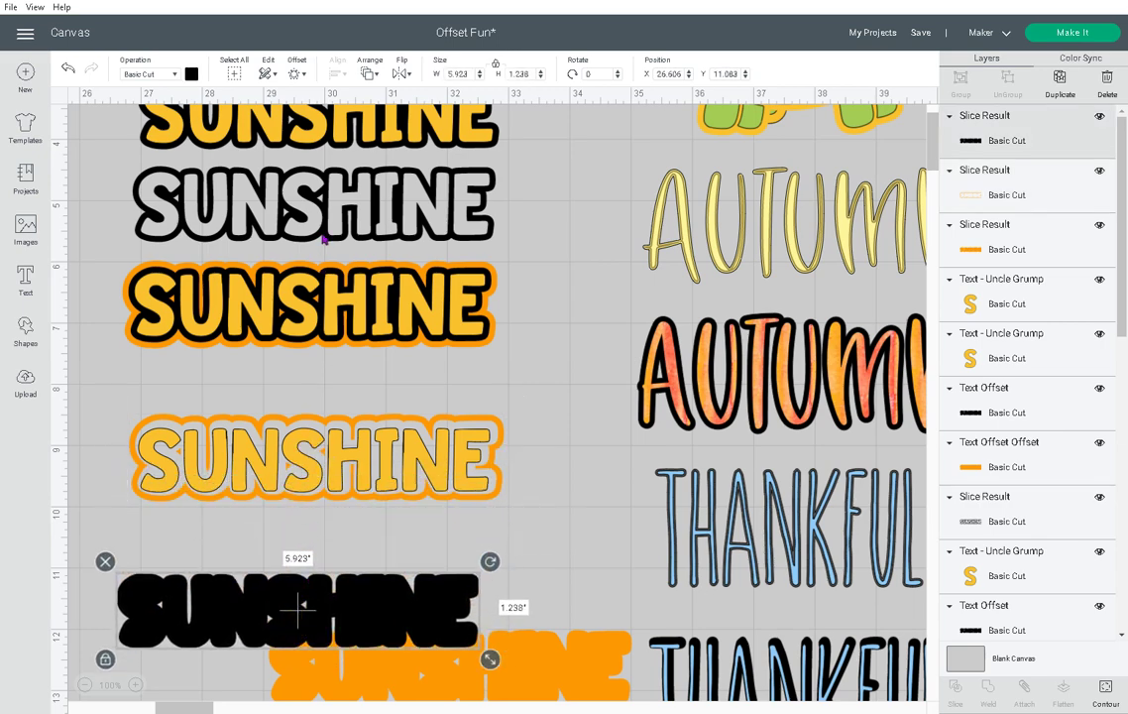
# Duplicate the hollow black SUNSHINE outline and fit the copy around the yellow letters of the lowest design.
pyautogui.click(298, 198)
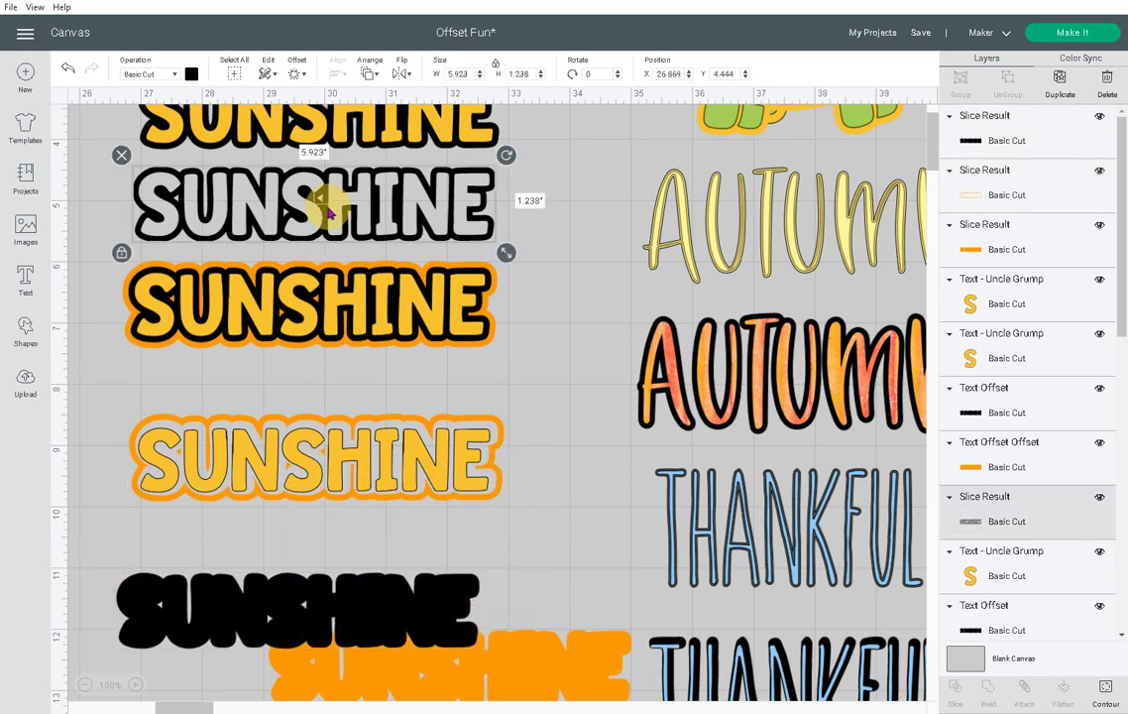
pyautogui.click(1059, 82)
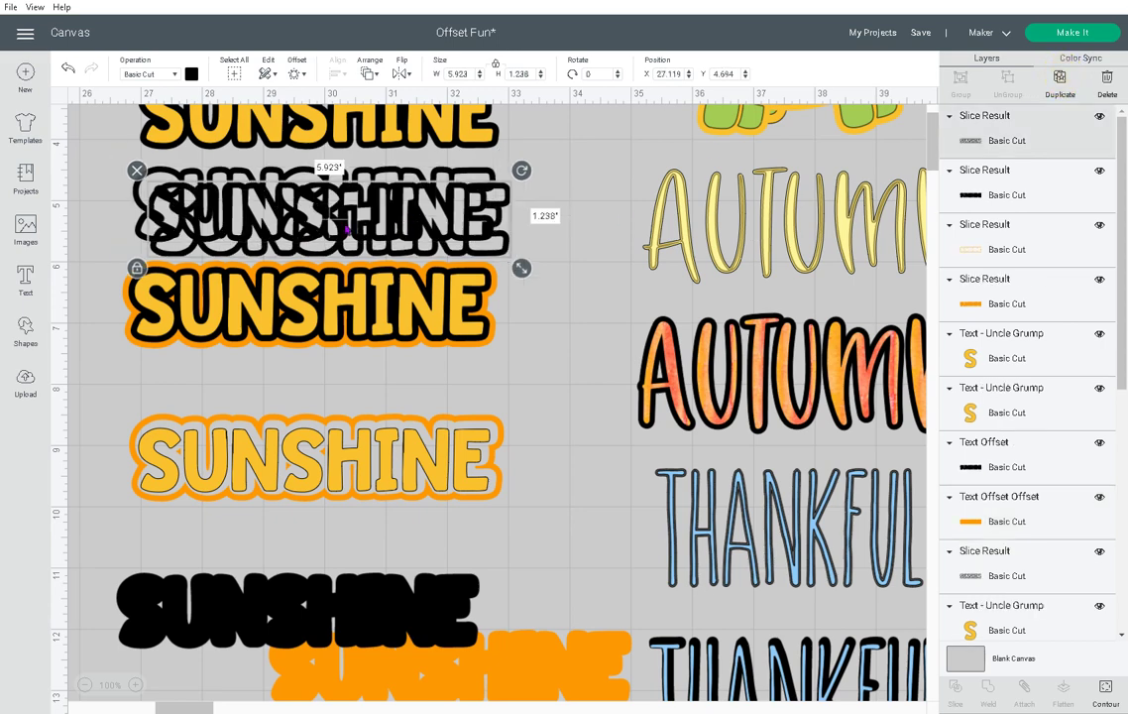
pyautogui.moveTo(191, 251); pyautogui.dragTo(181, 478)
pyautogui.click(559, 469)
pyautogui.click(414, 454)
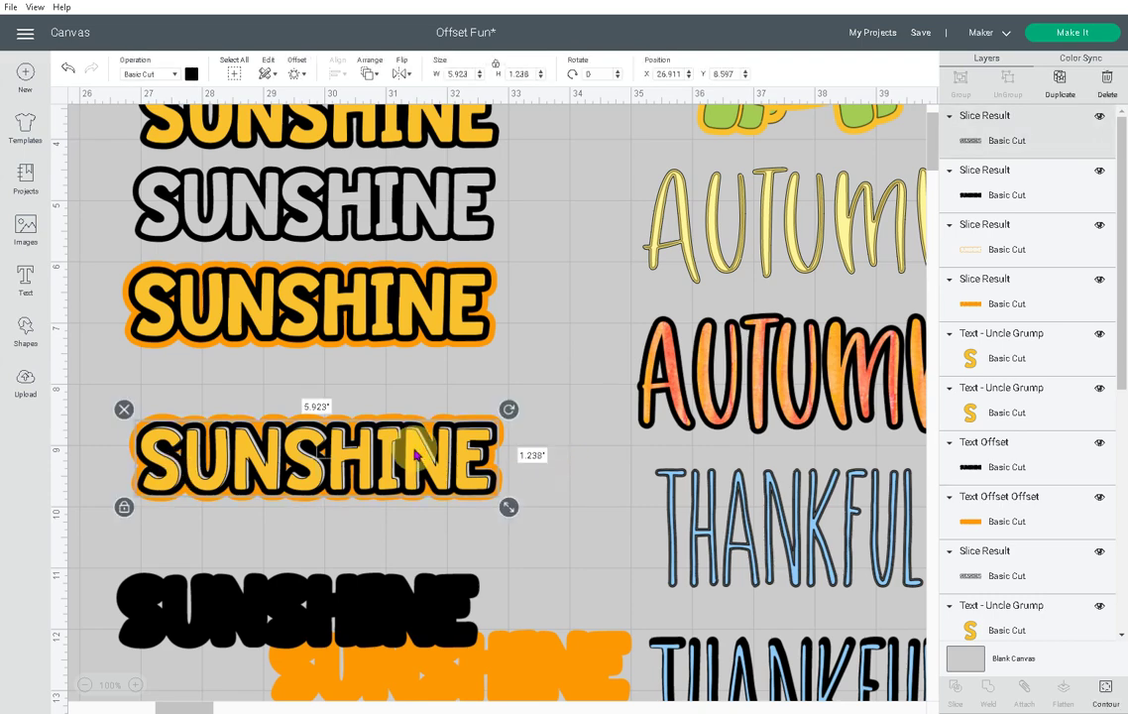
pyautogui.moveTo(417, 454); pyautogui.dragTo(420, 456)
pyautogui.click(547, 496)
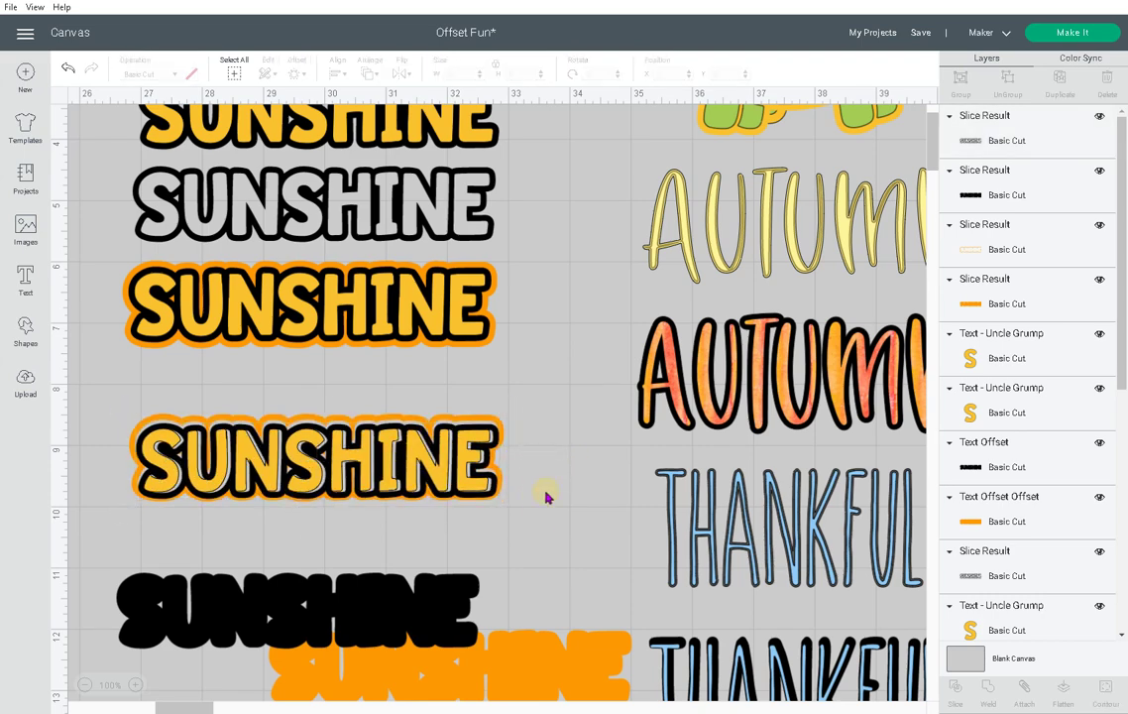
# Center the black outline, orange outline and yellow letters of the lowest SUNSHINE design on each other.
pyautogui.moveTo(534, 522); pyautogui.dragTo(369, 442)
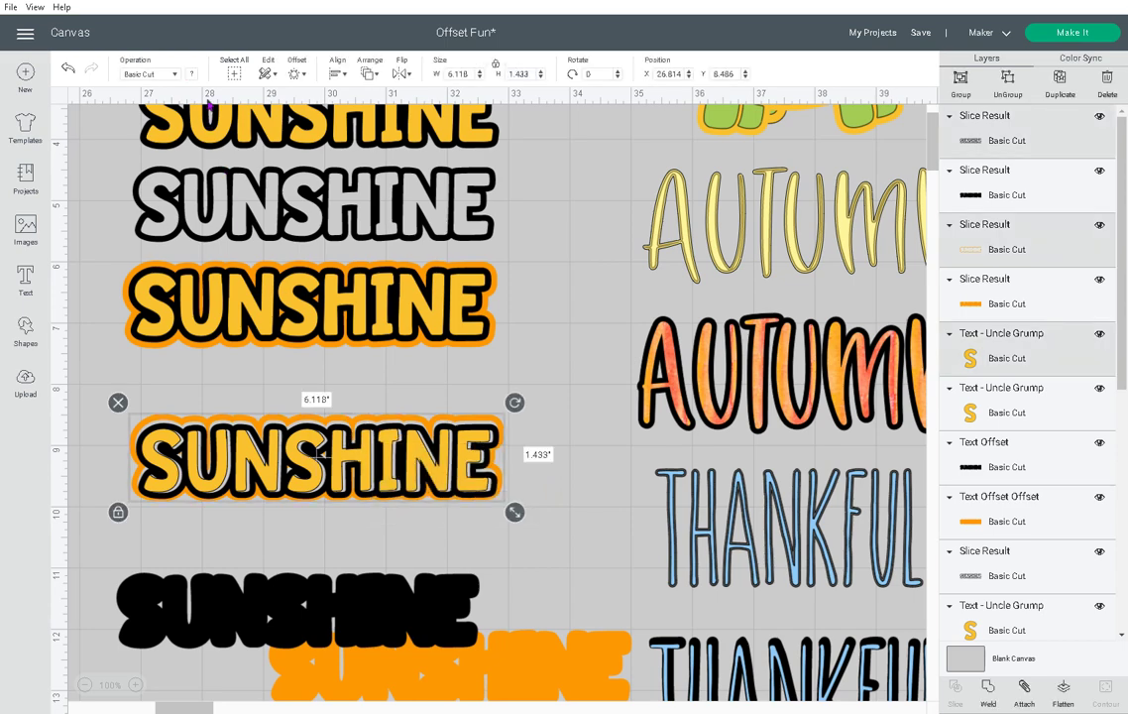
pyautogui.click(339, 73)
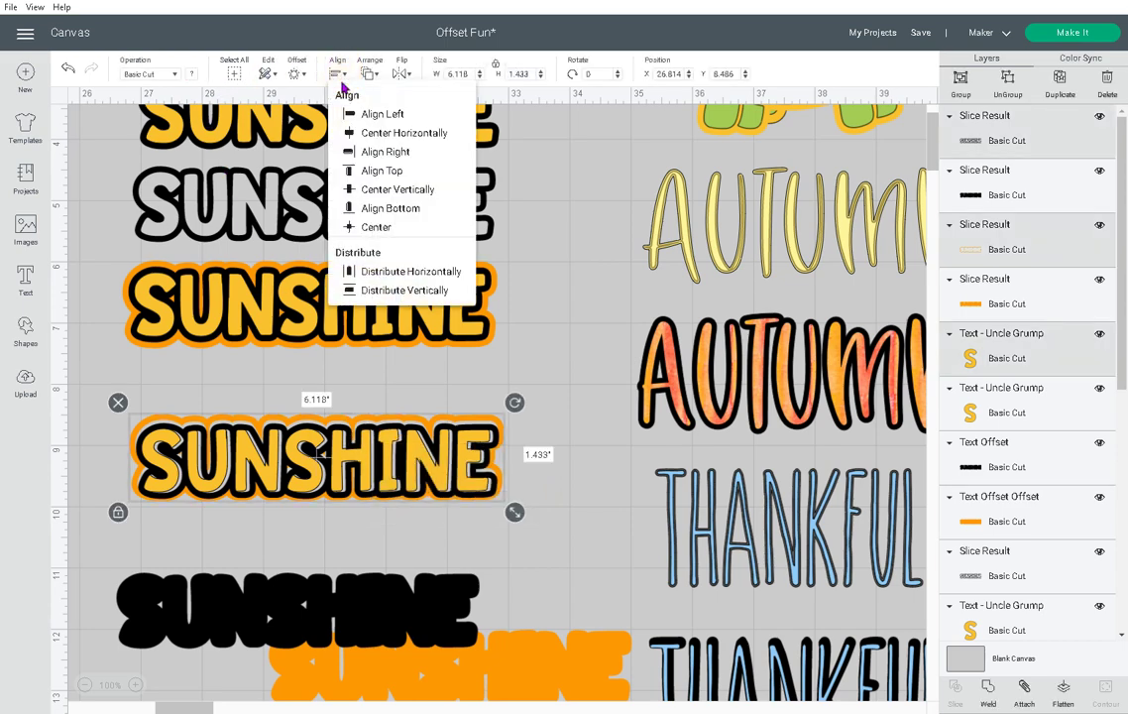
pyautogui.click(375, 234)
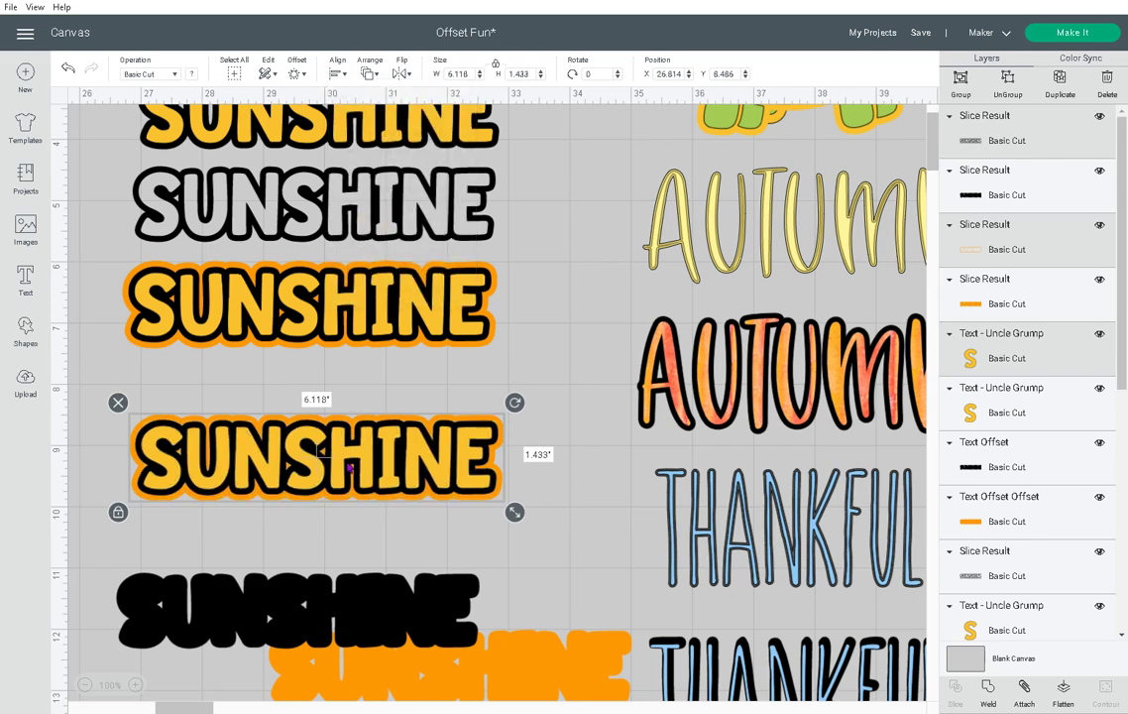
pyautogui.click(331, 528)
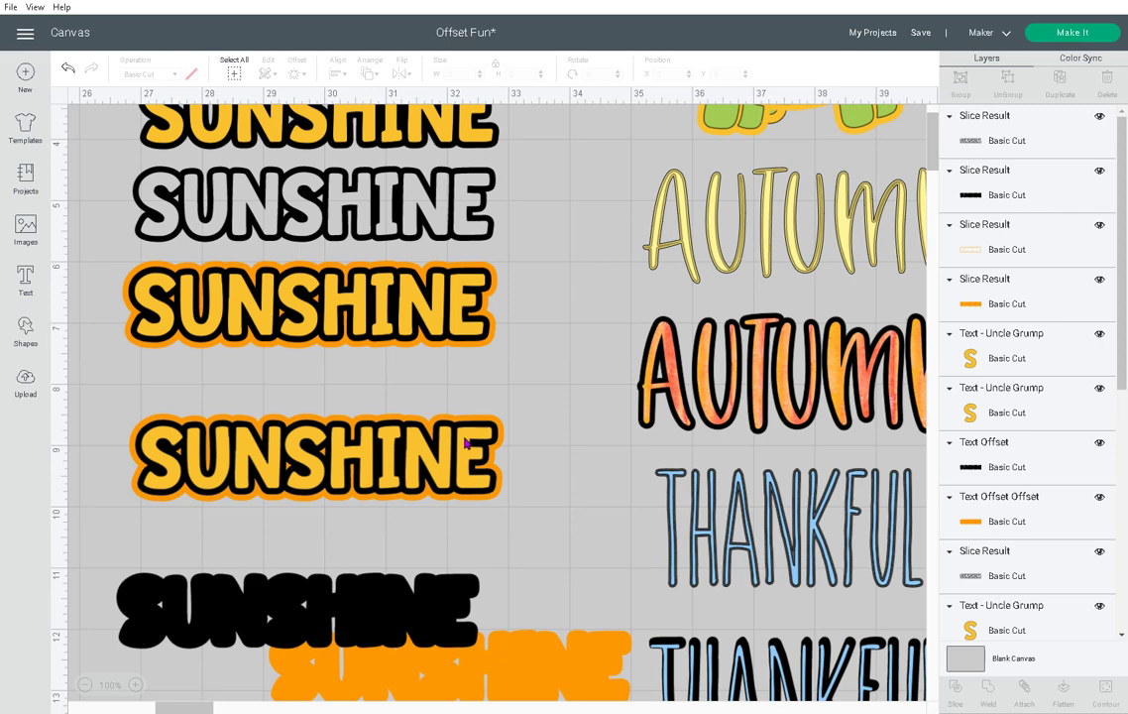
# Delete the leftover solid black and solid orange slices below the lowest SUNSHINE design.
pyautogui.scroll(-5, 466, 443)
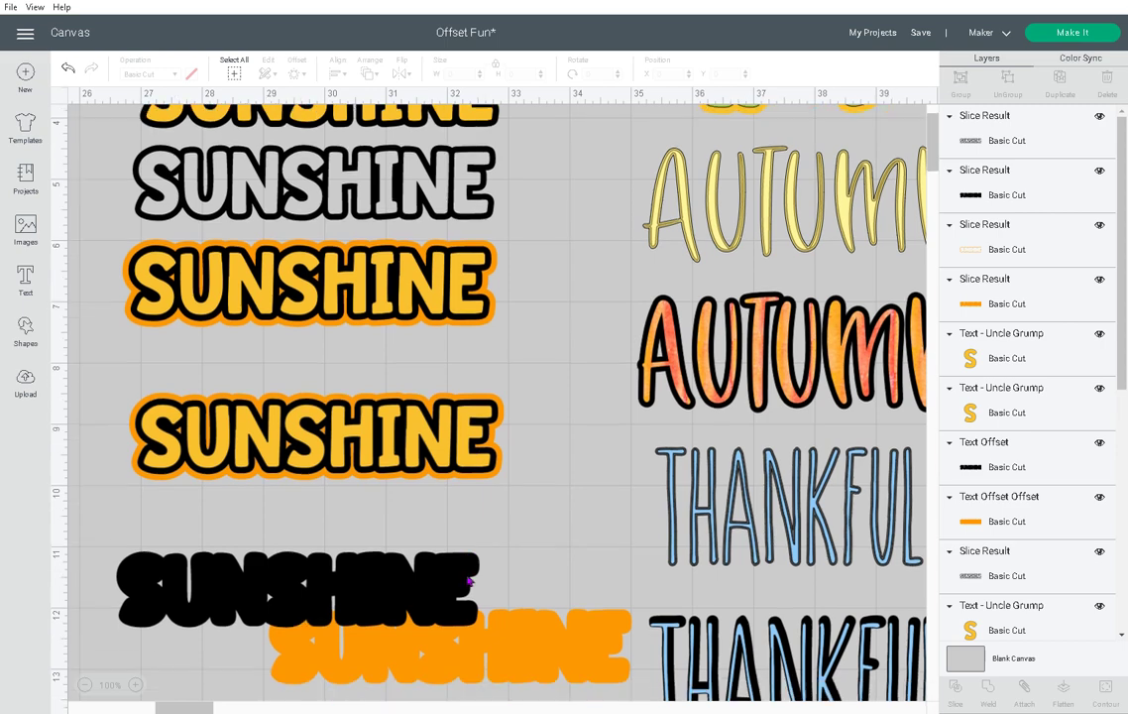
pyautogui.moveTo(341, 531); pyautogui.dragTo(168, 371)
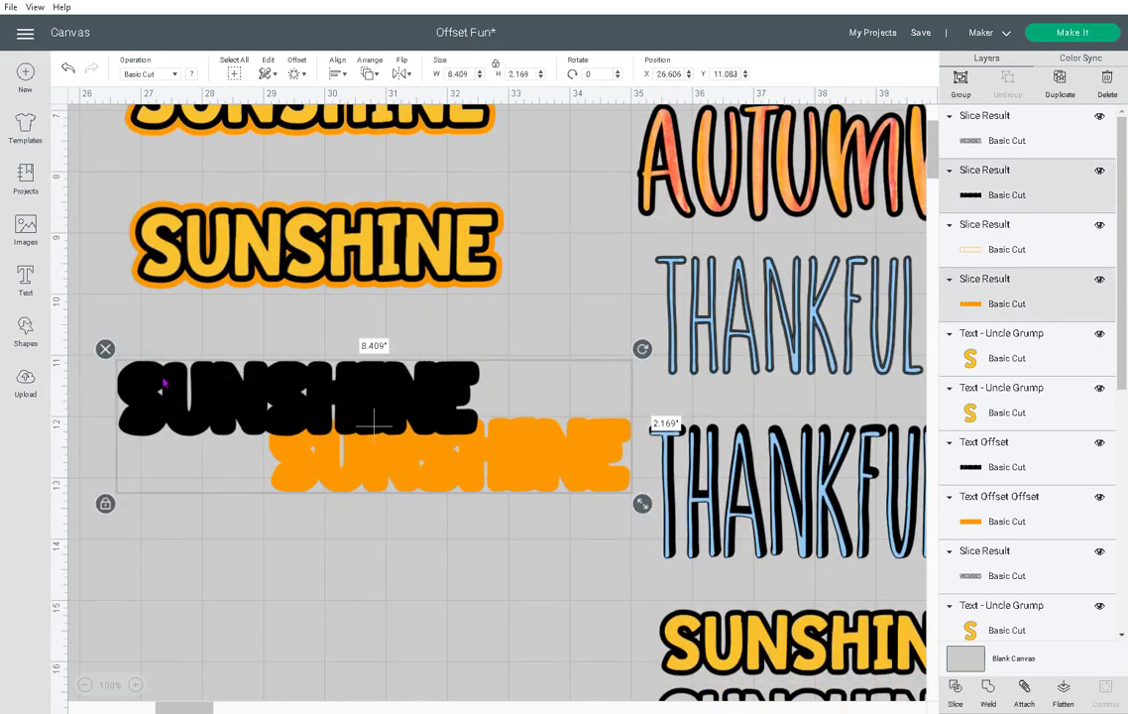
pyautogui.click(96, 319)
pyautogui.scroll(5, 307, 471)
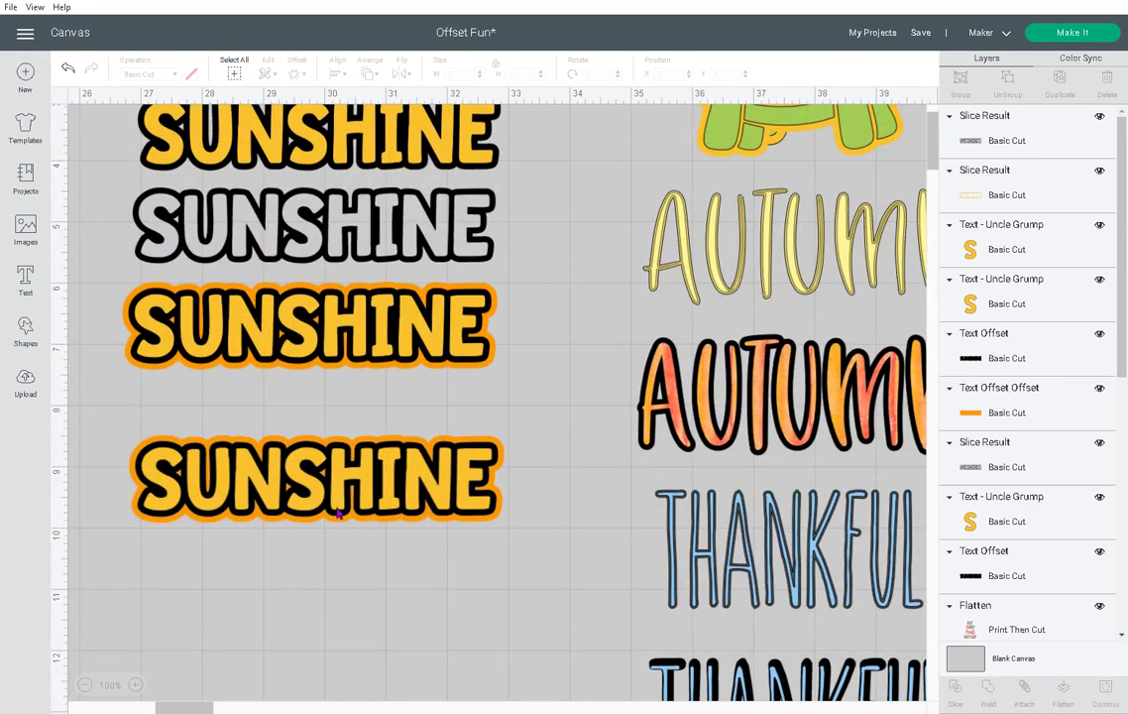
# Separate the lowest SUNSHINE design by moving its black outline below and its orange outline above the yellow letters.
pyautogui.scroll(4, 340, 551)
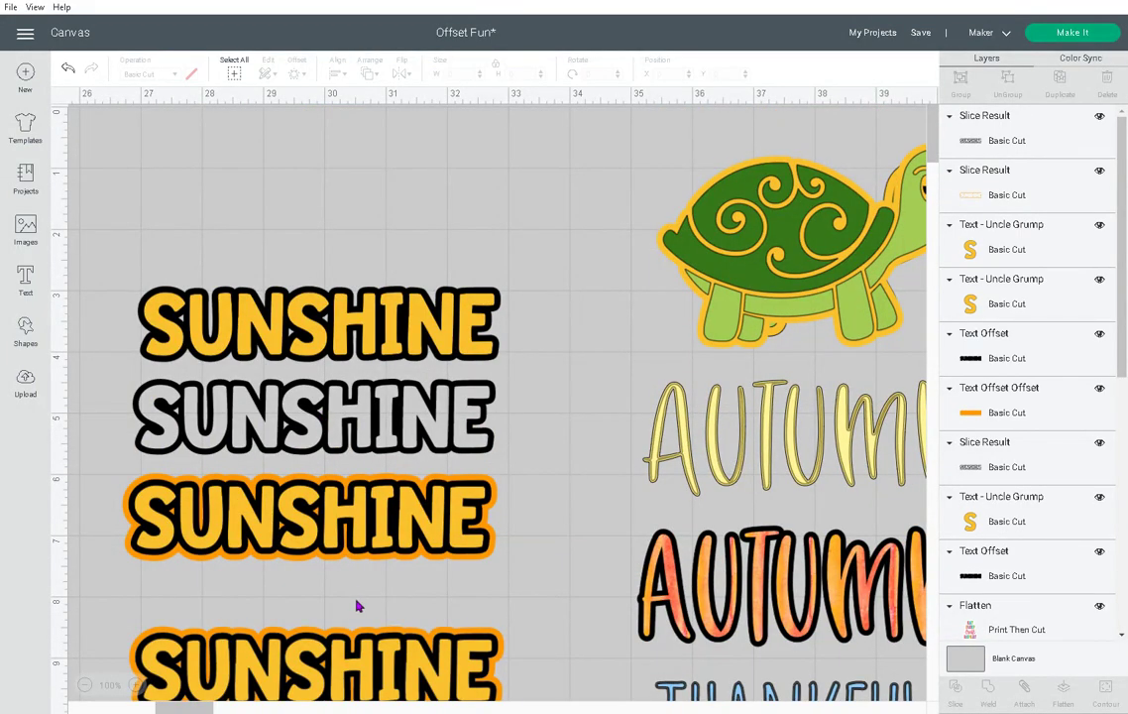
pyautogui.scroll(-2, 233, 456)
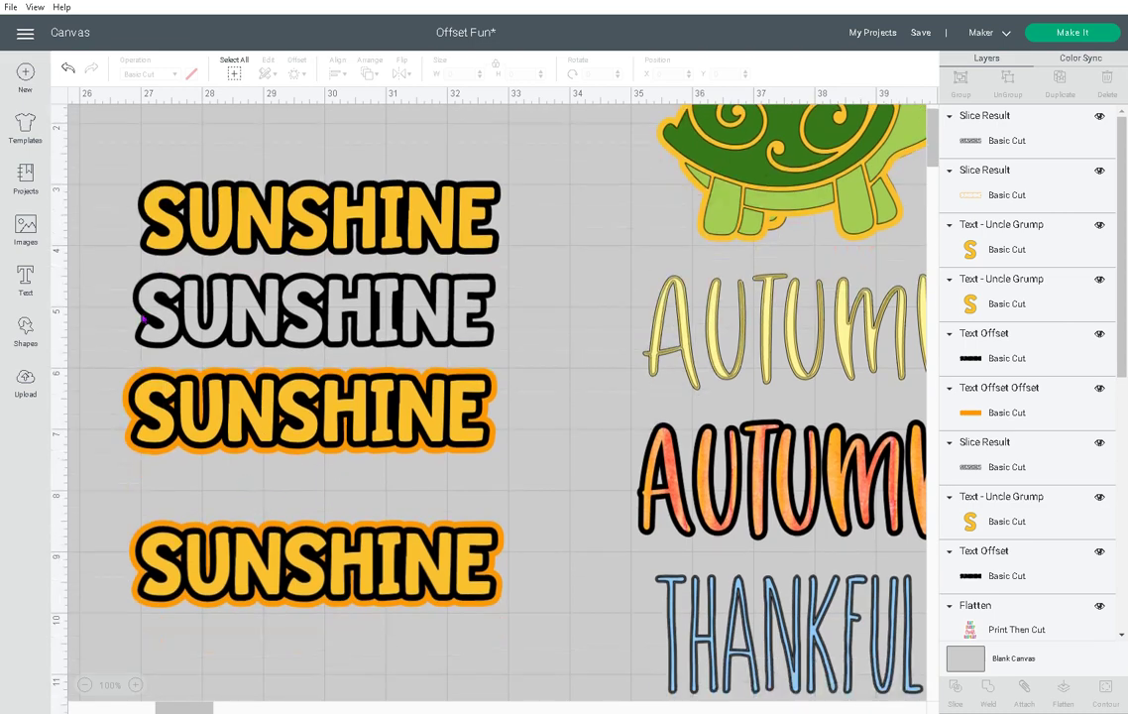
pyautogui.moveTo(103, 150); pyautogui.dragTo(442, 635)
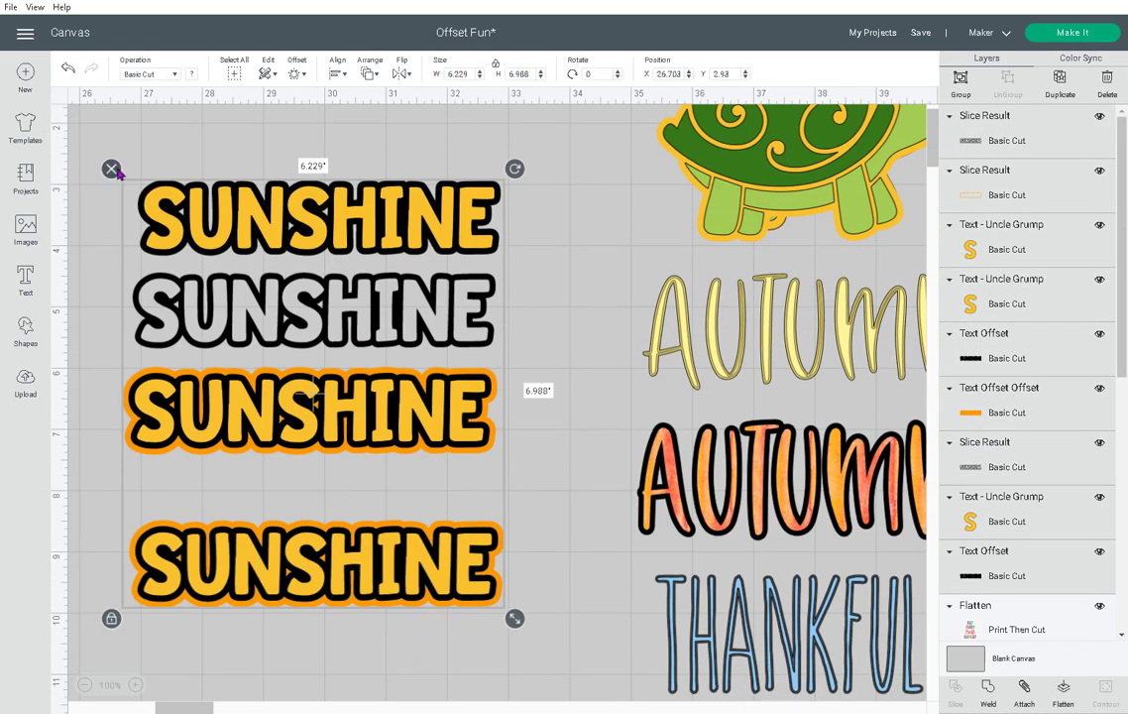
pyautogui.click(552, 390)
pyautogui.click(437, 569)
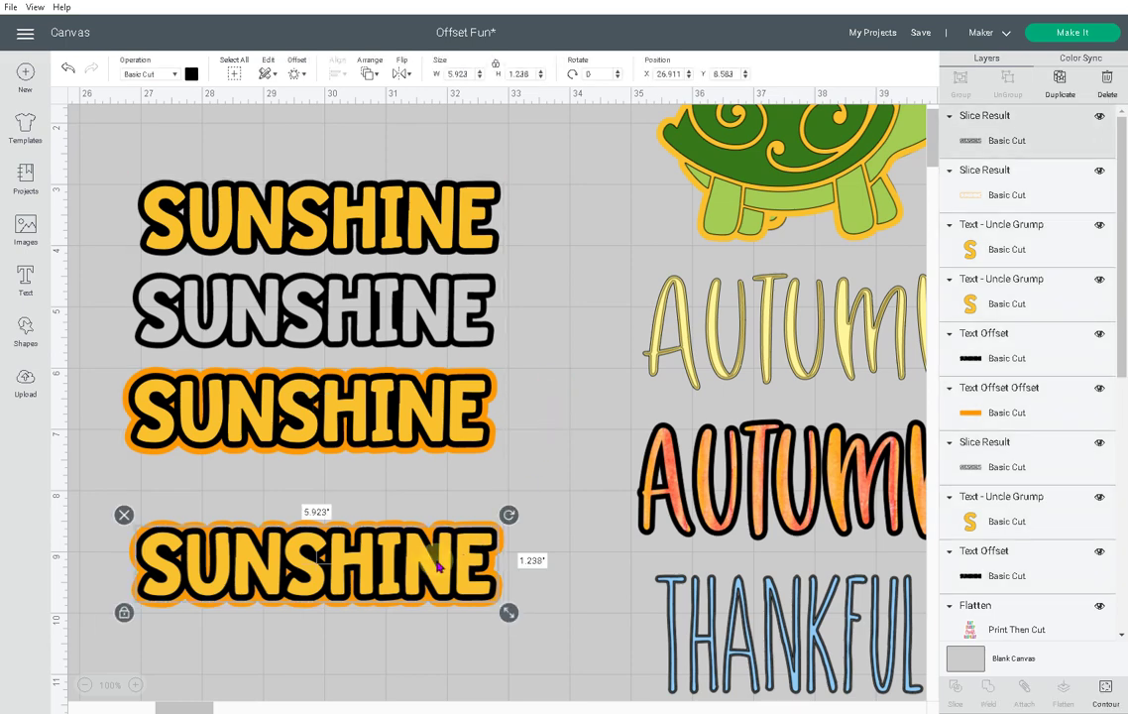
pyautogui.moveTo(437, 569); pyautogui.dragTo(441, 635)
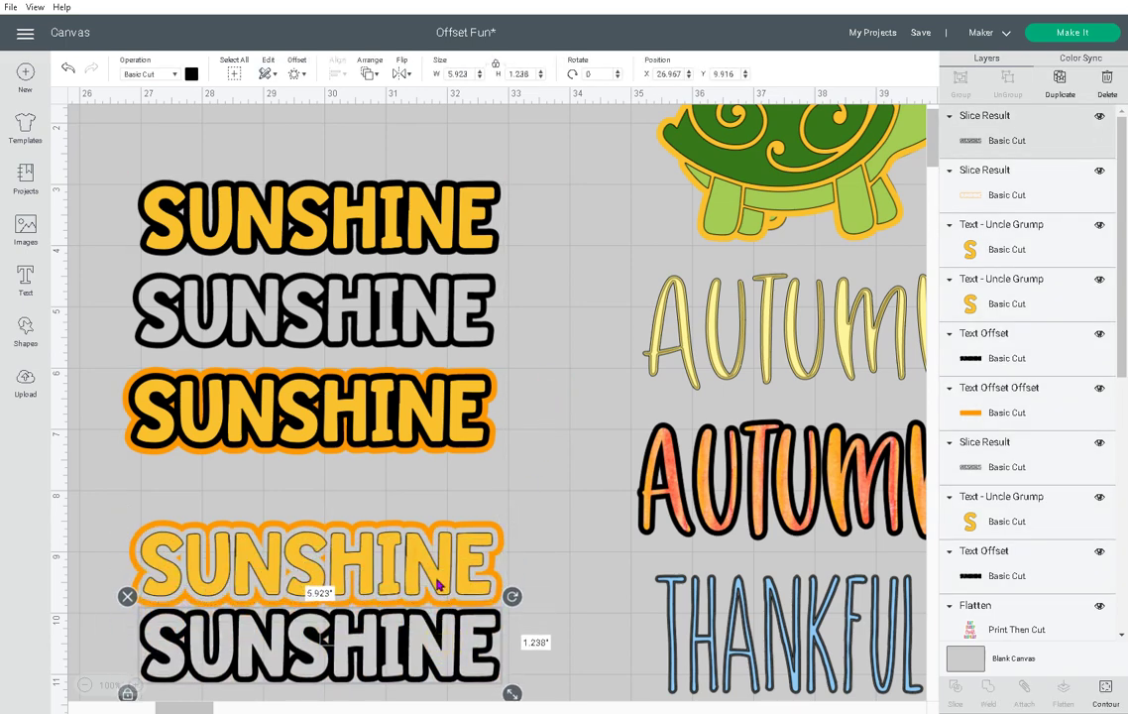
pyautogui.moveTo(442, 575); pyautogui.dragTo(436, 525)
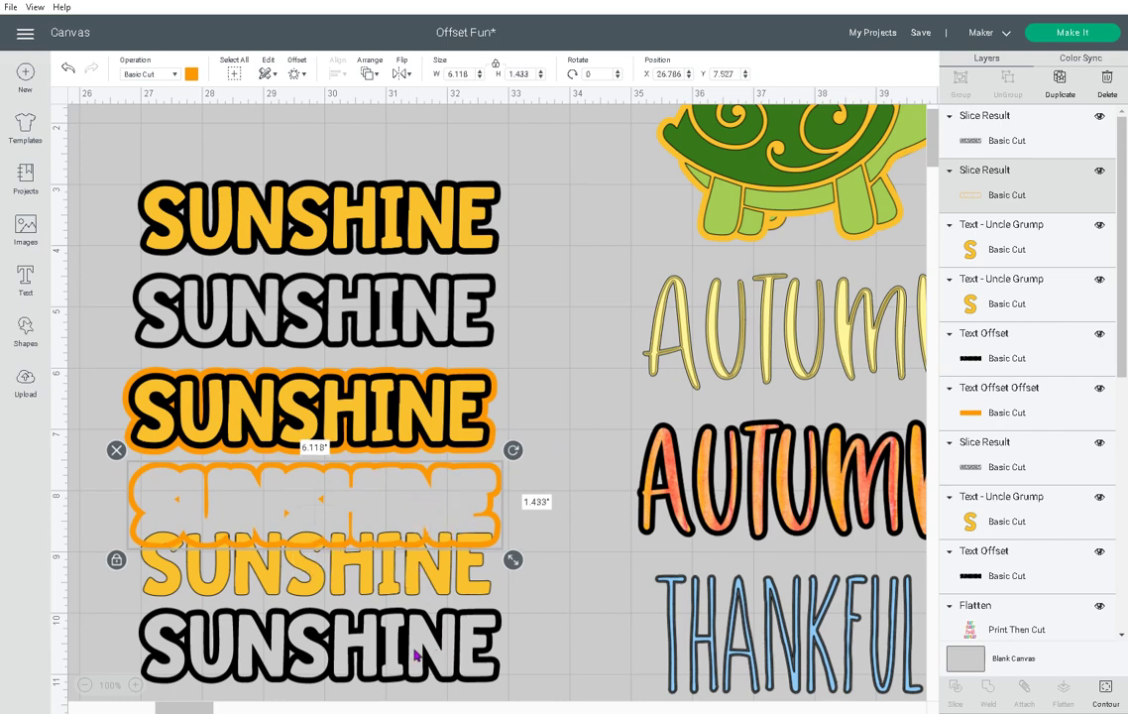
pyautogui.click(553, 589)
# Delete the whole column of SUNSHINE practice designs beside the turtle and AUTUMN artwork.
pyautogui.scroll(-2, 558, 598)
pyautogui.moveTo(485, 551); pyautogui.dragTo(127, 142)
pyautogui.scroll(4, 111, 275)
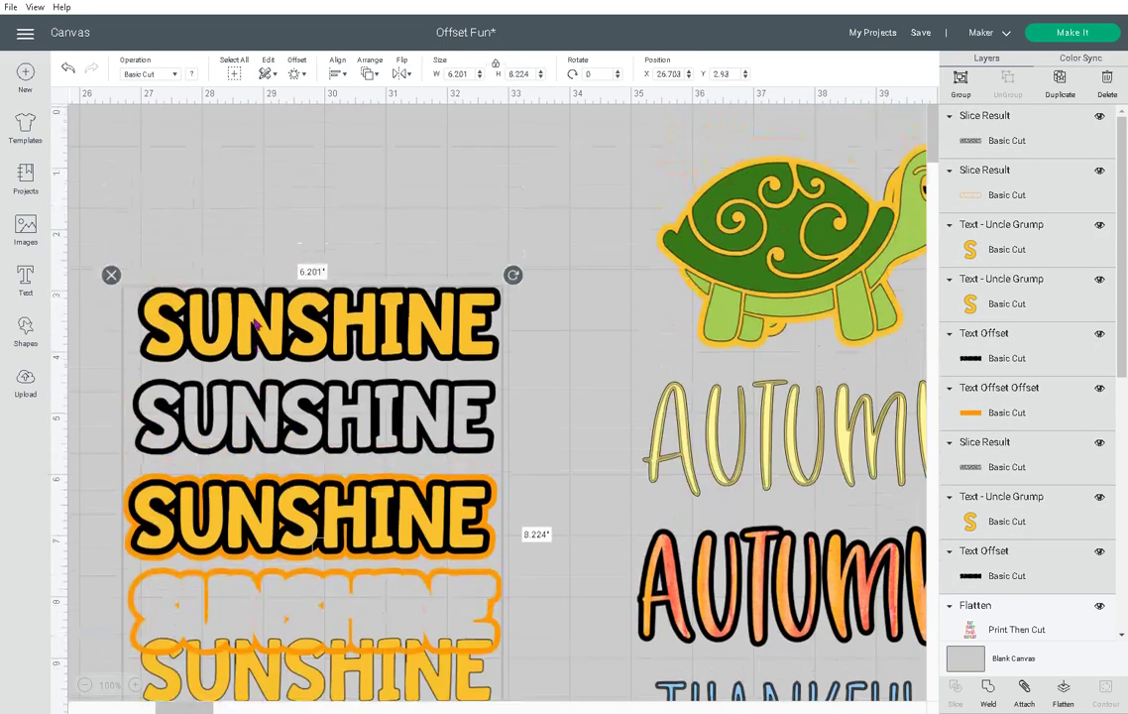
pyautogui.click(497, 496)
pyautogui.scroll(-10, 504, 501)
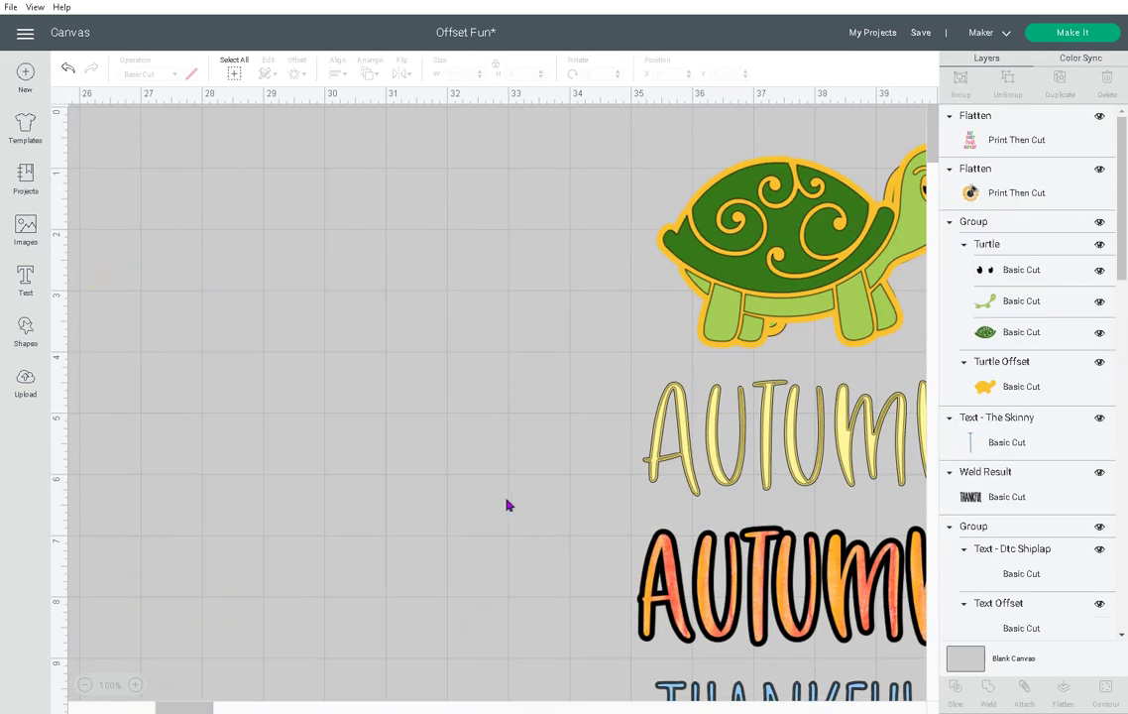
pyautogui.scroll(-5, 506, 506)
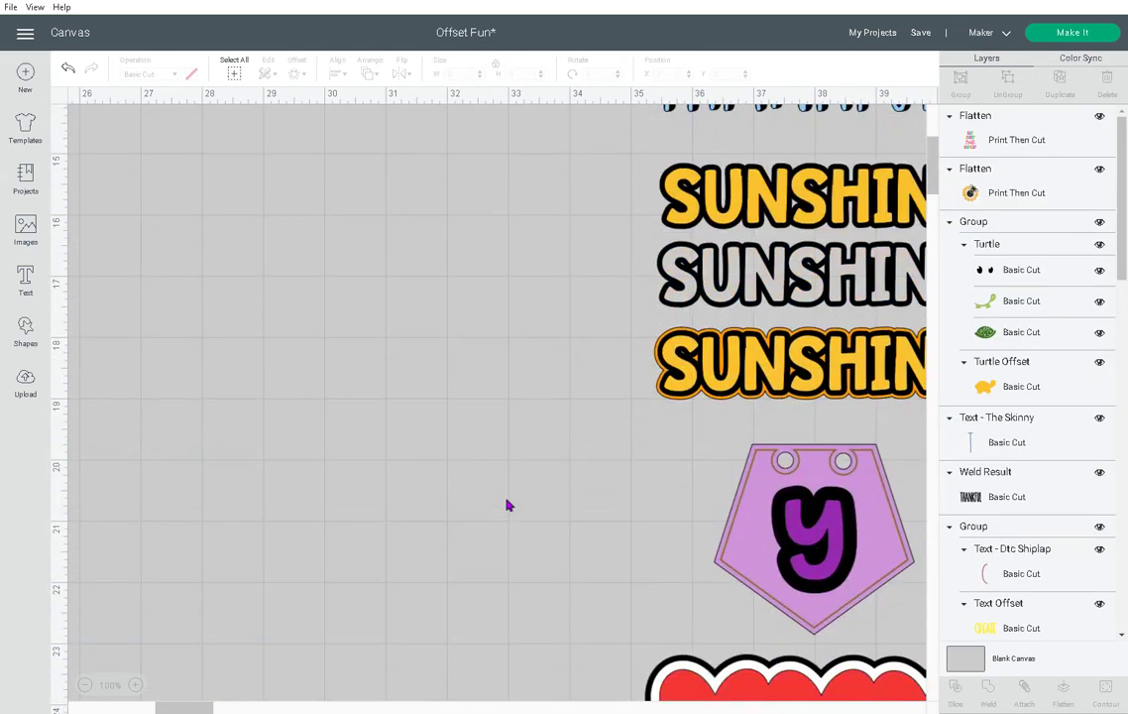
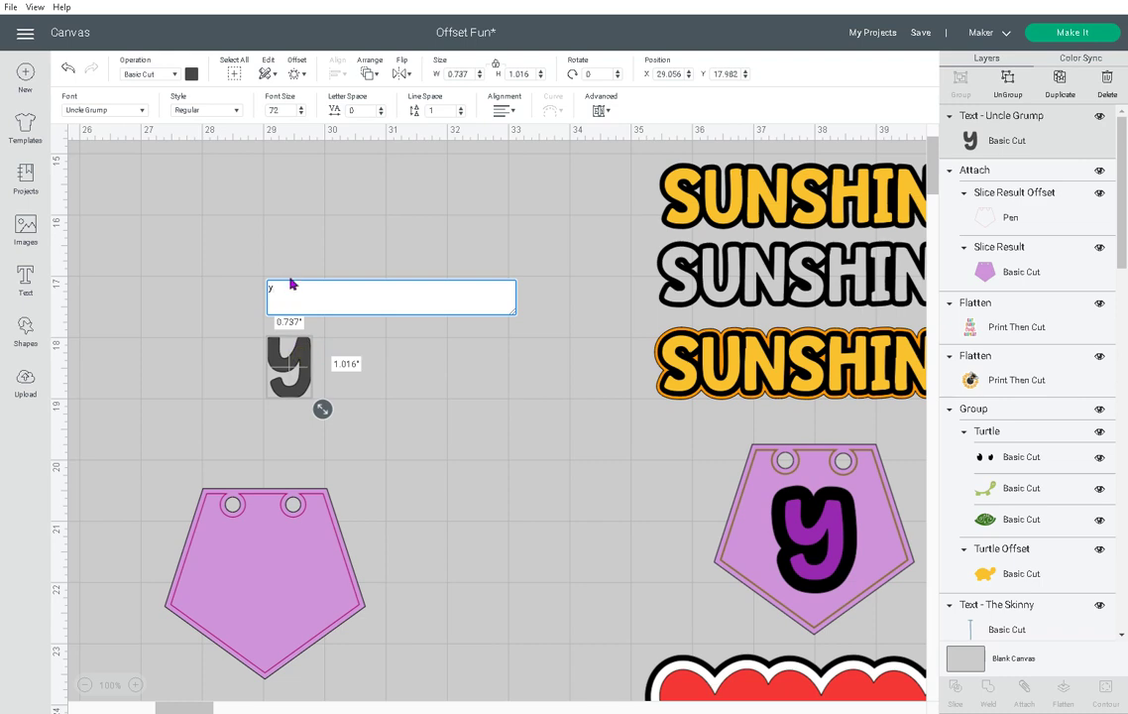
# Replace the letter y in the text above the blank purple pennant with "happy".
pyautogui.click(260, 272)
pyautogui.click(282, 349)
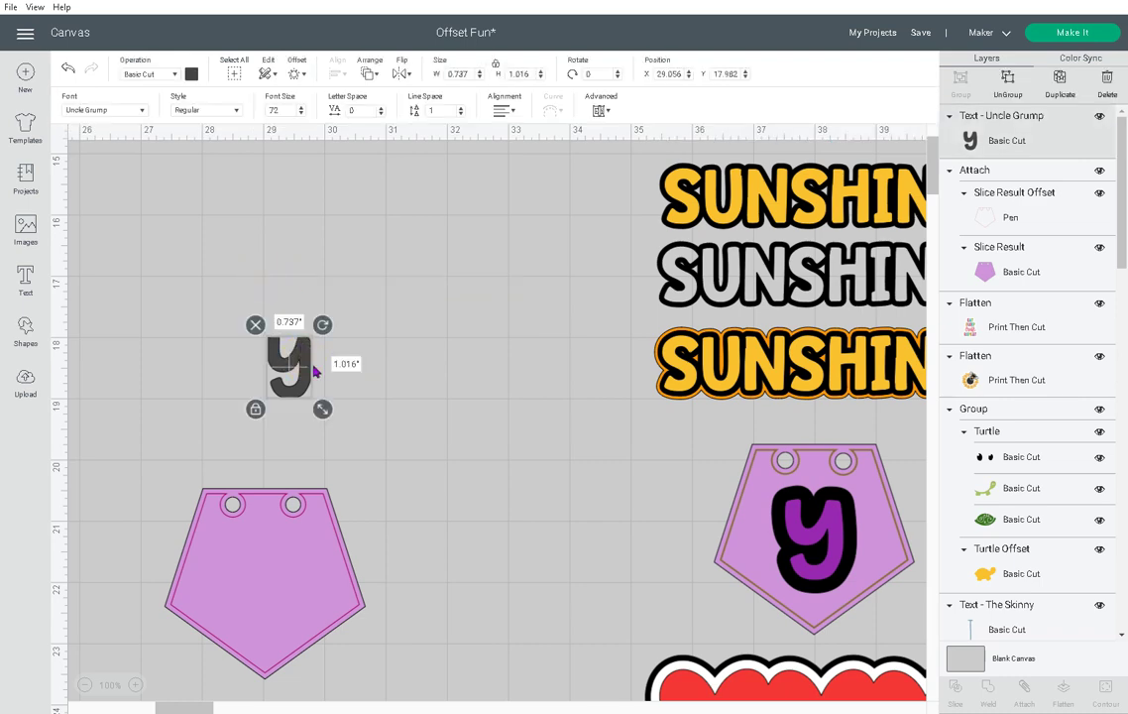
pyautogui.doubleClick(289, 356)
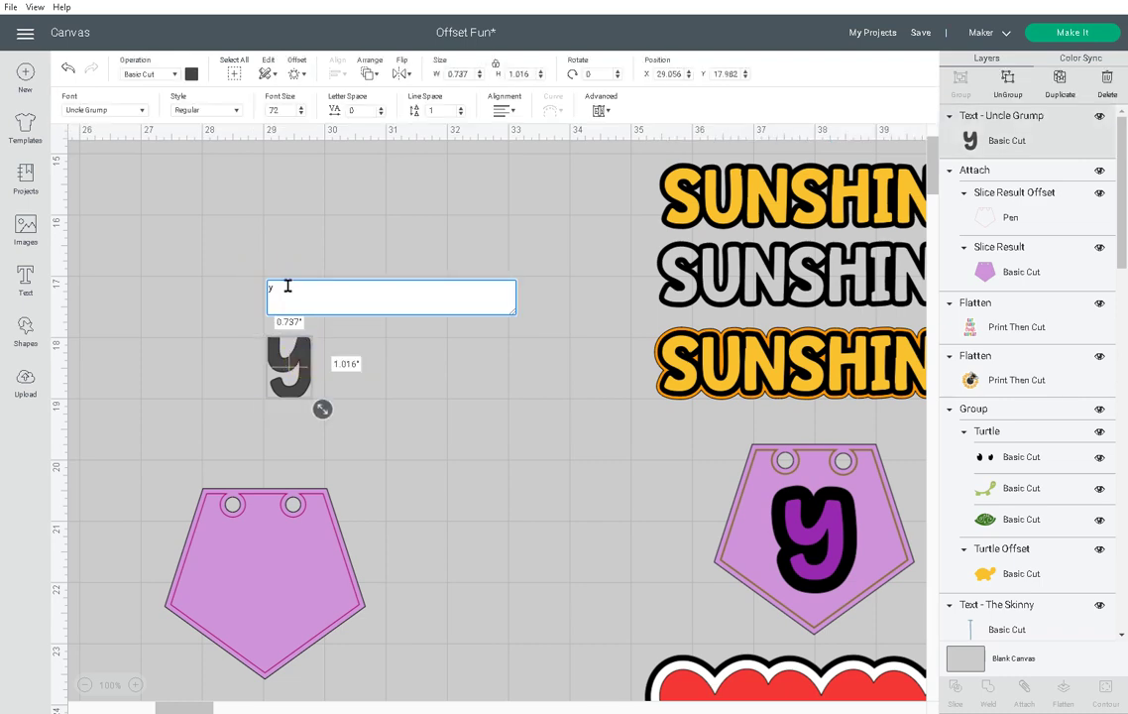
pyautogui.press('BackSpace')
pyautogui.write('happy')
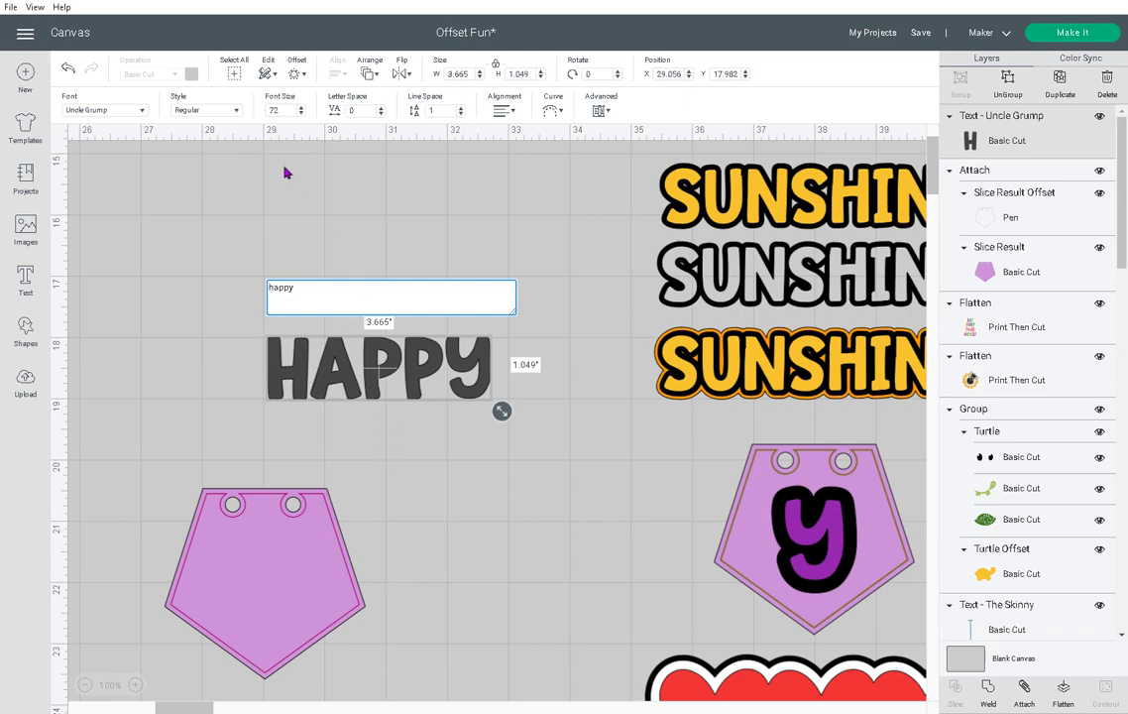
# Create a 0.125 in rounded-corner offset around the HAPPY text with Weld Offsets turned off.
pyautogui.click(298, 75)
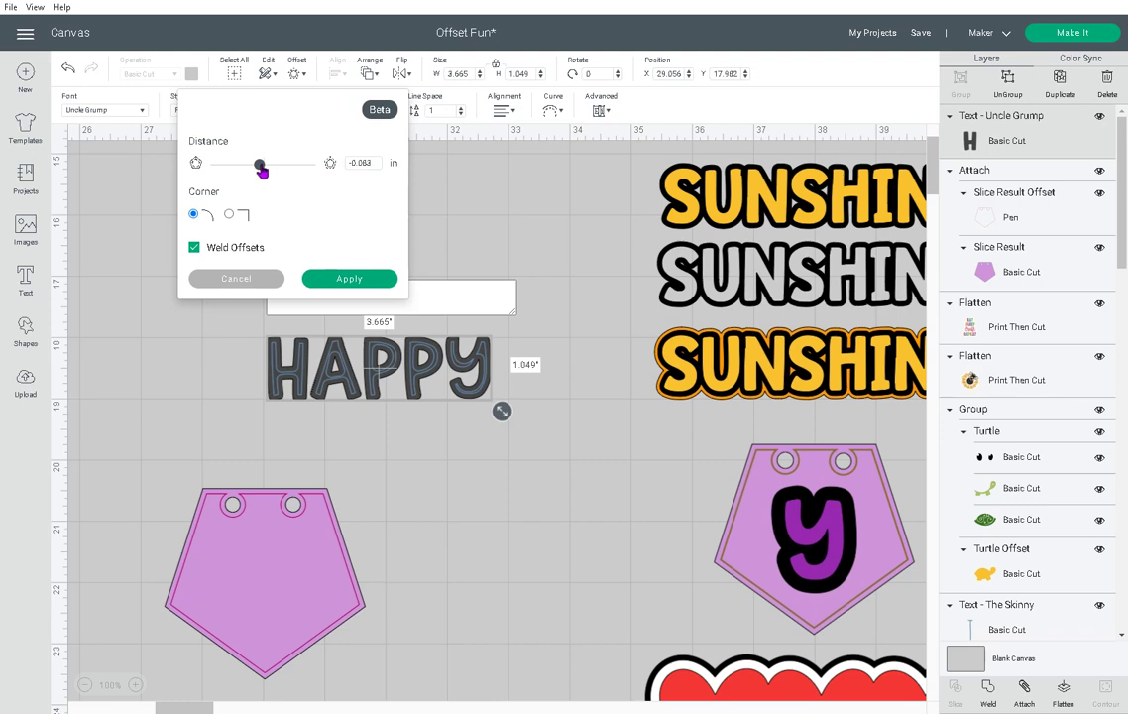
pyautogui.moveTo(260, 170); pyautogui.dragTo(263, 171)
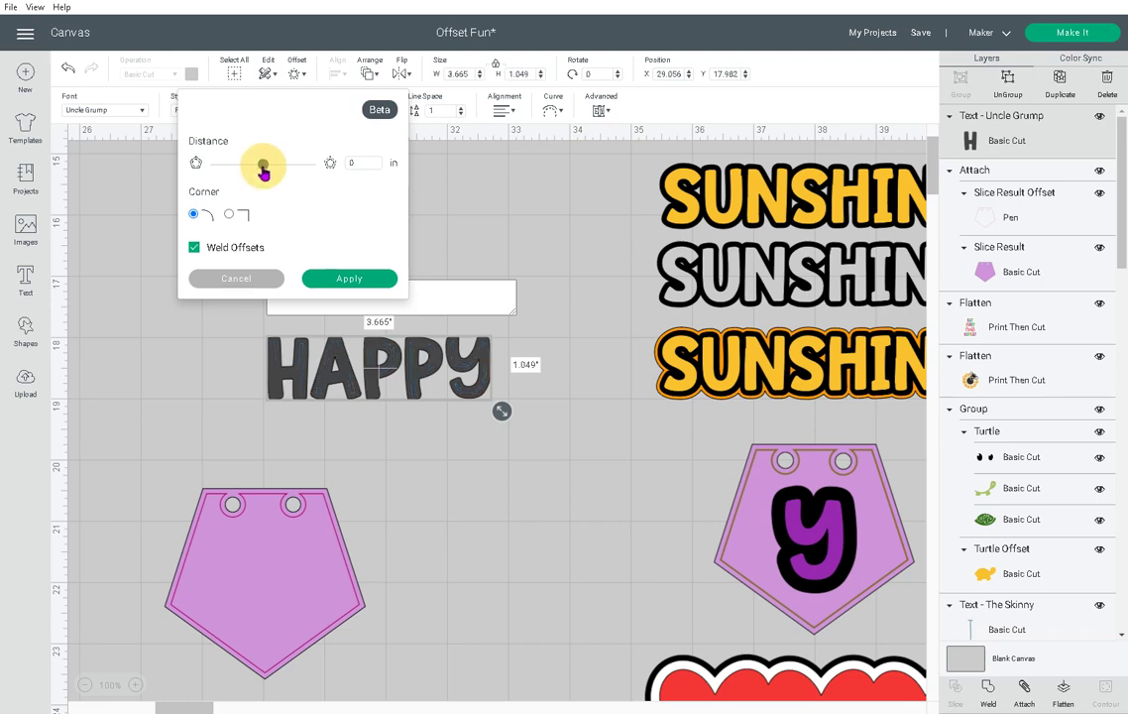
pyautogui.moveTo(264, 172); pyautogui.dragTo(267, 172)
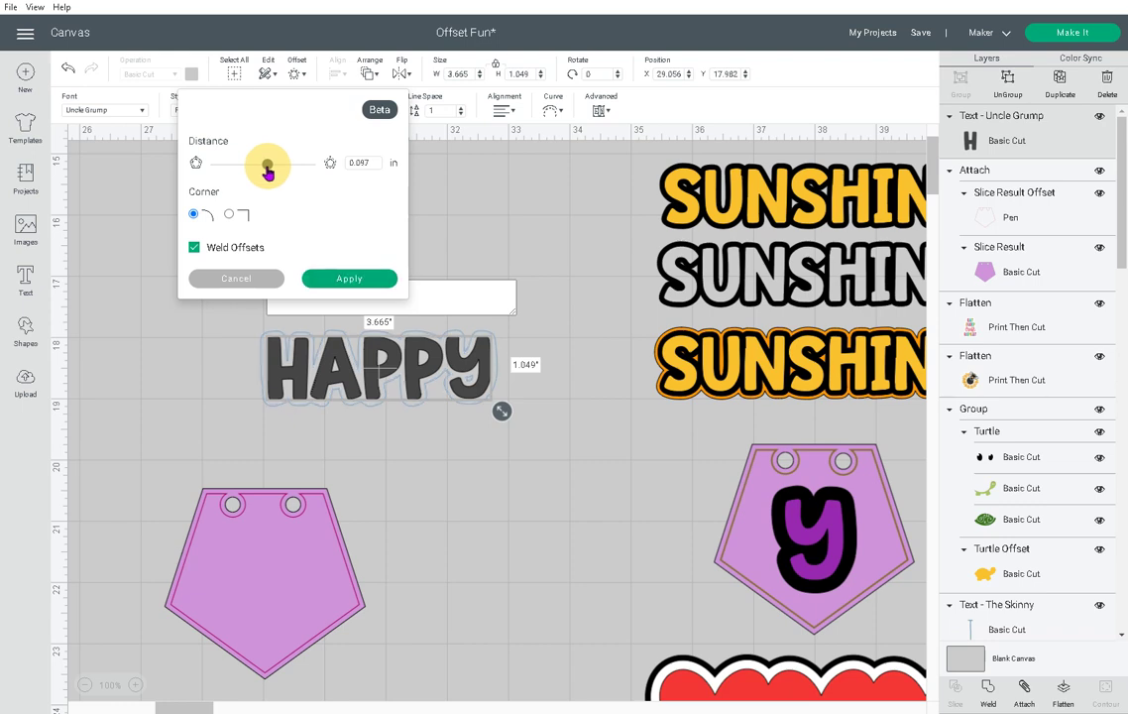
pyautogui.moveTo(267, 172); pyautogui.dragTo(269, 171)
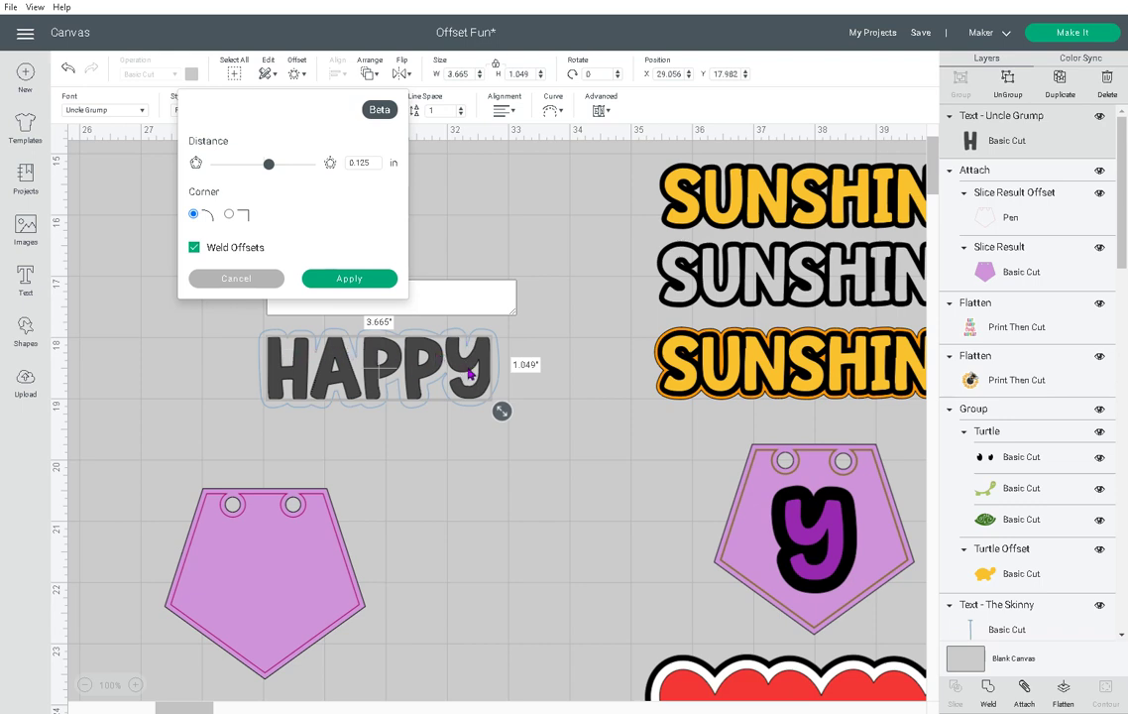
pyautogui.click(194, 249)
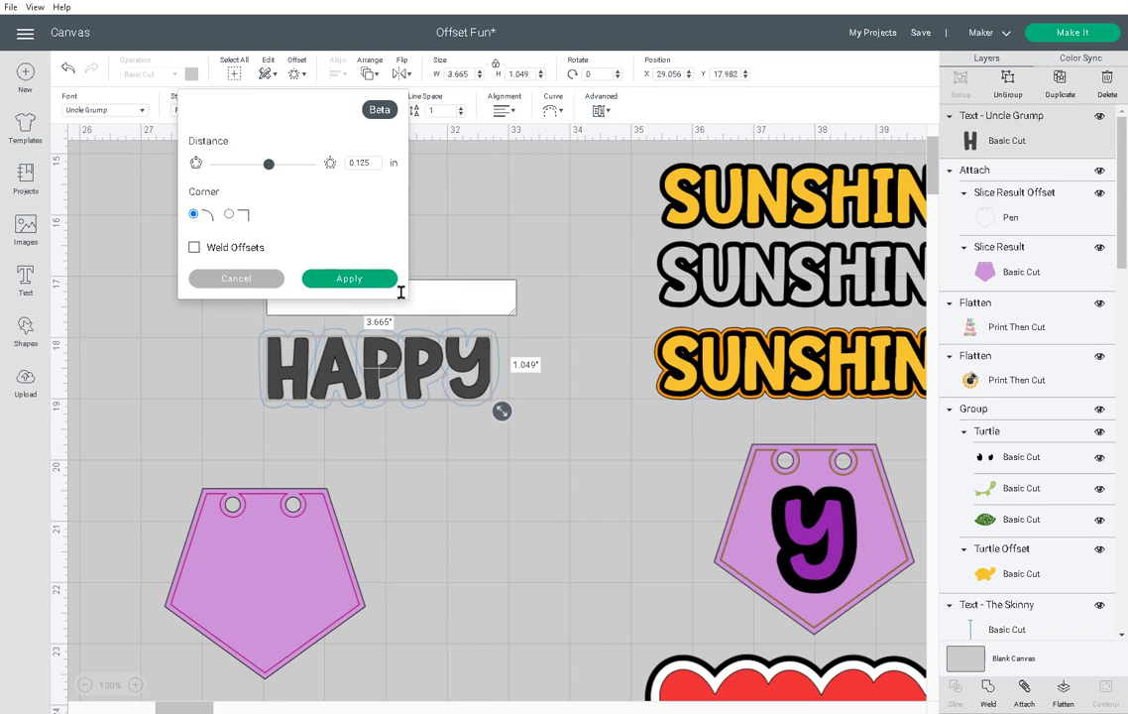
pyautogui.click(353, 280)
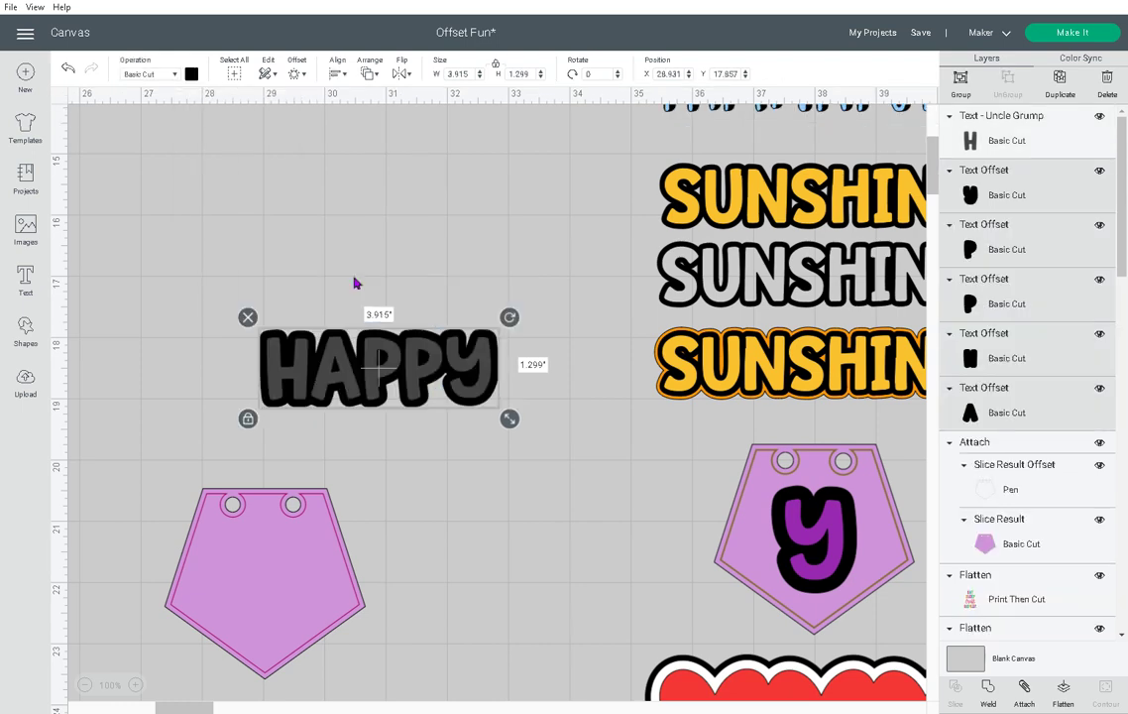
pyautogui.click(433, 472)
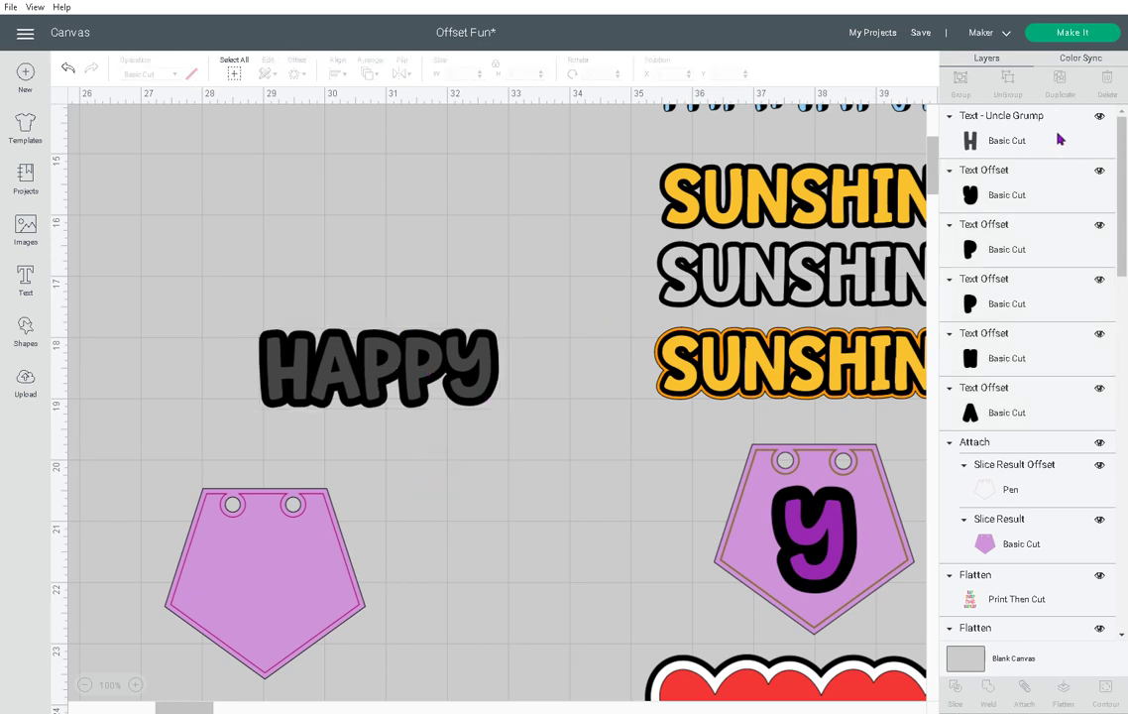
# Recolor the HAPPY text layer purple to match the letter on the finished pennant.
pyautogui.click(1001, 146)
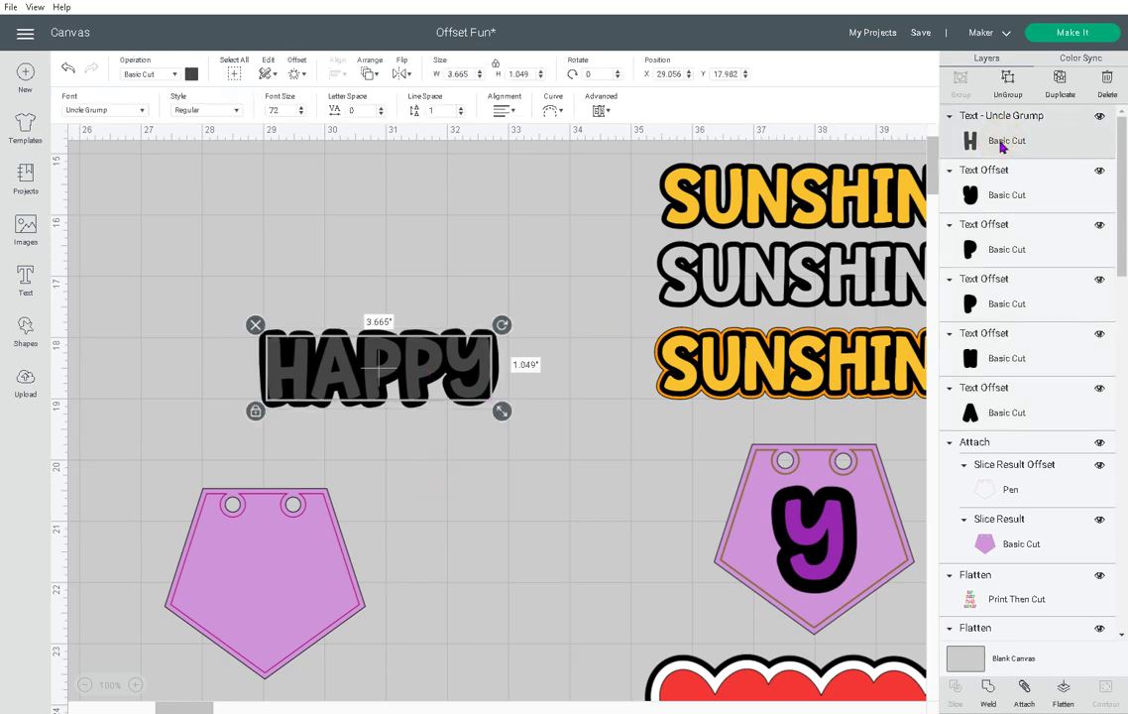
pyautogui.click(190, 77)
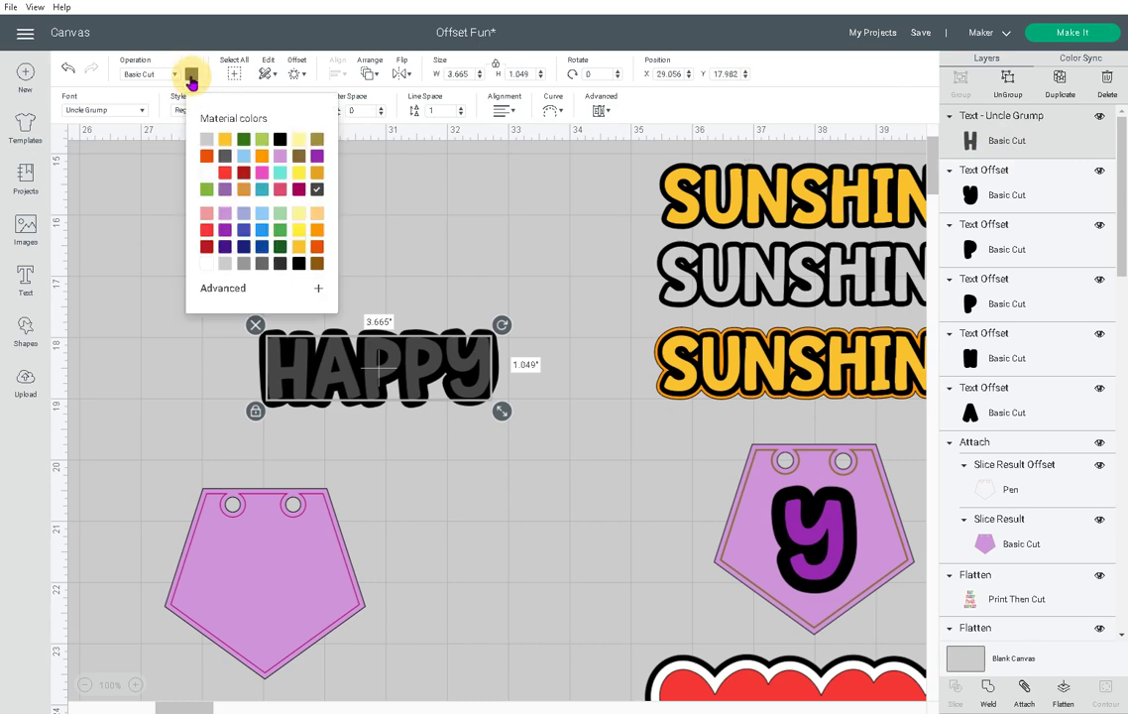
pyautogui.click(318, 158)
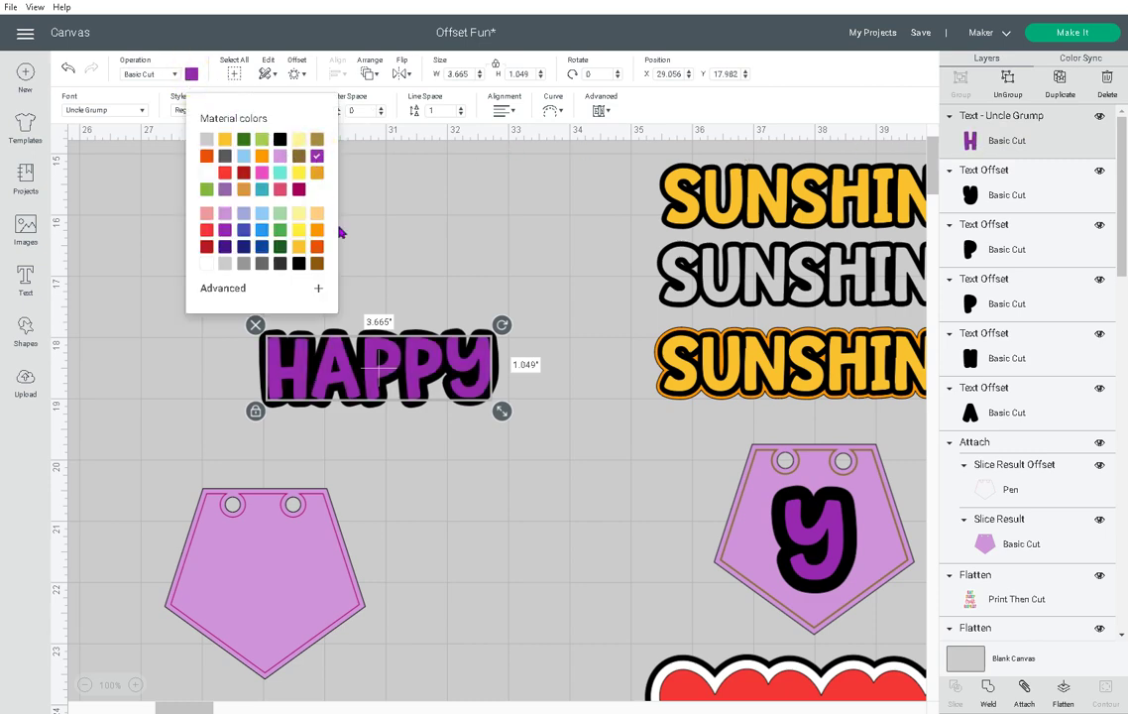
pyautogui.click(434, 498)
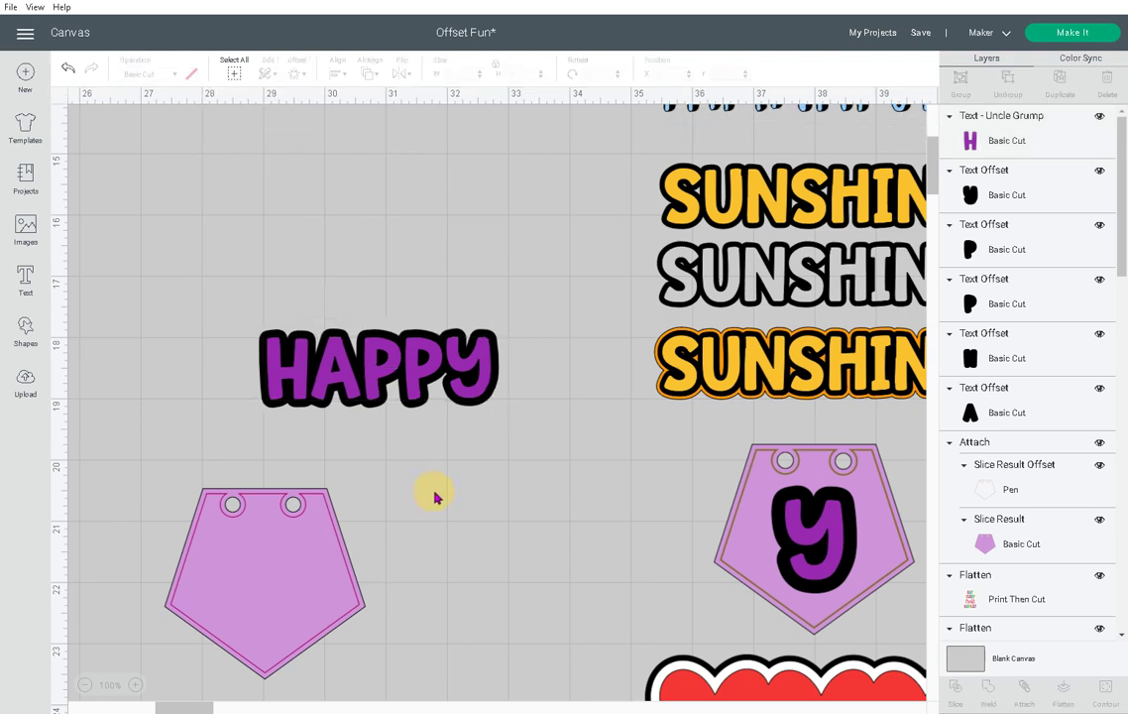
# Move the purple HAPPY text above its black offset and spread the black offset letters apart.
pyautogui.moveTo(462, 399); pyautogui.dragTo(445, 260)
pyautogui.moveTo(491, 372)
pyautogui.mouseDown()
pyautogui.moveTo(522, 373)
pyautogui.moveTo(511, 371)
pyautogui.mouseUp()
pyautogui.moveTo(260, 372); pyautogui.dragTo(211, 362)
pyautogui.moveTo(320, 366); pyautogui.dragTo(308, 366)
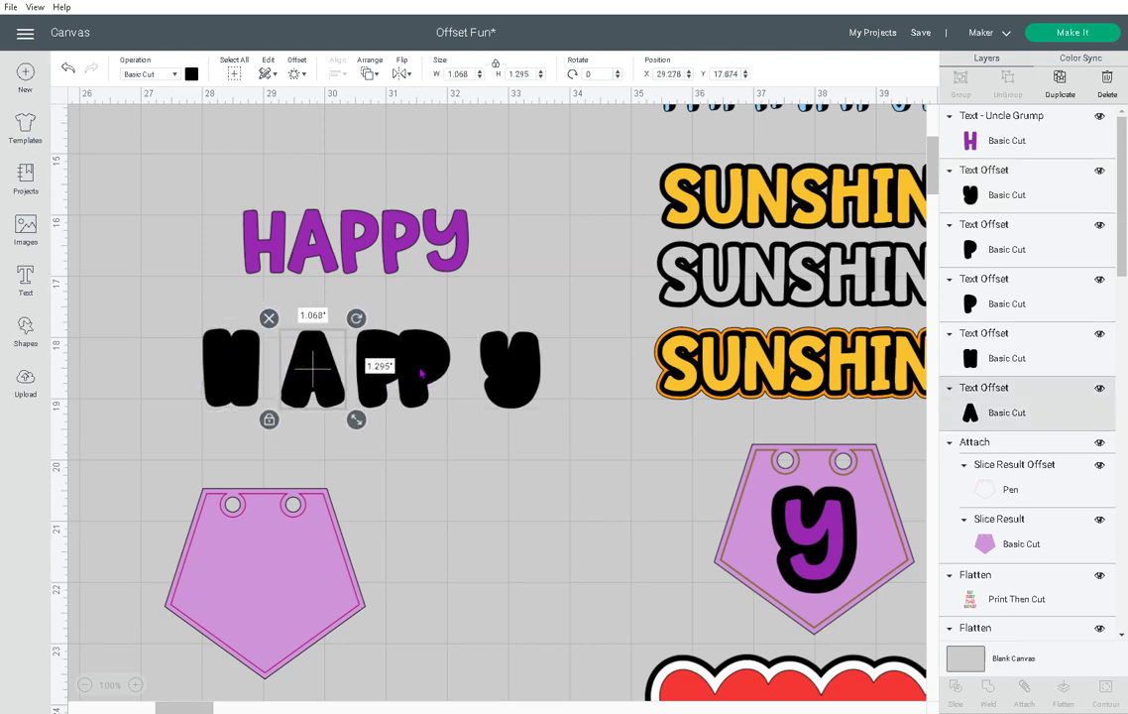
pyautogui.moveTo(424, 365); pyautogui.dragTo(443, 365)
pyautogui.click(379, 370)
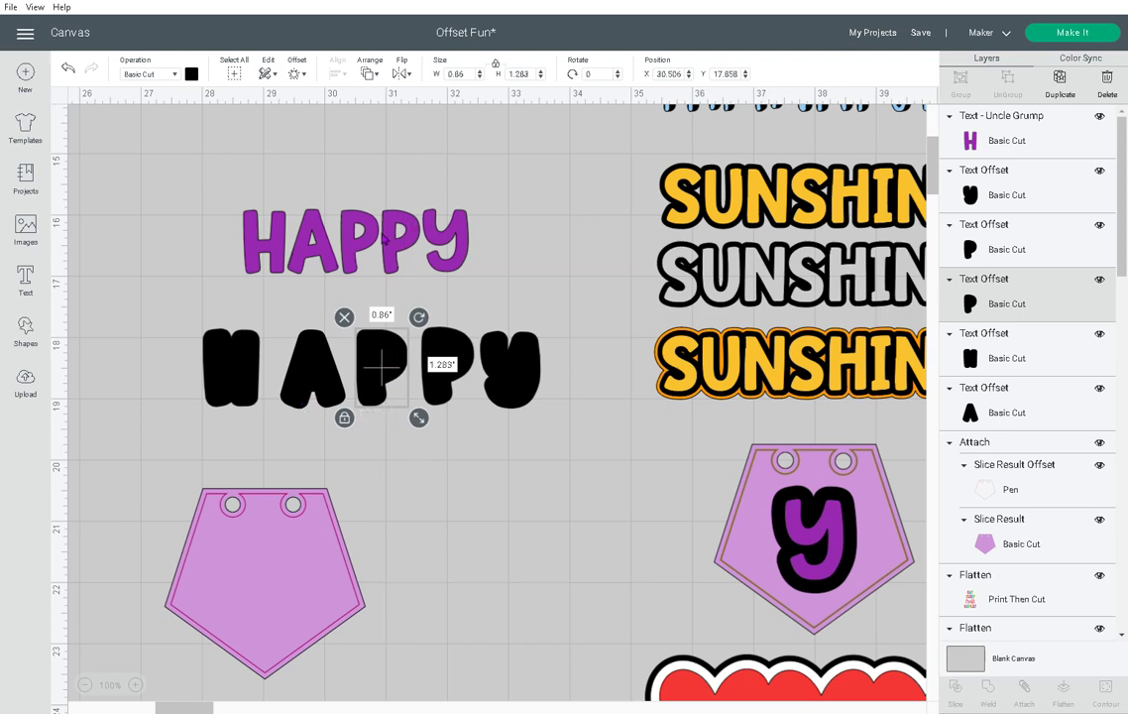
# Ungroup the purple HAPPY text to letters and place the purple Y over its black offset.
pyautogui.click(385, 244)
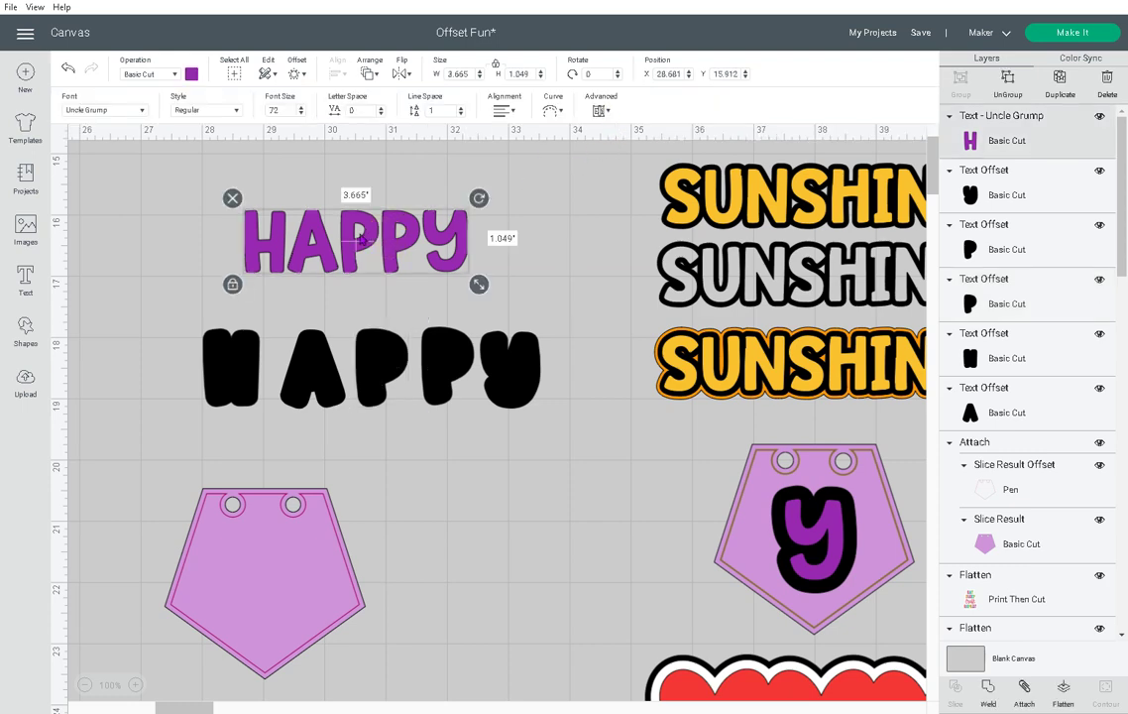
pyautogui.click(601, 110)
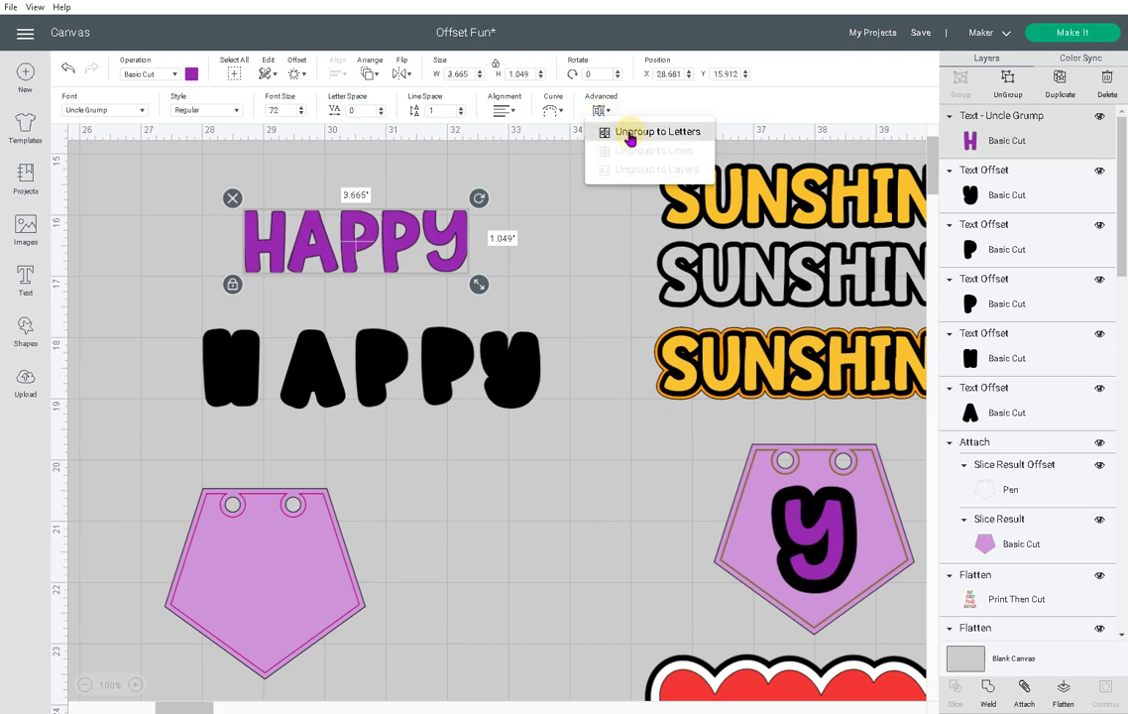
pyautogui.click(631, 139)
pyautogui.moveTo(457, 258); pyautogui.dragTo(524, 382)
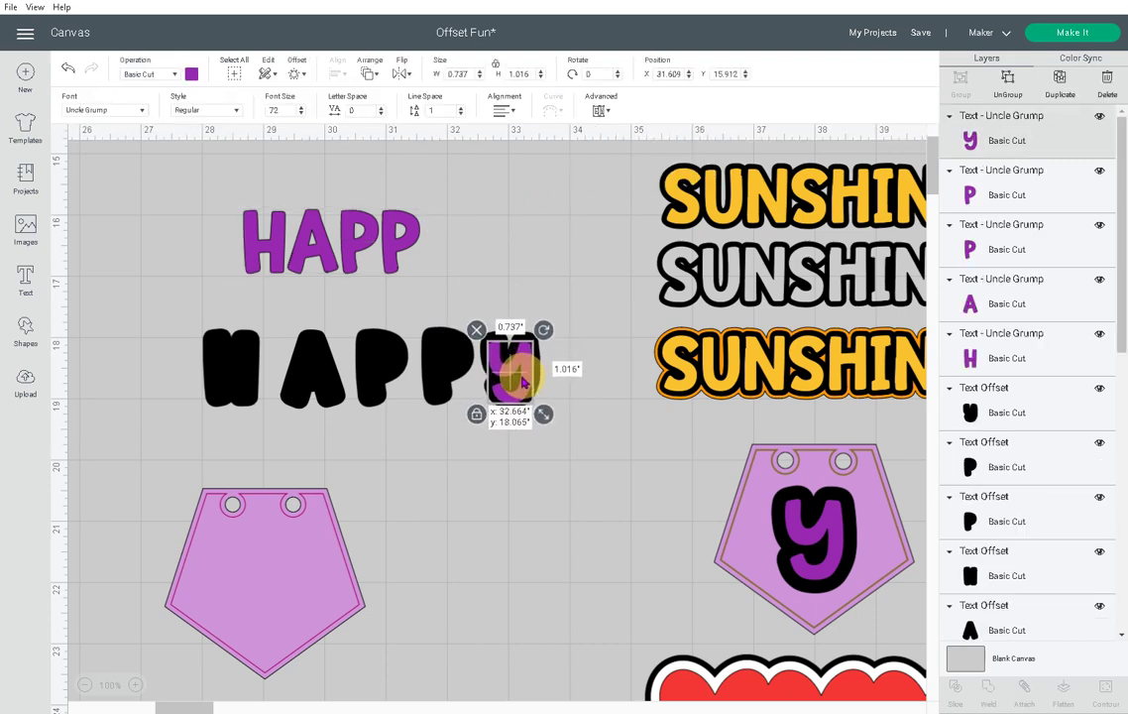
# Center the purple Y on its black offset and group the two layers.
pyautogui.click(537, 434)
pyautogui.click(516, 385)
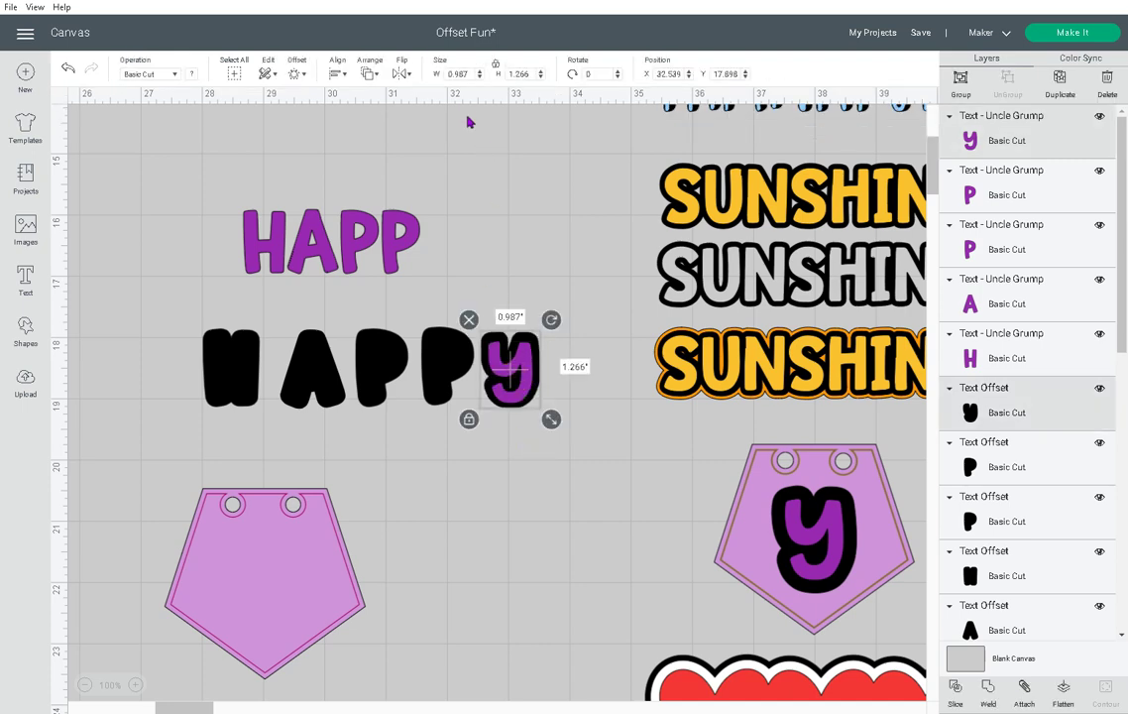
pyautogui.click(340, 74)
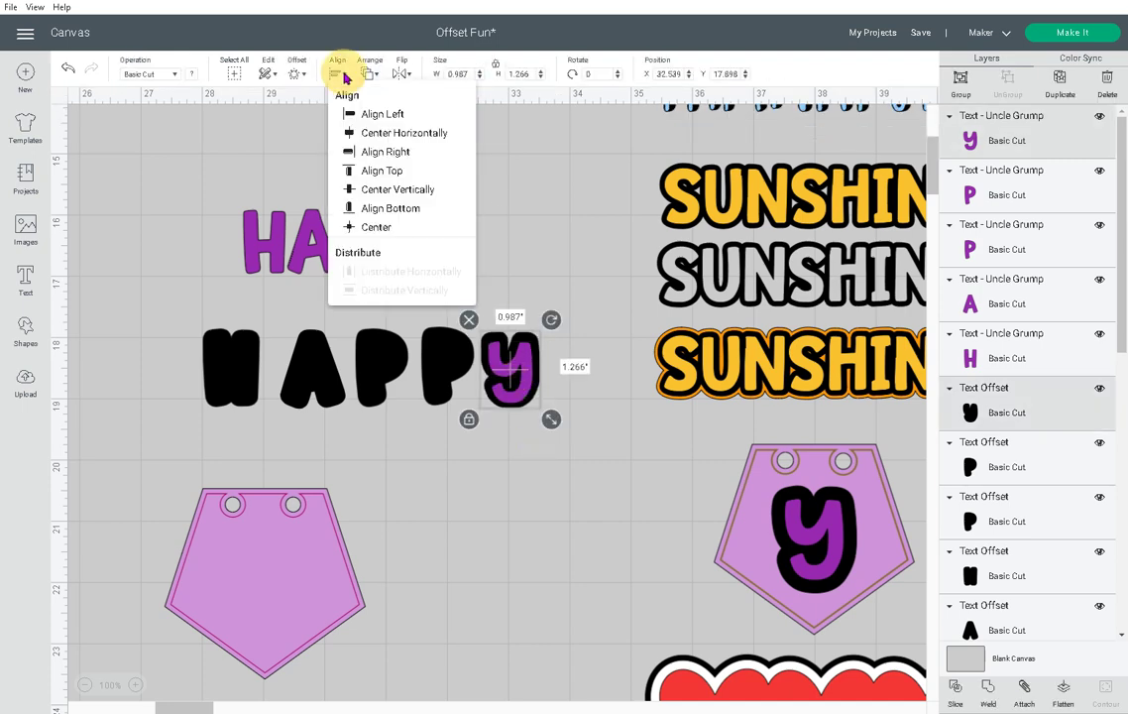
pyautogui.click(373, 227)
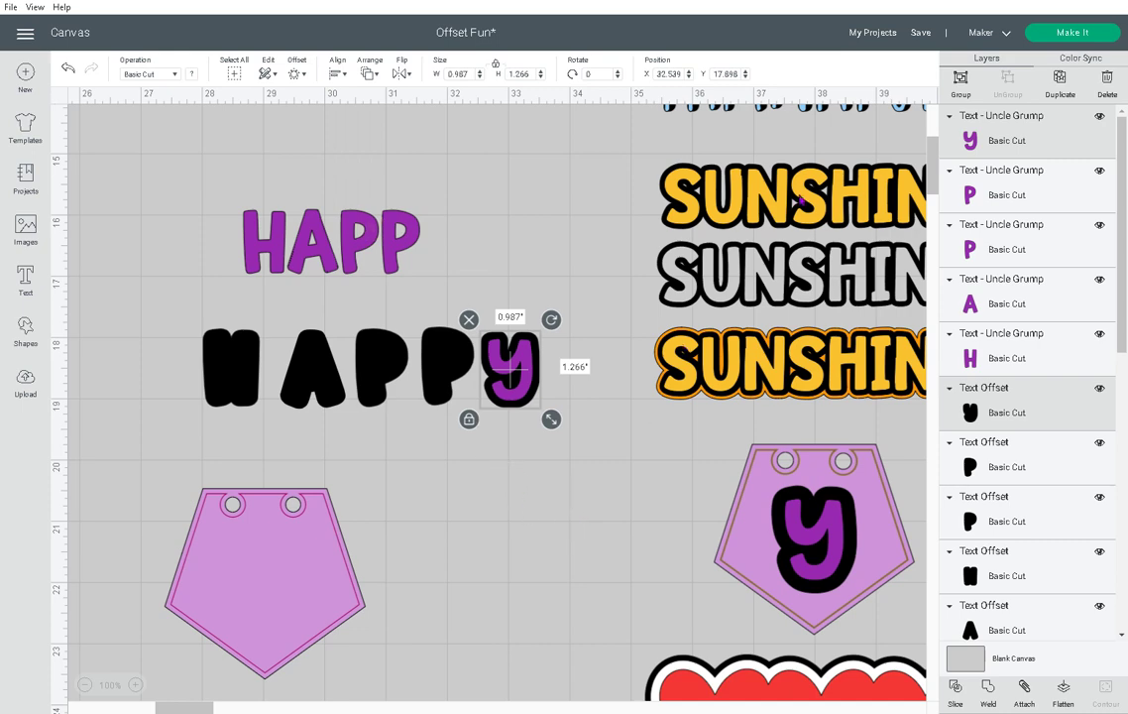
pyautogui.click(961, 79)
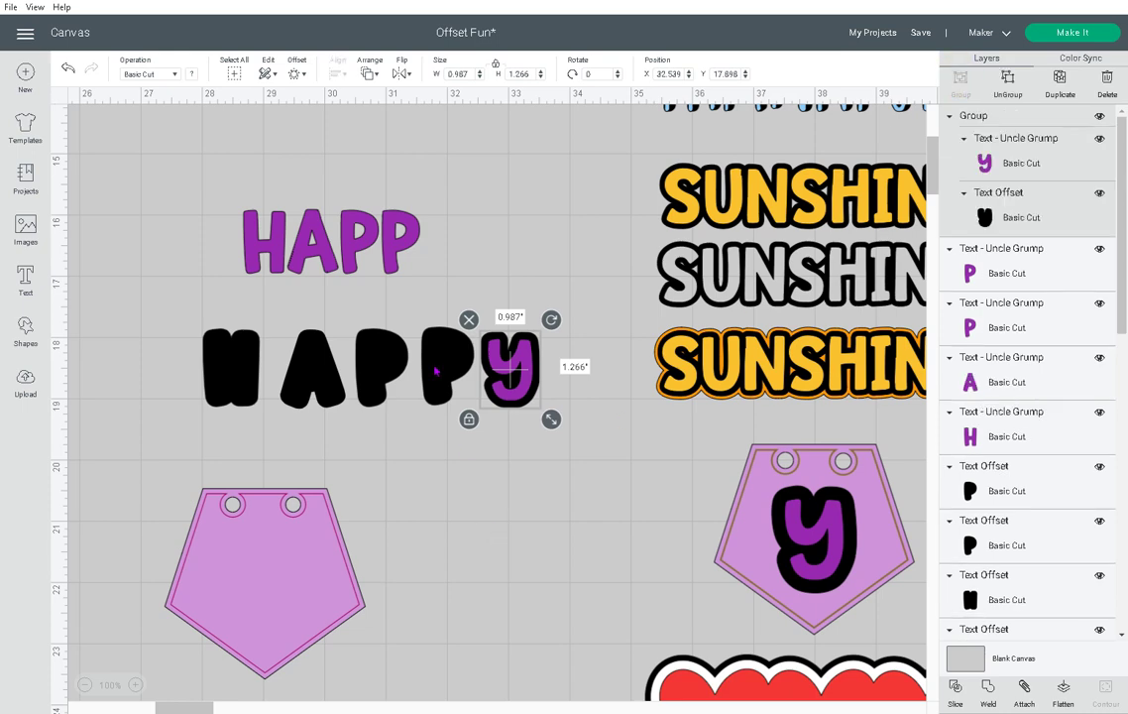
# Place the last purple P over its black offset, and put the grouped Y on the blank pennant at about 1.26 × 1.616 in.
pyautogui.moveTo(396, 229); pyautogui.dragTo(451, 350)
pyautogui.moveTo(511, 372); pyautogui.dragTo(268, 588)
pyautogui.moveTo(307, 633); pyautogui.dragTo(320, 651)
pyautogui.moveTo(293, 603); pyautogui.dragTo(286, 595)
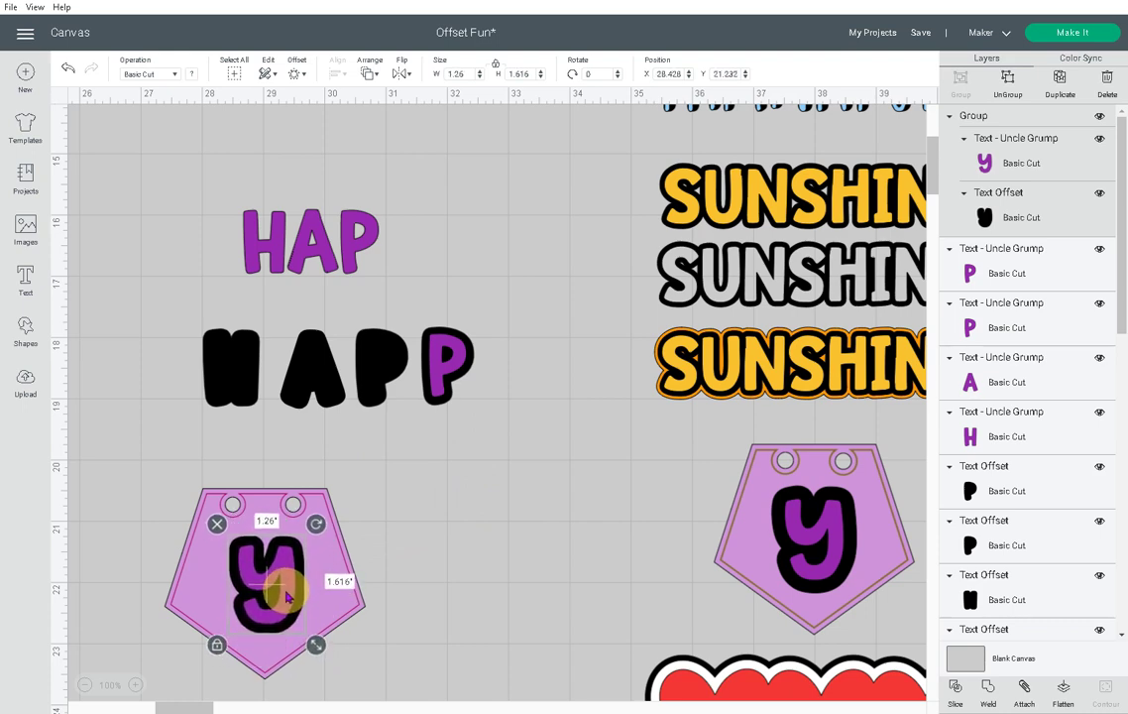
# Group the Y with the purple pennant beneath it.
pyautogui.click(451, 541)
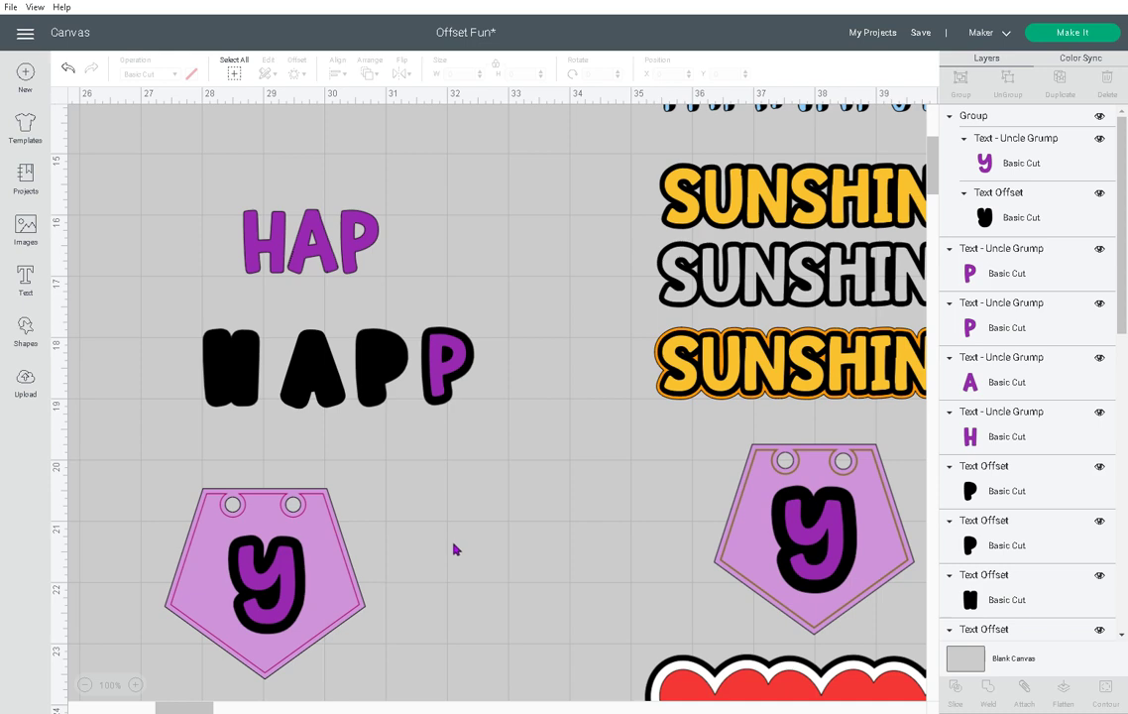
pyautogui.moveTo(137, 481); pyautogui.dragTo(377, 641)
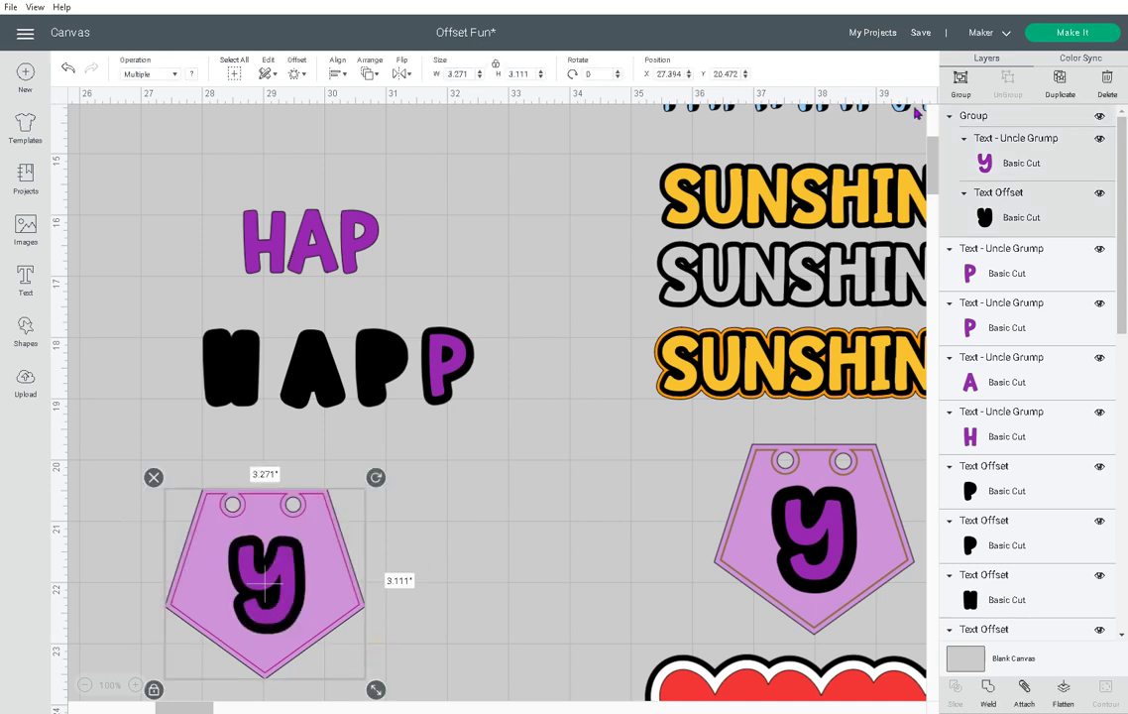
pyautogui.click(961, 79)
# Delete the leftover HAPPY letters and offsets along with the newly grouped Y pennant, keeping the sample pennant.
pyautogui.moveTo(489, 402); pyautogui.dragTo(167, 186)
pyautogui.click(189, 196)
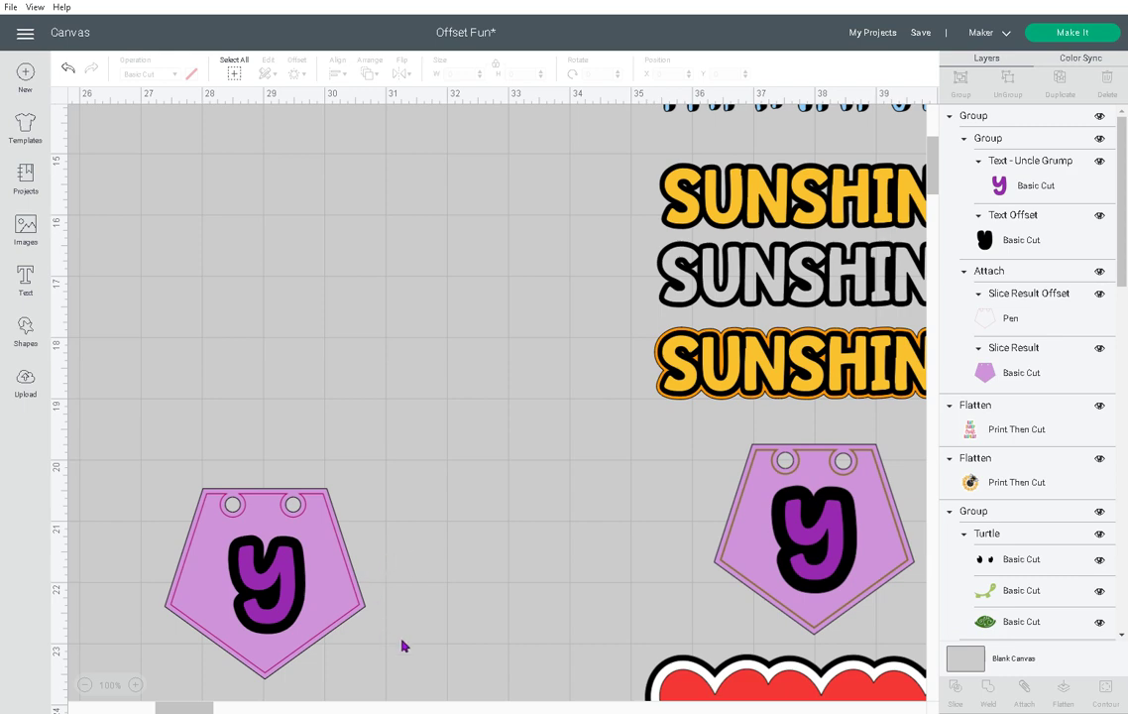
pyautogui.moveTo(402, 640); pyautogui.dragTo(151, 472)
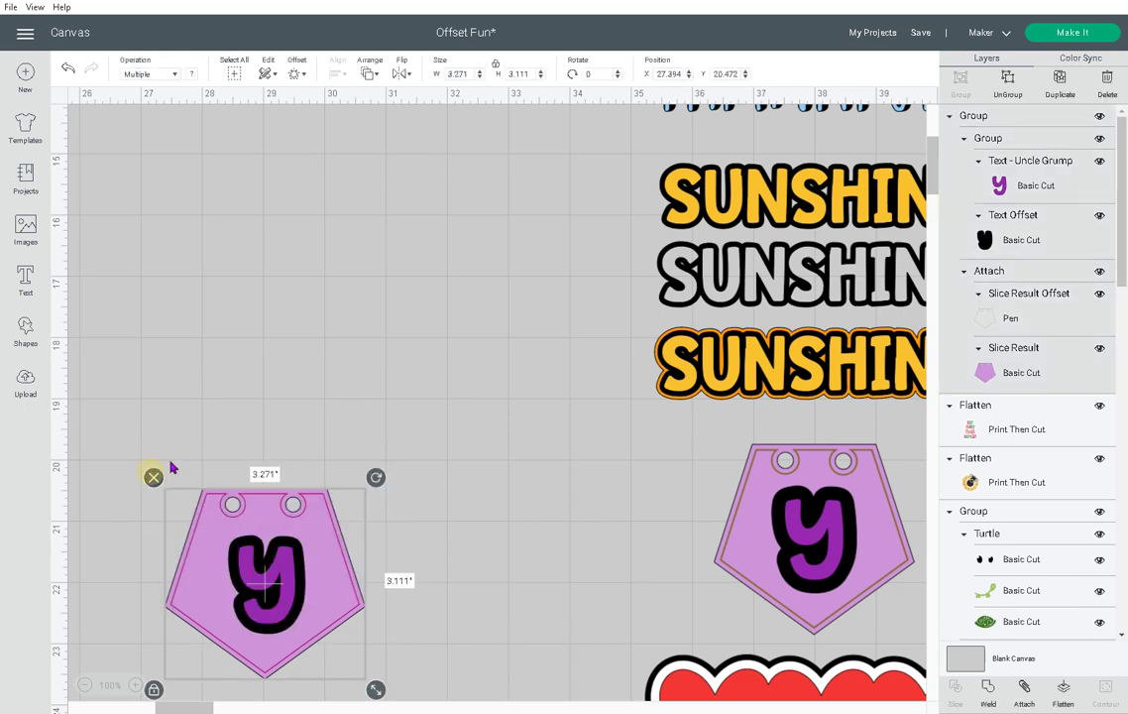
pyautogui.click(154, 476)
# Insert a heart shape in the empty area beside the sample pennant and shrink it to about 1.68 × 1.59 in.
pyautogui.scroll(-5, 458, 453)
pyautogui.click(727, 500)
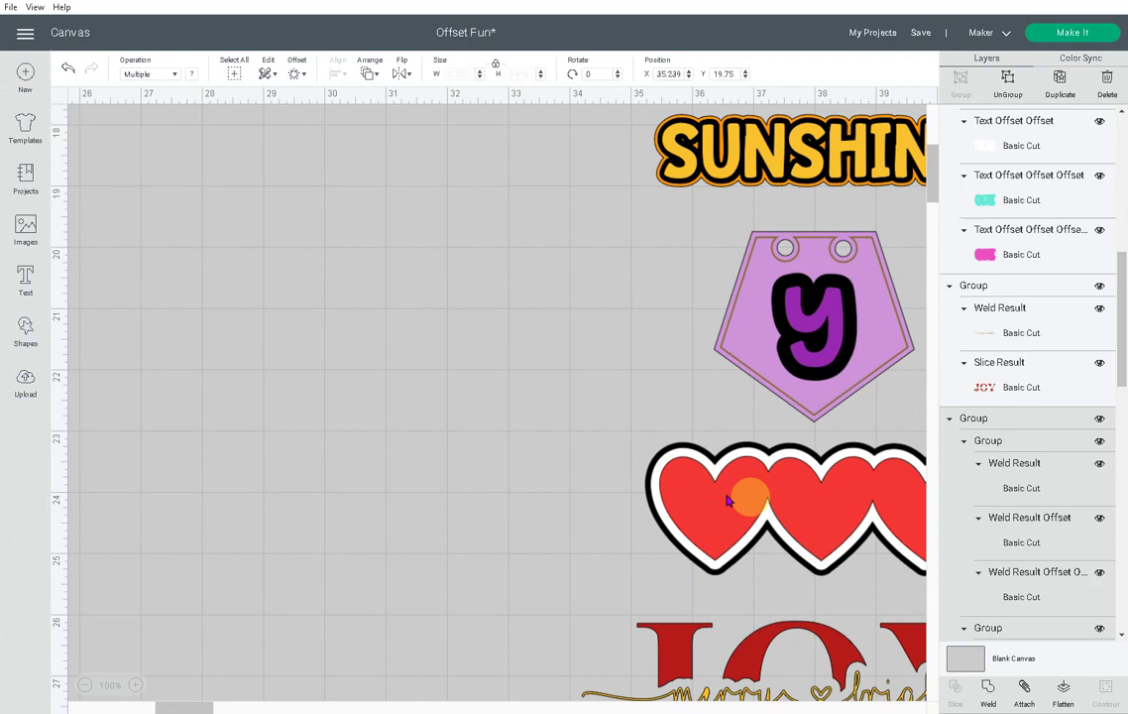
pyautogui.click(564, 498)
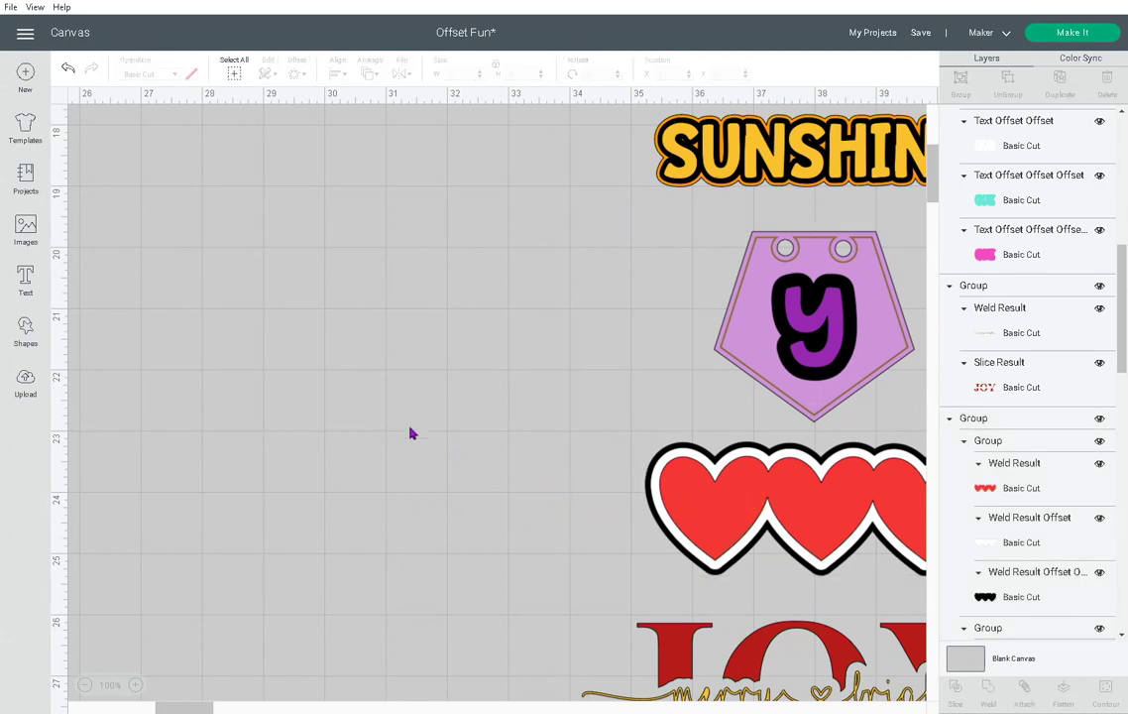
pyautogui.click(25, 327)
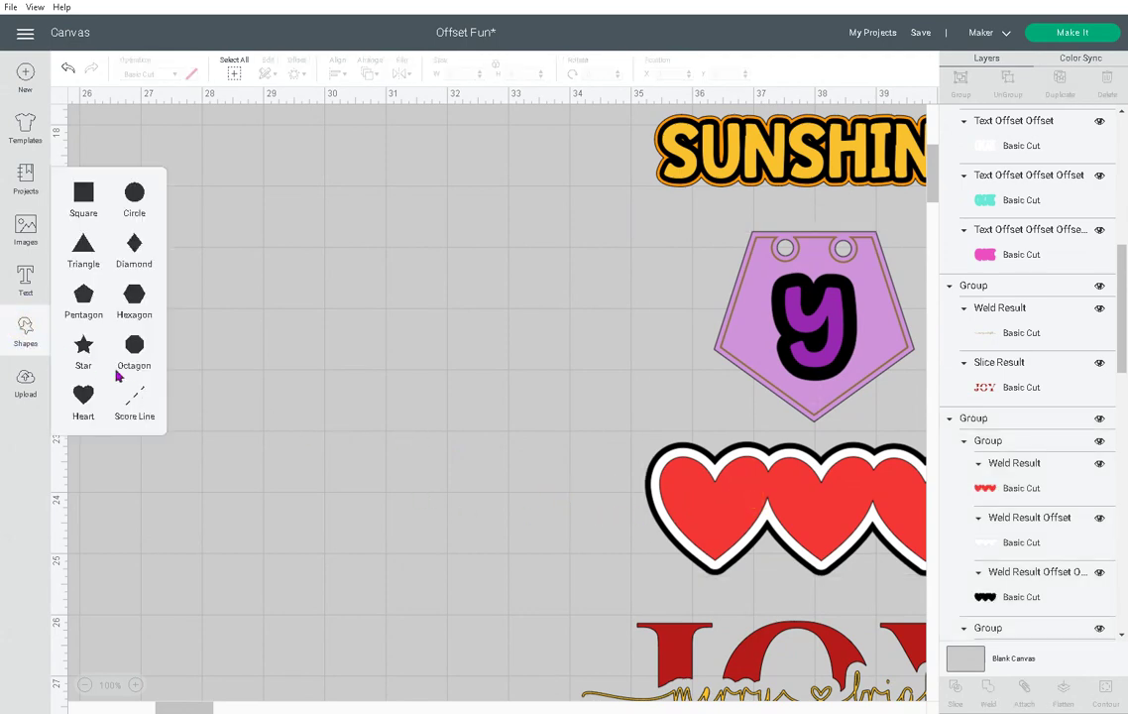
pyautogui.click(84, 397)
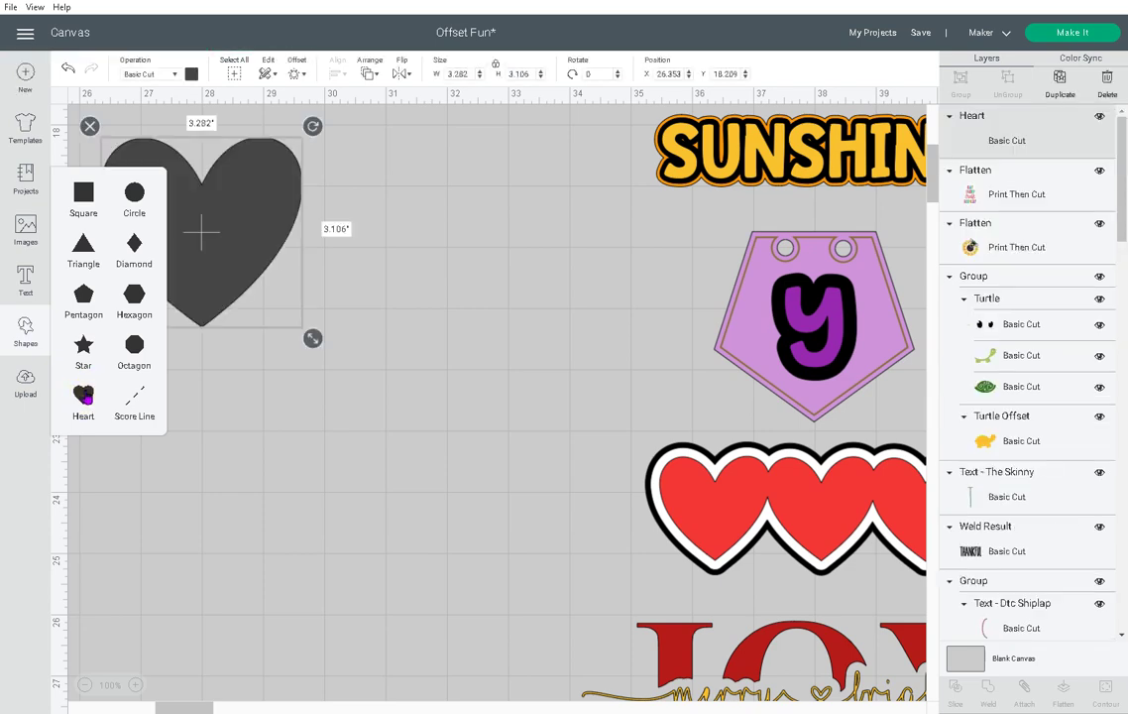
pyautogui.moveTo(201, 262); pyautogui.dragTo(263, 394)
pyautogui.moveTo(375, 470); pyautogui.dragTo(277, 376)
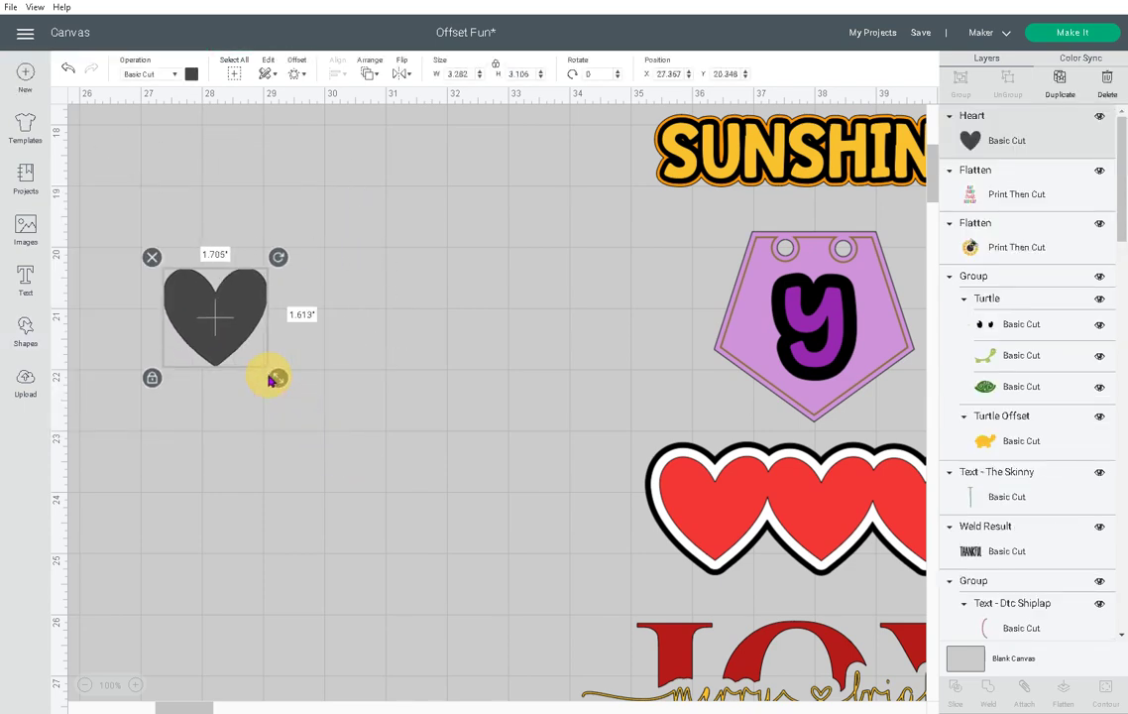
# Duplicate the small heart twice and recolor all three hearts red.
pyautogui.click(1058, 79)
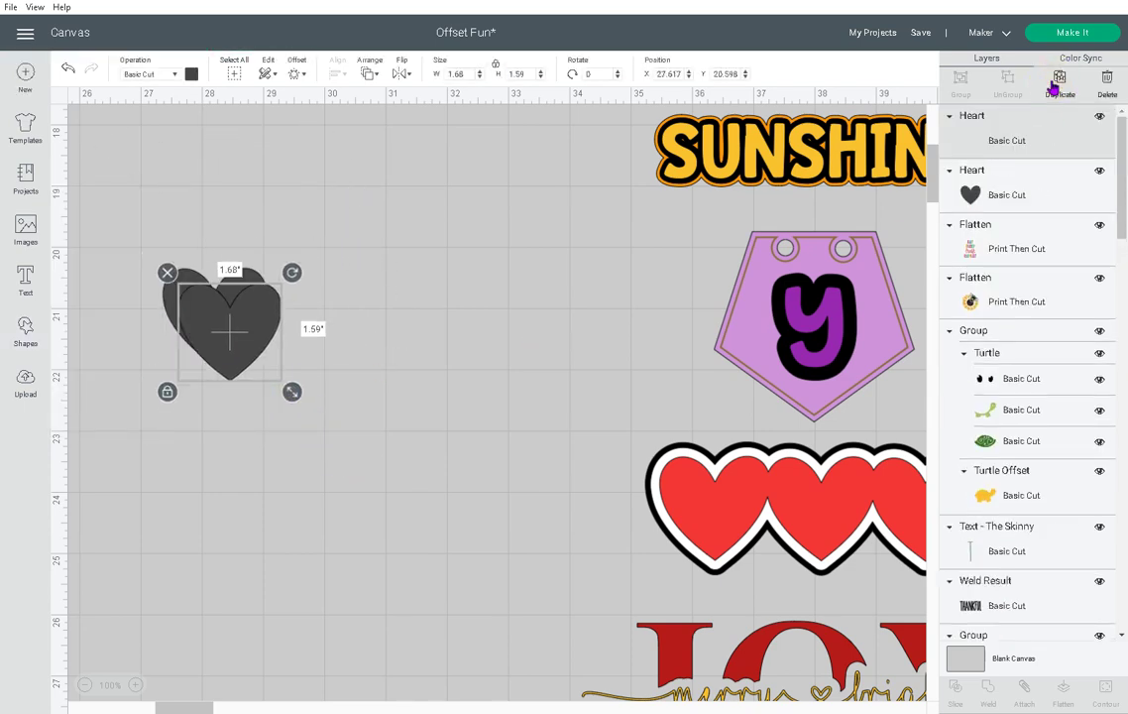
pyautogui.click(1058, 79)
pyautogui.moveTo(396, 437); pyautogui.dragTo(119, 218)
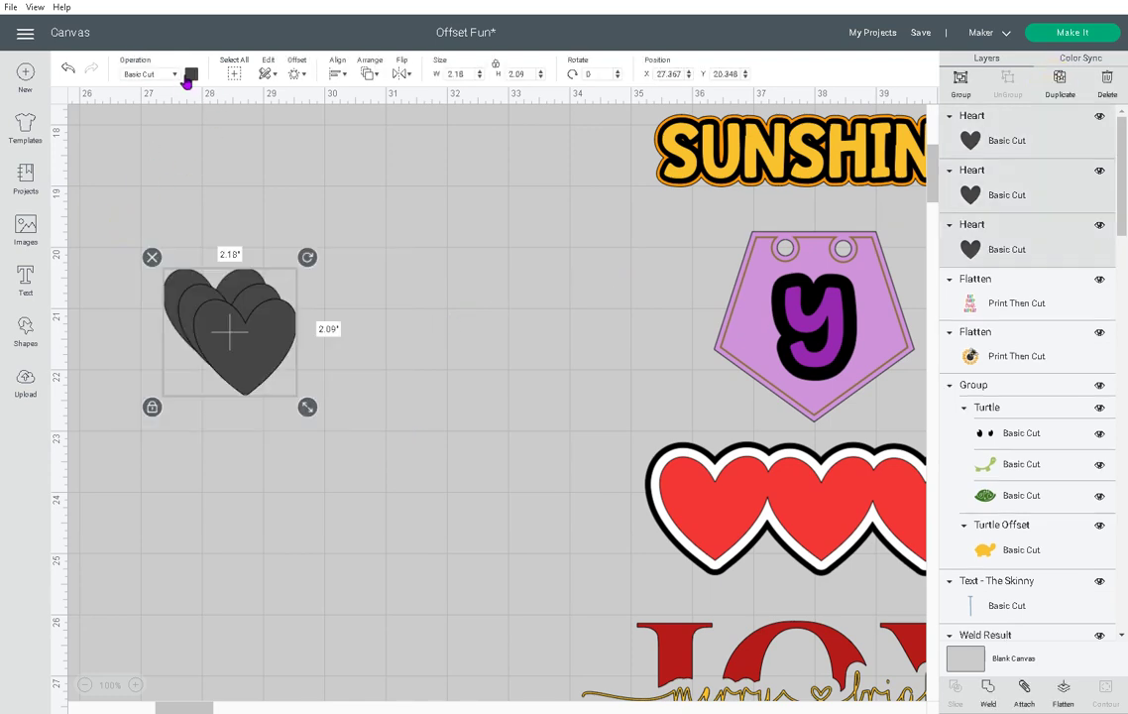
pyautogui.click(192, 75)
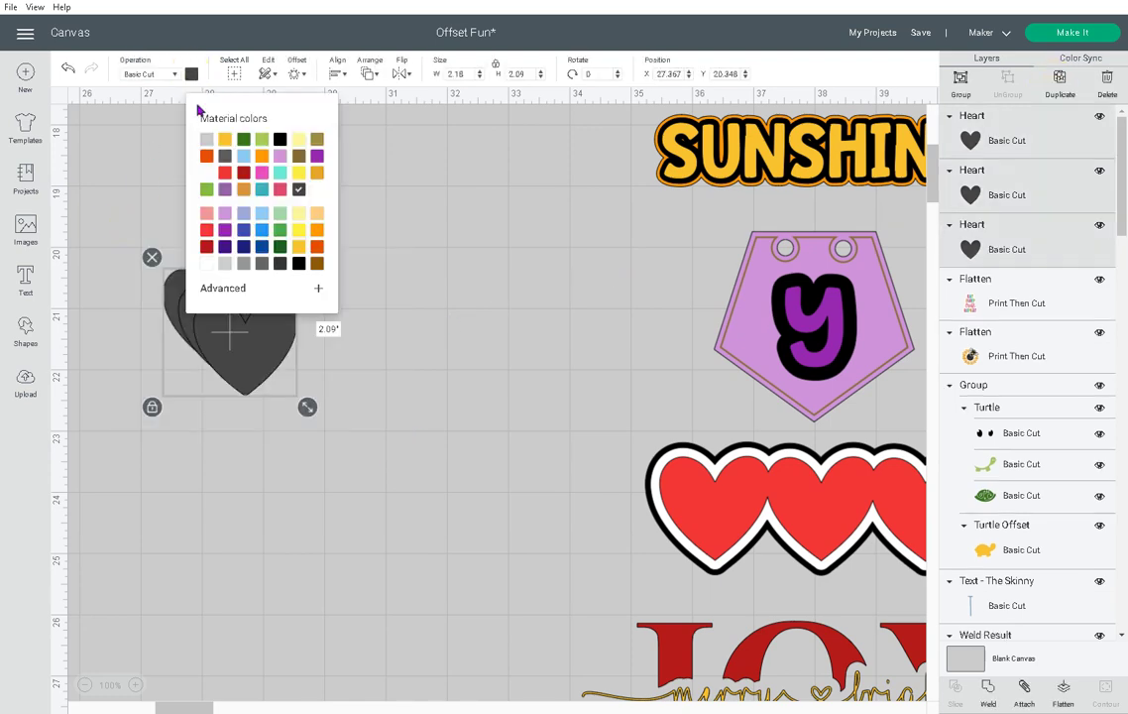
pyautogui.click(223, 175)
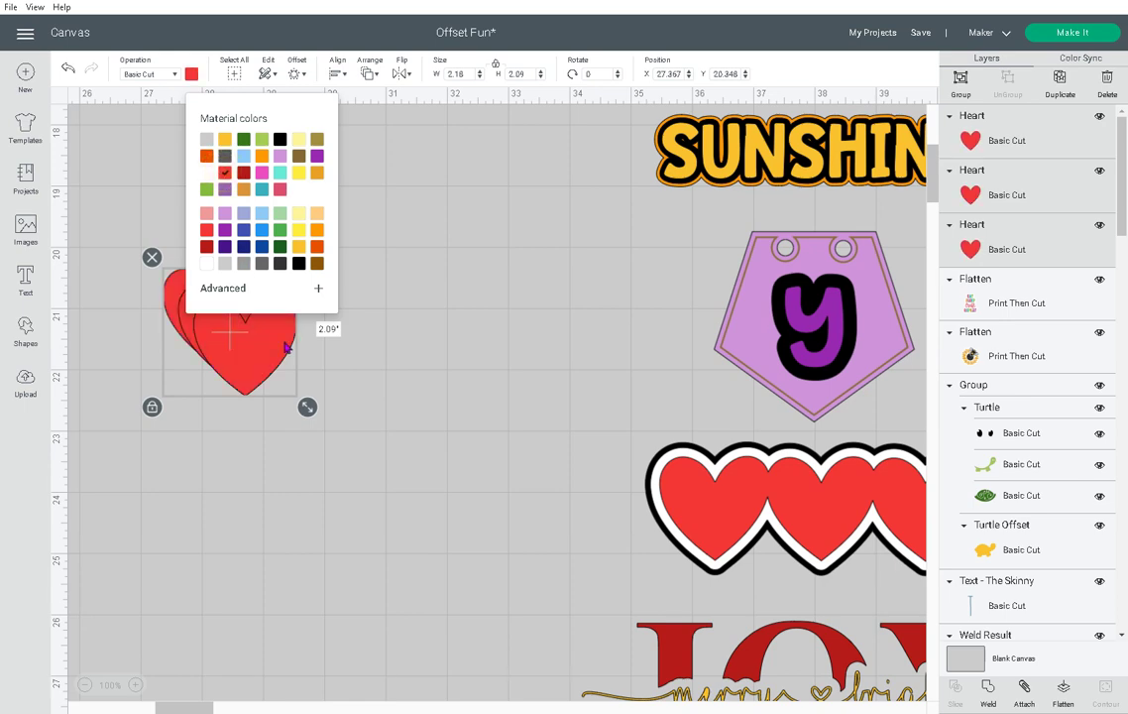
# Spread the three red hearts into a side-by-side row with their edges slightly overlapping.
pyautogui.click(386, 395)
pyautogui.moveTo(252, 345); pyautogui.dragTo(323, 322)
pyautogui.moveTo(222, 322)
pyautogui.mouseDown()
pyautogui.moveTo(235, 334)
pyautogui.moveTo(404, 320)
pyautogui.moveTo(224, 318)
pyautogui.mouseUp()
# Distribute the three red hearts horizontally and align their tops.
pyautogui.moveTo(443, 397); pyautogui.dragTo(136, 283)
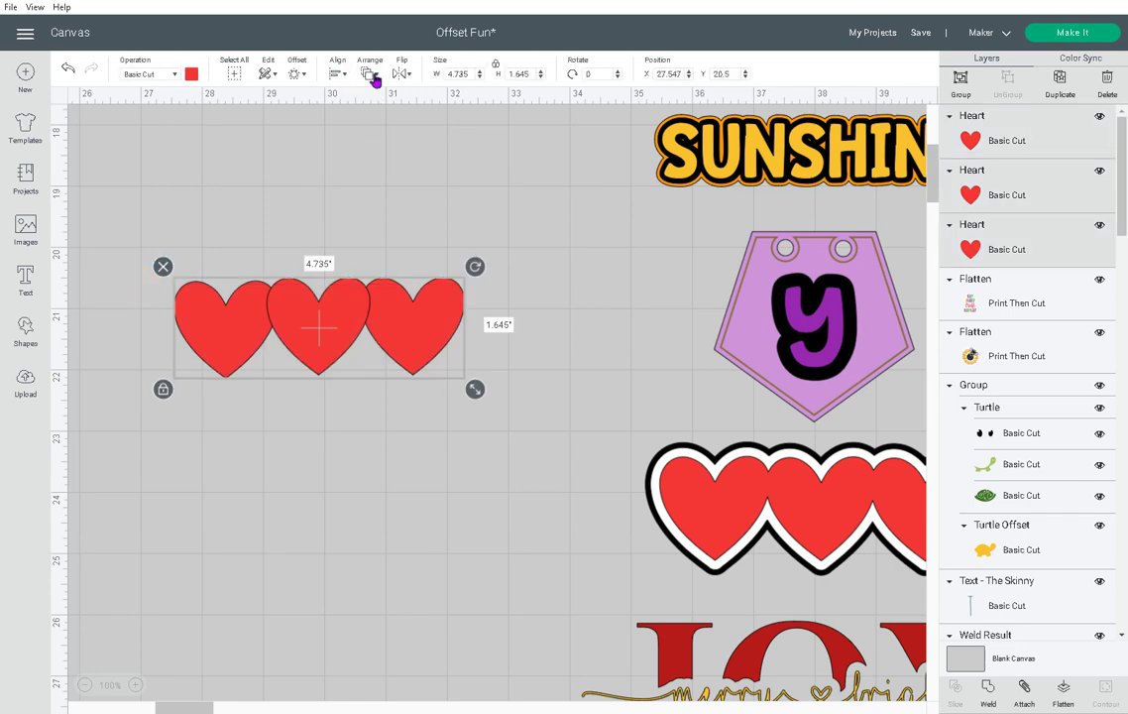
pyautogui.click(338, 75)
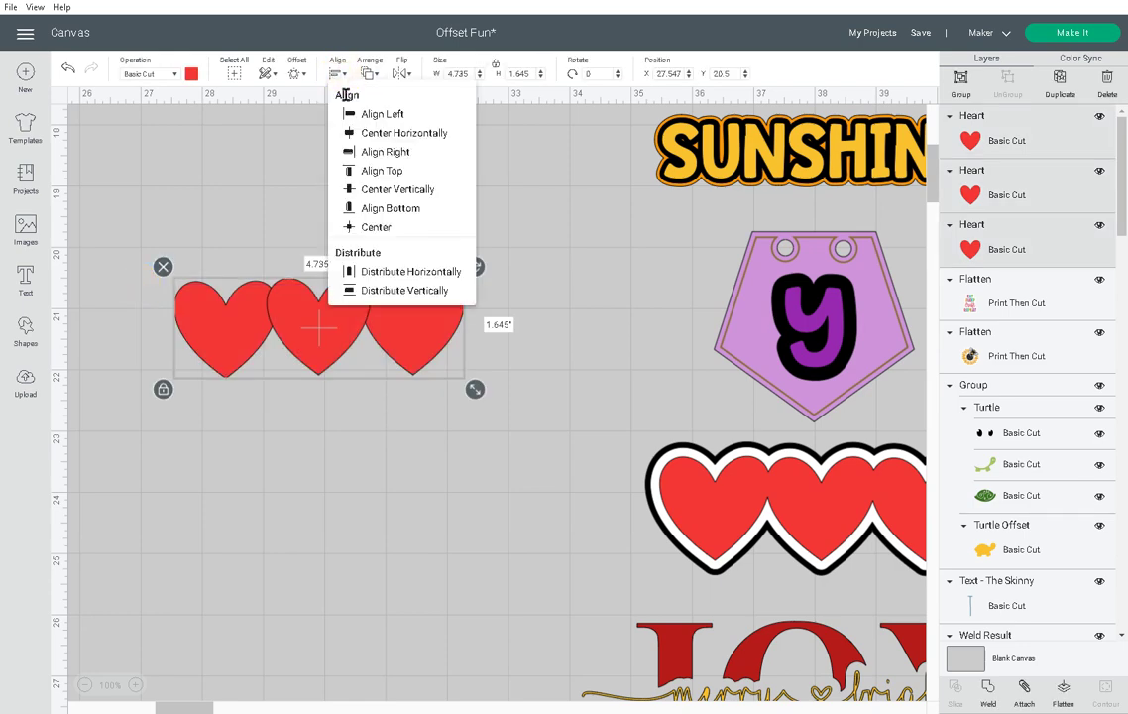
pyautogui.click(384, 272)
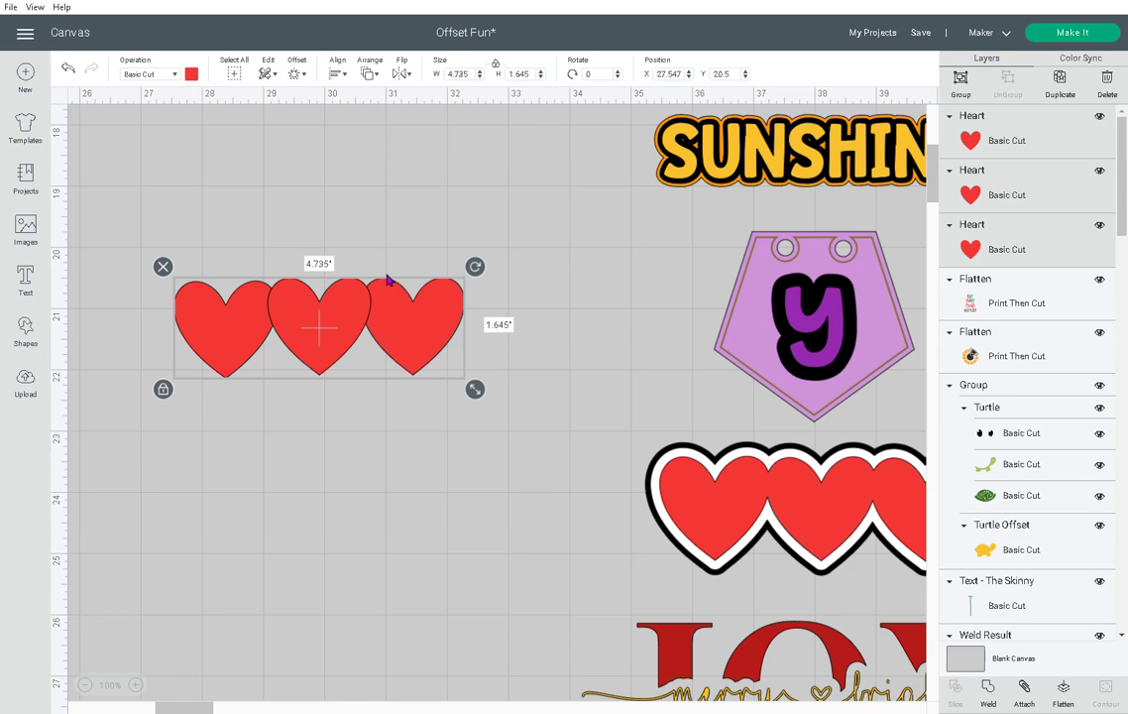
pyautogui.click(340, 76)
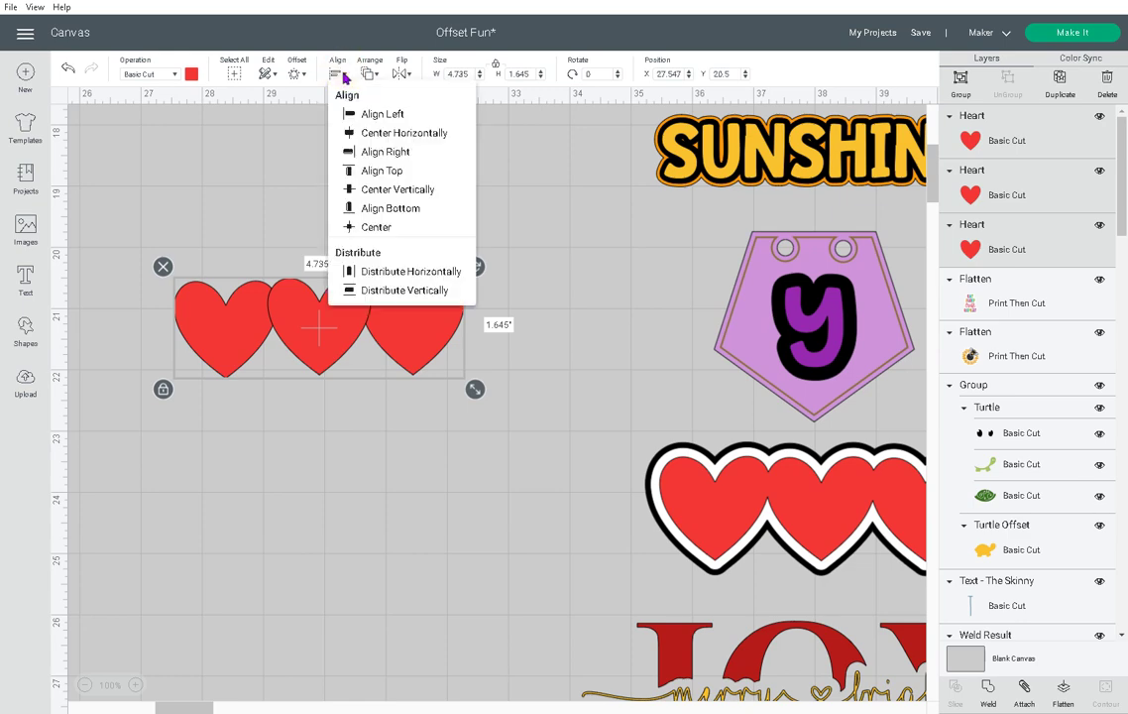
pyautogui.click(384, 171)
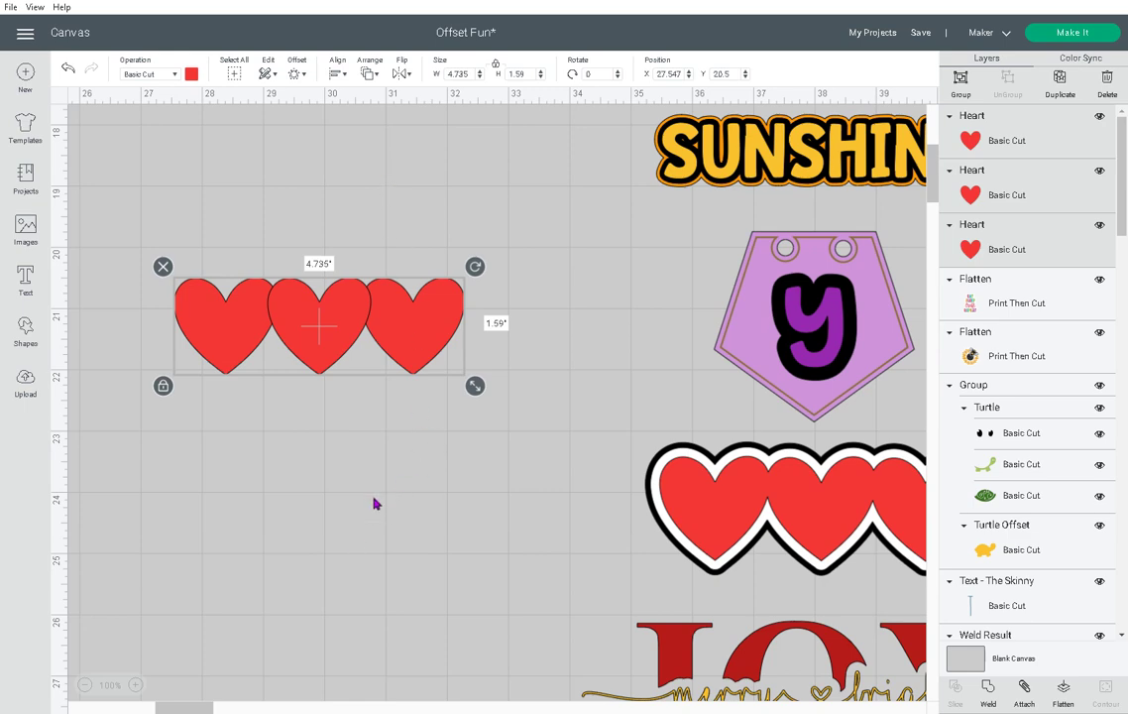
# Weld the three hearts into one shape and create a 0.125 in rounded-corner offset around it.
pyautogui.click(989, 688)
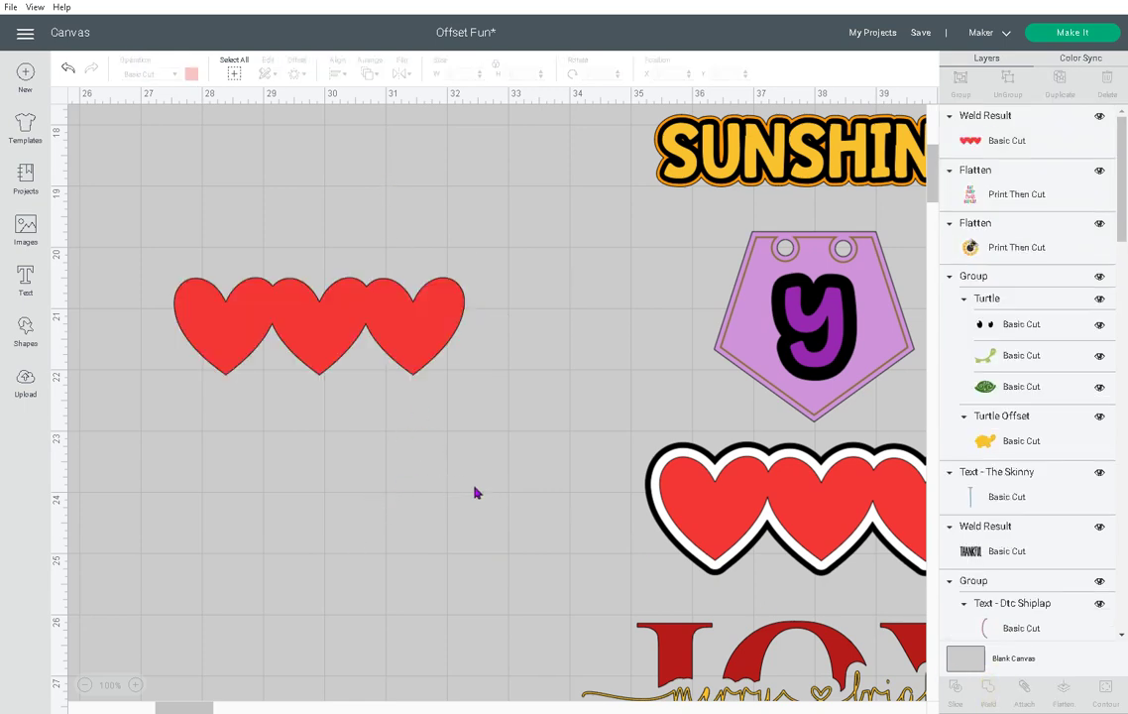
pyautogui.click(332, 347)
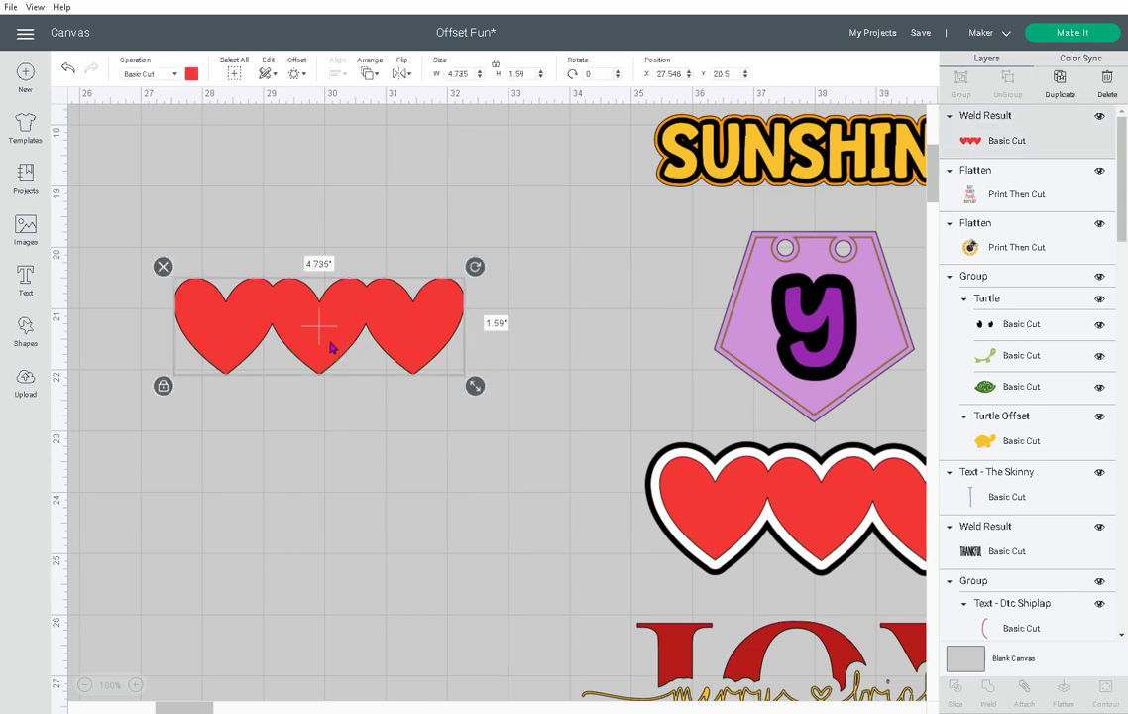
pyautogui.click(298, 76)
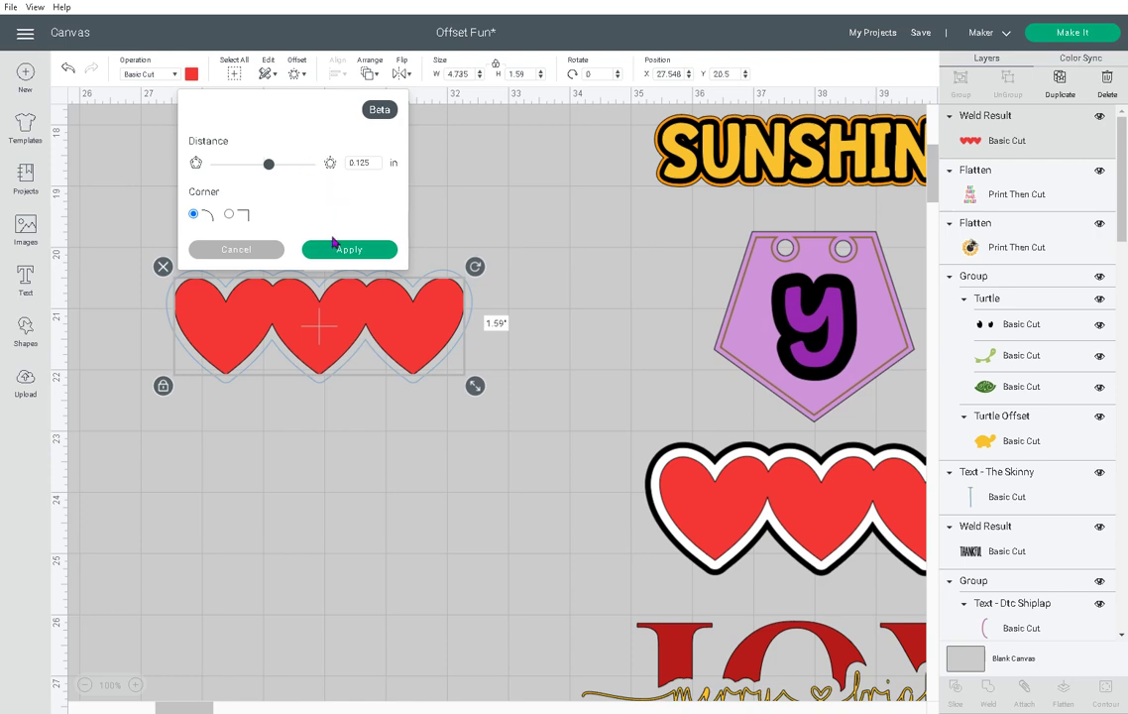
pyautogui.click(349, 250)
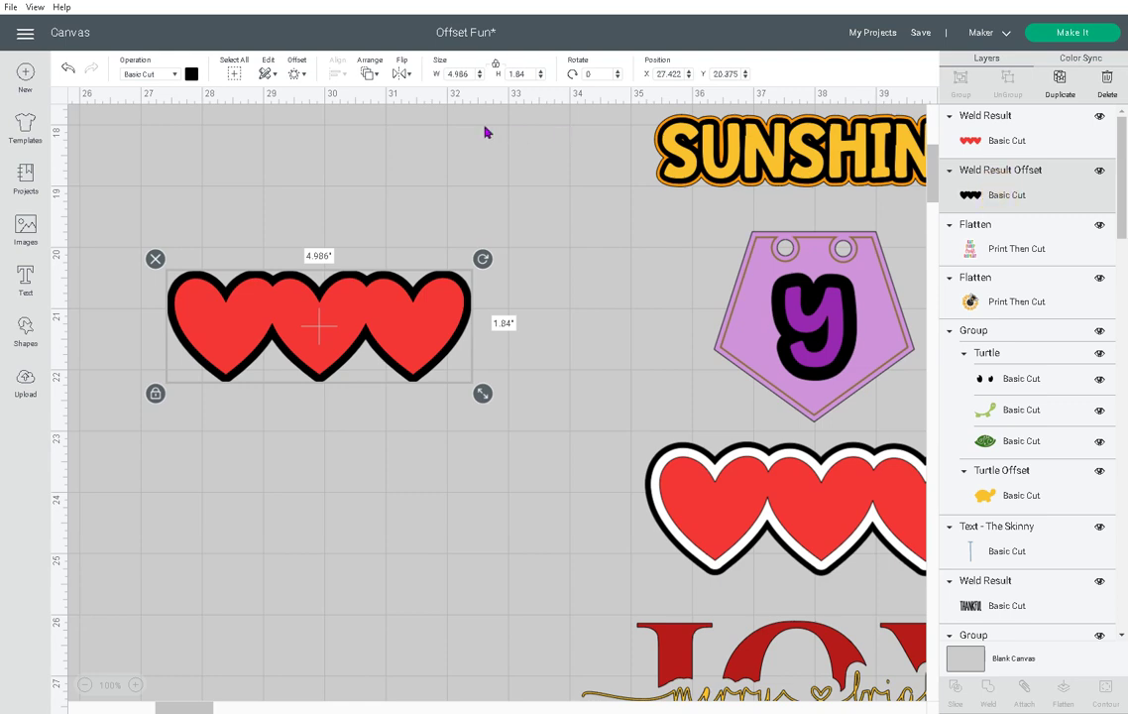
# Recolor the welded hearts' offset layer white and keep that layer selected.
pyautogui.click(193, 77)
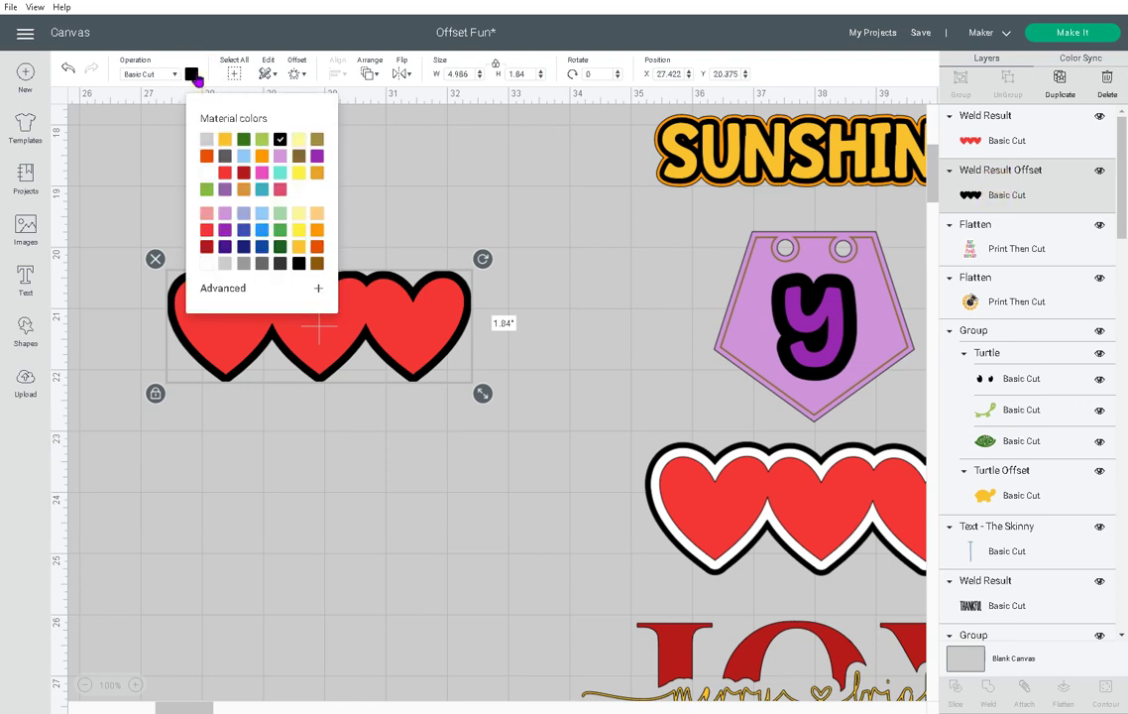
pyautogui.click(205, 175)
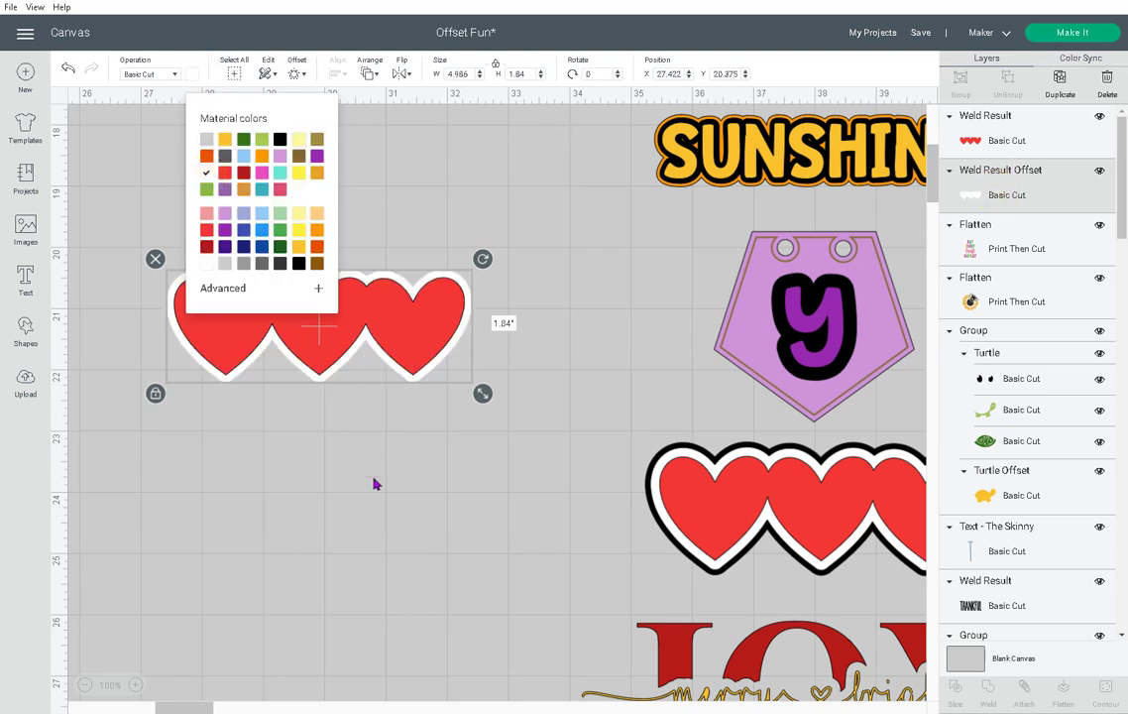
pyautogui.click(335, 430)
pyautogui.click(1020, 202)
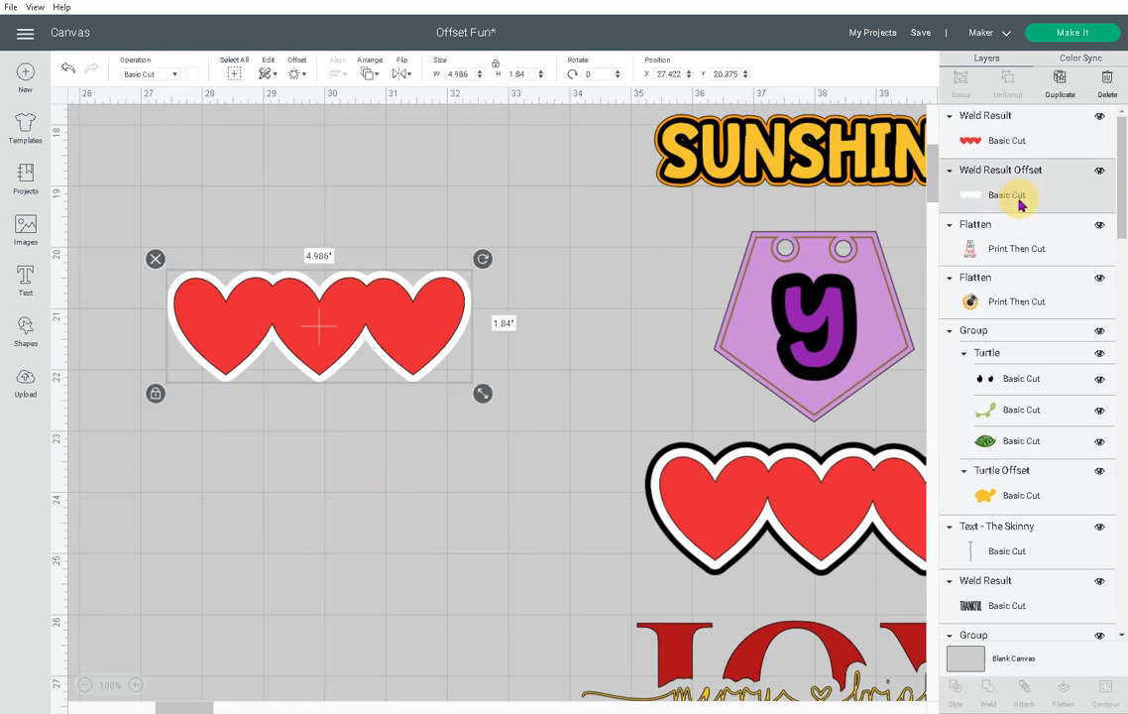
# Create a 0.125 in rounded-corner offset around the white layer, and group all three heart layers.
pyautogui.click(297, 74)
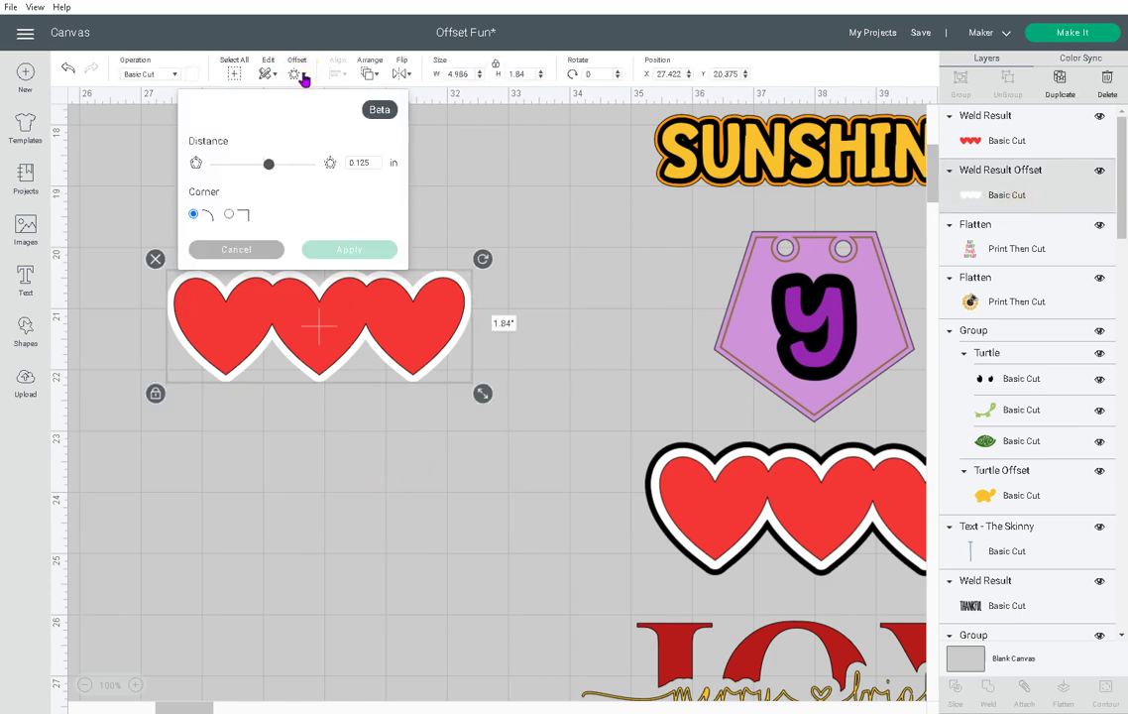
pyautogui.click(335, 254)
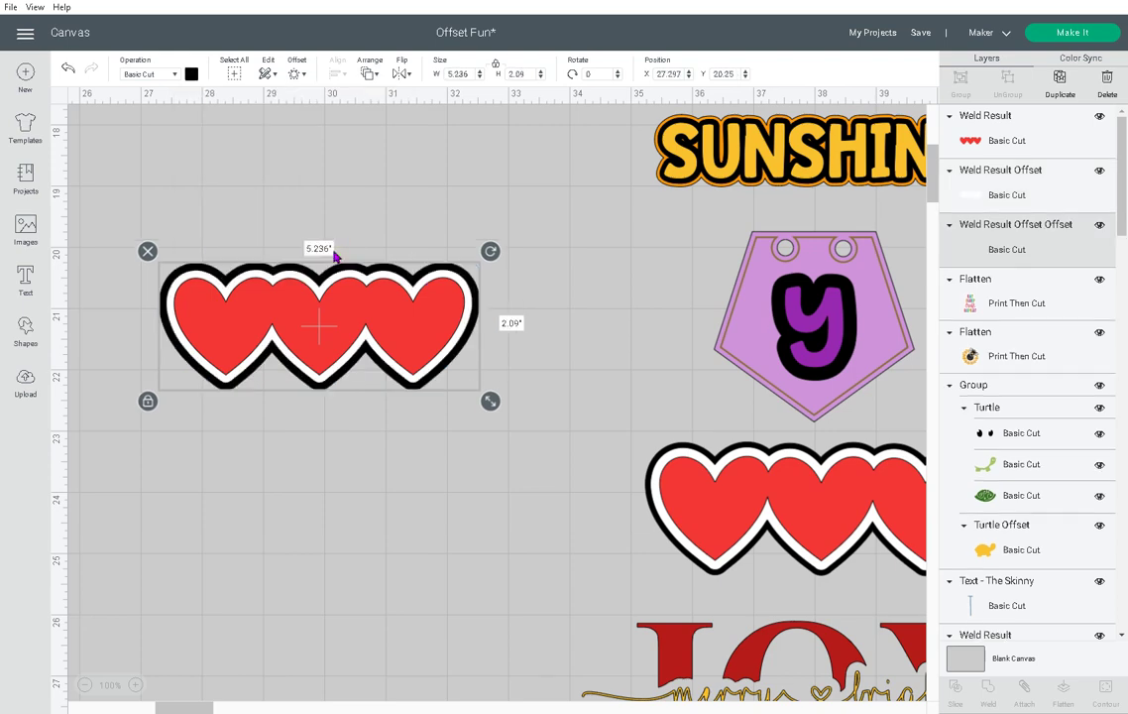
pyautogui.click(294, 422)
pyautogui.moveTo(475, 382); pyautogui.dragTo(178, 210)
pyautogui.click(960, 79)
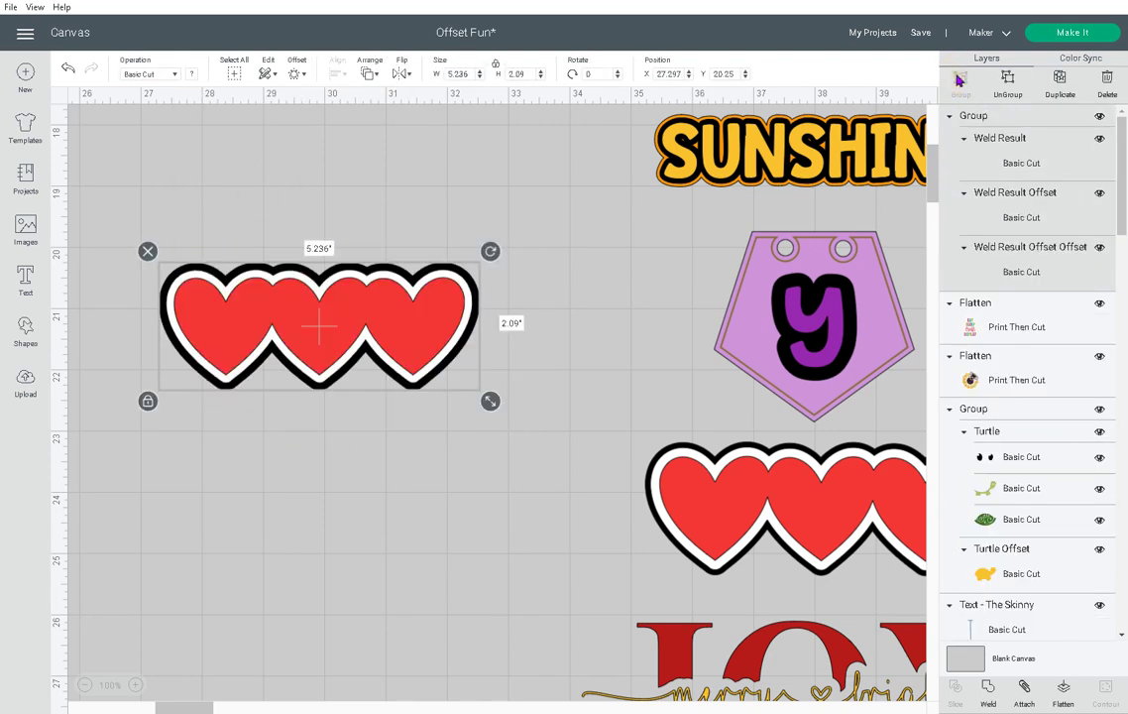
pyautogui.moveTo(341, 329); pyautogui.dragTo(415, 377)
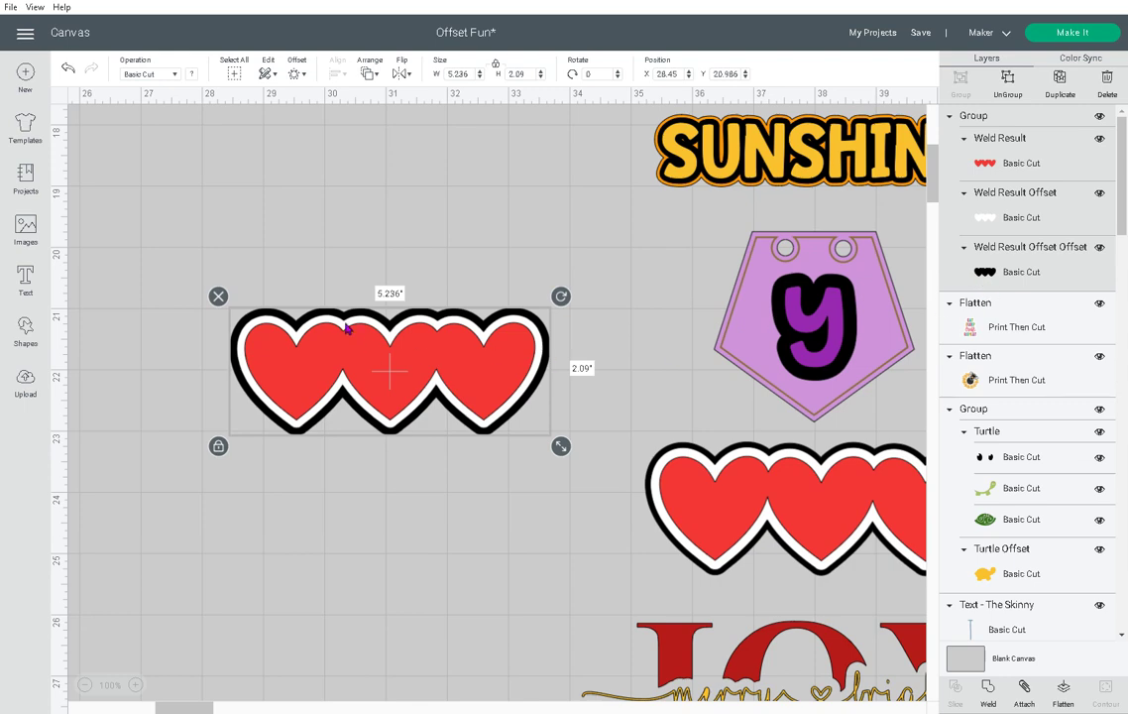
# Delete the grouped three-heart design, keeping the sample version on the canvas.
pyautogui.click(218, 295)
pyautogui.scroll(-5, 386, 421)
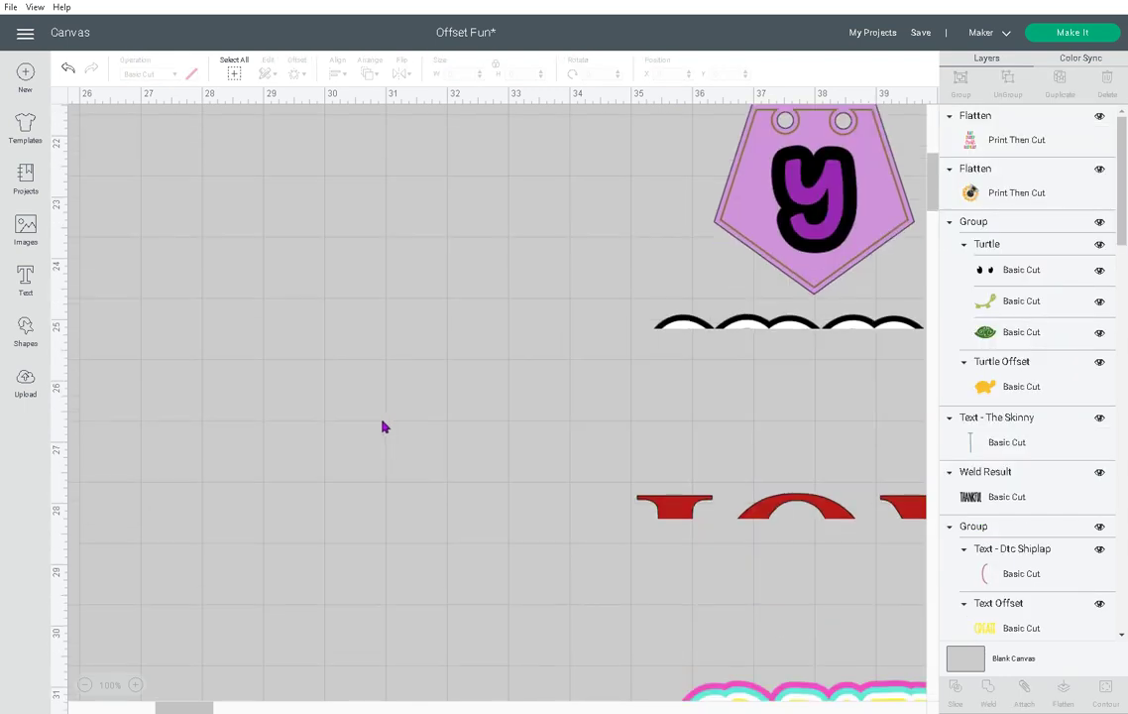
pyautogui.scroll(4, 386, 429)
pyautogui.scroll(-2, 385, 428)
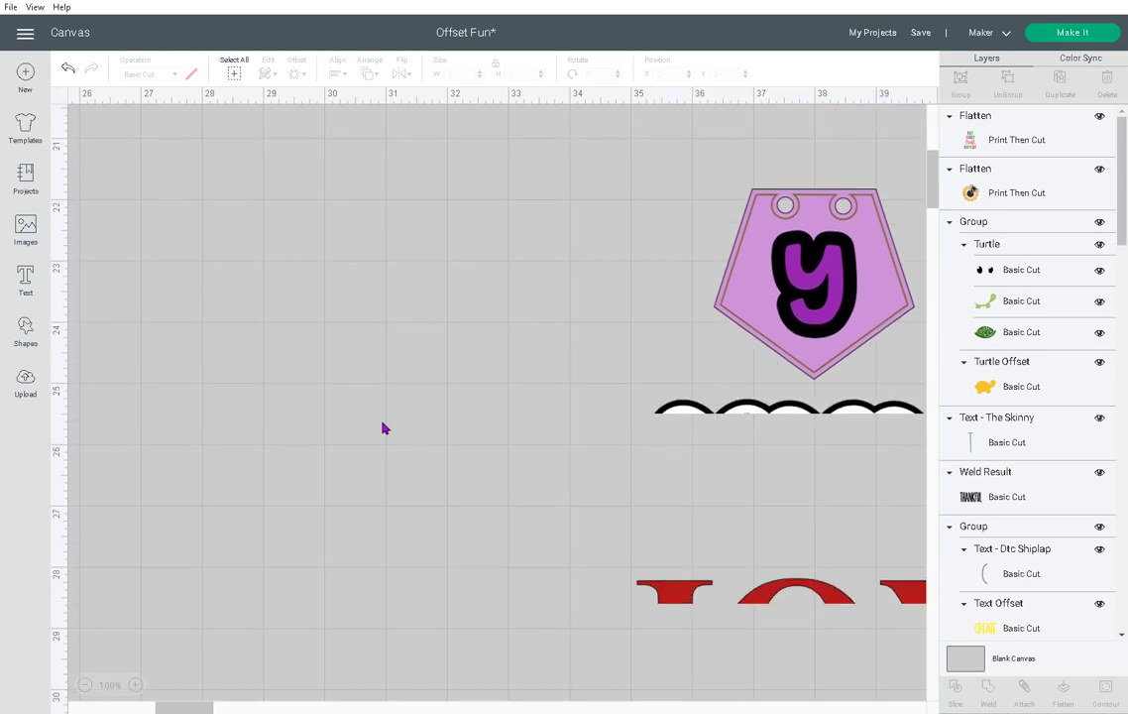
pyautogui.scroll(2, 386, 428)
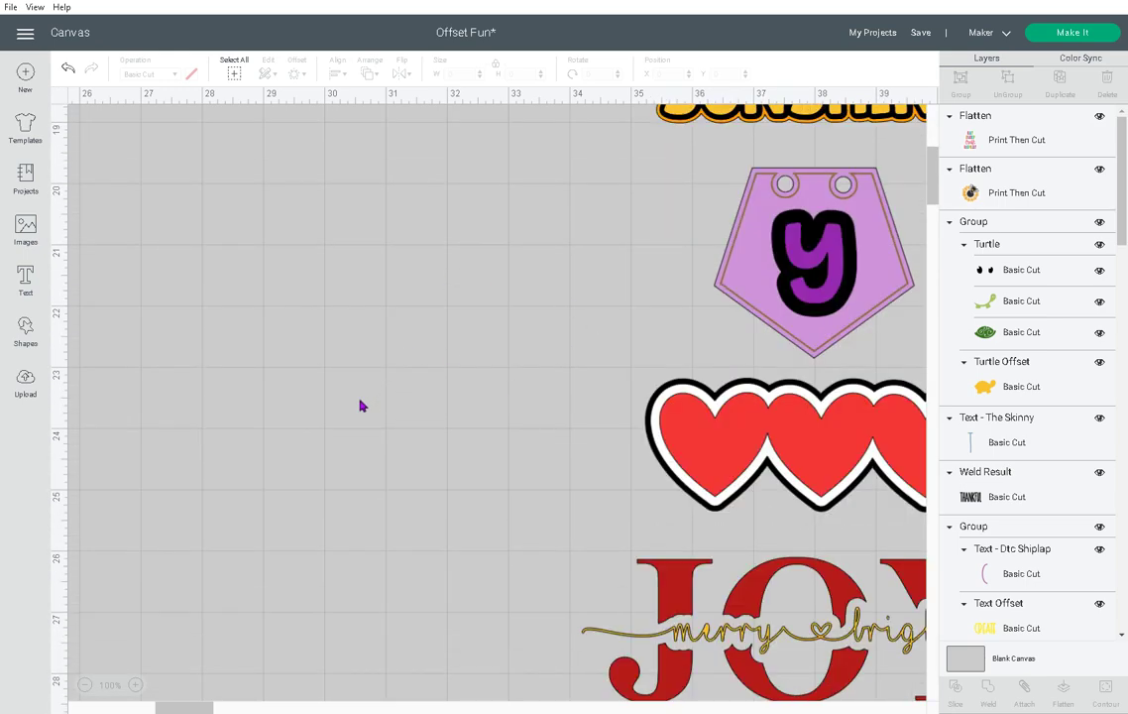
pyautogui.scroll(-4, 460, 454)
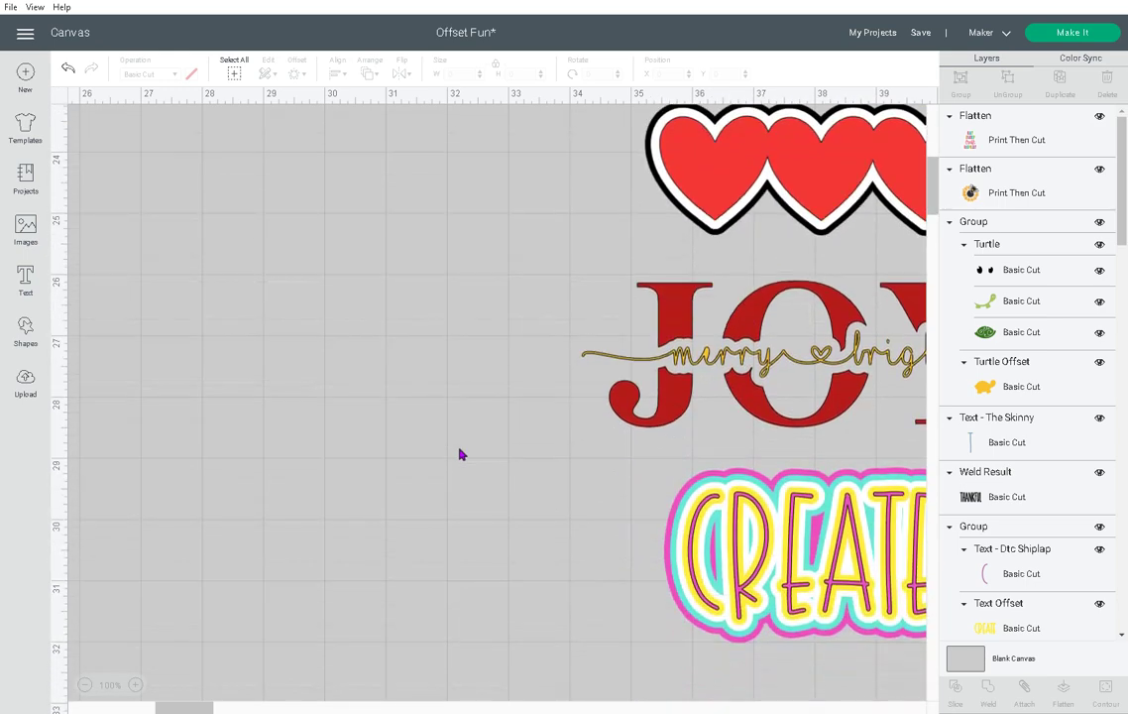
pyautogui.scroll(2, 460, 454)
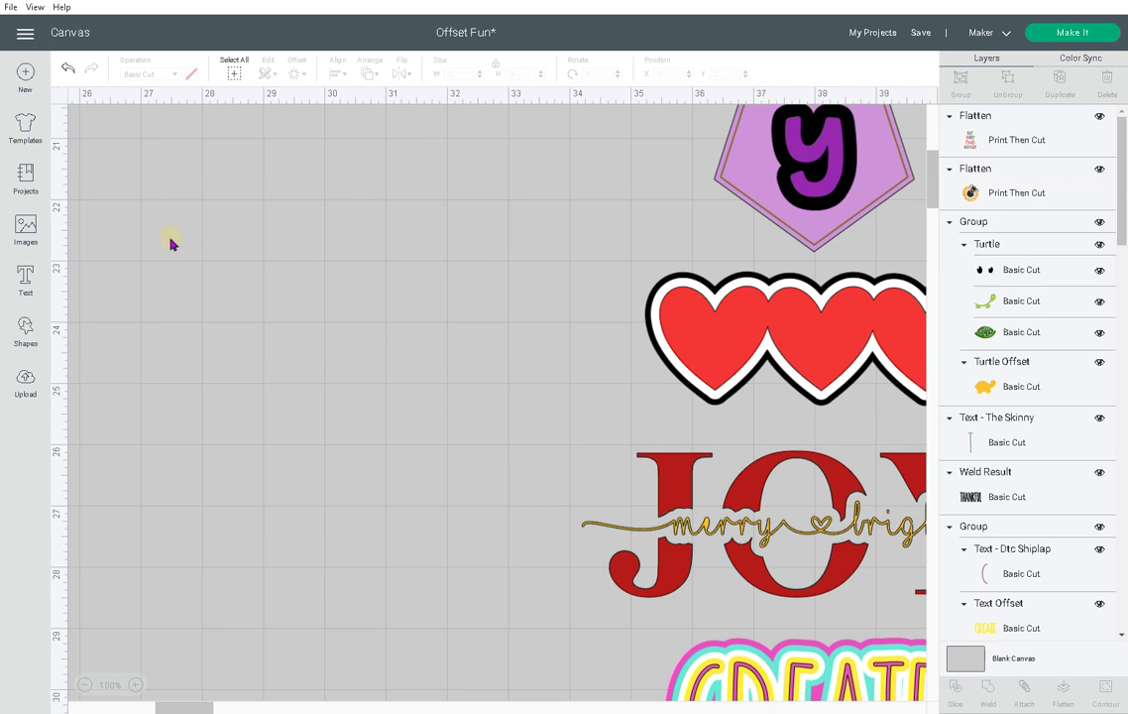
# Add the text JOY and set its font to Times New Roman.
pyautogui.click(22, 279)
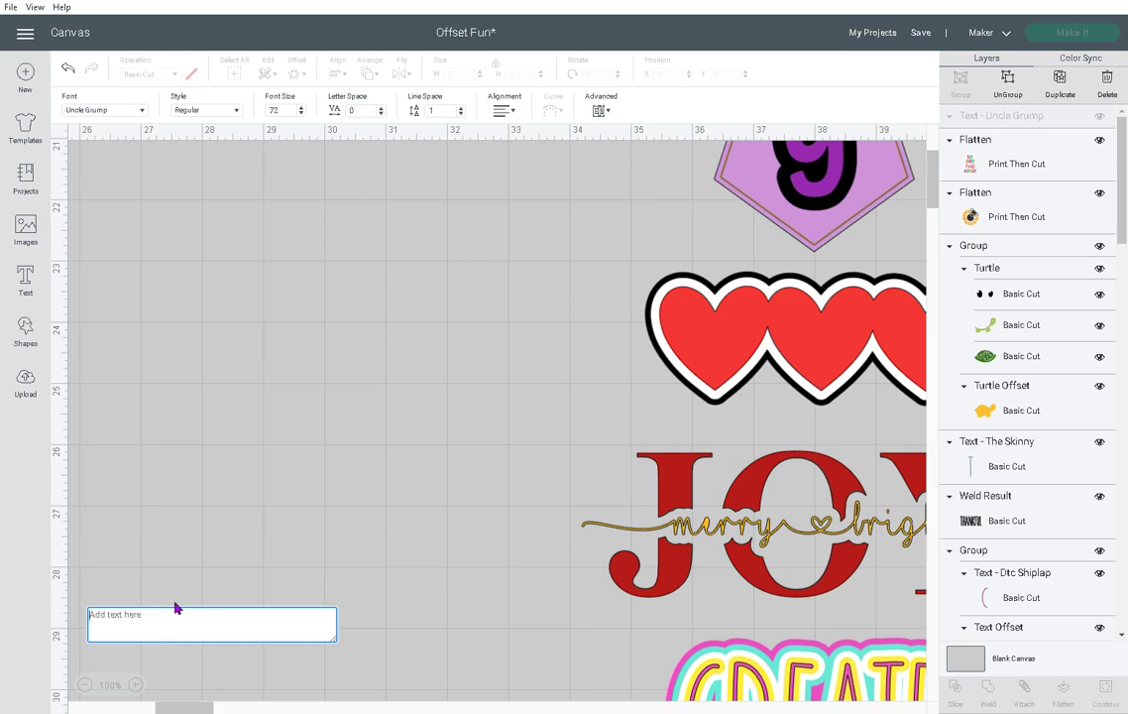
pyautogui.write('JOY')
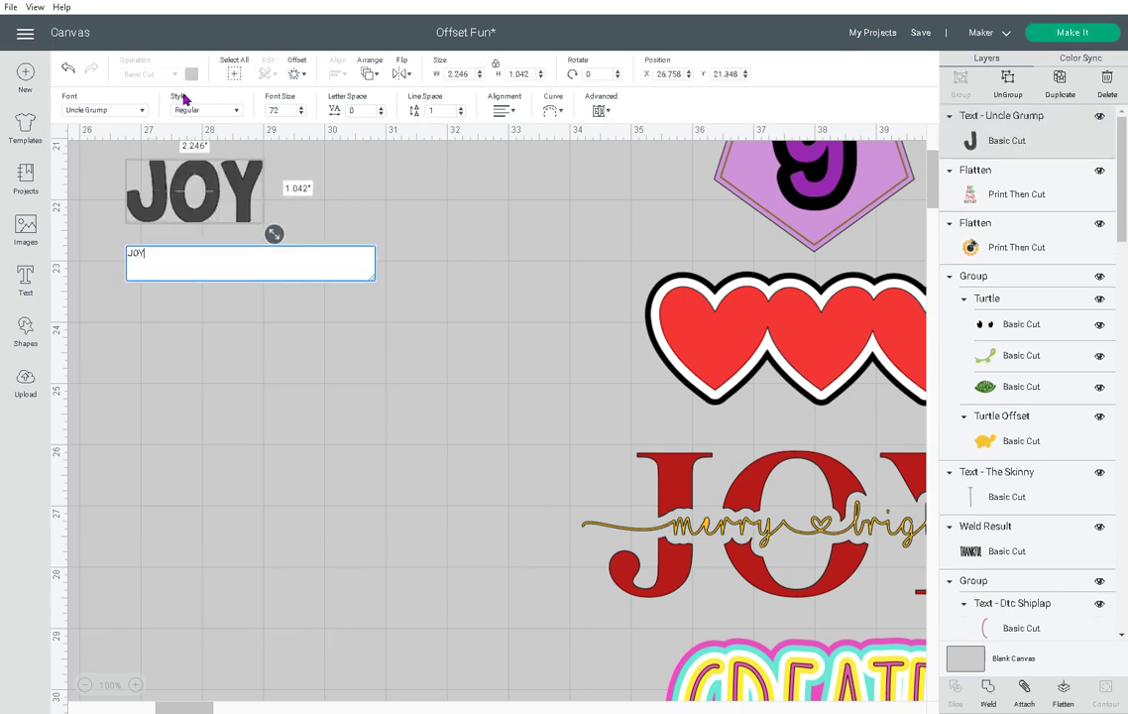
pyautogui.click(142, 115)
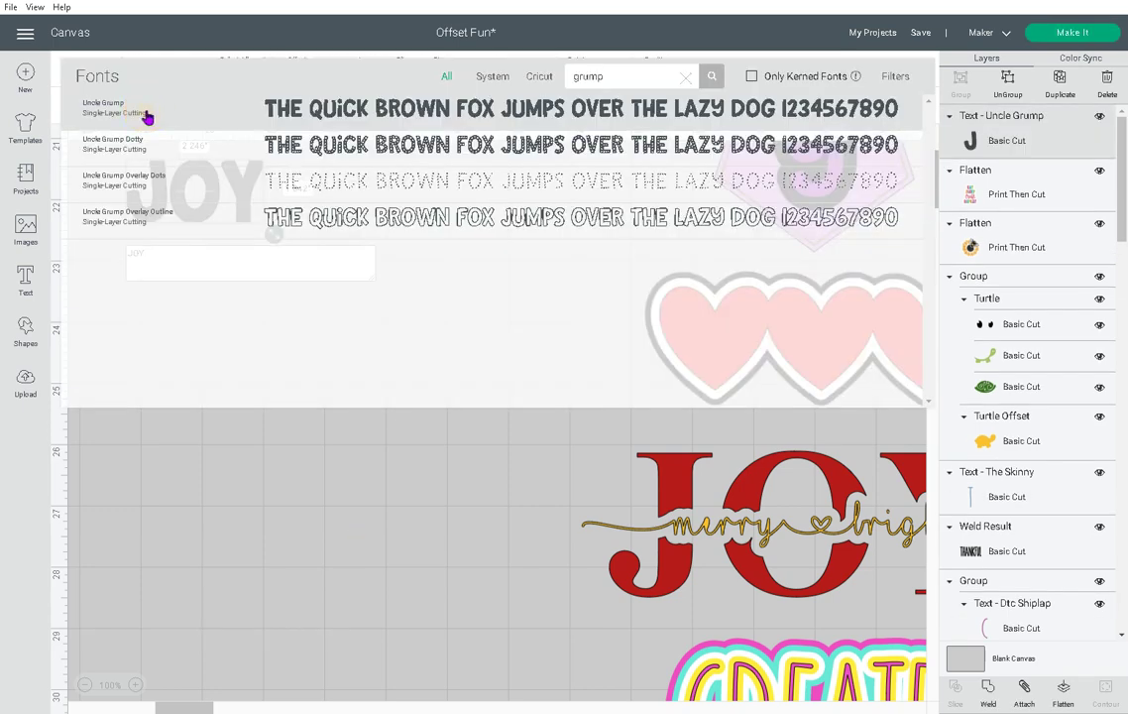
pyautogui.click(684, 83)
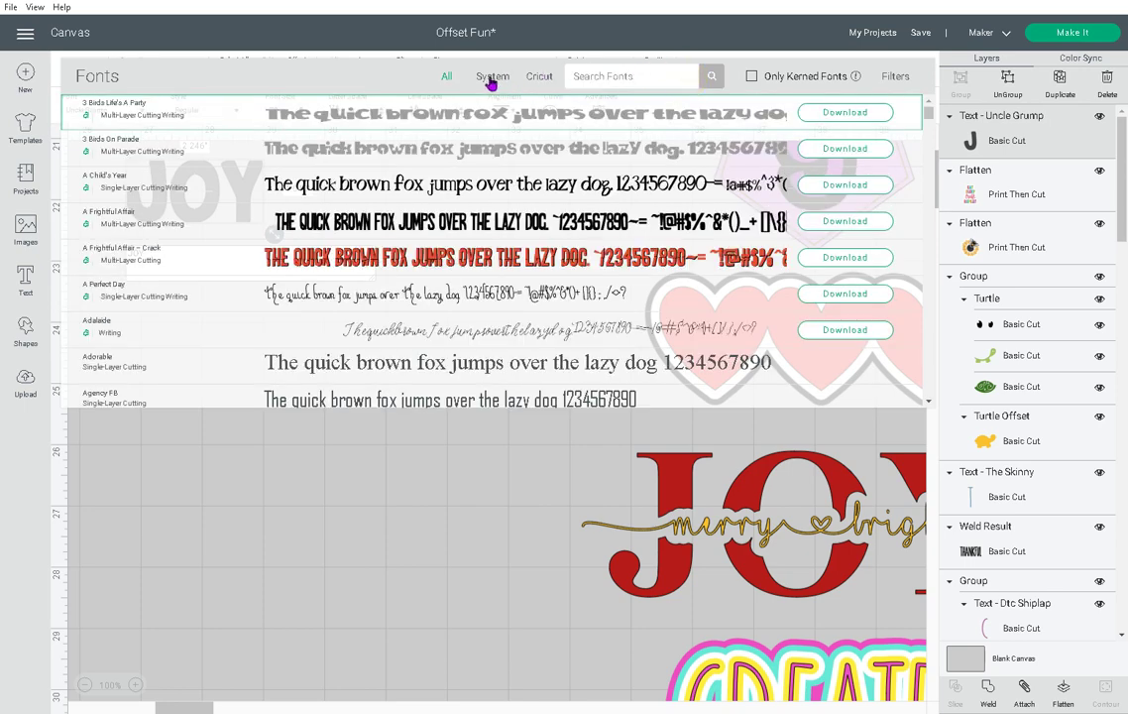
pyautogui.click(598, 75)
pyautogui.write('Th')
pyautogui.click(711, 77)
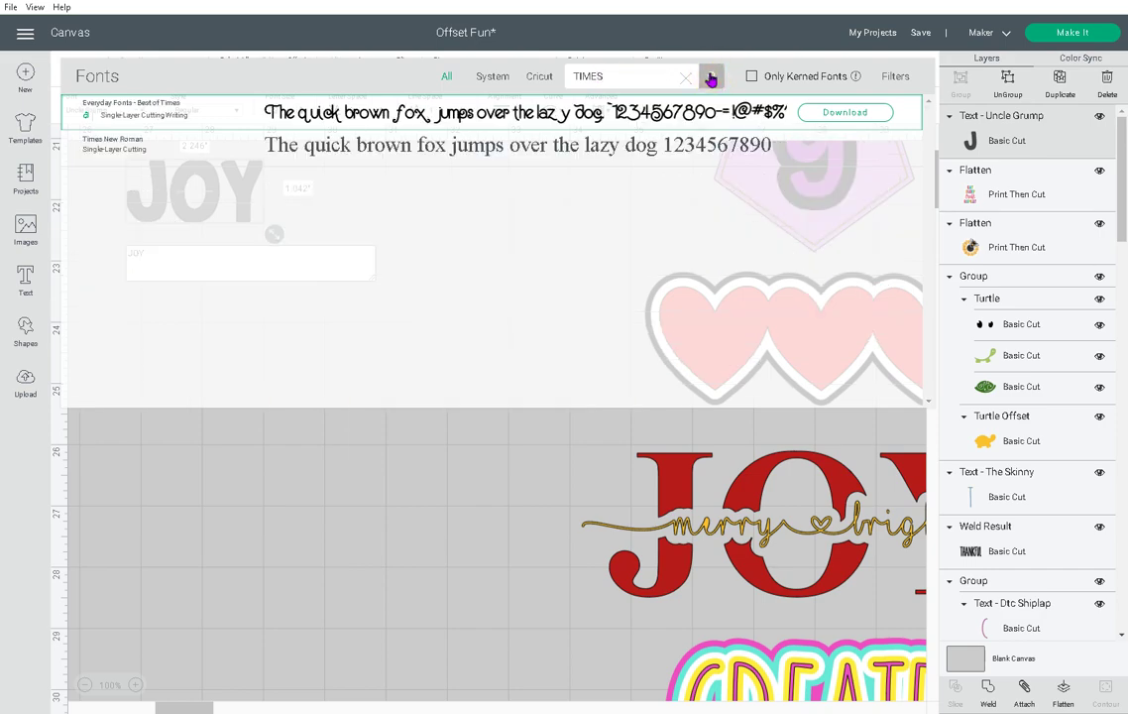
pyautogui.click(303, 159)
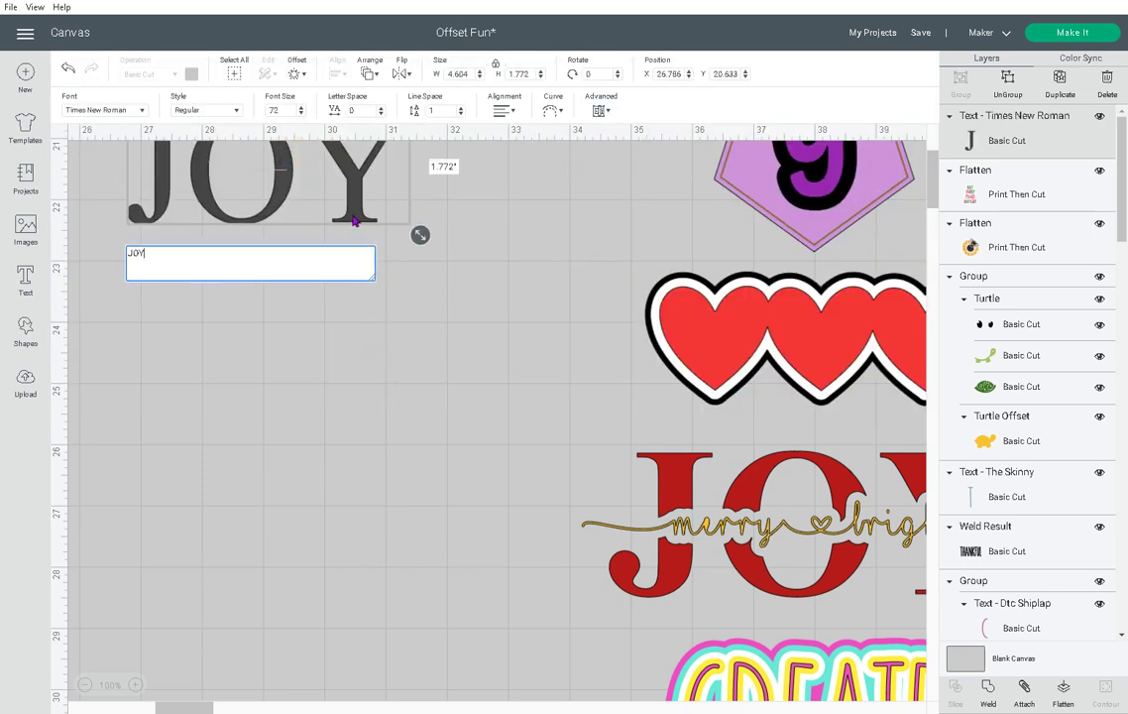
# Enlarge the JOY text to about 5.5 in wide and place it beside the red JOY sample.
pyautogui.moveTo(352, 213); pyautogui.dragTo(404, 389)
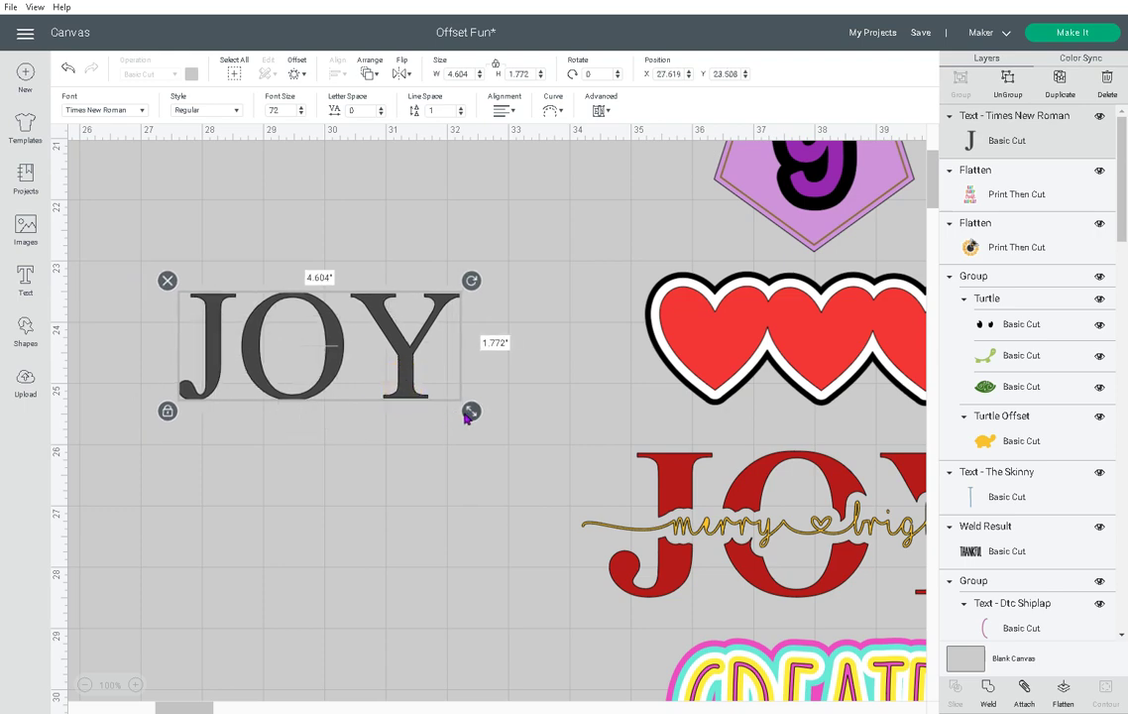
pyautogui.moveTo(472, 411); pyautogui.dragTo(525, 432)
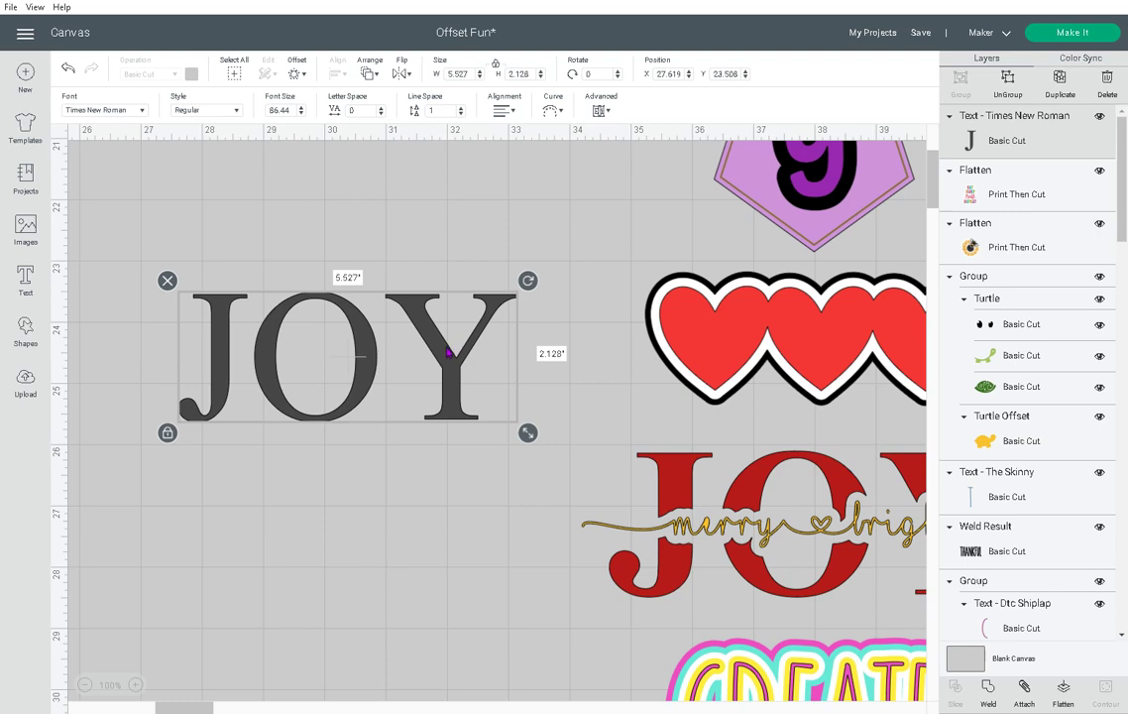
pyautogui.moveTo(448, 352); pyautogui.dragTo(436, 486)
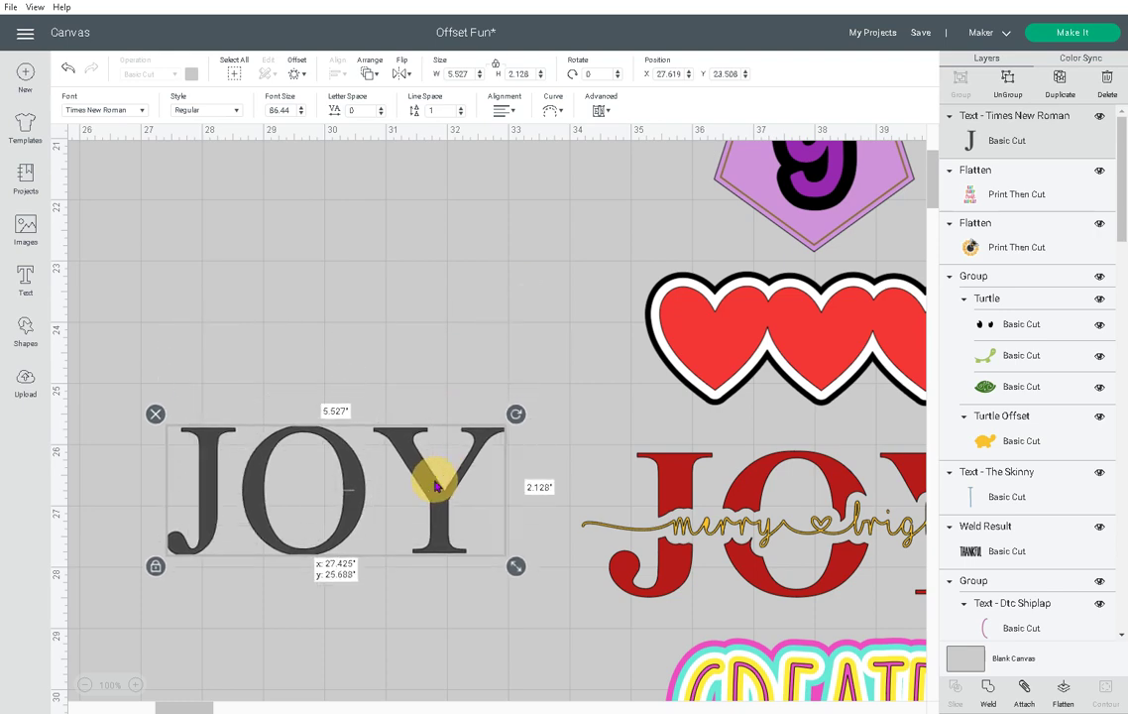
# Start a new text object and choose the I Love Glitter font for it.
pyautogui.click(24, 282)
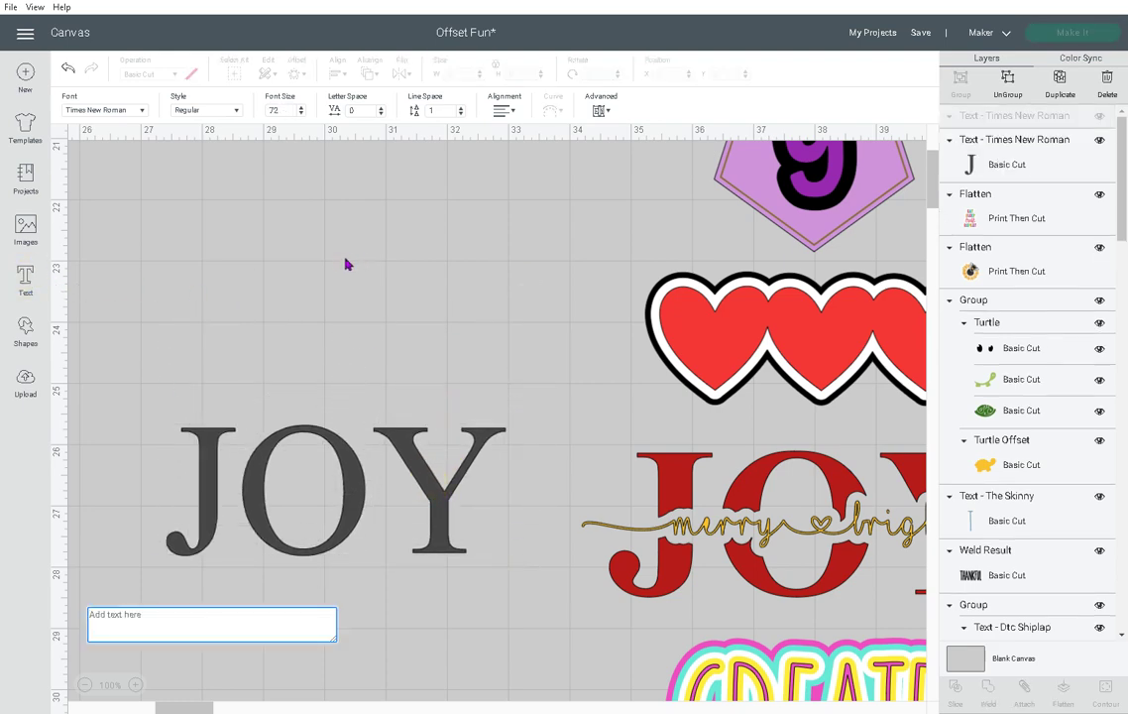
pyautogui.click(142, 113)
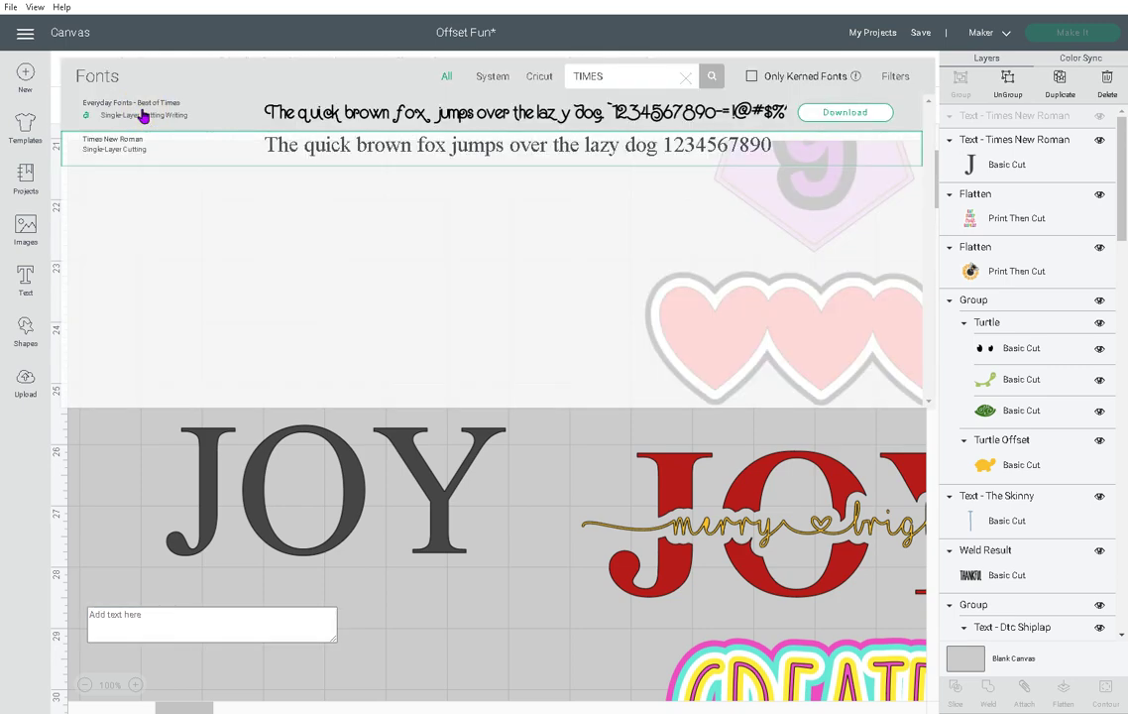
pyautogui.click(685, 79)
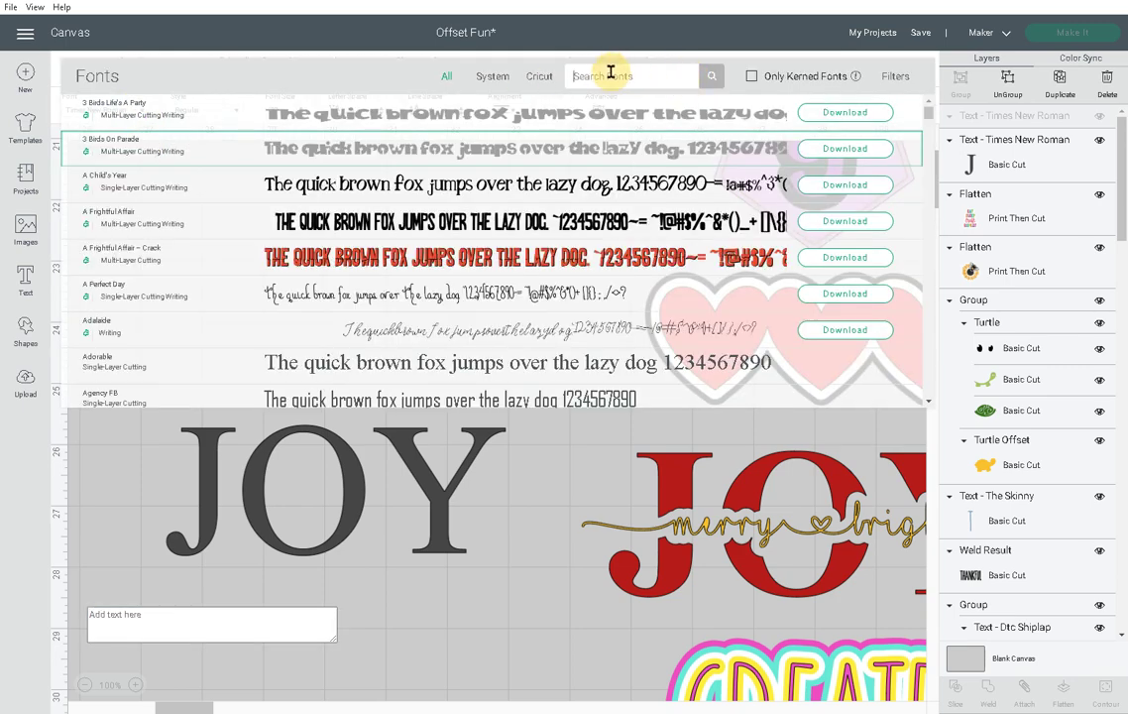
pyautogui.write('IL')
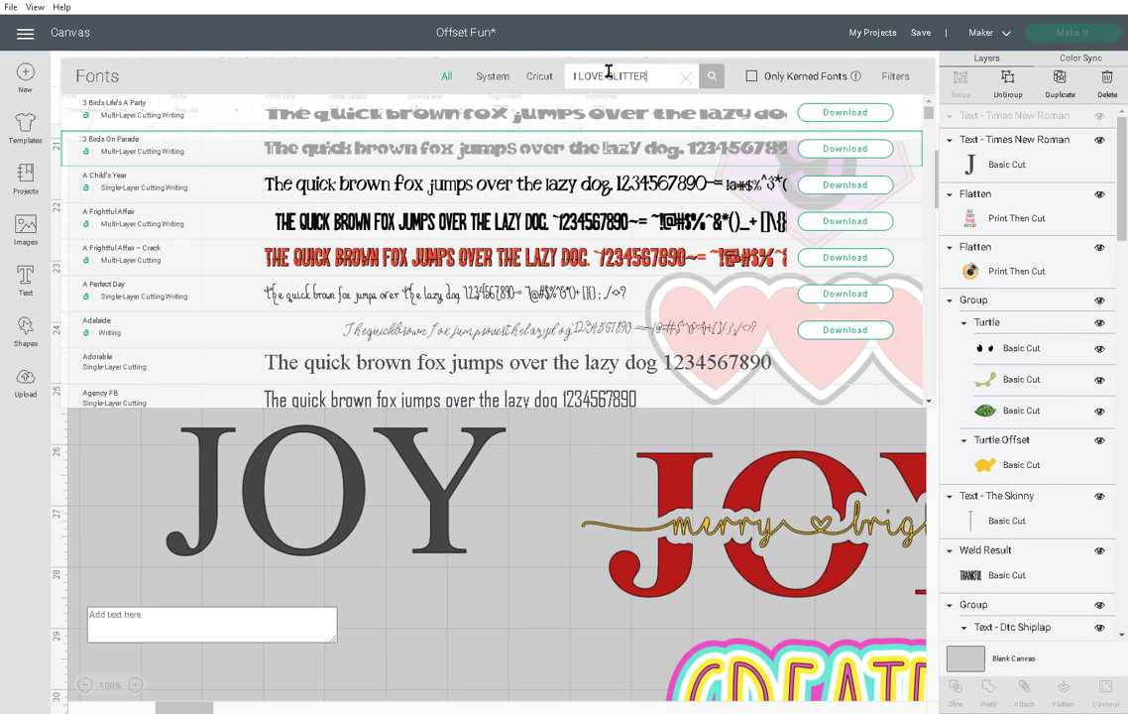
pyautogui.write('OVE GLITTER')
pyautogui.click(456, 107)
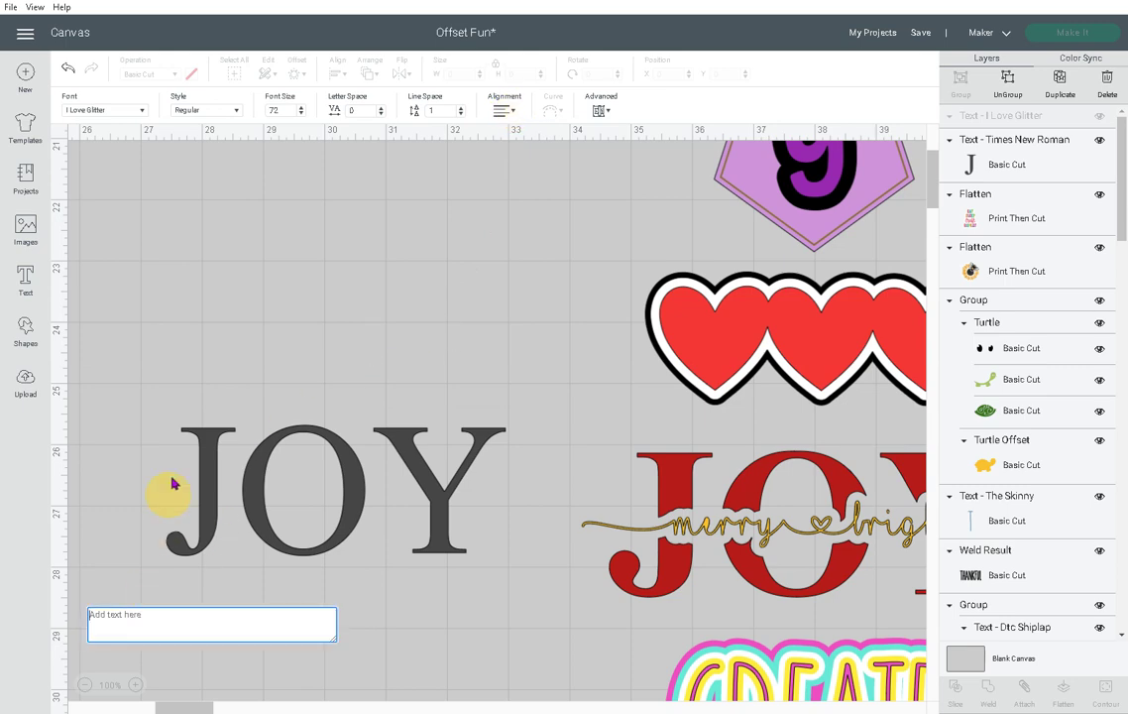
# Move the JOY text about 3.5 in upward, level with the sample hearts.
pyautogui.click(109, 625)
pyautogui.click(196, 390)
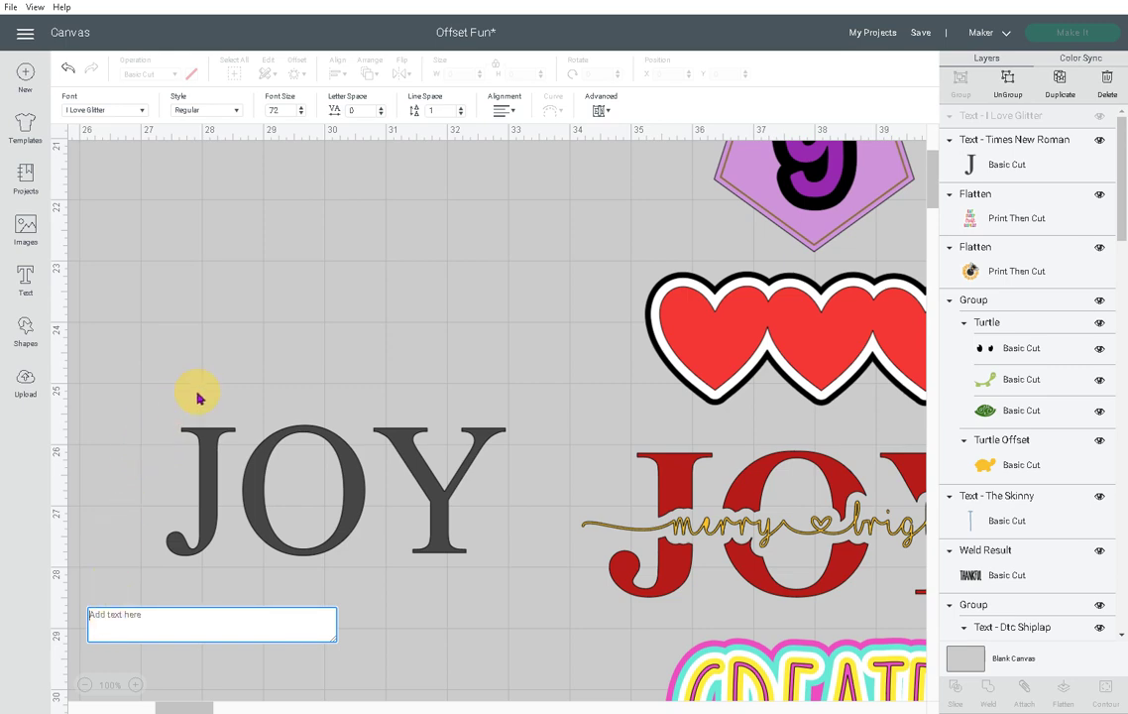
pyautogui.scroll(-3, 274, 514)
pyautogui.scroll(3, 269, 512)
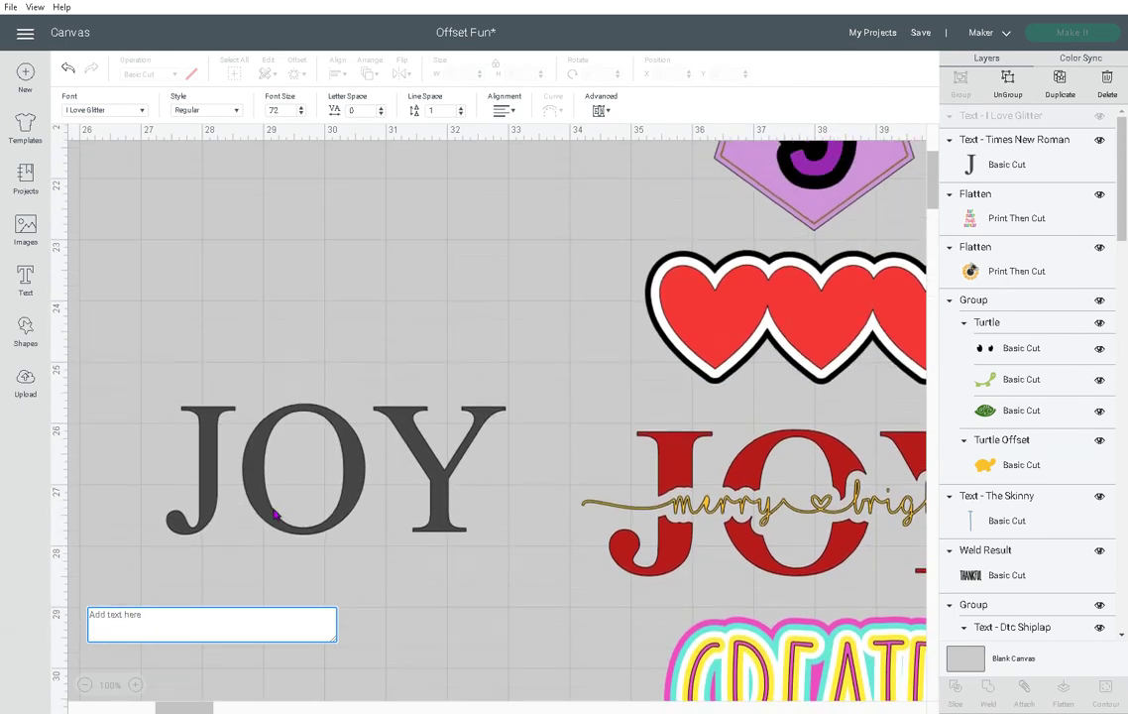
pyautogui.click(235, 290)
pyautogui.moveTo(253, 459); pyautogui.dragTo(239, 244)
# Add a second text object reading "[merry_bright" in the I Love Glitter font.
pyautogui.click(26, 297)
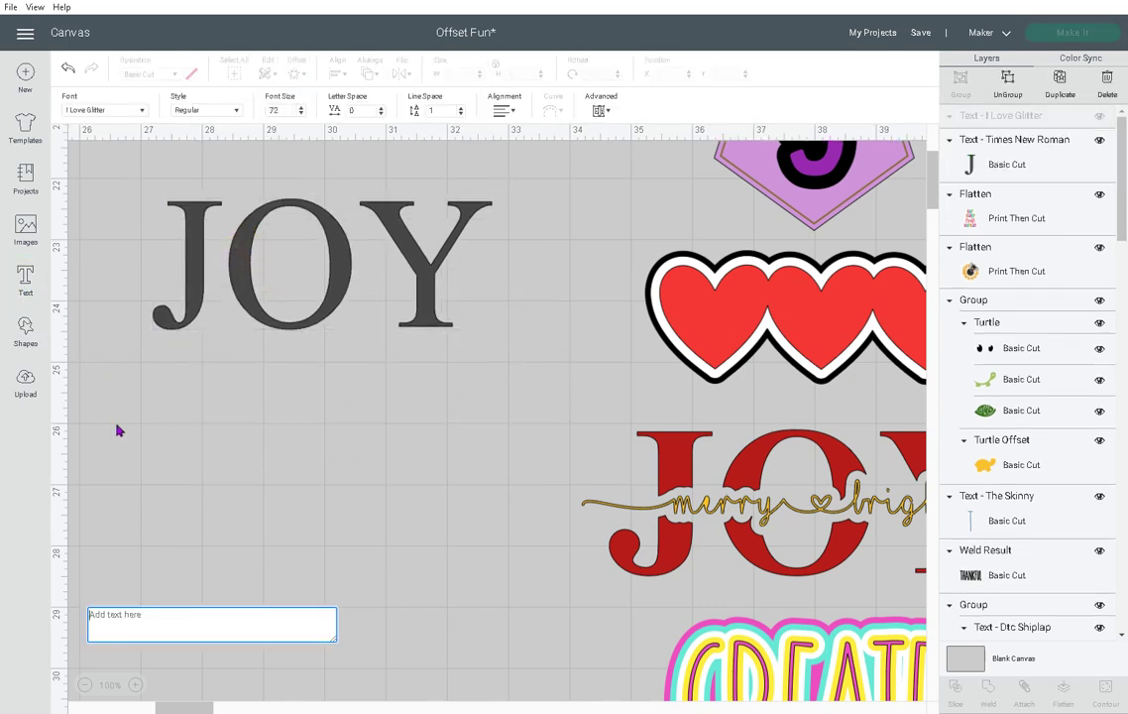
pyautogui.scroll(-3, 232, 562)
pyautogui.scroll(8, 232, 562)
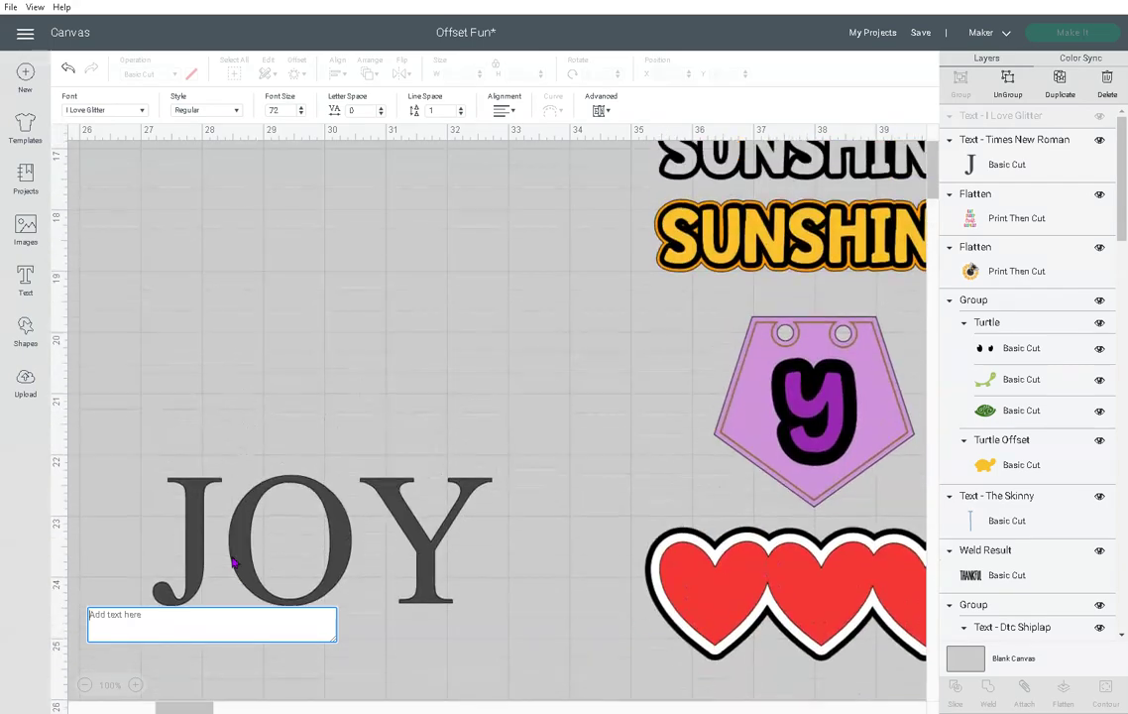
pyautogui.scroll(-2, 232, 563)
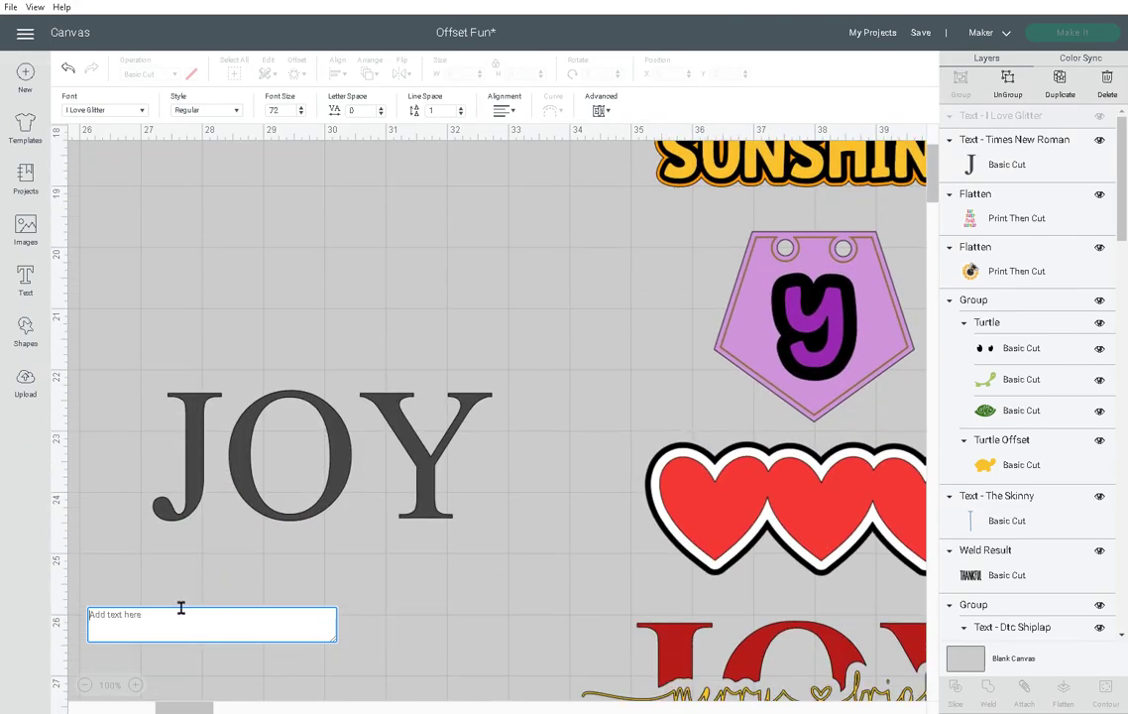
pyautogui.scroll(-2, 587, 580)
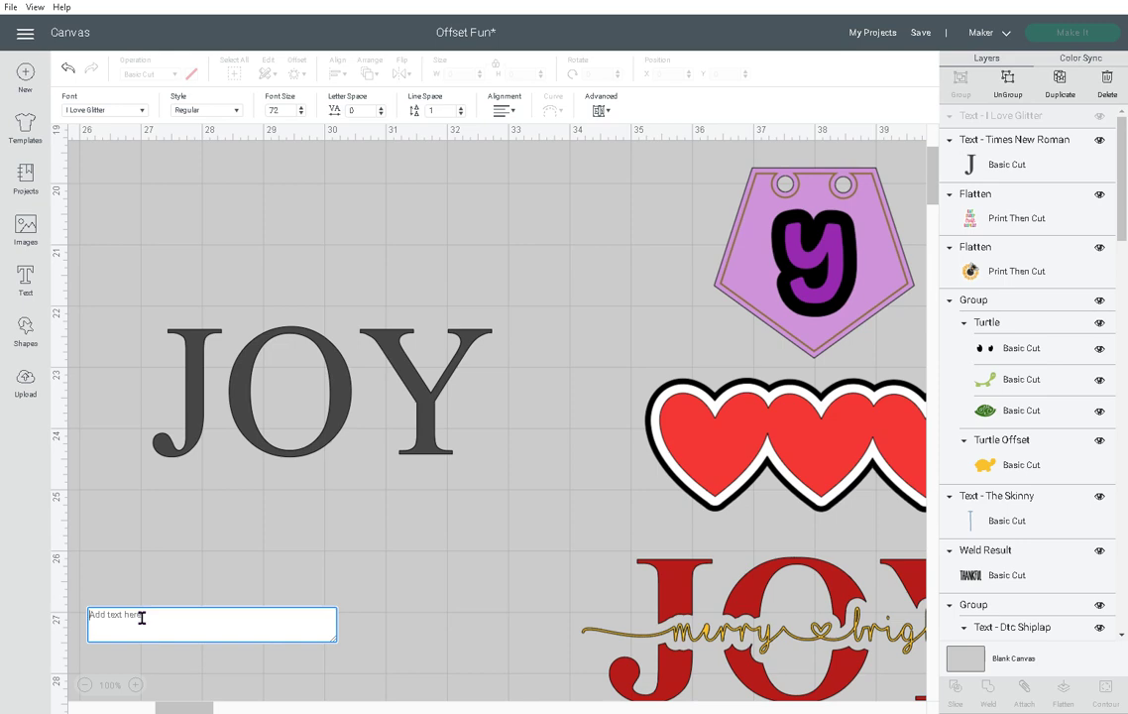
pyautogui.write('[')
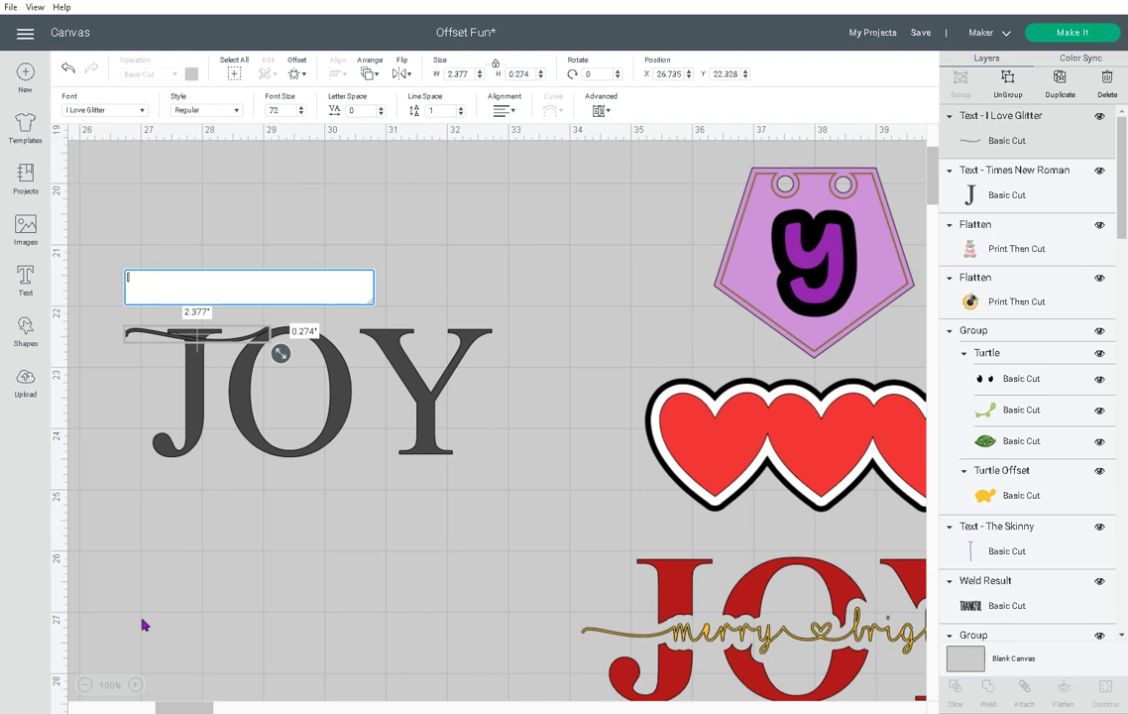
pyautogui.write('merry')
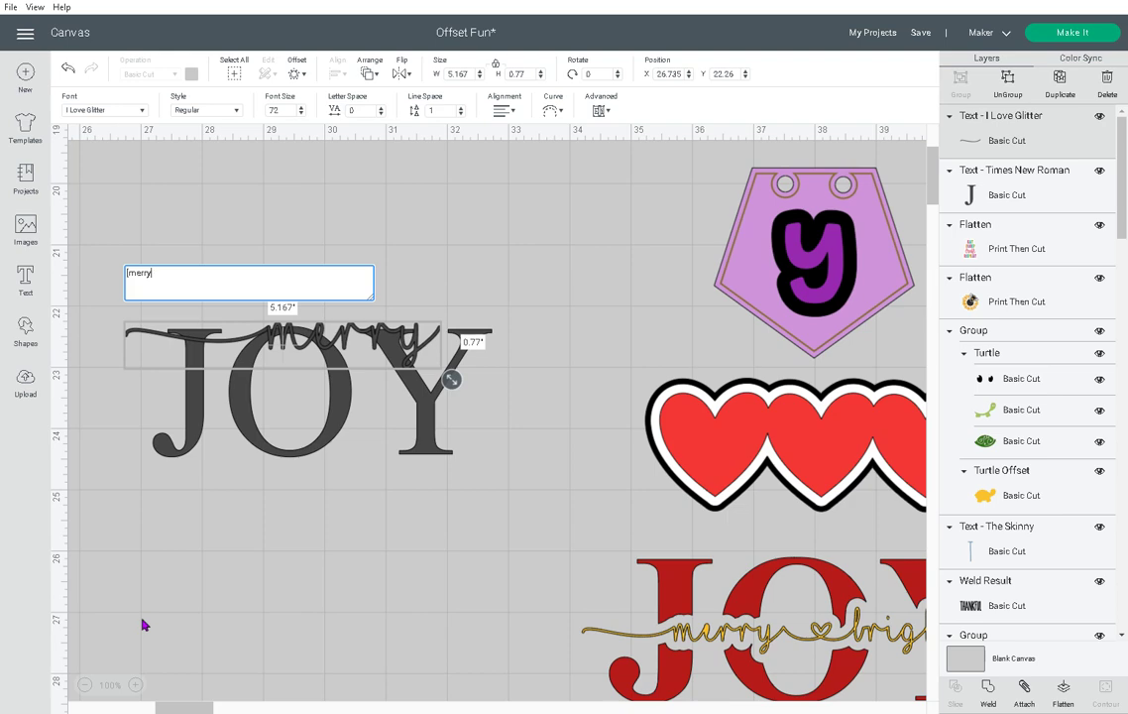
pyautogui.write('-')
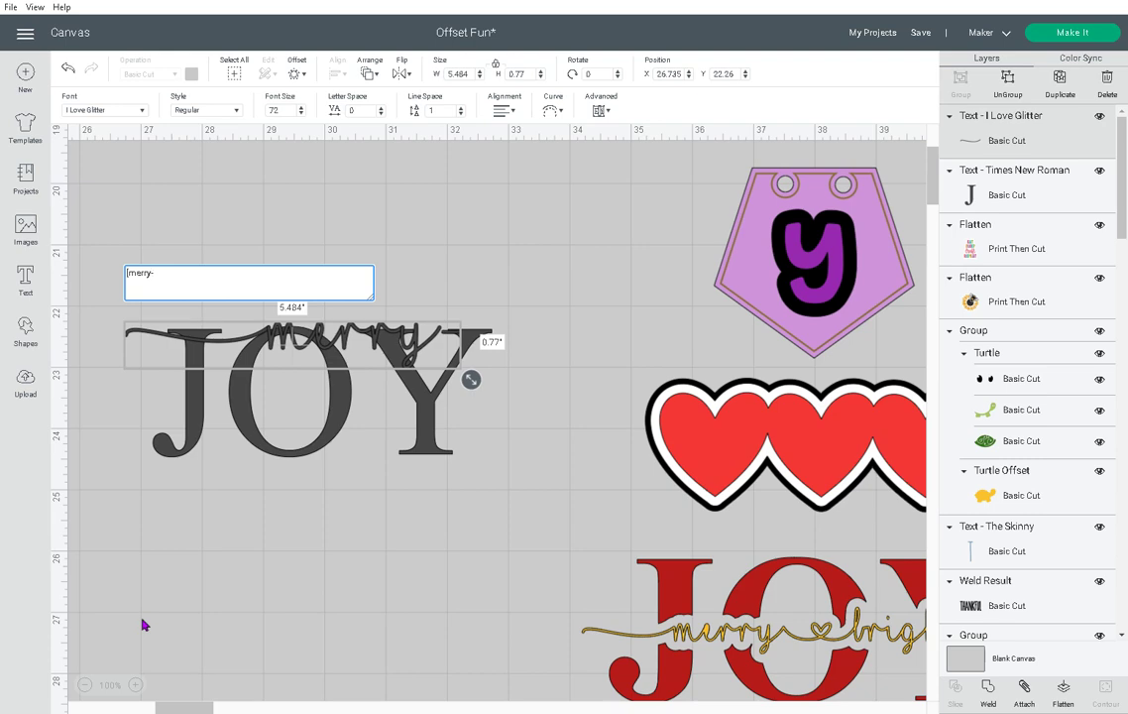
pyautogui.press('BackSpace')
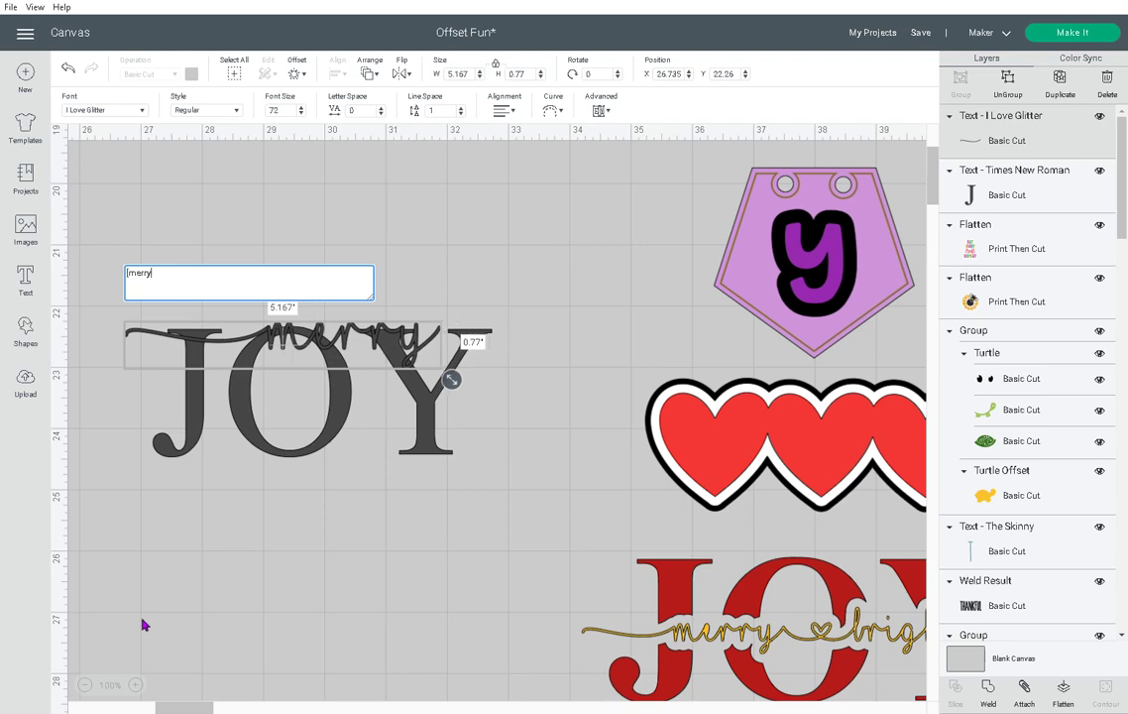
pyautogui.write('_')
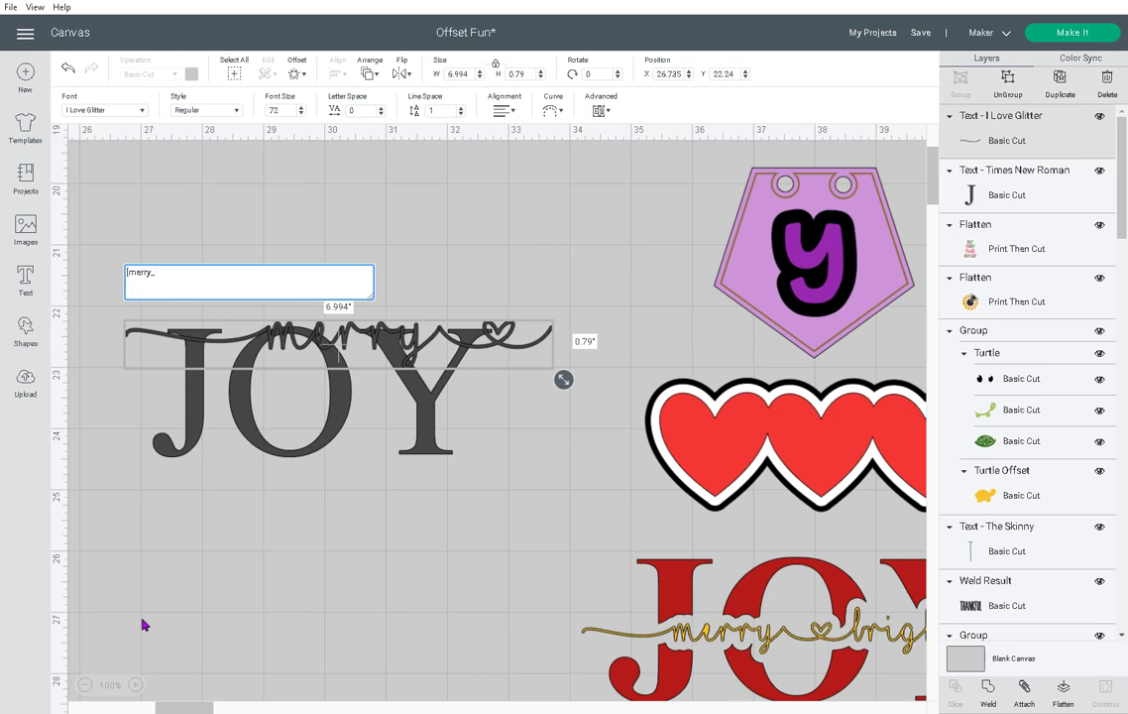
pyautogui.write('bright')
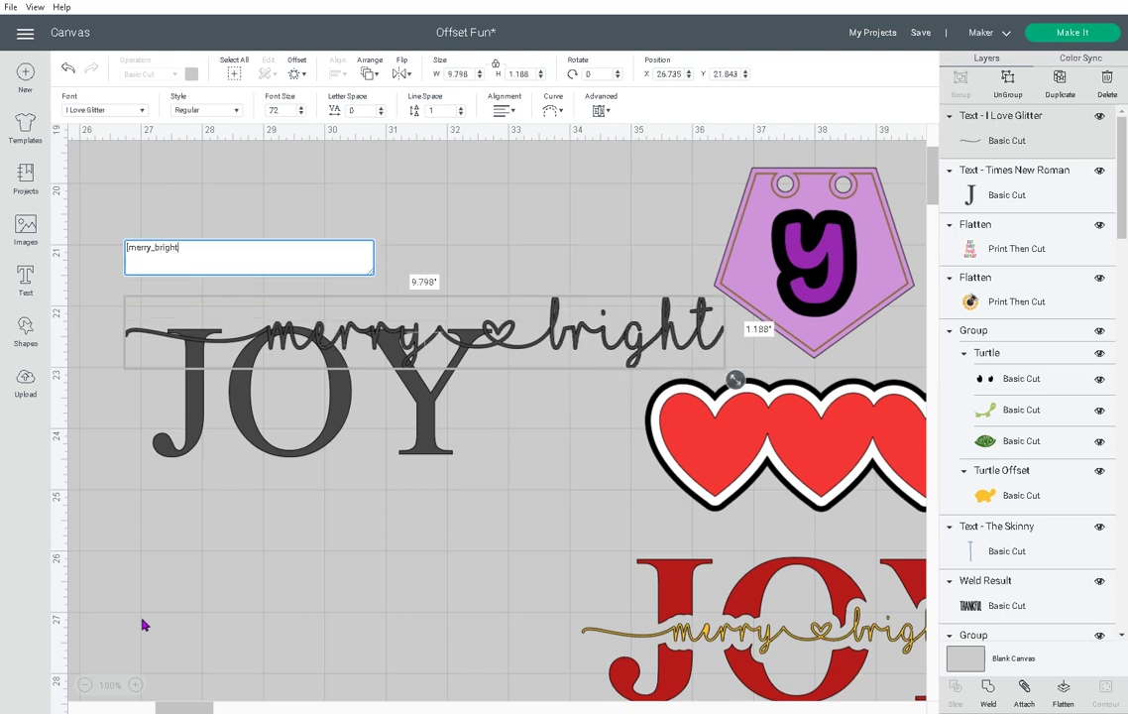
# Complete the script text as "[merry_bright]", move it above JOY and weld it into one shape.
pyautogui.write('_')
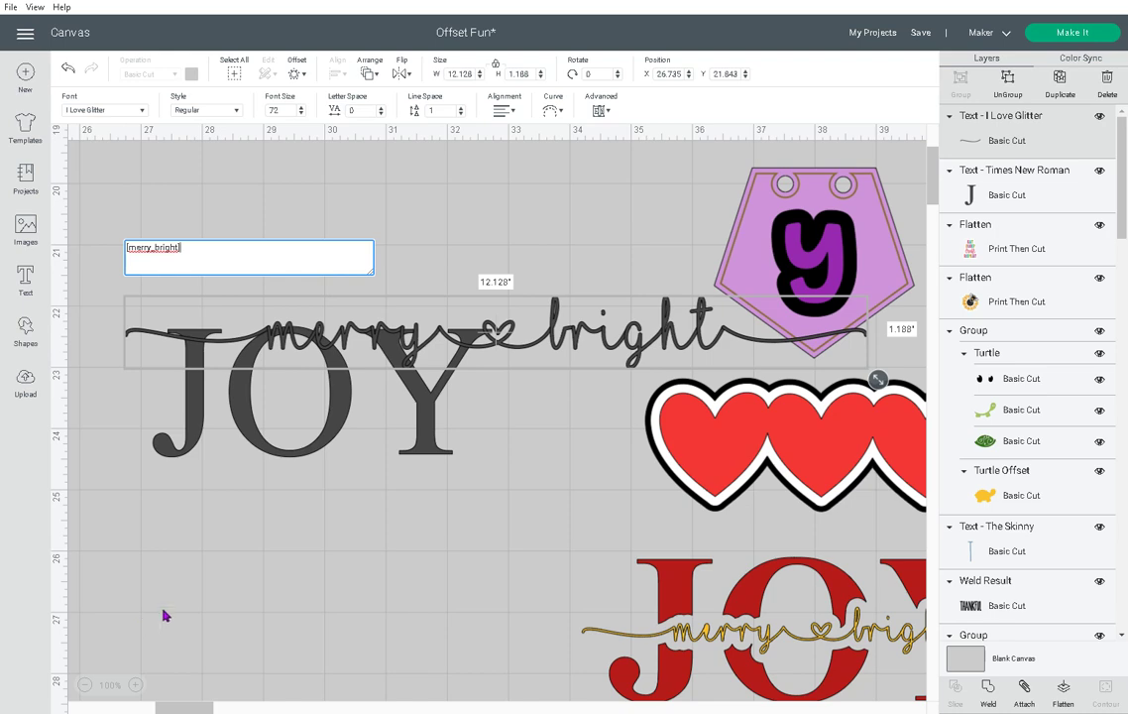
pyautogui.click(495, 514)
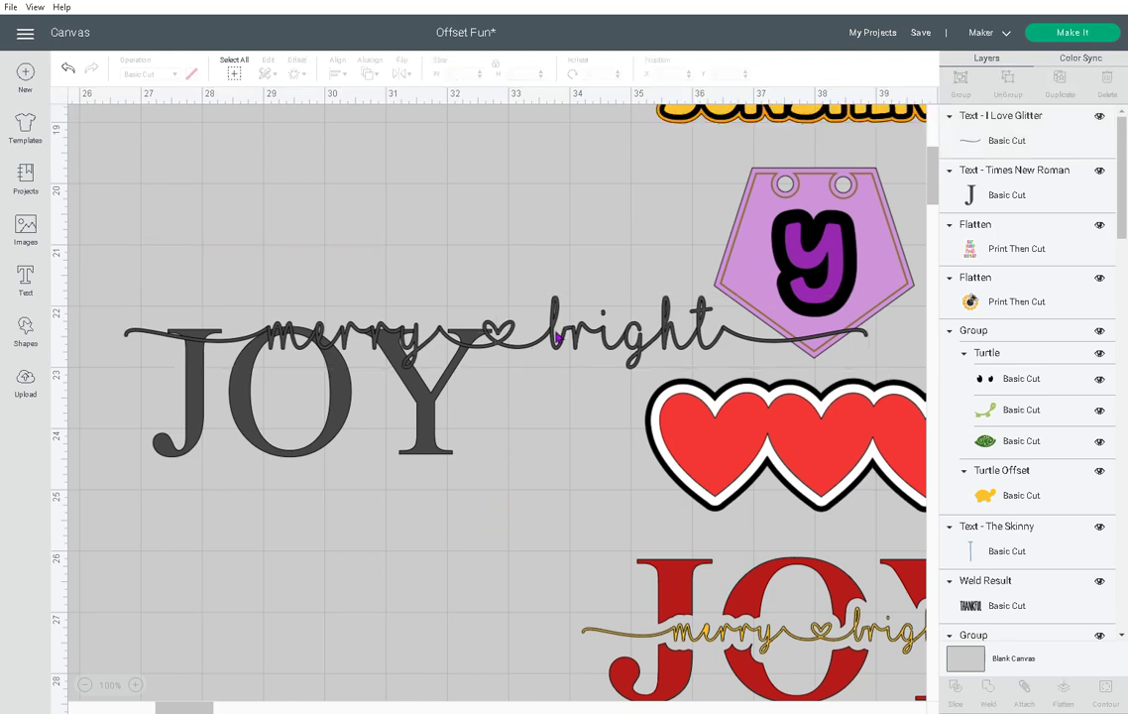
pyautogui.moveTo(558, 337); pyautogui.dragTo(509, 269)
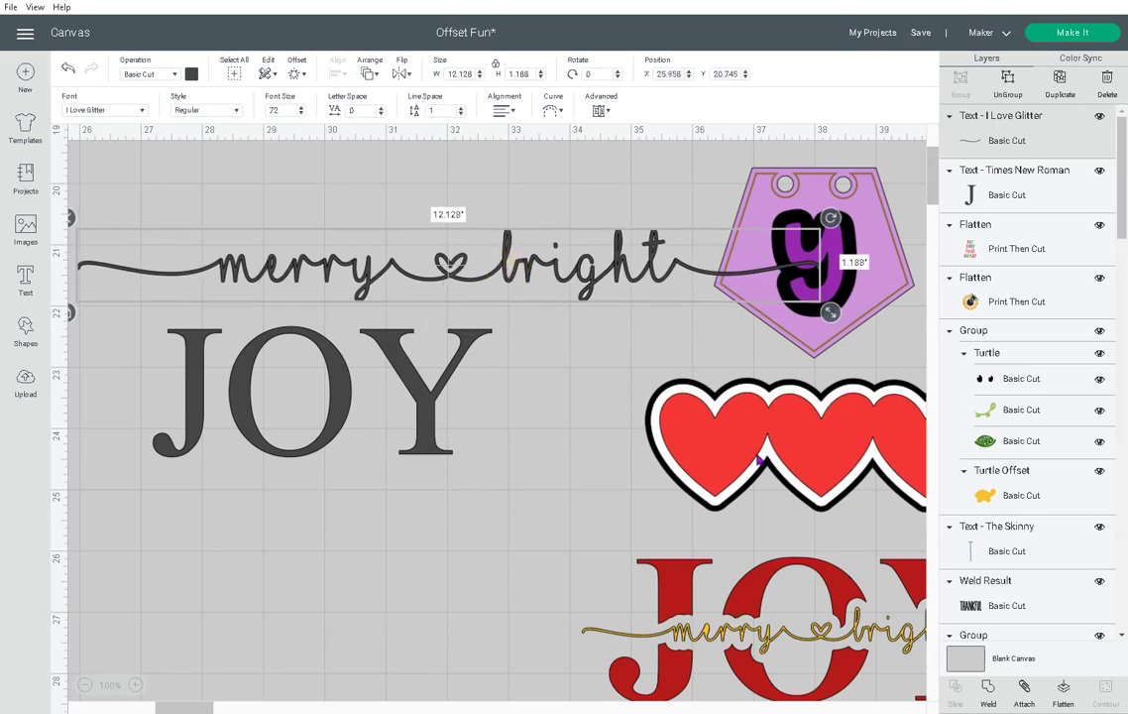
pyautogui.click(988, 689)
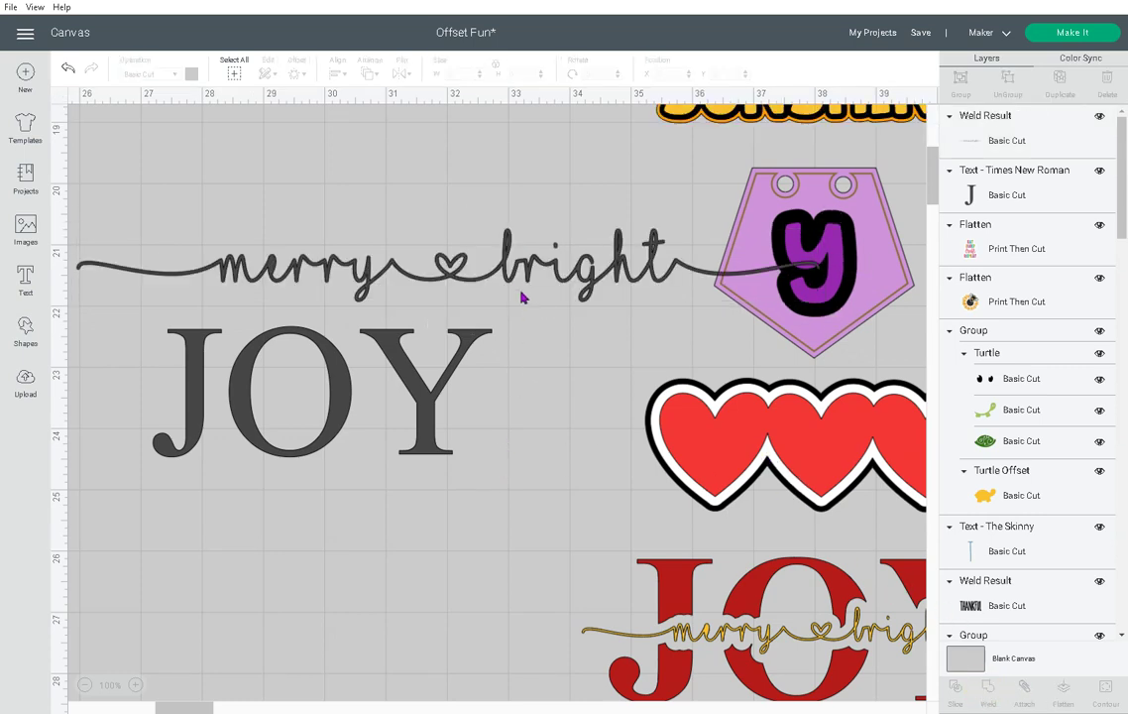
# Shrink the welded script to about 8.3 in wide and lay it across the middle of JOY.
pyautogui.moveTo(513, 281)
pyautogui.mouseDown()
pyautogui.moveTo(536, 307)
pyautogui.moveTo(520, 293)
pyautogui.mouseUp()
pyautogui.moveTo(842, 331); pyautogui.dragTo(639, 308)
pyautogui.moveTo(433, 279); pyautogui.dragTo(421, 389)
pyautogui.moveTo(637, 423); pyautogui.dragTo(592, 418)
pyautogui.moveTo(478, 386)
pyautogui.mouseDown()
pyautogui.moveTo(467, 378)
pyautogui.moveTo(459, 396)
pyautogui.mouseUp()
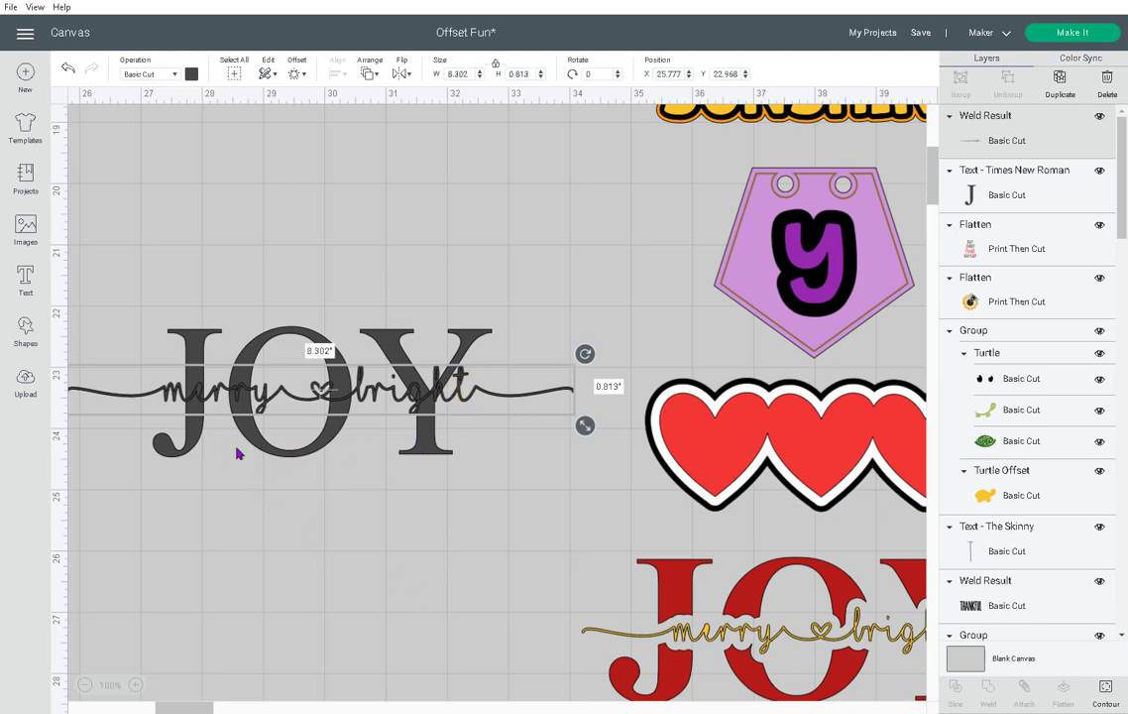
# Increase the JOY text's letter spacing to 3.4.
pyautogui.click(308, 455)
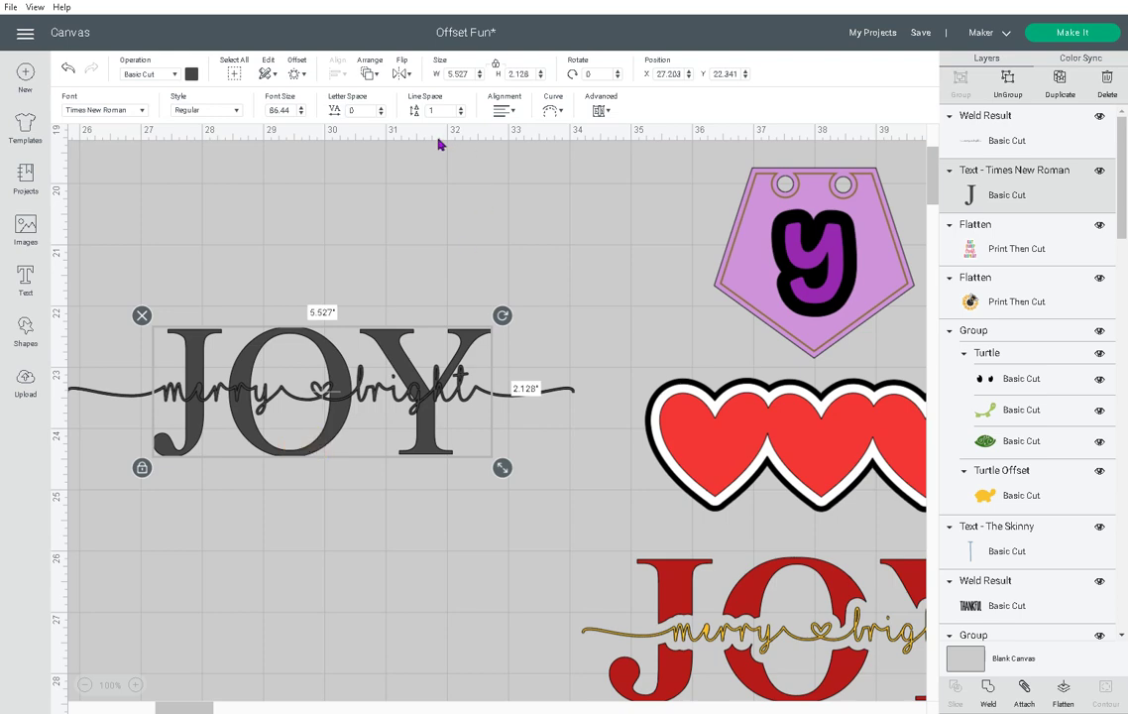
pyautogui.click(380, 108)
pyautogui.click(380, 108)
pyautogui.click(380, 108)
pyautogui.click(380, 108)
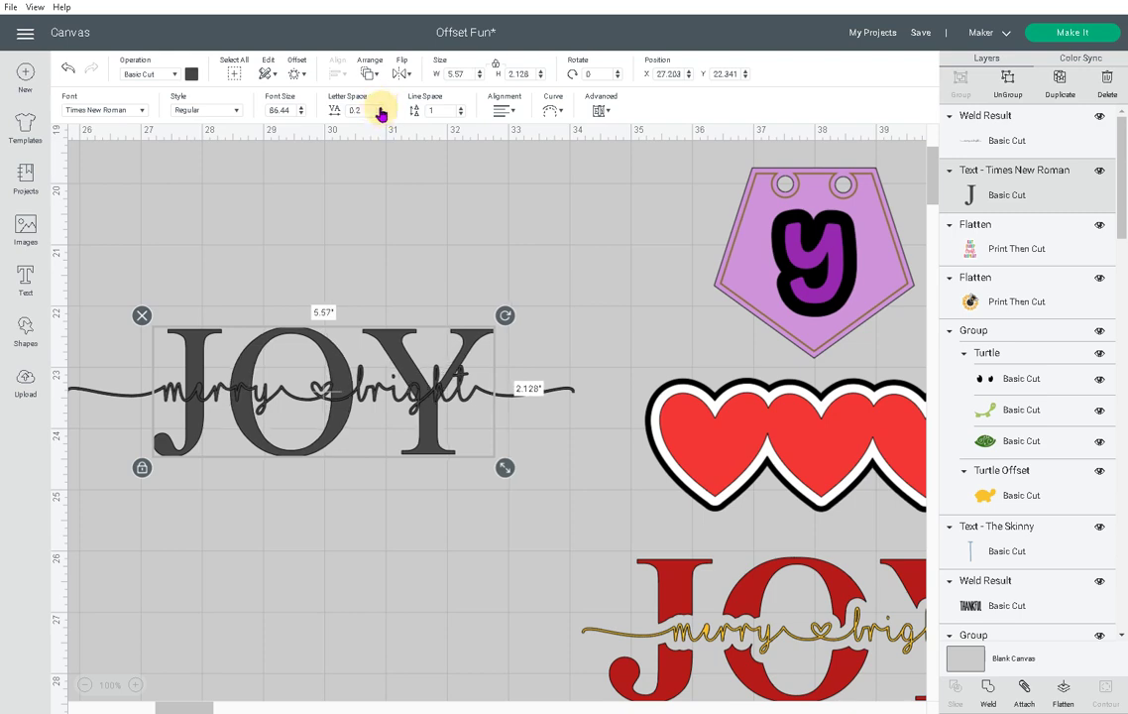
pyautogui.click(379, 108)
pyautogui.click(379, 108)
pyautogui.click(380, 108)
pyautogui.click(379, 108)
pyautogui.click(379, 109)
pyautogui.click(380, 108)
pyautogui.click(380, 108)
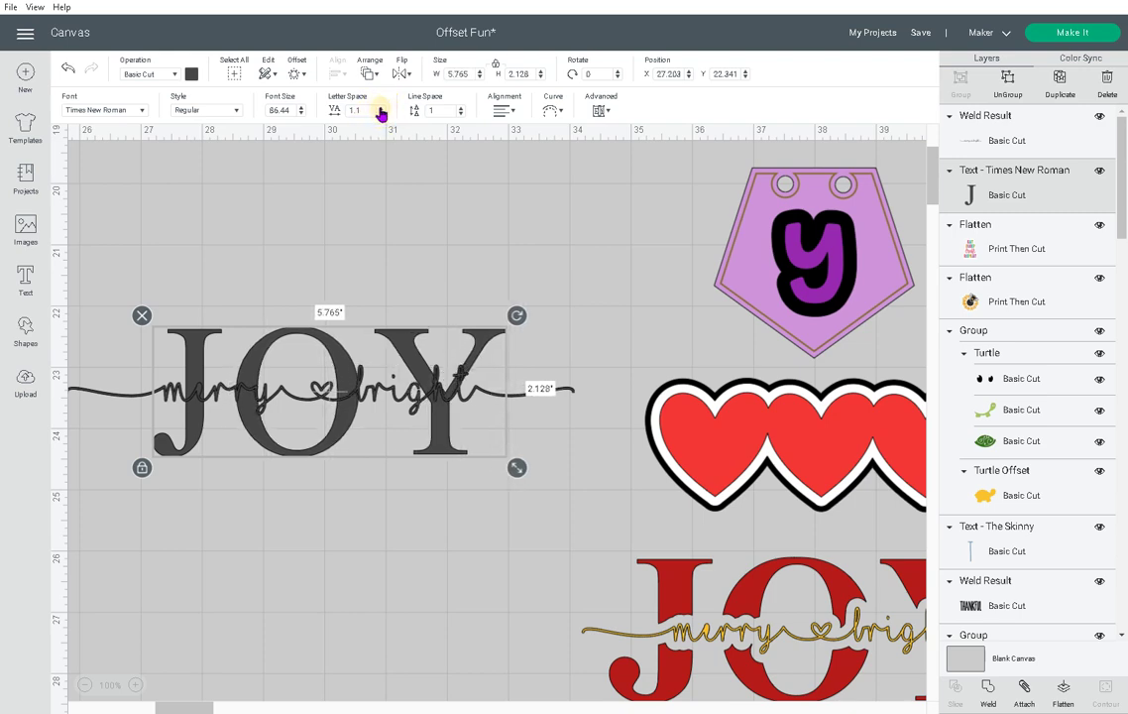
pyautogui.click(379, 108)
pyautogui.click(380, 108)
pyautogui.click(380, 109)
pyautogui.click(380, 108)
pyautogui.click(380, 108)
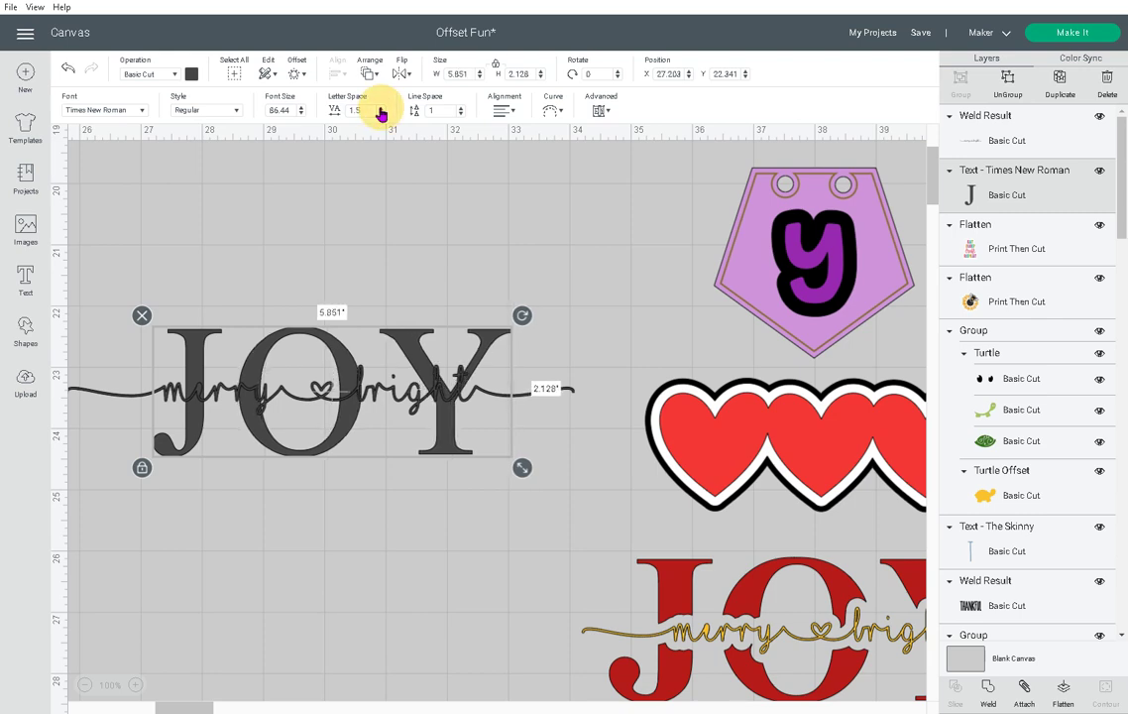
pyautogui.click(379, 108)
pyautogui.click(379, 108)
pyautogui.click(379, 108)
pyautogui.click(380, 108)
pyautogui.click(380, 108)
pyautogui.click(380, 108)
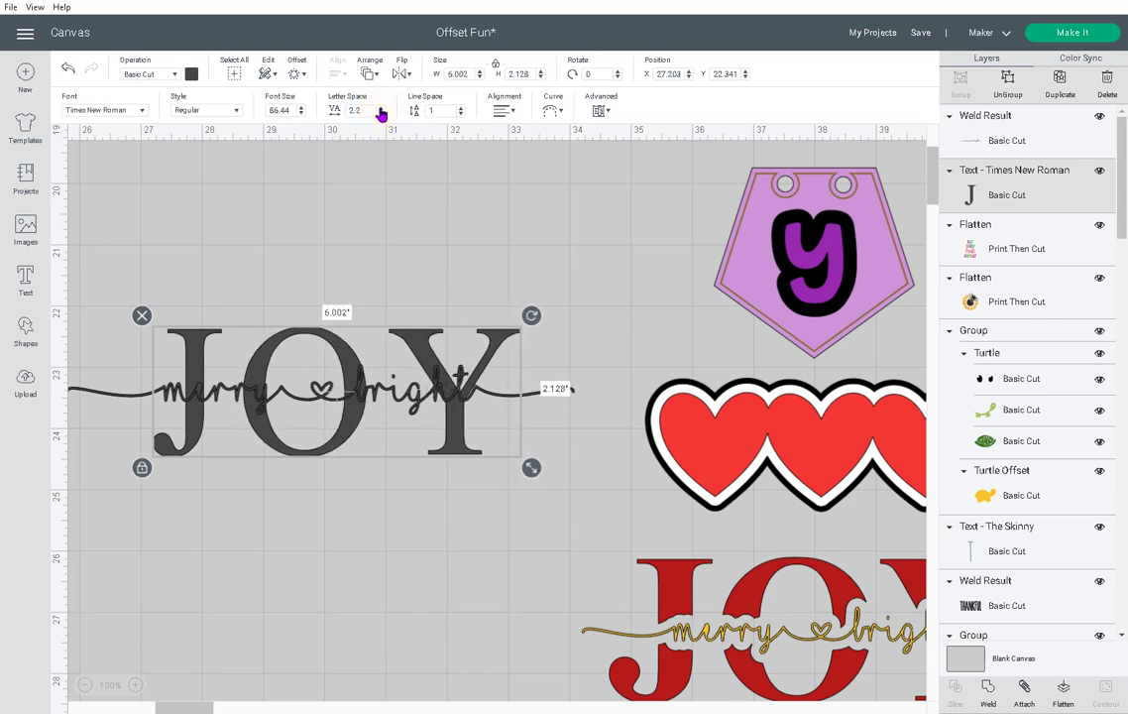
pyautogui.click(379, 108)
pyautogui.click(379, 108)
pyautogui.doubleClick(379, 108)
pyautogui.click(379, 108)
pyautogui.doubleClick(380, 108)
pyautogui.doubleClick(380, 108)
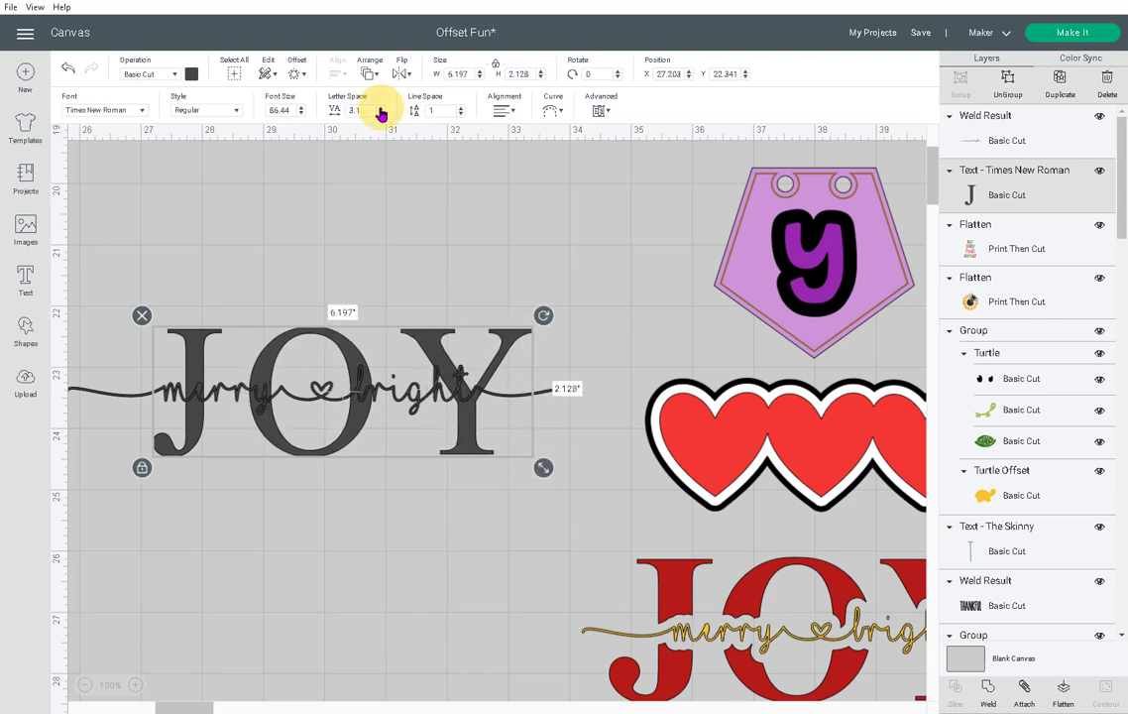
pyautogui.doubleClick(380, 108)
pyautogui.click(380, 108)
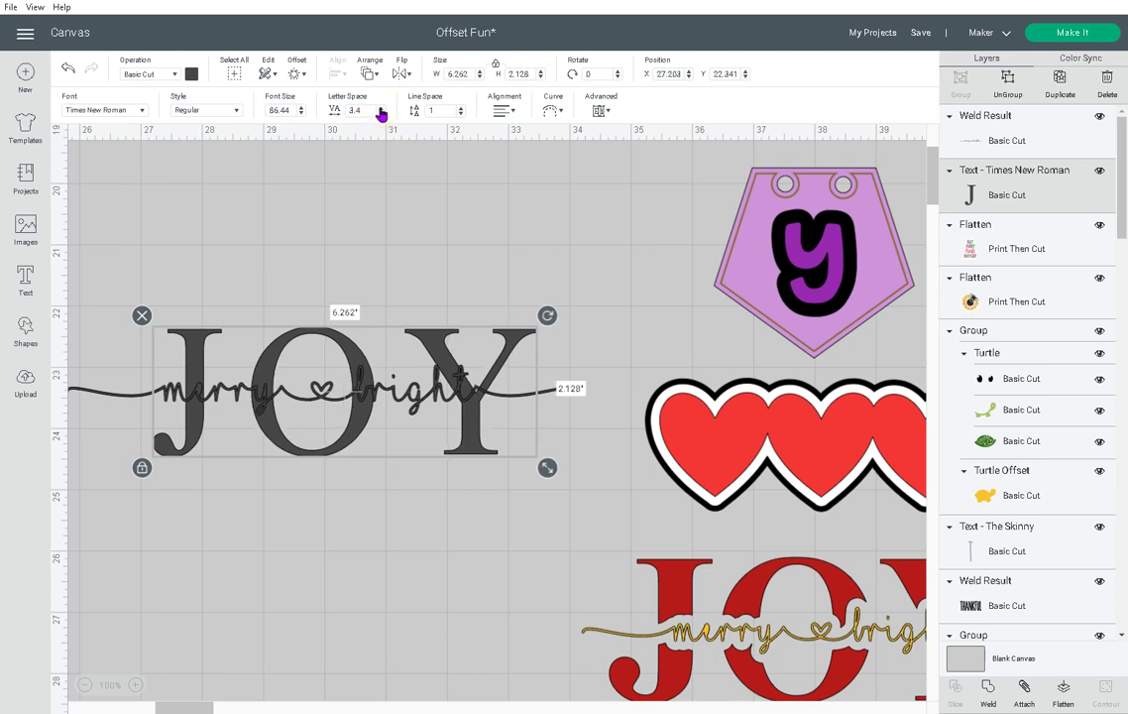
# Align the "merry bright" script and the JOY text to each other with Center.
pyautogui.click(392, 396)
pyautogui.moveTo(392, 396); pyautogui.dragTo(392, 411)
pyautogui.moveTo(394, 397); pyautogui.dragTo(394, 397)
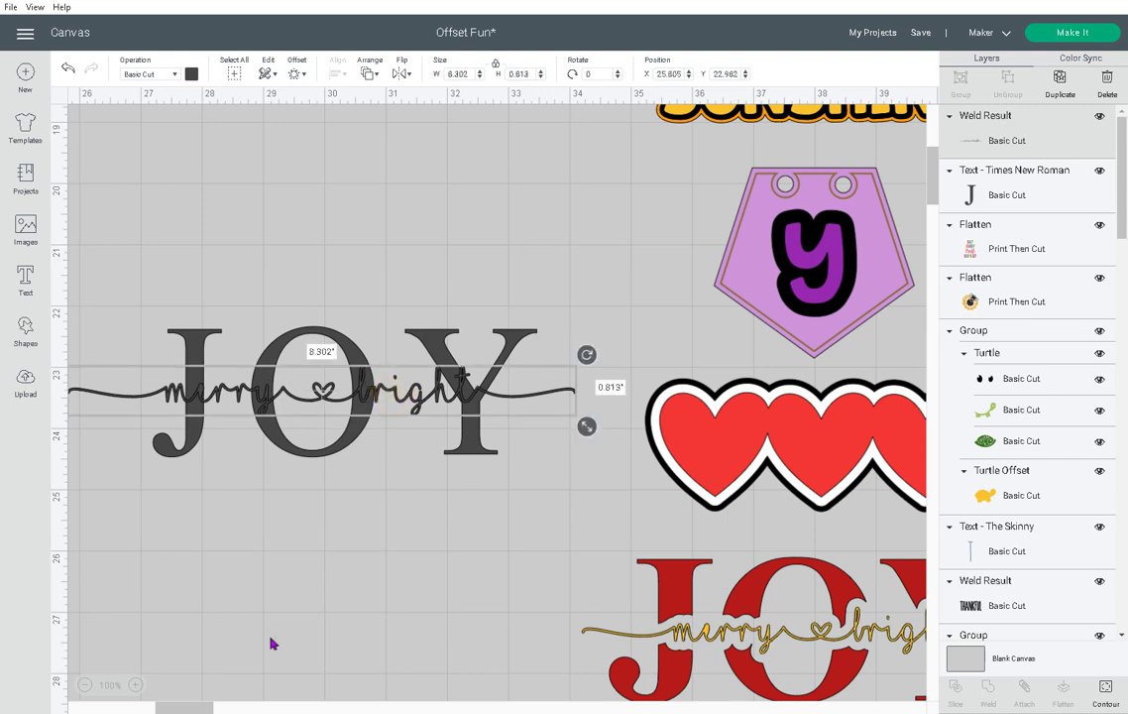
pyautogui.click(197, 708)
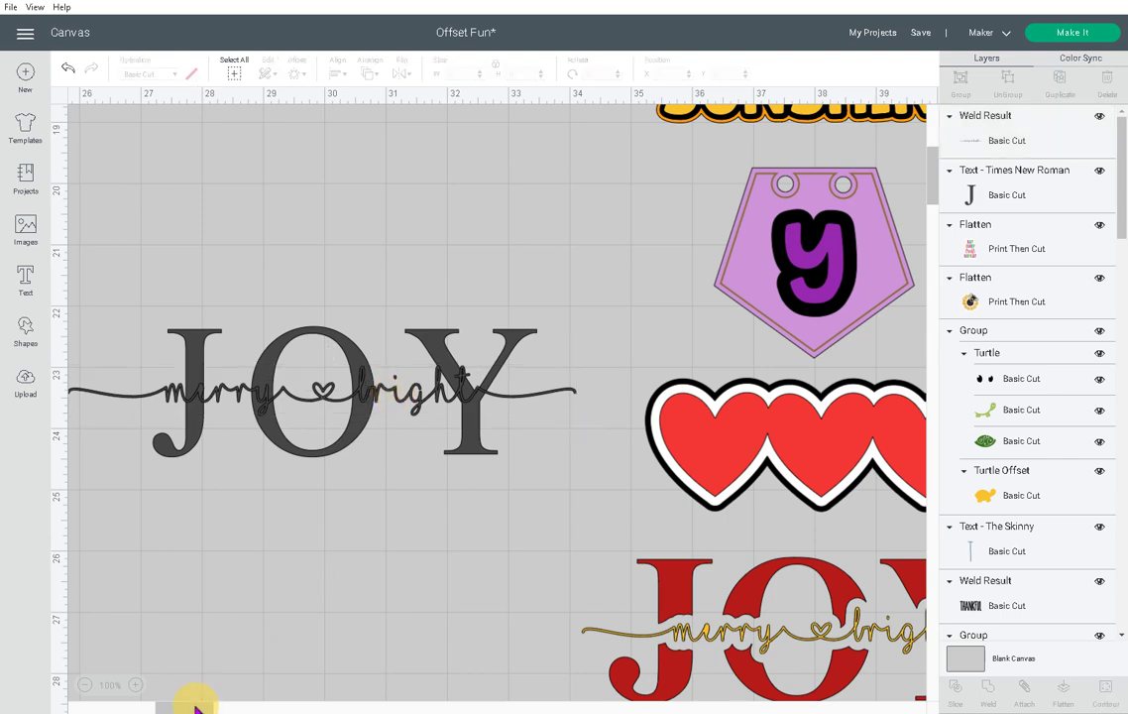
pyautogui.moveTo(198, 707); pyautogui.dragTo(195, 708)
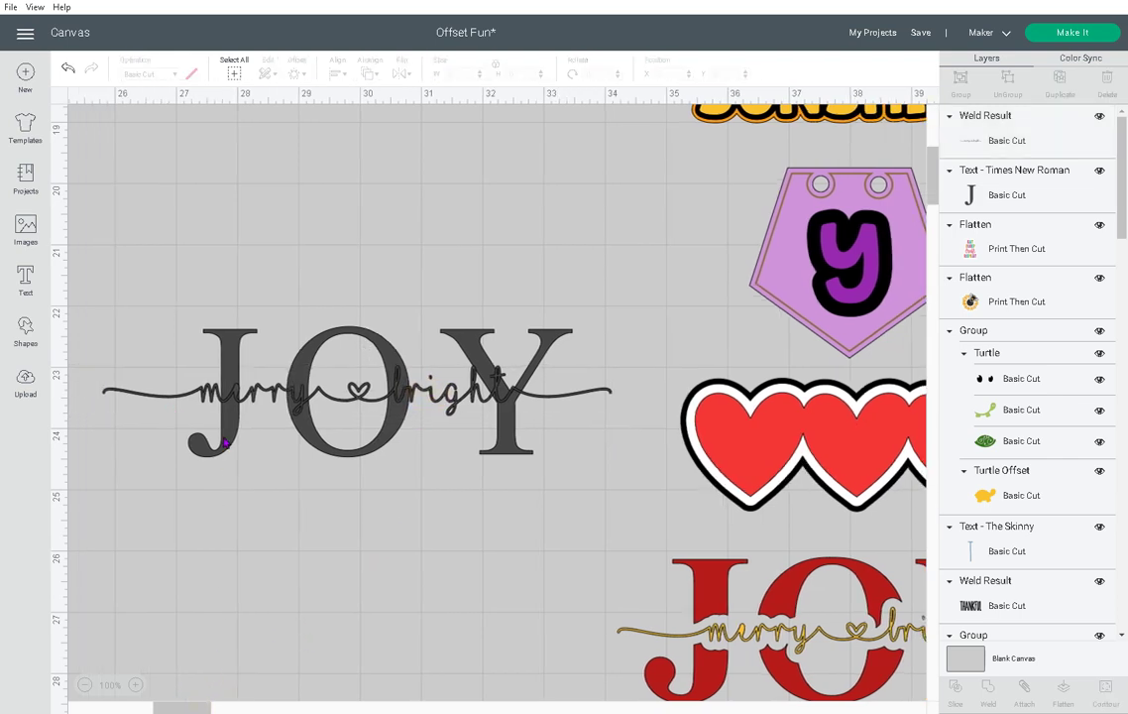
pyautogui.moveTo(167, 262); pyautogui.dragTo(544, 532)
pyautogui.click(344, 85)
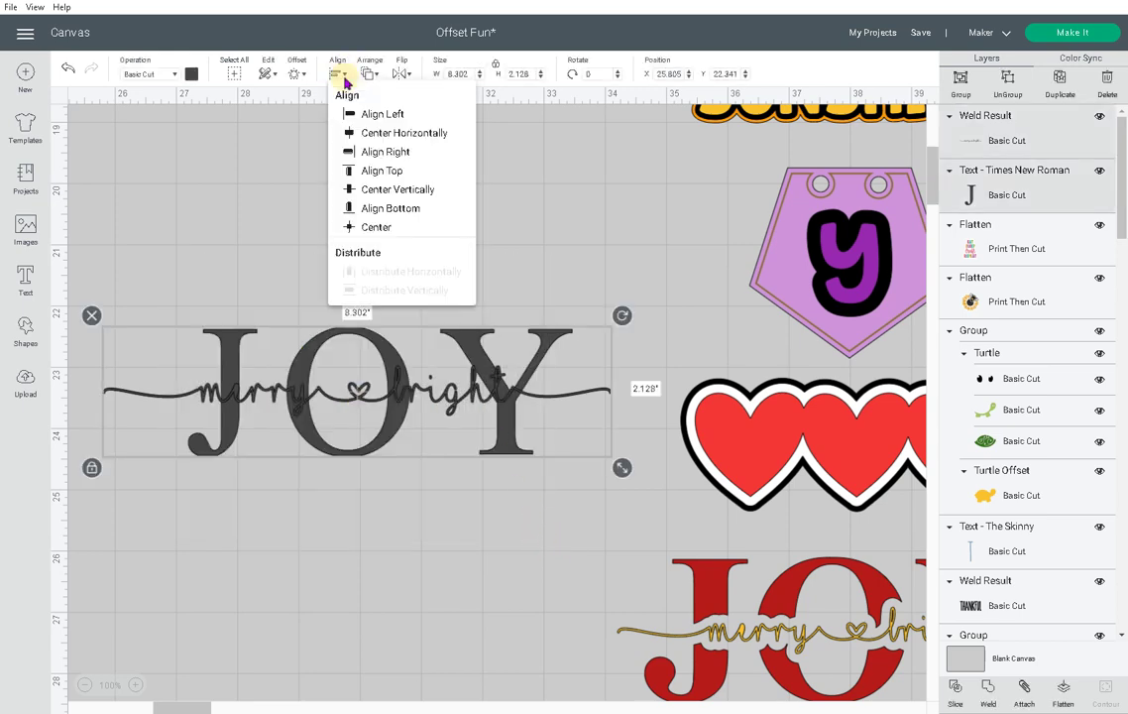
pyautogui.click(373, 228)
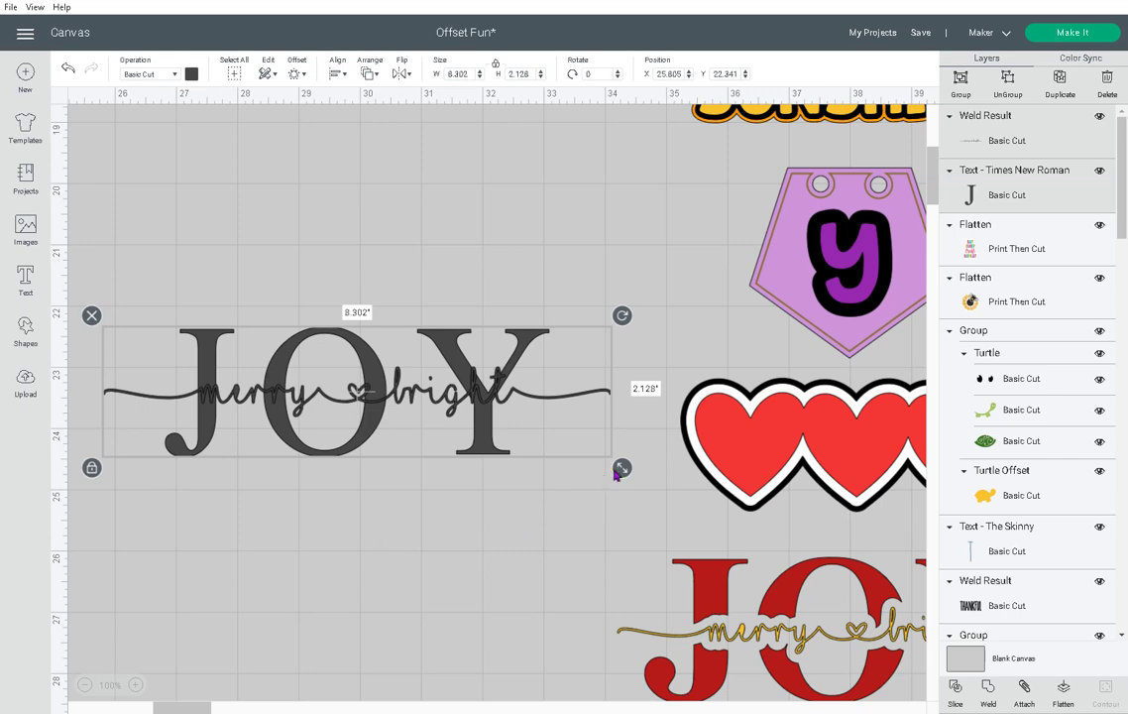
# Resize the centred design so the script is about 7.7 in wide and still crosses a slightly larger JOY.
pyautogui.moveTo(621, 467); pyautogui.dragTo(577, 424)
pyautogui.click(541, 533)
pyautogui.click(439, 386)
pyautogui.click(434, 539)
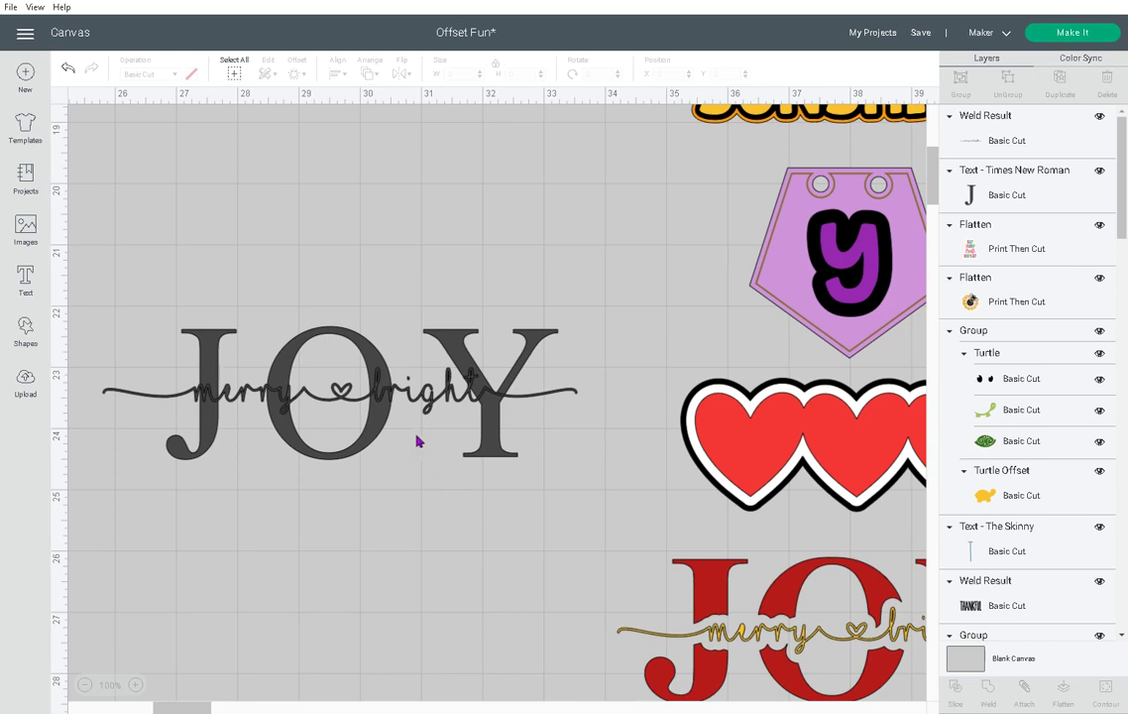
# Recolor the "merry bright" script golden yellow to match the sample.
pyautogui.click(376, 359)
pyautogui.click(190, 73)
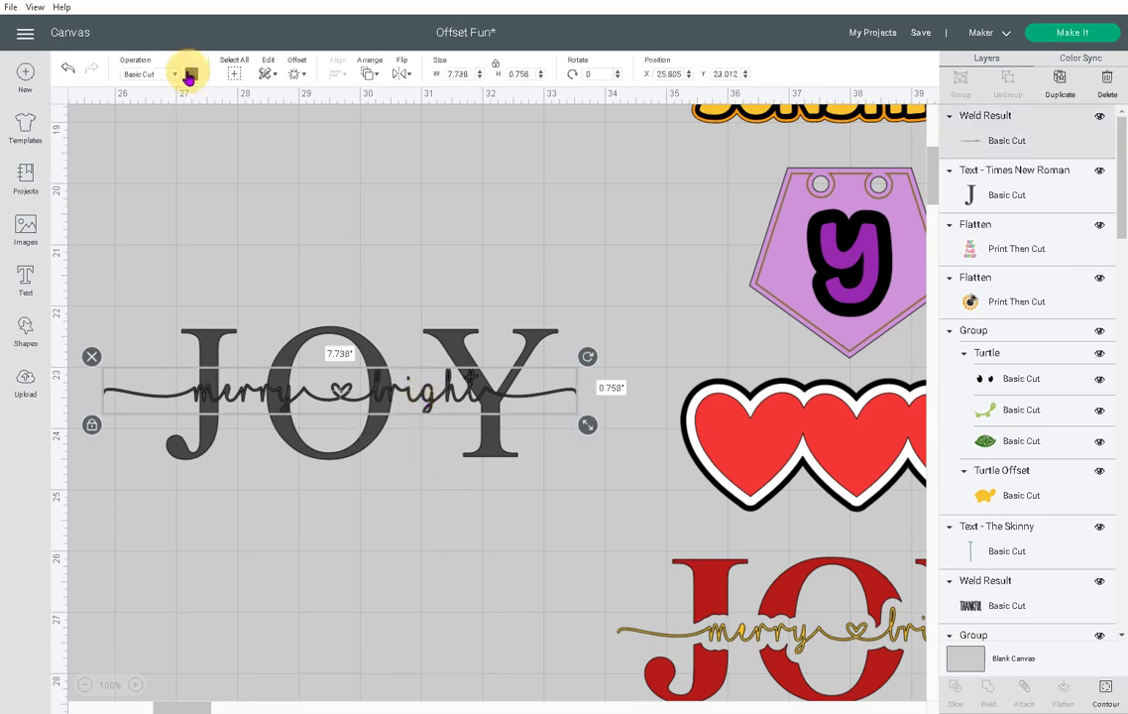
pyautogui.click(225, 141)
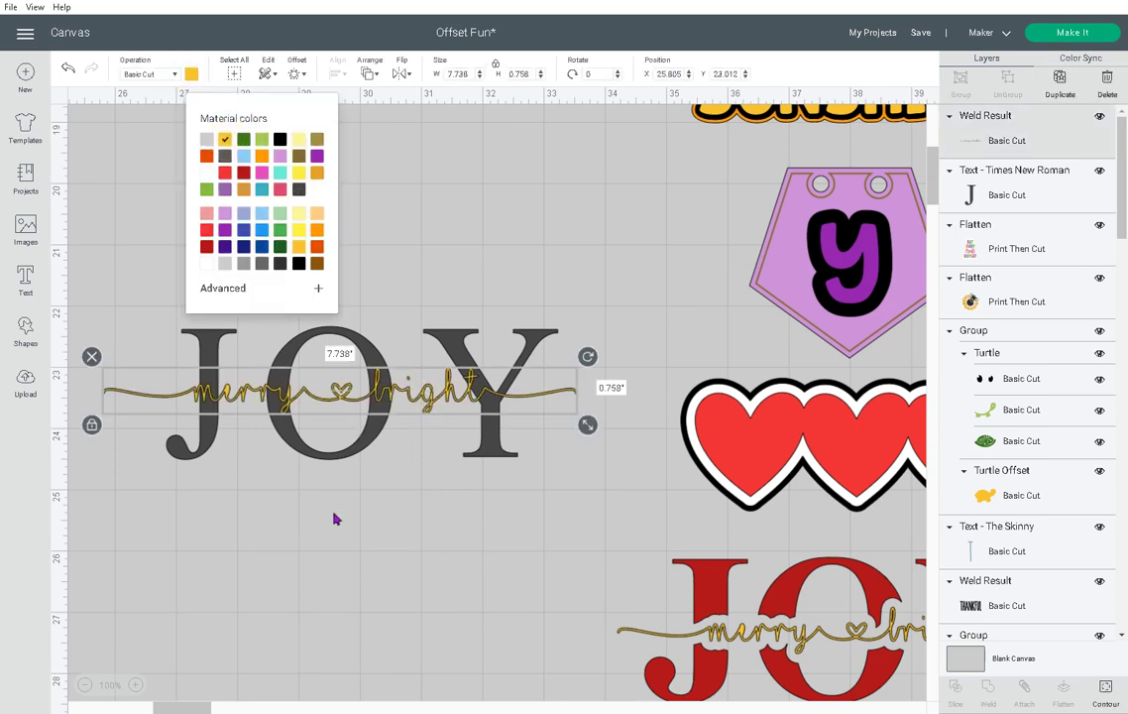
pyautogui.click(335, 520)
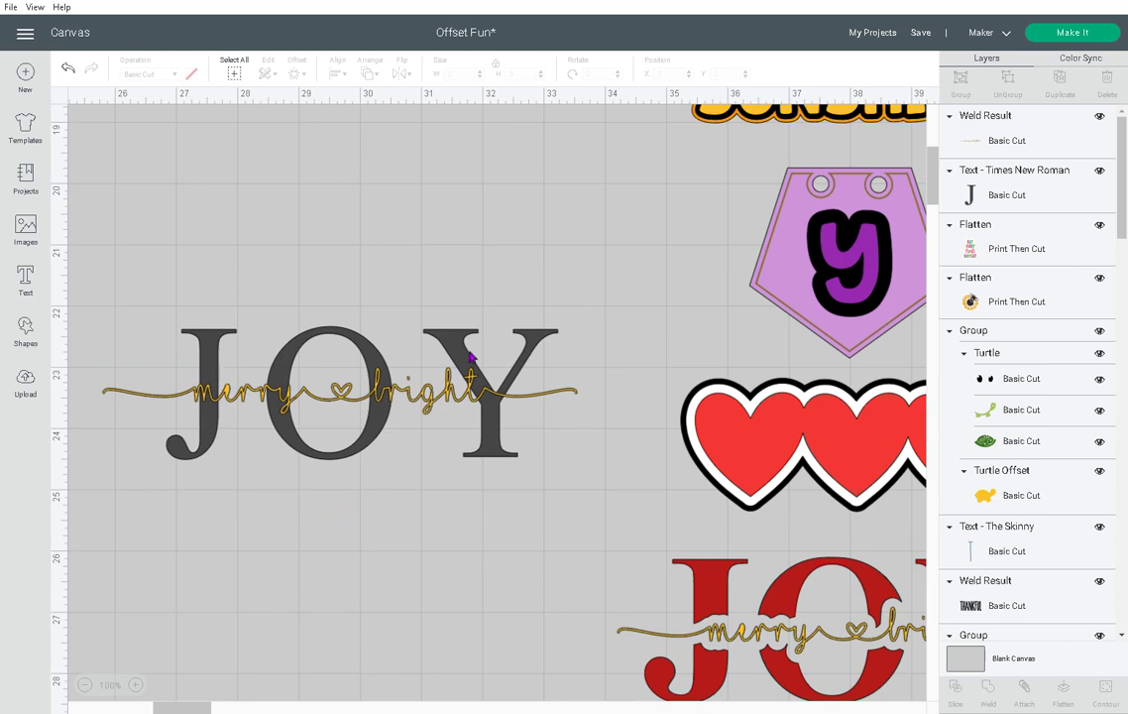
# Duplicate the yellow script and move the copy into the empty space above JOY.
pyautogui.click(428, 401)
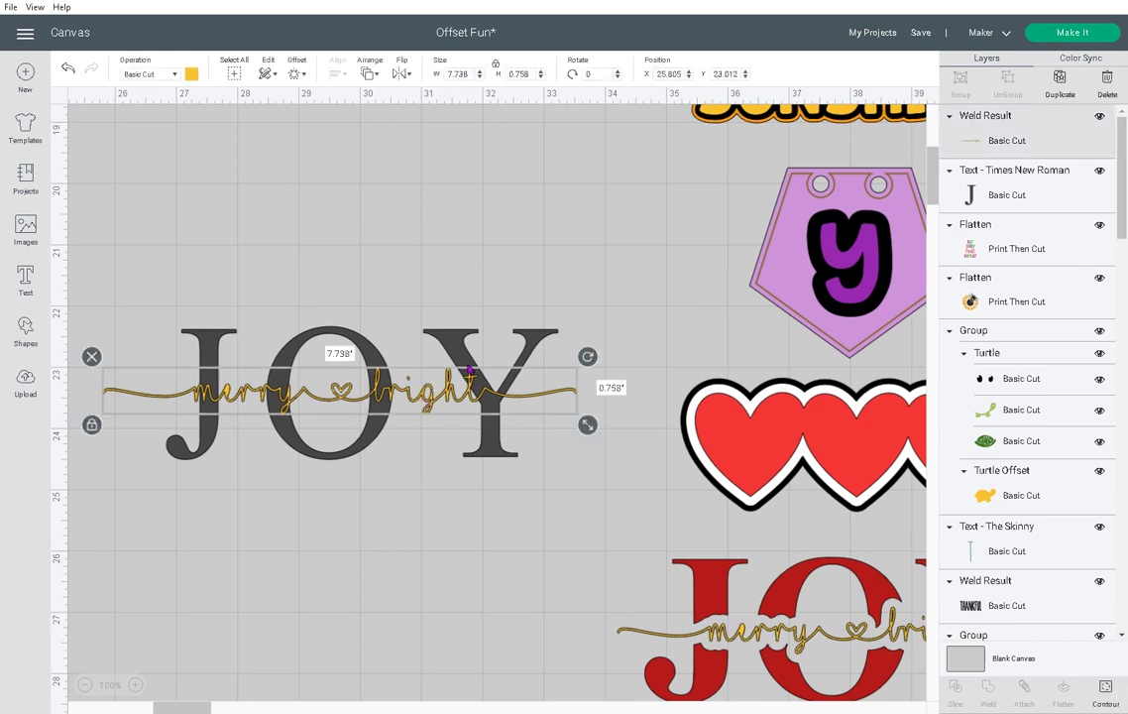
pyautogui.click(1060, 79)
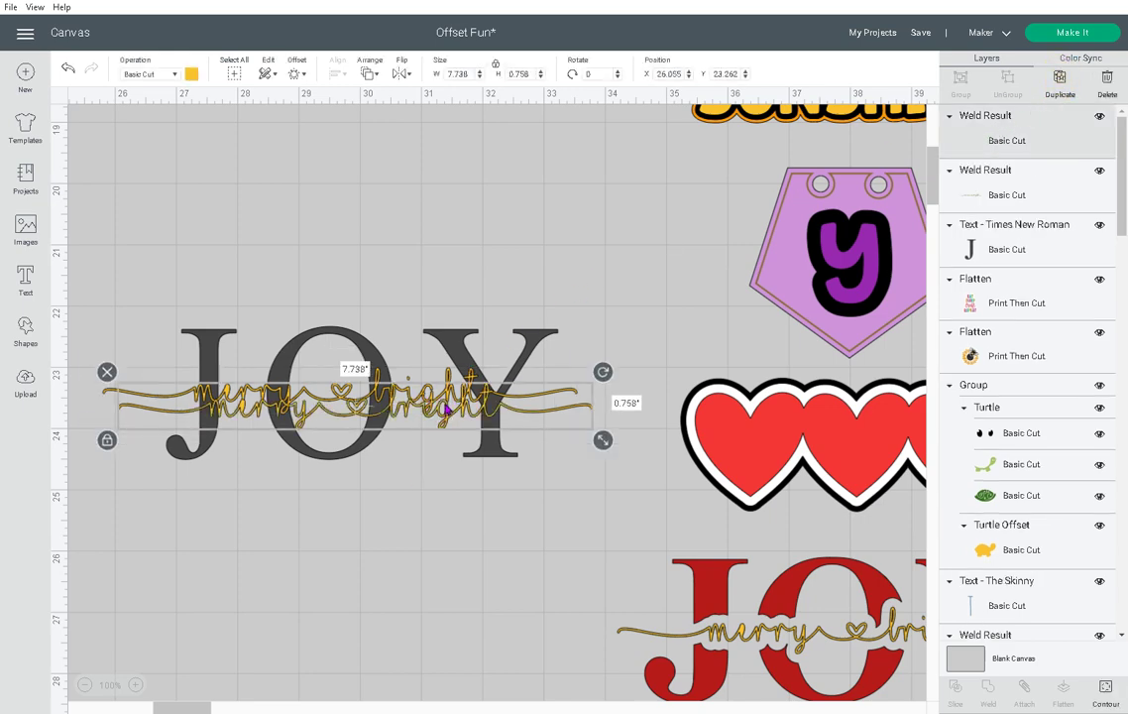
pyautogui.moveTo(447, 410); pyautogui.dragTo(443, 185)
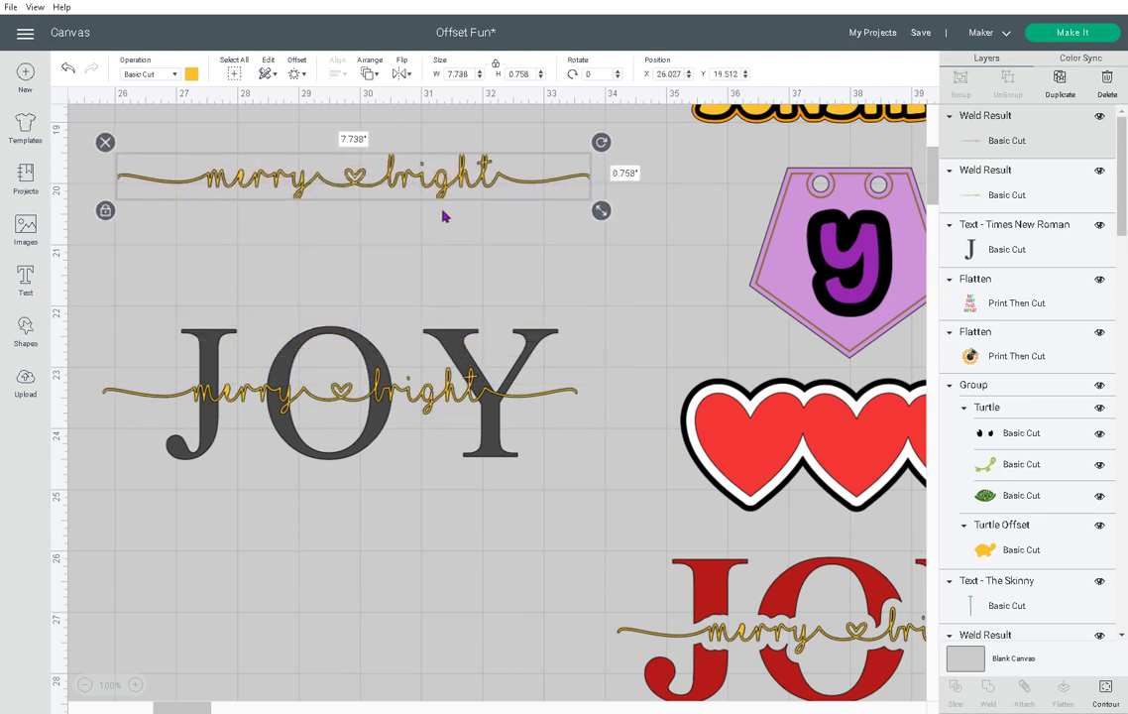
pyautogui.moveTo(443, 198); pyautogui.dragTo(443, 149)
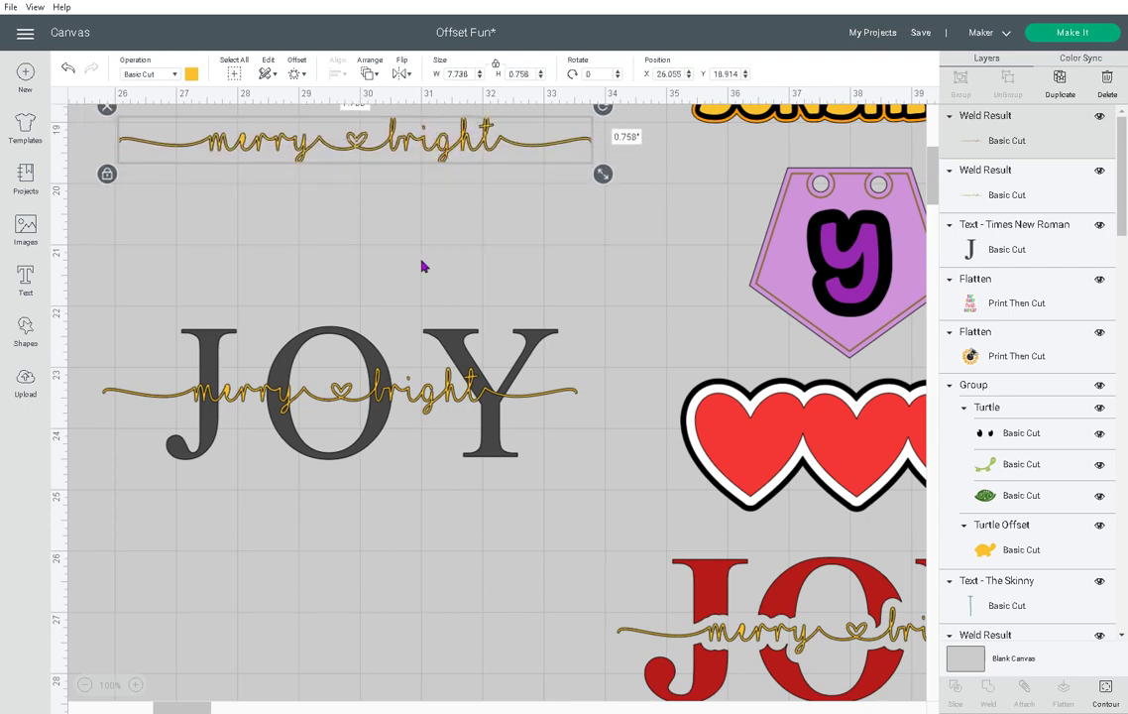
# Create a 0.083 in rounded-corner offset of the script on JOY and move the yellow script off it, below the word.
pyautogui.click(424, 397)
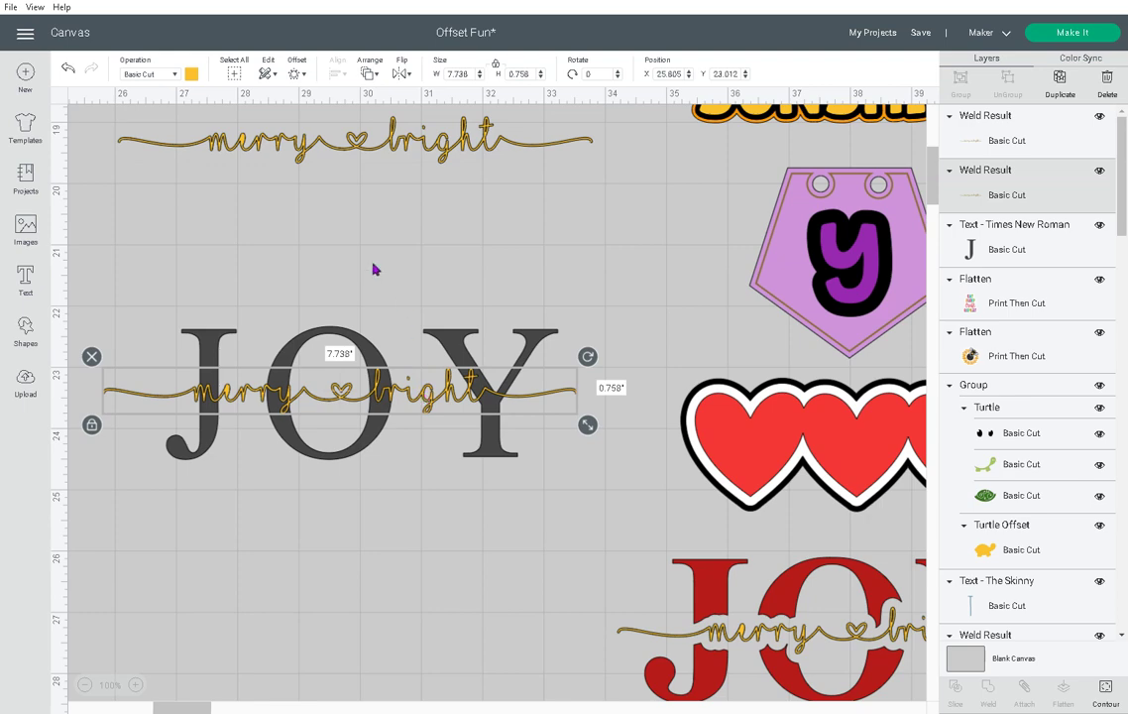
pyautogui.click(300, 74)
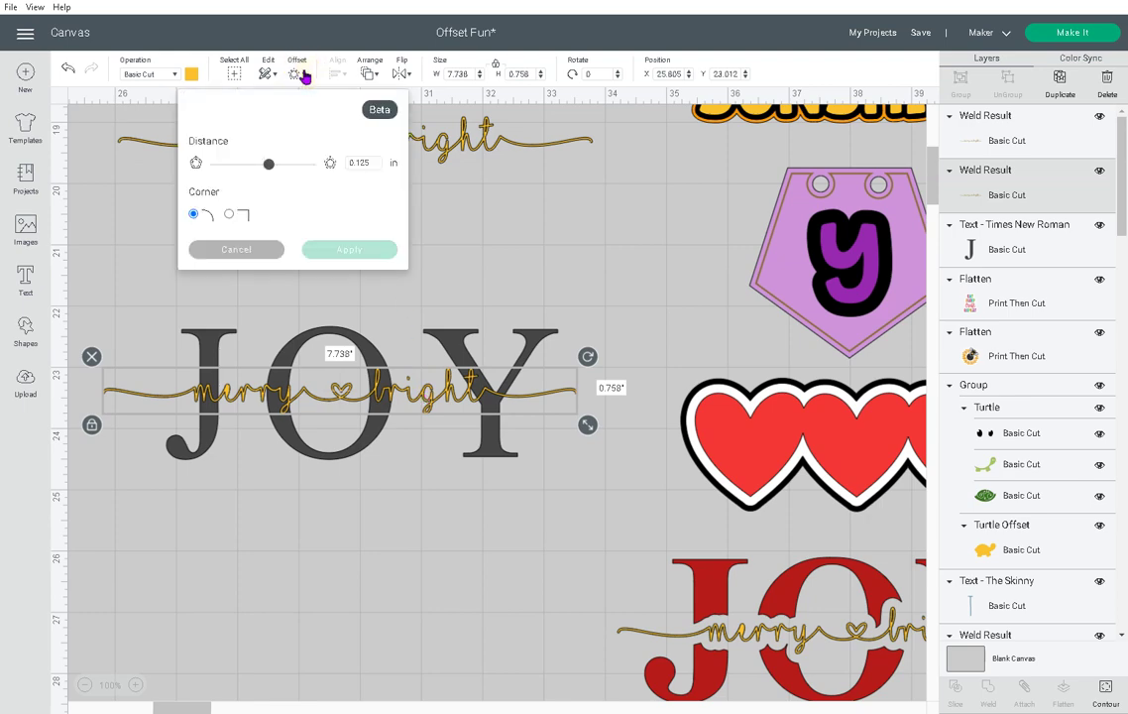
pyautogui.click(268, 165)
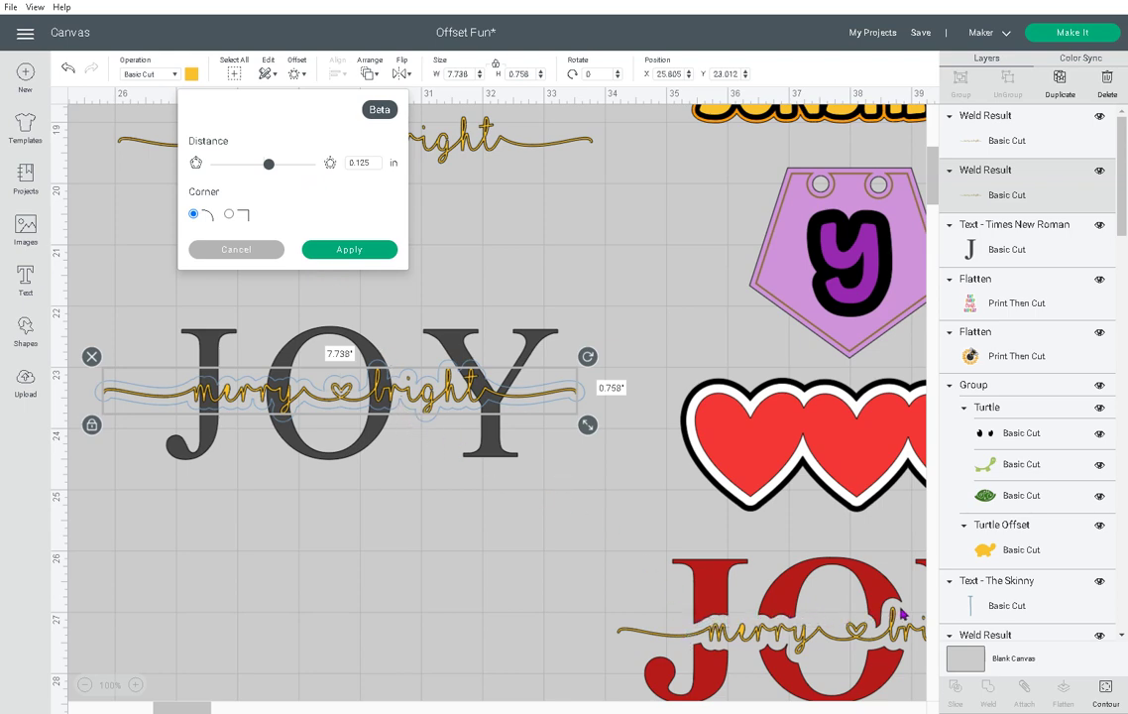
pyautogui.click(268, 171)
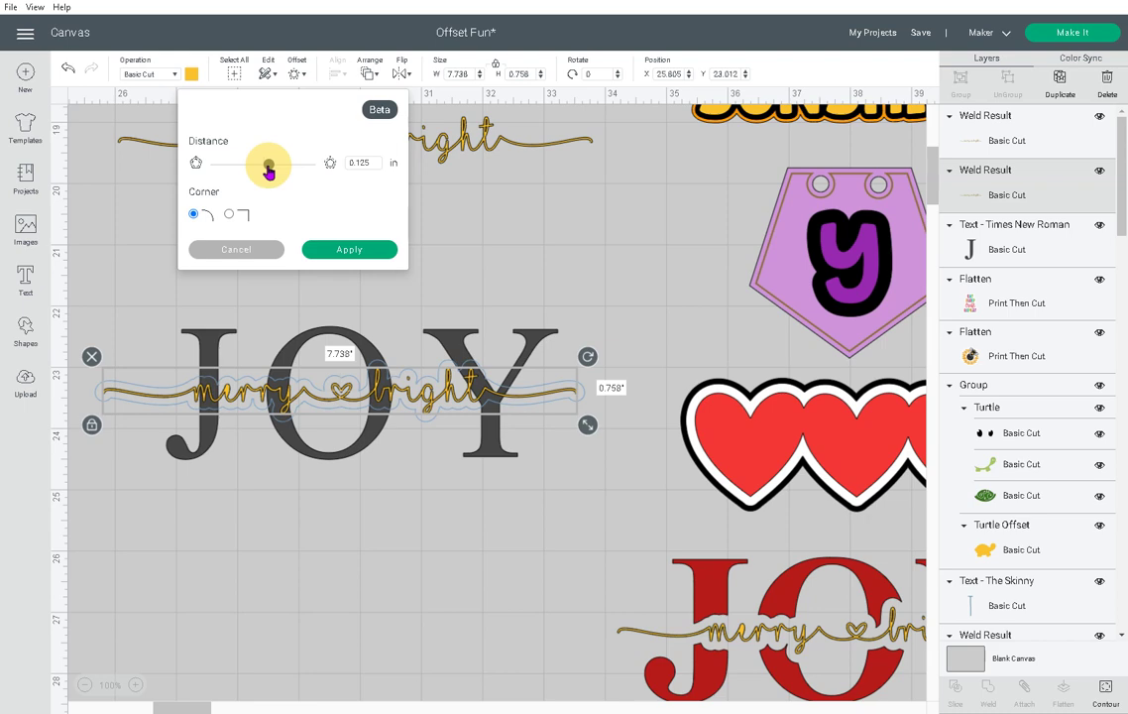
pyautogui.moveTo(269, 170); pyautogui.dragTo(267, 172)
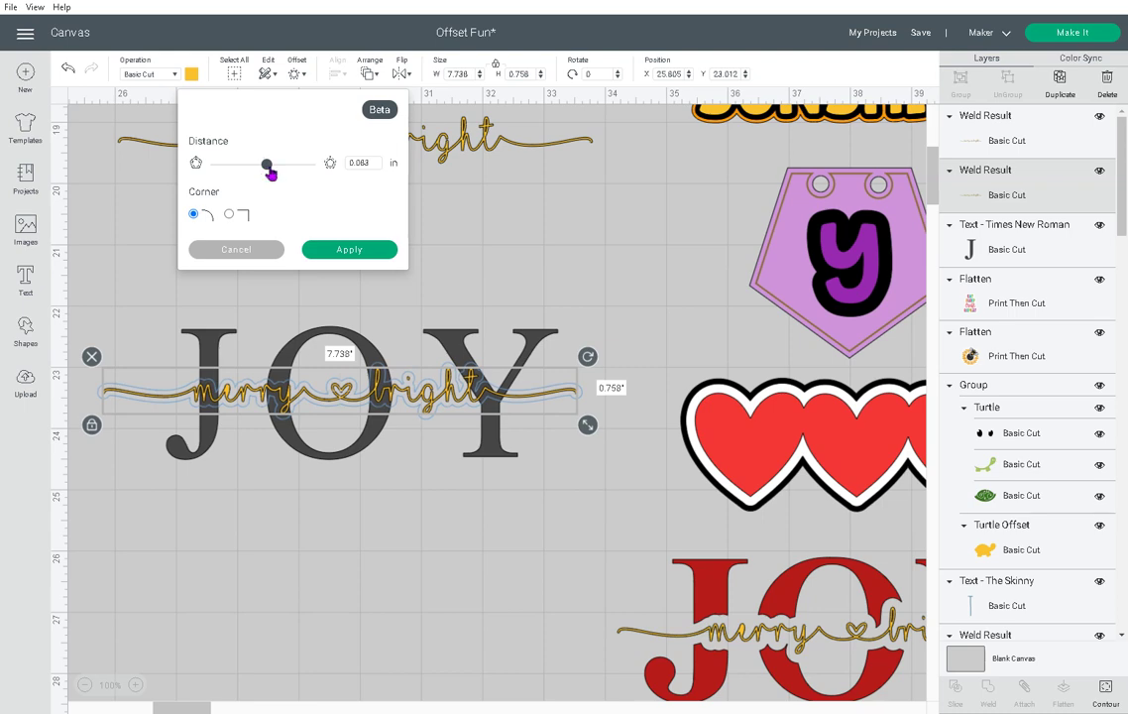
pyautogui.click(269, 173)
pyautogui.moveTo(269, 173); pyautogui.dragTo(272, 172)
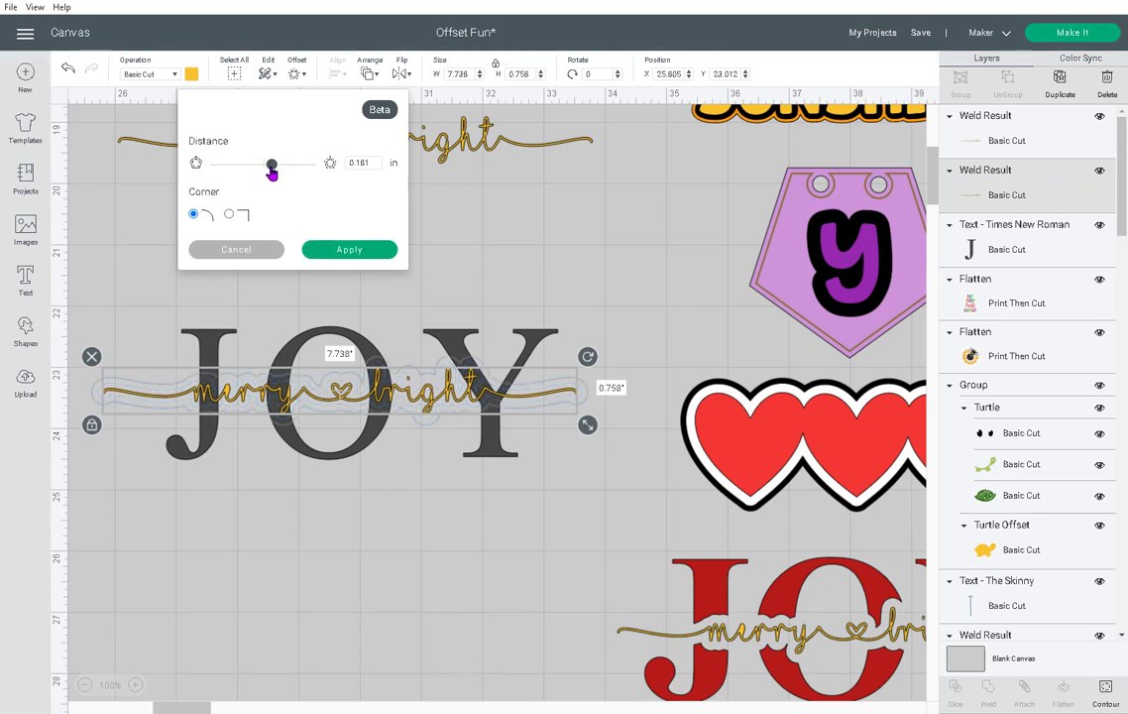
pyautogui.click(272, 172)
pyautogui.moveTo(272, 172); pyautogui.dragTo(269, 173)
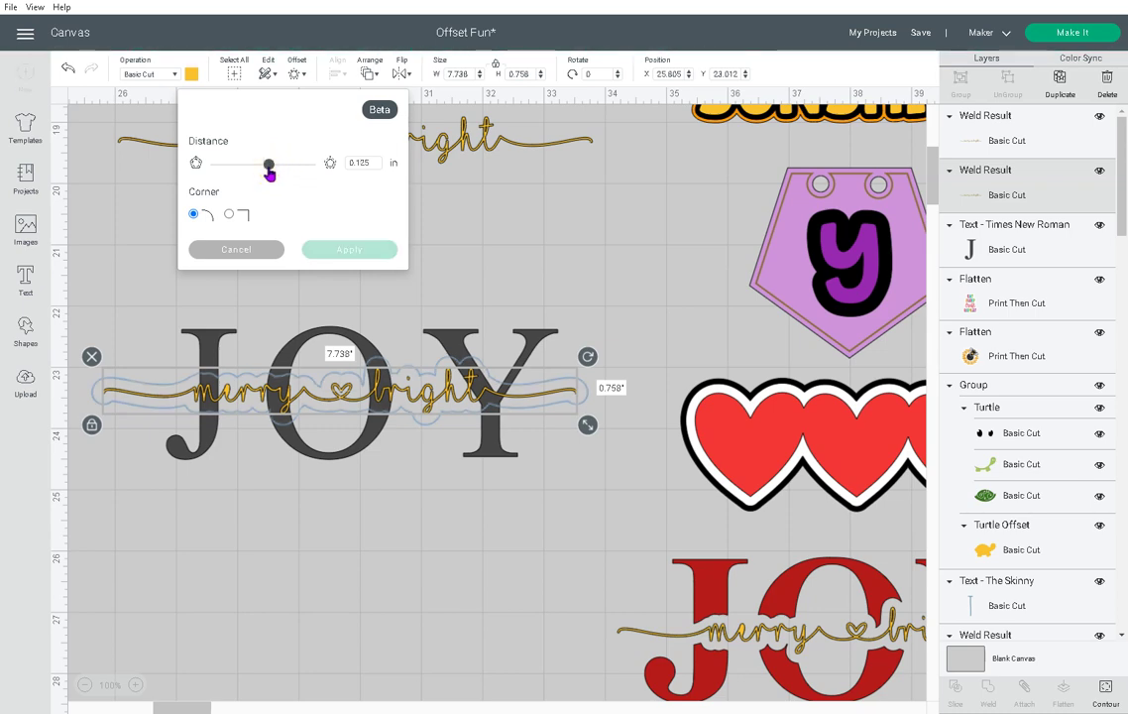
pyautogui.moveTo(269, 174); pyautogui.dragTo(267, 174)
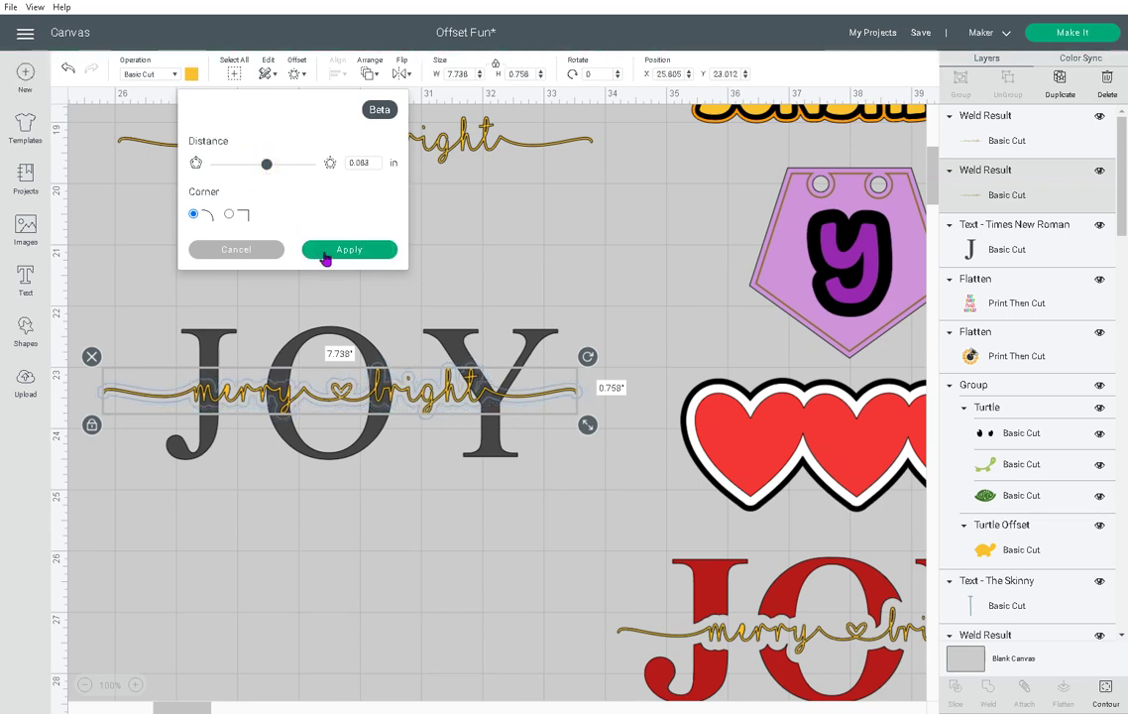
pyautogui.click(326, 252)
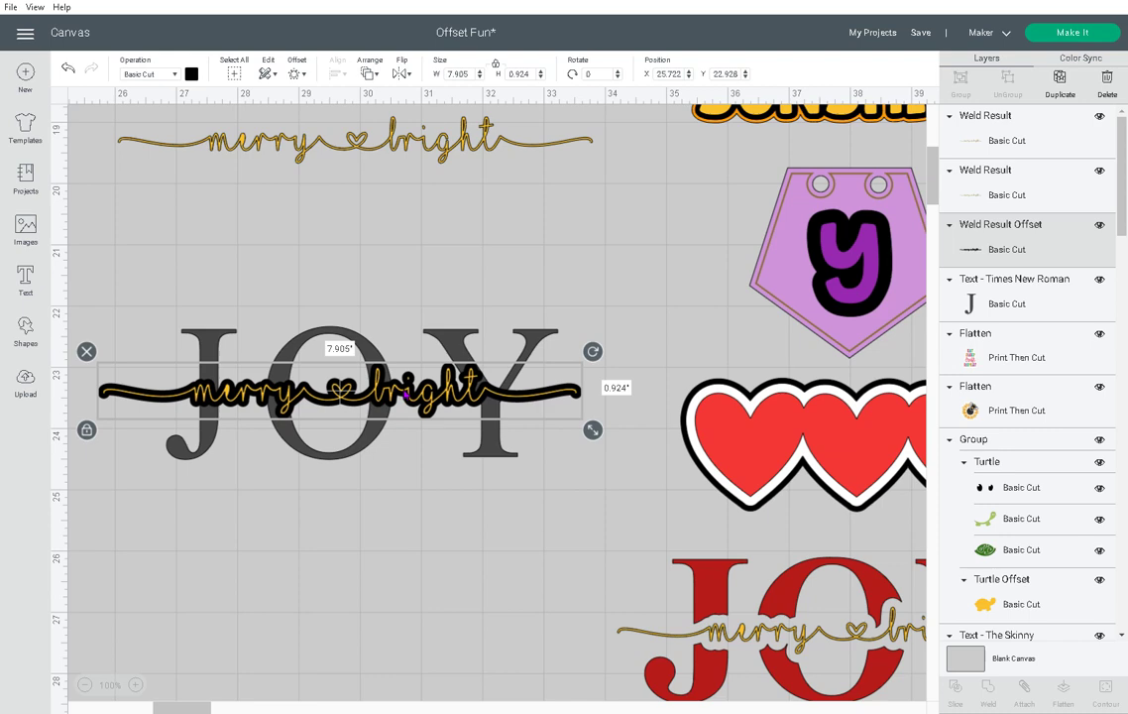
pyautogui.moveTo(407, 390); pyautogui.dragTo(394, 561)
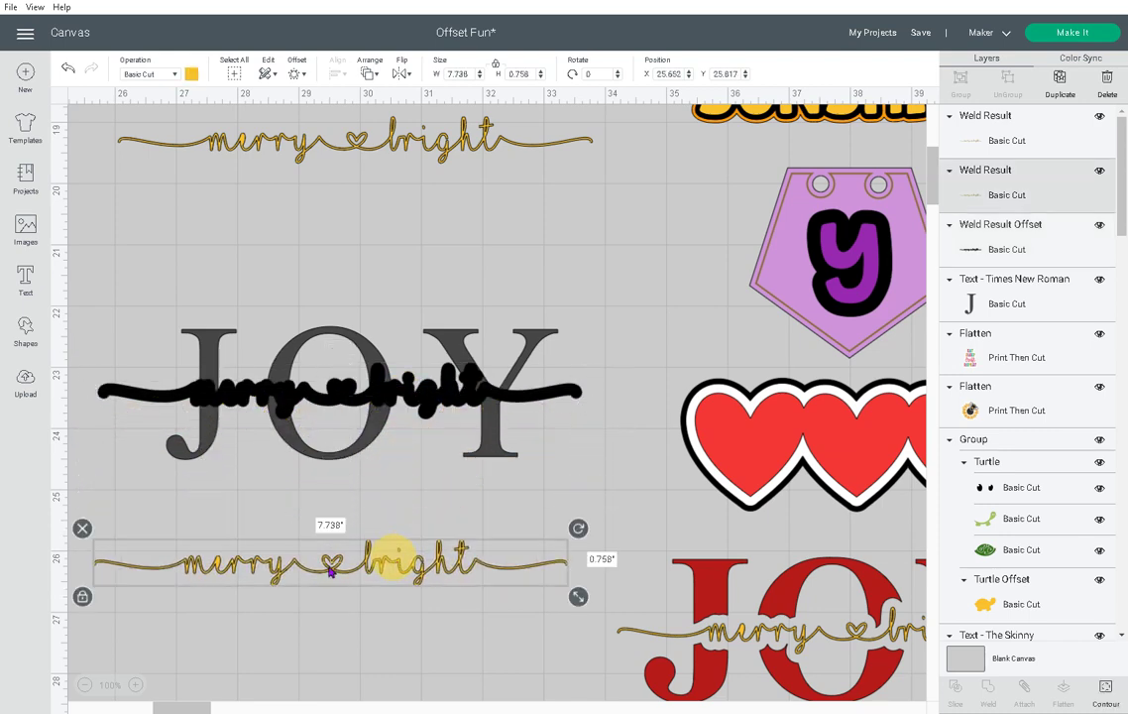
# Delete the yellow script below JOY and slice the black script offset out of the JOY lettering.
pyautogui.click(83, 529)
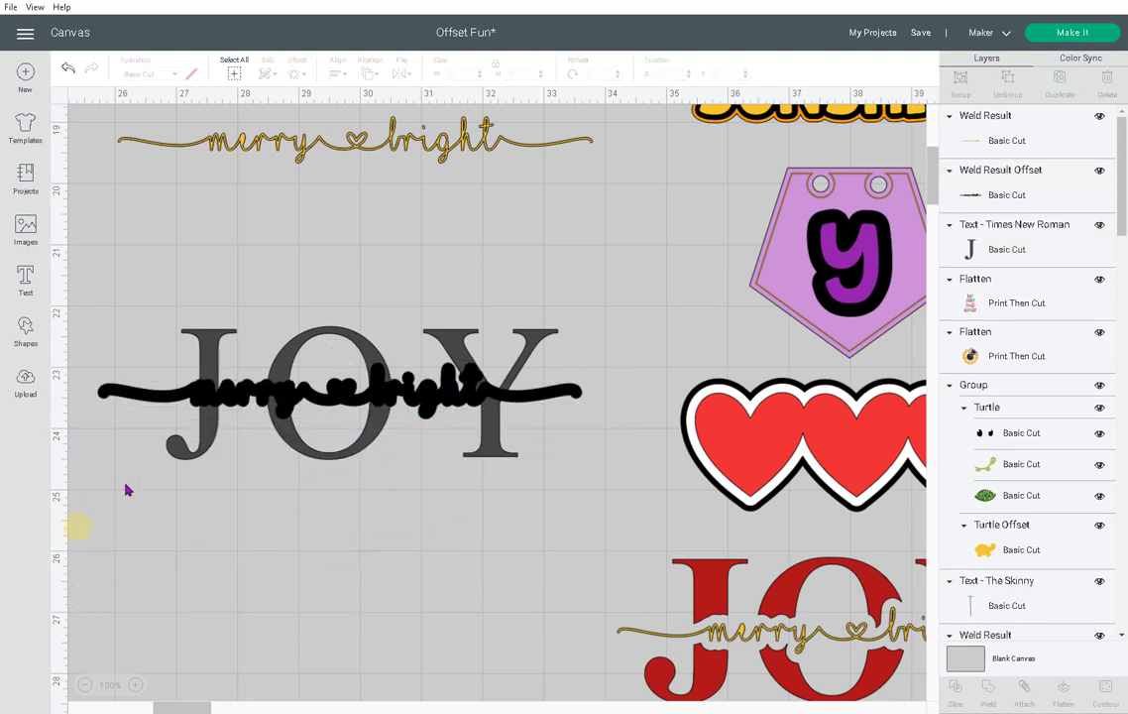
pyautogui.moveTo(127, 260); pyautogui.dragTo(553, 491)
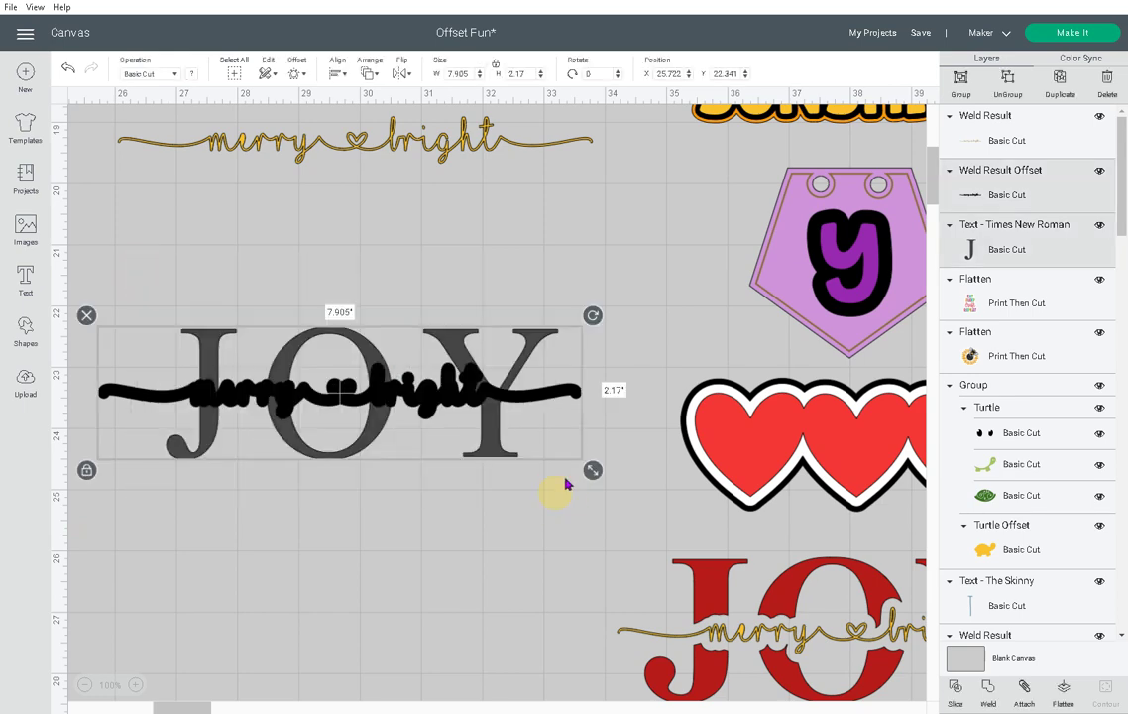
pyautogui.click(955, 688)
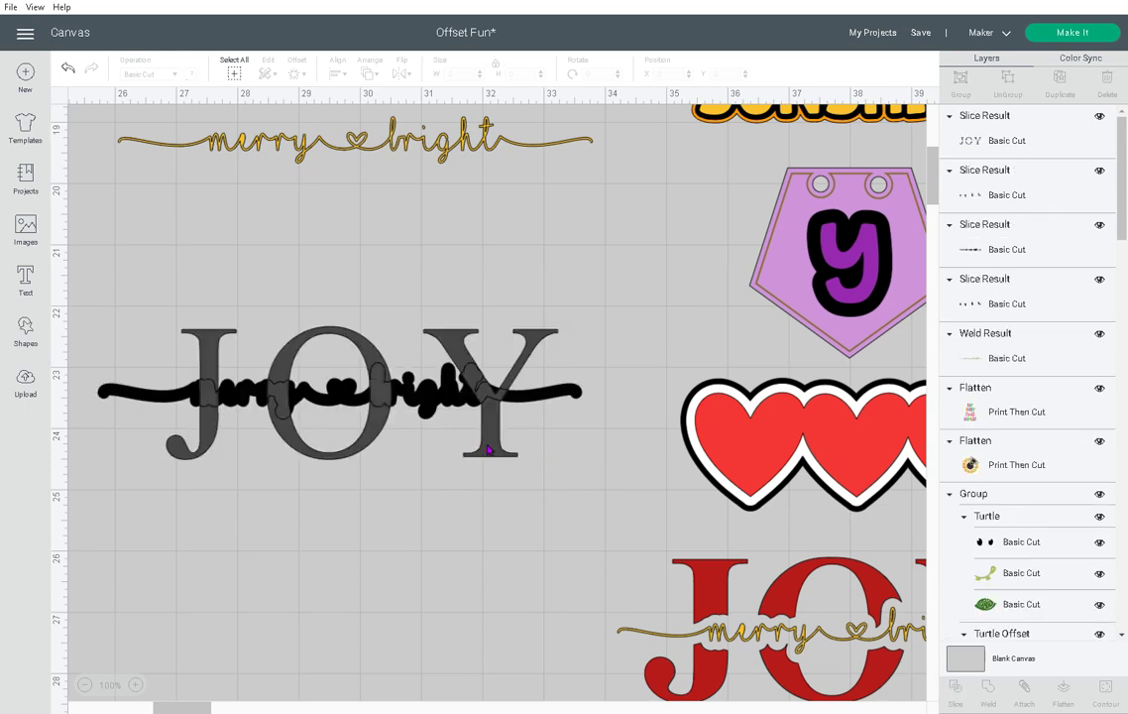
# Move the sliced JOY below the script-shaped pieces and delete all the leftover slice pieces.
pyautogui.moveTo(527, 400); pyautogui.dragTo(532, 530)
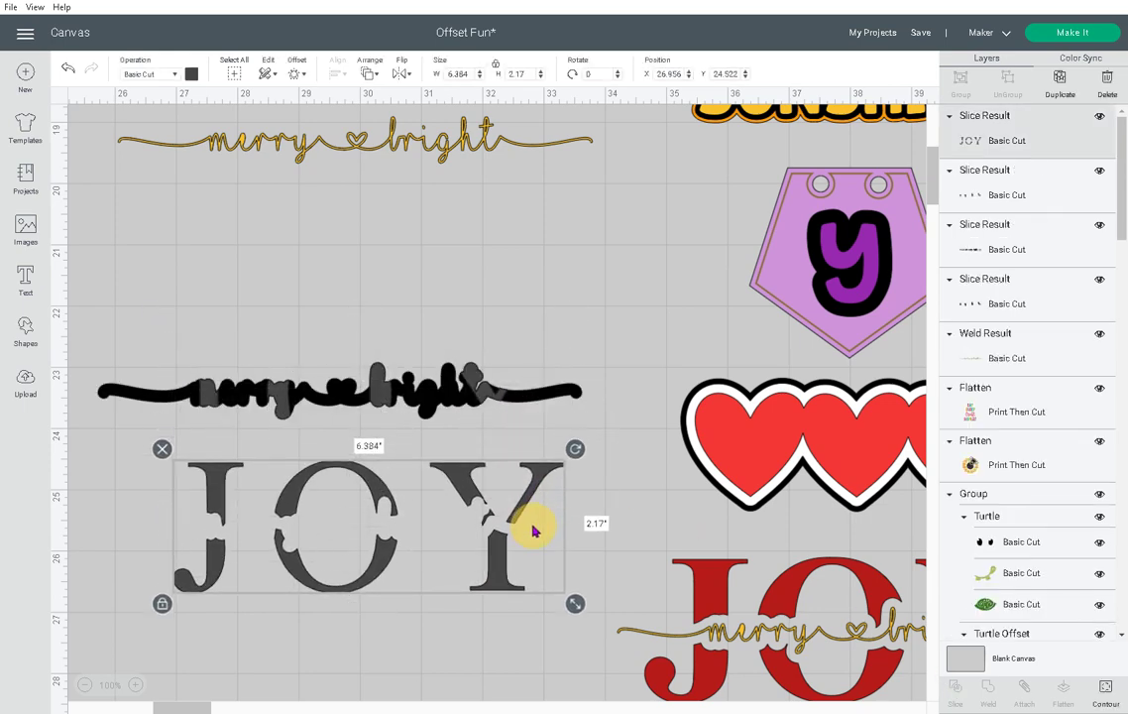
pyautogui.moveTo(96, 342); pyautogui.dragTo(243, 411)
pyautogui.click(86, 351)
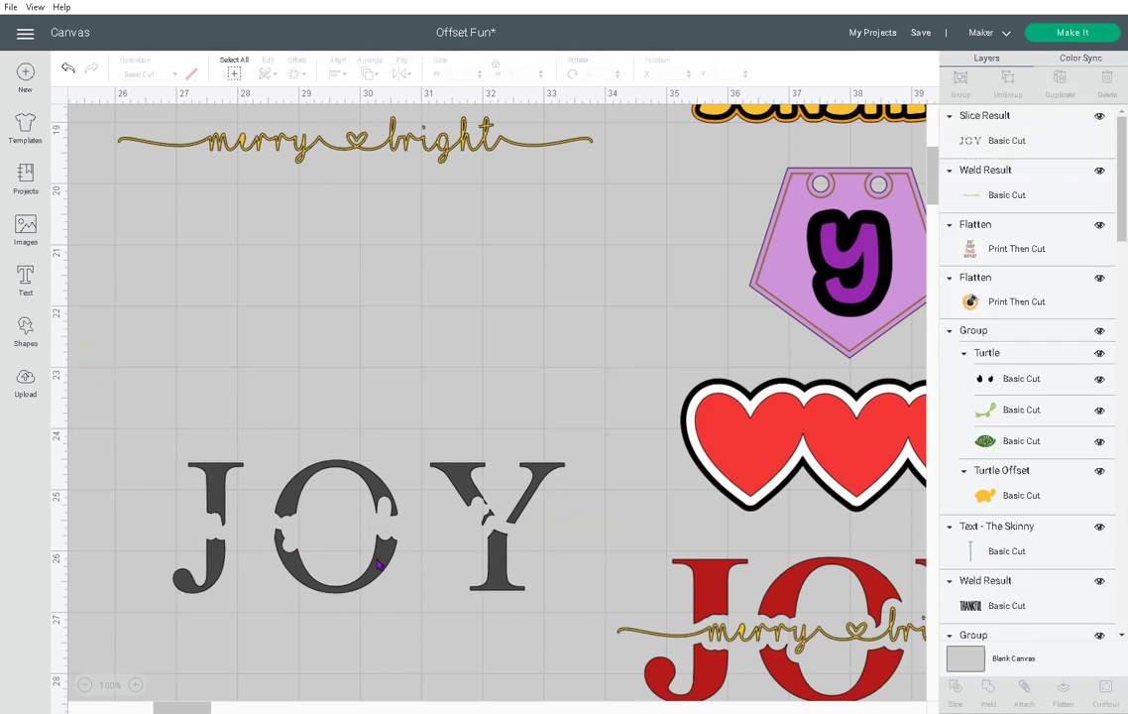
# Move the sliced JOY up and fit the remaining yellow "merry bright" script into its cutout.
pyautogui.moveTo(379, 485); pyautogui.dragTo(372, 390)
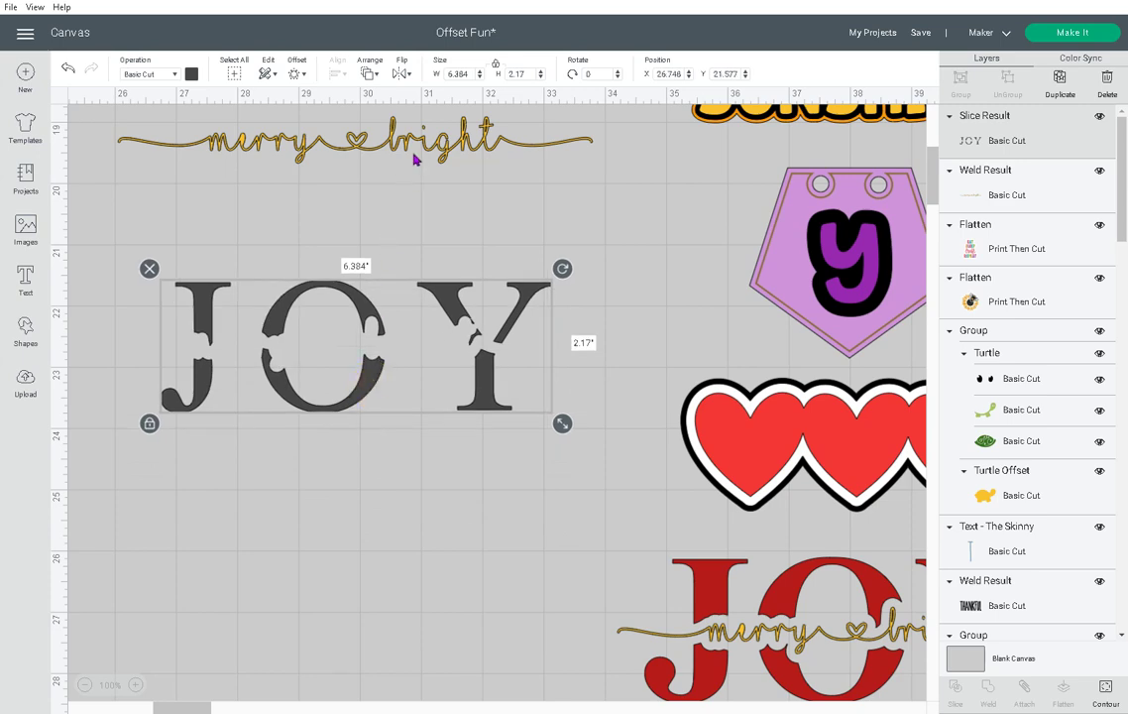
pyautogui.moveTo(410, 146); pyautogui.dragTo(391, 348)
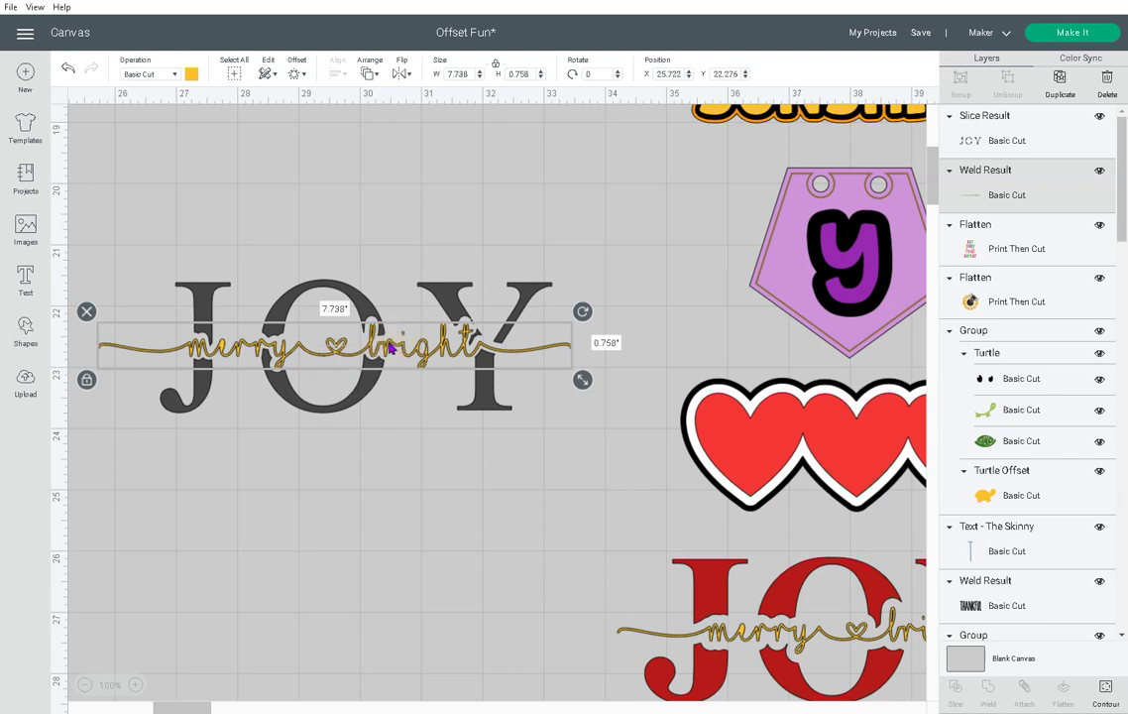
pyautogui.click(403, 344)
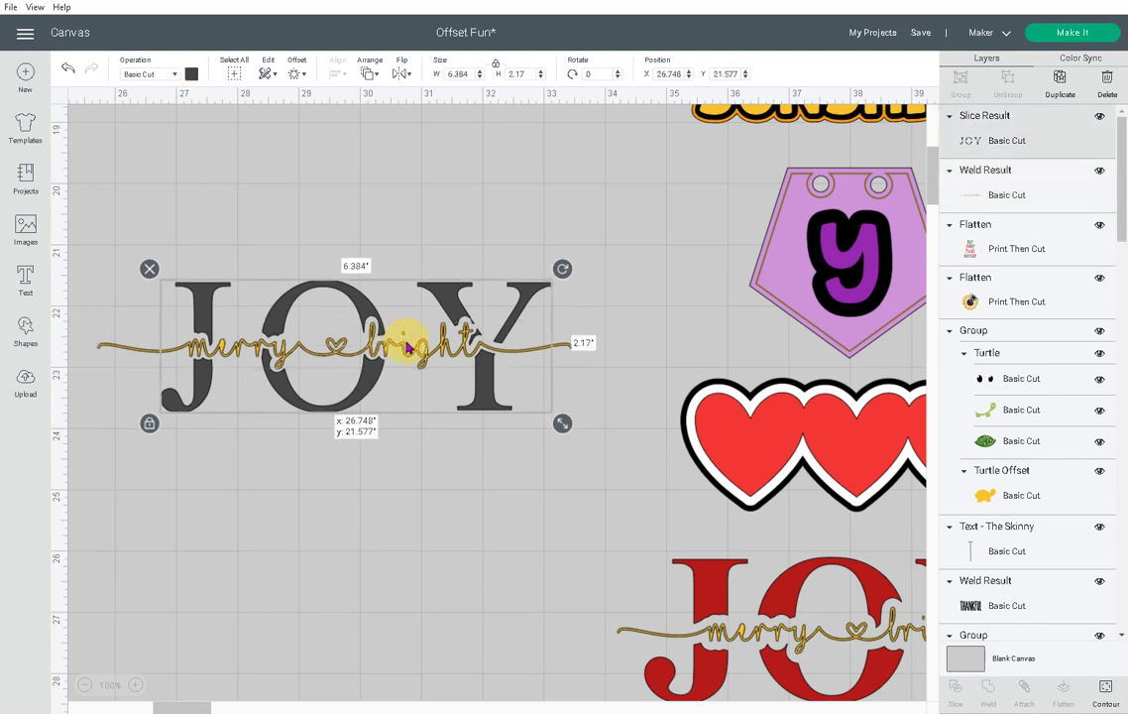
pyautogui.moveTo(404, 344); pyautogui.dragTo(405, 346)
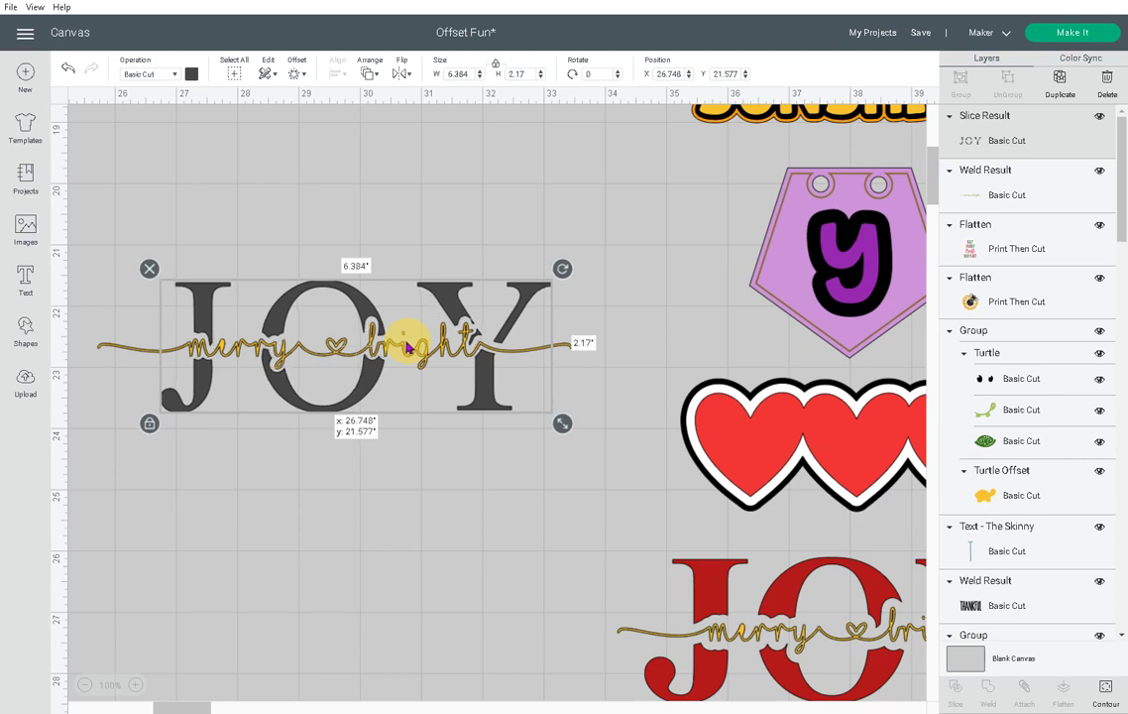
pyautogui.click(402, 530)
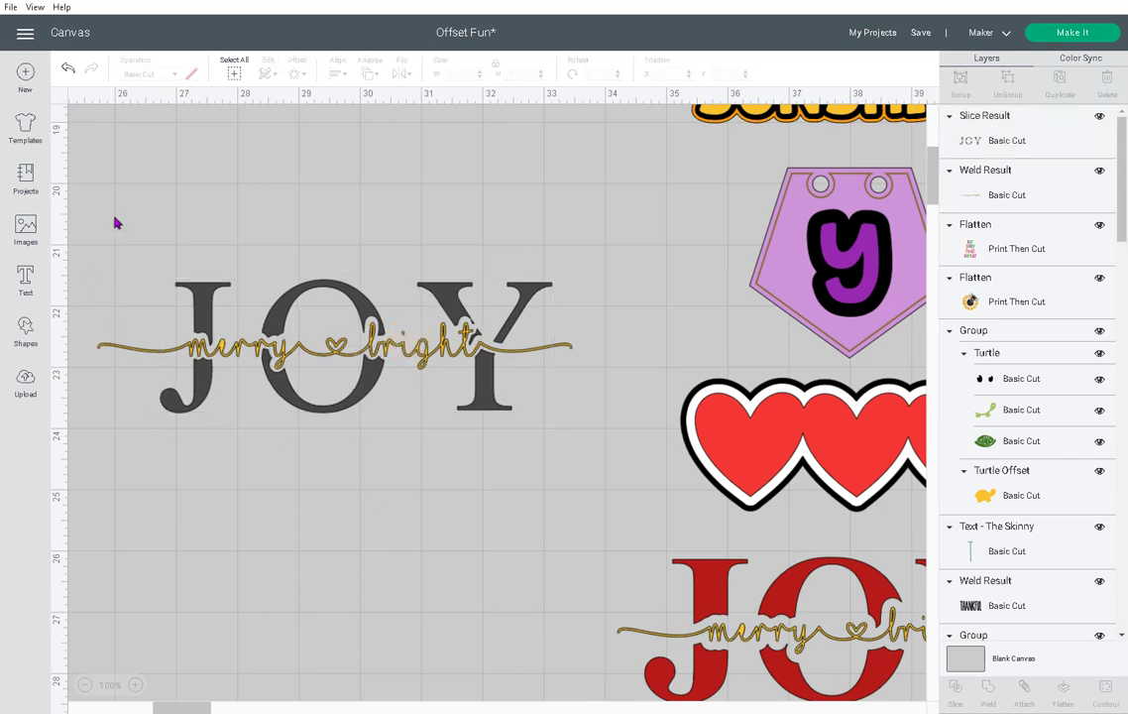
# Try centring JOY and the script horizontally with alignment, and move JOY back so its cutout fits around the script.
pyautogui.moveTo(113, 218); pyautogui.dragTo(433, 436)
pyautogui.click(338, 73)
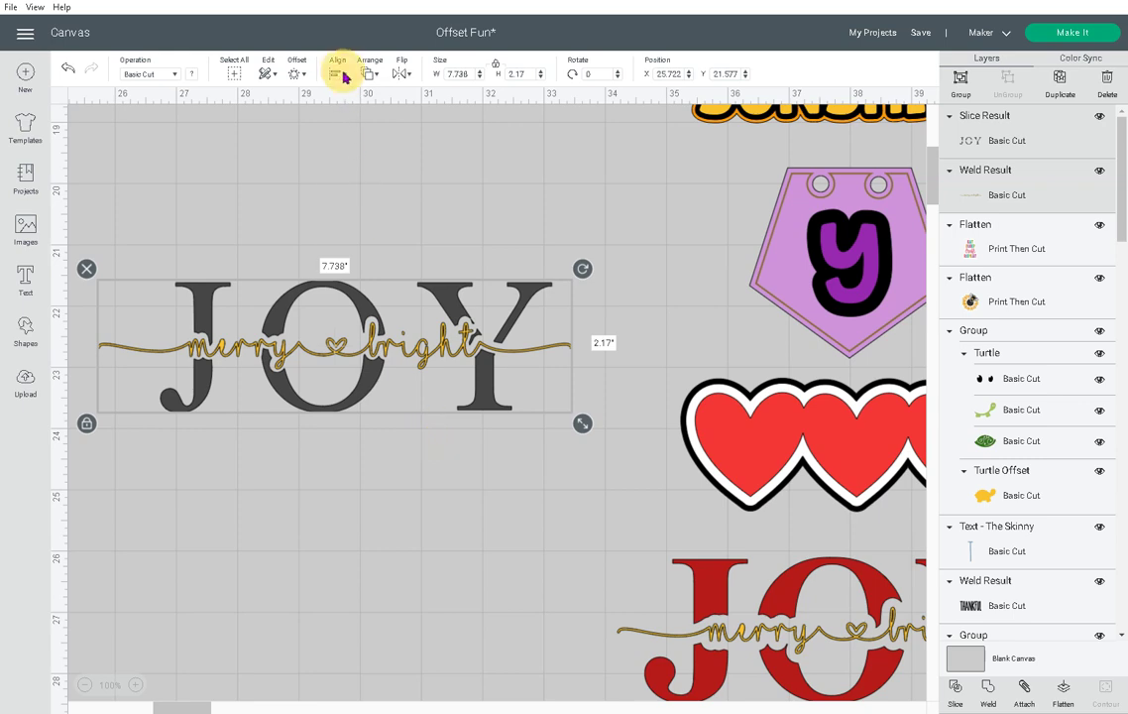
pyautogui.click(375, 227)
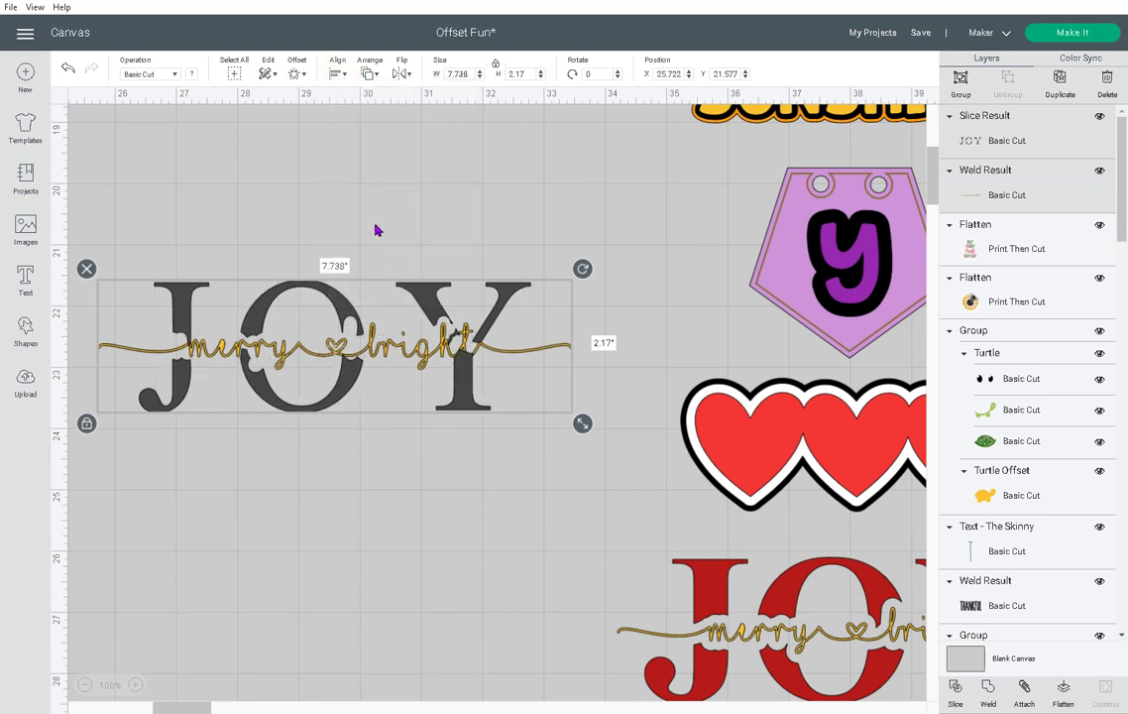
pyautogui.click(459, 497)
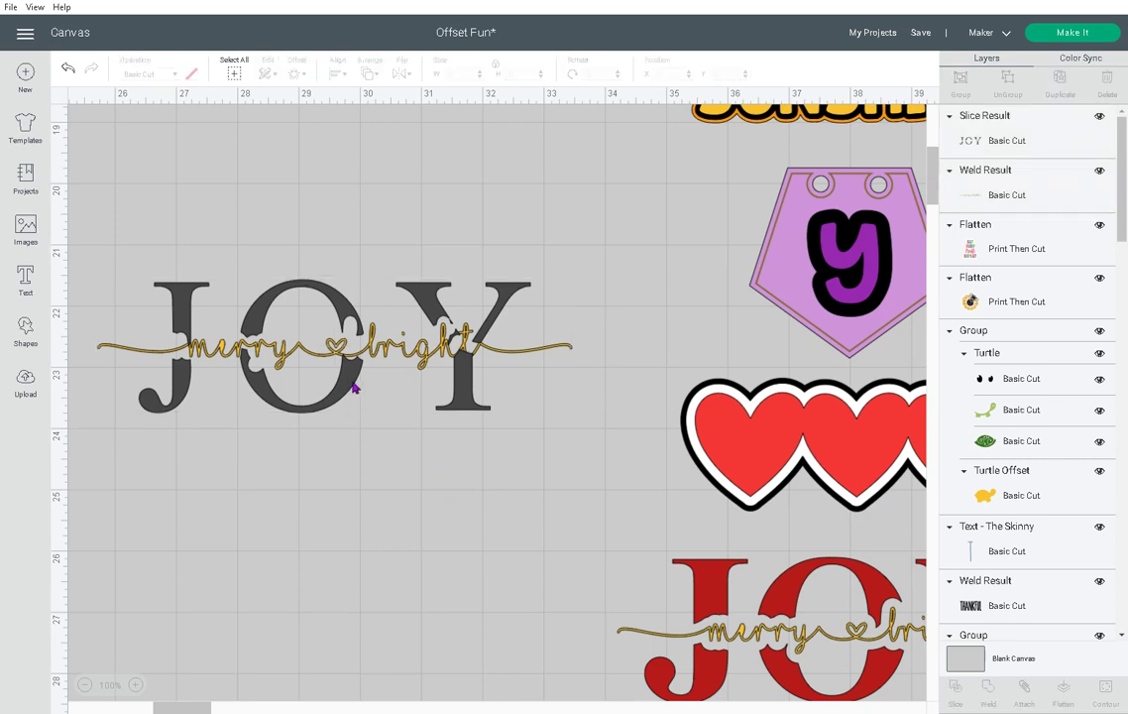
pyautogui.moveTo(349, 309); pyautogui.dragTo(409, 354)
pyautogui.click(437, 514)
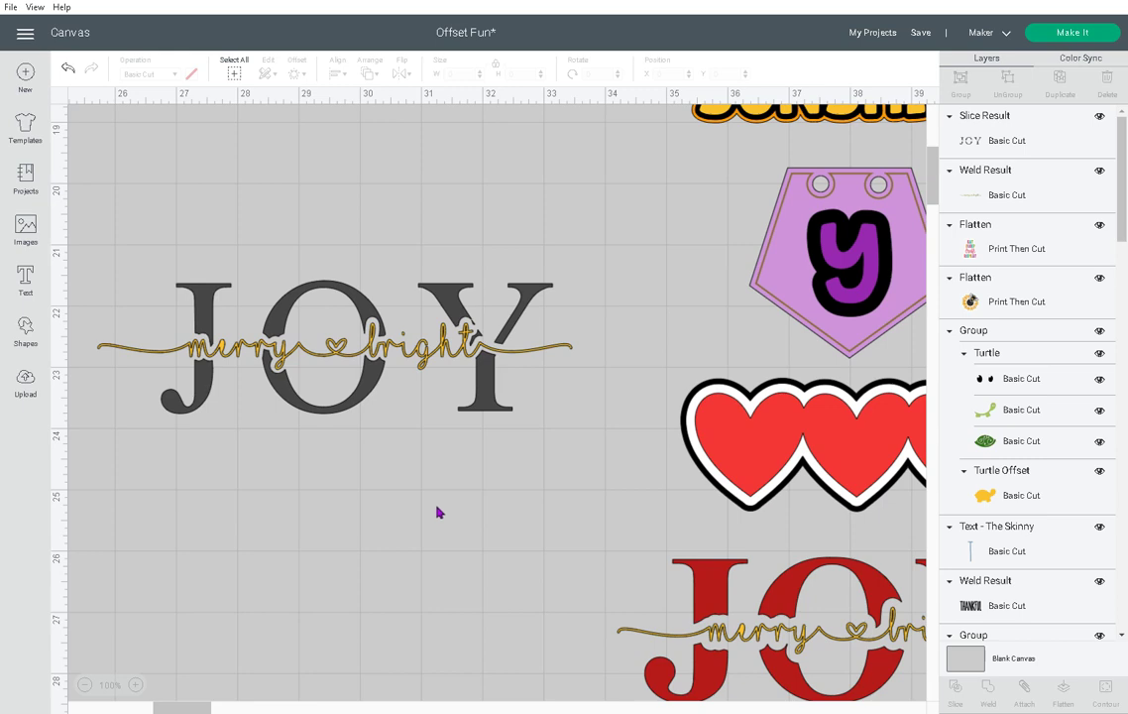
# Delete the recreated JOY "merry bright" design, leaving the red sample in place.
pyautogui.moveTo(144, 218); pyautogui.dragTo(588, 440)
pyautogui.click(81, 246)
pyautogui.scroll(-2, 504, 519)
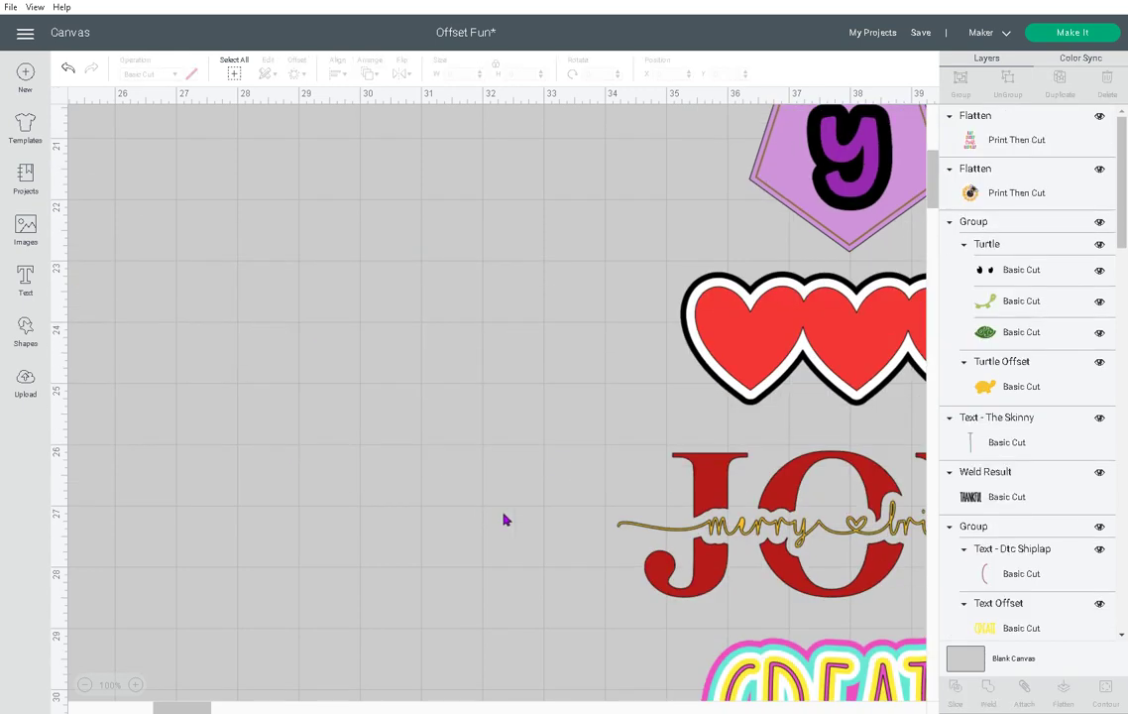
pyautogui.scroll(-3, 504, 519)
pyautogui.hotkey('ctrl', 'z')
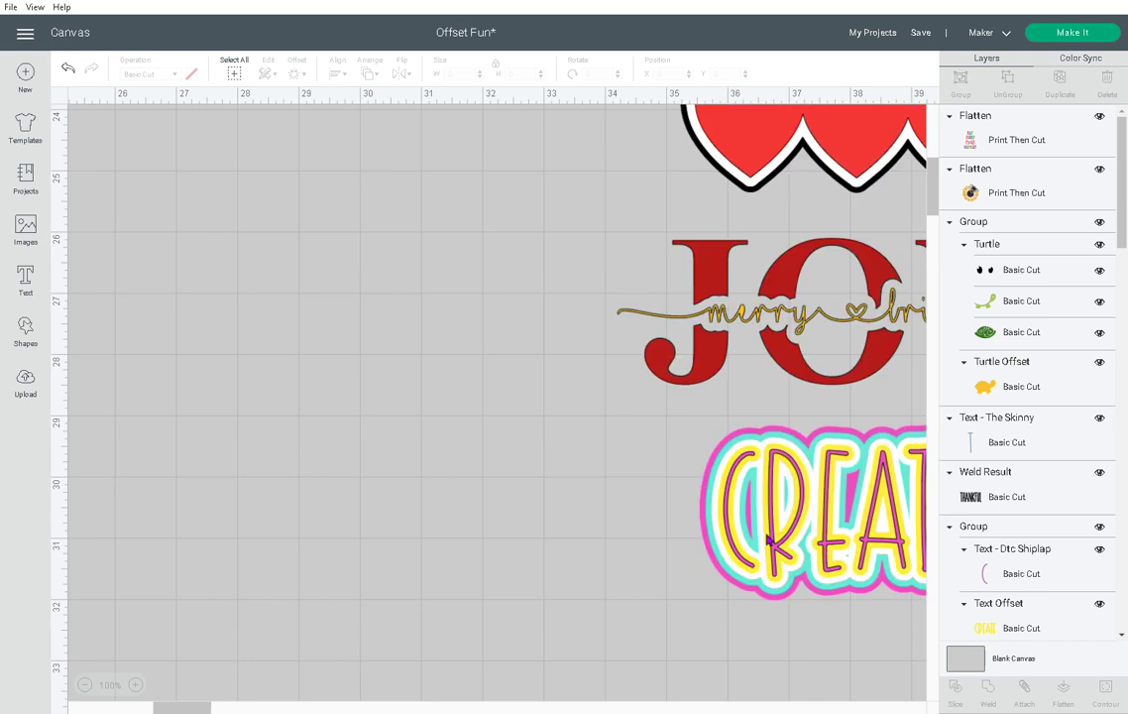
# Shift the grouped CREATE sample sideways below the red JOY so the whole word fits in view.
pyautogui.click(790, 535)
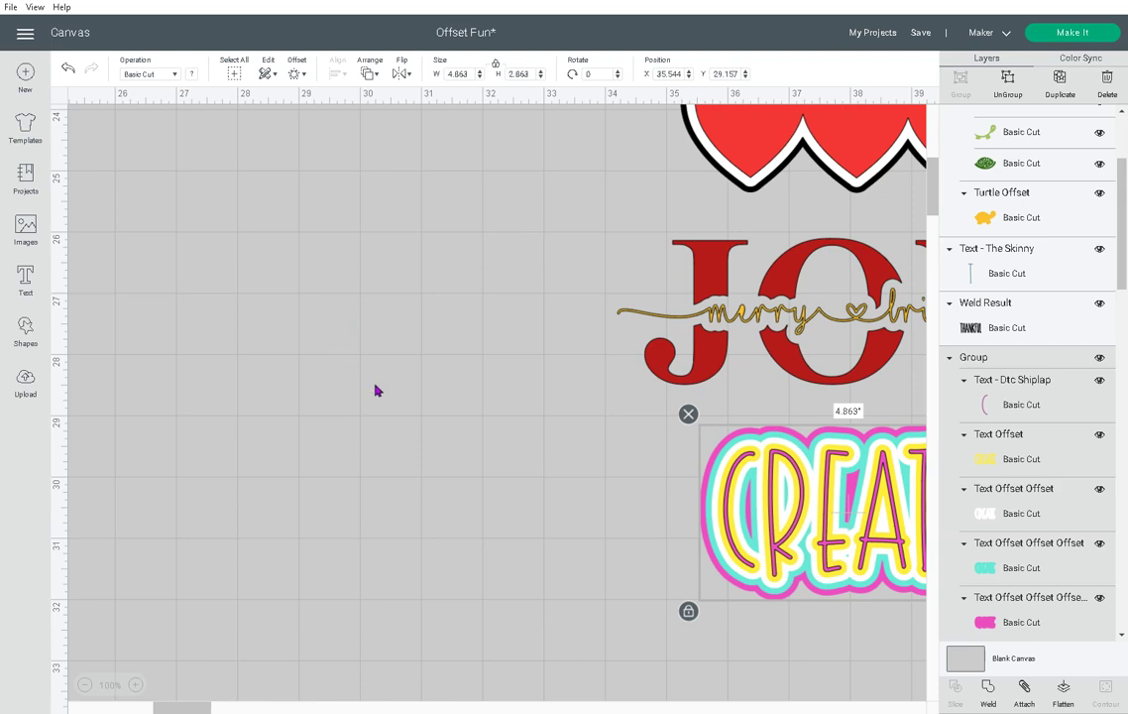
pyautogui.click(783, 539)
pyautogui.moveTo(783, 538); pyautogui.dragTo(705, 549)
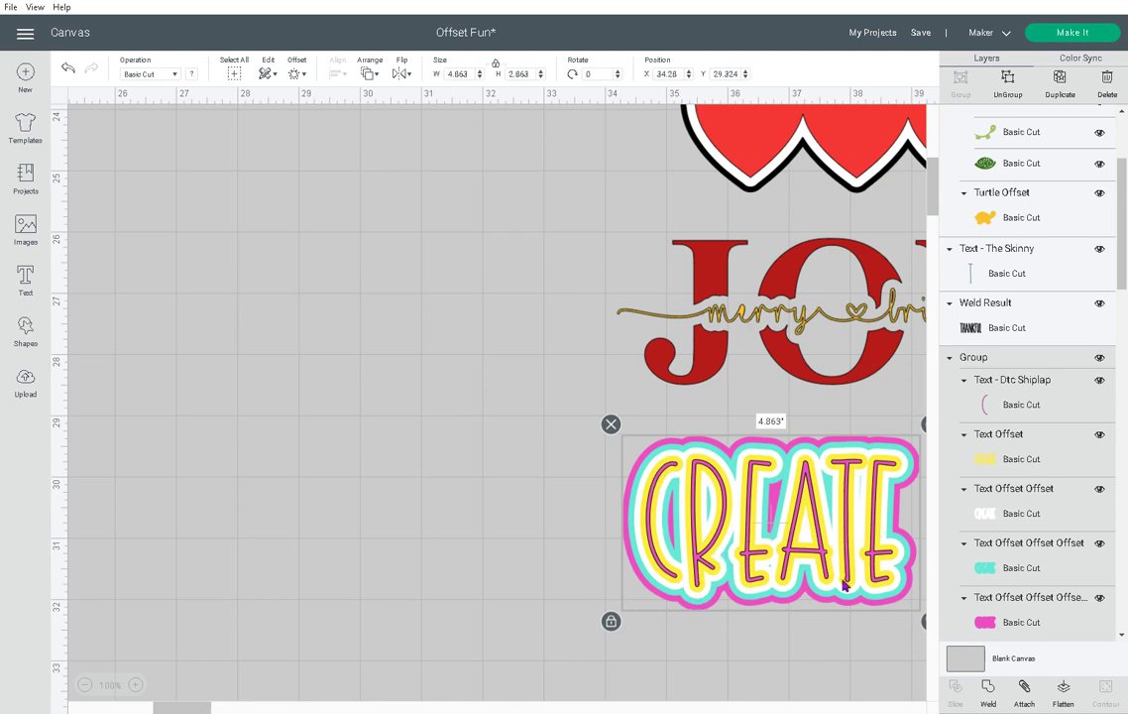
# Add a new text box and set its font to DTC Shiplap.
pyautogui.click(25, 281)
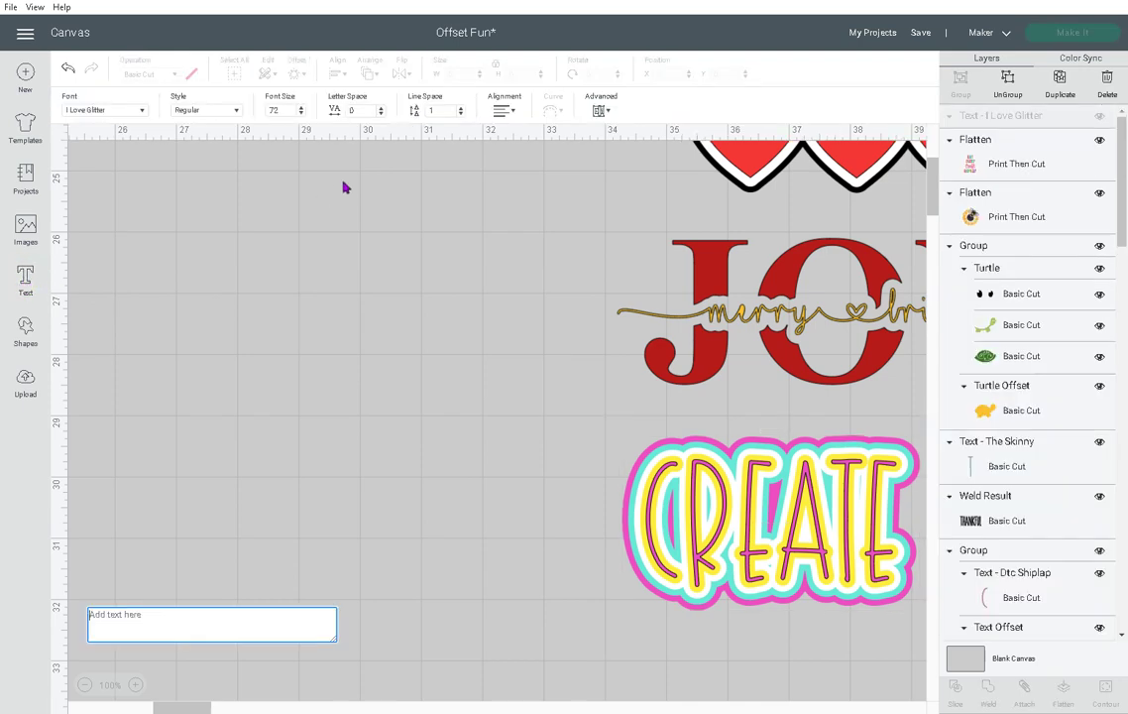
pyautogui.click(142, 114)
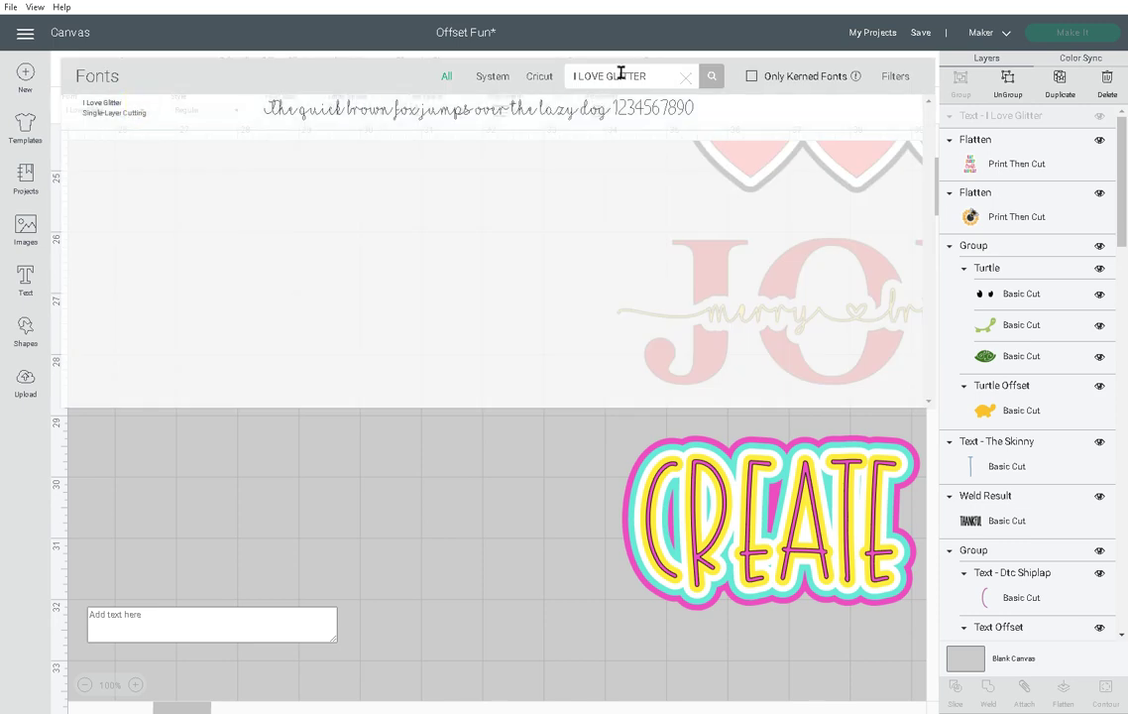
pyautogui.moveTo(644, 76); pyautogui.dragTo(523, 80)
pyautogui.write('dtc ship')
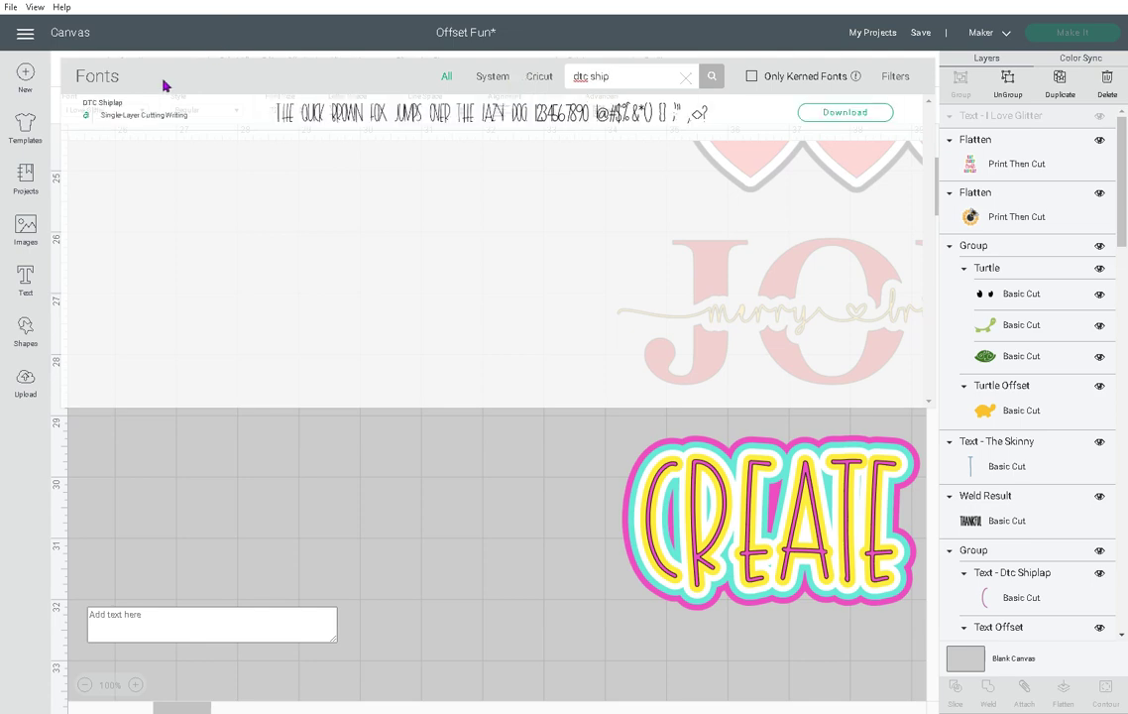
pyautogui.click(253, 109)
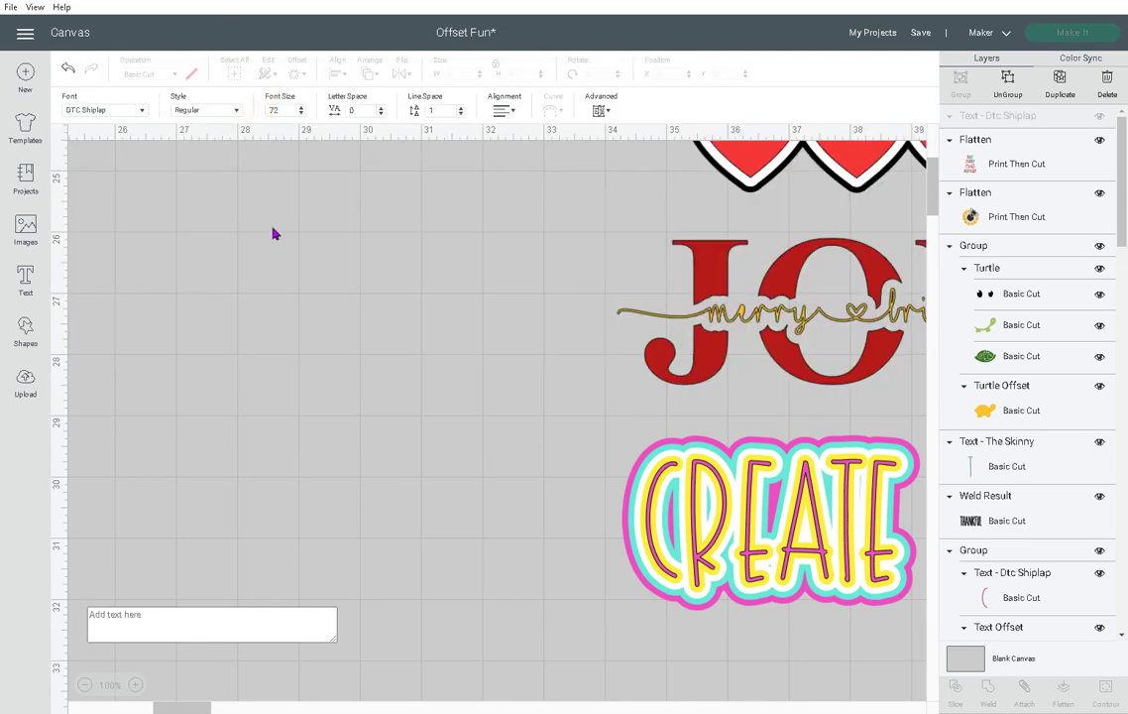
# Enter CREATE as the text and move it into the empty canvas space beside the samples.
pyautogui.click(165, 610)
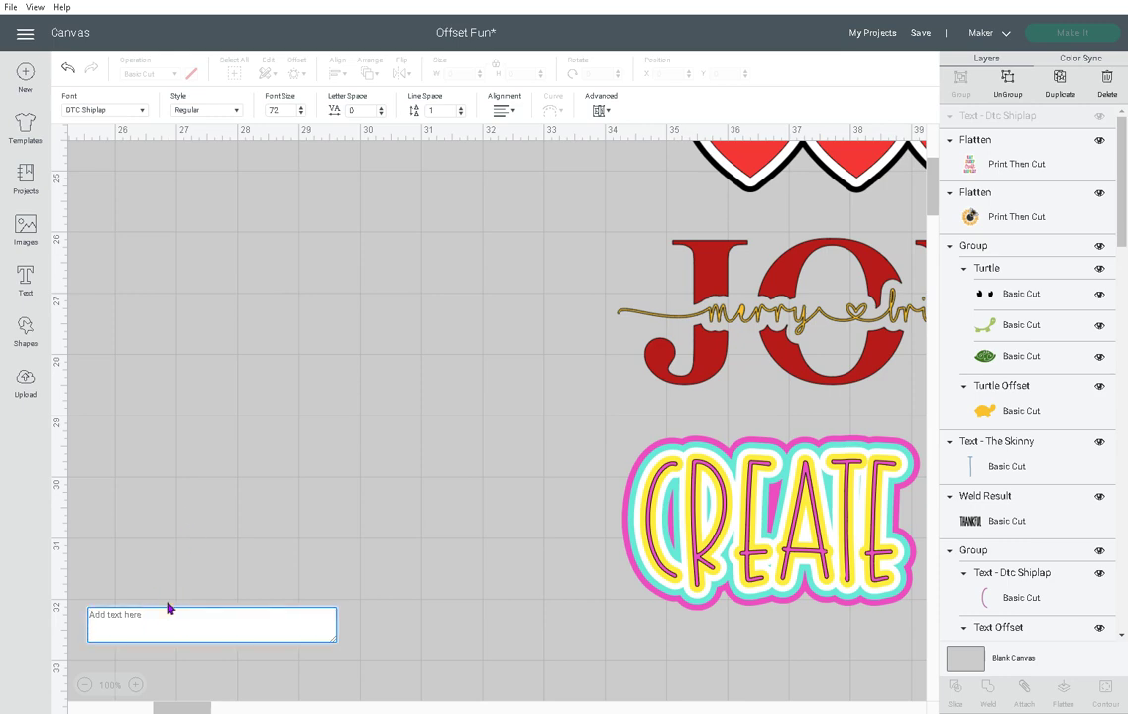
pyautogui.write('CREATE')
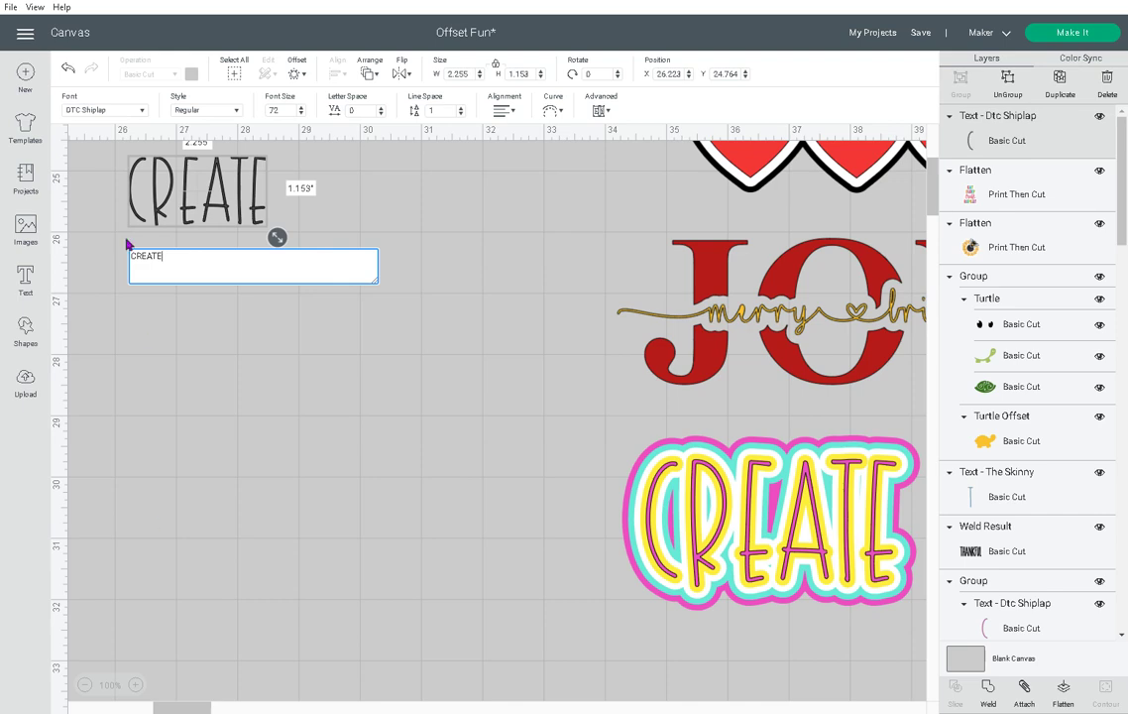
pyautogui.moveTo(224, 213); pyautogui.dragTo(319, 332)
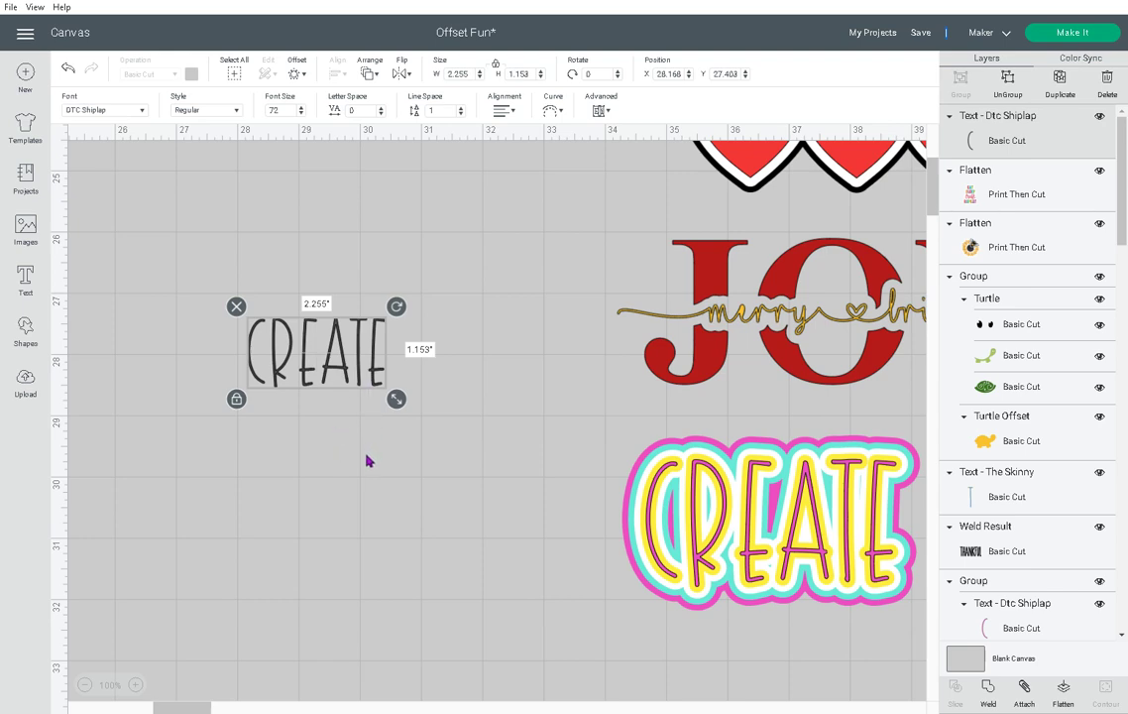
# Try a 0.050 in rounded-corner offset of the CREATE text without welding the offsets, and undo it.
pyautogui.click(299, 74)
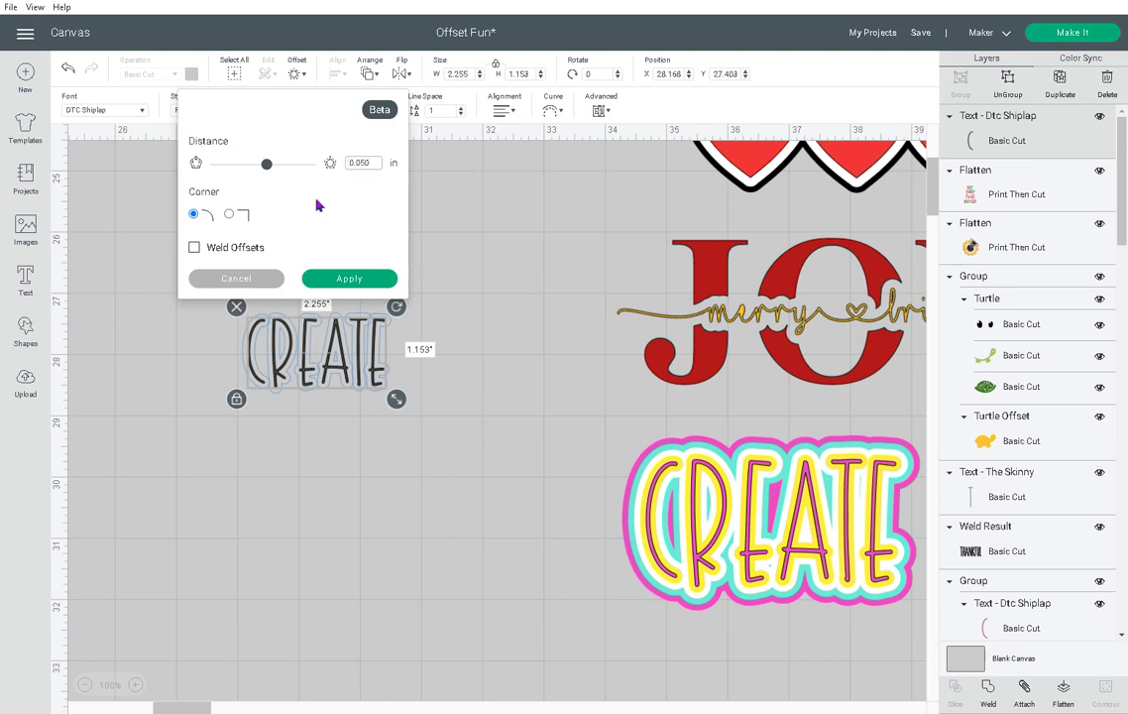
pyautogui.click(367, 281)
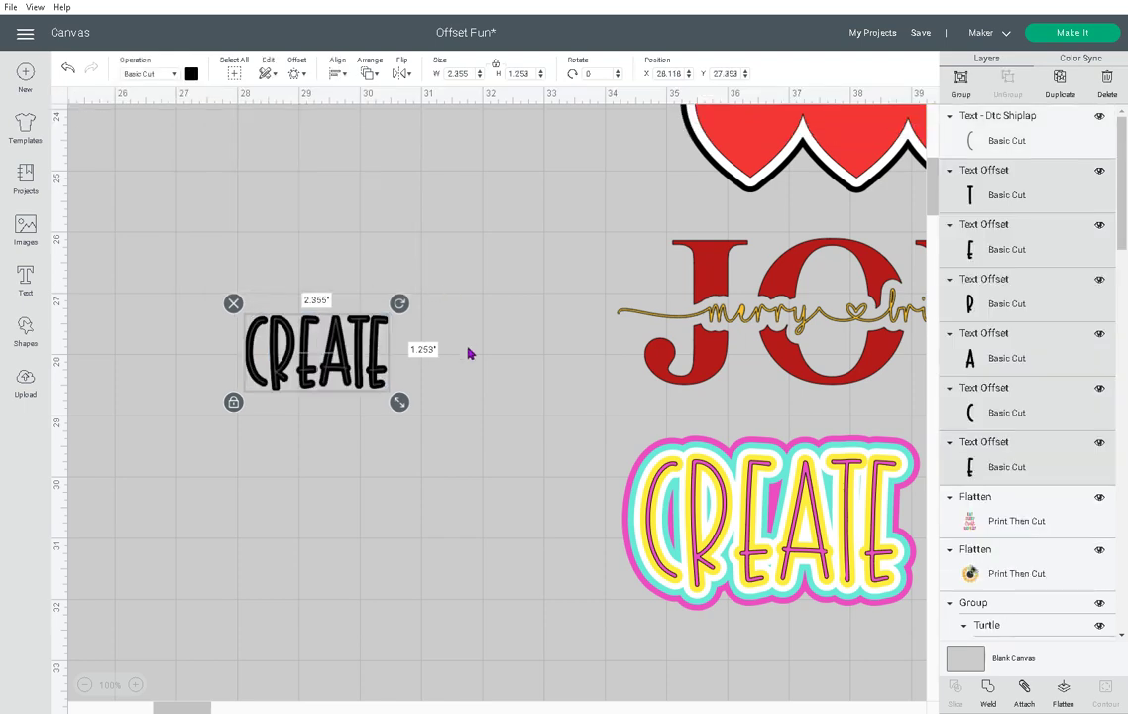
pyautogui.click(480, 406)
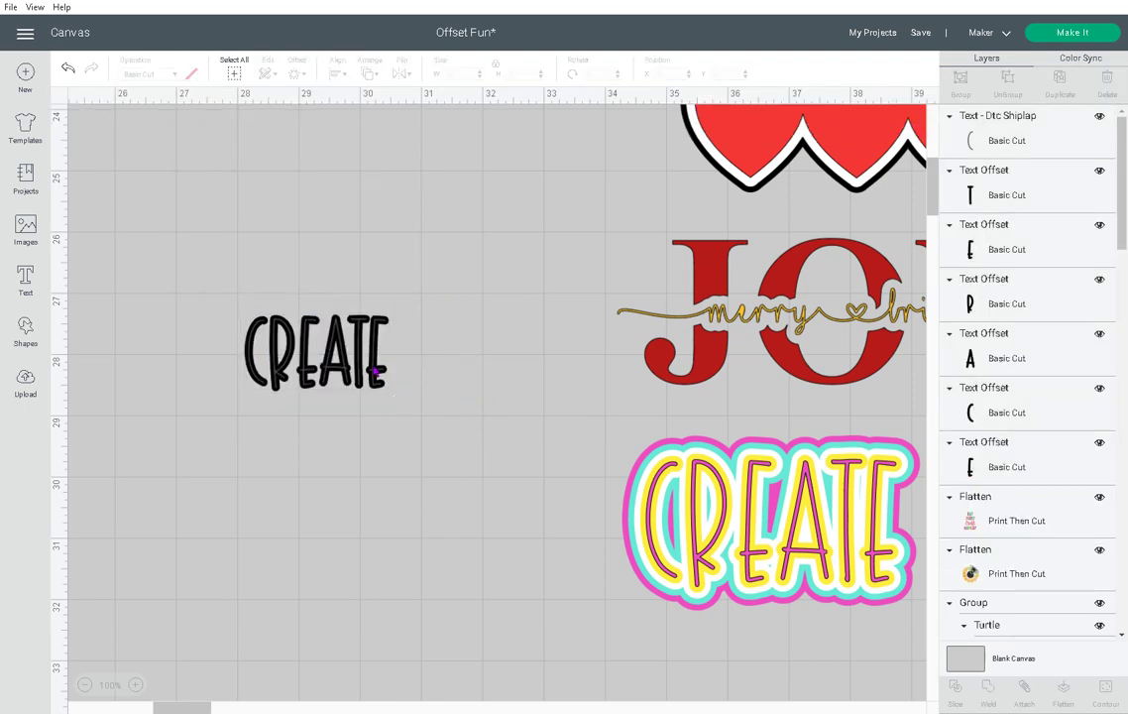
pyautogui.click(376, 371)
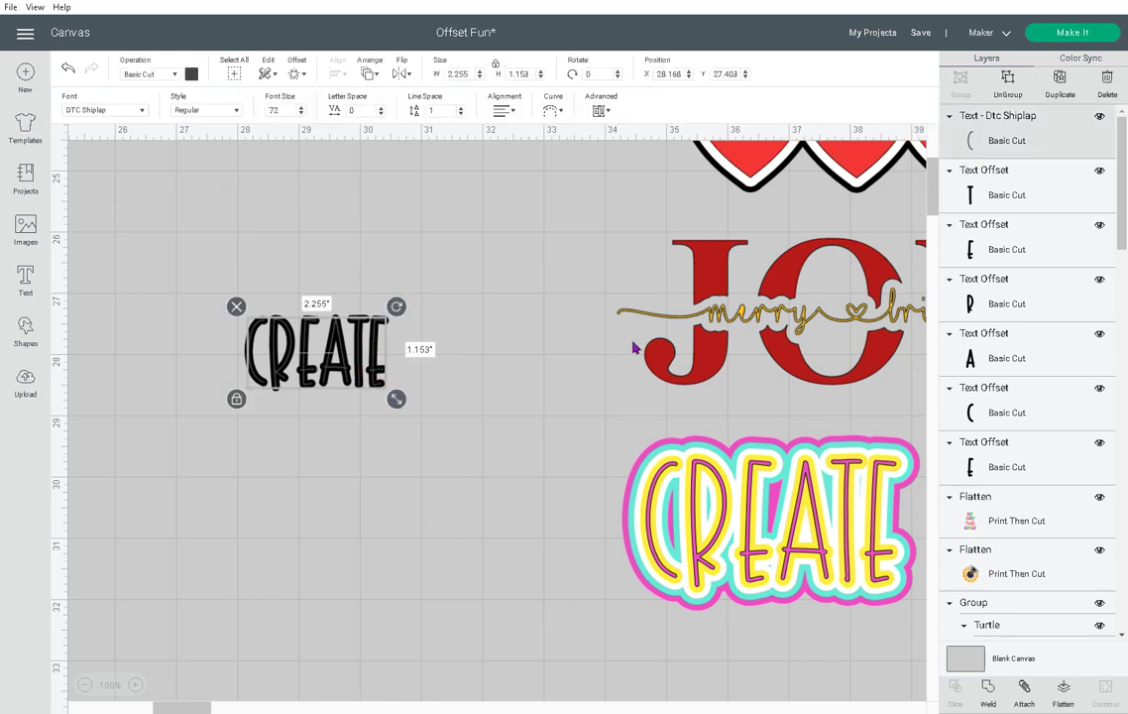
pyautogui.click(445, 382)
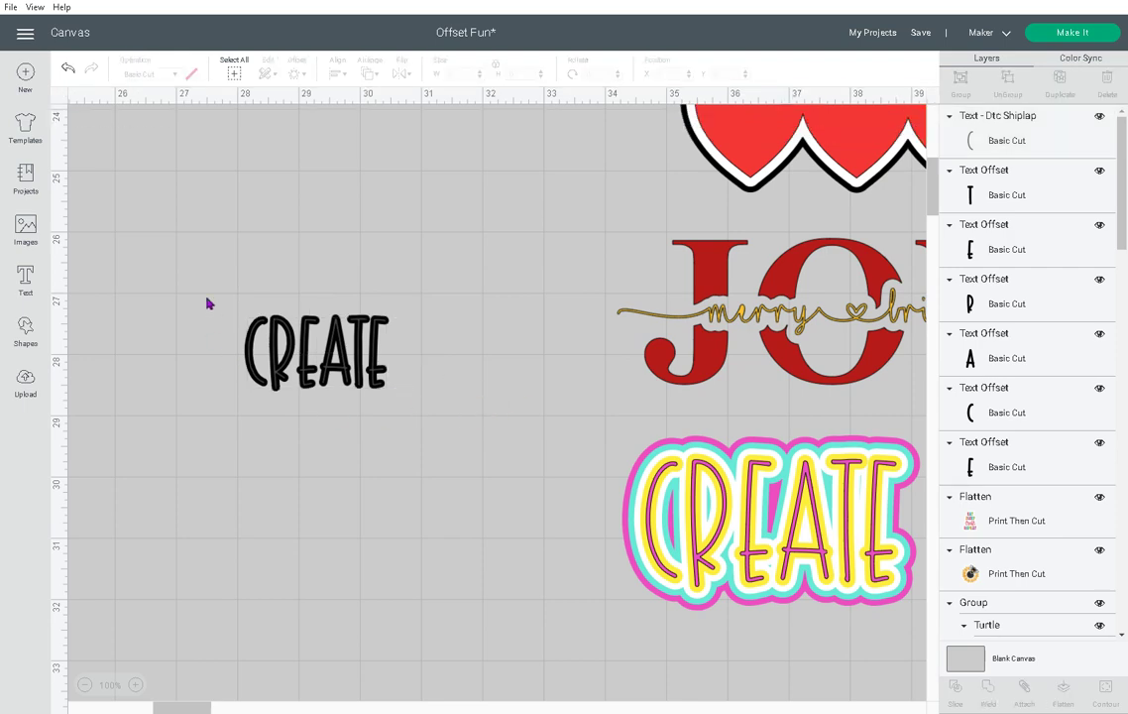
pyautogui.click(64, 70)
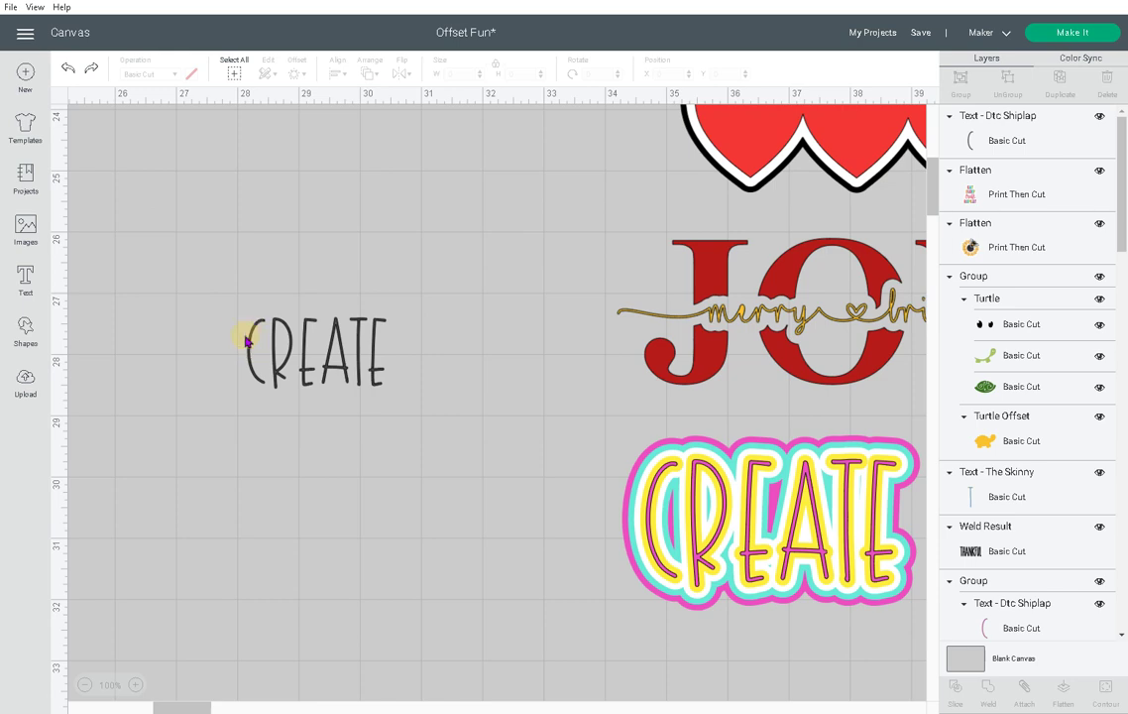
pyautogui.click(289, 351)
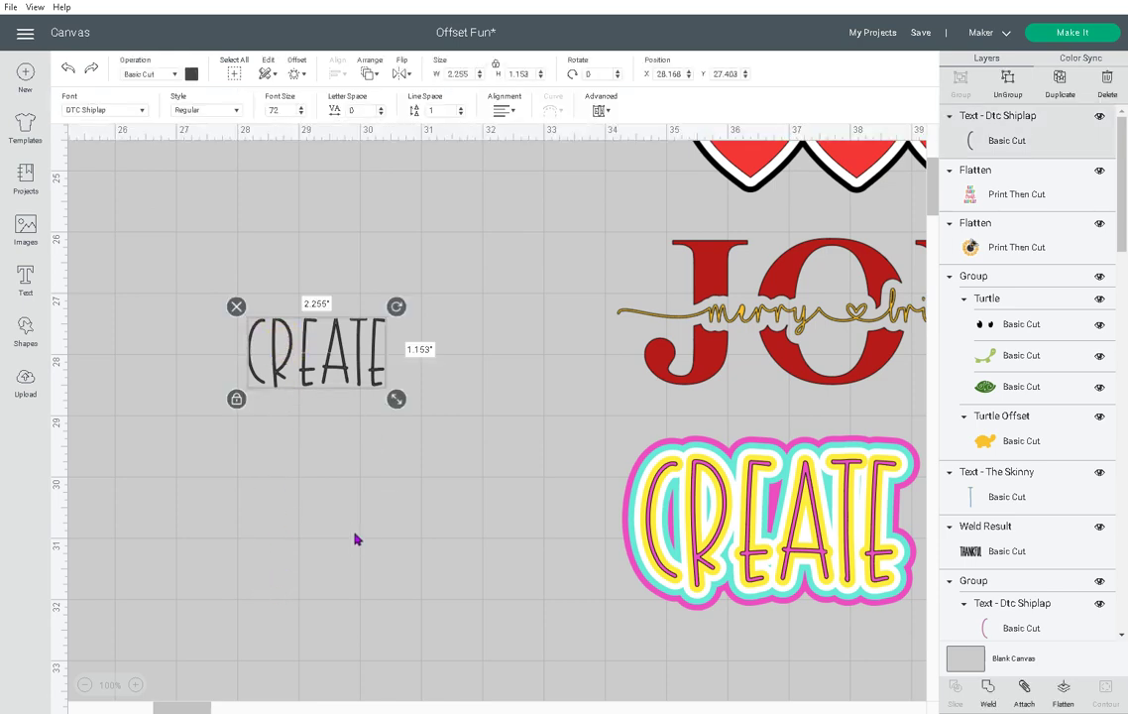
pyautogui.click(296, 75)
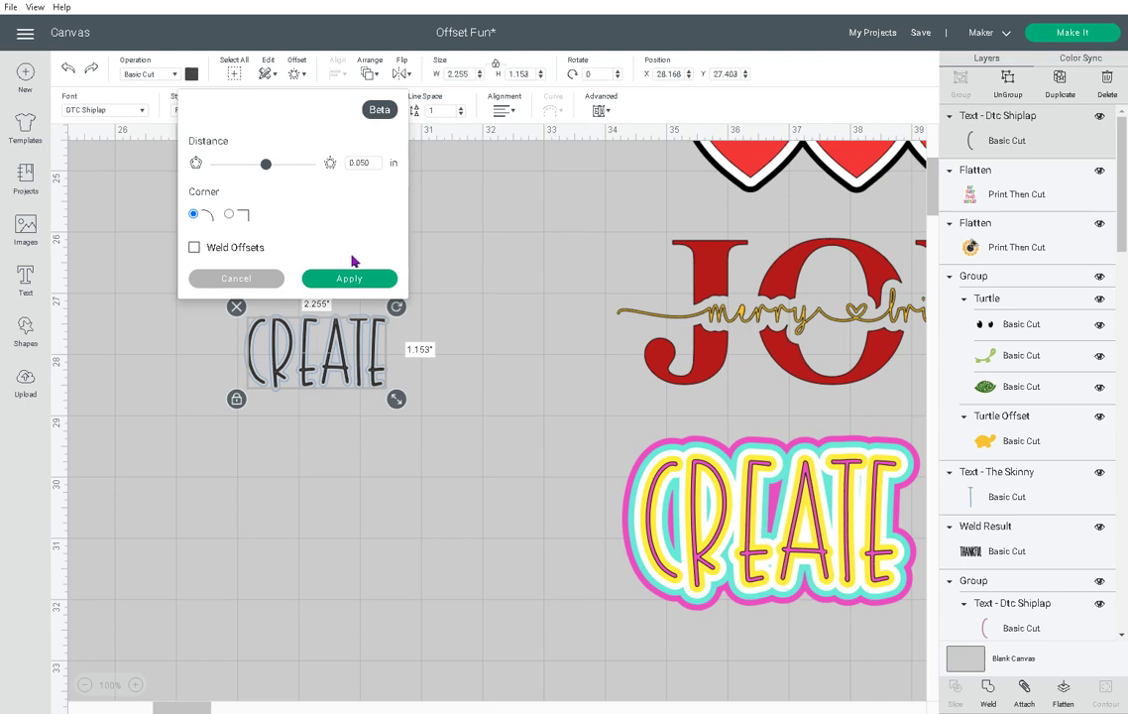
pyautogui.click(340, 500)
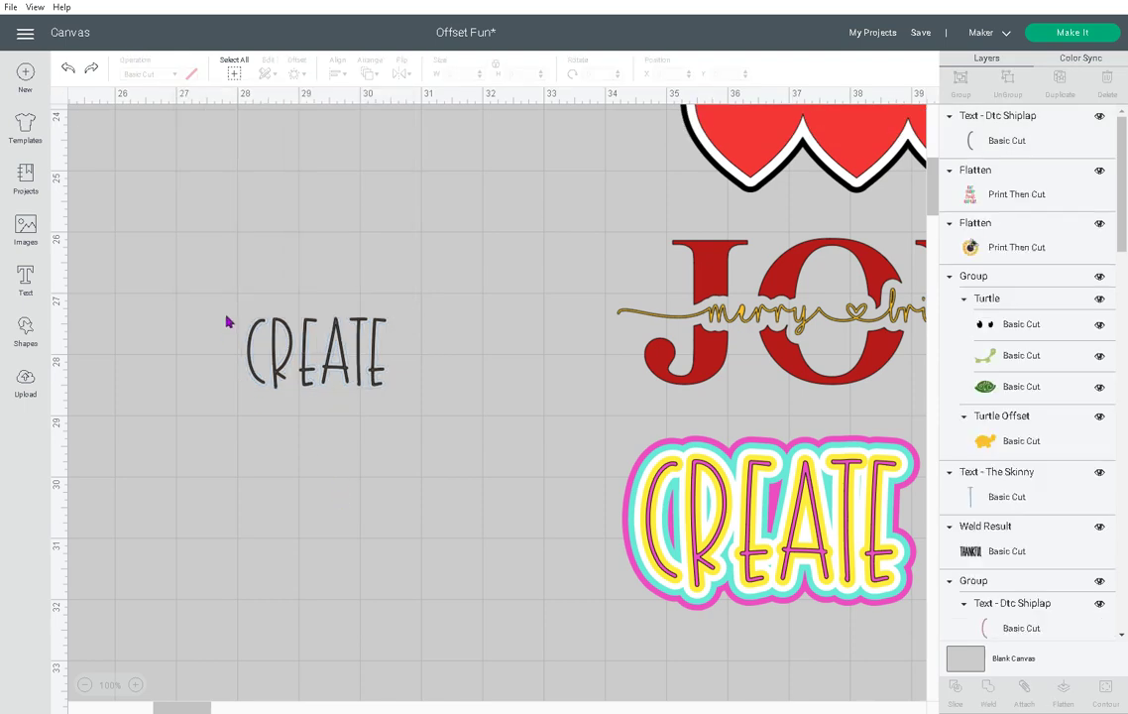
# Try attaching the CREATE text and giving it a 0.050 in rounded-corner offset without welding the offsets.
pyautogui.moveTo(220, 286); pyautogui.dragTo(418, 399)
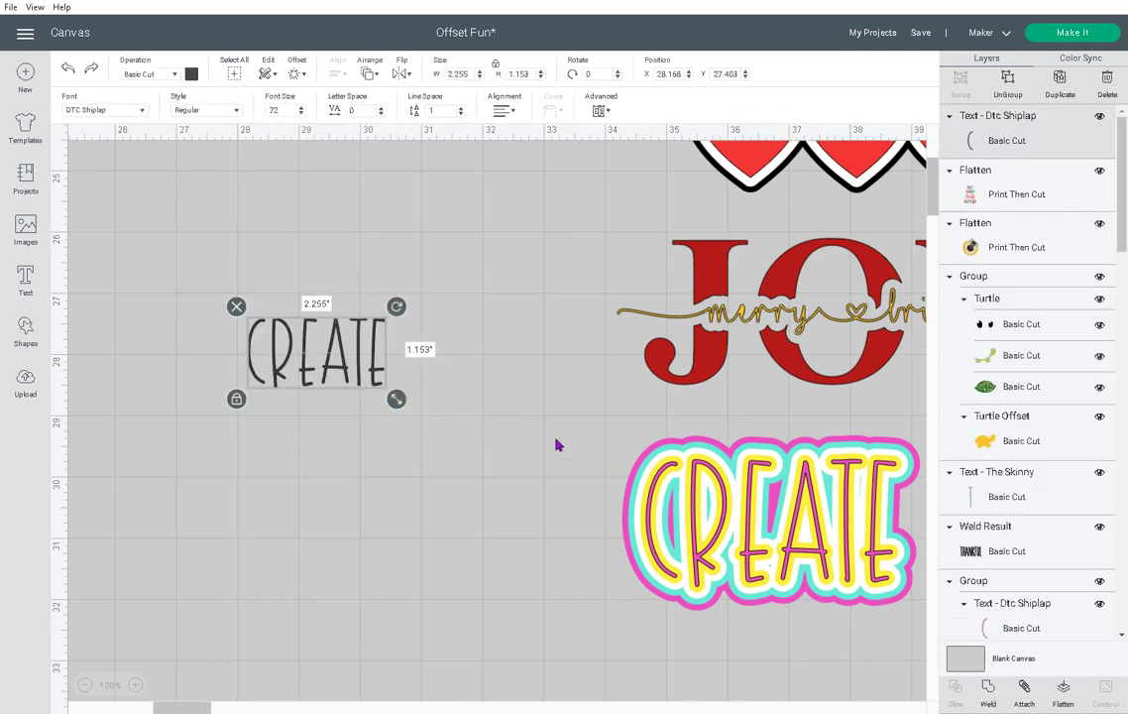
pyautogui.click(1024, 686)
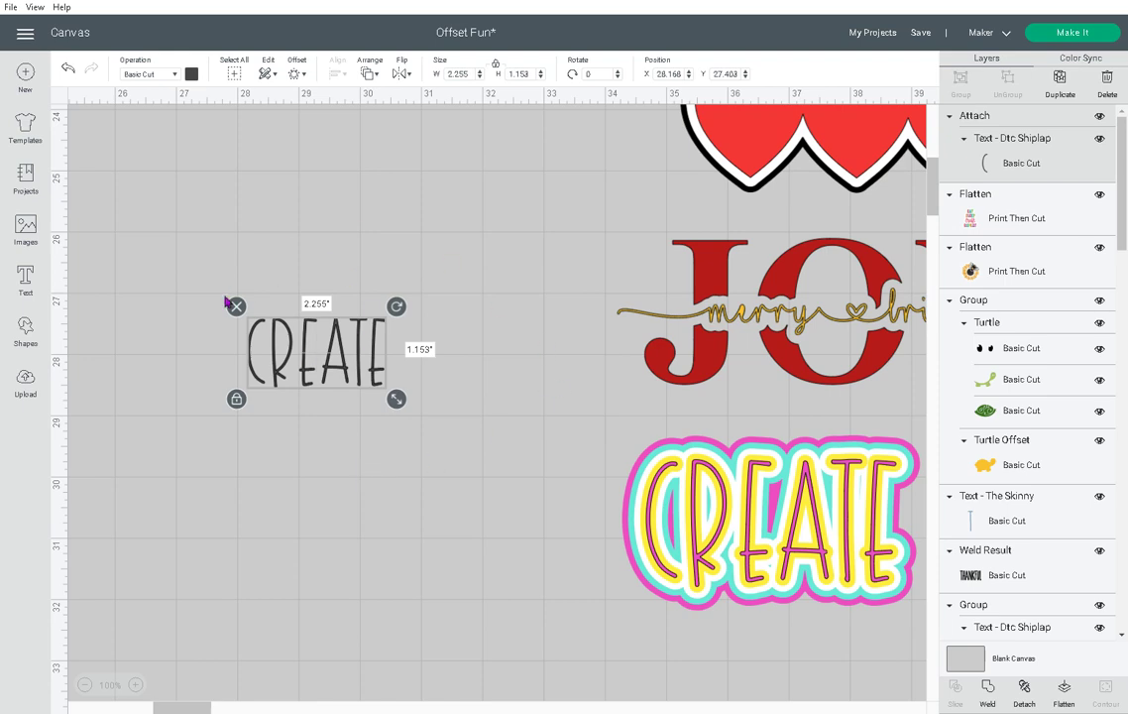
pyautogui.moveTo(330, 377); pyautogui.dragTo(316, 352)
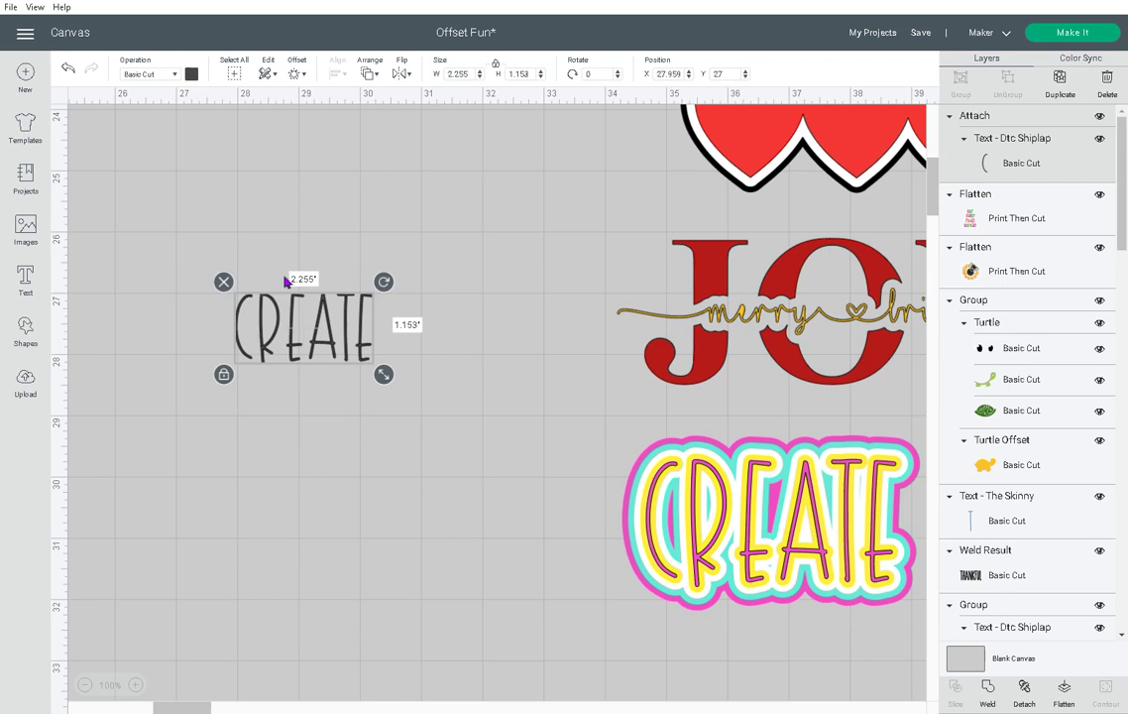
pyautogui.click(298, 77)
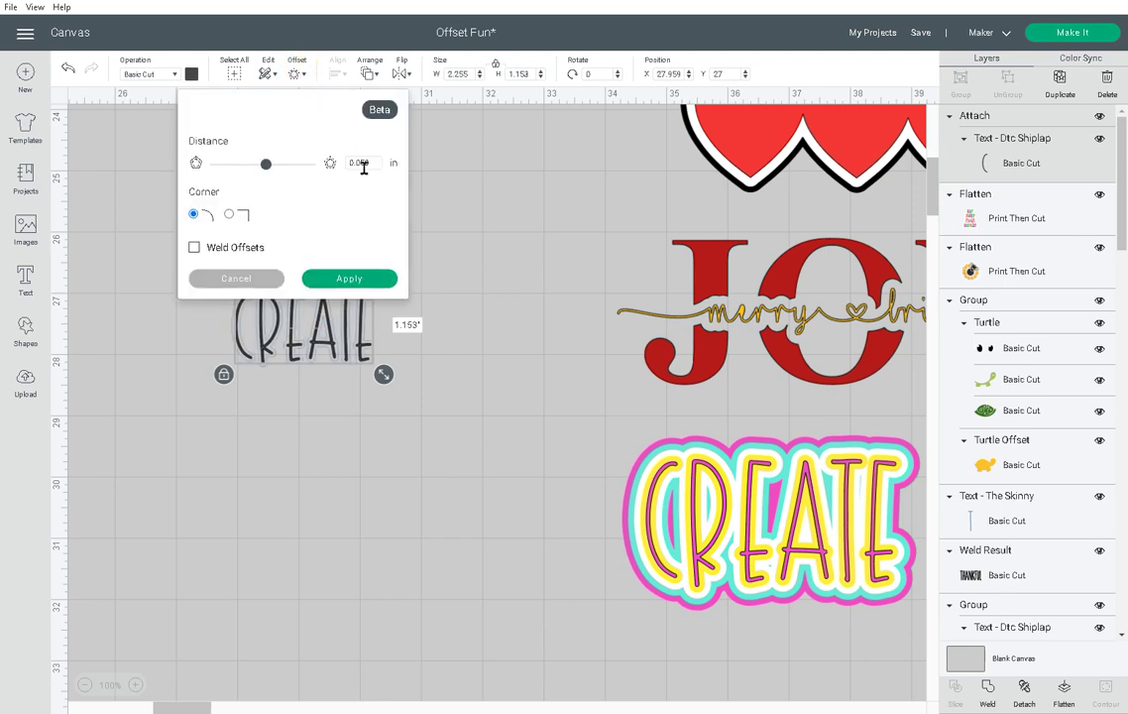
pyautogui.click(335, 285)
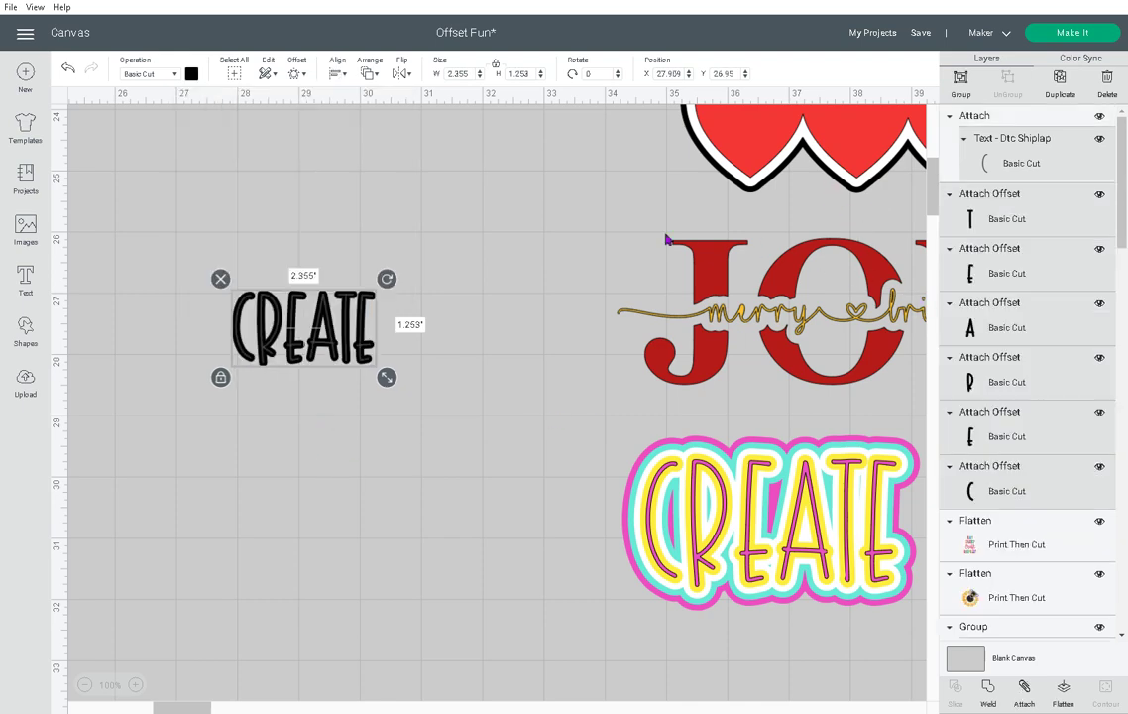
pyautogui.click(463, 407)
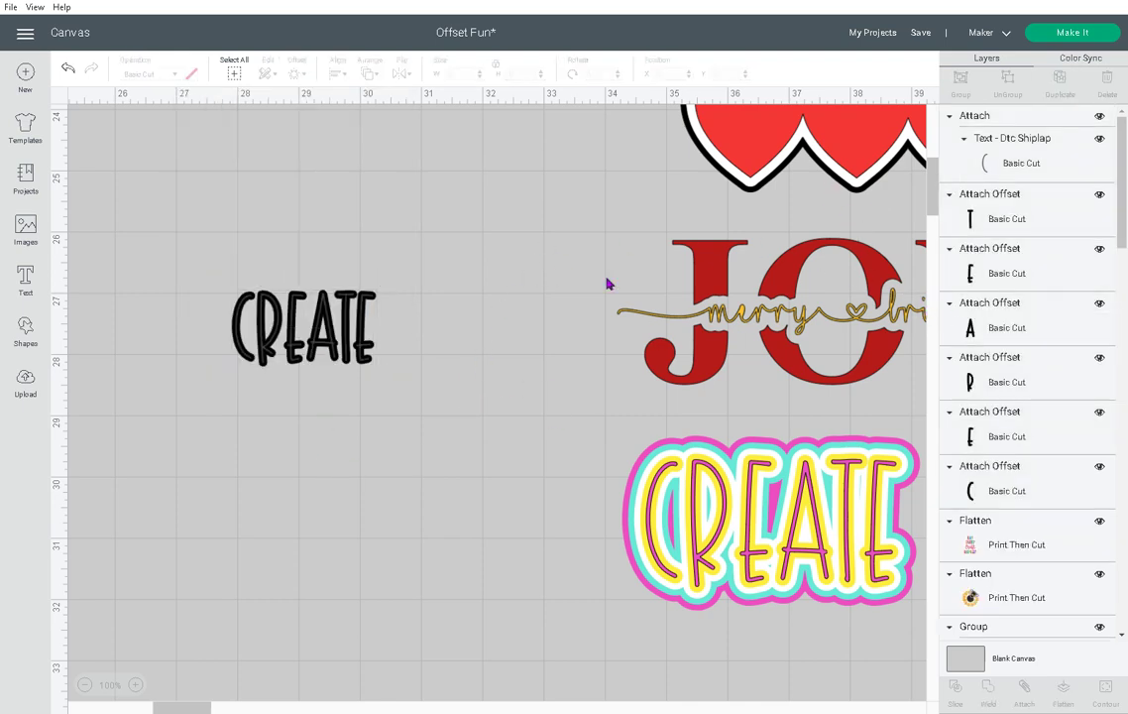
# Separate the attached CREATE text below its letter offsets and weld the individual offsets into one shape.
pyautogui.click(366, 306)
pyautogui.moveTo(366, 305); pyautogui.dragTo(360, 407)
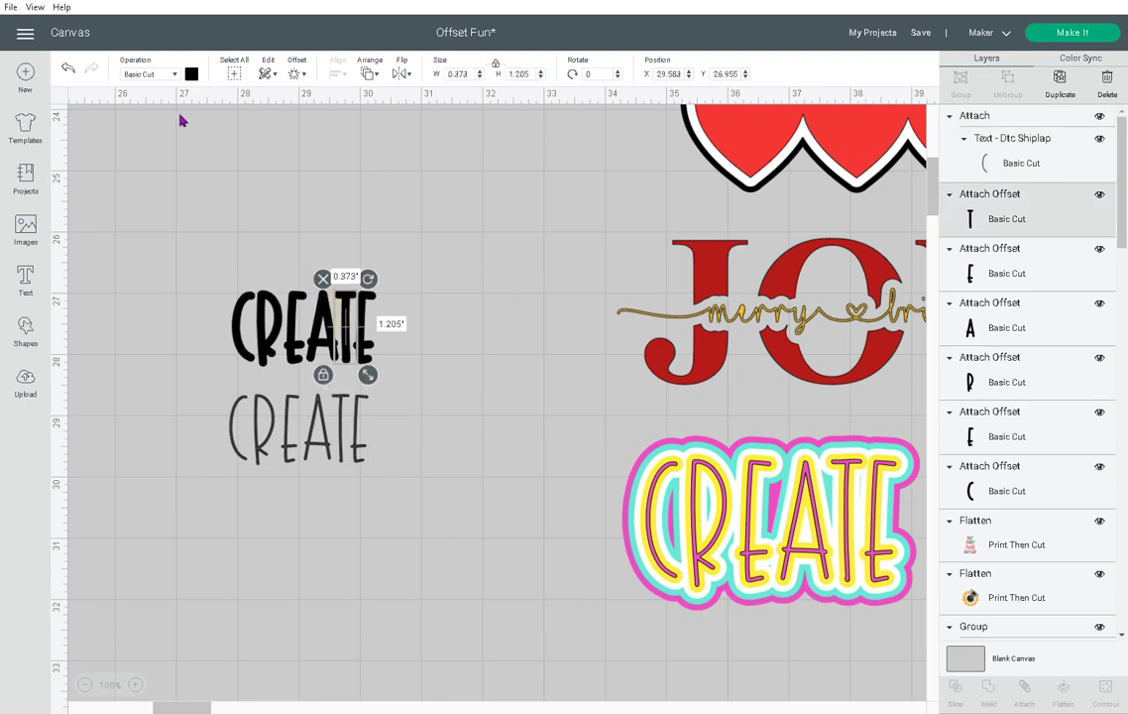
pyautogui.click(211, 272)
pyautogui.moveTo(211, 273); pyautogui.dragTo(397, 329)
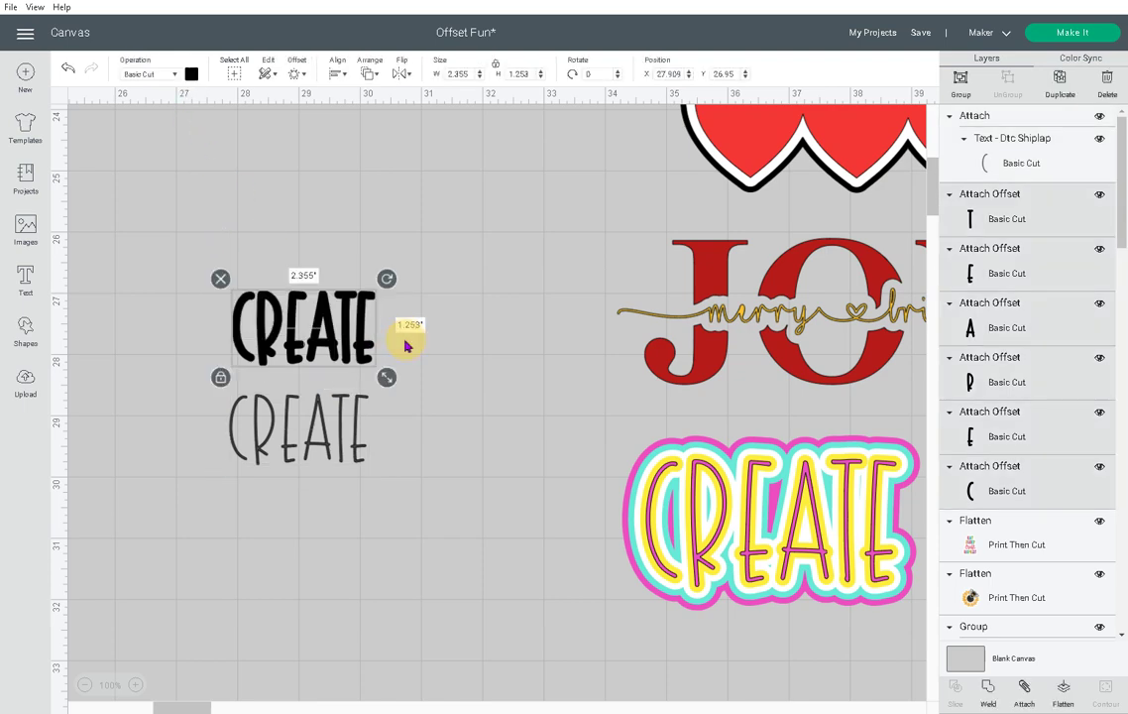
pyautogui.click(988, 686)
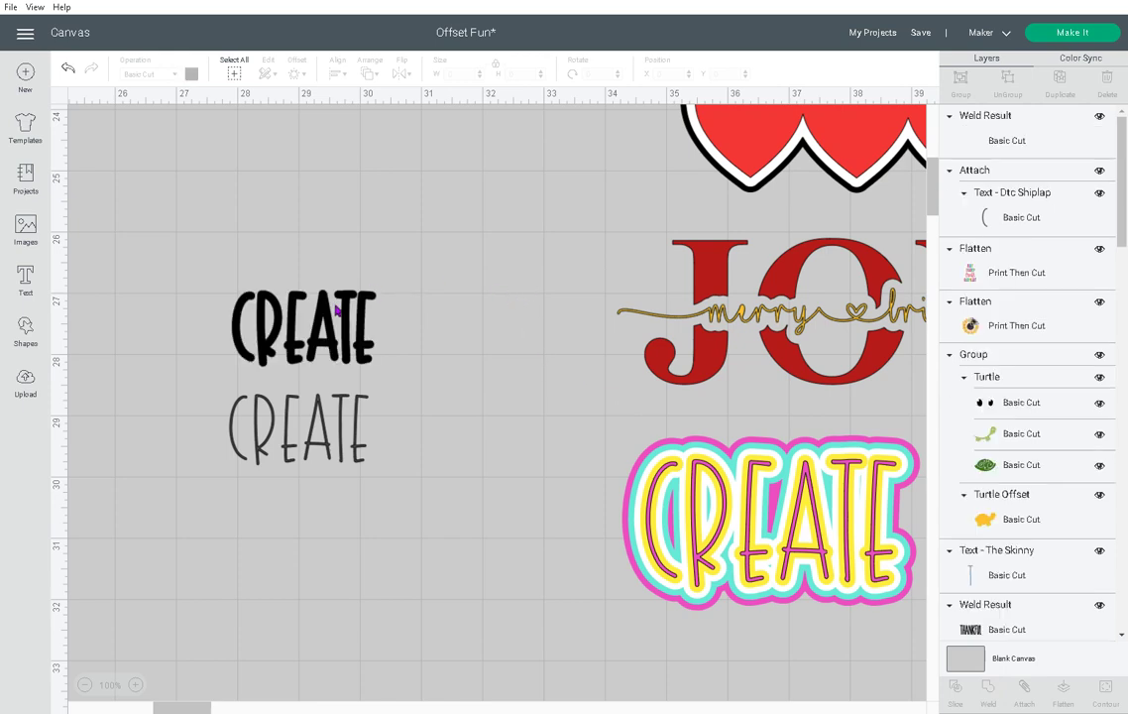
# Delete the welded CREATE offset and the attached CREATE text from the canvas.
pyautogui.moveTo(336, 311); pyautogui.dragTo(323, 294)
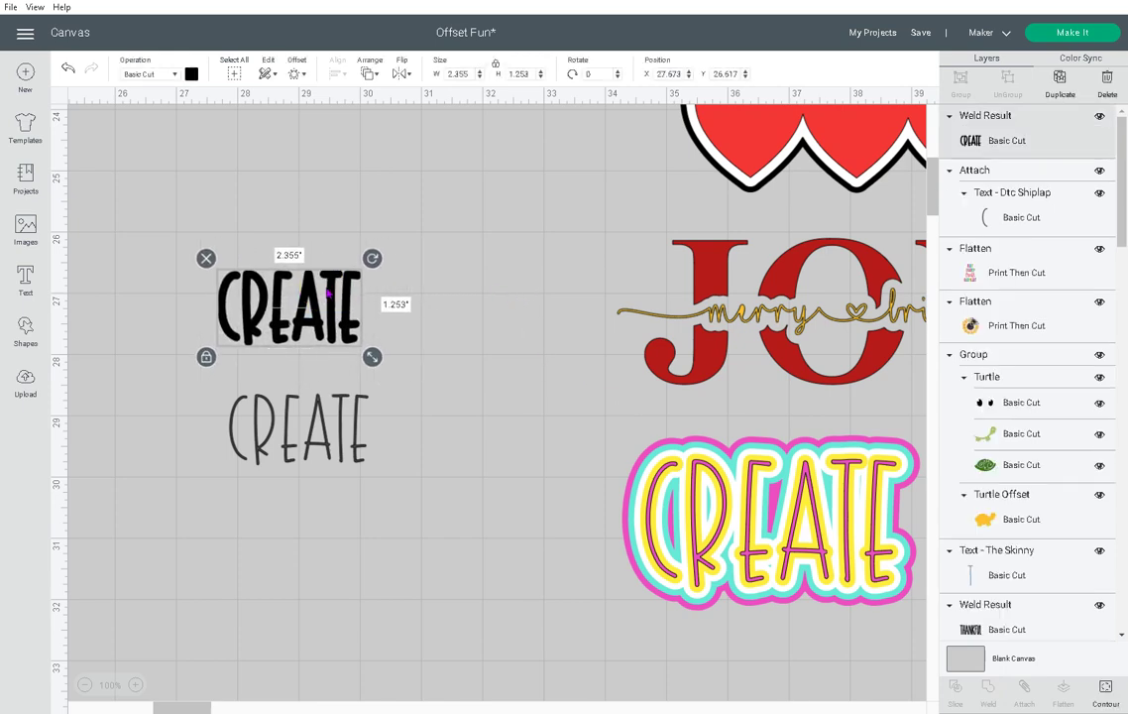
pyautogui.click(206, 258)
pyautogui.click(317, 430)
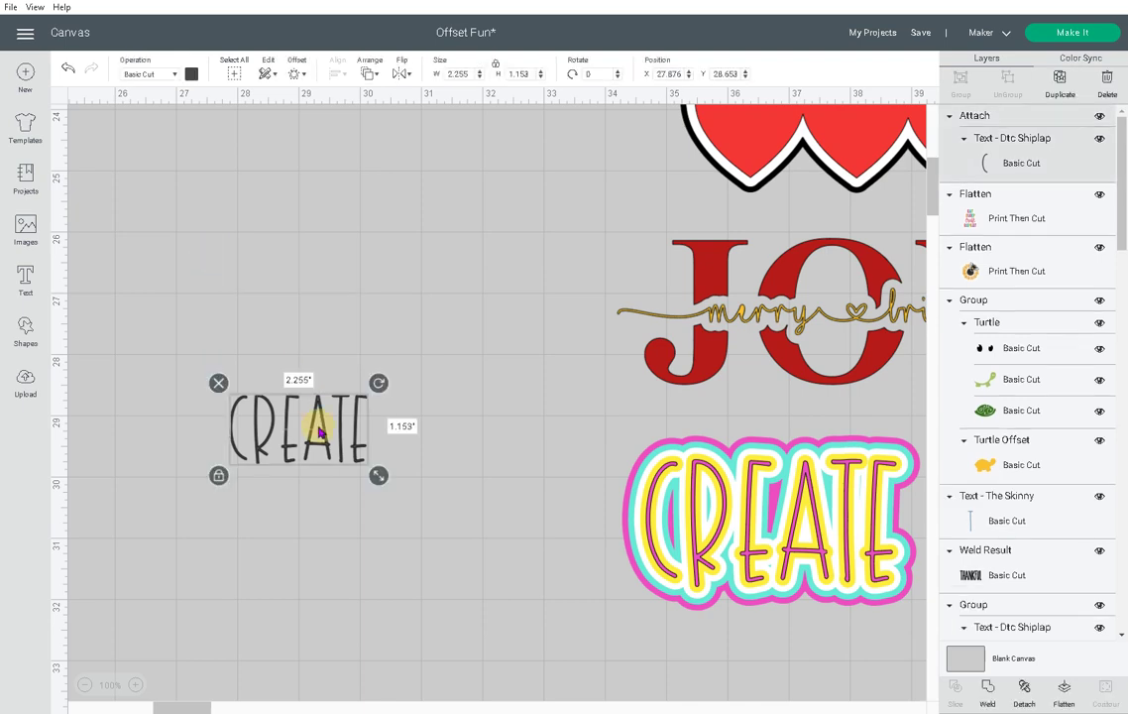
pyautogui.click(216, 378)
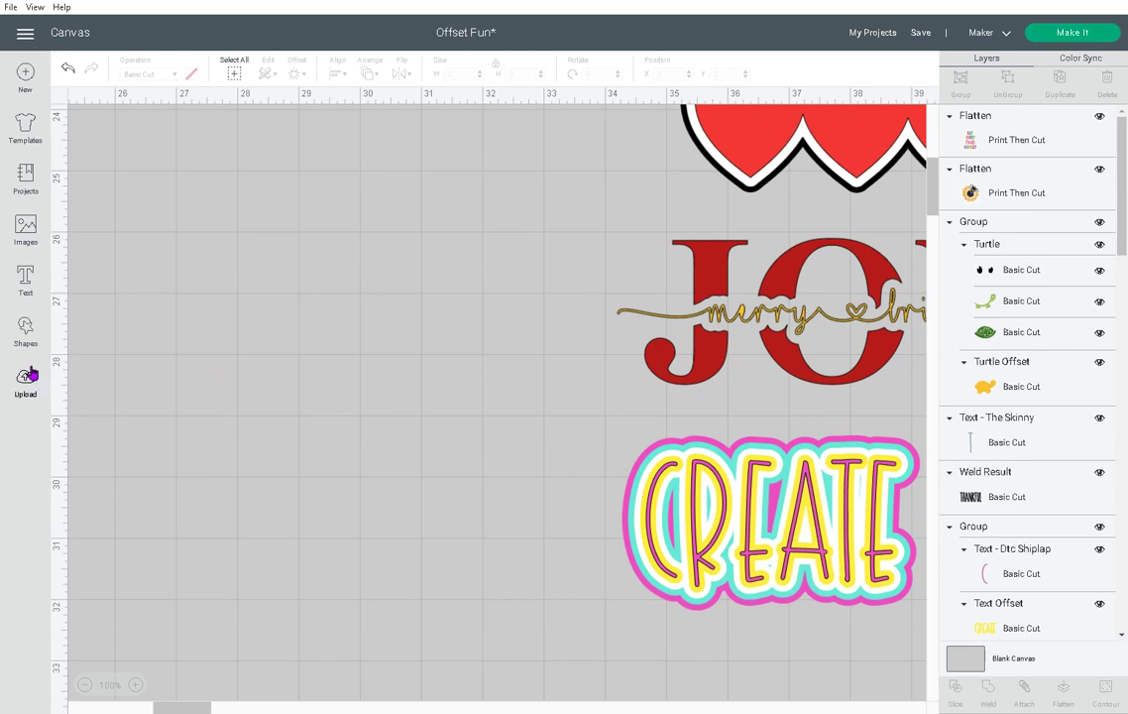
# Add a new CREATE text in DTC Shiplap and place it in the empty space beside the samples.
pyautogui.click(25, 280)
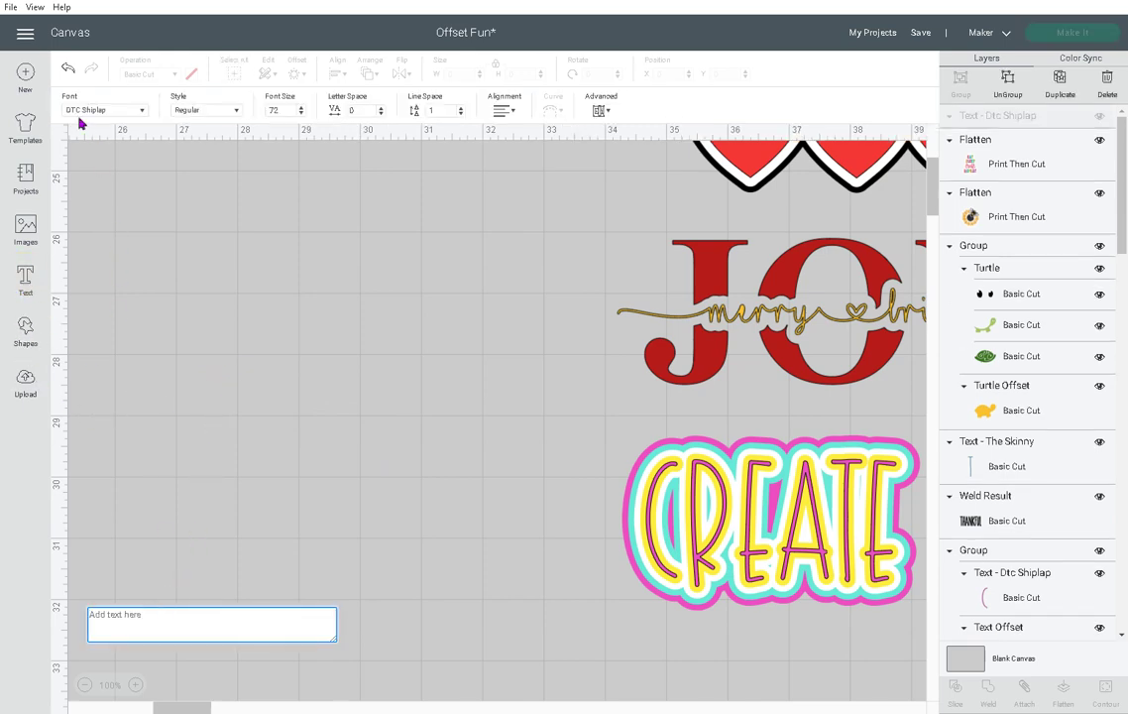
pyautogui.click(171, 613)
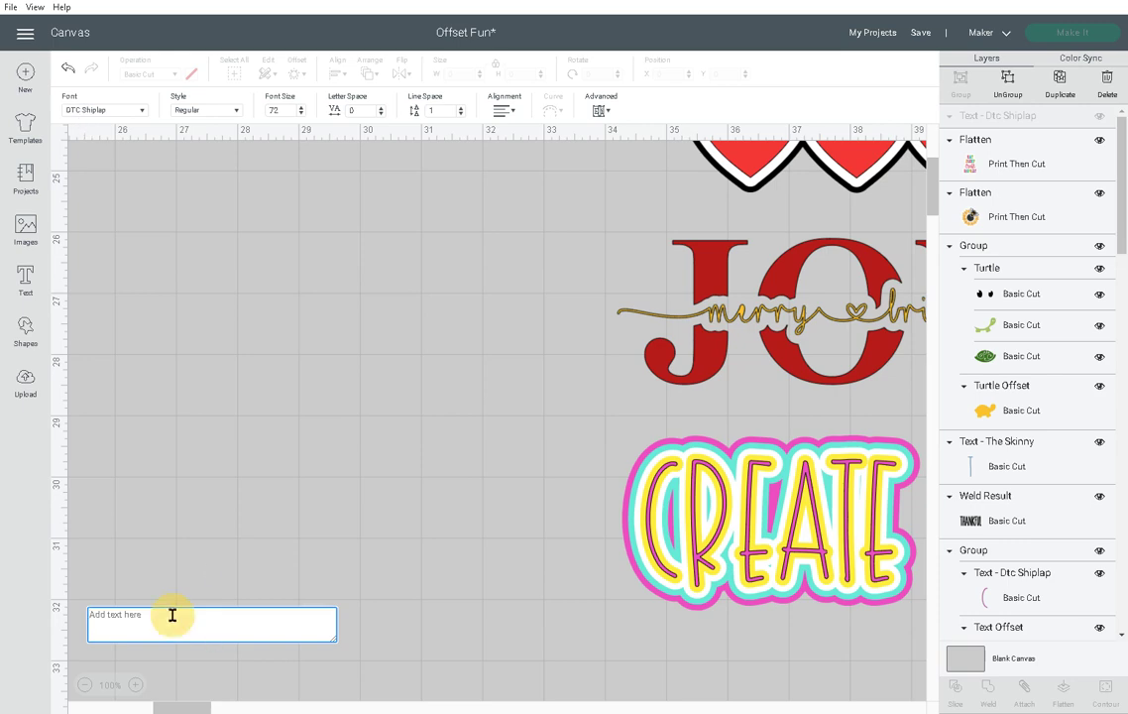
pyautogui.write('CREATE')
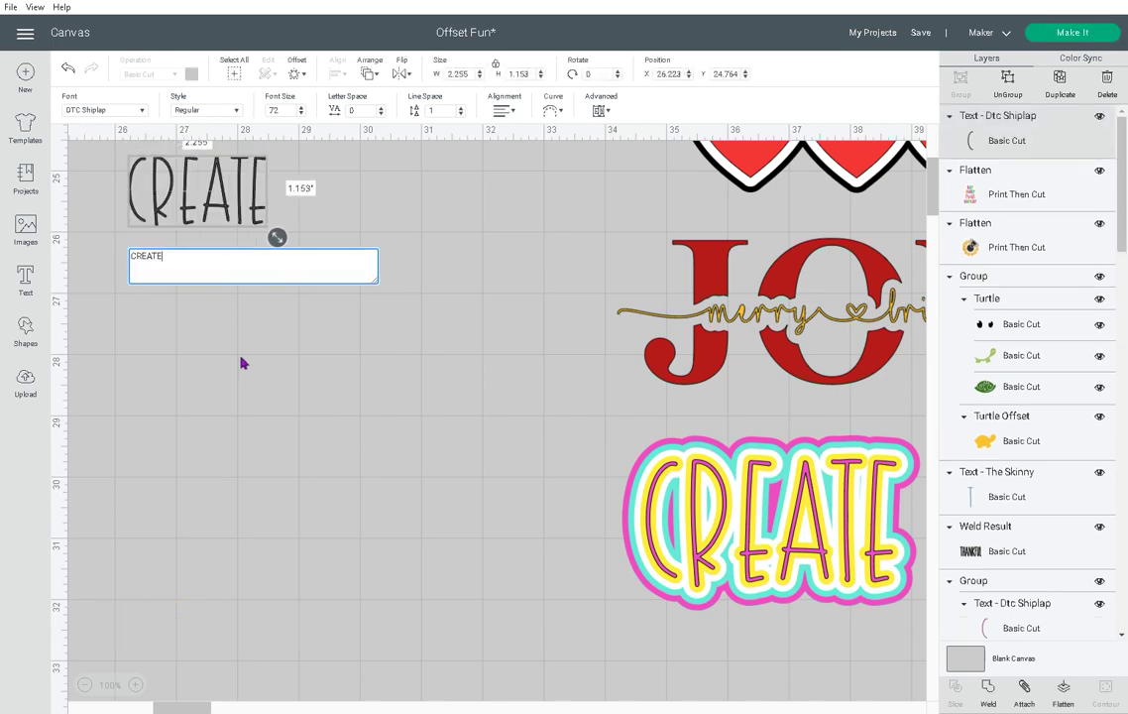
pyautogui.moveTo(209, 187); pyautogui.dragTo(337, 416)
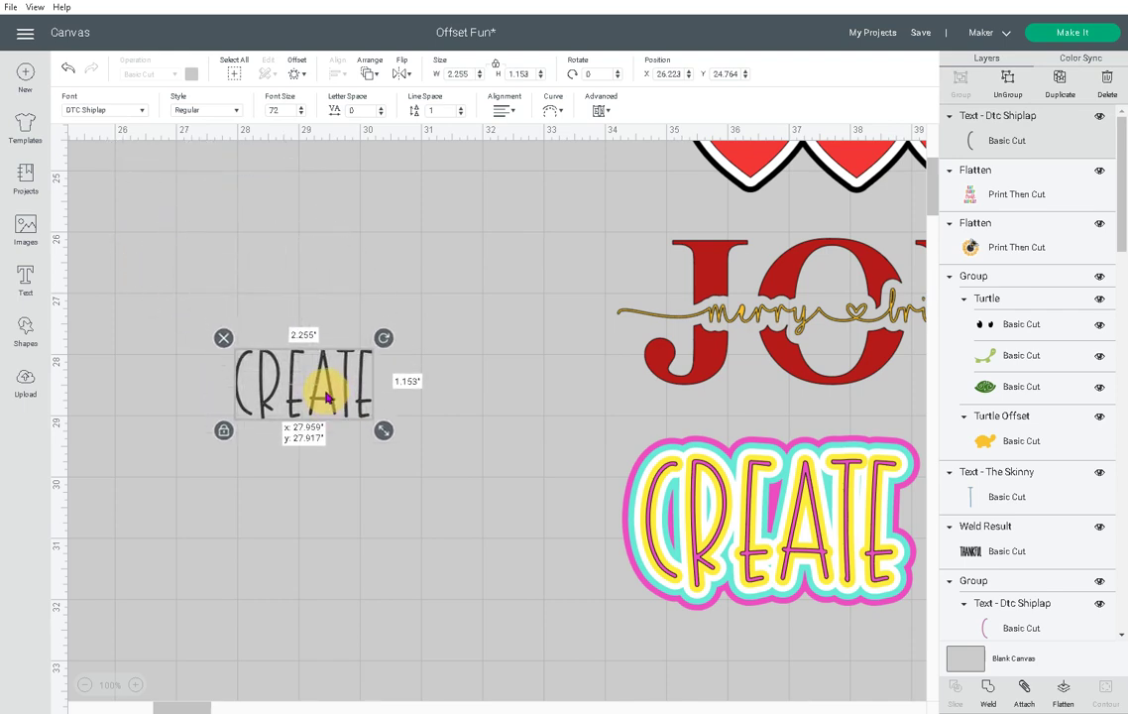
# Weld the CREATE text and apply a 0.050 in offset with rounded corners to the welded word.
pyautogui.click(986, 687)
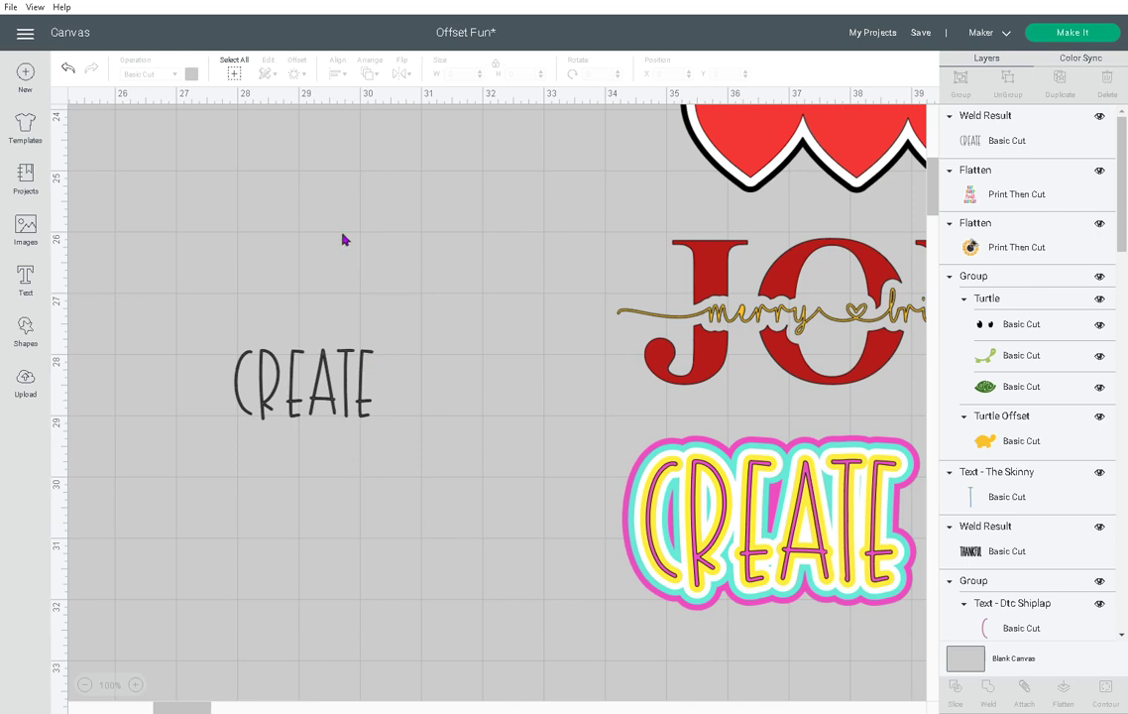
pyautogui.moveTo(322, 371); pyautogui.dragTo(299, 380)
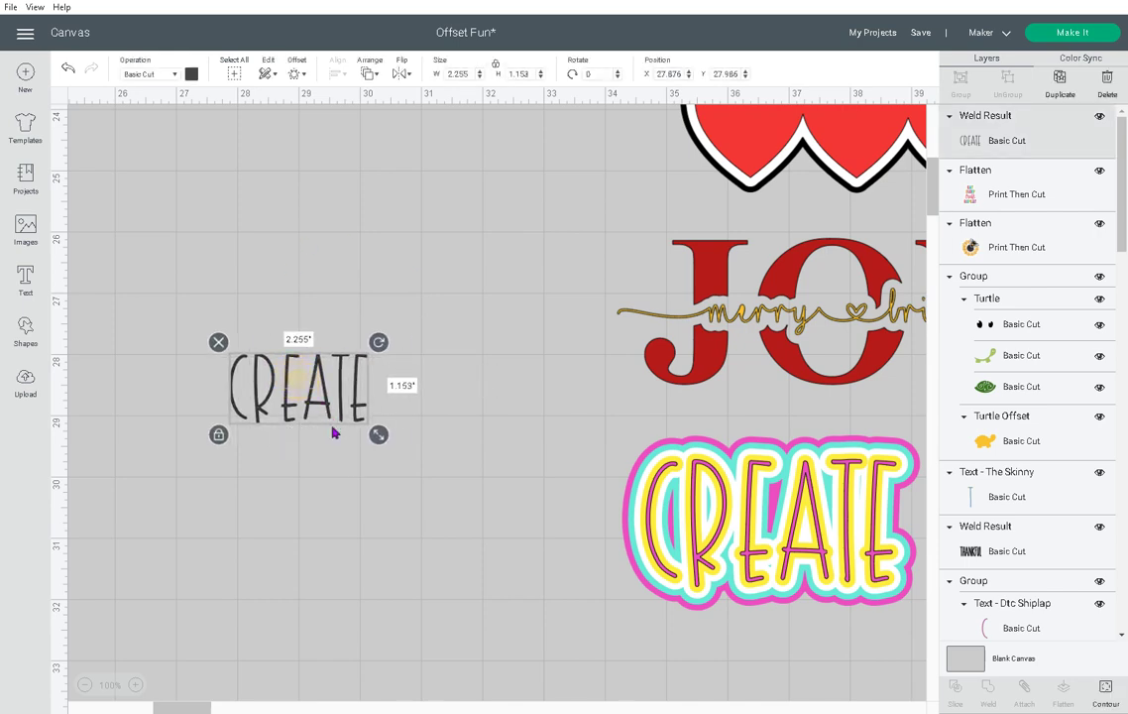
pyautogui.click(299, 75)
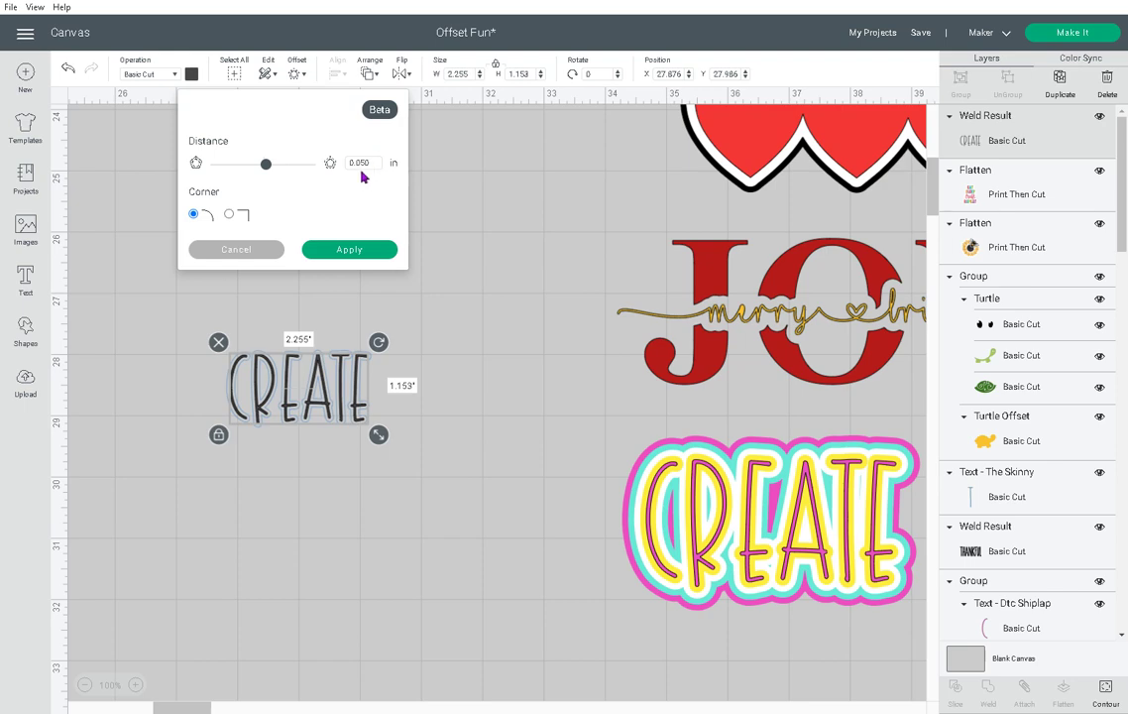
pyautogui.click(350, 250)
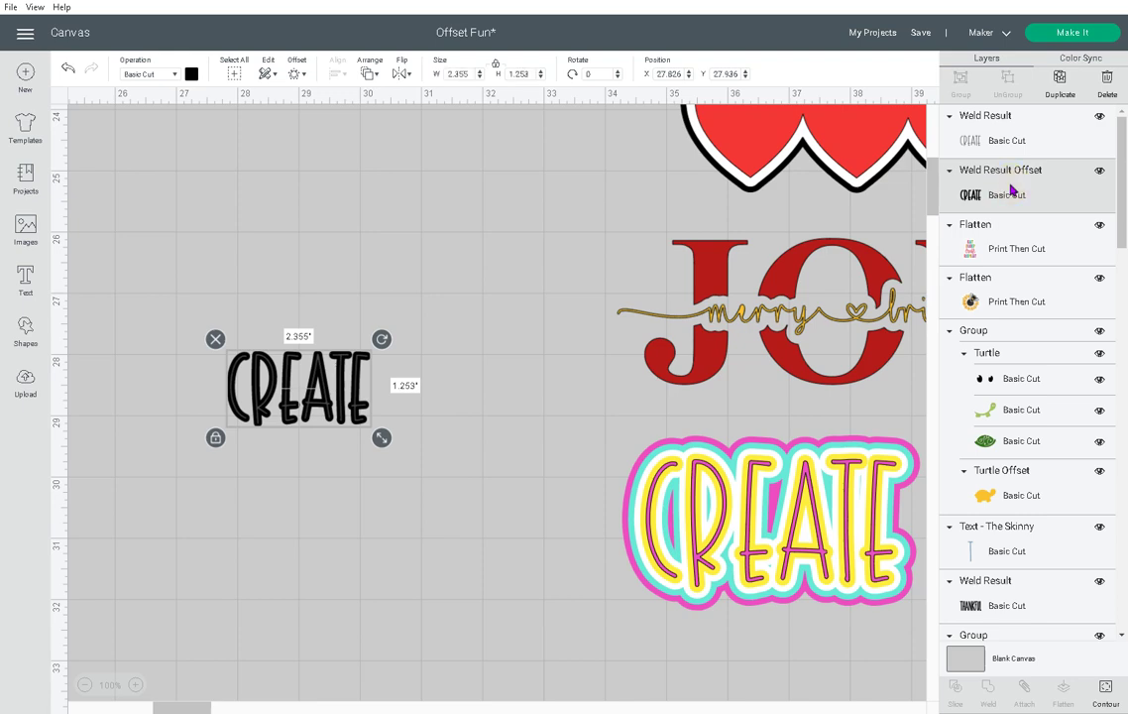
# Colour the welded CREATE lettering red and its offset layer white.
pyautogui.click(1001, 131)
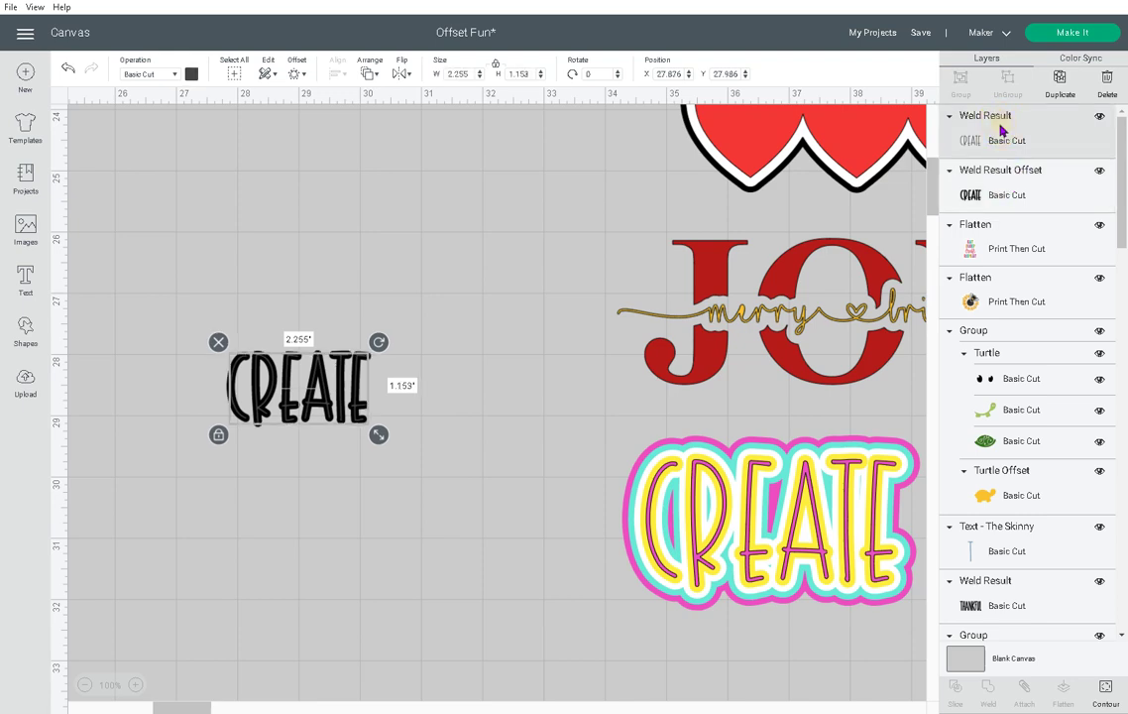
pyautogui.click(191, 76)
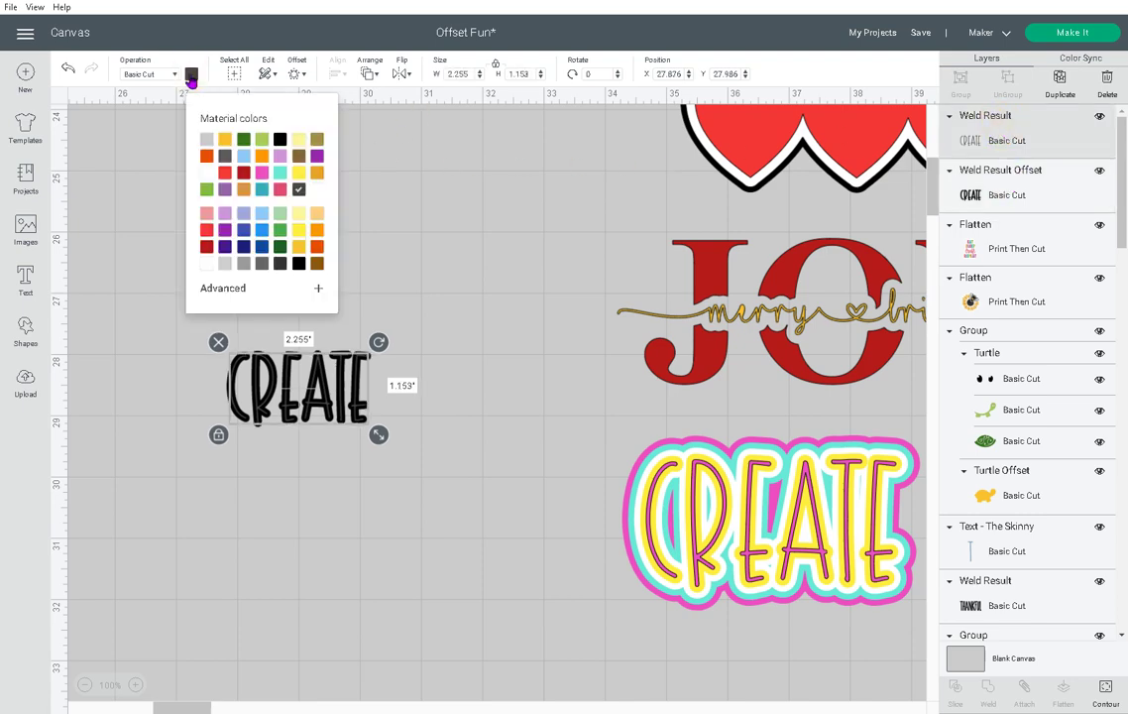
pyautogui.click(225, 174)
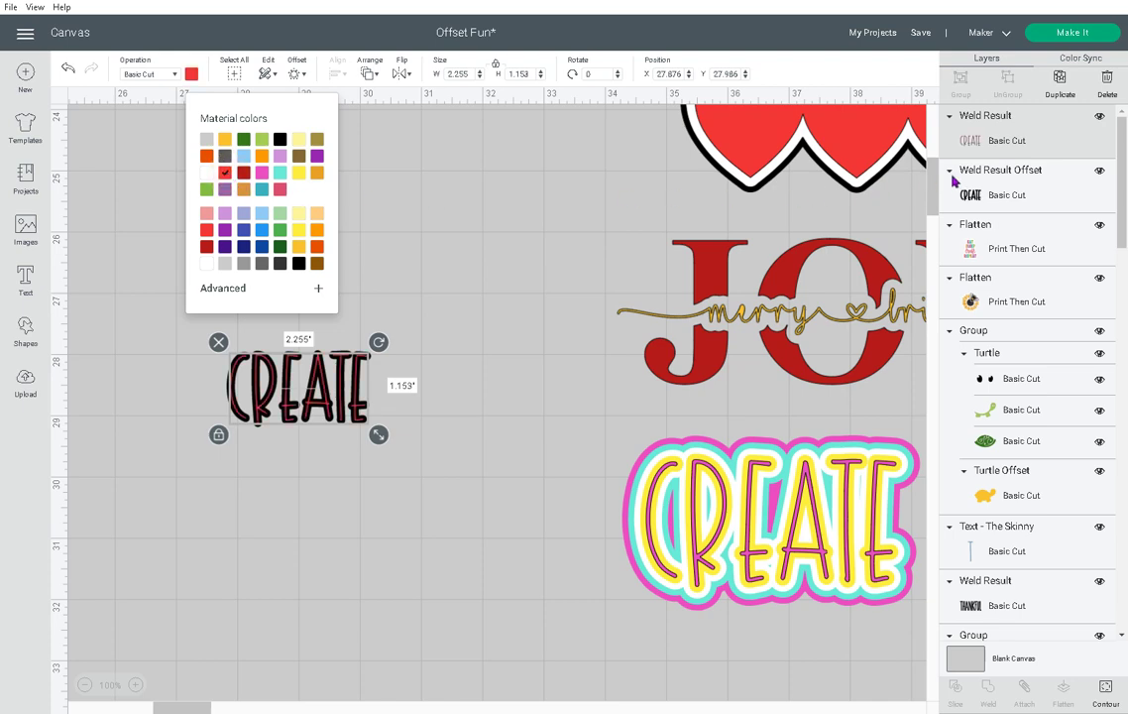
pyautogui.click(991, 197)
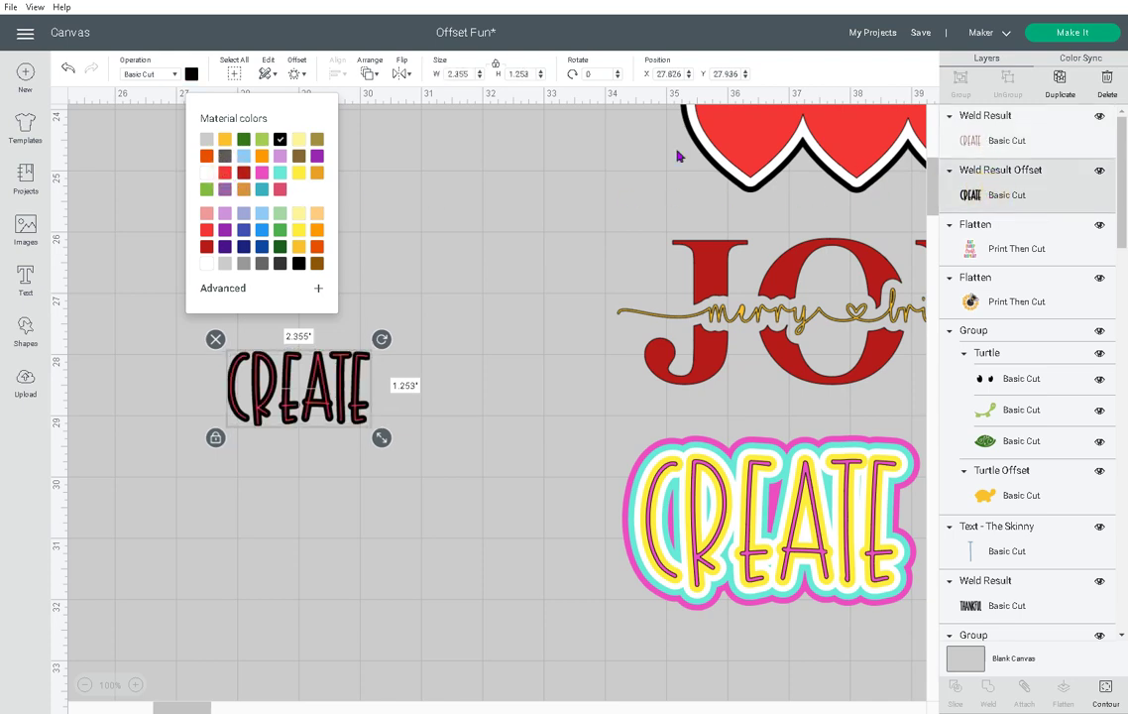
pyautogui.click(208, 173)
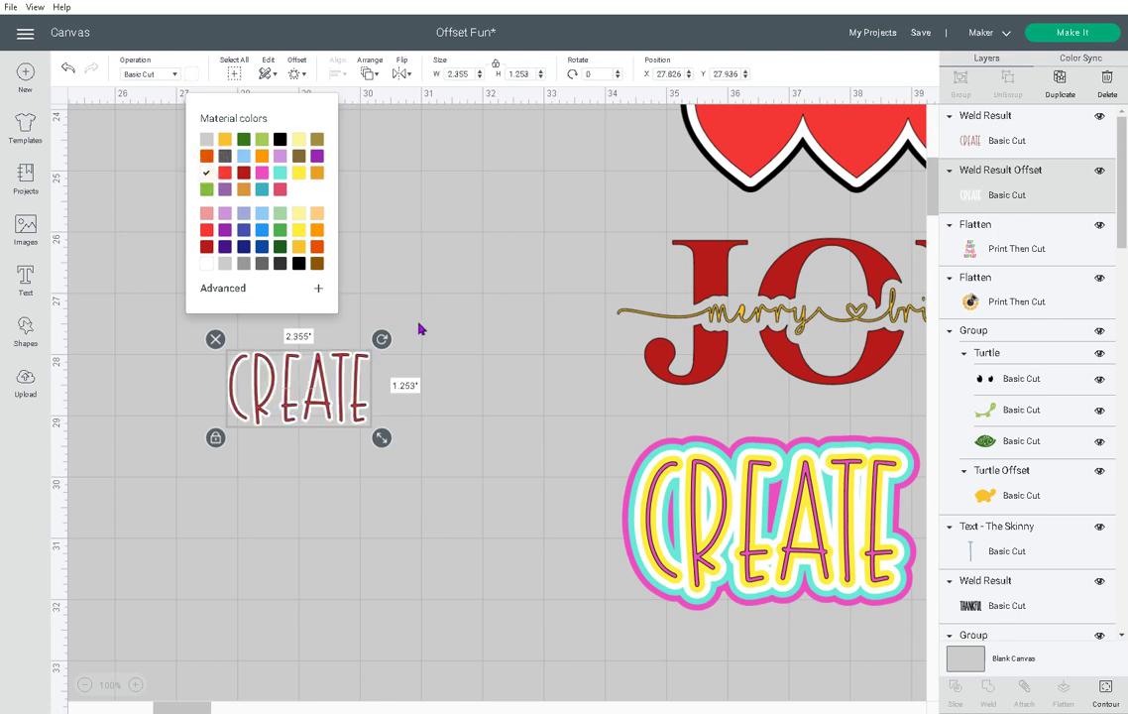
pyautogui.click(419, 276)
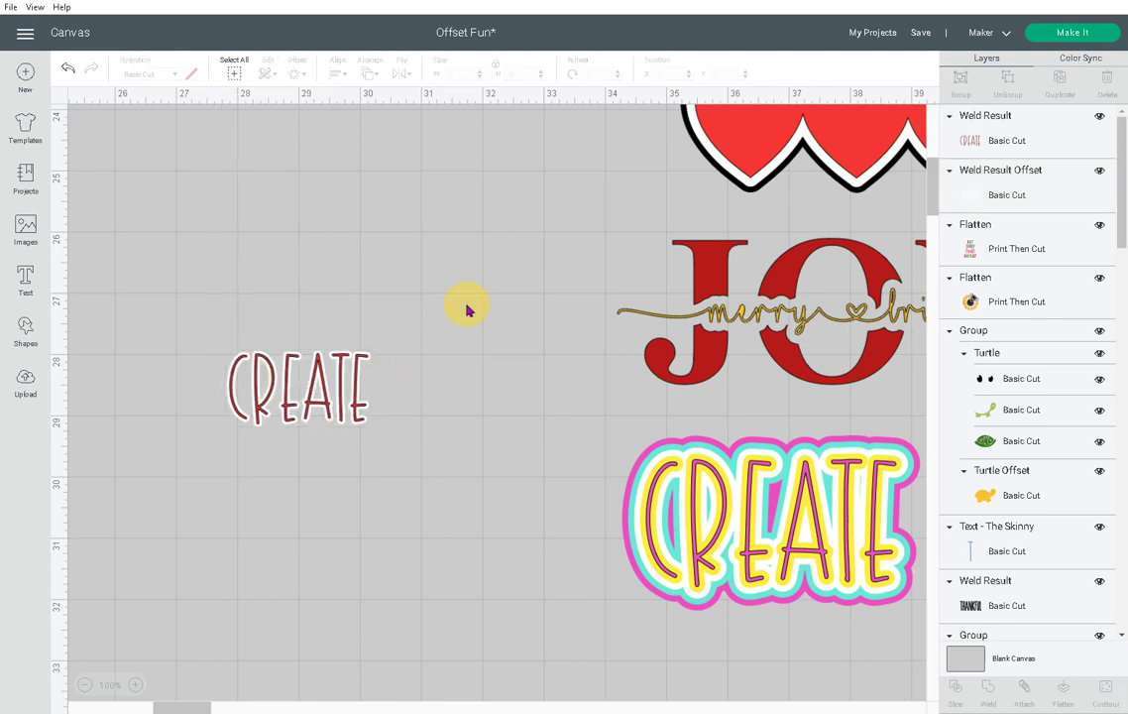
# Apply a second 0.050 in rounded-corner offset around the white CREATE offset and colour it blue.
pyautogui.click(969, 198)
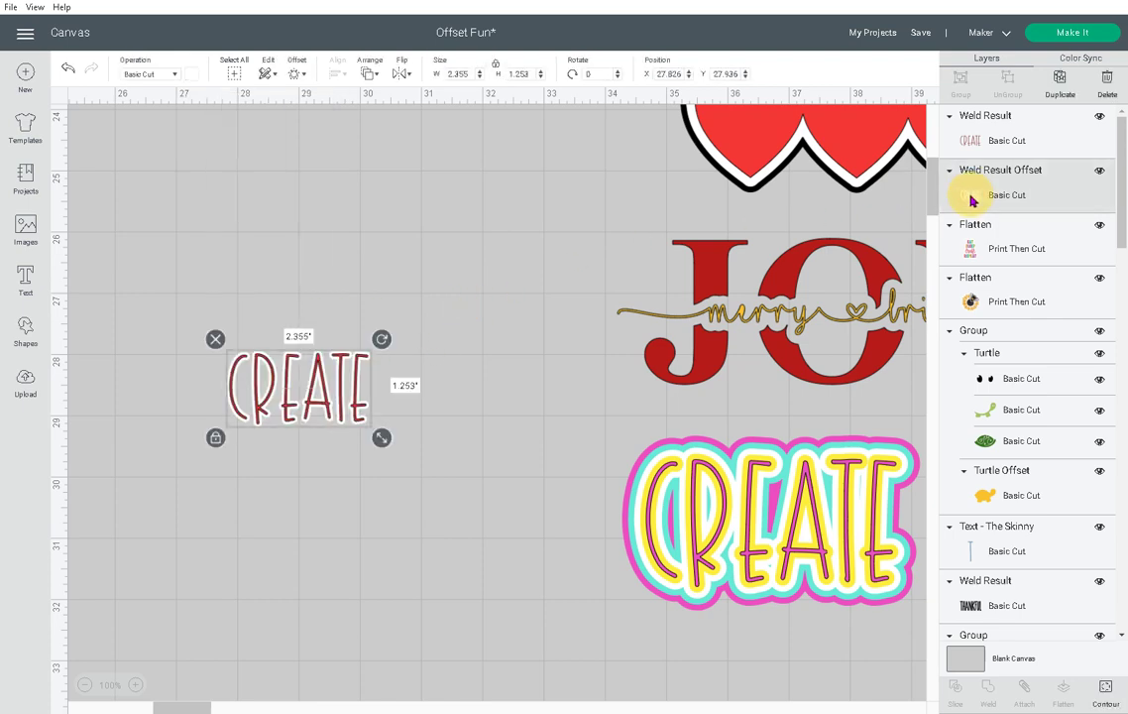
pyautogui.click(295, 75)
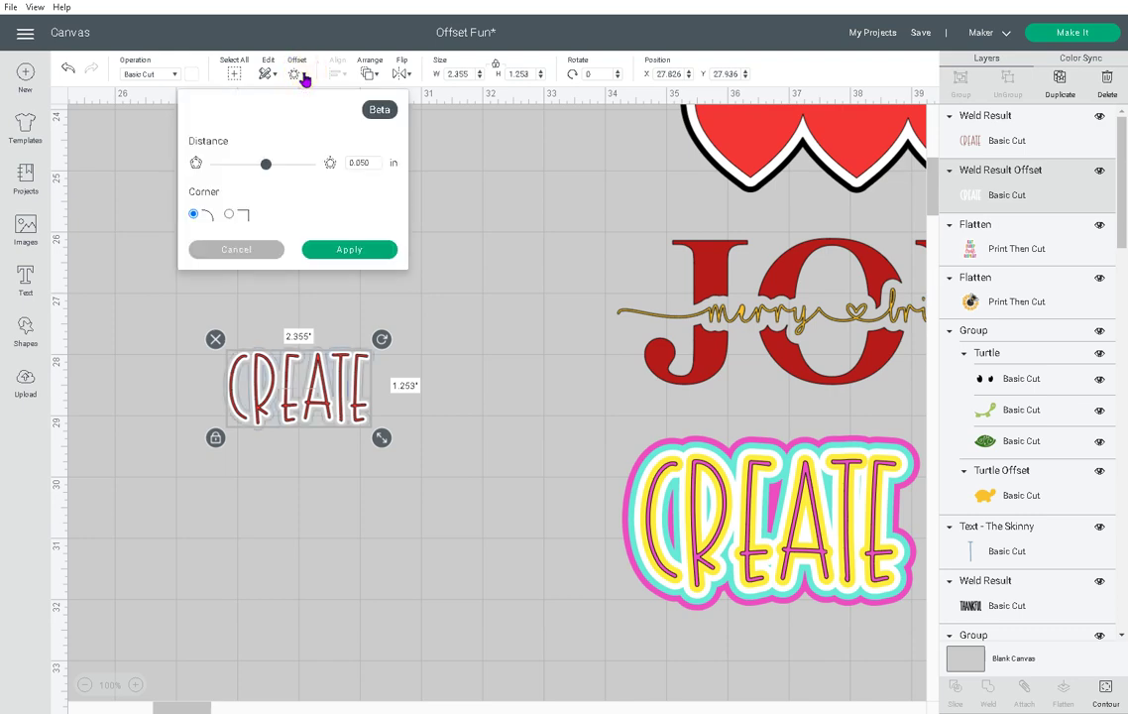
pyautogui.click(340, 249)
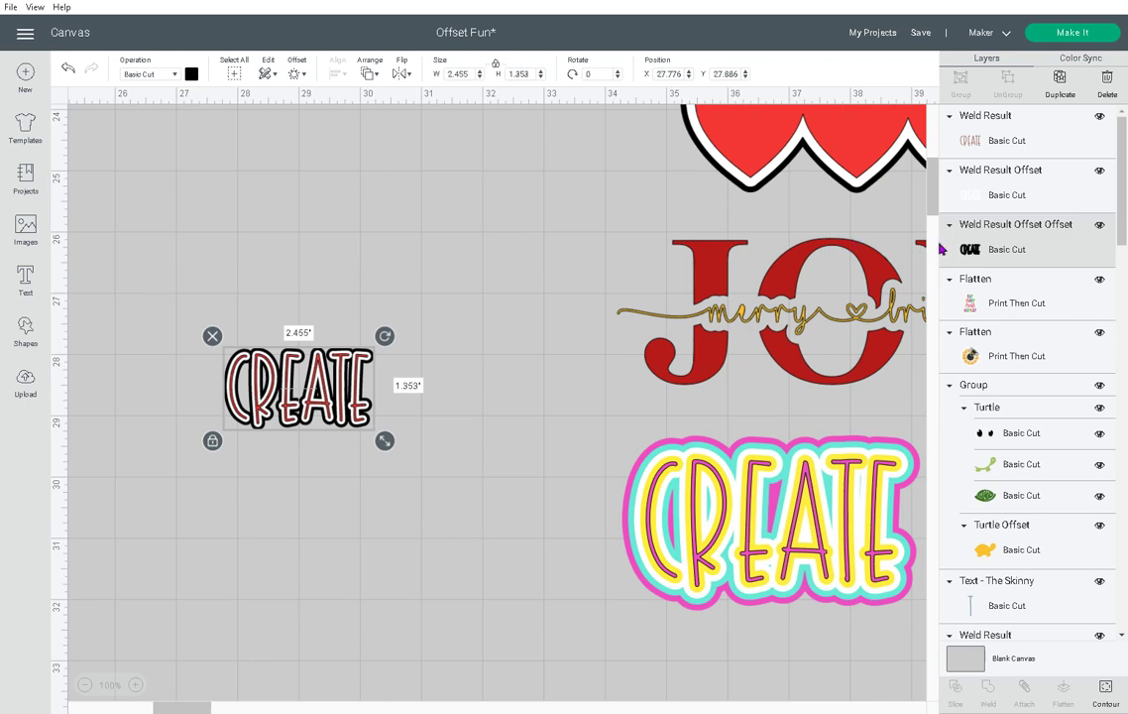
pyautogui.click(191, 74)
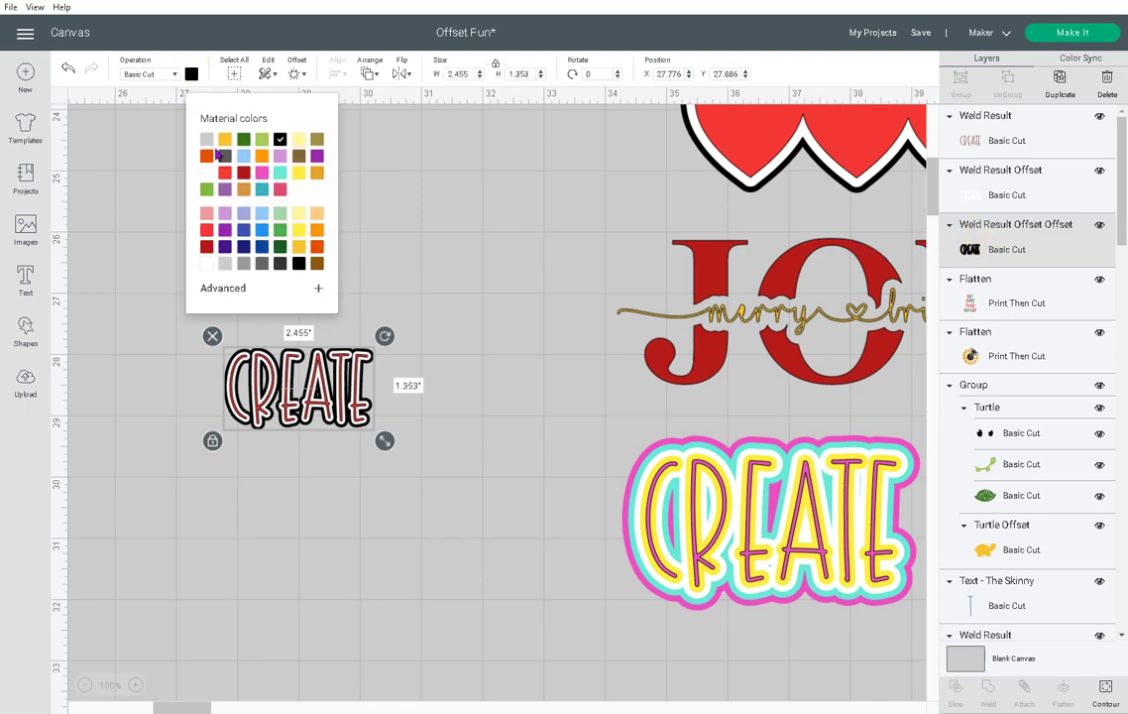
pyautogui.click(243, 230)
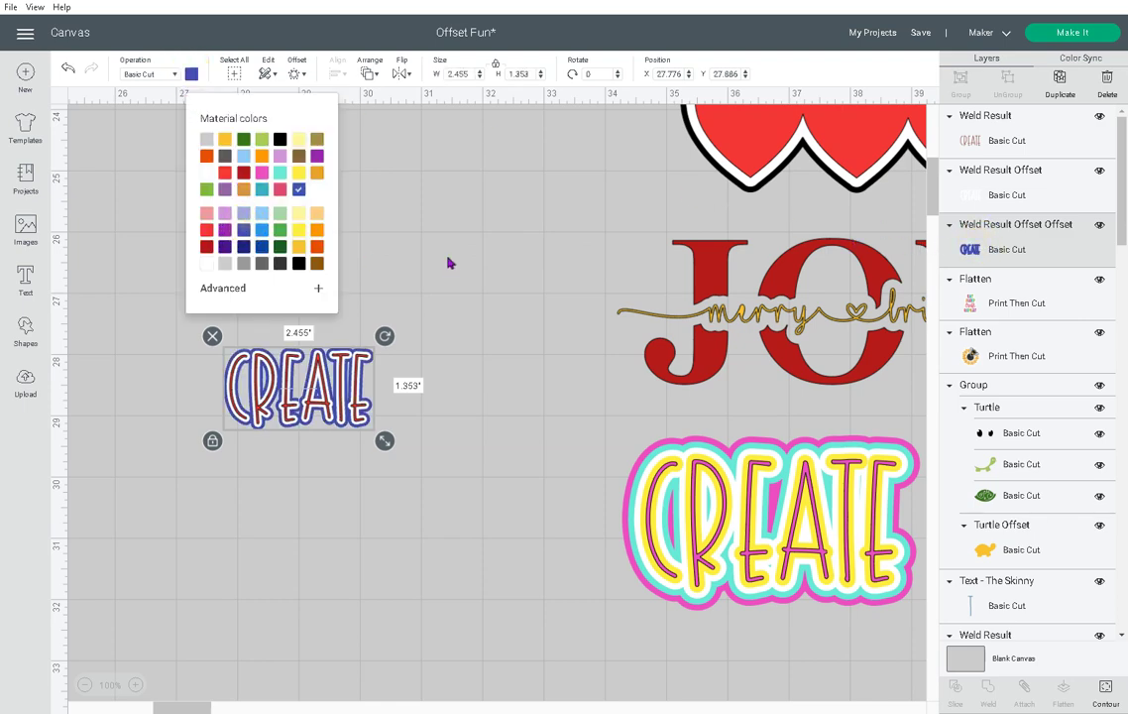
pyautogui.click(448, 256)
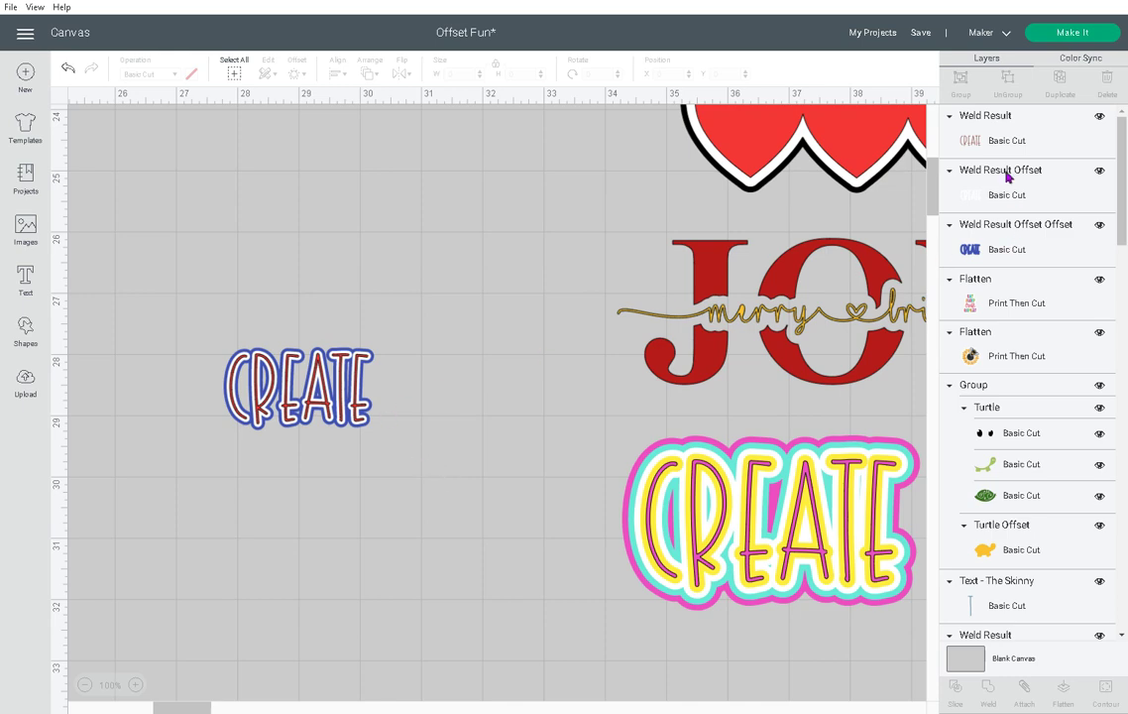
# Recolour the welded CREATE lettering black, its first offset orange and its second offset white.
pyautogui.click(993, 140)
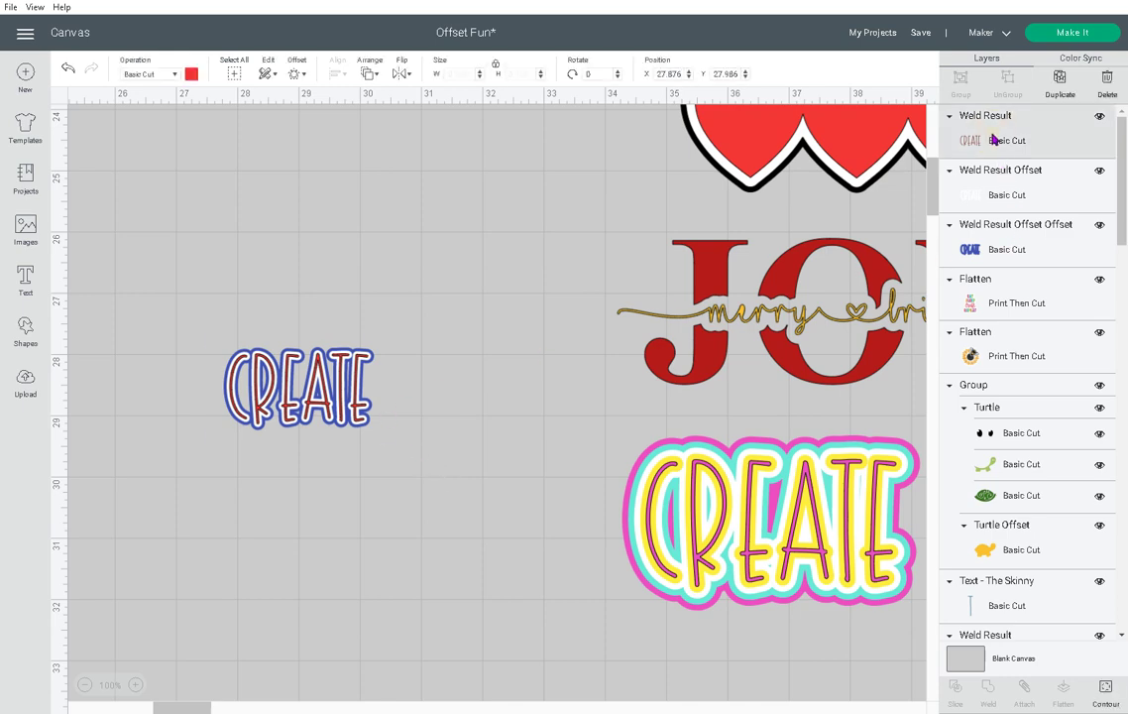
pyautogui.click(191, 74)
pyautogui.click(280, 139)
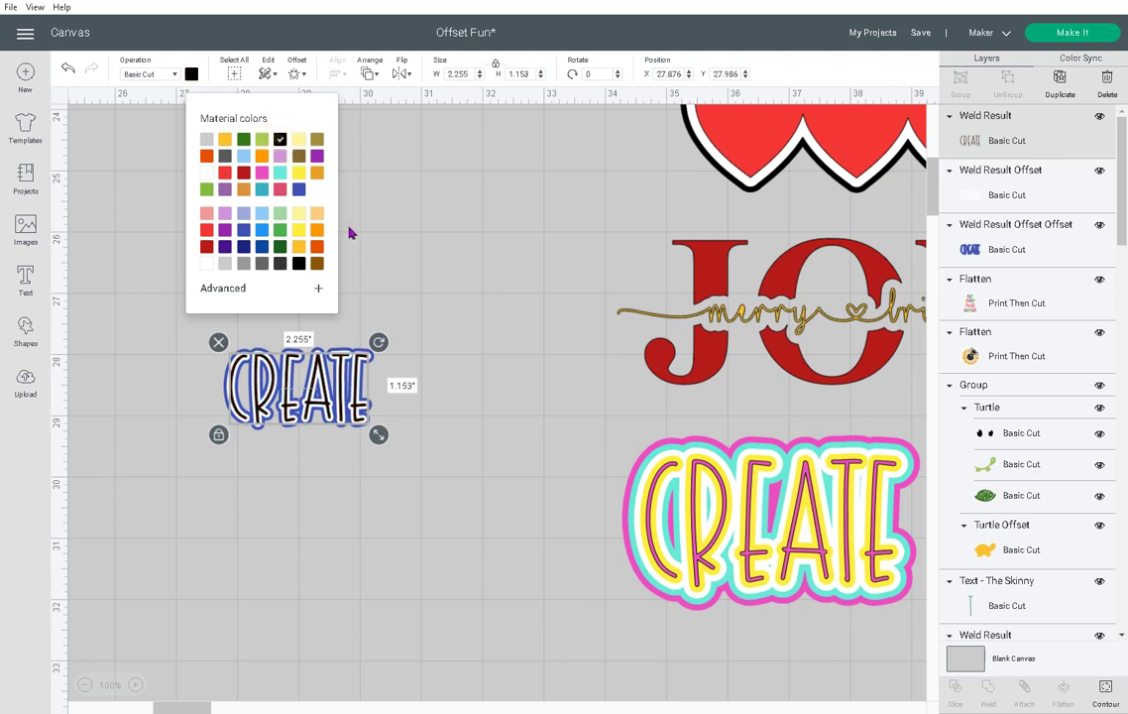
pyautogui.click(990, 195)
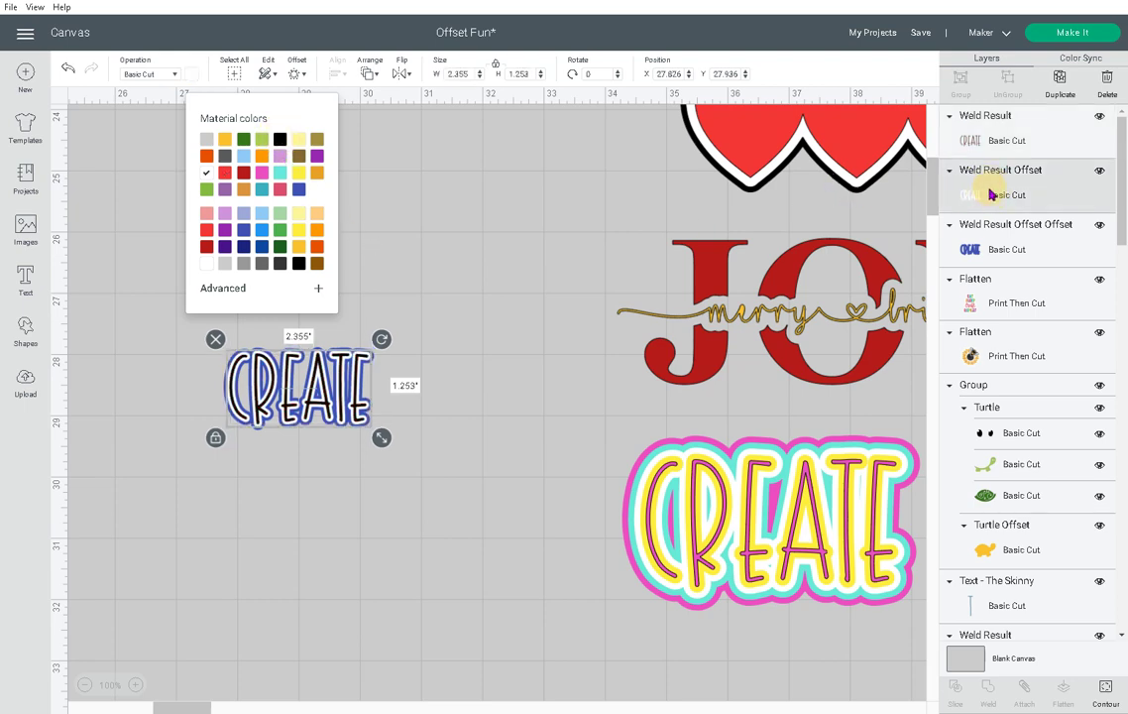
pyautogui.click(208, 157)
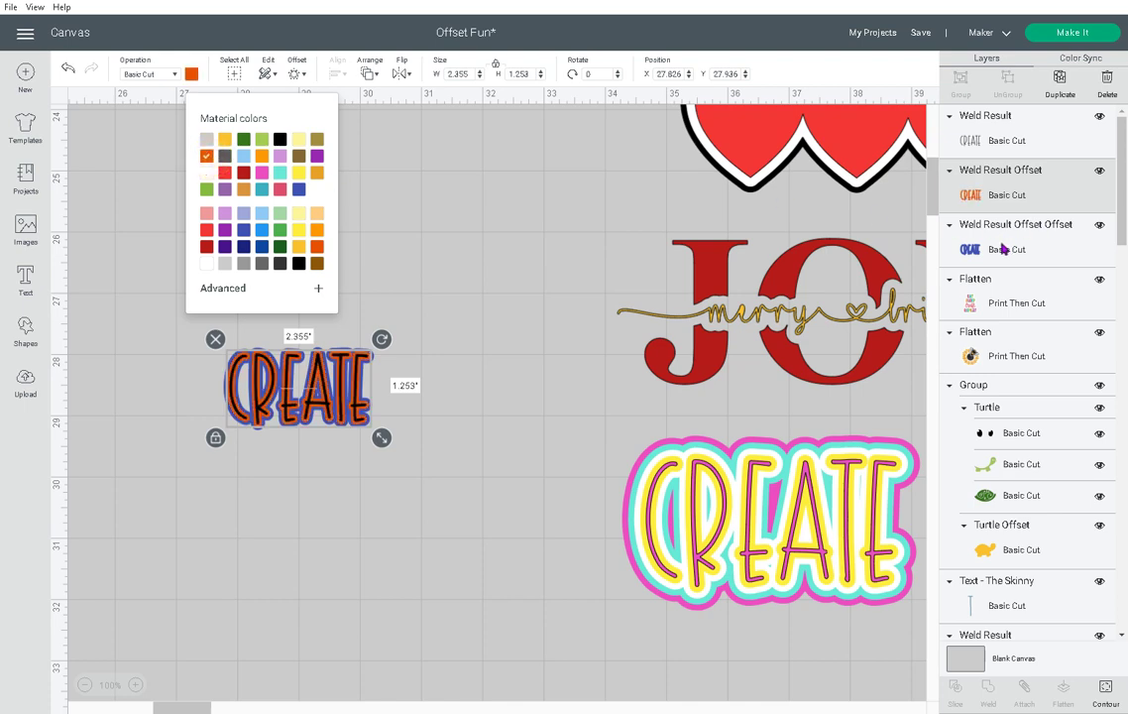
pyautogui.click(1003, 248)
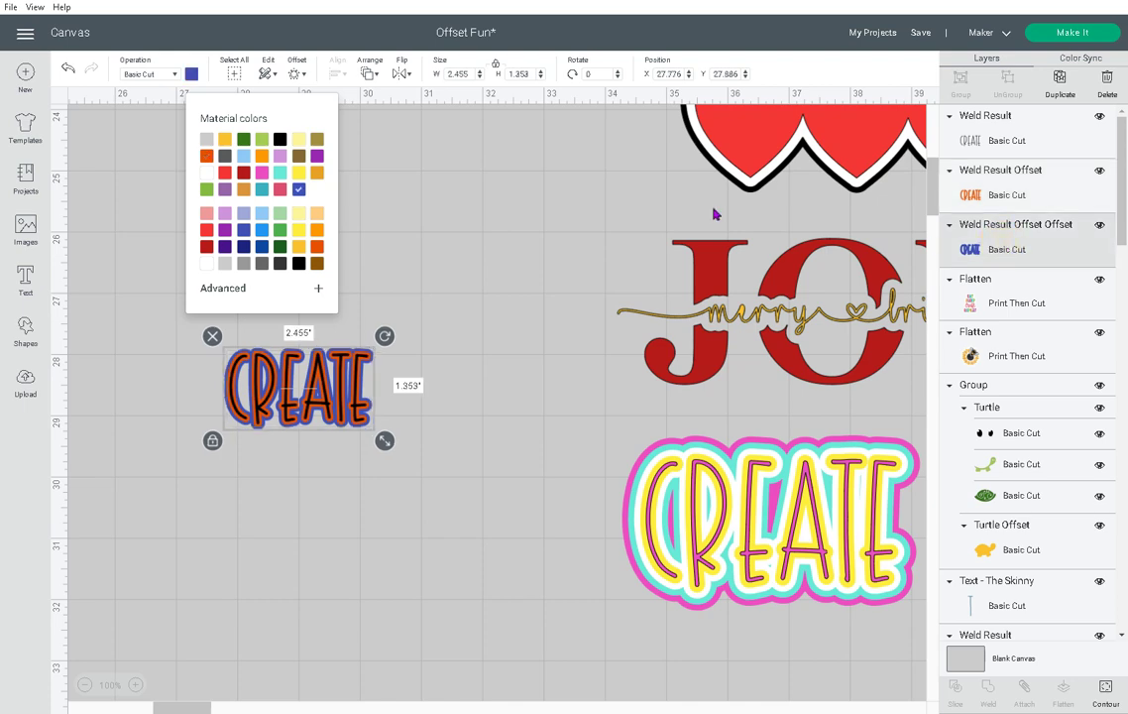
pyautogui.click(206, 174)
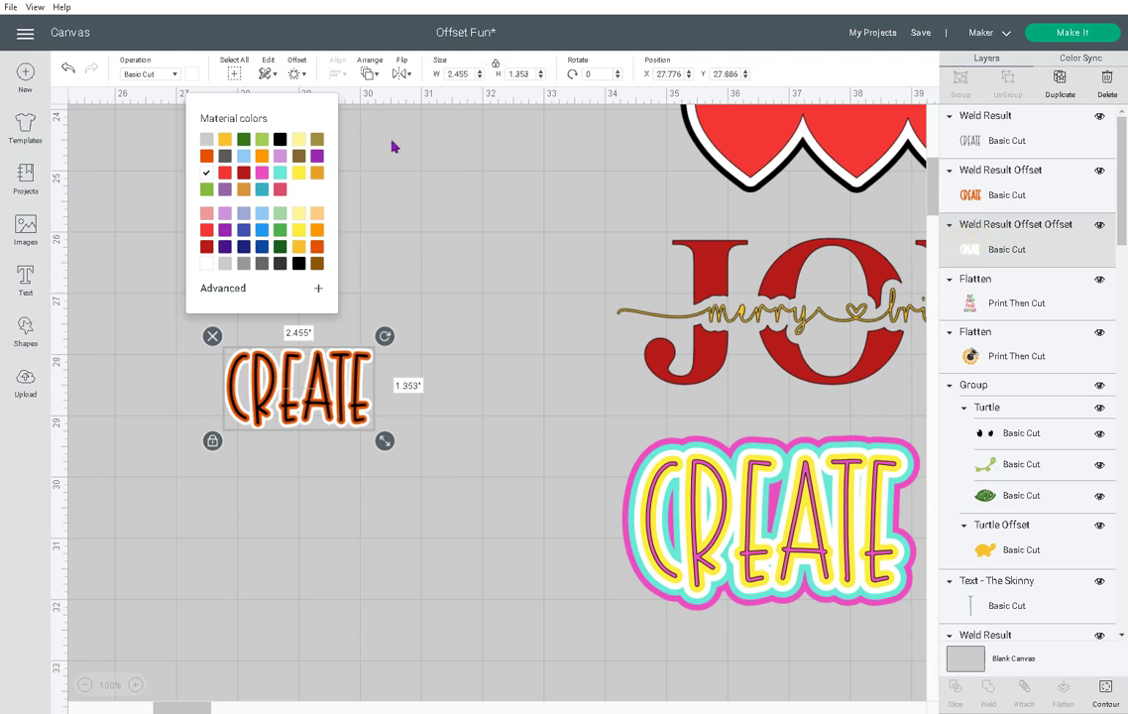
# Apply a 0.050 in rounded-corner offset around the white CREATE layer.
pyautogui.click(297, 75)
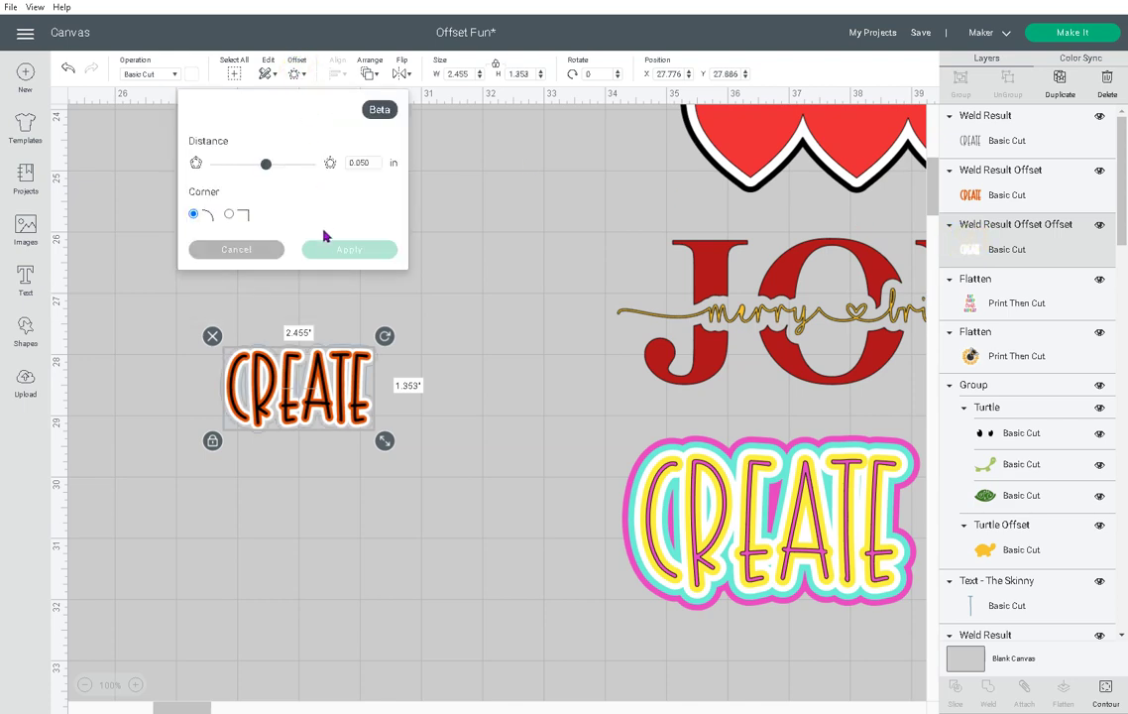
pyautogui.click(326, 257)
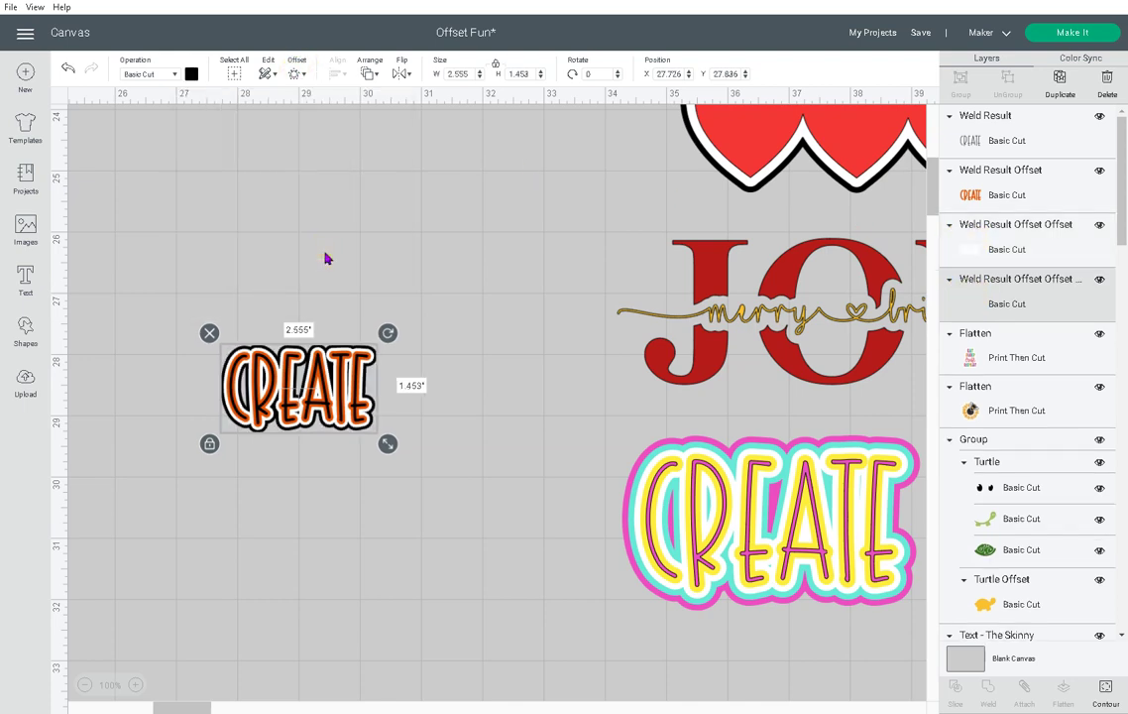
pyautogui.click(327, 575)
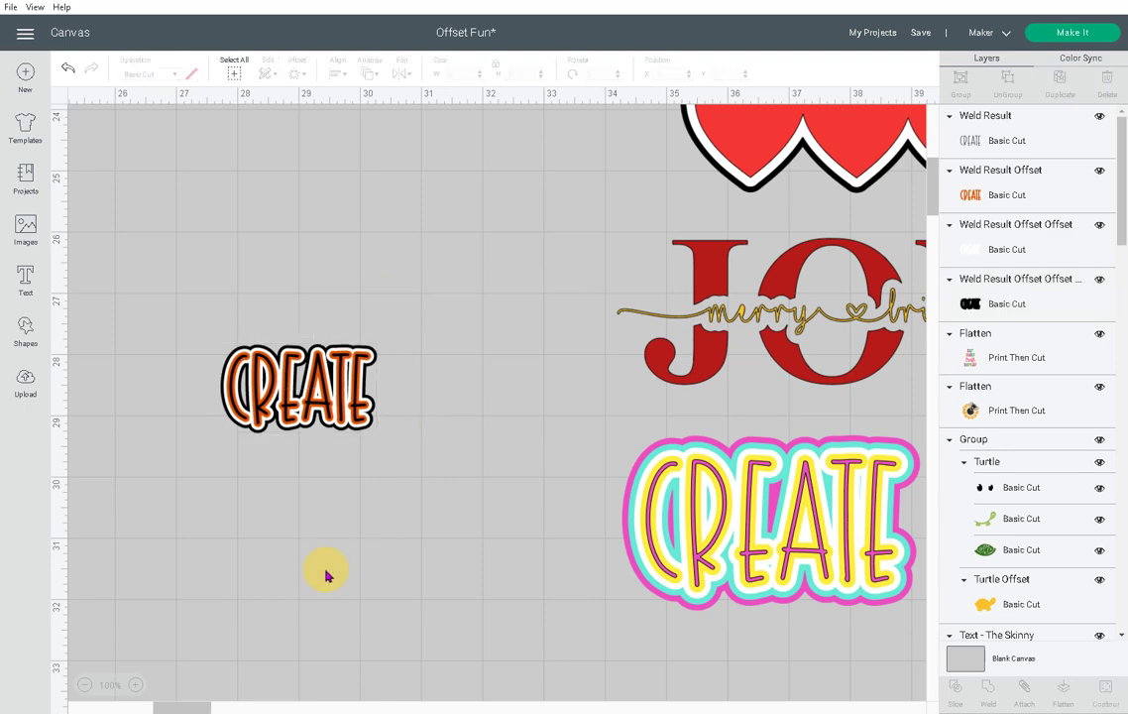
# Enlarge all the CREATE layers together to about 5.8 in wide and shift them up and away from the samples.
pyautogui.click(326, 383)
pyautogui.click(192, 394)
pyautogui.moveTo(158, 266); pyautogui.dragTo(483, 649)
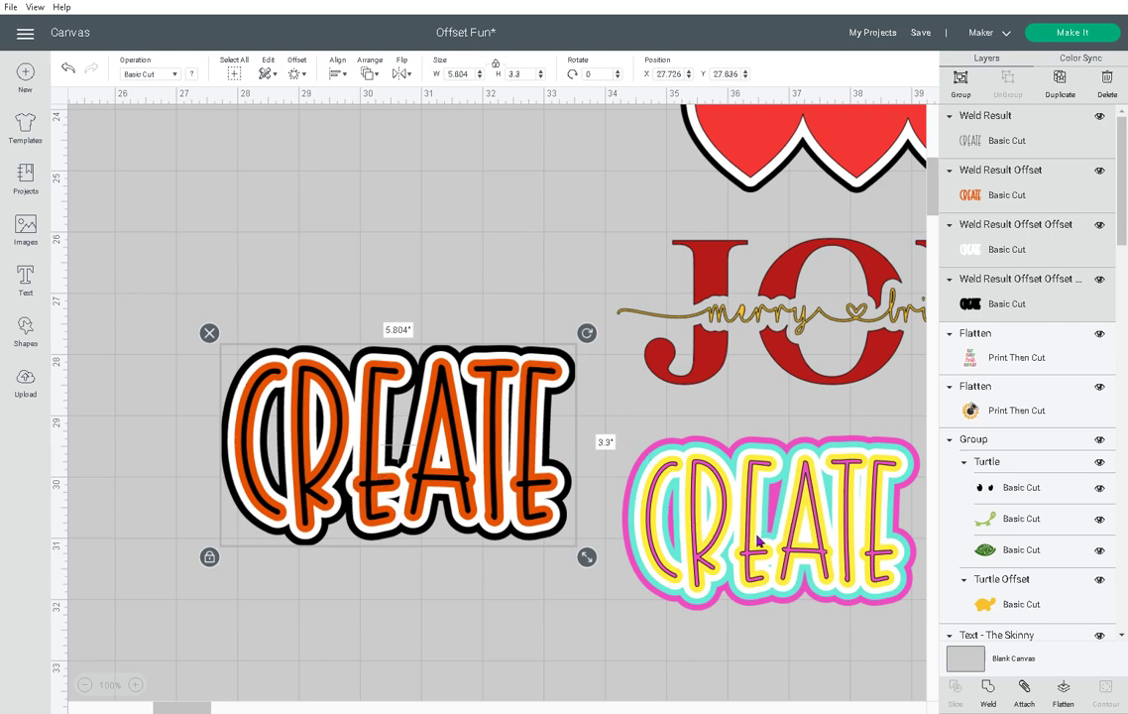
pyautogui.moveTo(393, 421); pyautogui.dragTo(320, 372)
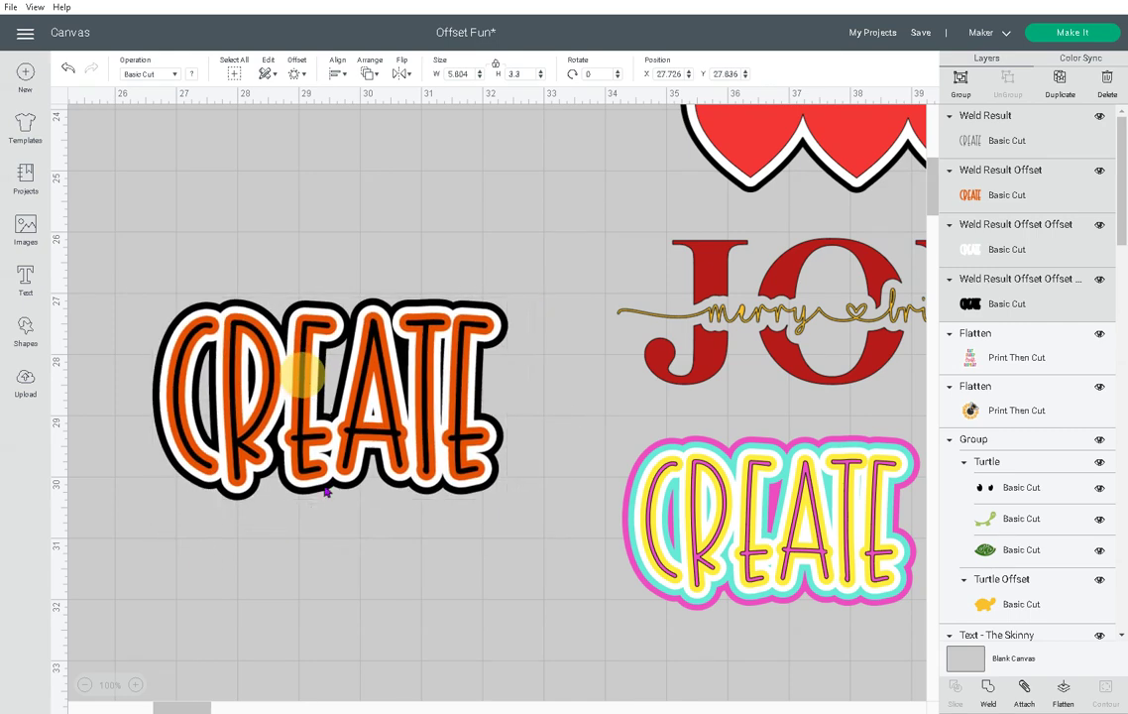
pyautogui.click(365, 591)
# Apply a 0.050 in rounded-corner offset around the black outer layer and move the new offset straight down below the word.
pyautogui.click(1021, 301)
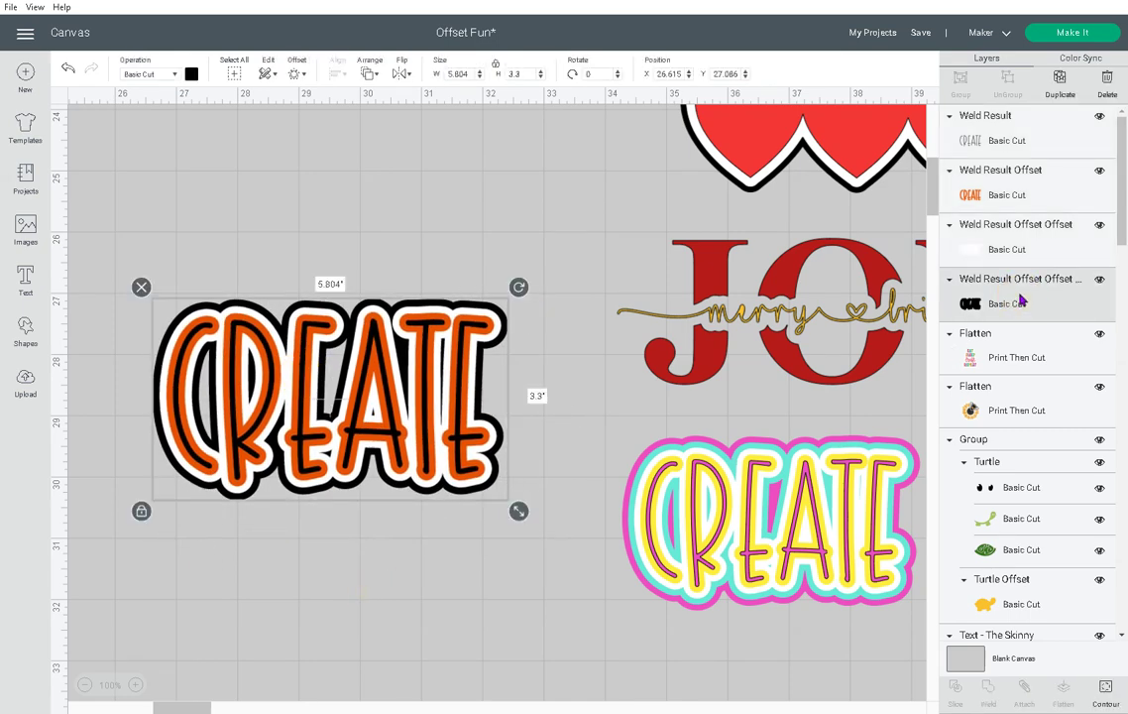
pyautogui.click(299, 76)
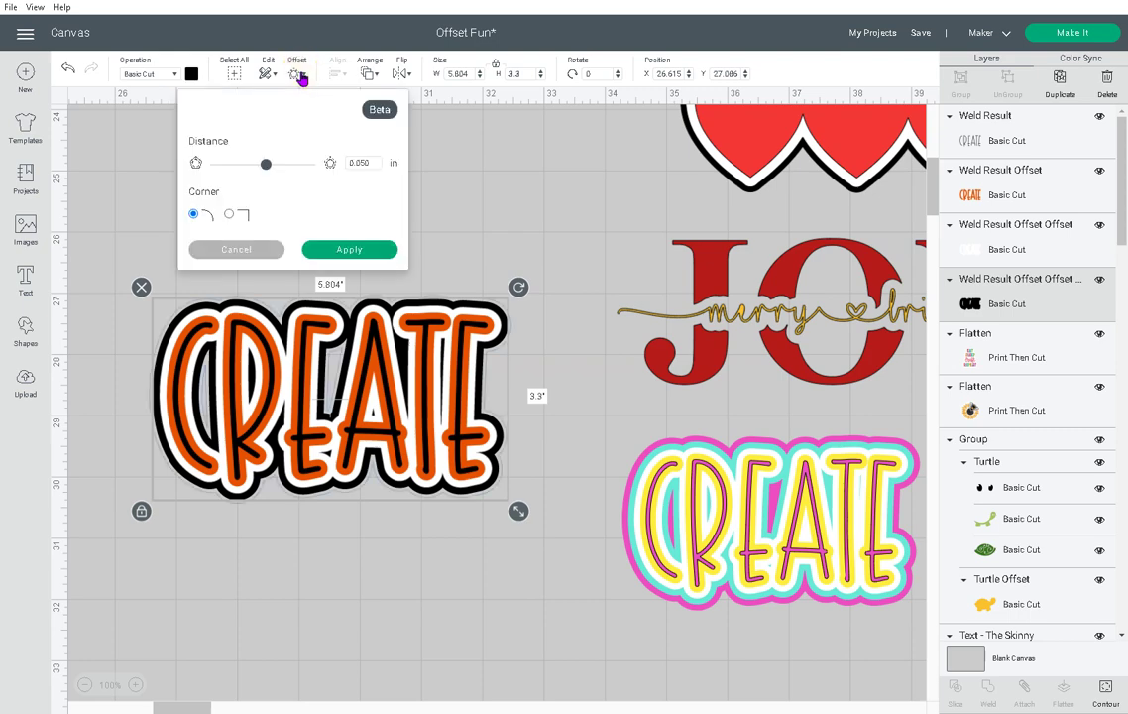
pyautogui.click(342, 249)
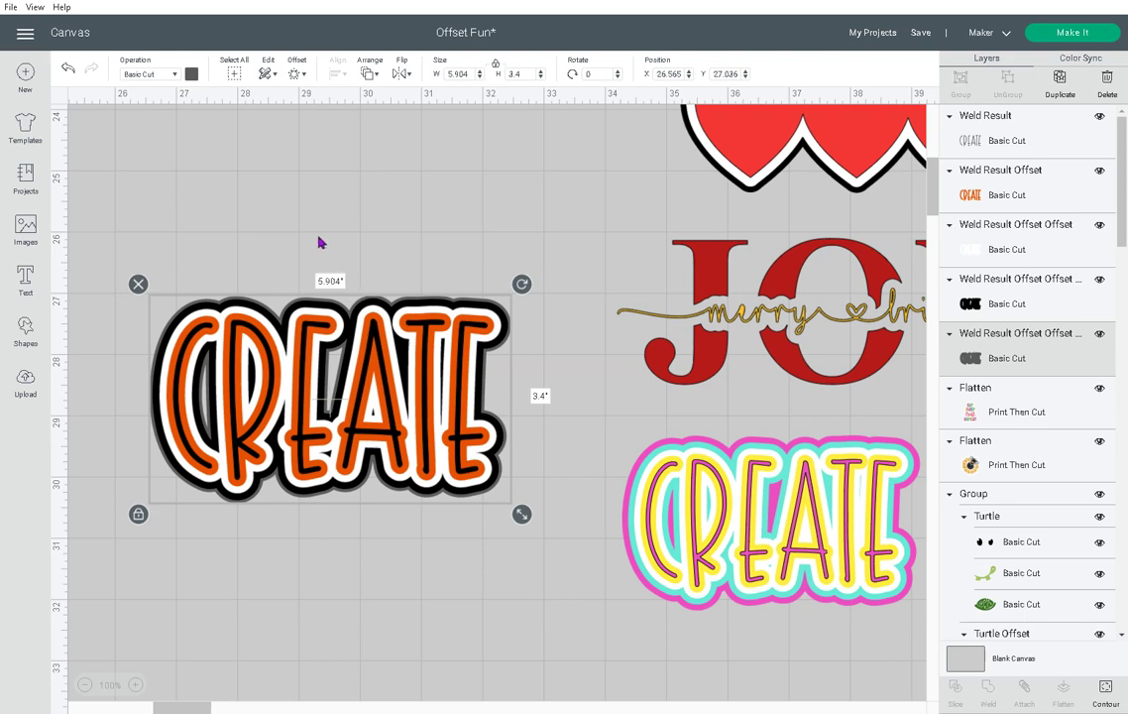
pyautogui.press('Down')
pyautogui.press('Down')
pyautogui.press('Down')
pyautogui.press('Down')
pyautogui.press('Down')
pyautogui.press('Down')
pyautogui.press('Down')
pyautogui.press('Down')
pyautogui.press('Down')
pyautogui.press('Down')
pyautogui.press('Down')
pyautogui.press('Down')
pyautogui.press('Down')
pyautogui.press('Down')
pyautogui.press('Down')
pyautogui.press('Down')
pyautogui.press('Down')
pyautogui.press('Down')
pyautogui.press('Down')
pyautogui.press('Down')
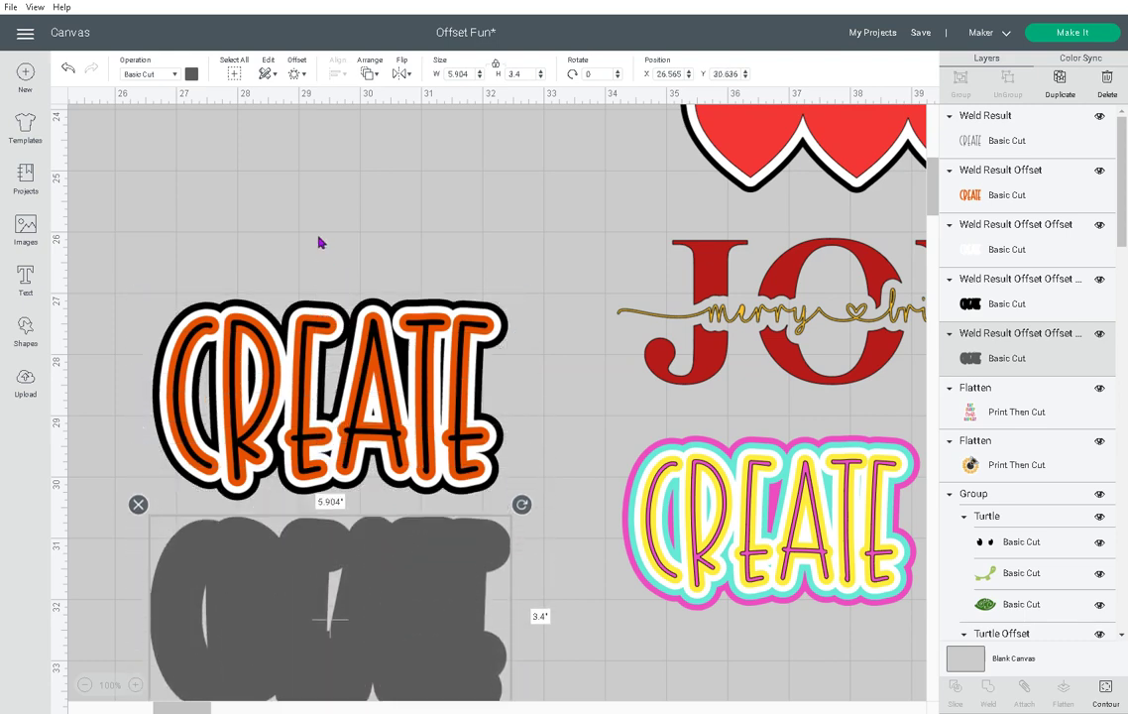
pyautogui.click(436, 652)
pyautogui.click(582, 644)
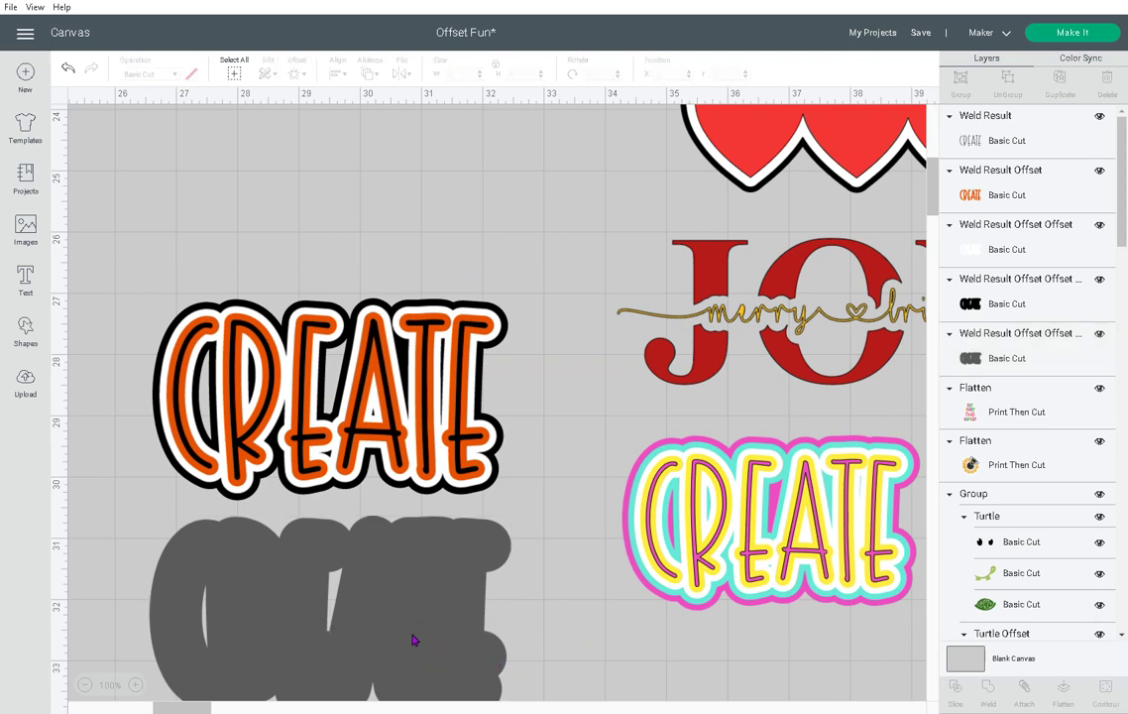
# Try to hide contours of the separated grey offset individually, and undo the change.
pyautogui.click(414, 637)
pyautogui.click(1100, 689)
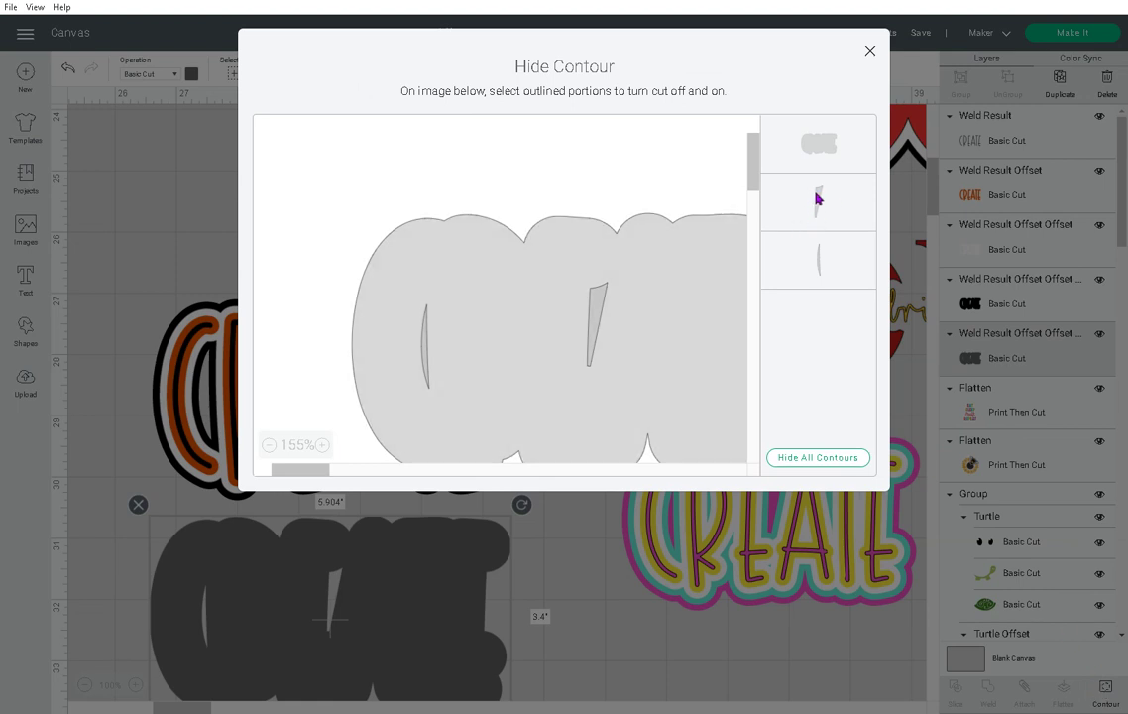
pyautogui.click(815, 196)
pyautogui.click(841, 158)
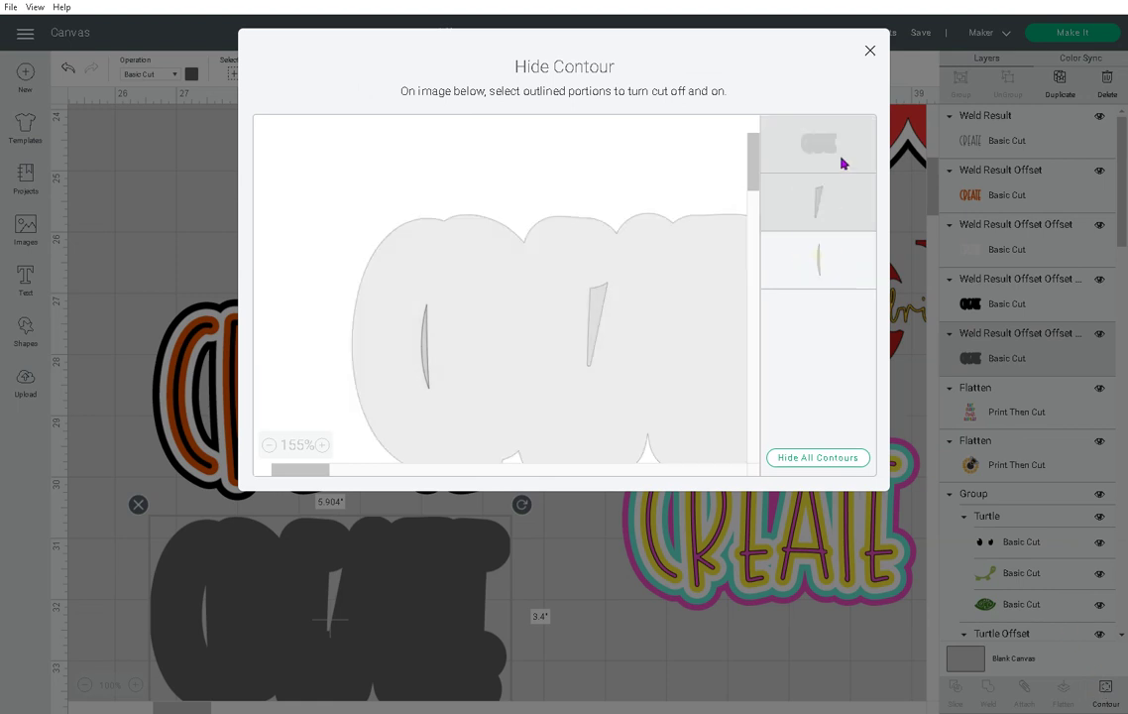
pyautogui.click(872, 52)
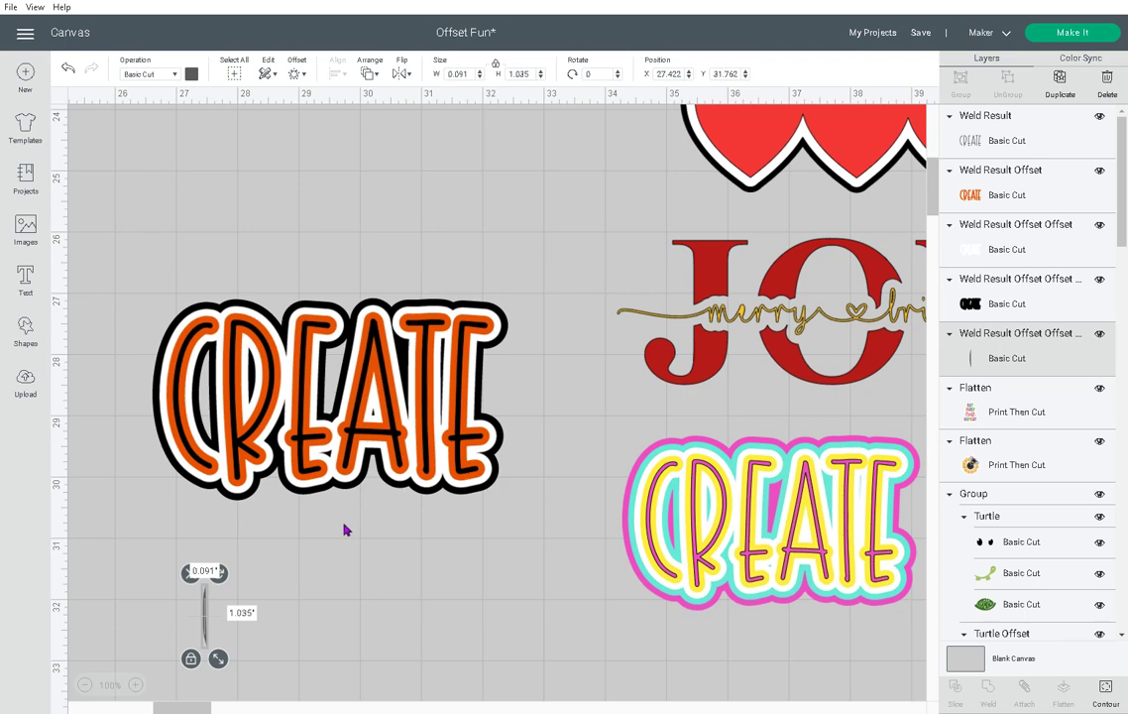
pyautogui.click(68, 72)
pyautogui.click(67, 72)
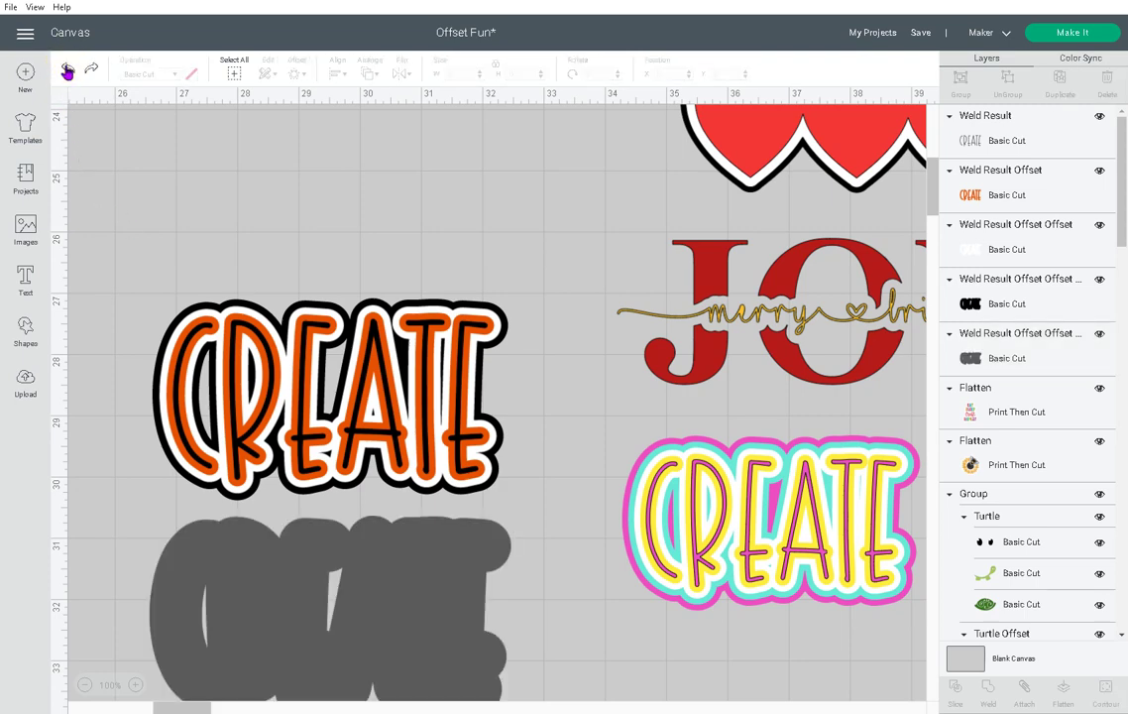
# Hide all contours of the grey offset to fill its inner holes.
pyautogui.click(410, 575)
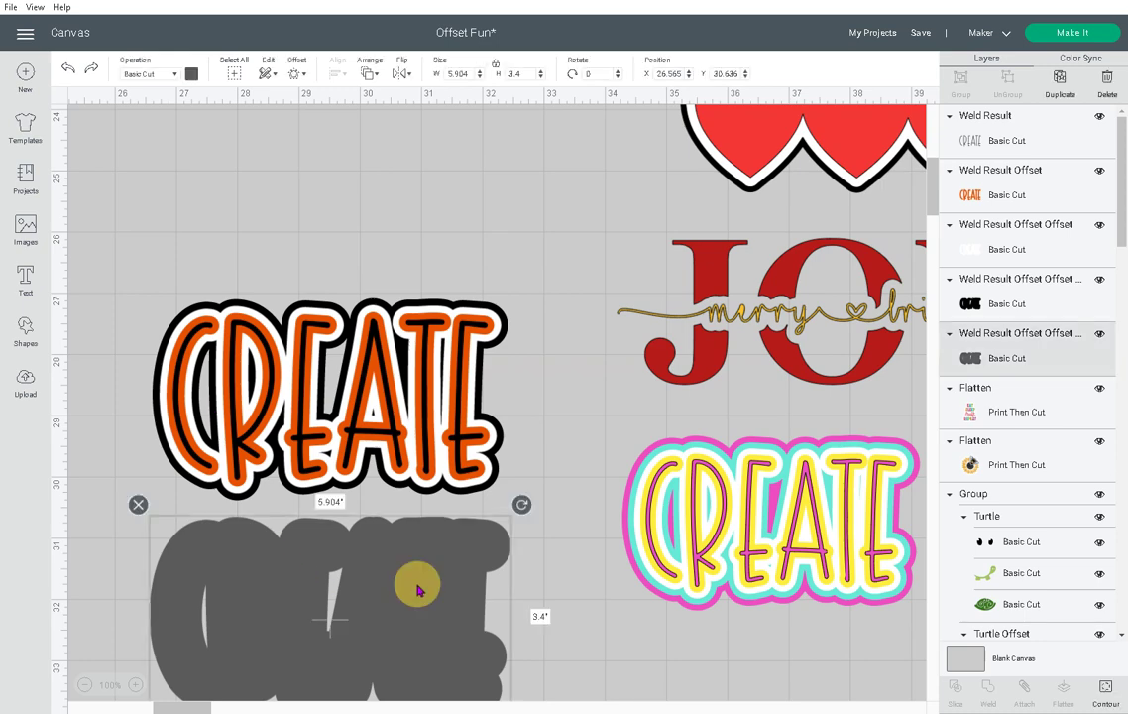
pyautogui.click(1102, 690)
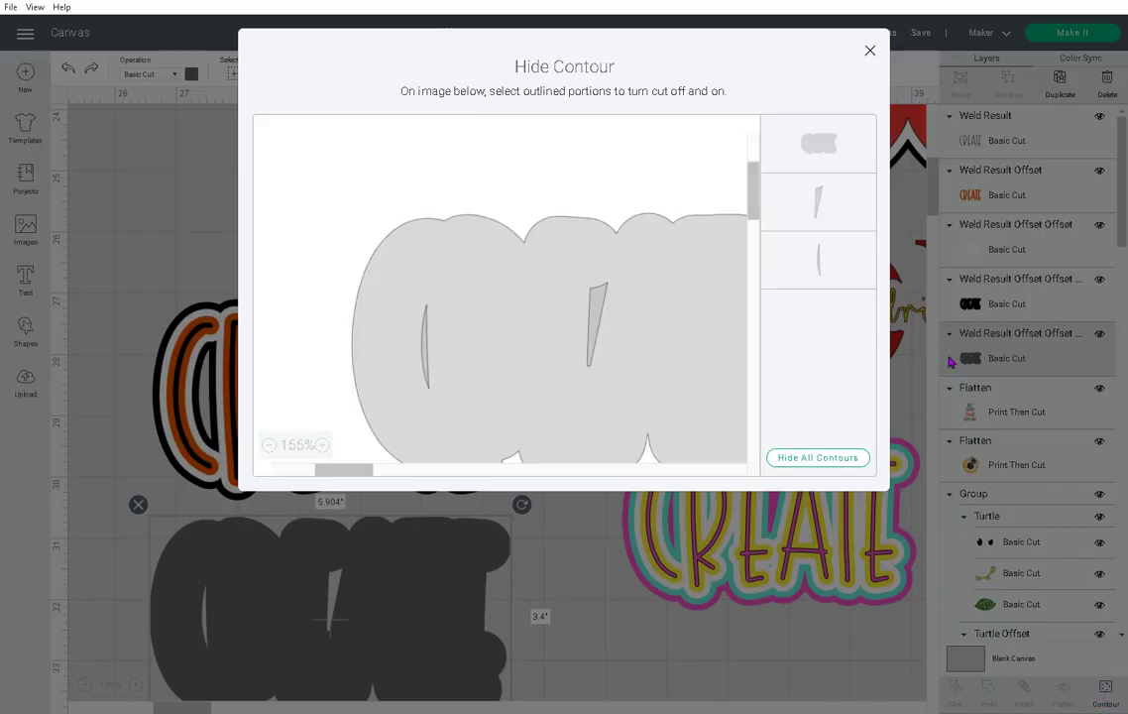
pyautogui.click(813, 462)
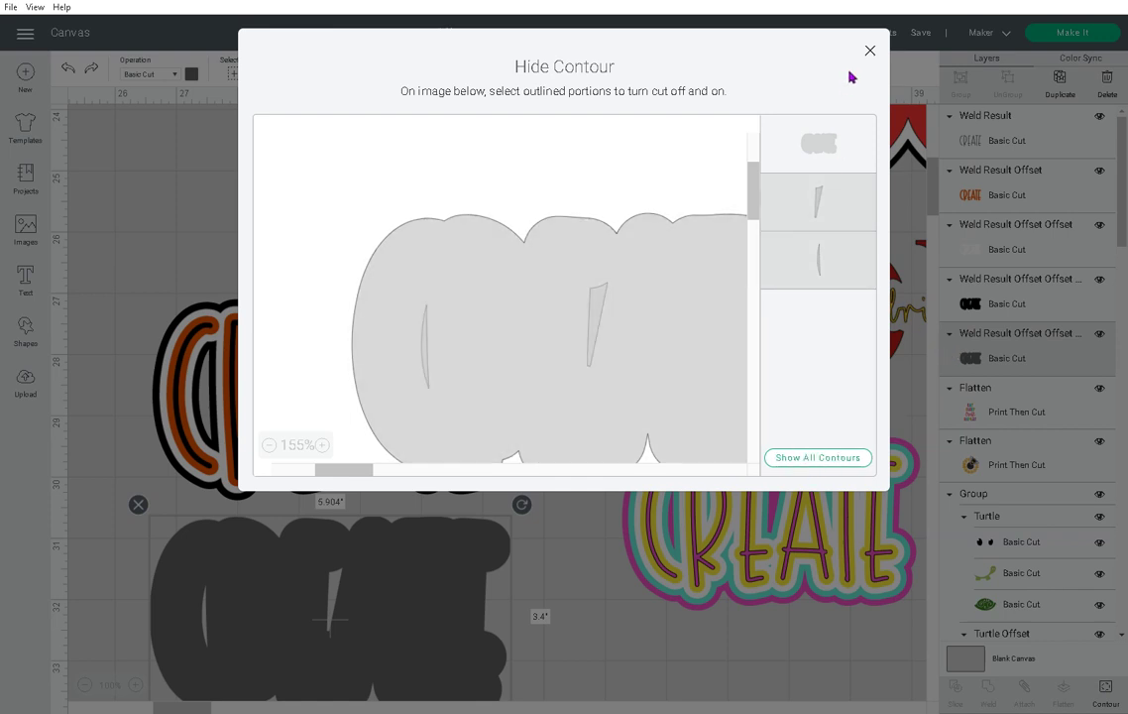
pyautogui.click(868, 53)
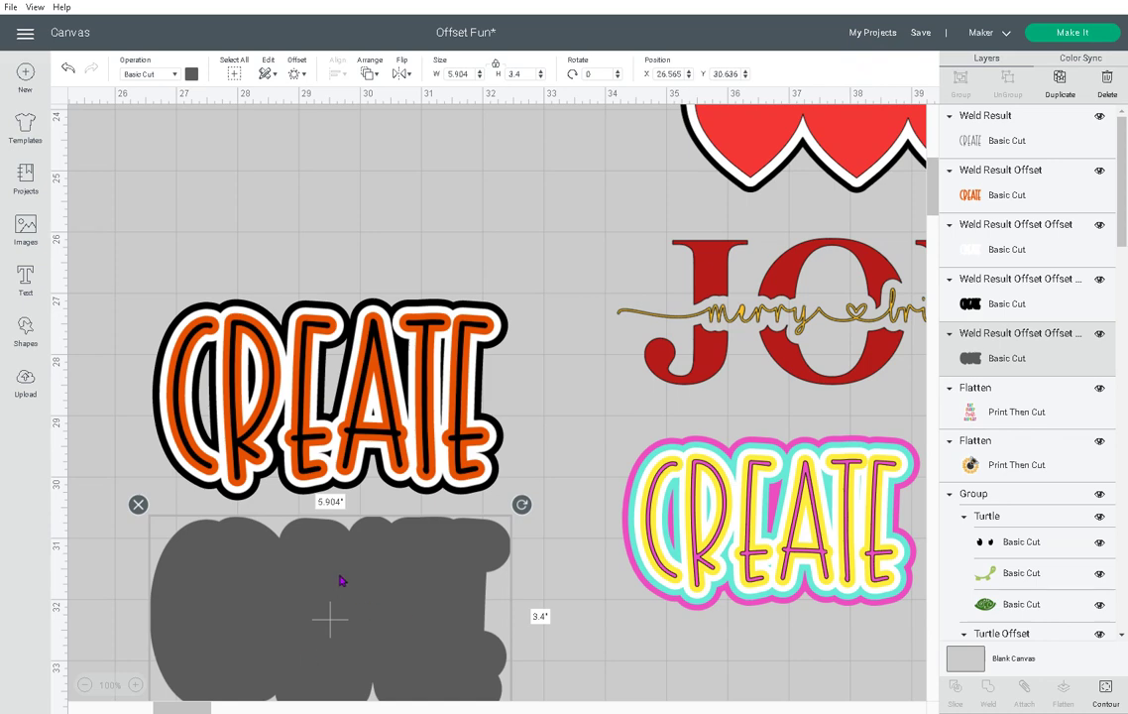
# Move the solid grey offset back behind the CREATE word and centre all the layers on each other.
pyautogui.moveTo(390, 610); pyautogui.dragTo(389, 396)
pyautogui.click(440, 574)
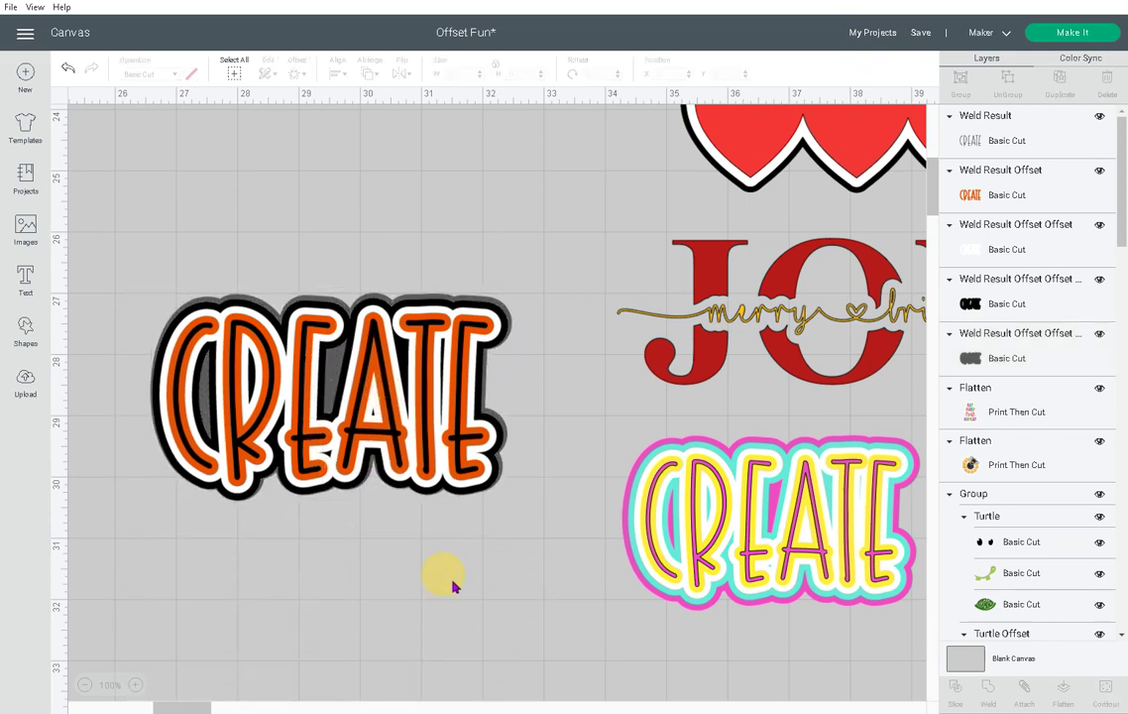
pyautogui.moveTo(512, 567); pyautogui.dragTo(216, 287)
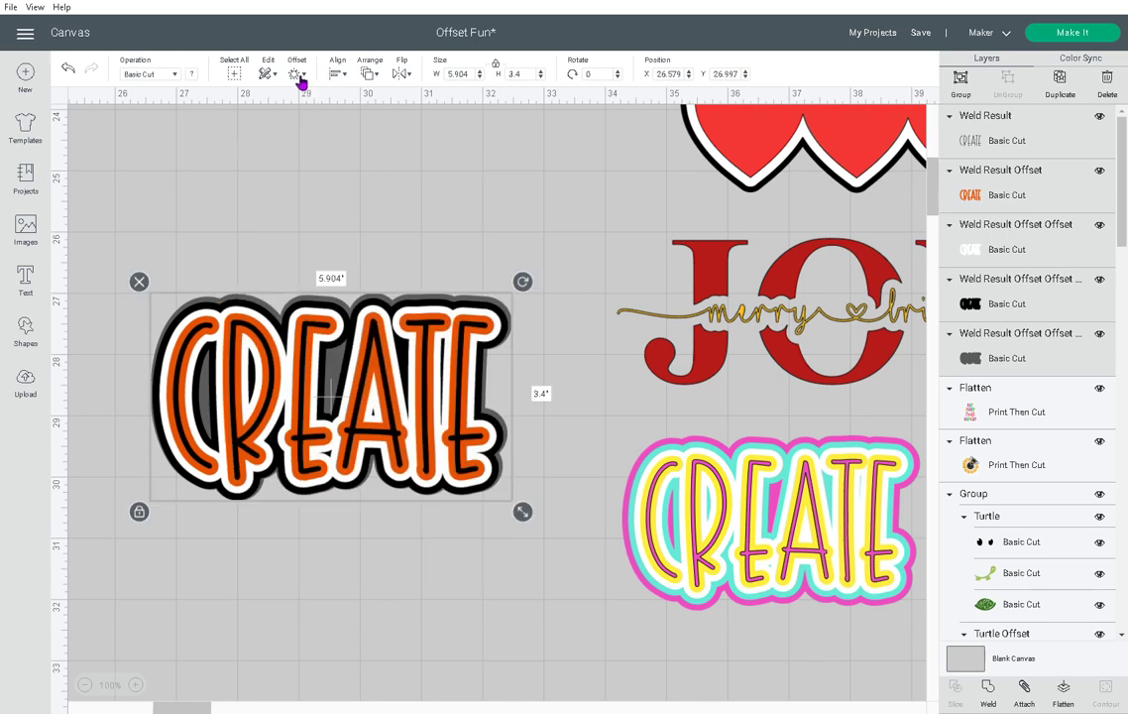
pyautogui.click(340, 75)
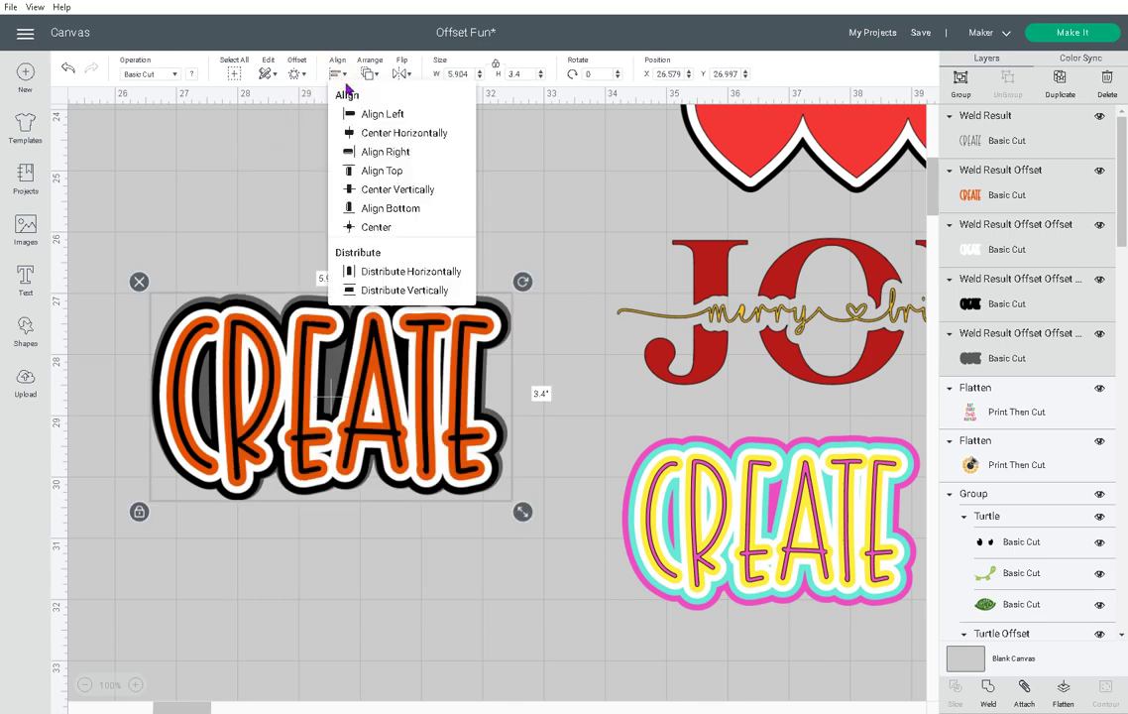
pyautogui.click(378, 230)
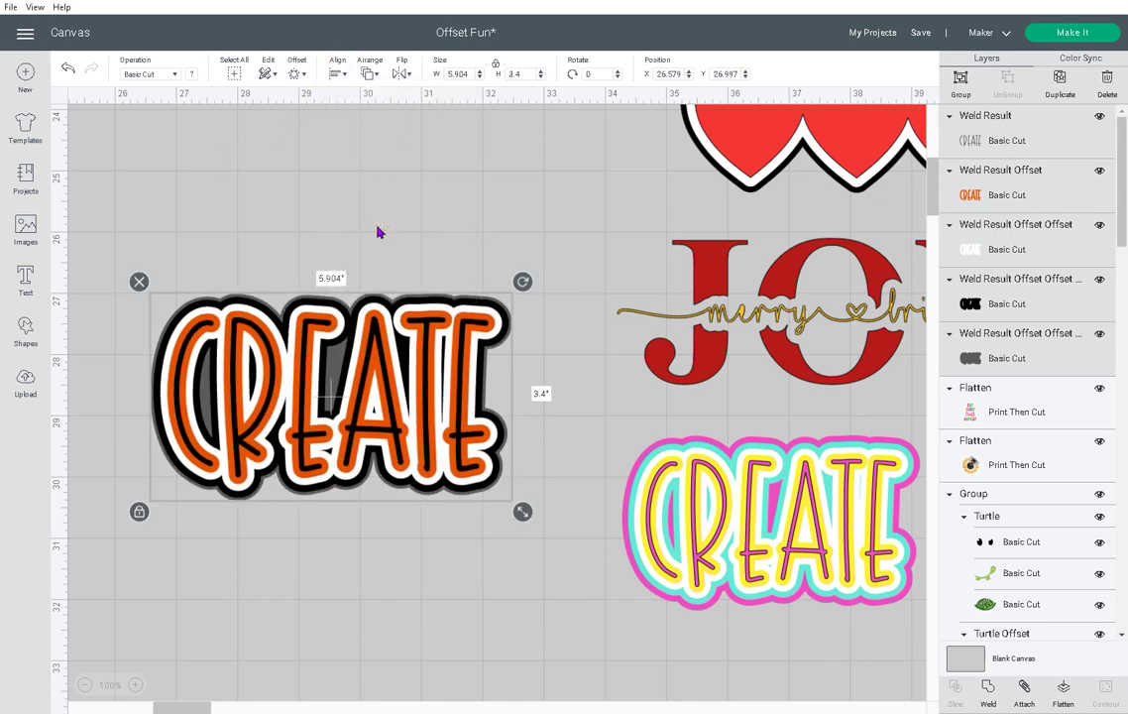
pyautogui.click(346, 556)
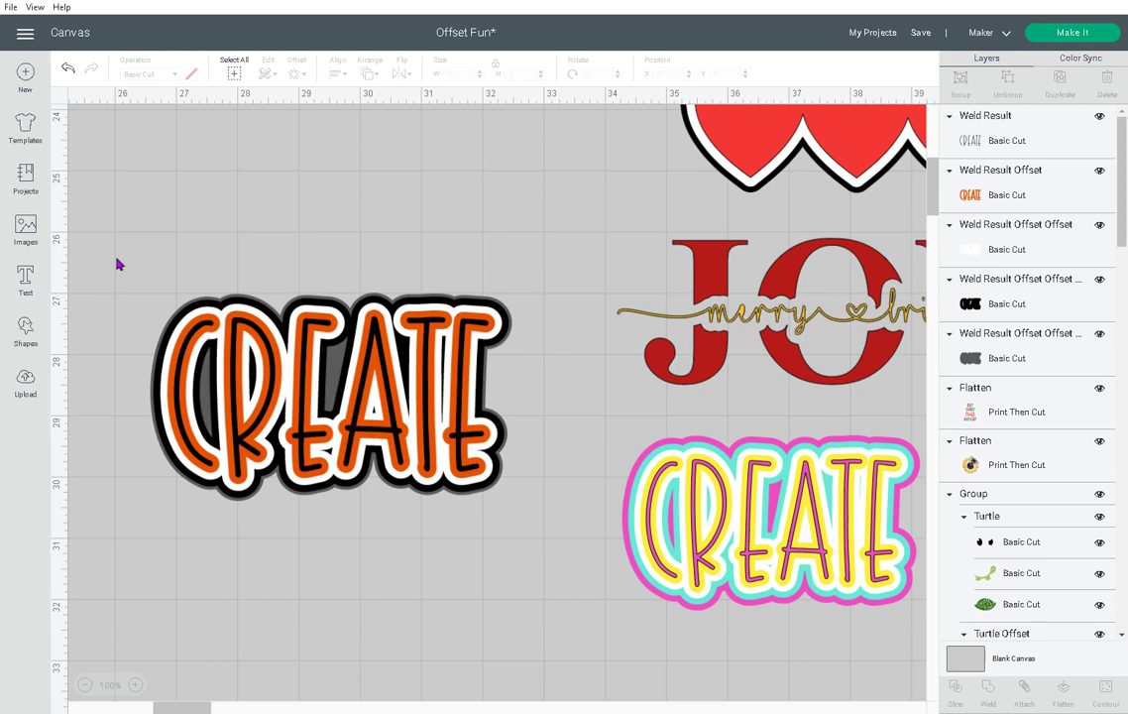
# Colour the black third offset of the CREATE word blue and the solid grey outer offset black.
pyautogui.click(1031, 302)
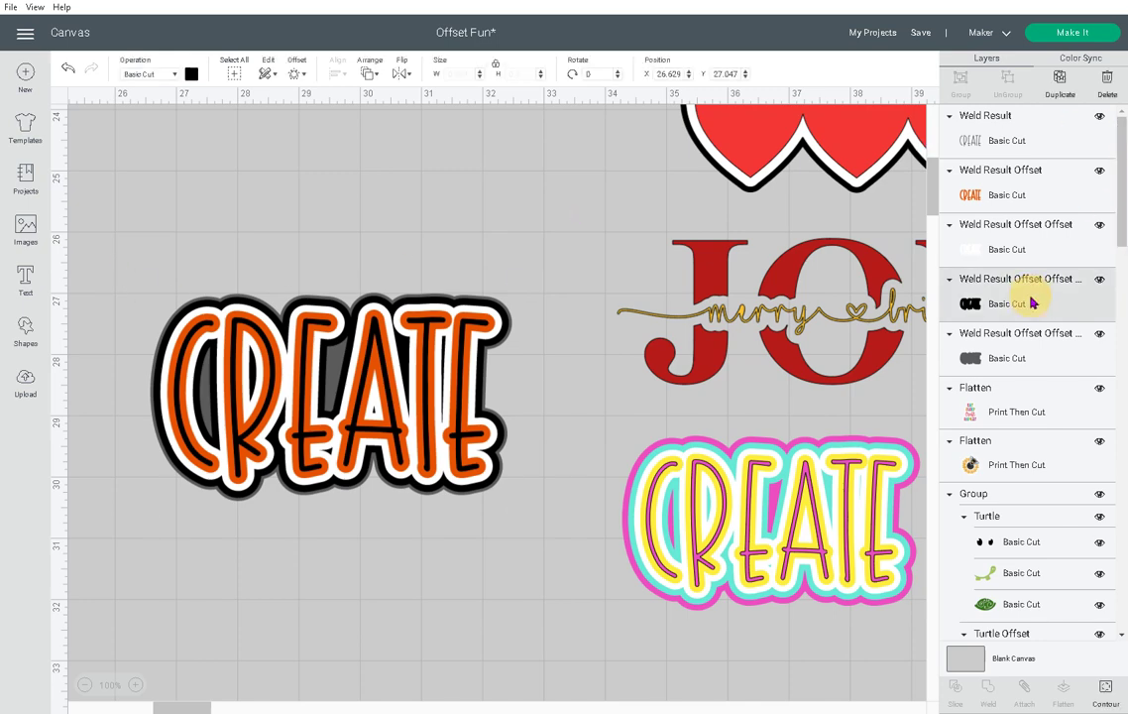
pyautogui.click(191, 76)
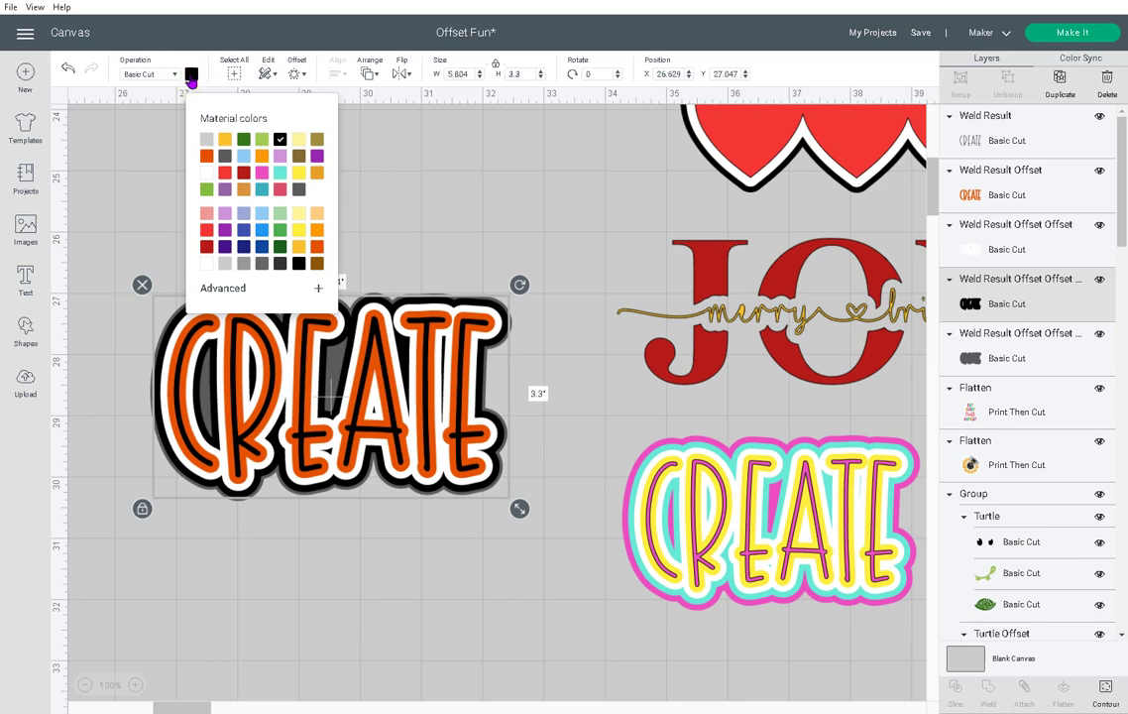
pyautogui.click(243, 229)
pyautogui.click(443, 212)
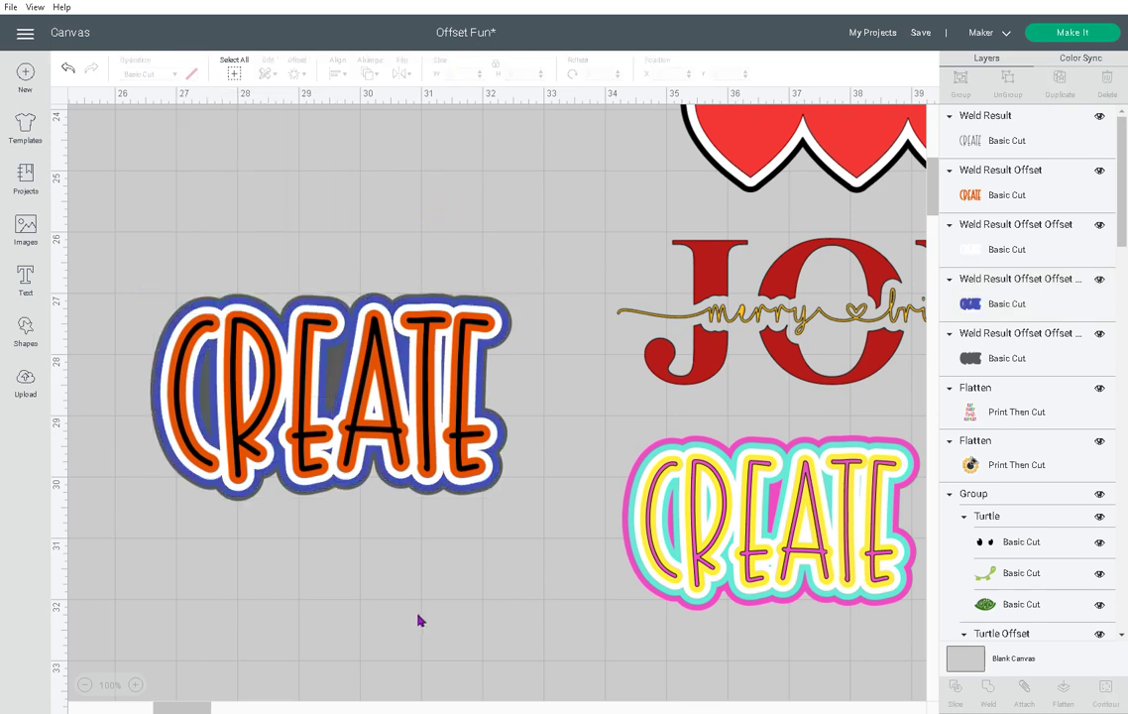
pyautogui.click(992, 356)
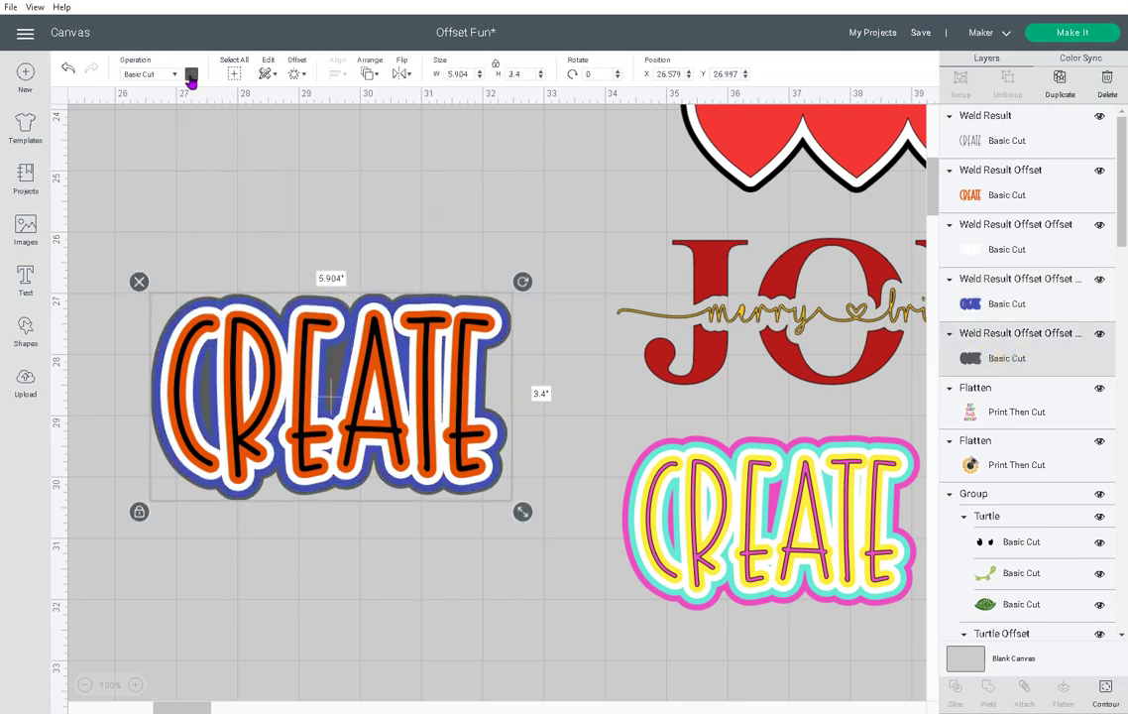
pyautogui.click(191, 76)
pyautogui.click(249, 129)
pyautogui.click(468, 167)
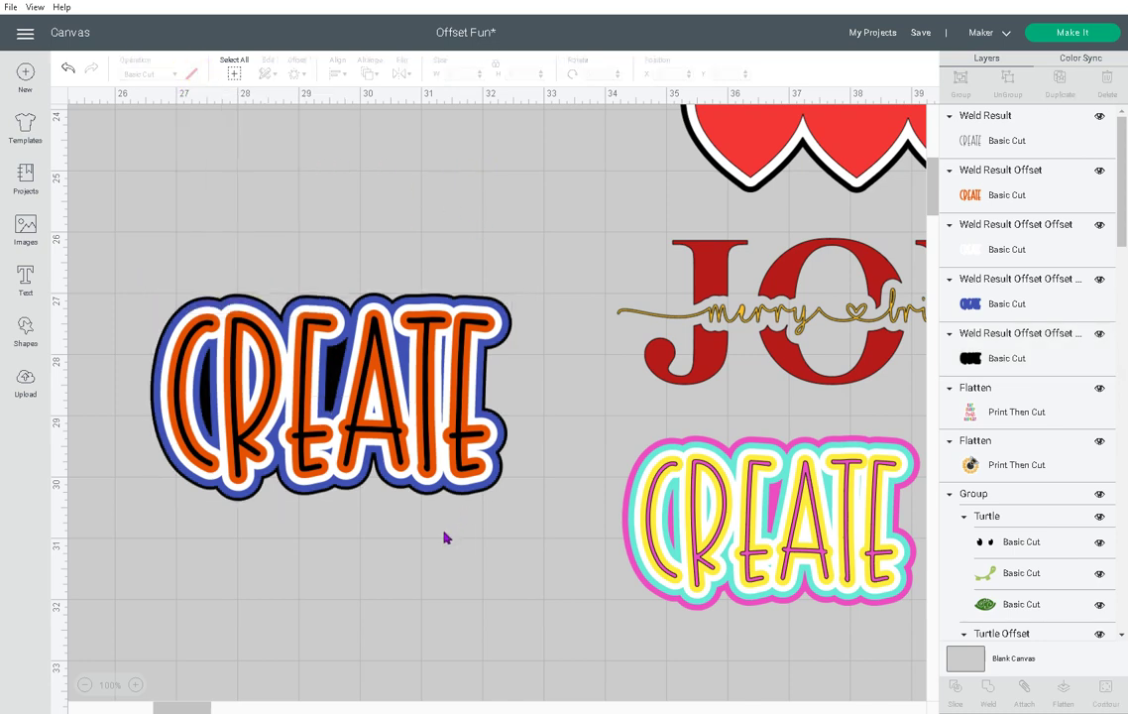
# Select all layers of the new CREATE design and move them up to free space below.
pyautogui.click(355, 437)
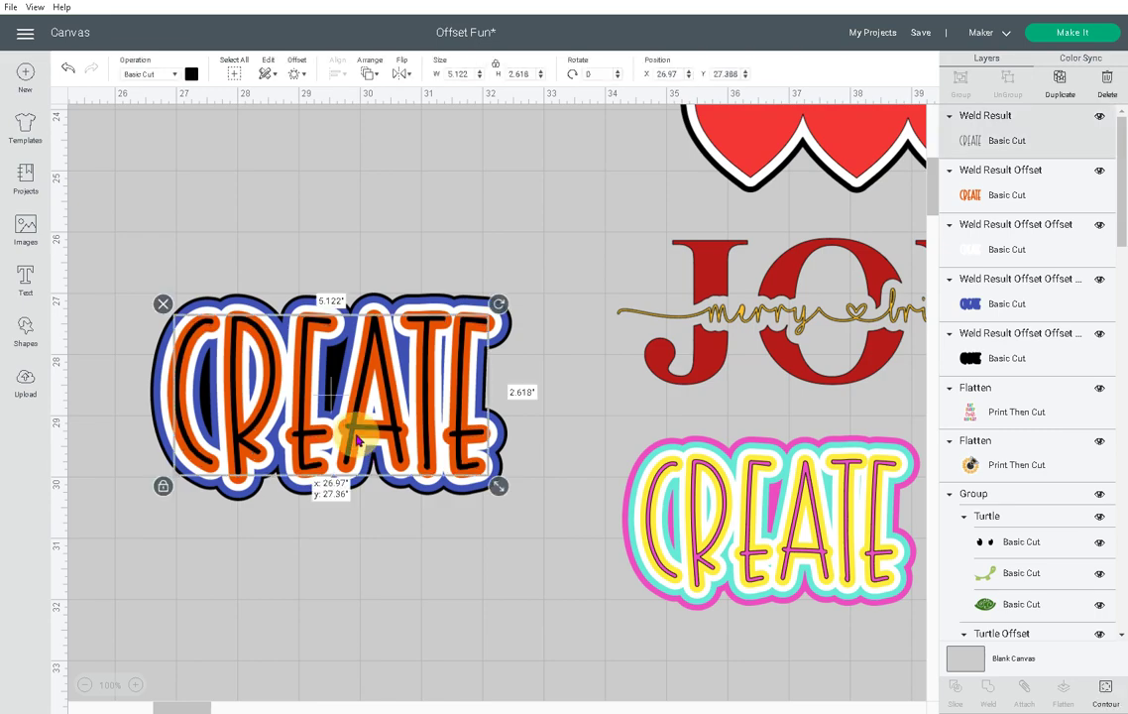
pyautogui.click(372, 540)
pyautogui.moveTo(411, 478); pyautogui.dragTo(165, 260)
pyautogui.moveTo(283, 389); pyautogui.dragTo(279, 253)
# Move the pink, turquoise and yellow CREATE sample below the new design and enlarge it to a similar size.
pyautogui.click(738, 528)
pyautogui.moveTo(738, 529); pyautogui.dragTo(289, 492)
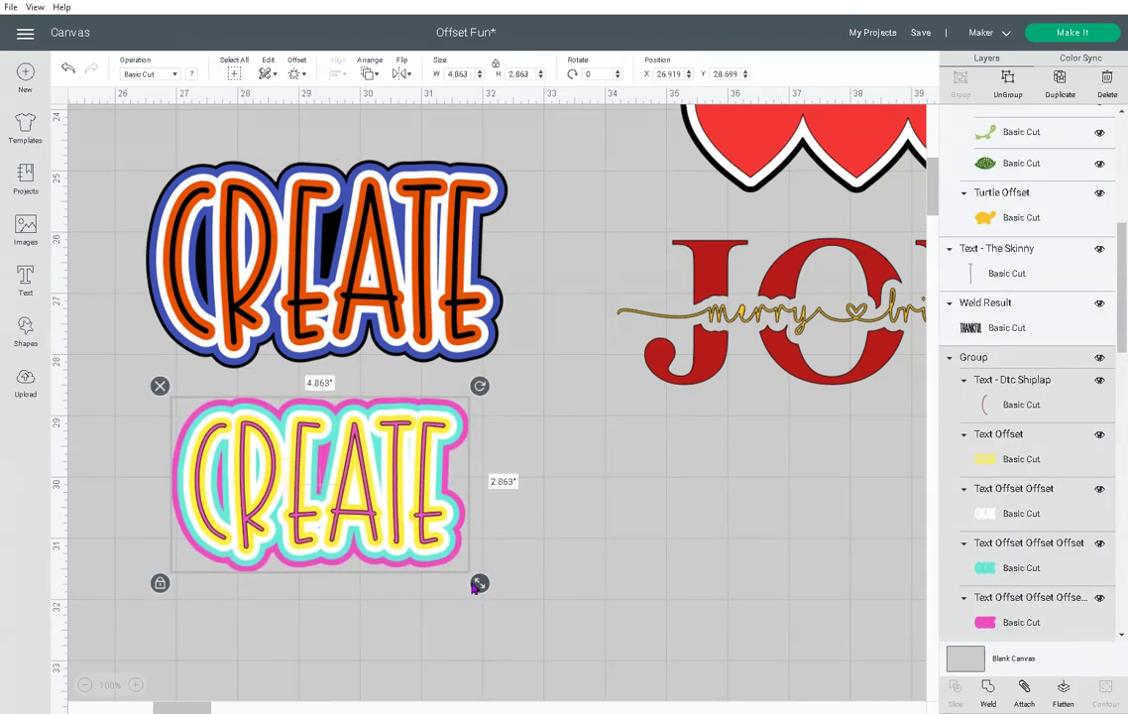
pyautogui.moveTo(479, 583); pyautogui.dragTo(537, 617)
pyautogui.click(663, 518)
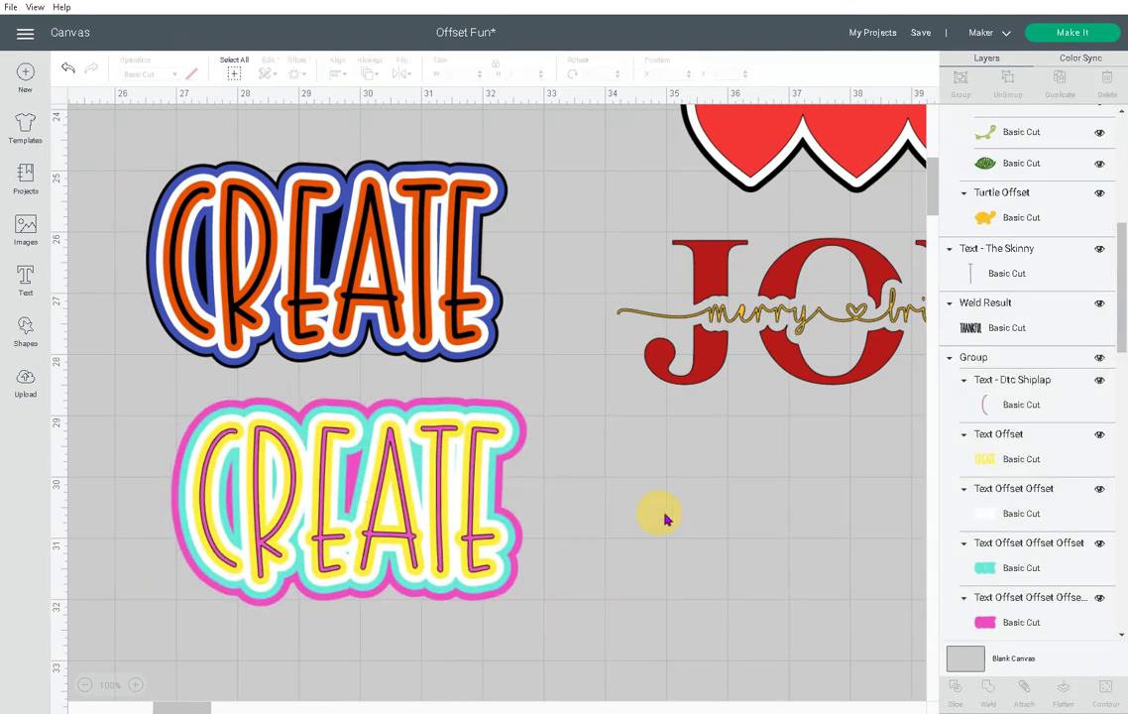